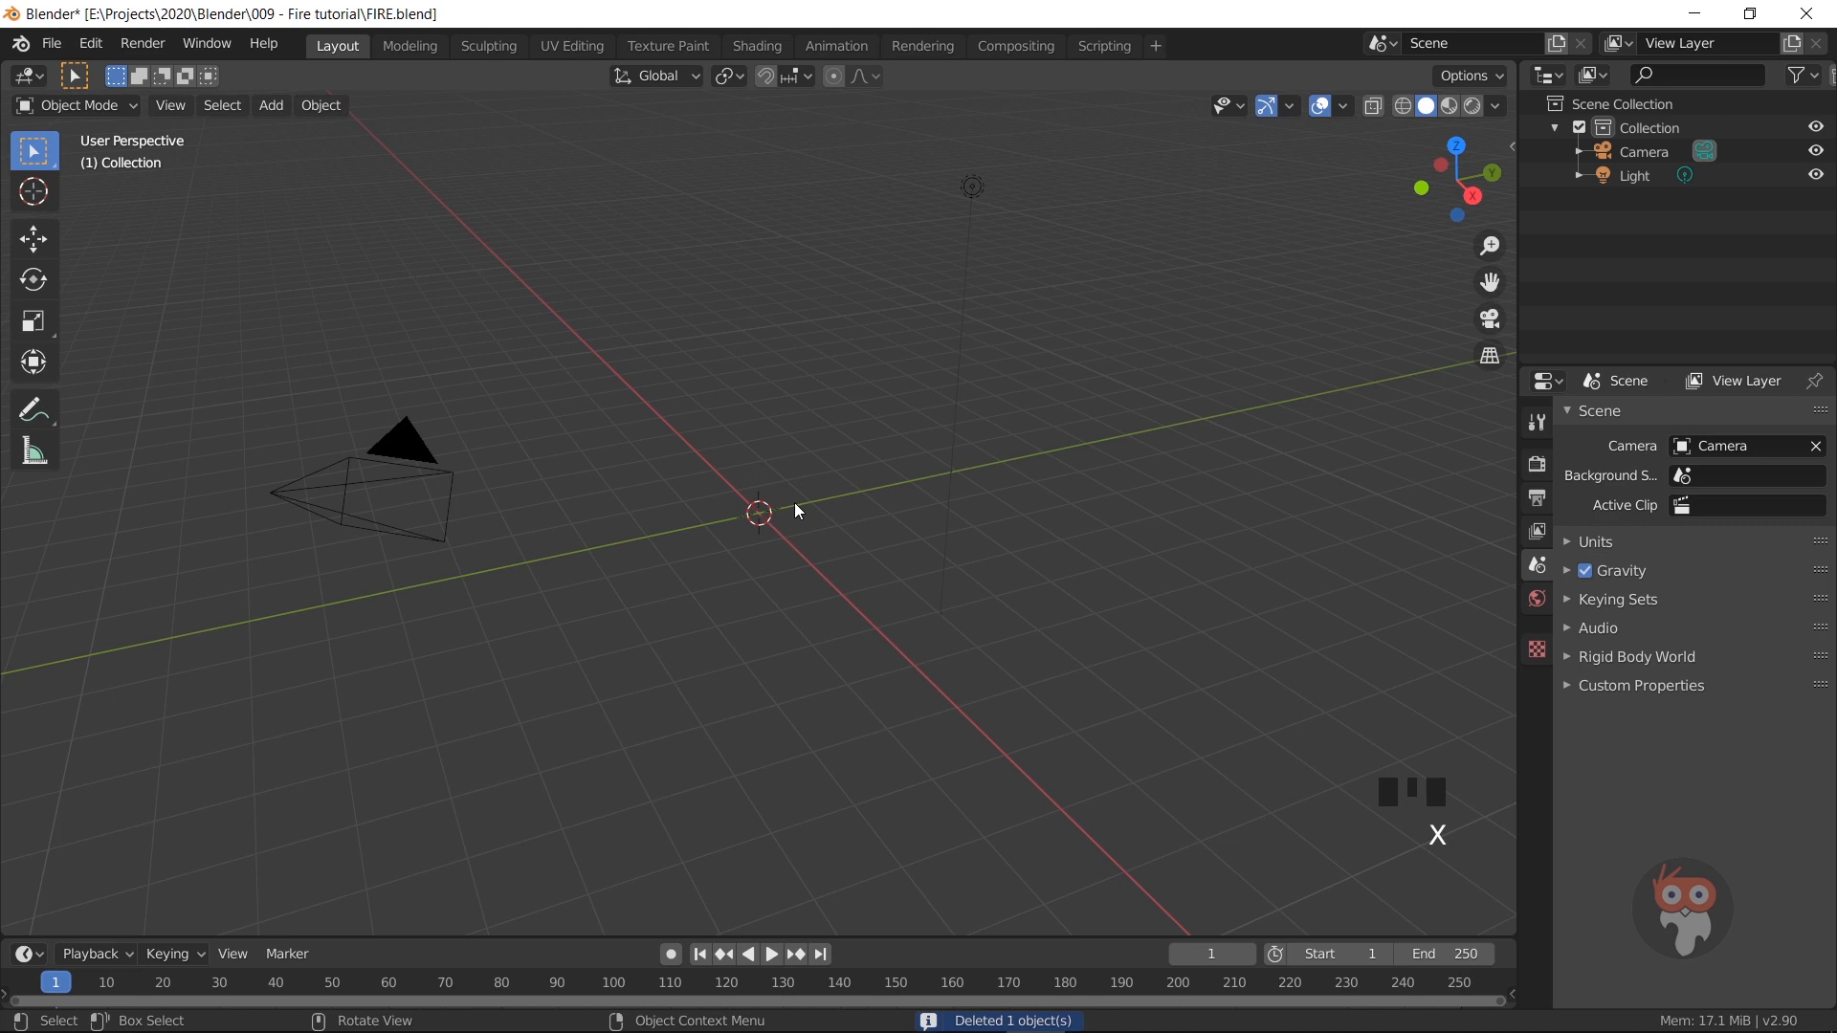
Step: Add a UV sphere at the world origin and shade it smooth
key("shift+a")
mouse_move(796, 504)
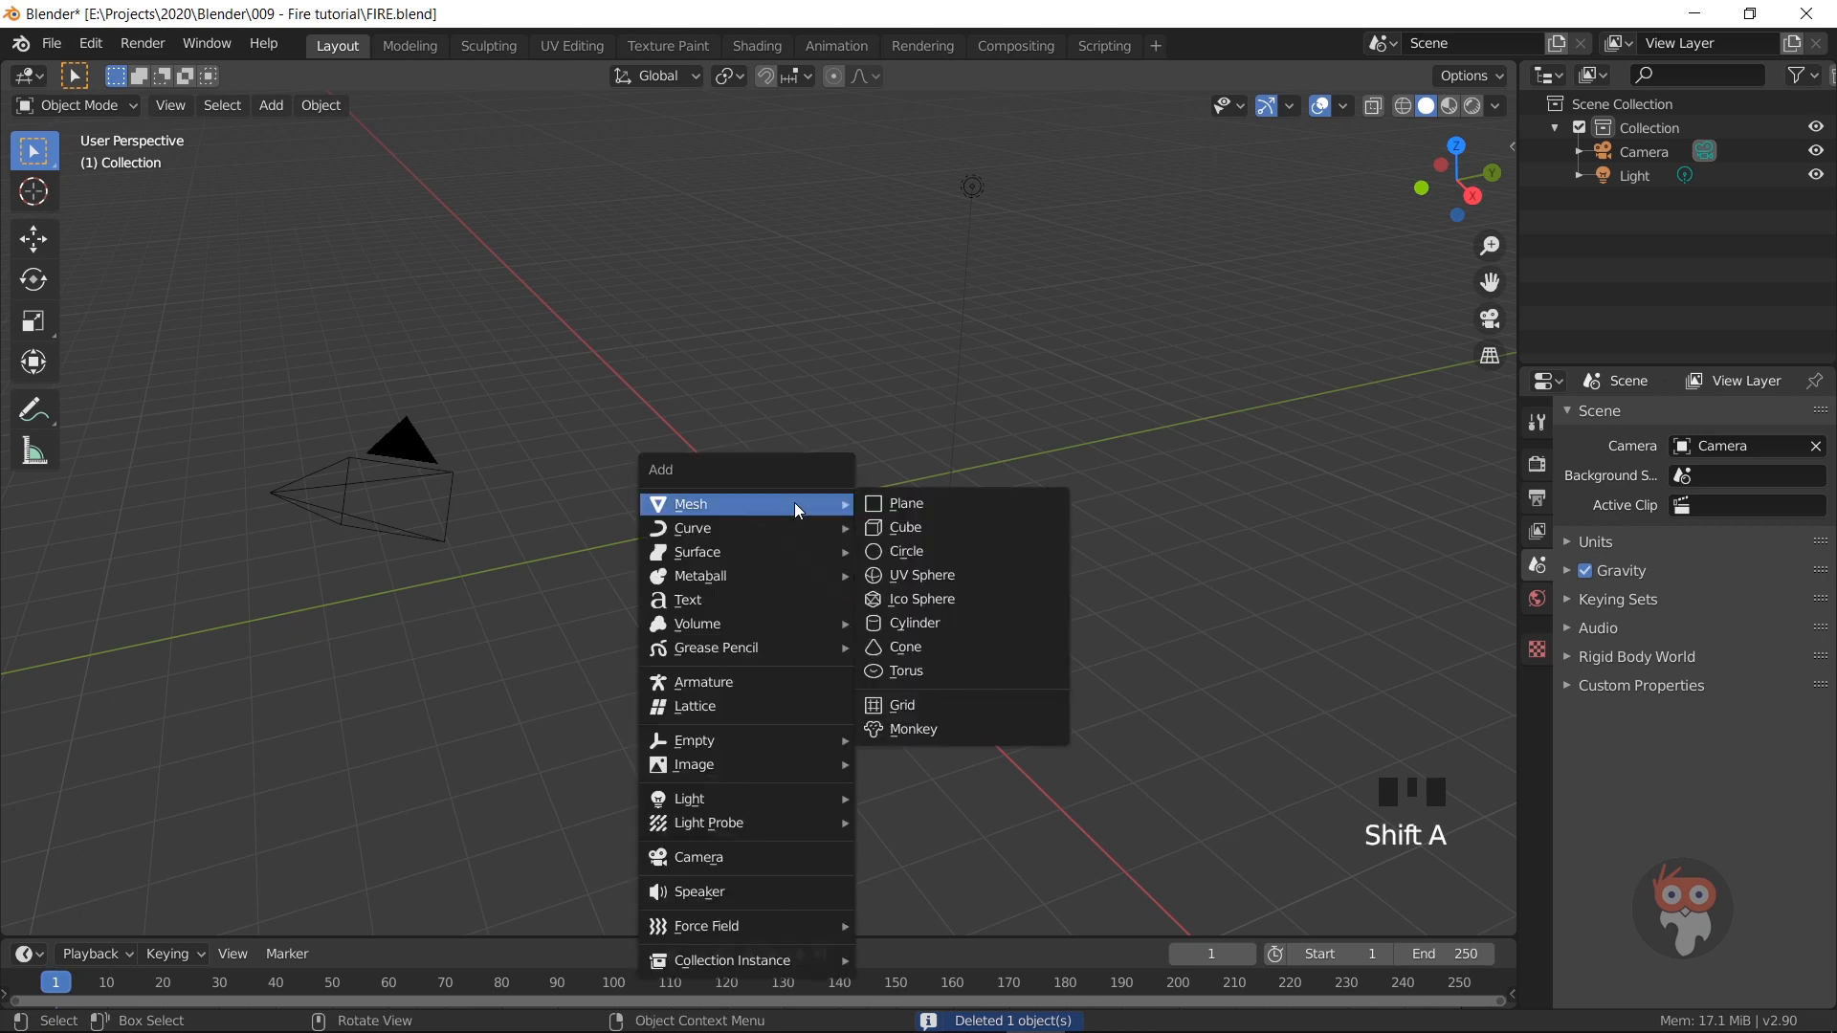
left_click(916, 577)
right_click(780, 517)
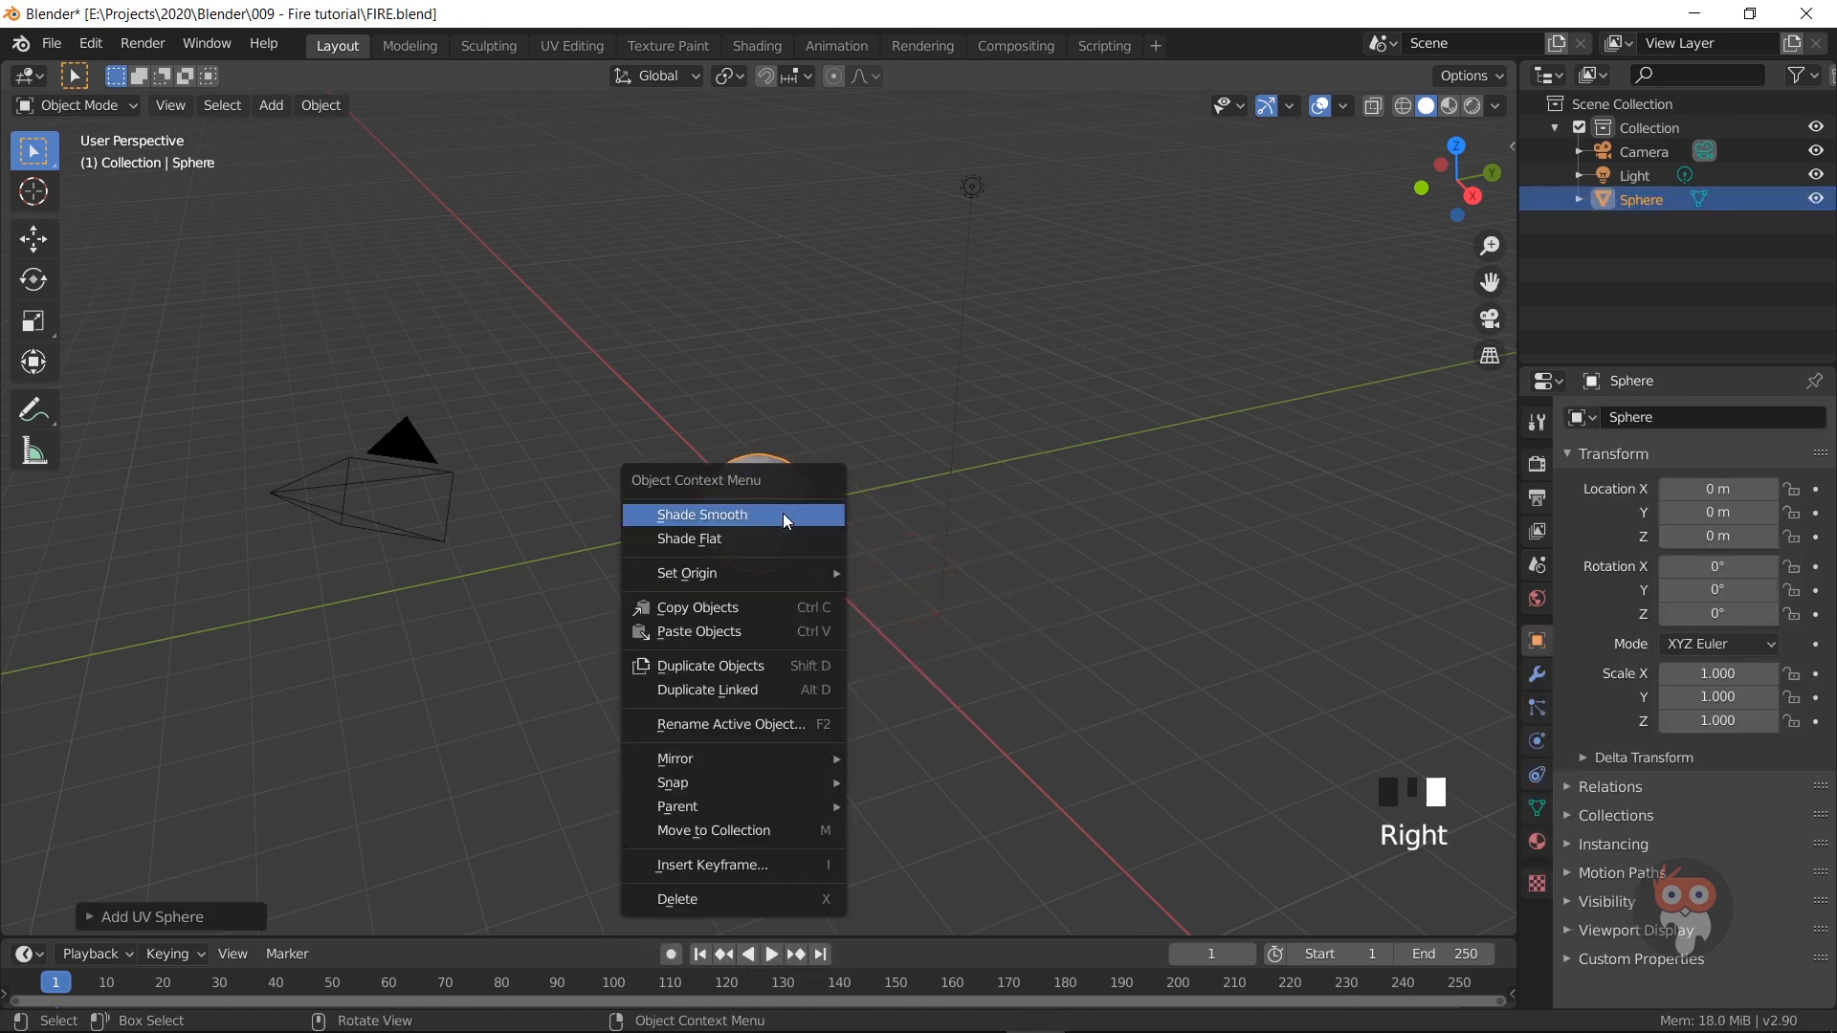
left_click(785, 515)
Step: Apply the Quick Smoke effect to the sphere
scroll(786, 516, "up", 2)
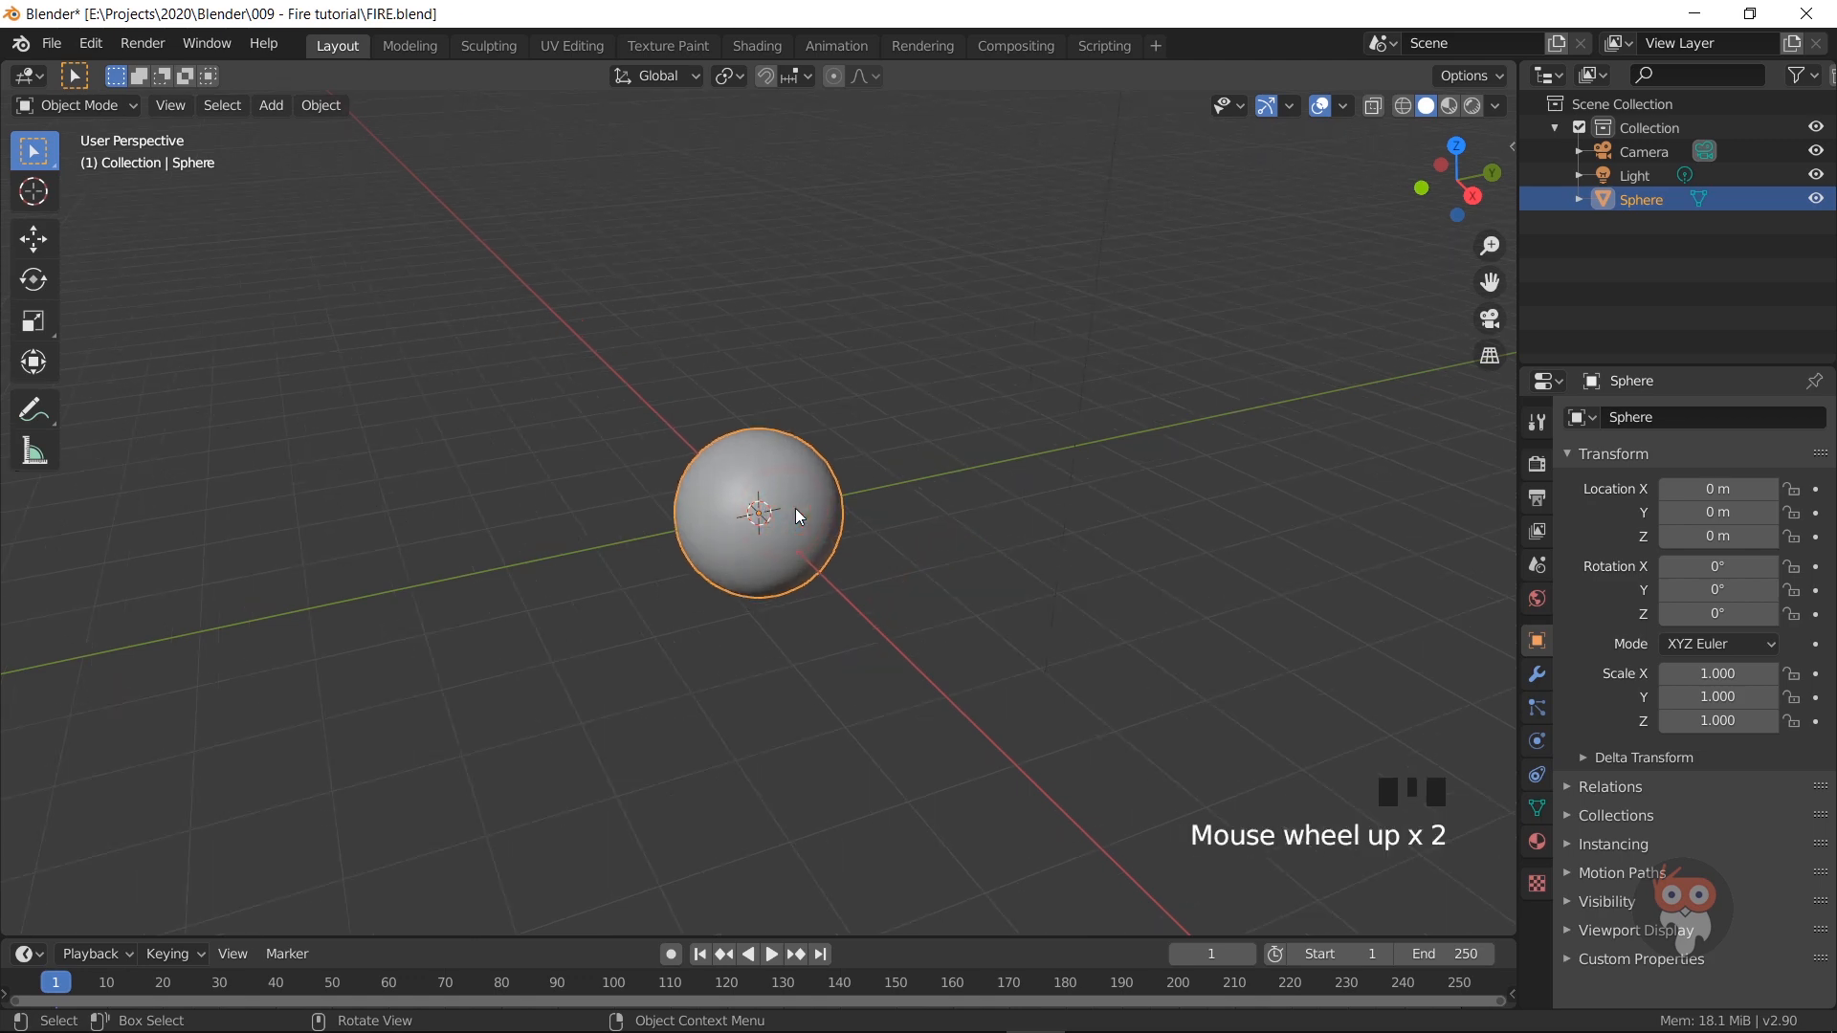
scroll(829, 535, "up", 1)
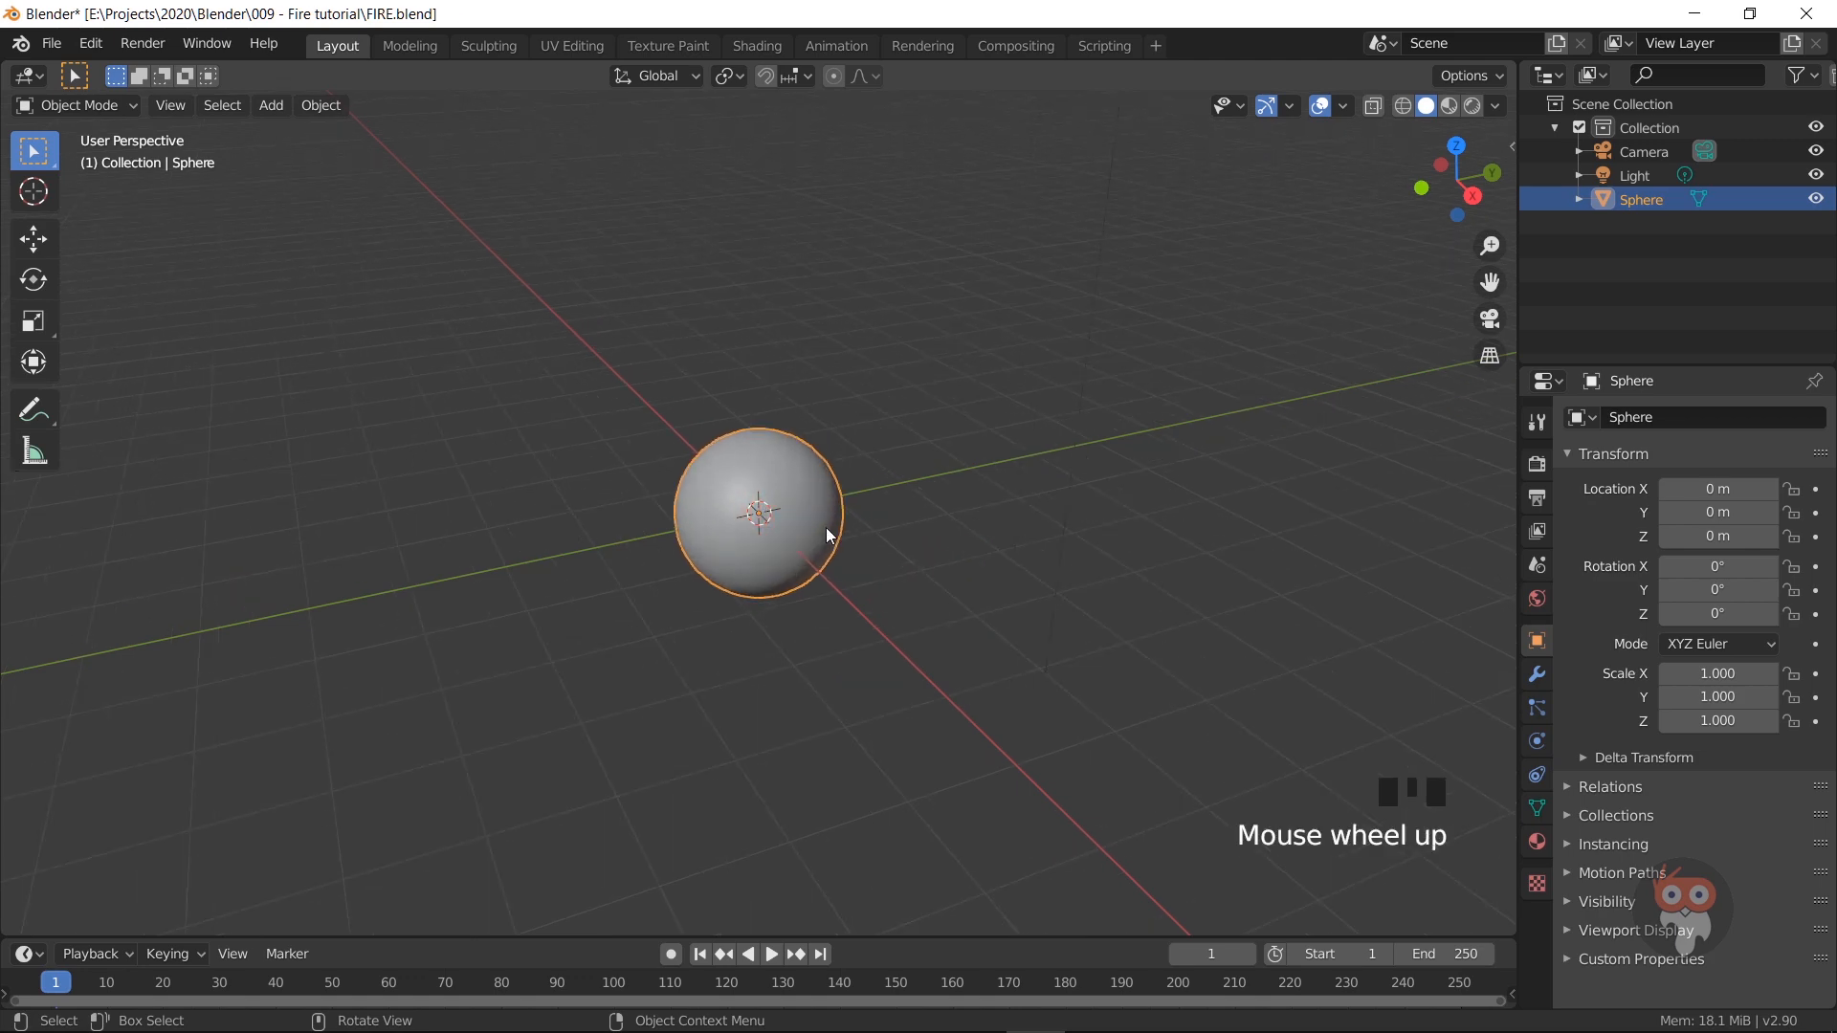
middle_click_drag(801, 500, 804, 492)
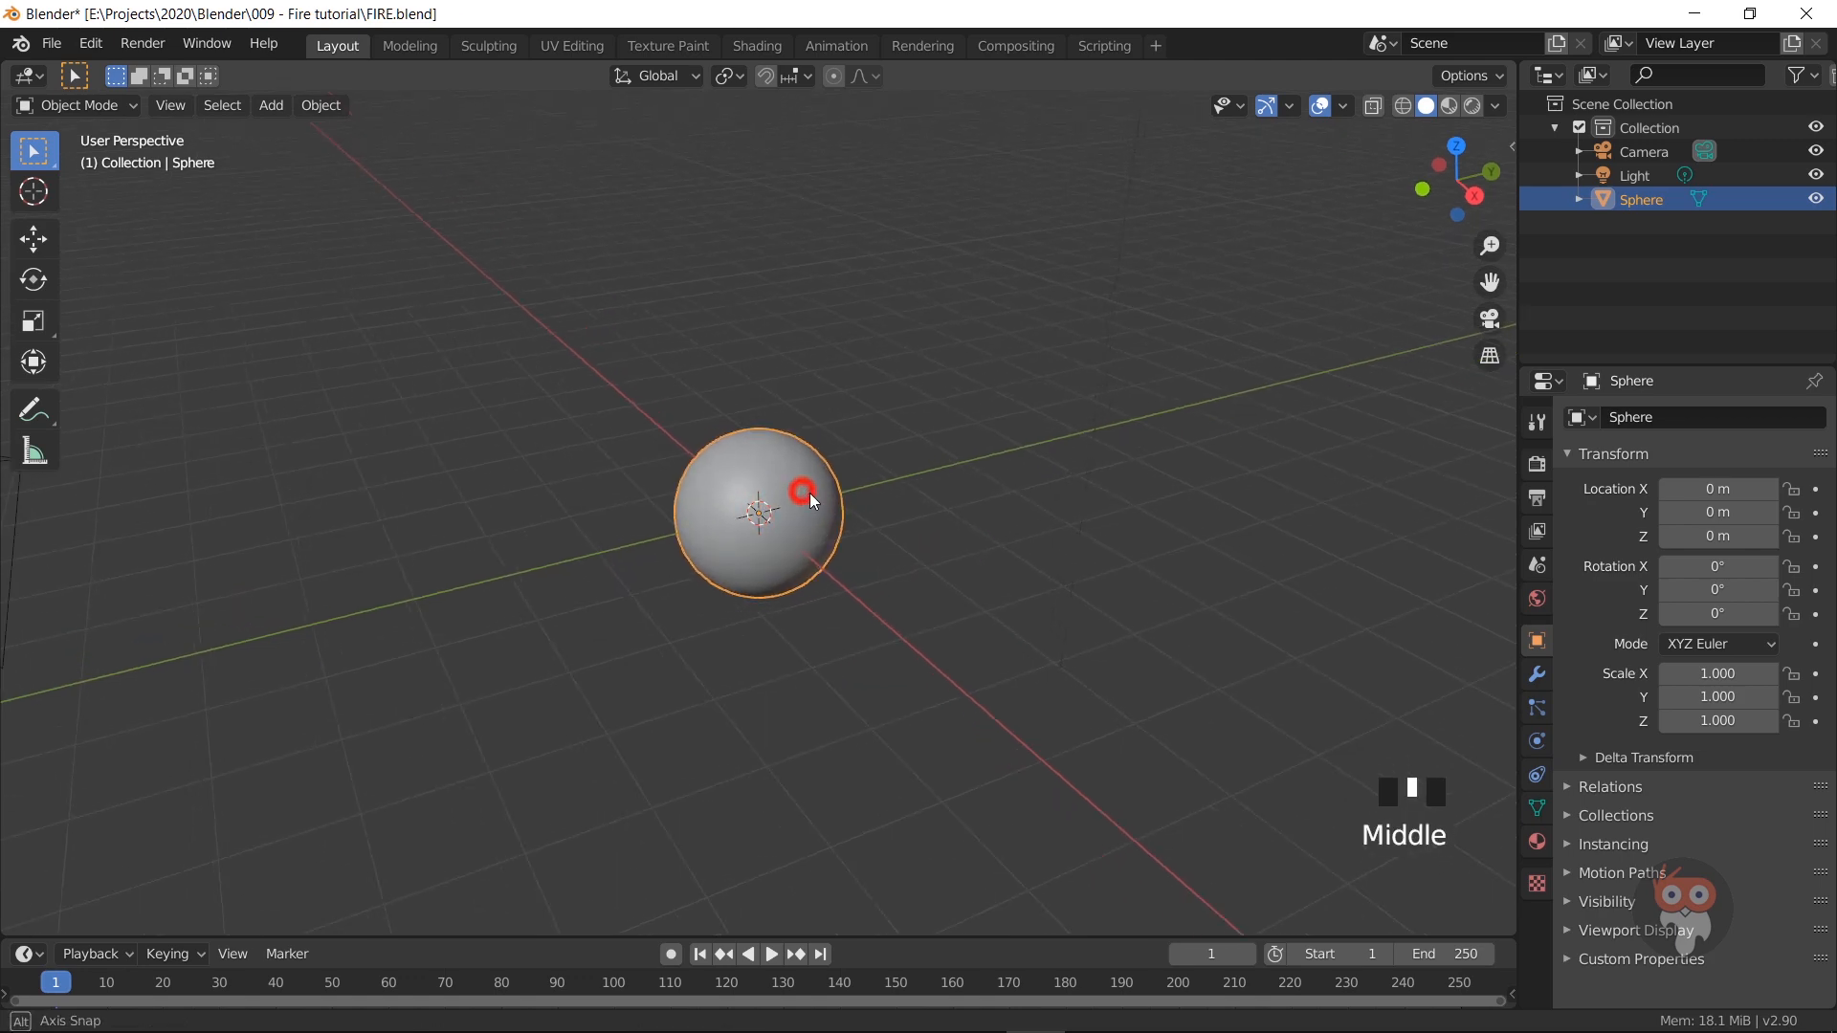
left_click(334, 105)
mouse_move(350, 714)
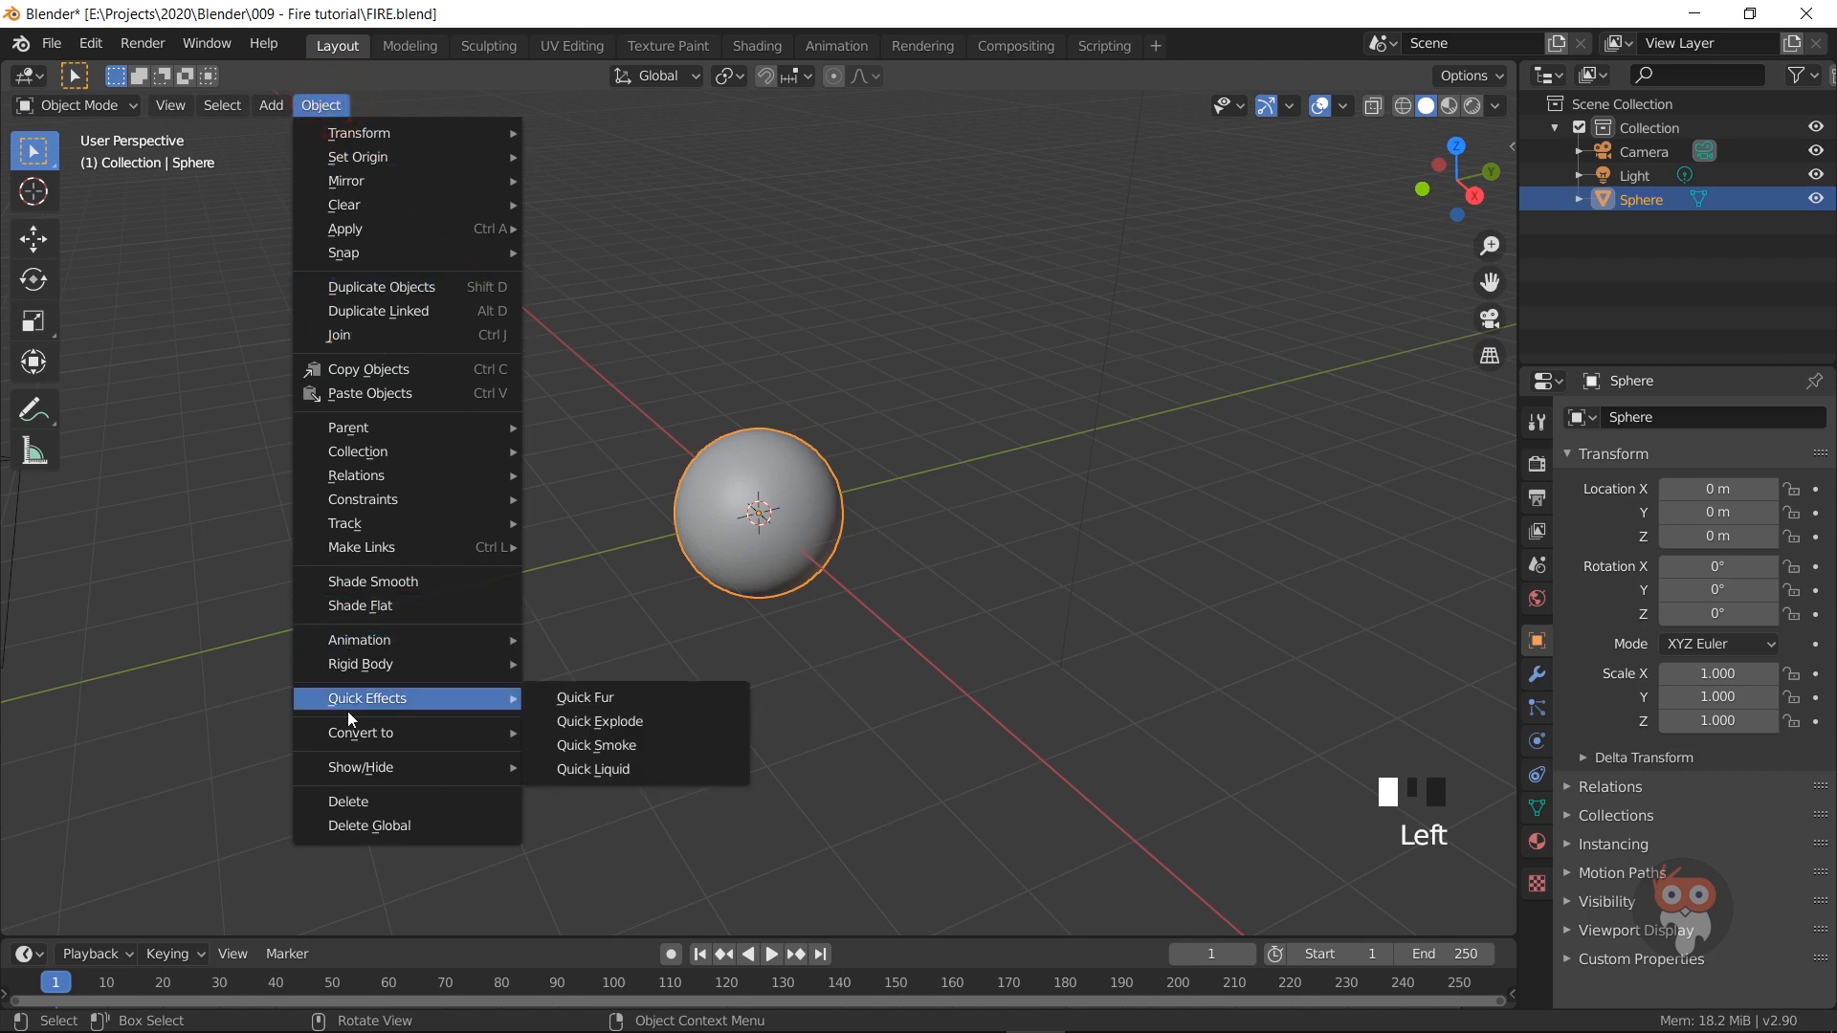
left_click(572, 742)
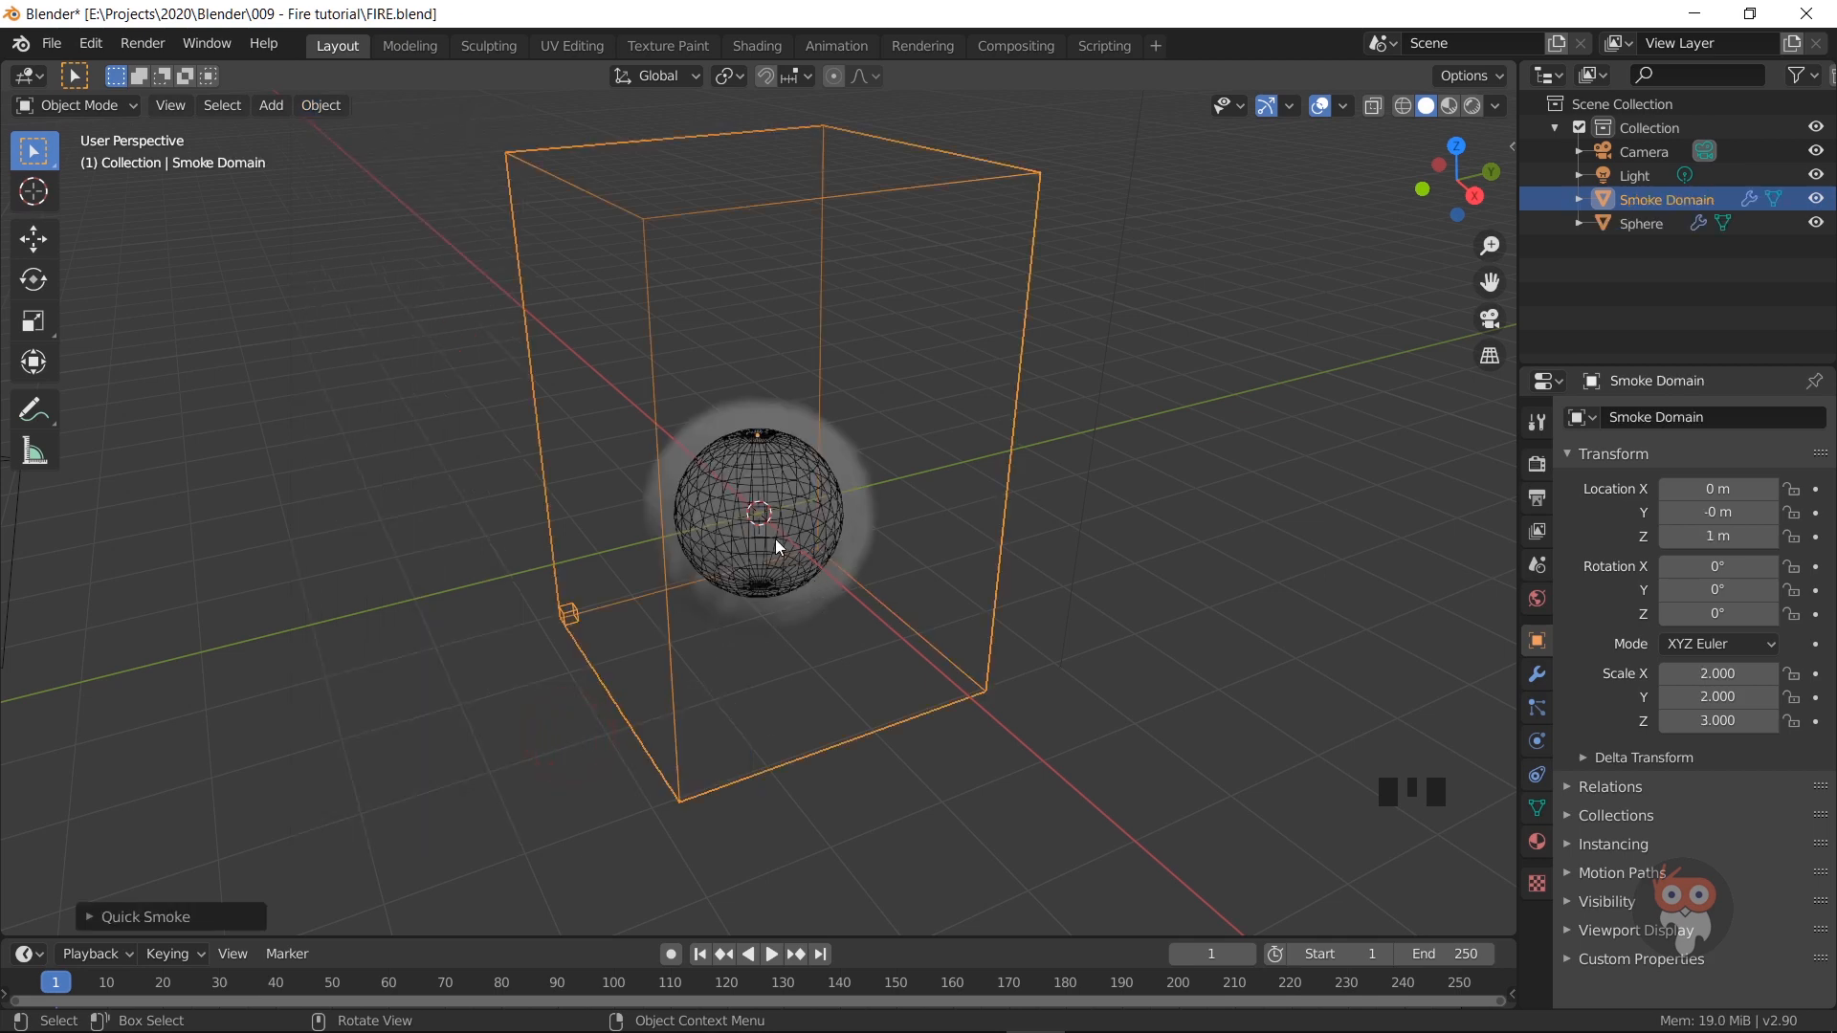
Step: In front view, move the smoke domain up along Z to a height of about 1.78 m
middle_click_drag(1082, 813, 1234, 779)
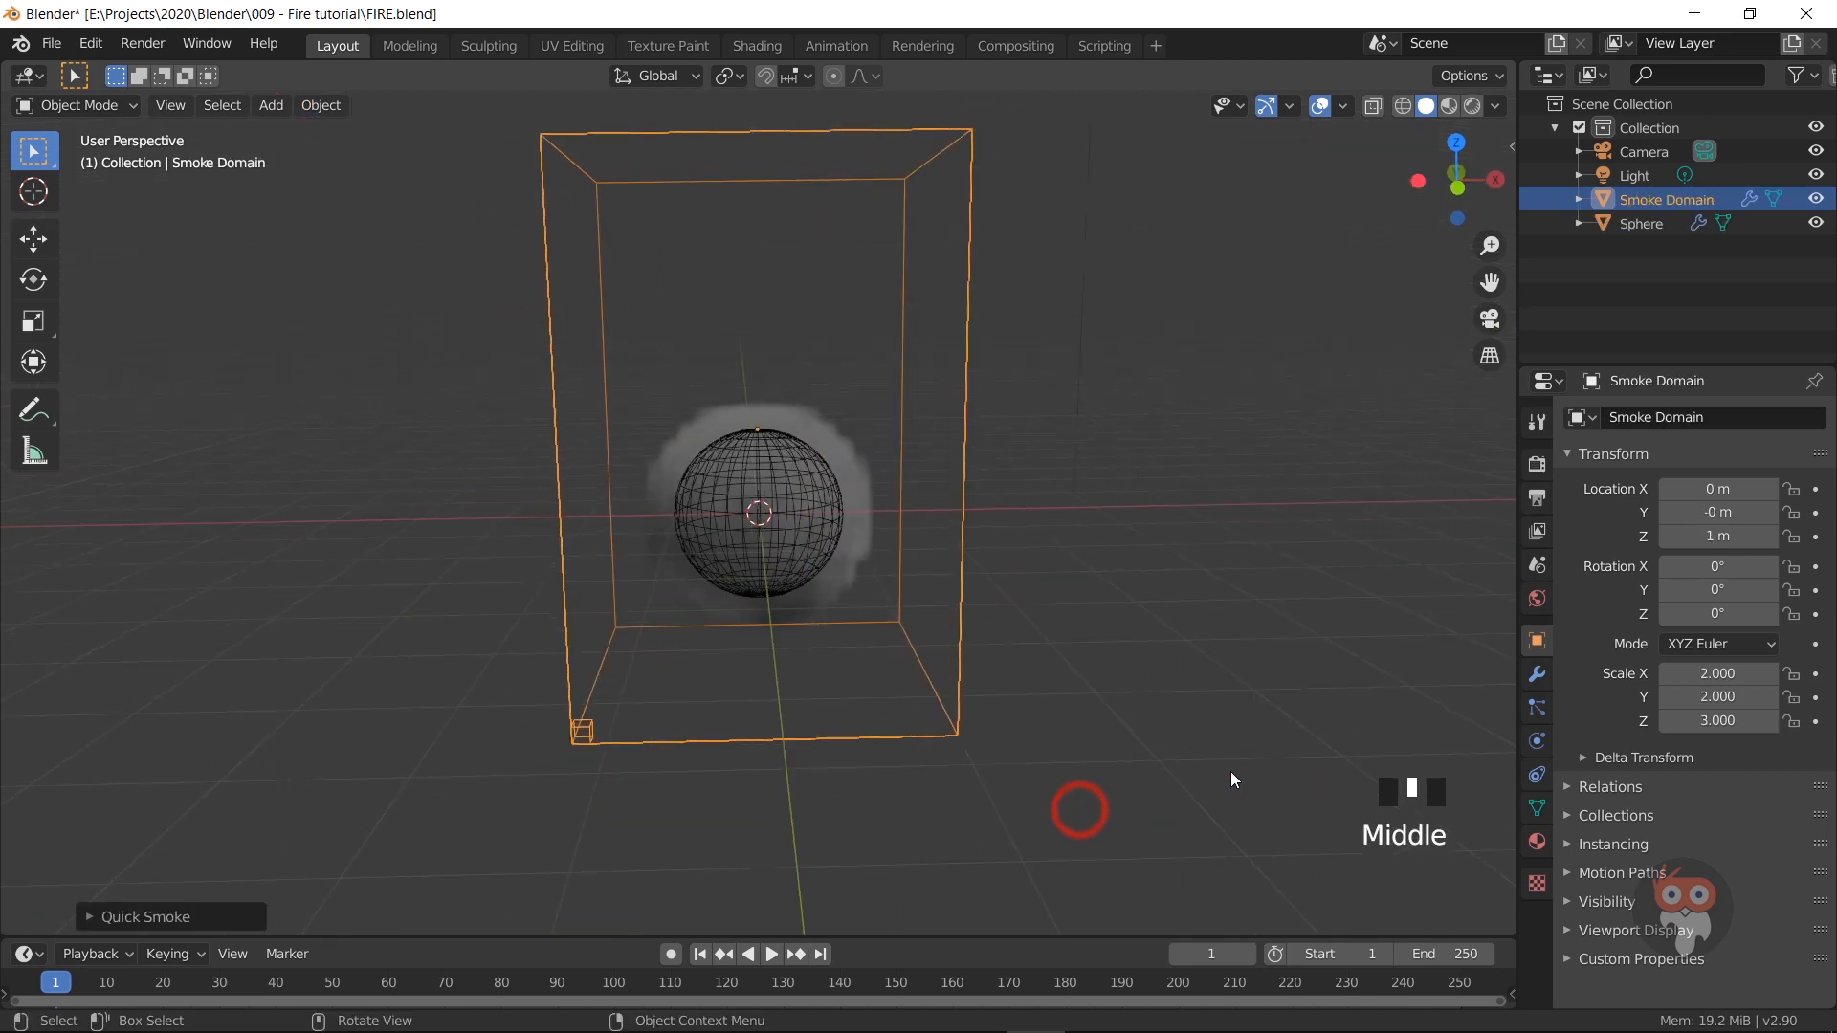
key("KP_1")
key("g")
key("z")
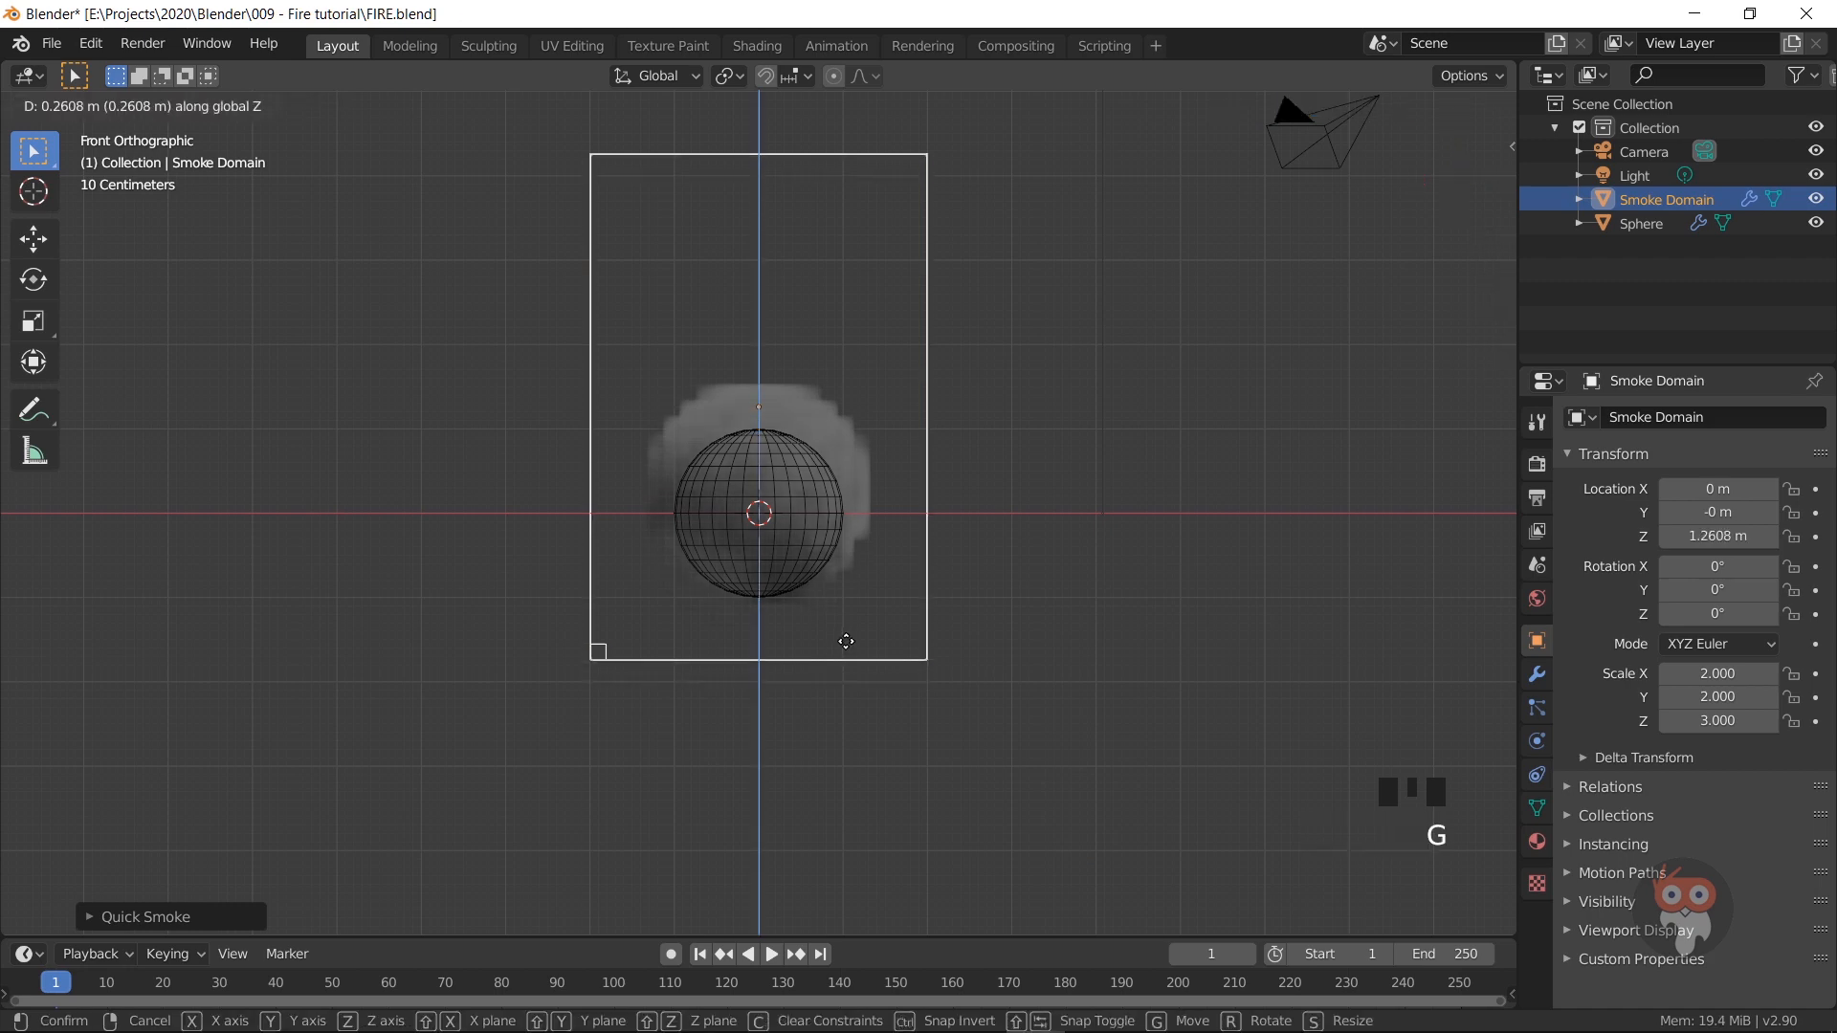
left_click(871, 604)
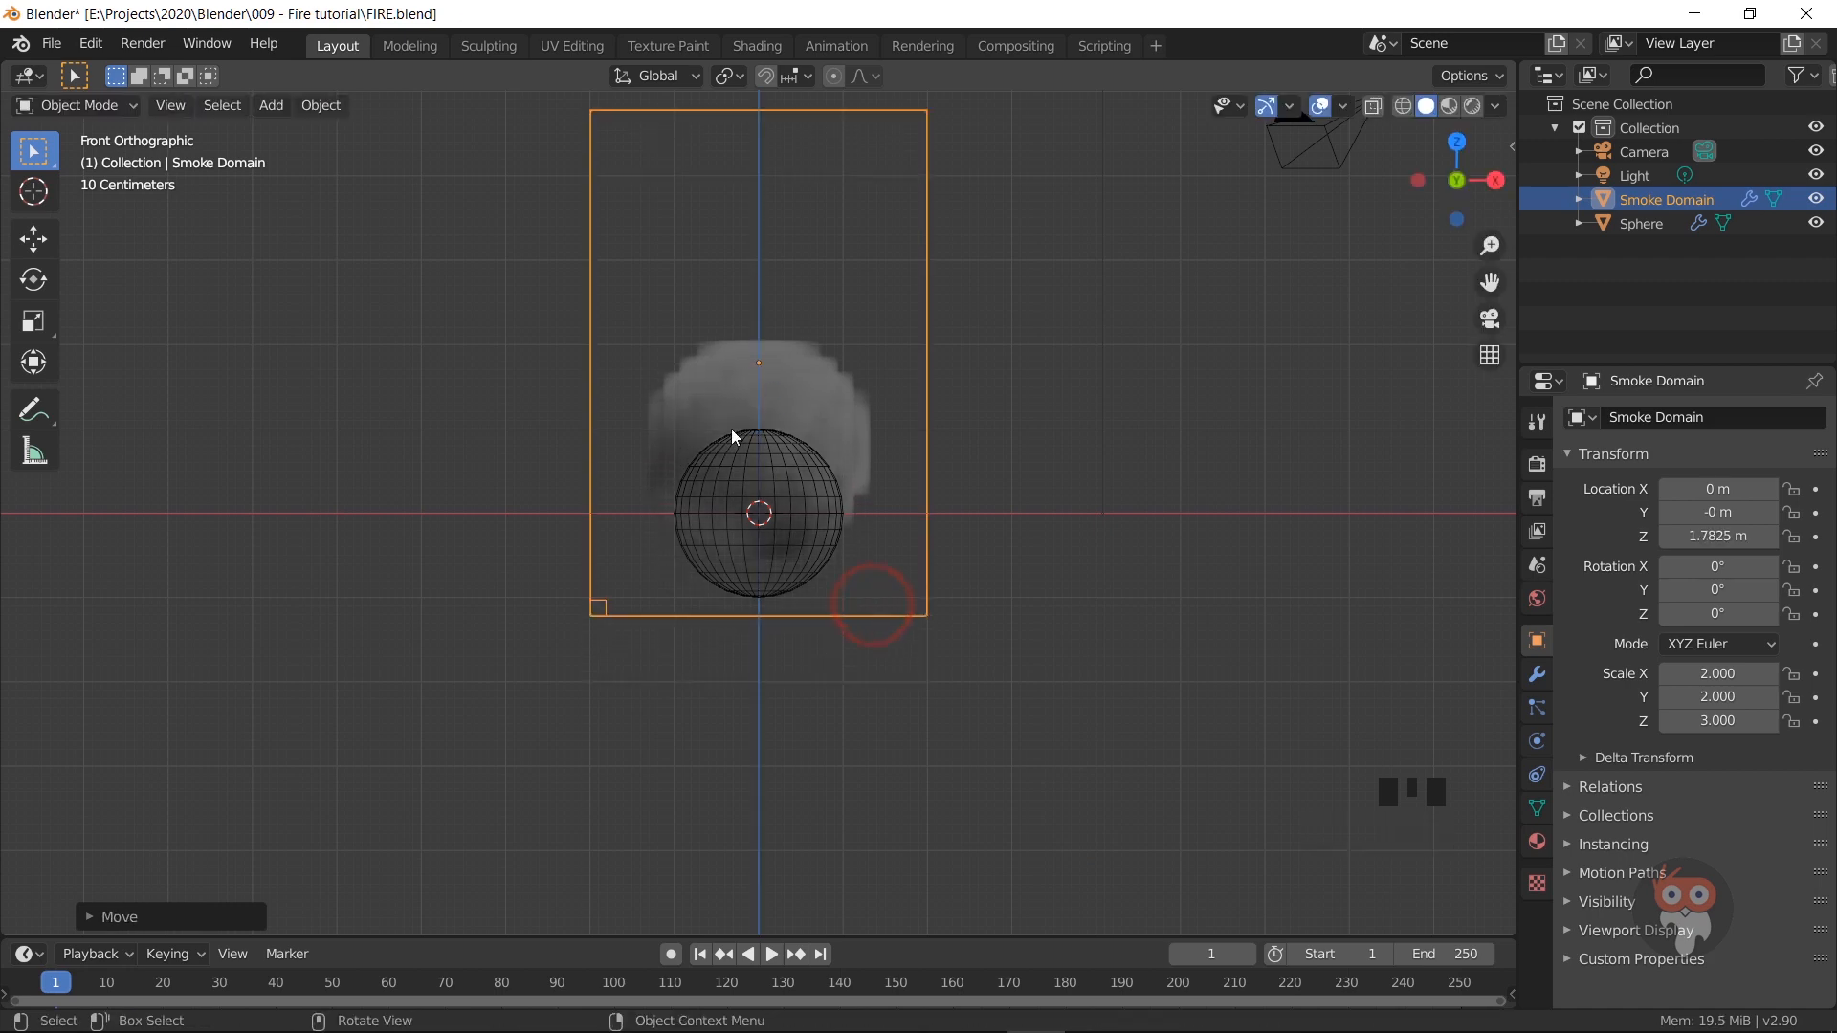
Step: Set the sphere's fluid flow type to Fire and its flow behavior to Inflow
left_click(781, 555)
left_click(1538, 742)
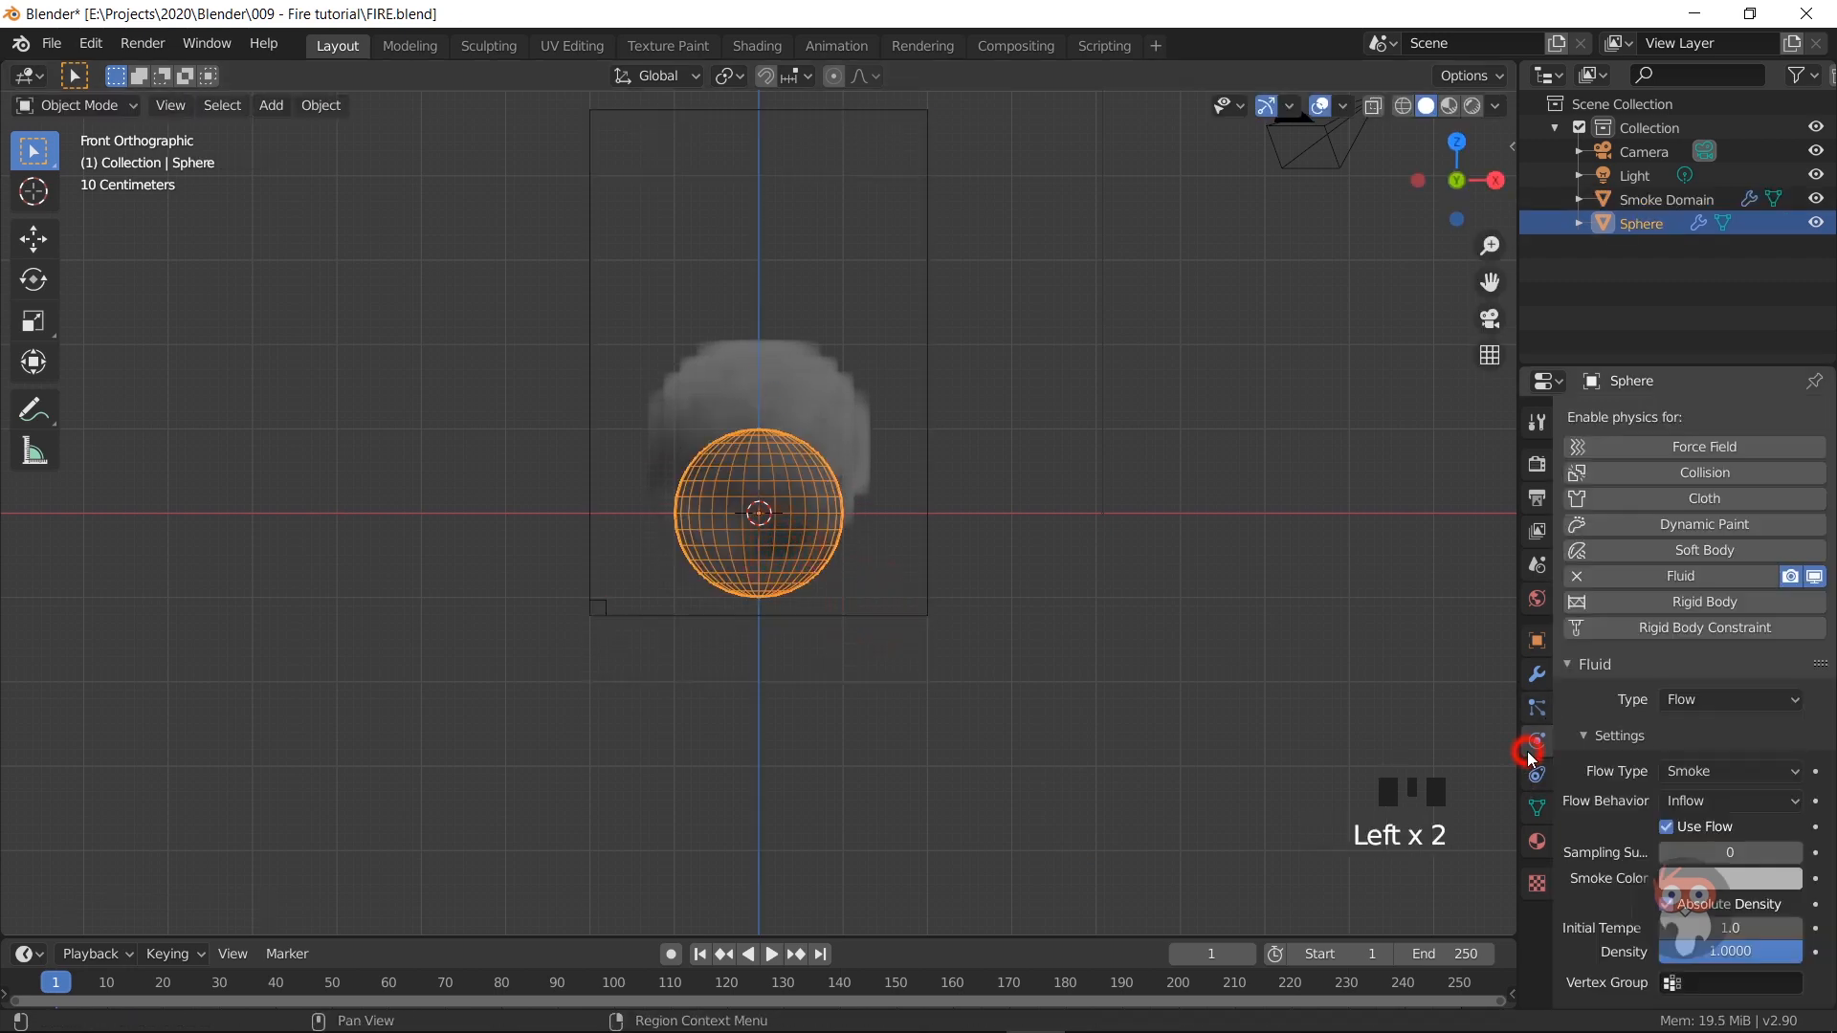
left_click_drag(1699, 711, 1695, 761)
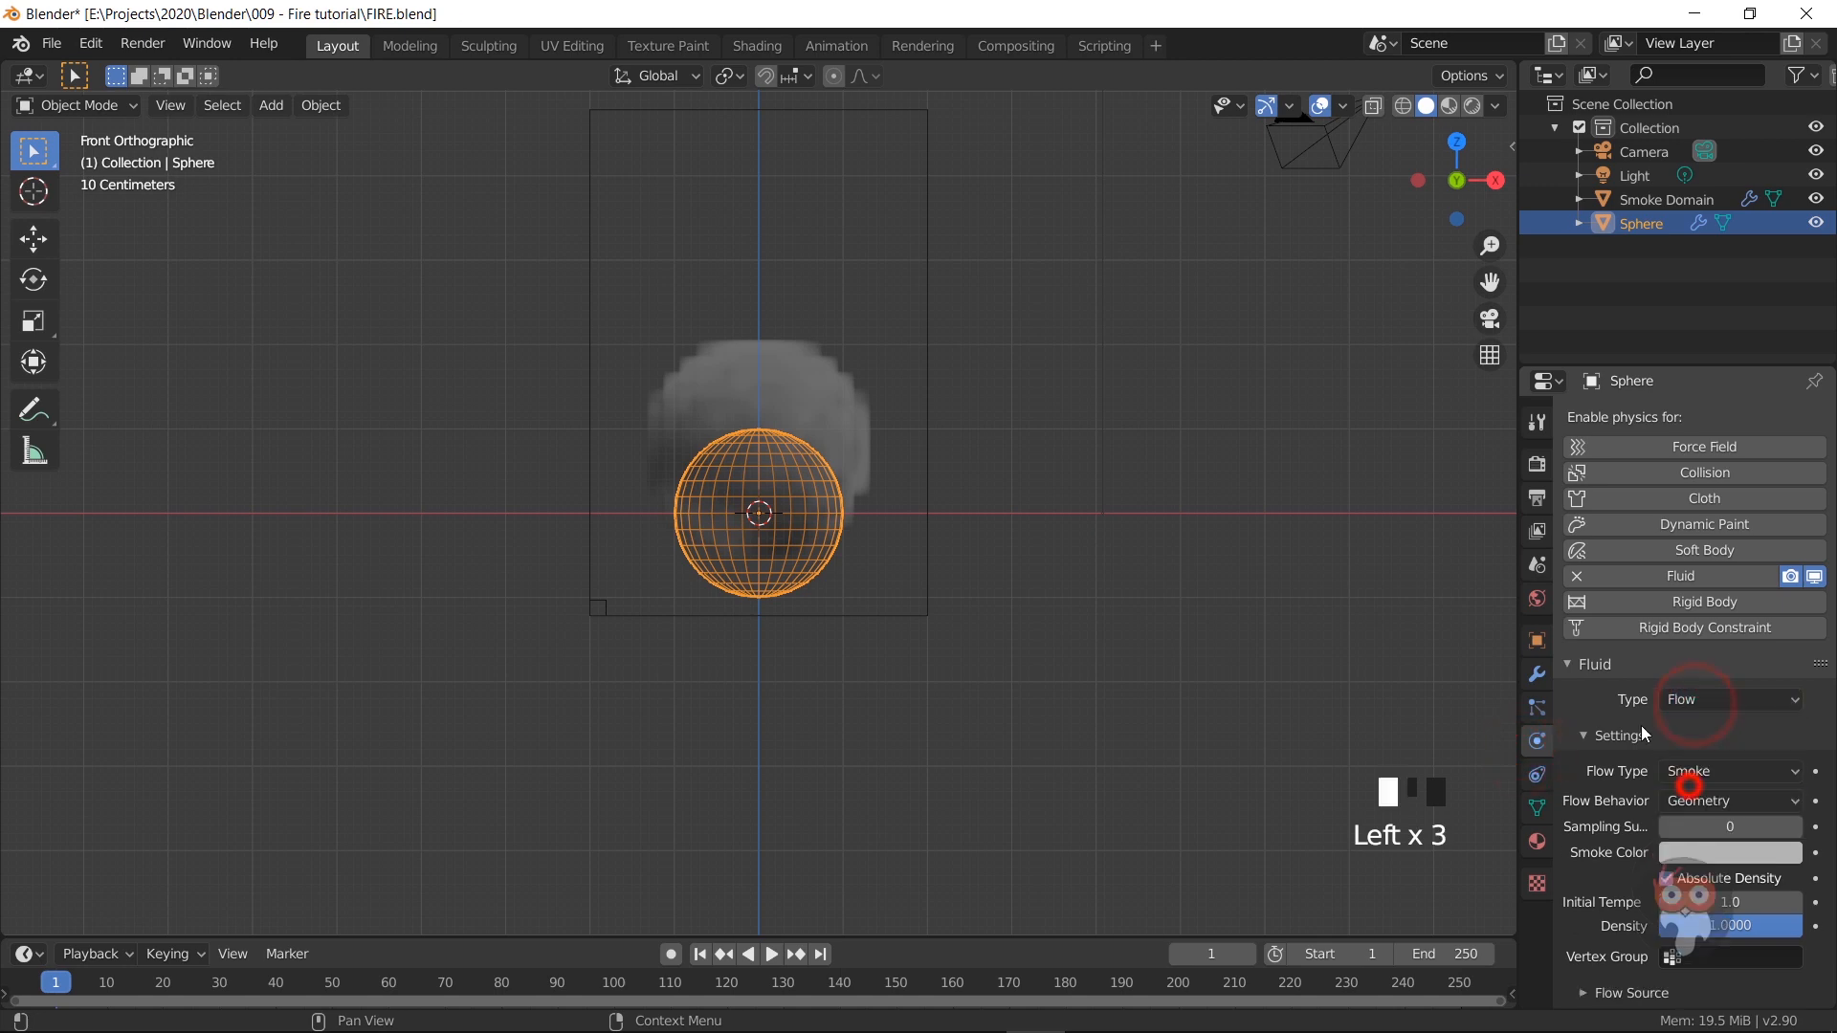
left_click(1694, 770)
left_click(1676, 854)
left_click(1693, 801)
left_click(1701, 818)
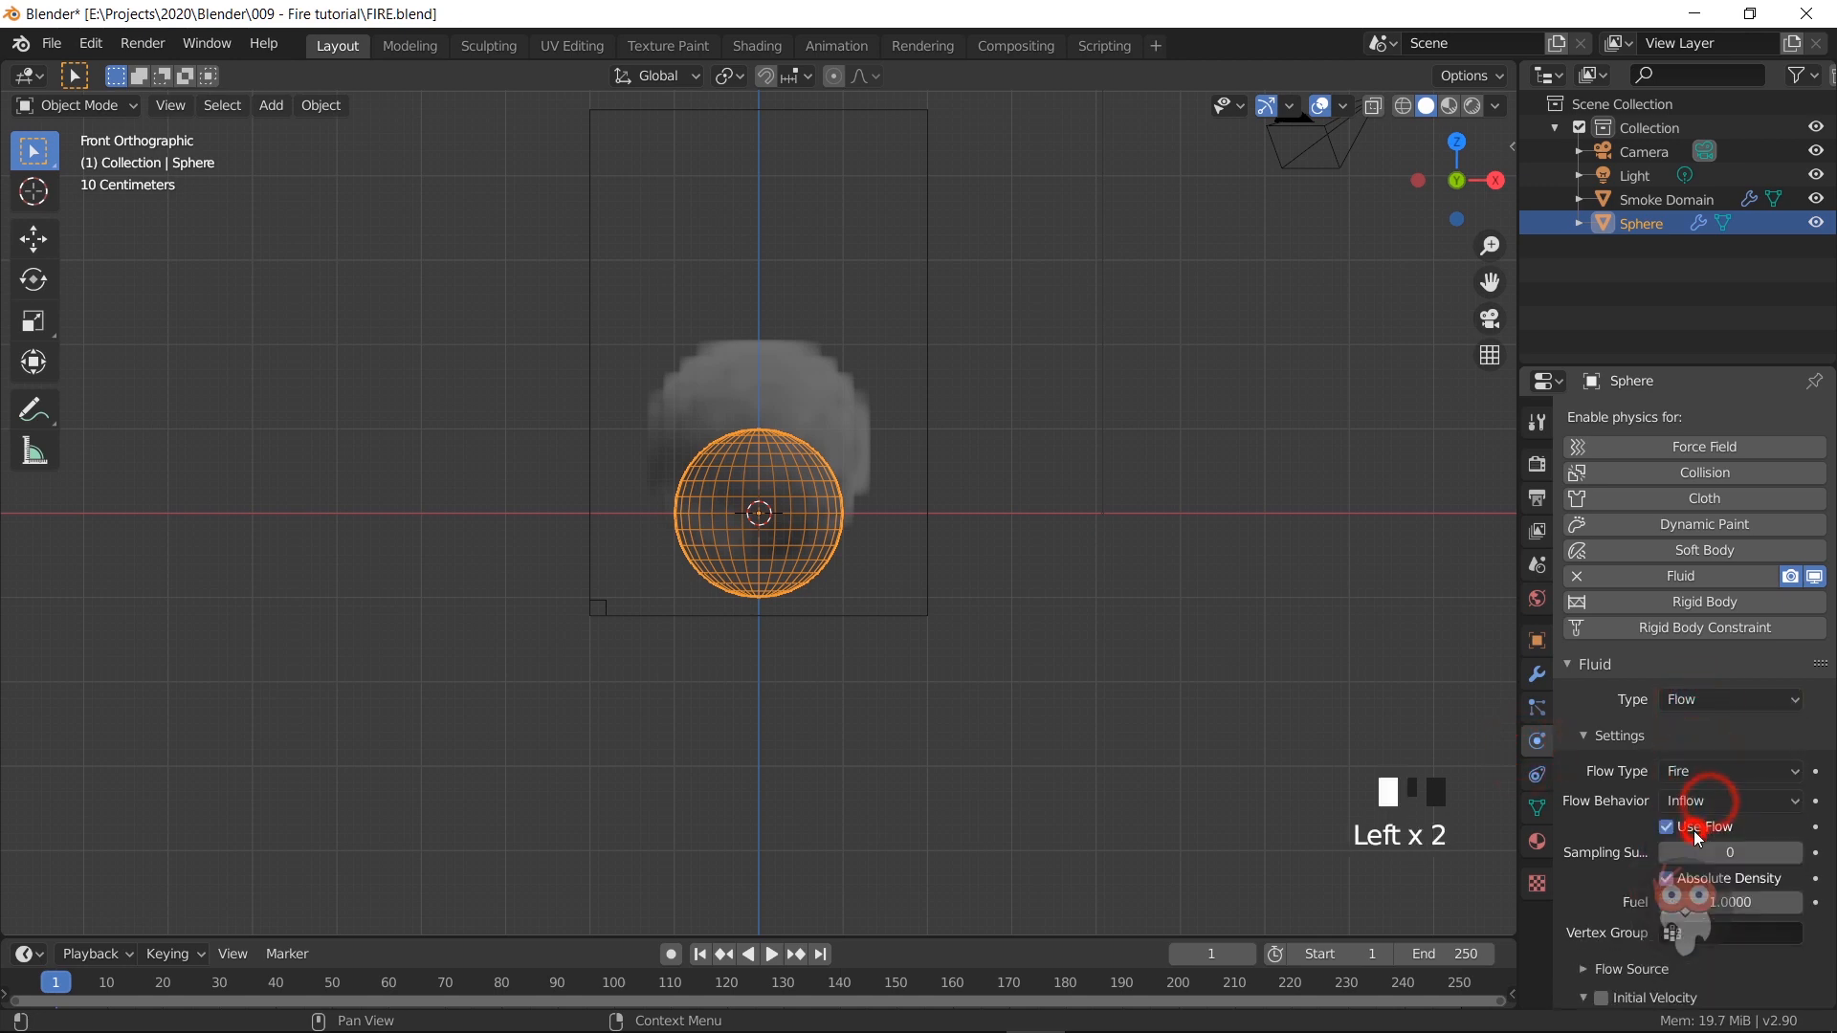
Step: Set the sphere's flow fuel to 1.5
scroll(1696, 832, "down", 4)
scroll(1689, 818, "down", 7)
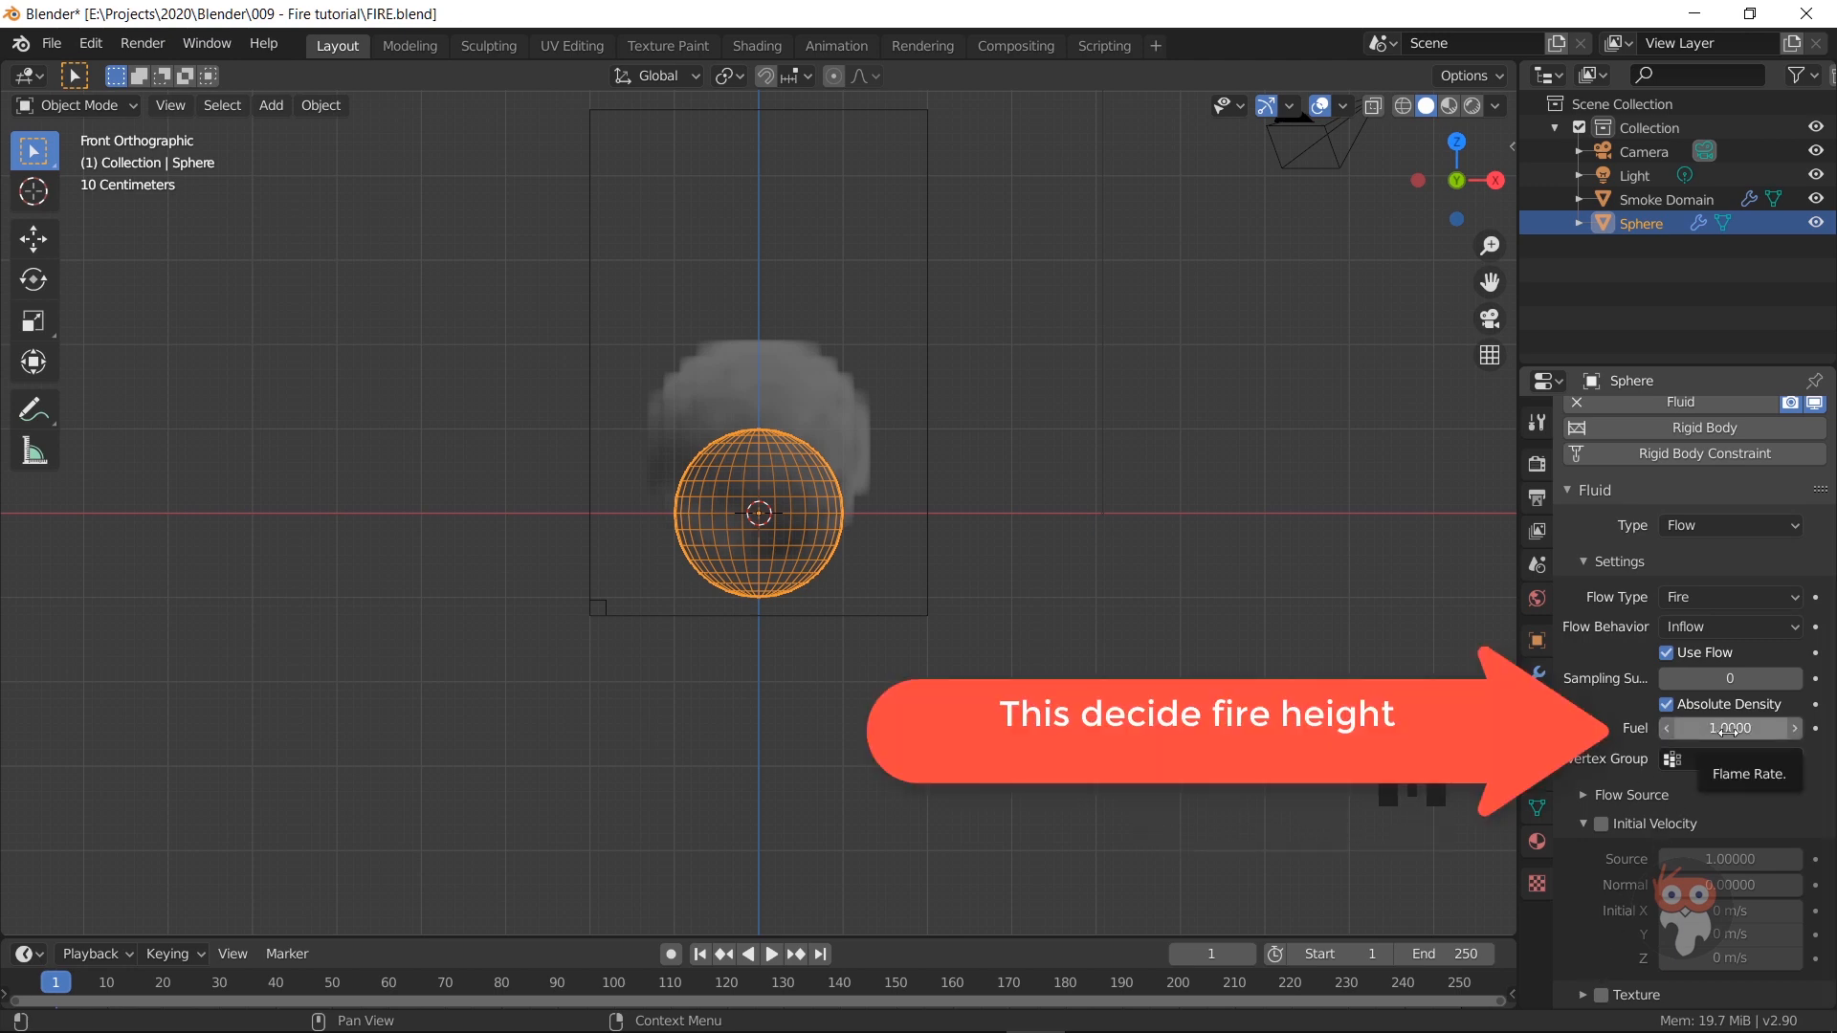
left_click(1728, 733)
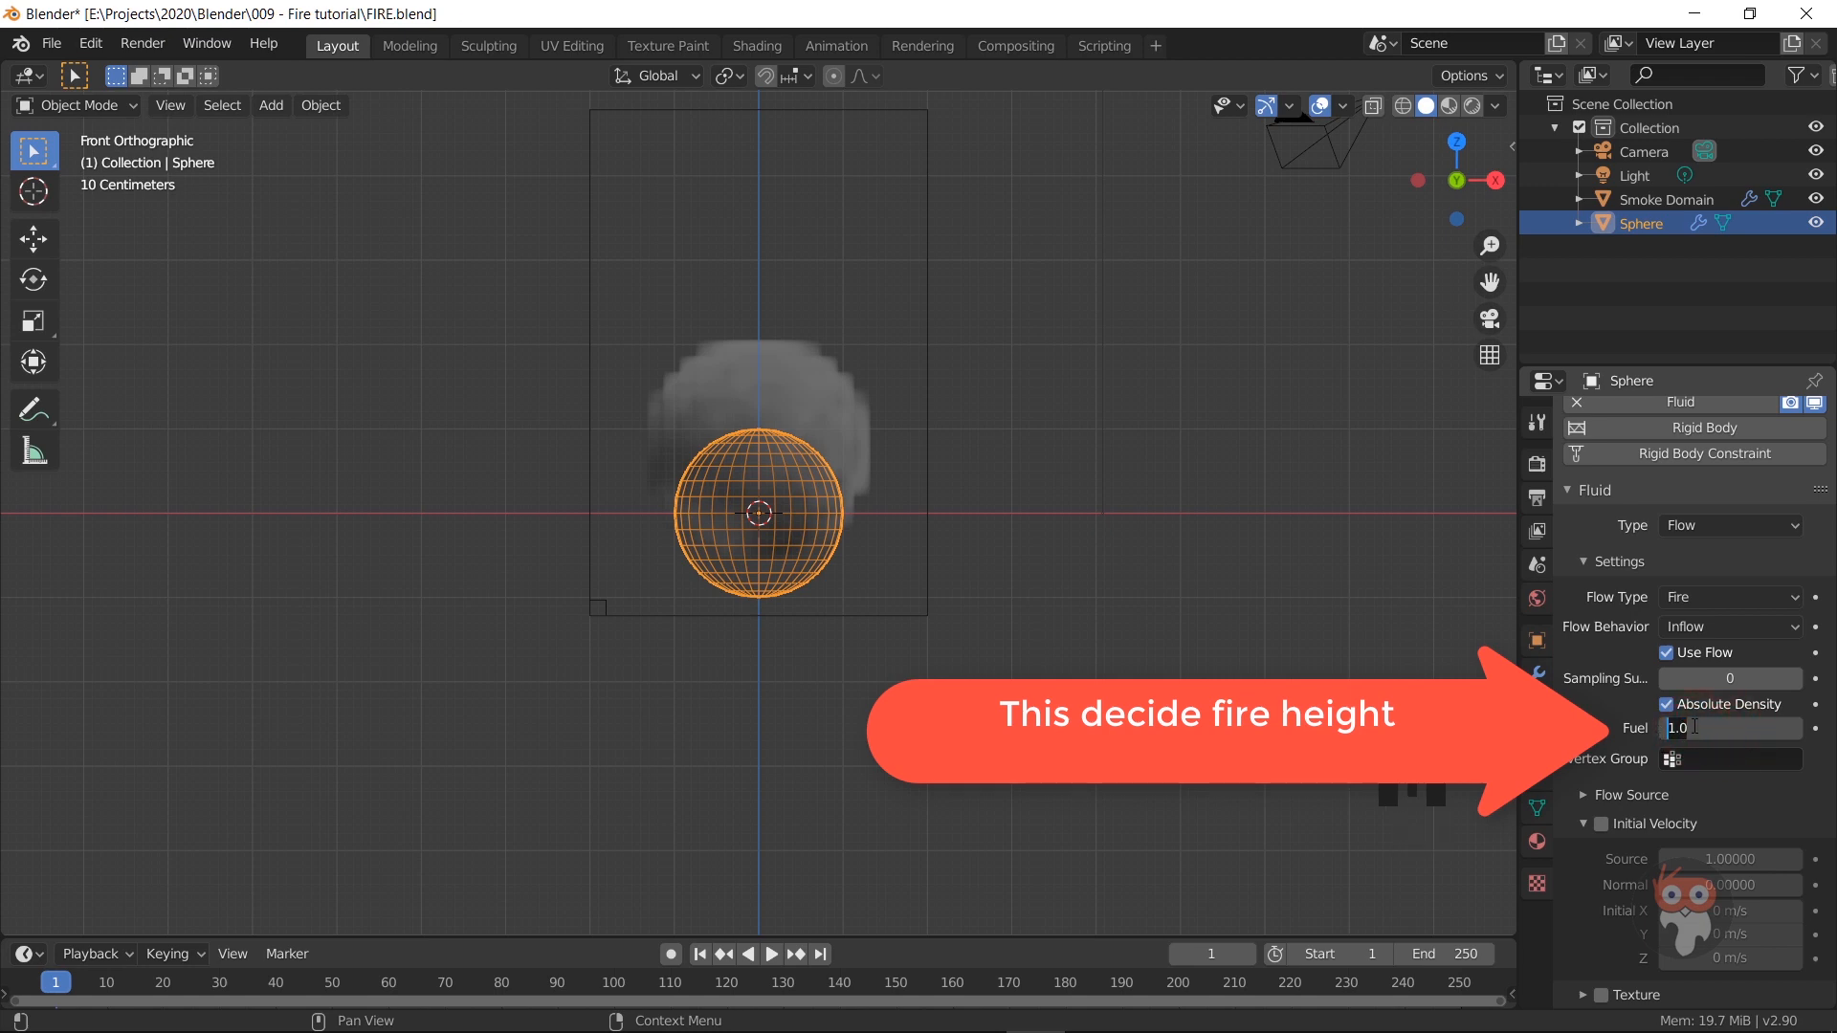
left_click(1710, 724)
type("5000")
key("Return")
Step: Enable the texture option in the sphere's fluid flow settings
scroll(1603, 1002, "down", 4)
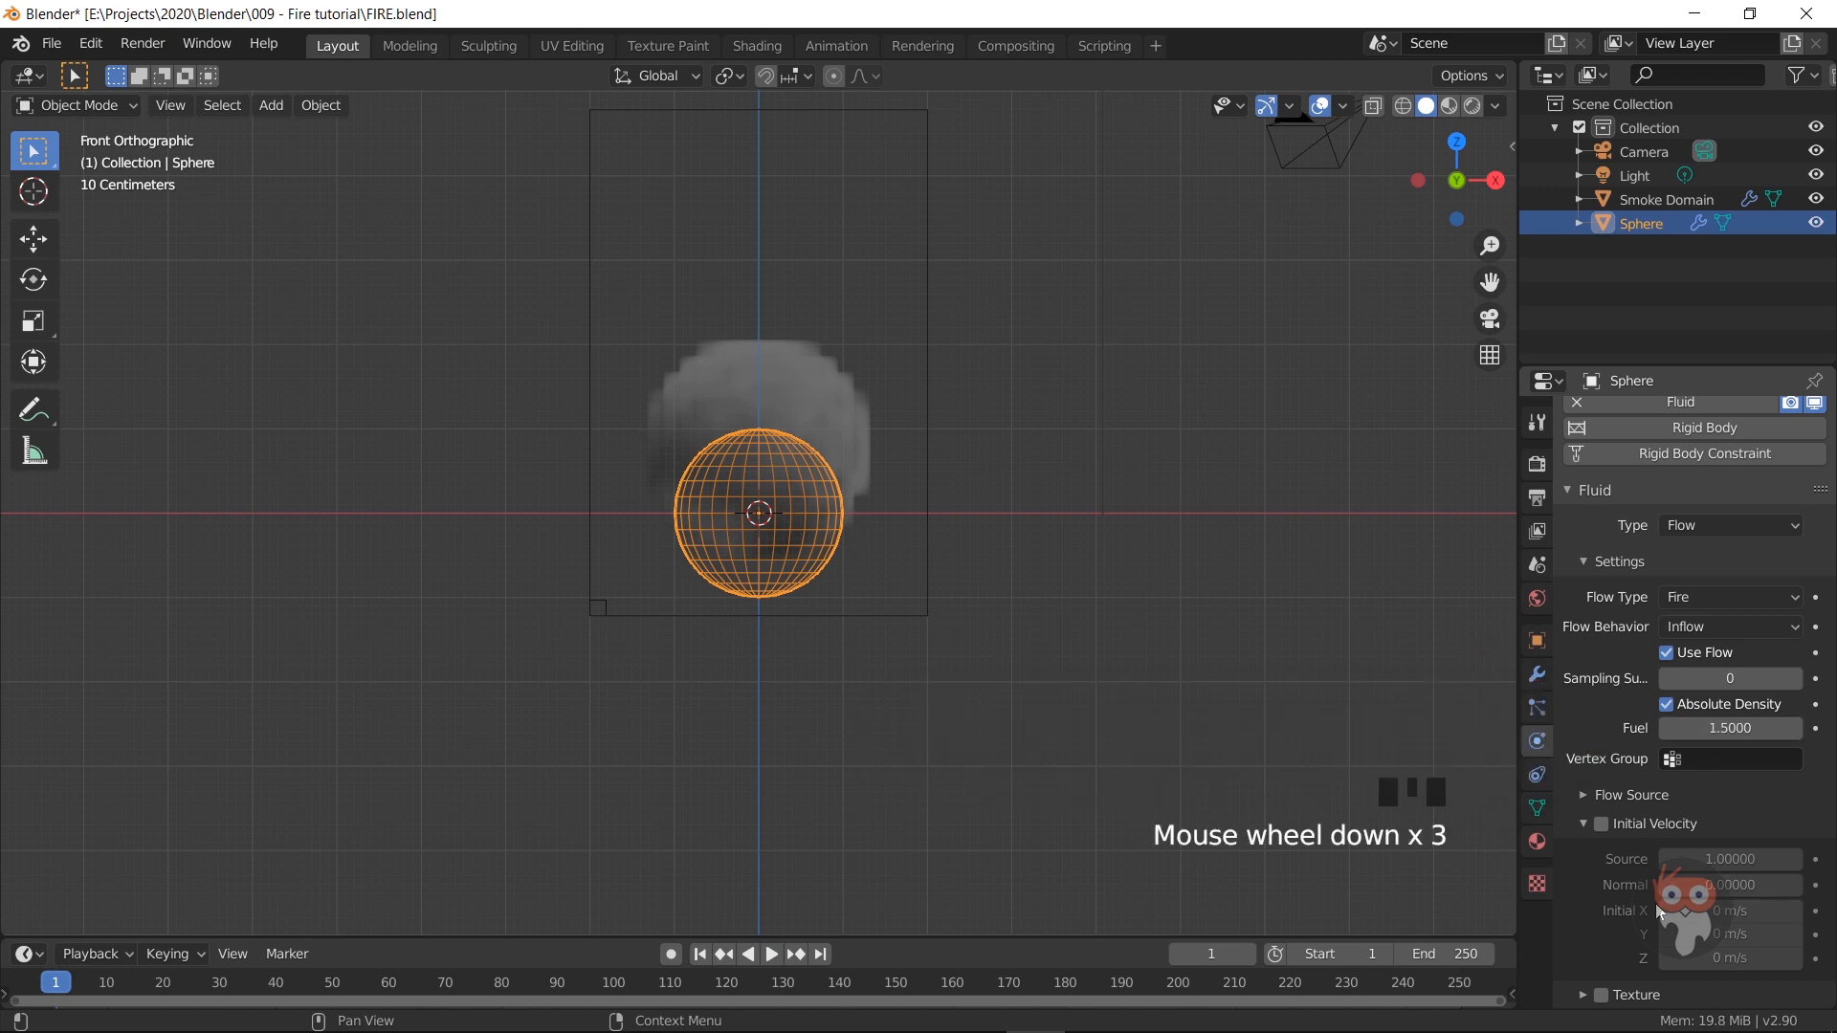
left_click(1588, 995)
scroll(1603, 966, "down", 12)
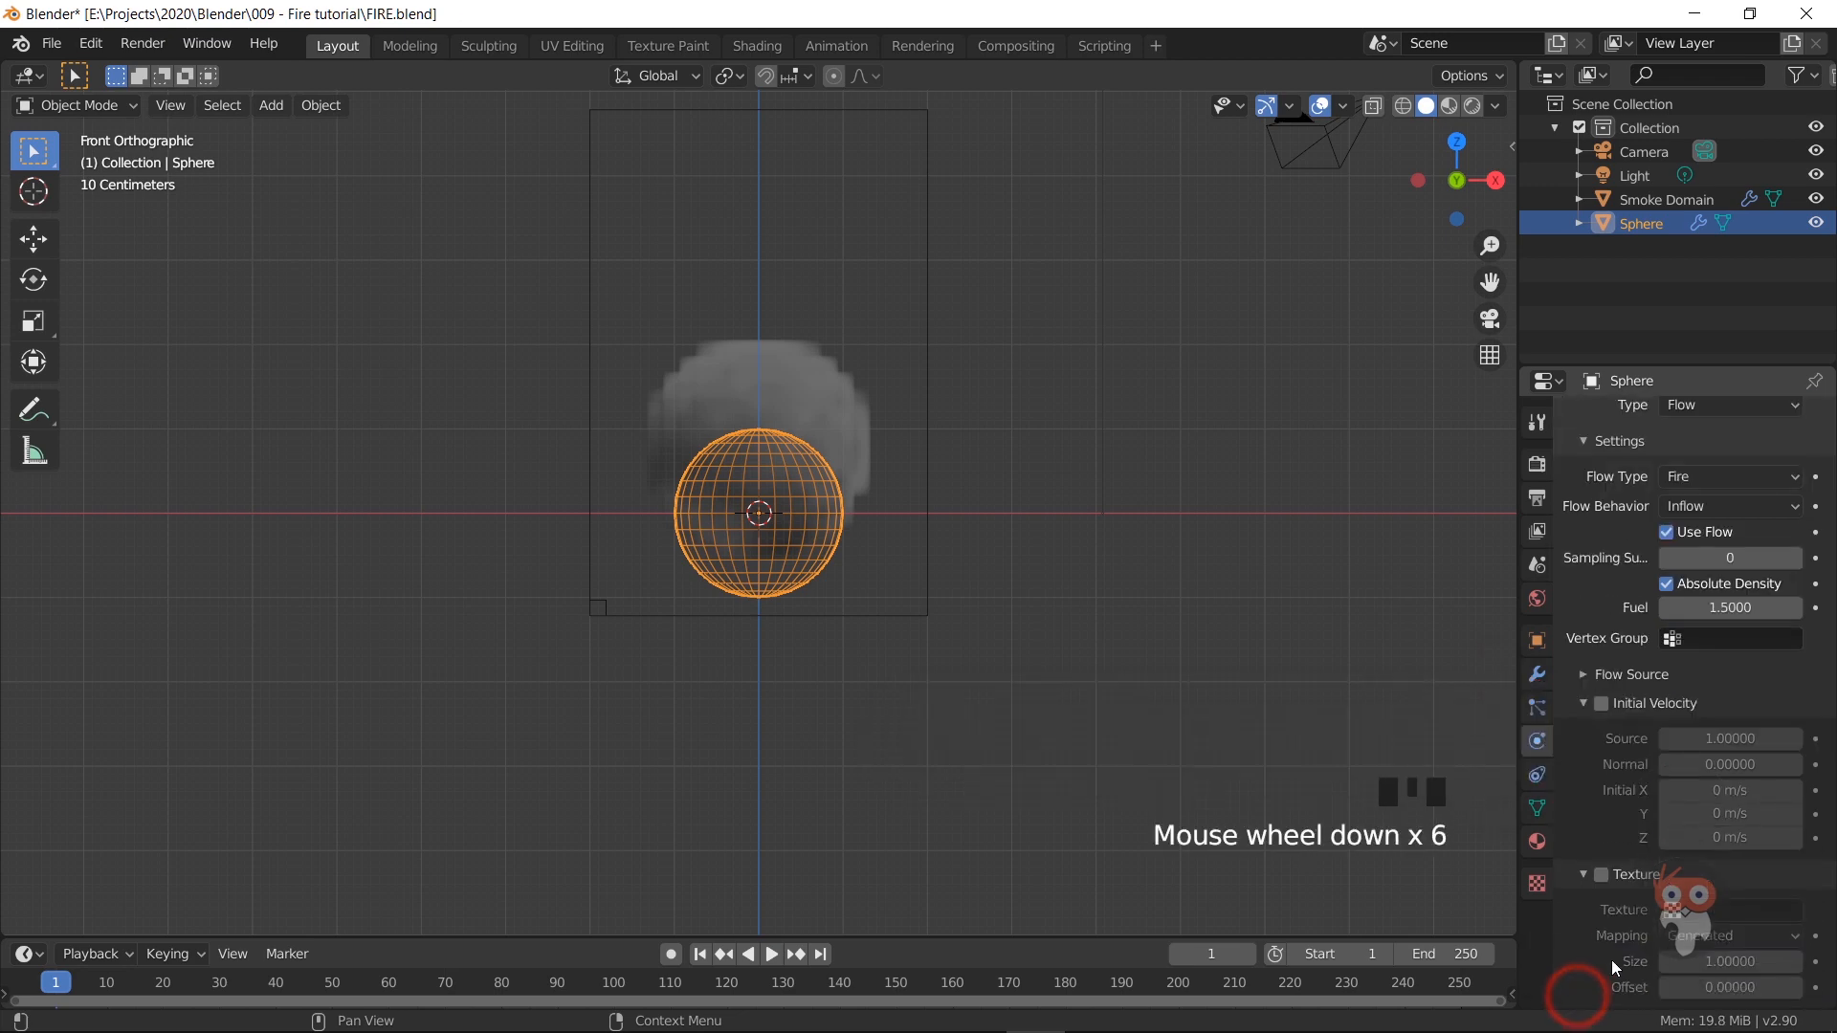
left_click(1600, 875)
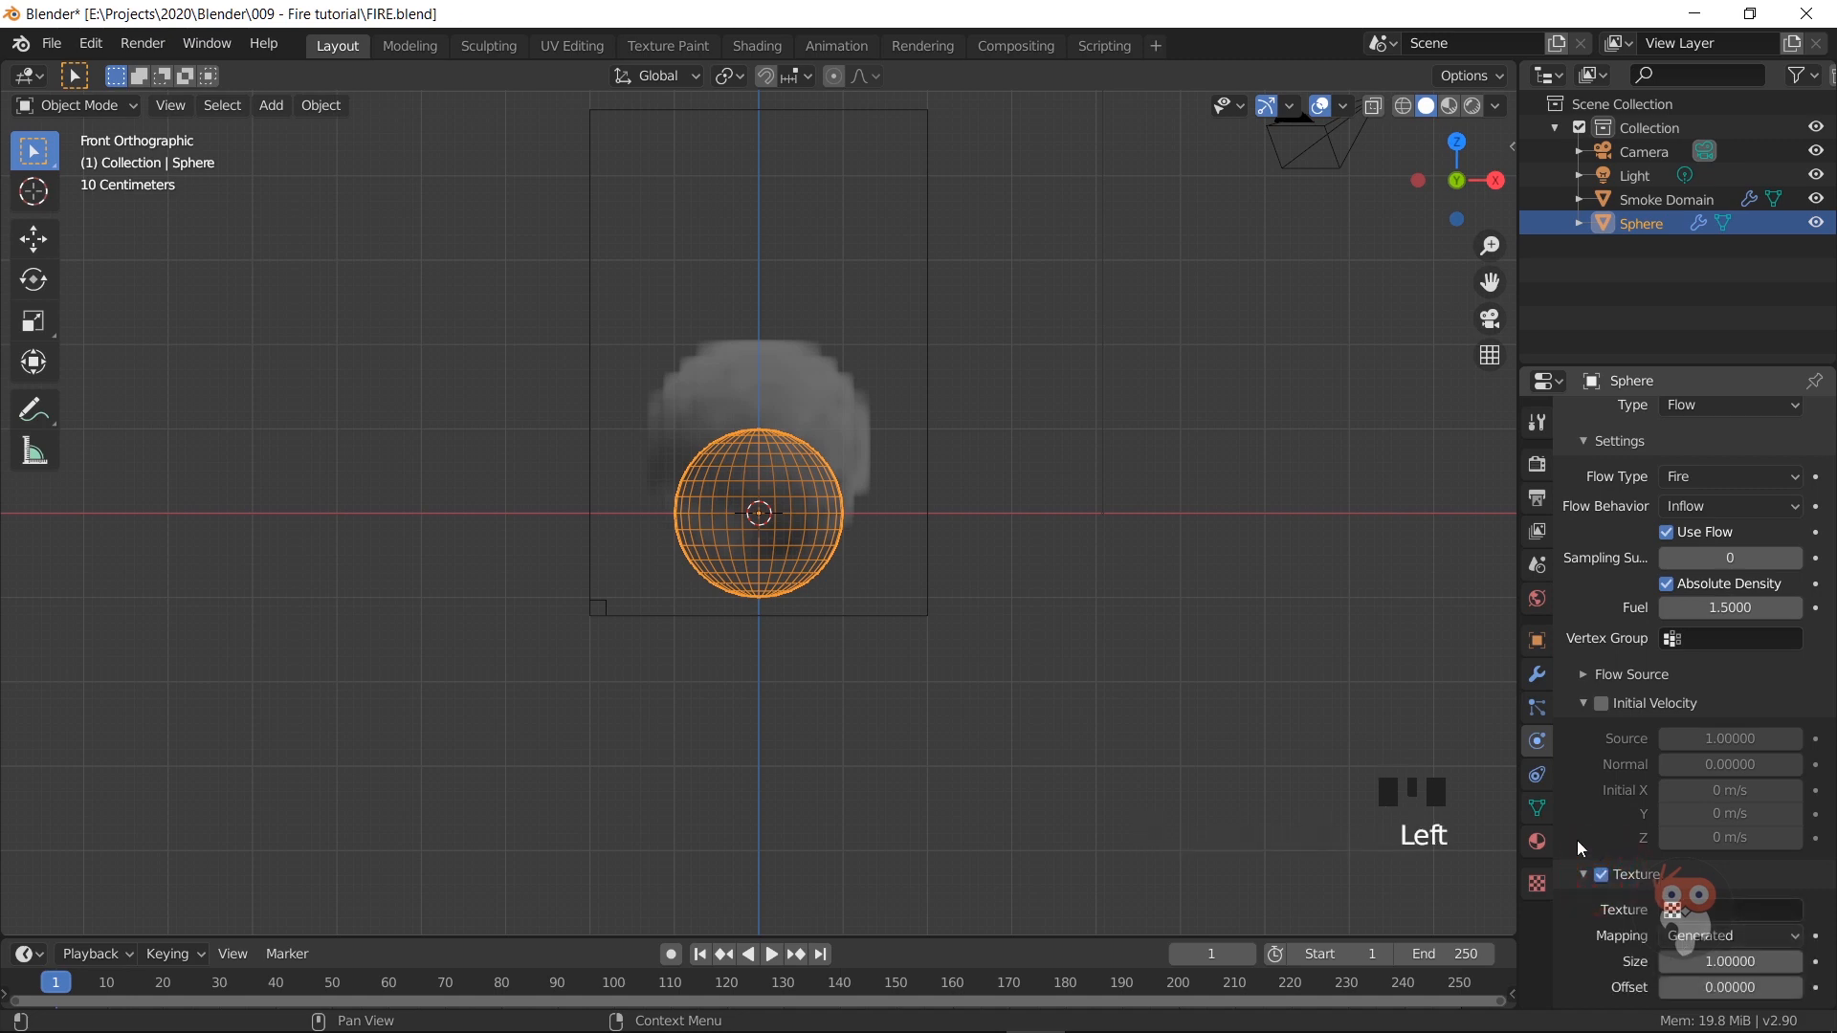
Step: Create a new texture named flame and set its type to Clouds
left_click(1537, 883)
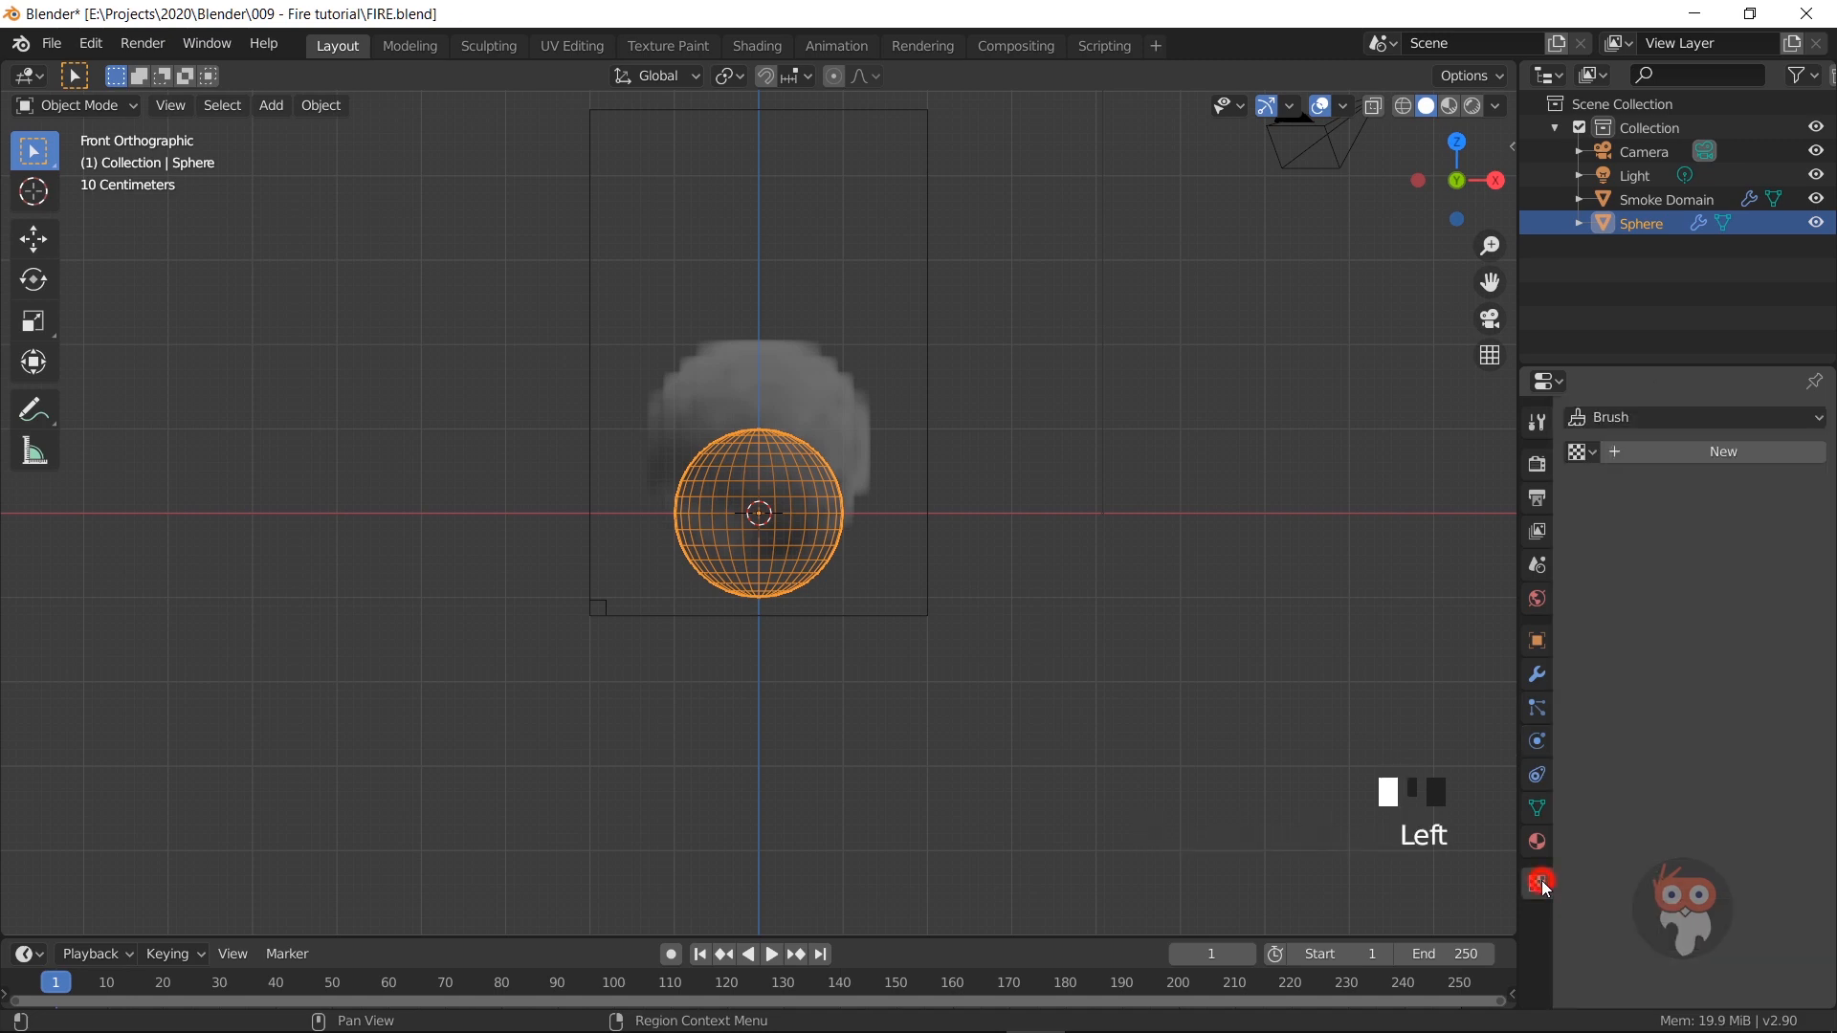
left_click(1648, 454)
left_click(1648, 452)
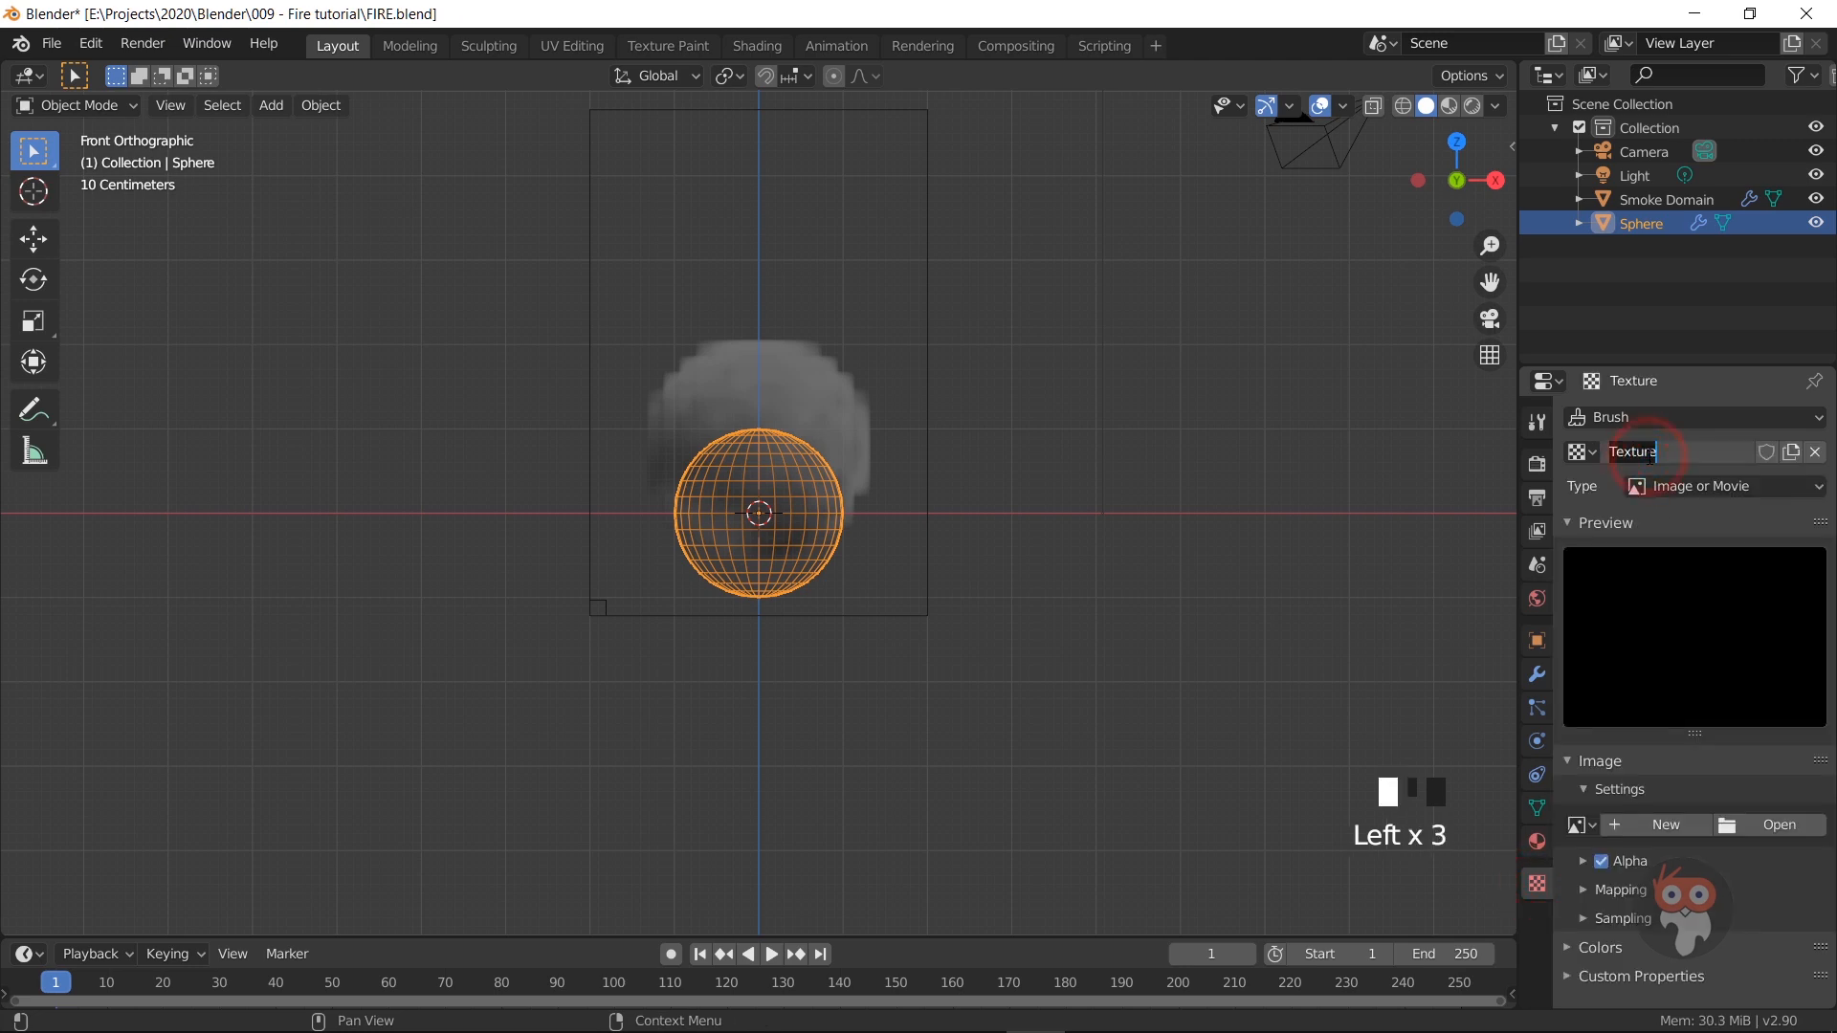
type("flame")
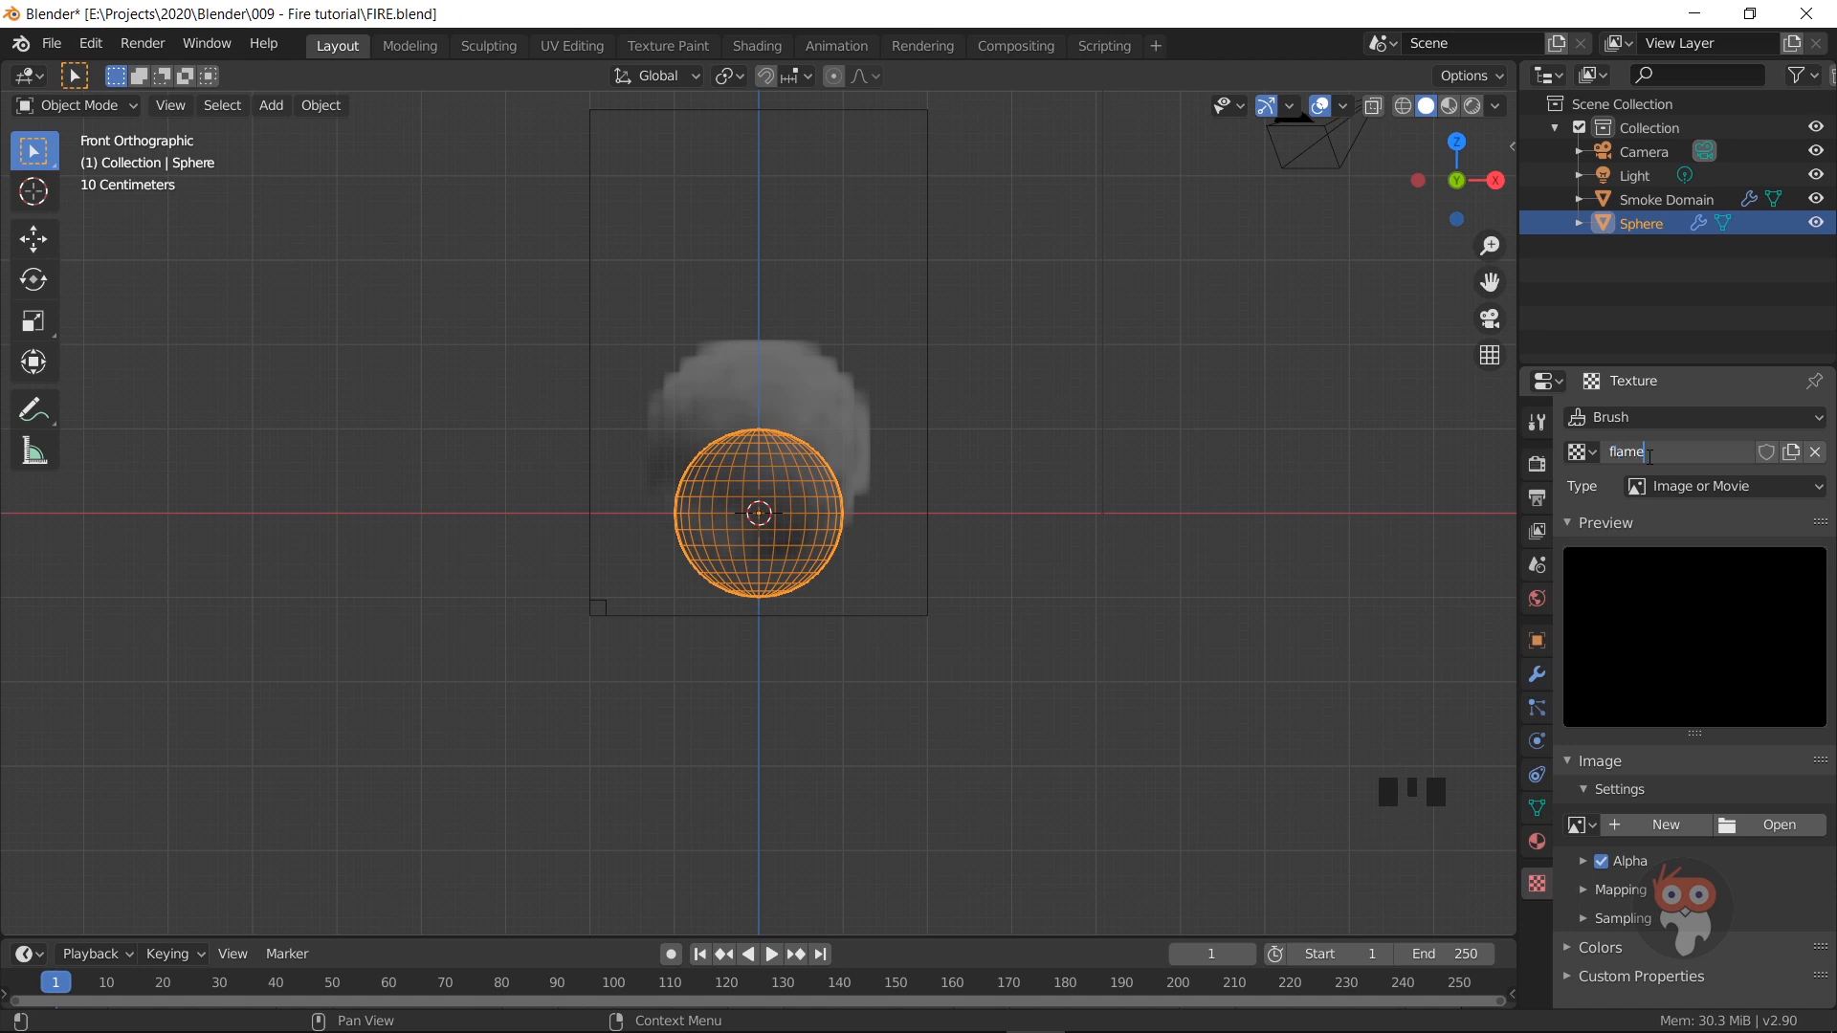
key("Return")
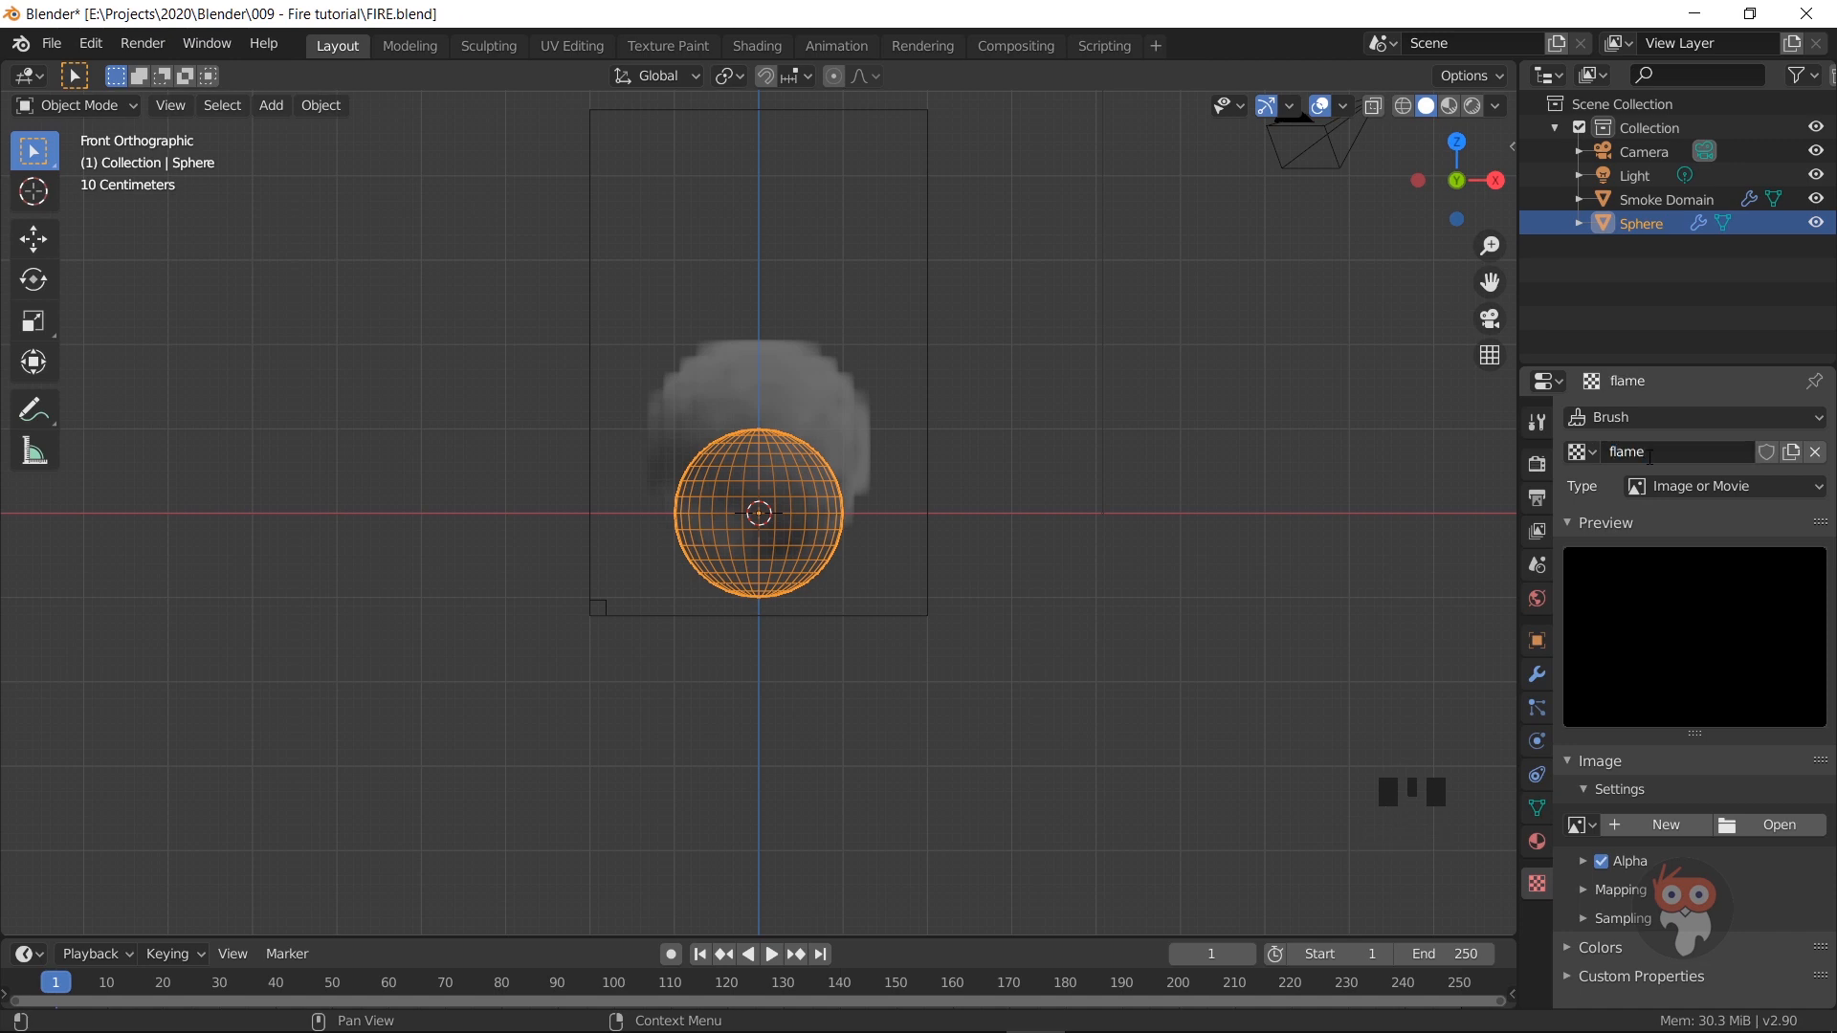
left_click(1749, 488)
left_click(1713, 564)
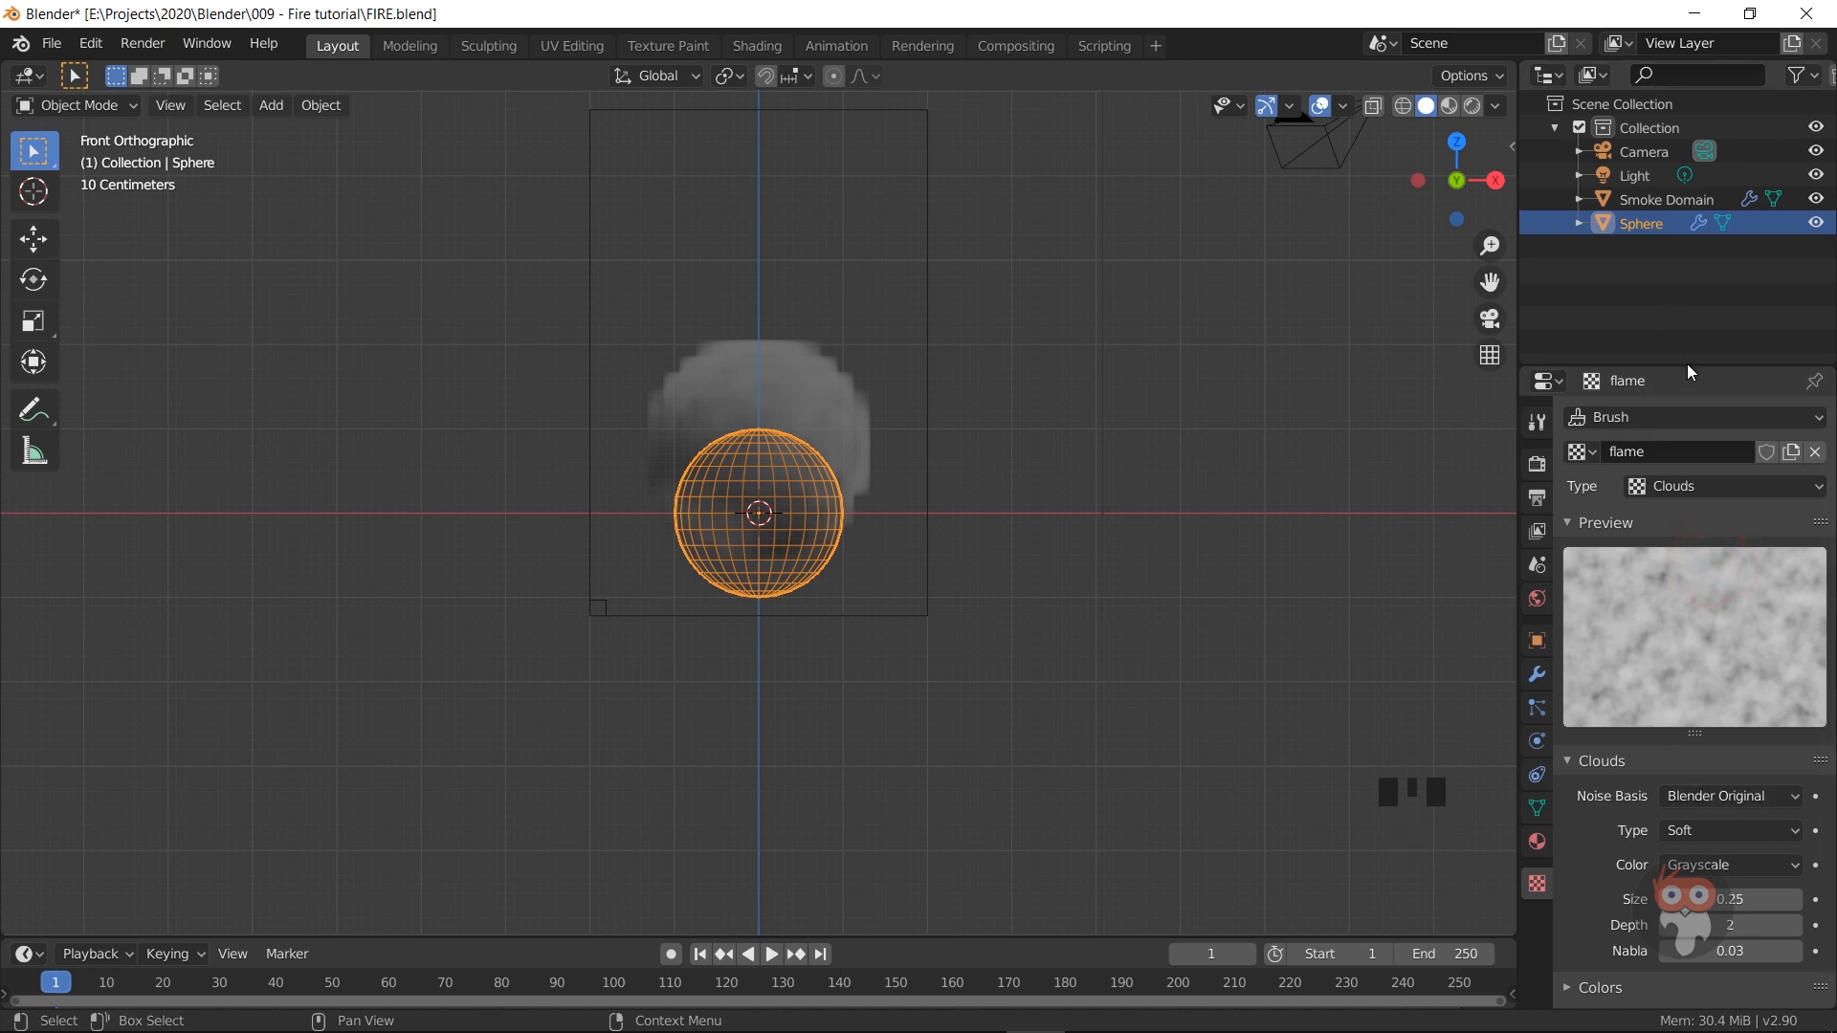
Step: Enlarge the Properties editor in both height and width
left_click_drag(1691, 371, 1694, 146)
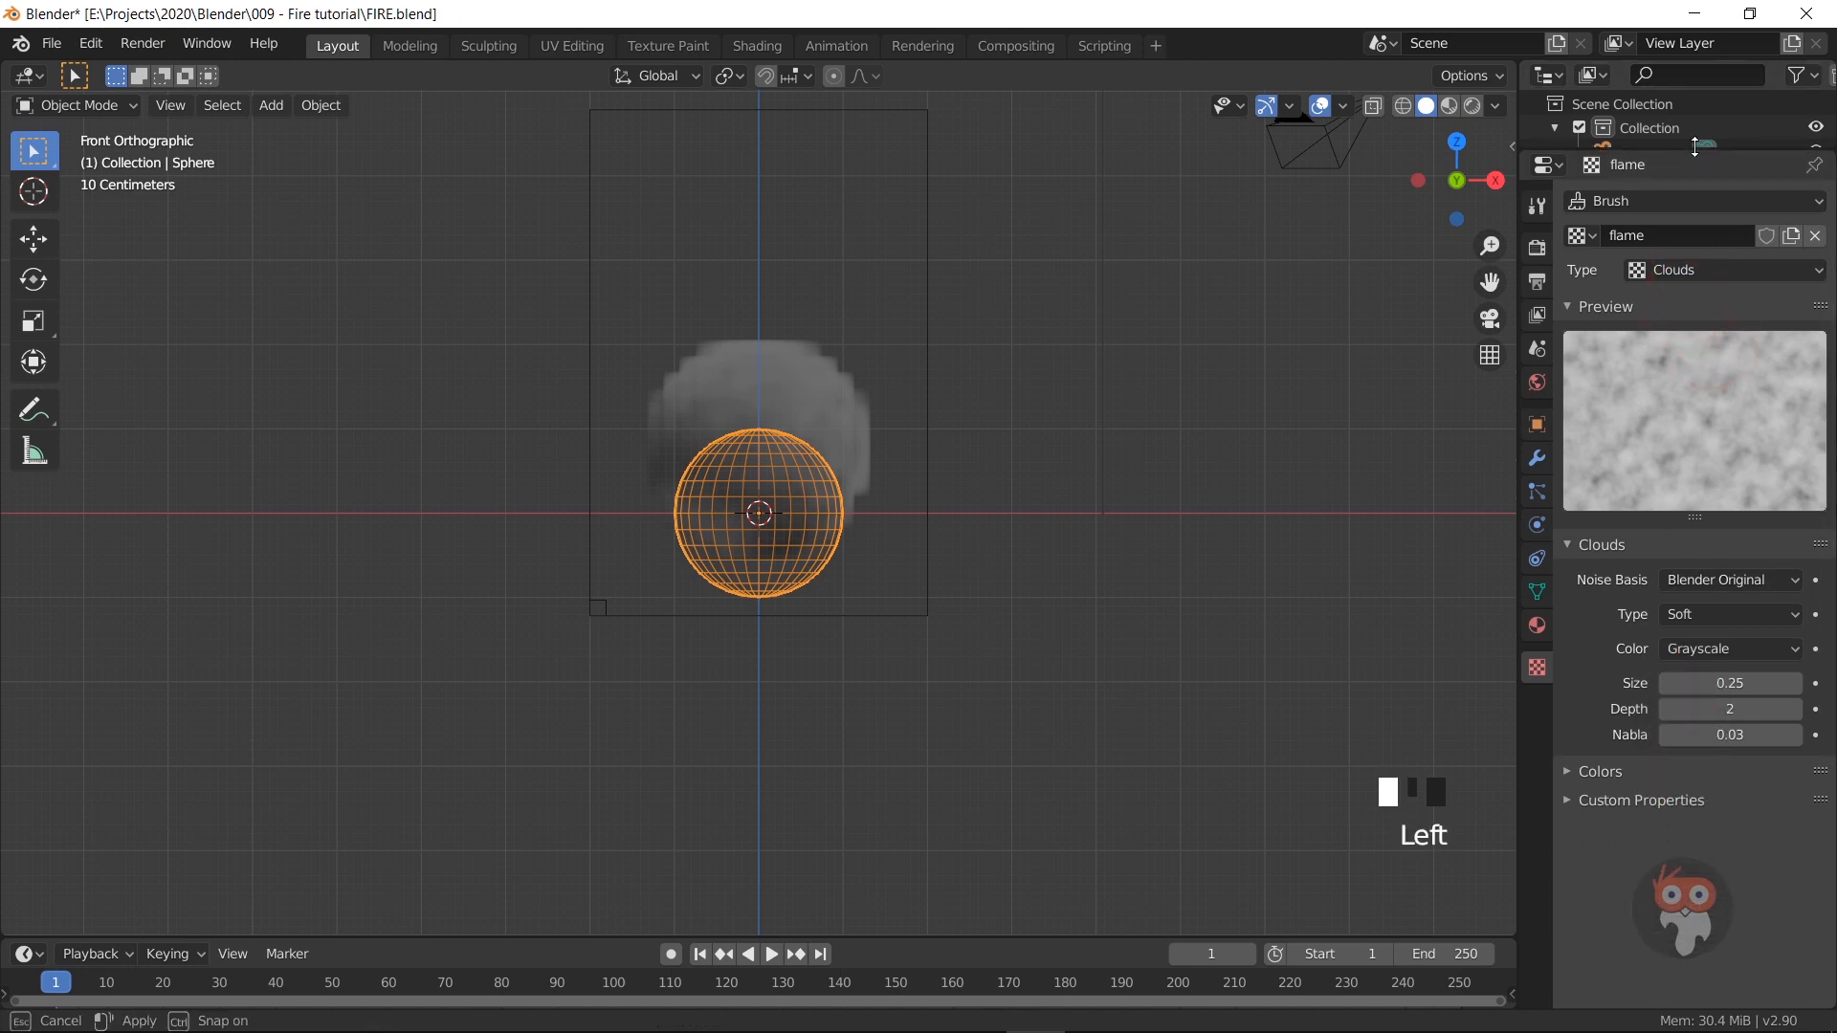
left_click_drag(1518, 534, 1432, 534)
scroll(1681, 643, "down", 3)
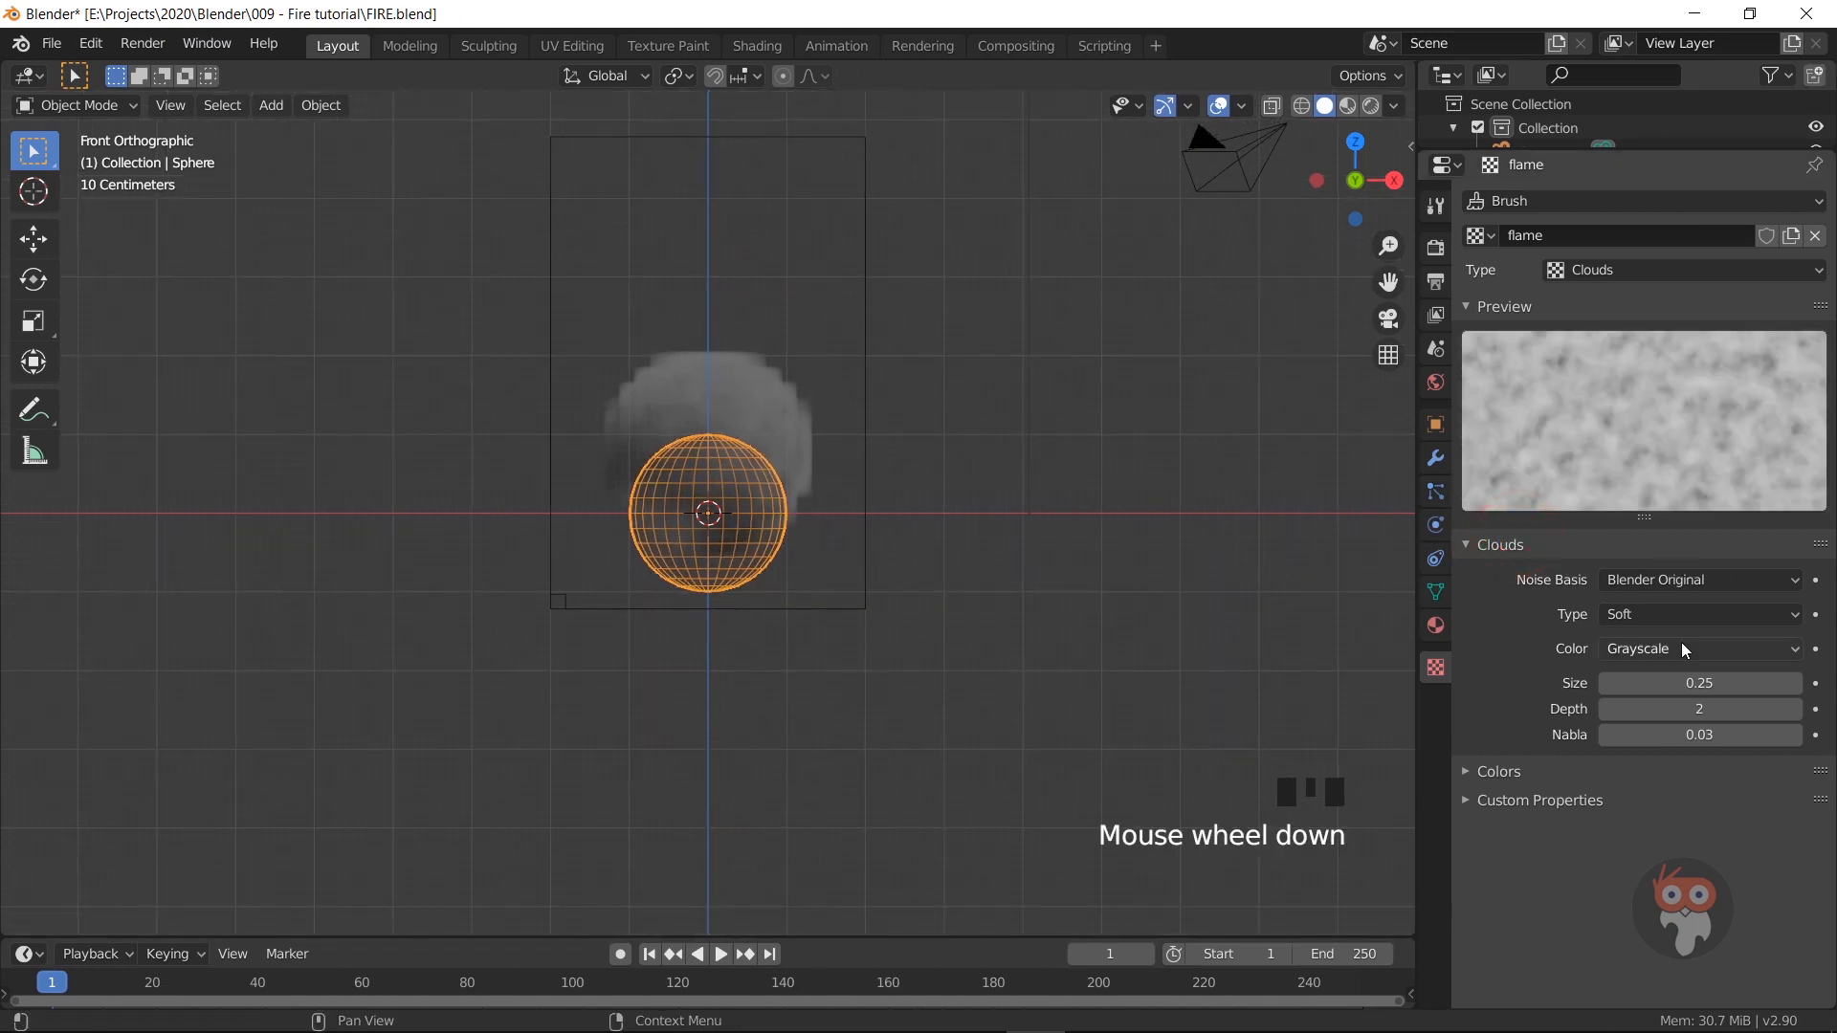
Step: Expand the flame texture's color settings and set the contrast to 3
left_click(1479, 773)
scroll(1534, 903, "down", 1)
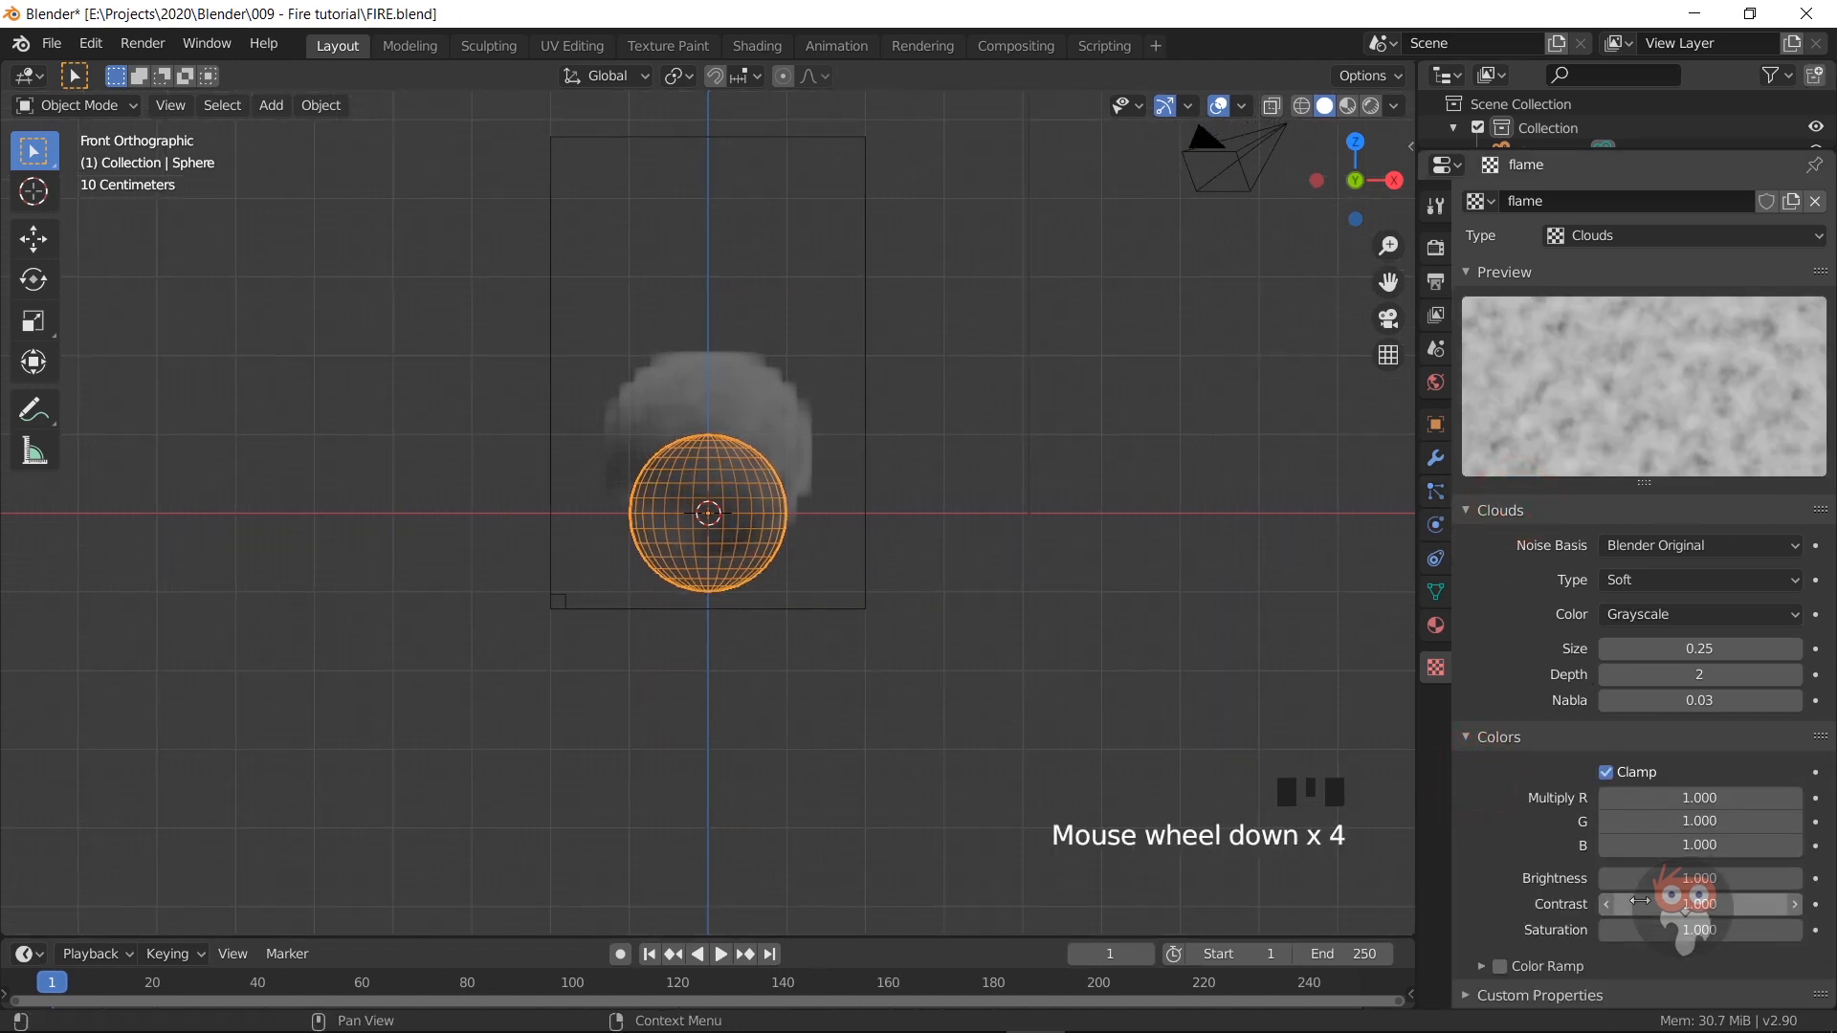
left_click(1676, 904)
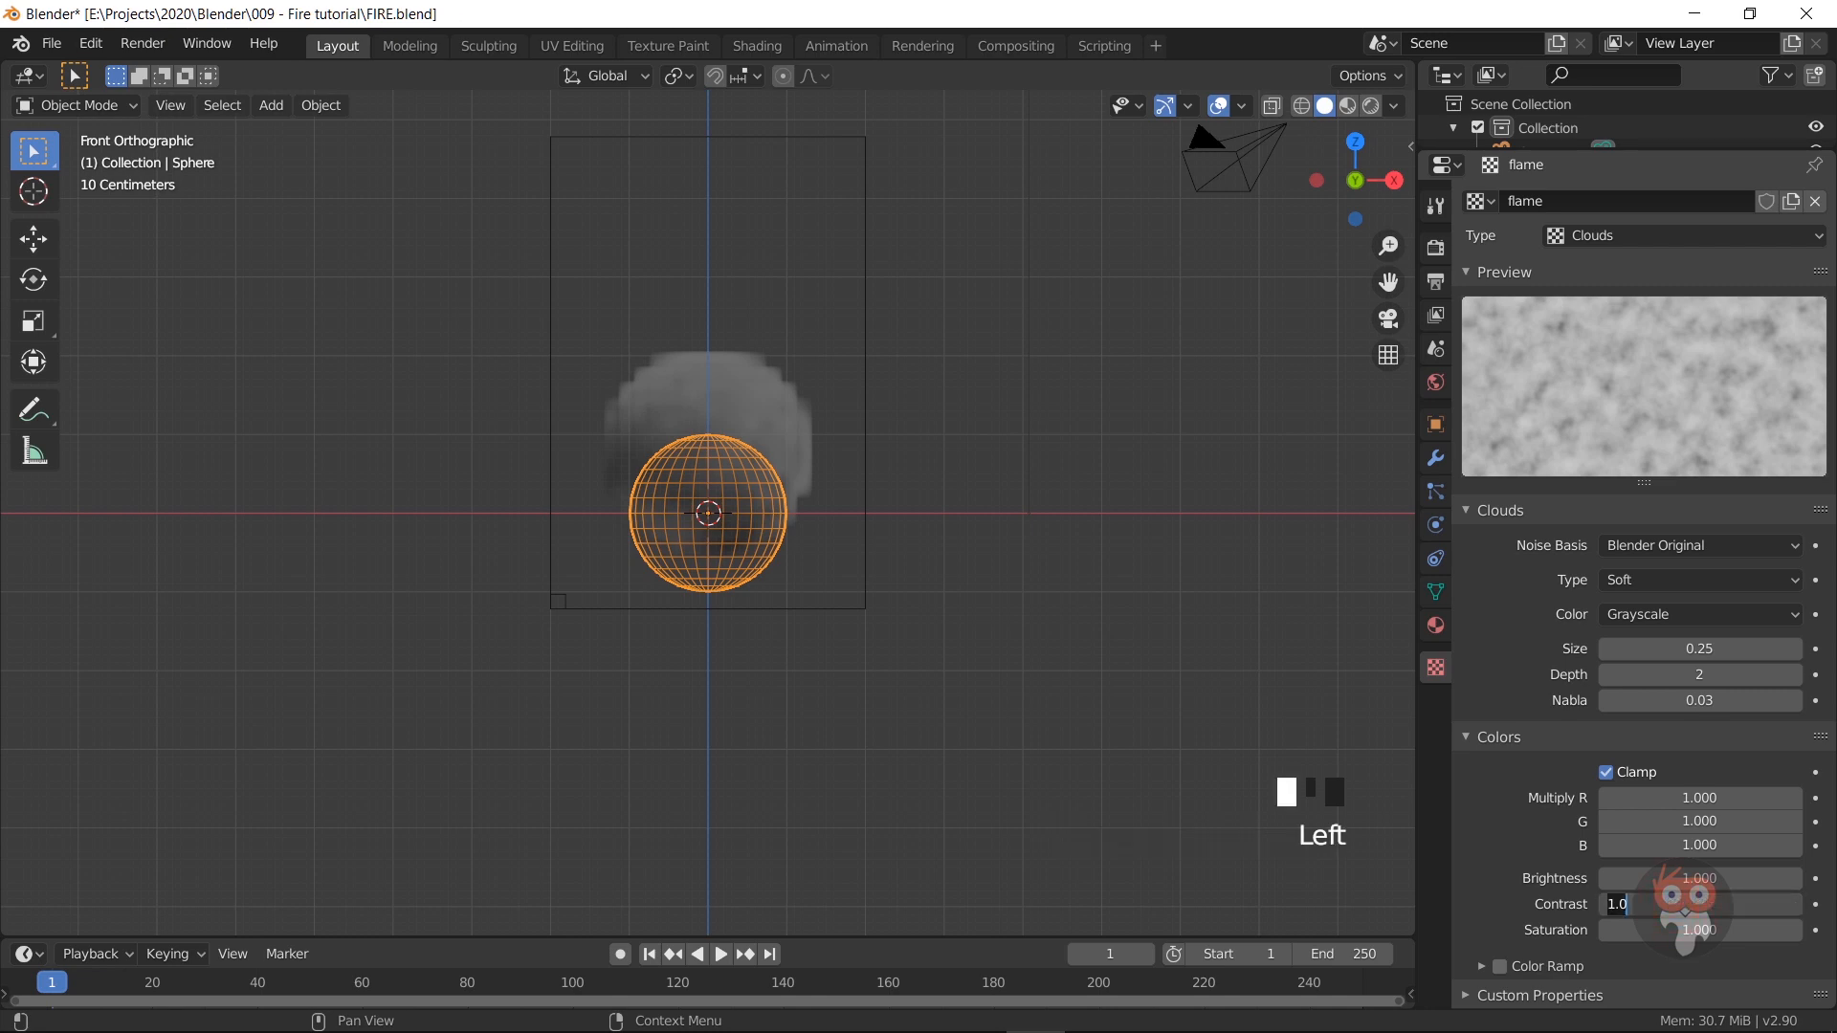
type("2")
key("Return")
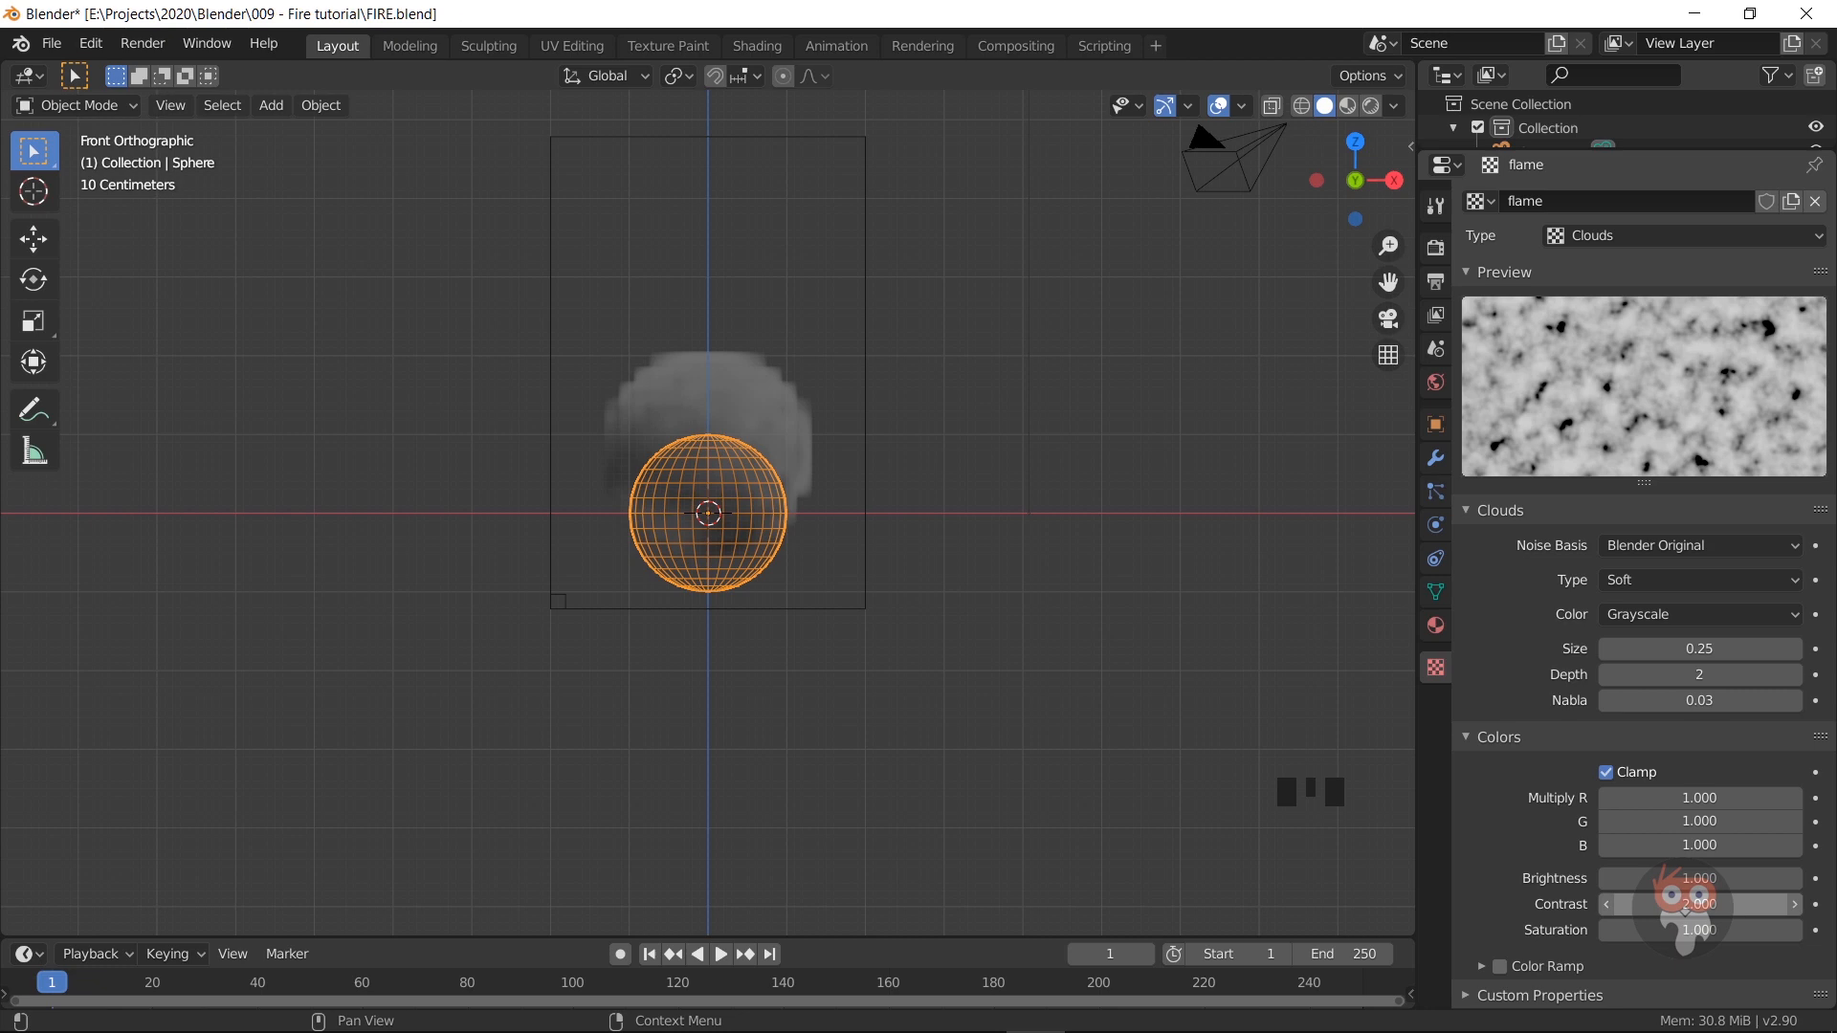
left_click(1685, 904)
key("Return")
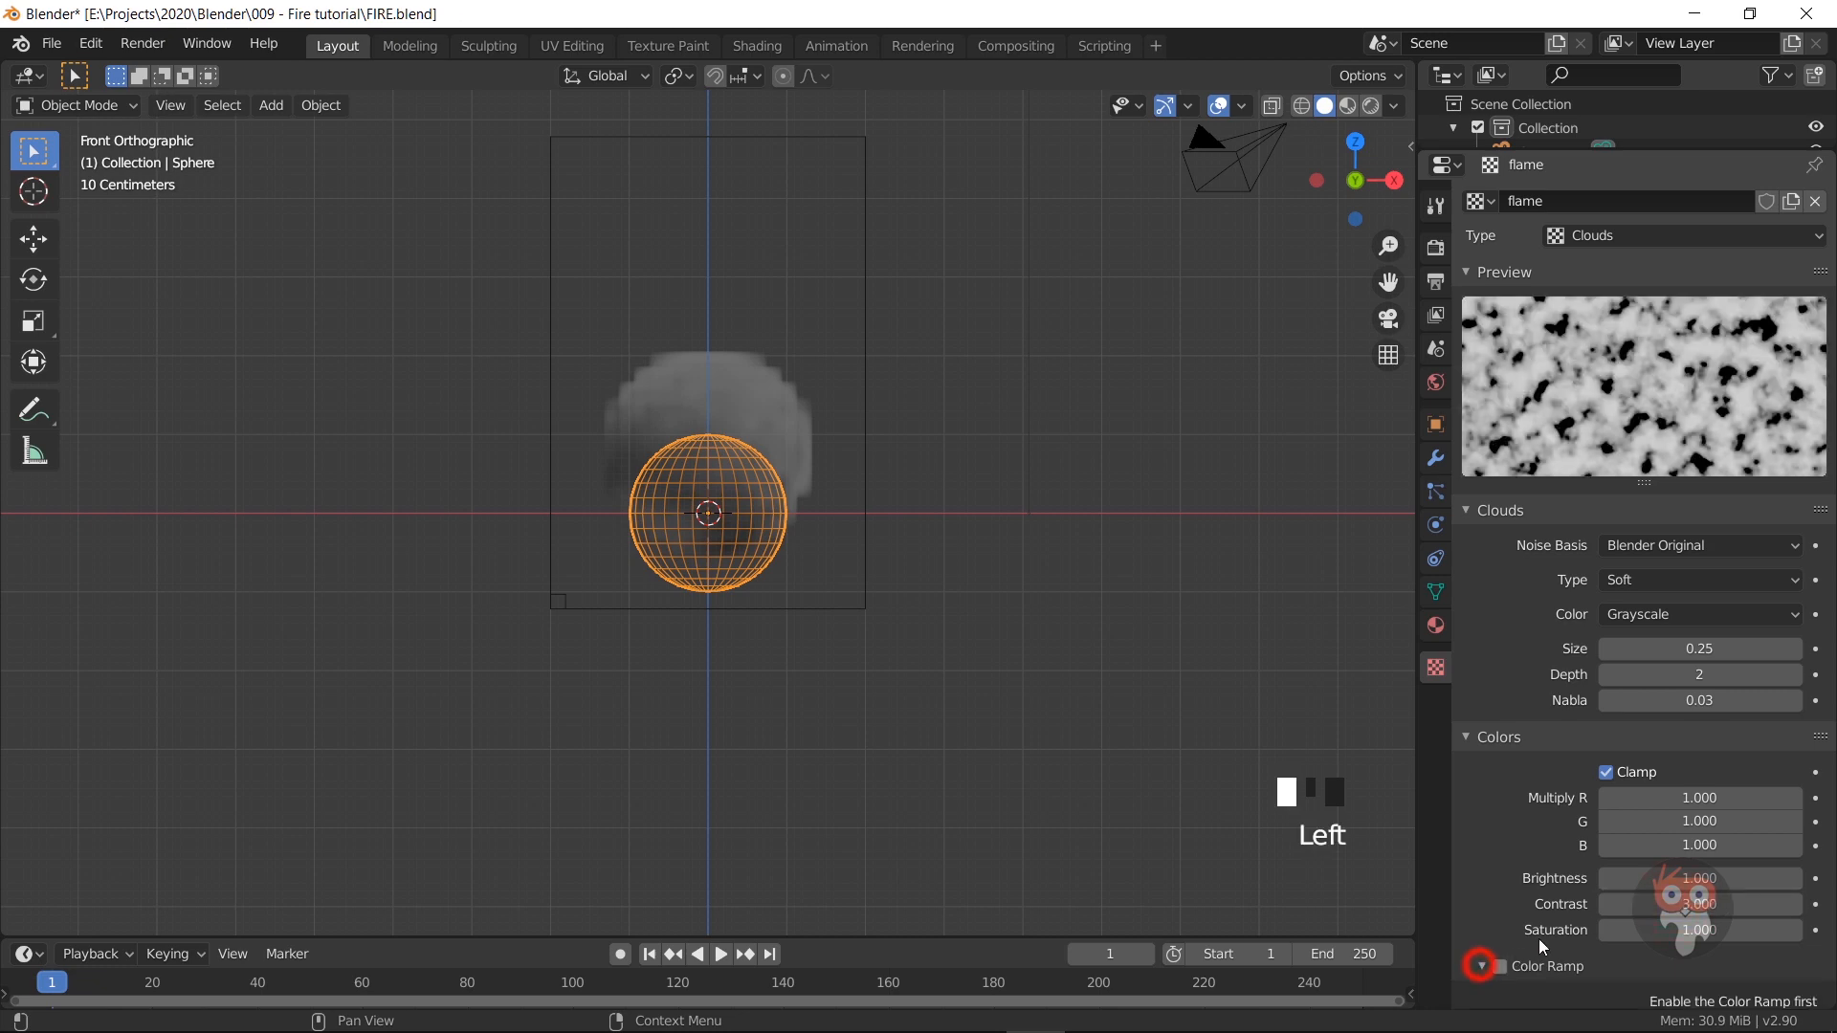
Step: Enable the flame texture's color ramp, moving the black stop to about 0.441 and the white stop inward, just past it
scroll(1488, 964, "down", 7)
left_click(1500, 924)
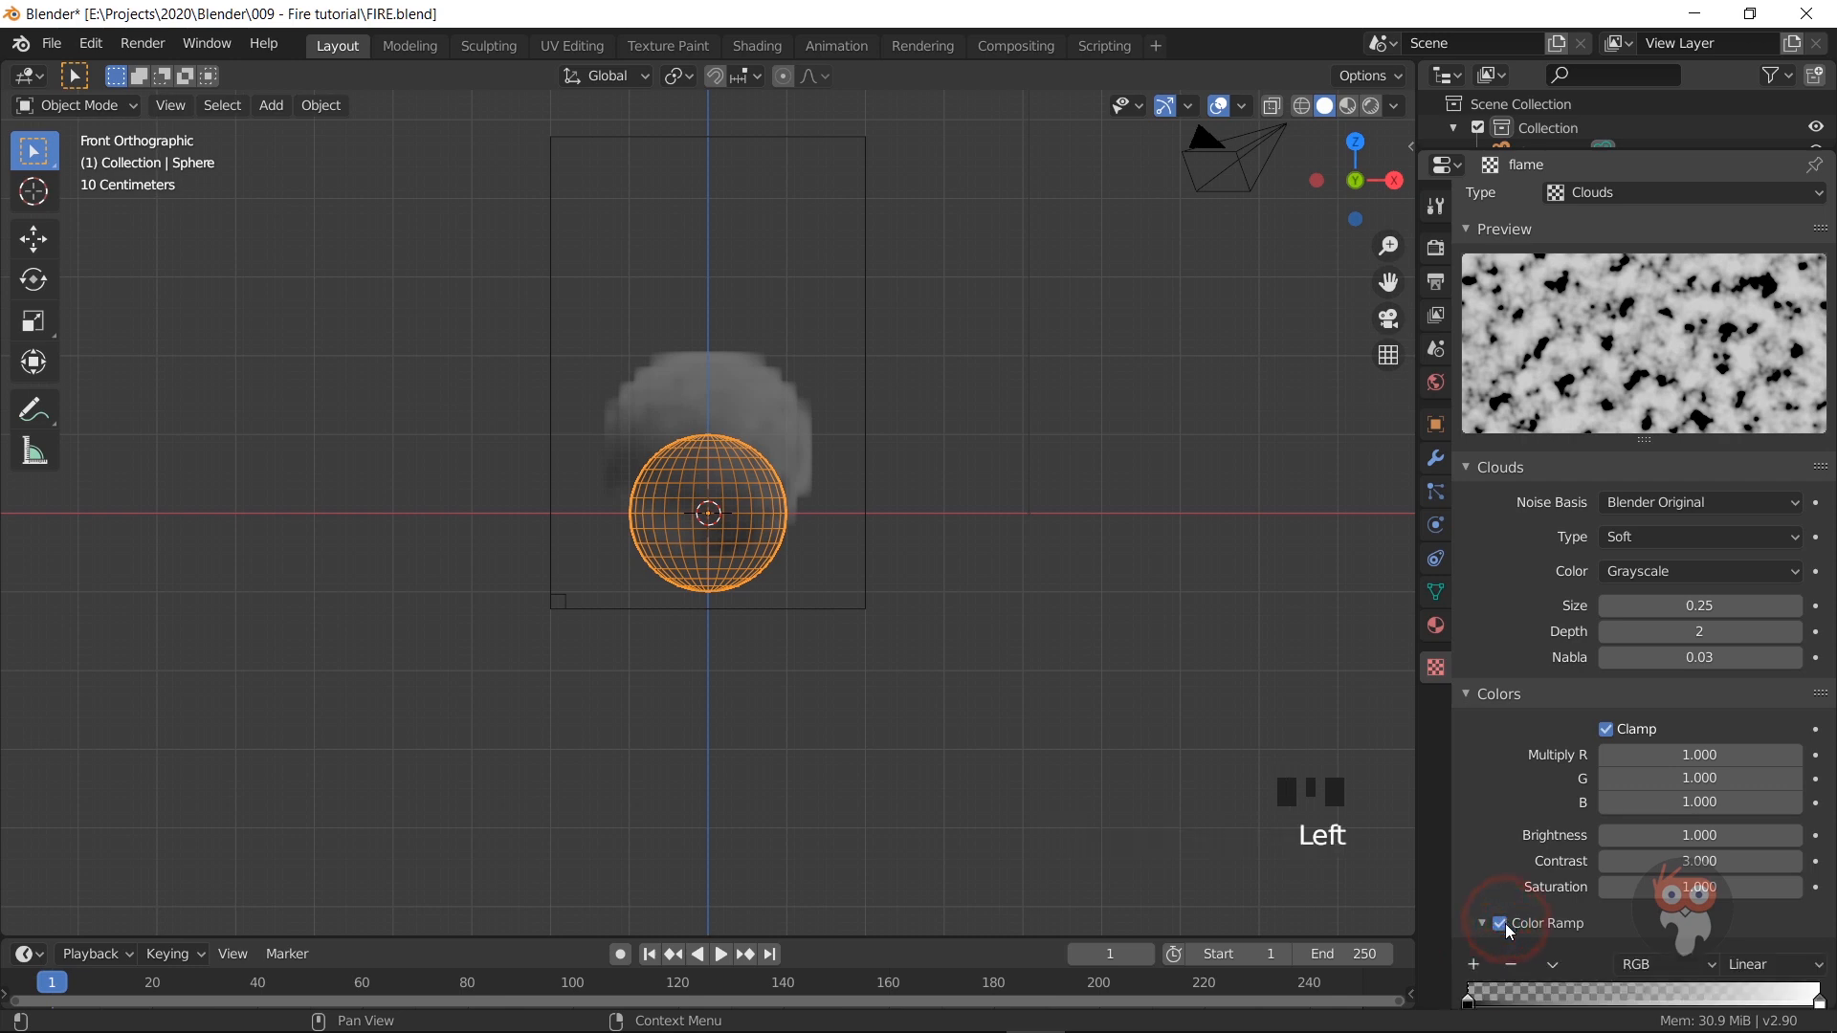
scroll(1507, 933, "down", 1)
left_click(1500, 966)
left_click_drag(1500, 972, 1579, 973)
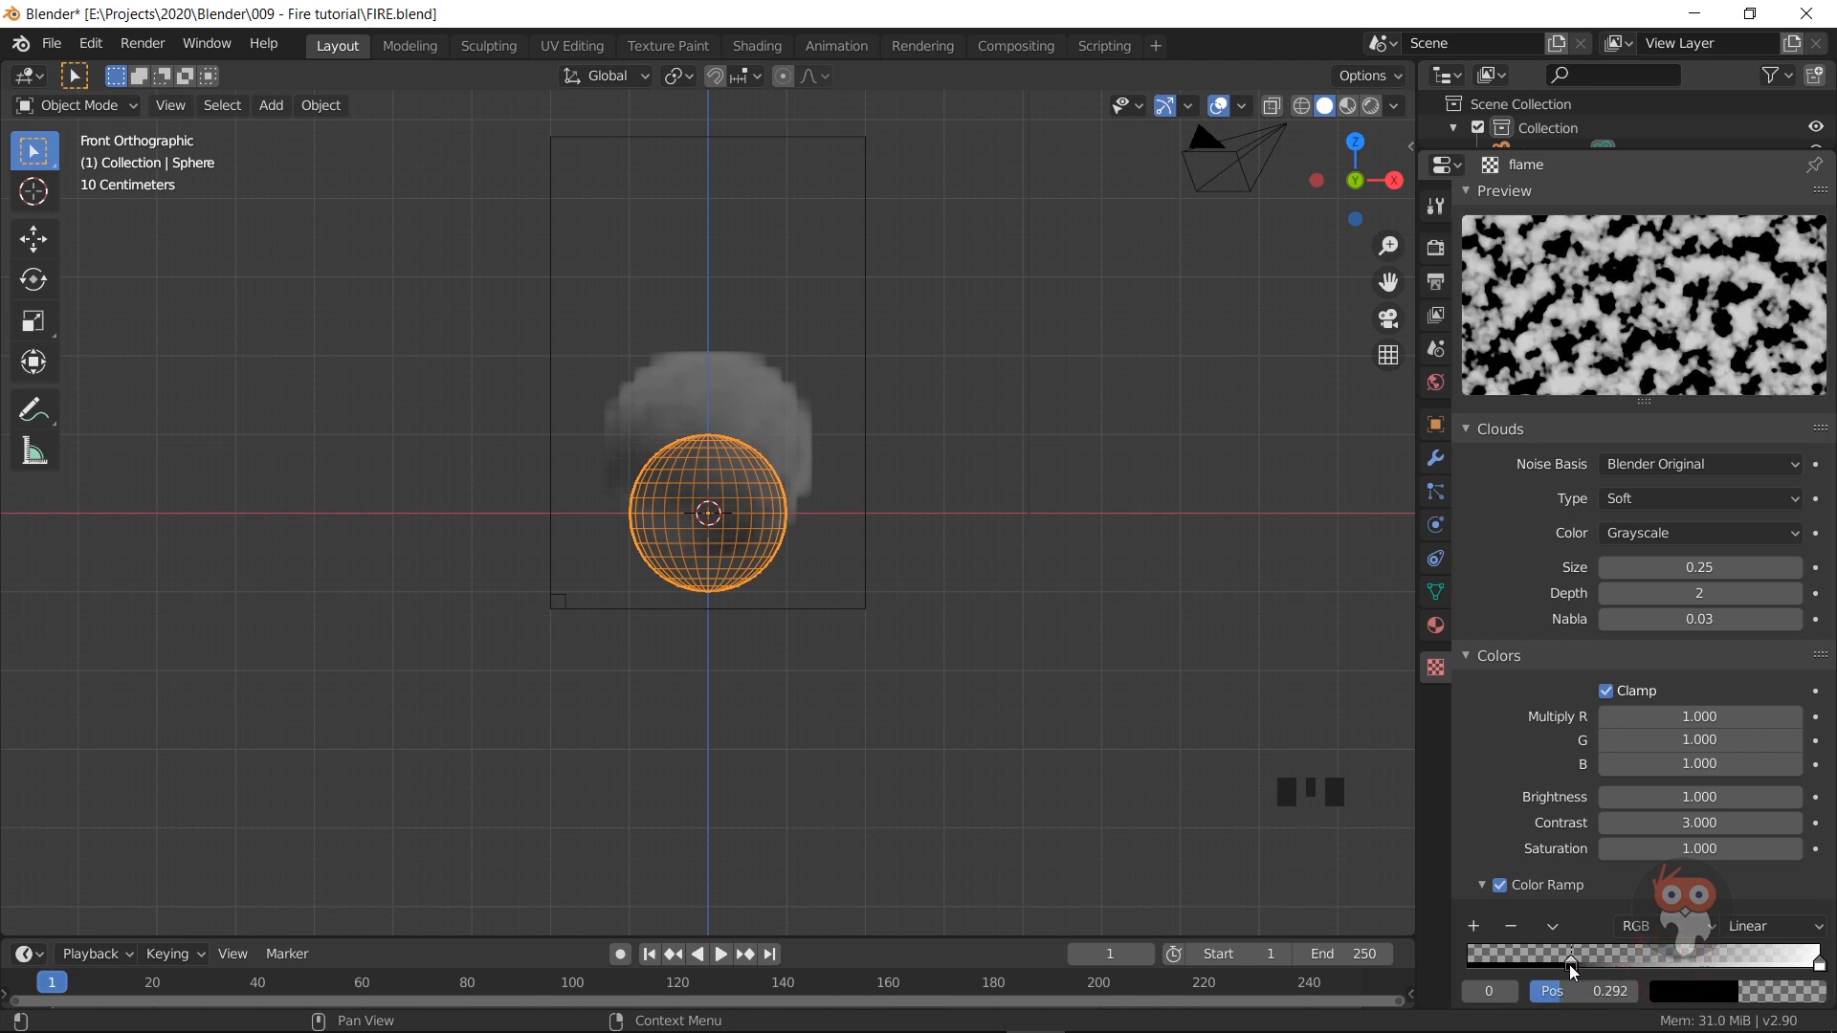
left_click_drag(1818, 964, 1626, 978)
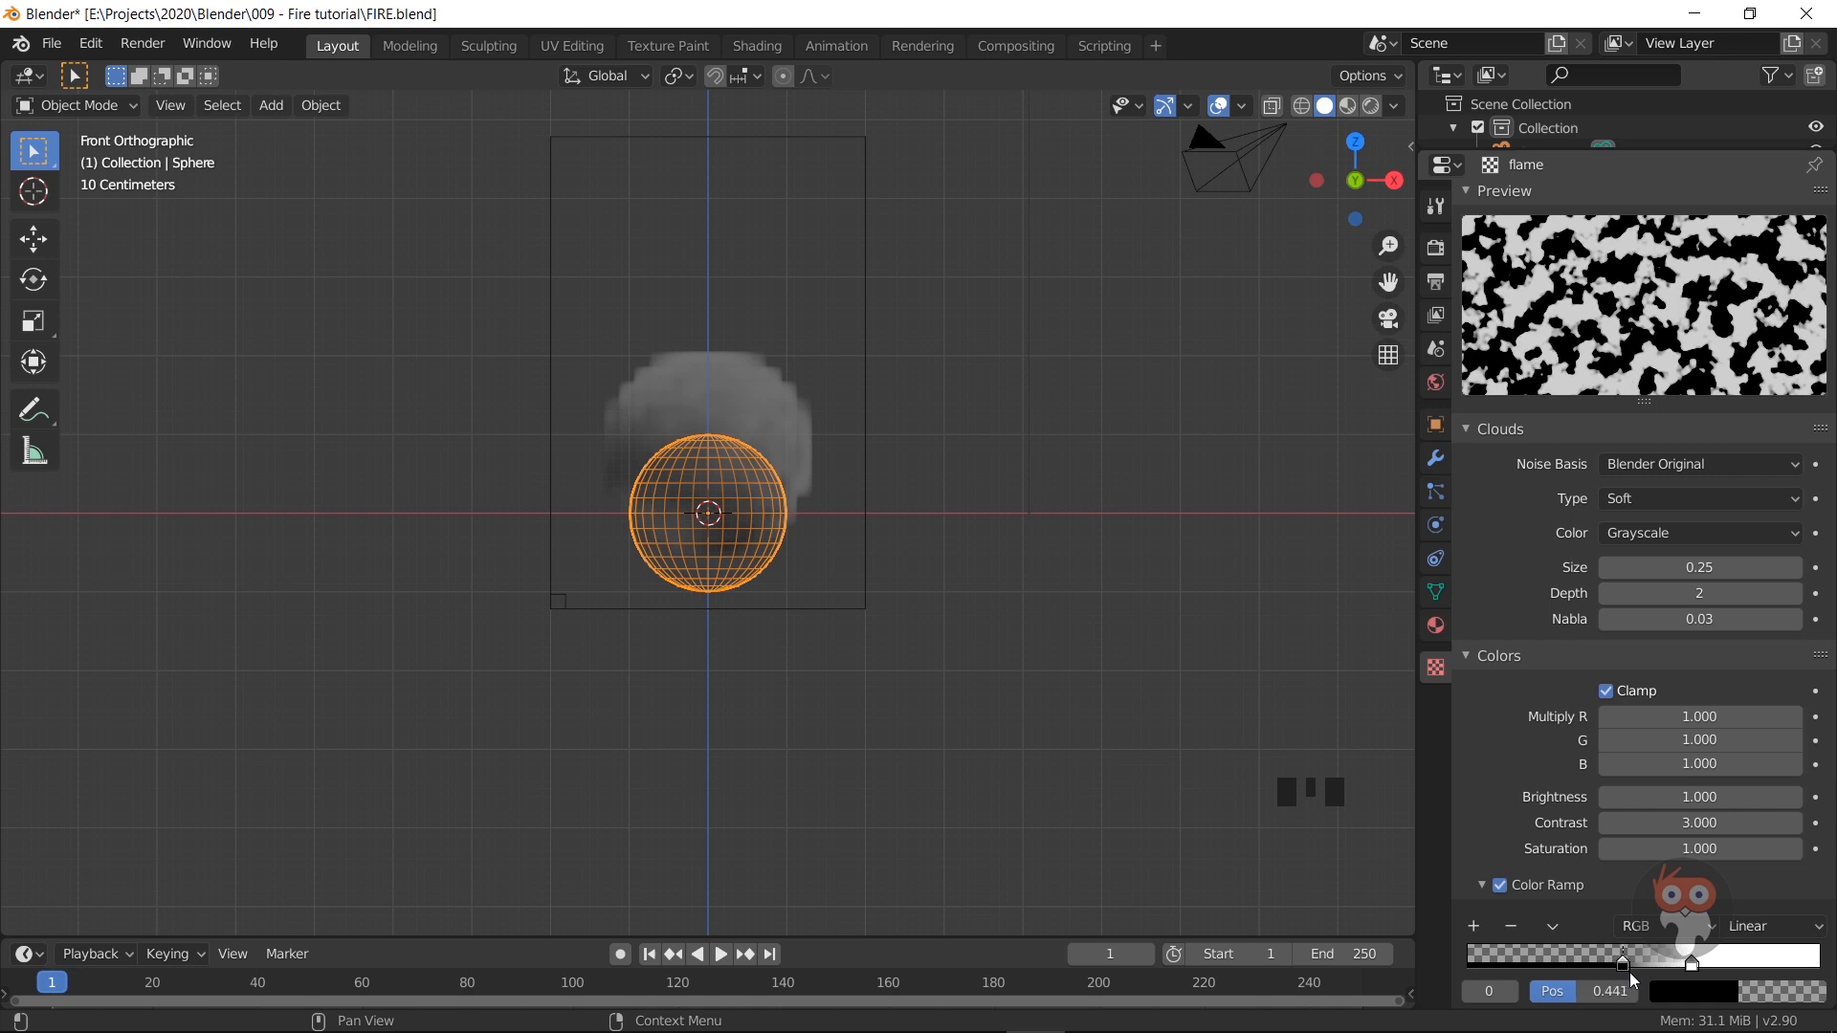
Step: Set the Clouds size of the flame texture to 0.15
scroll(1672, 602, "up", 5)
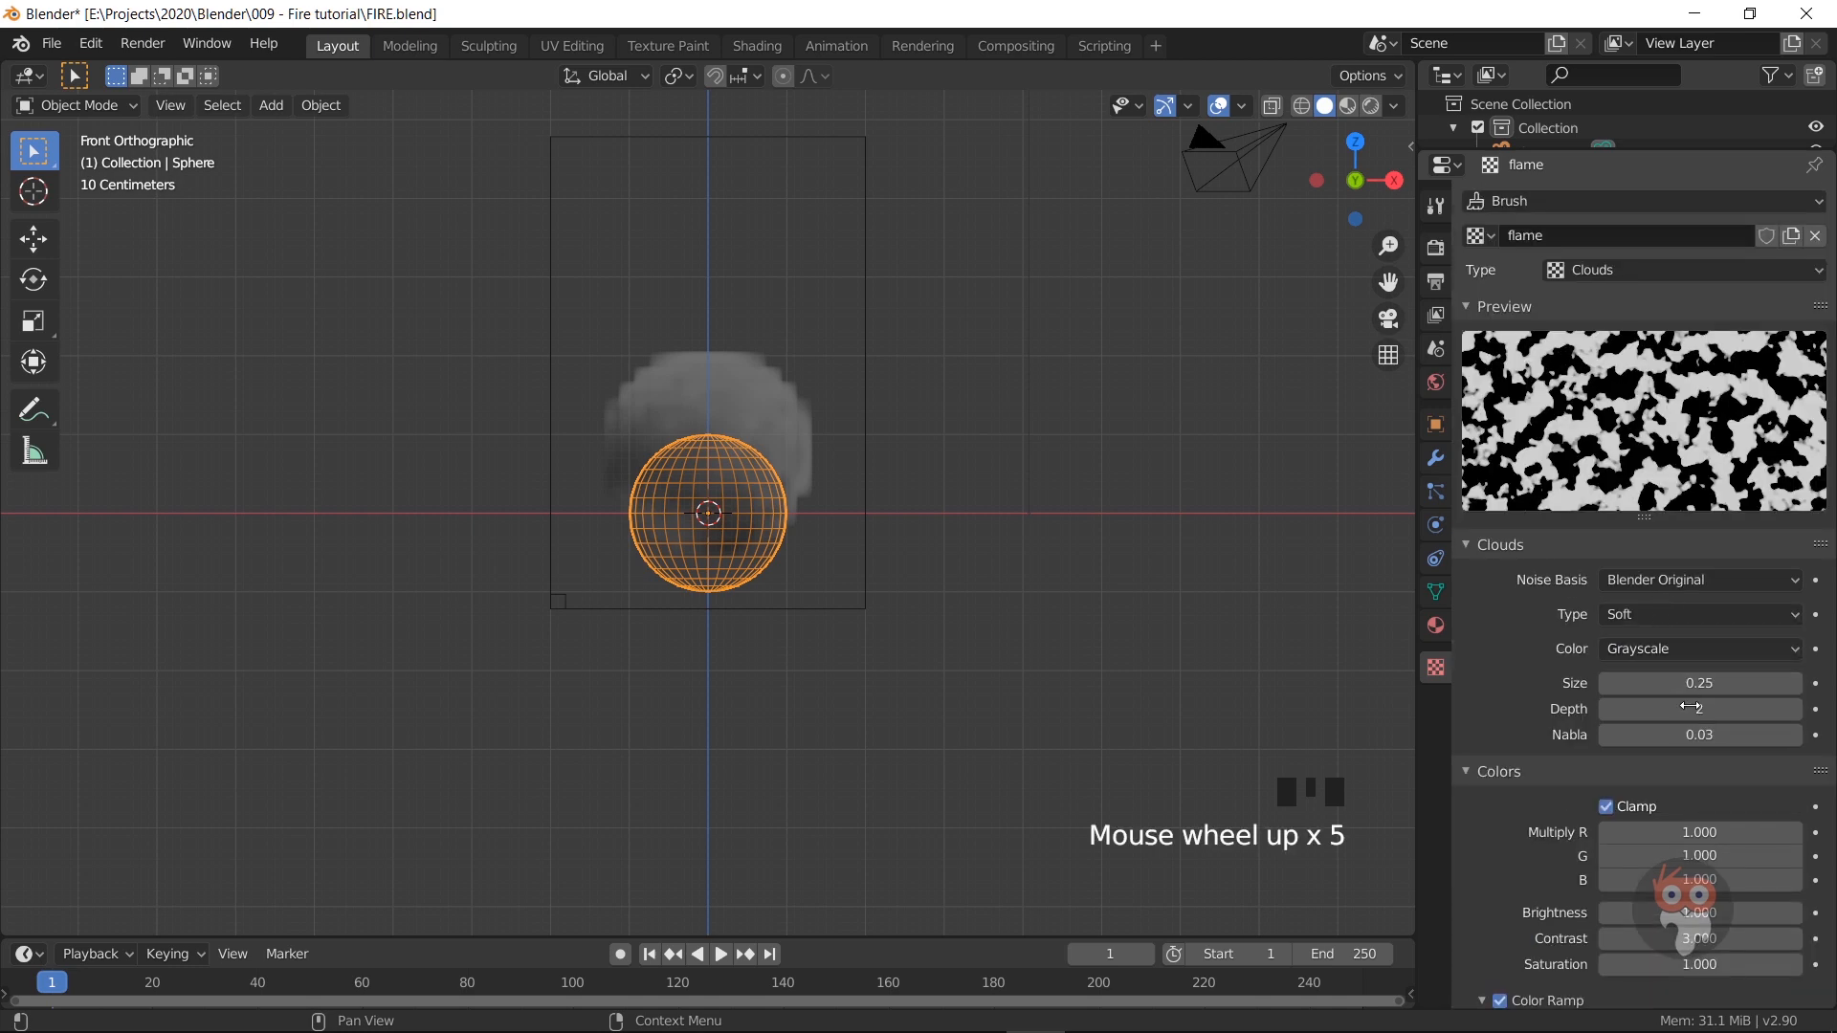
left_click(1720, 683)
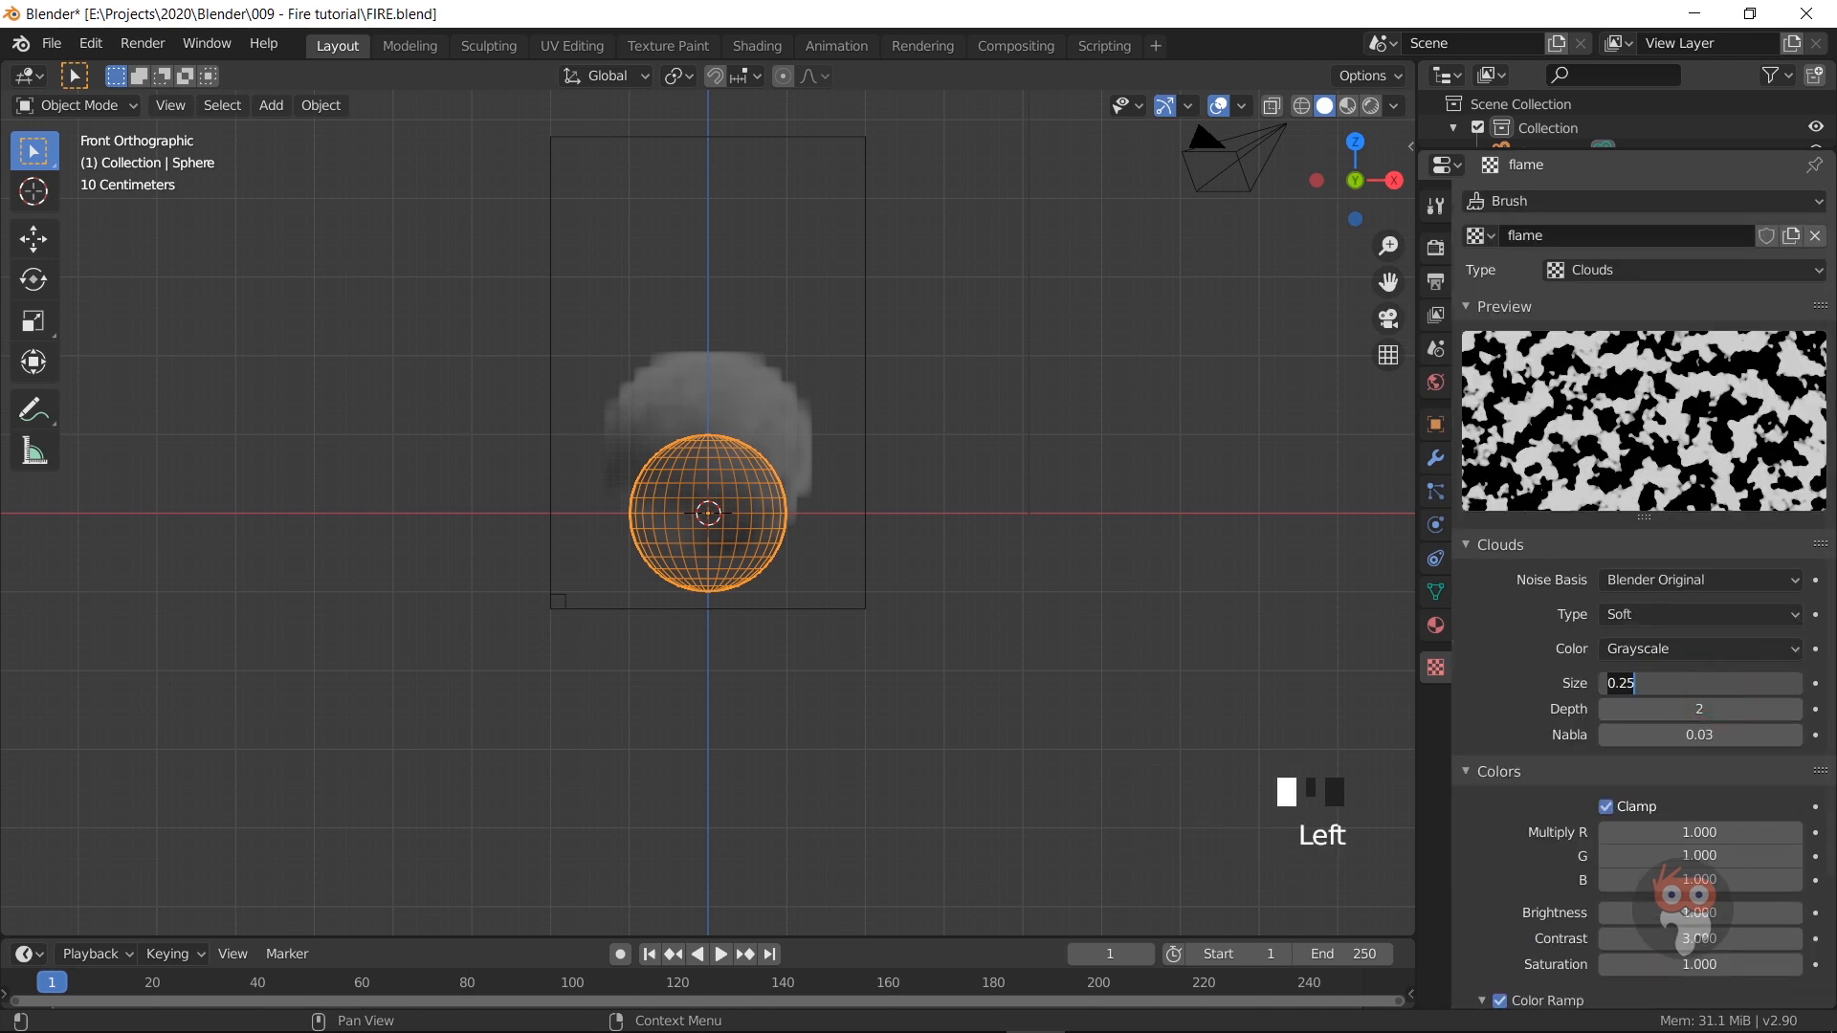
type(".15")
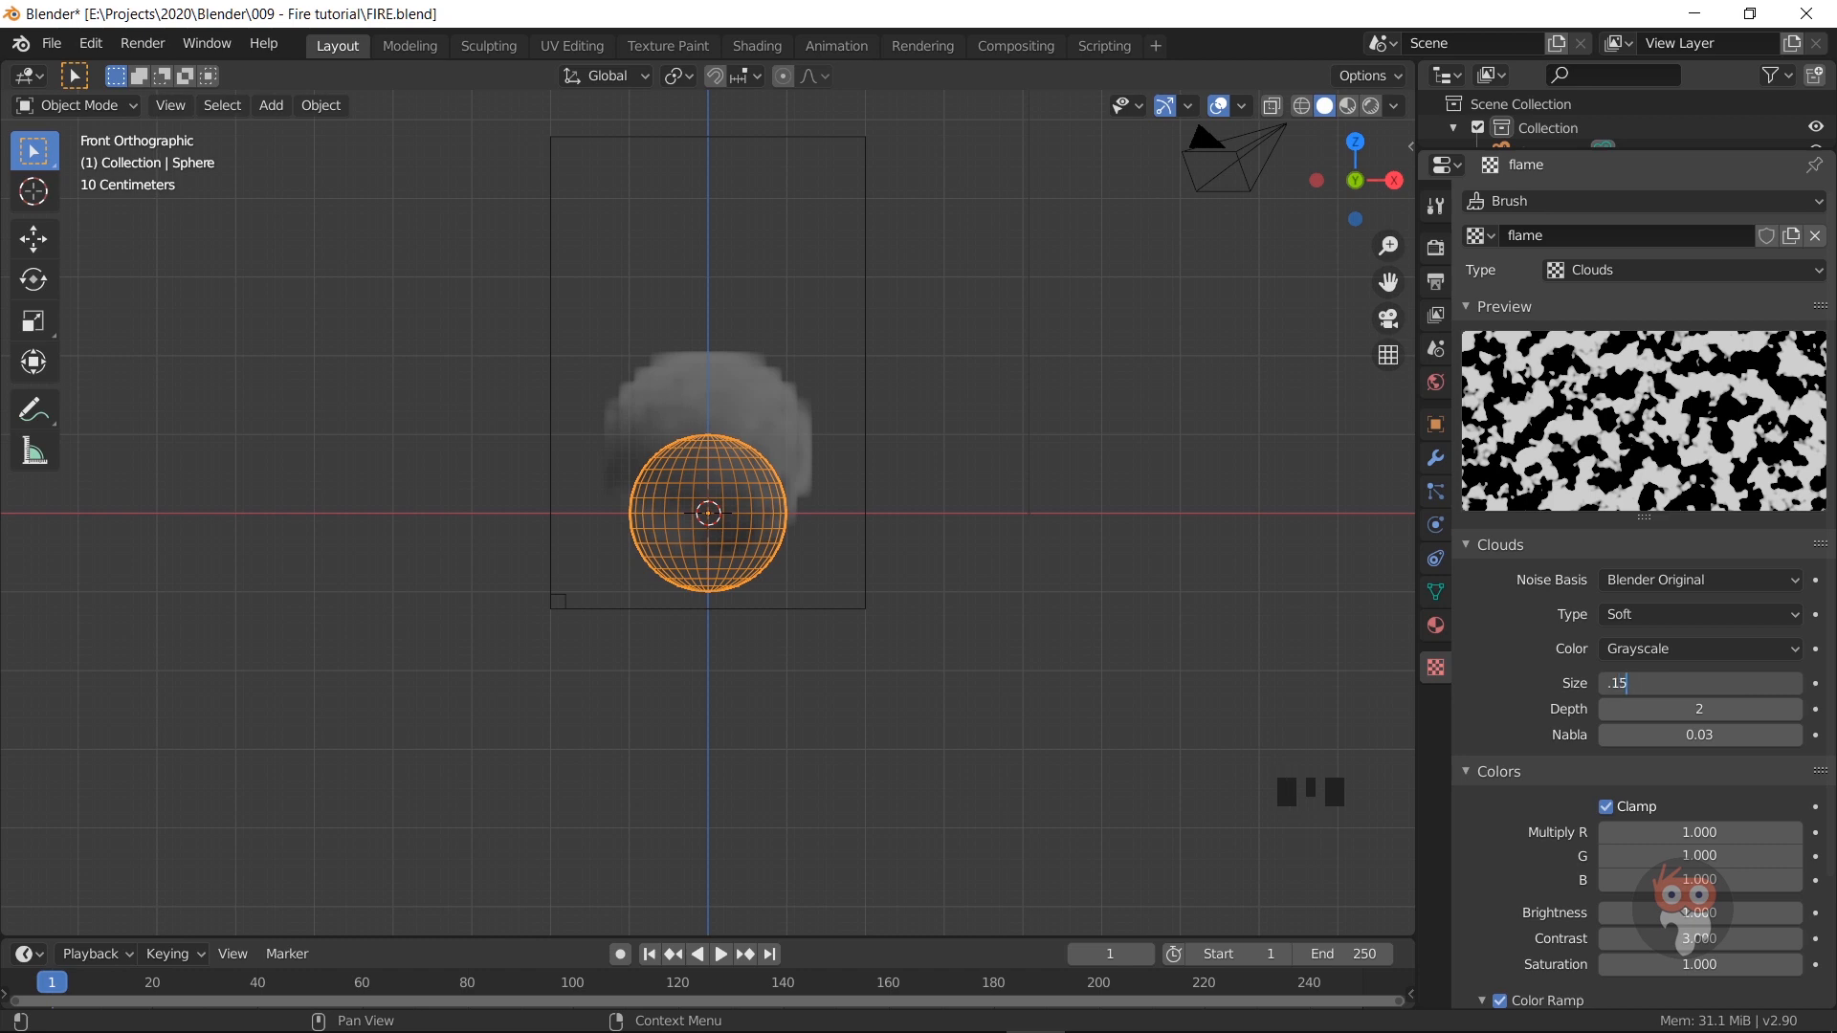
key("Return")
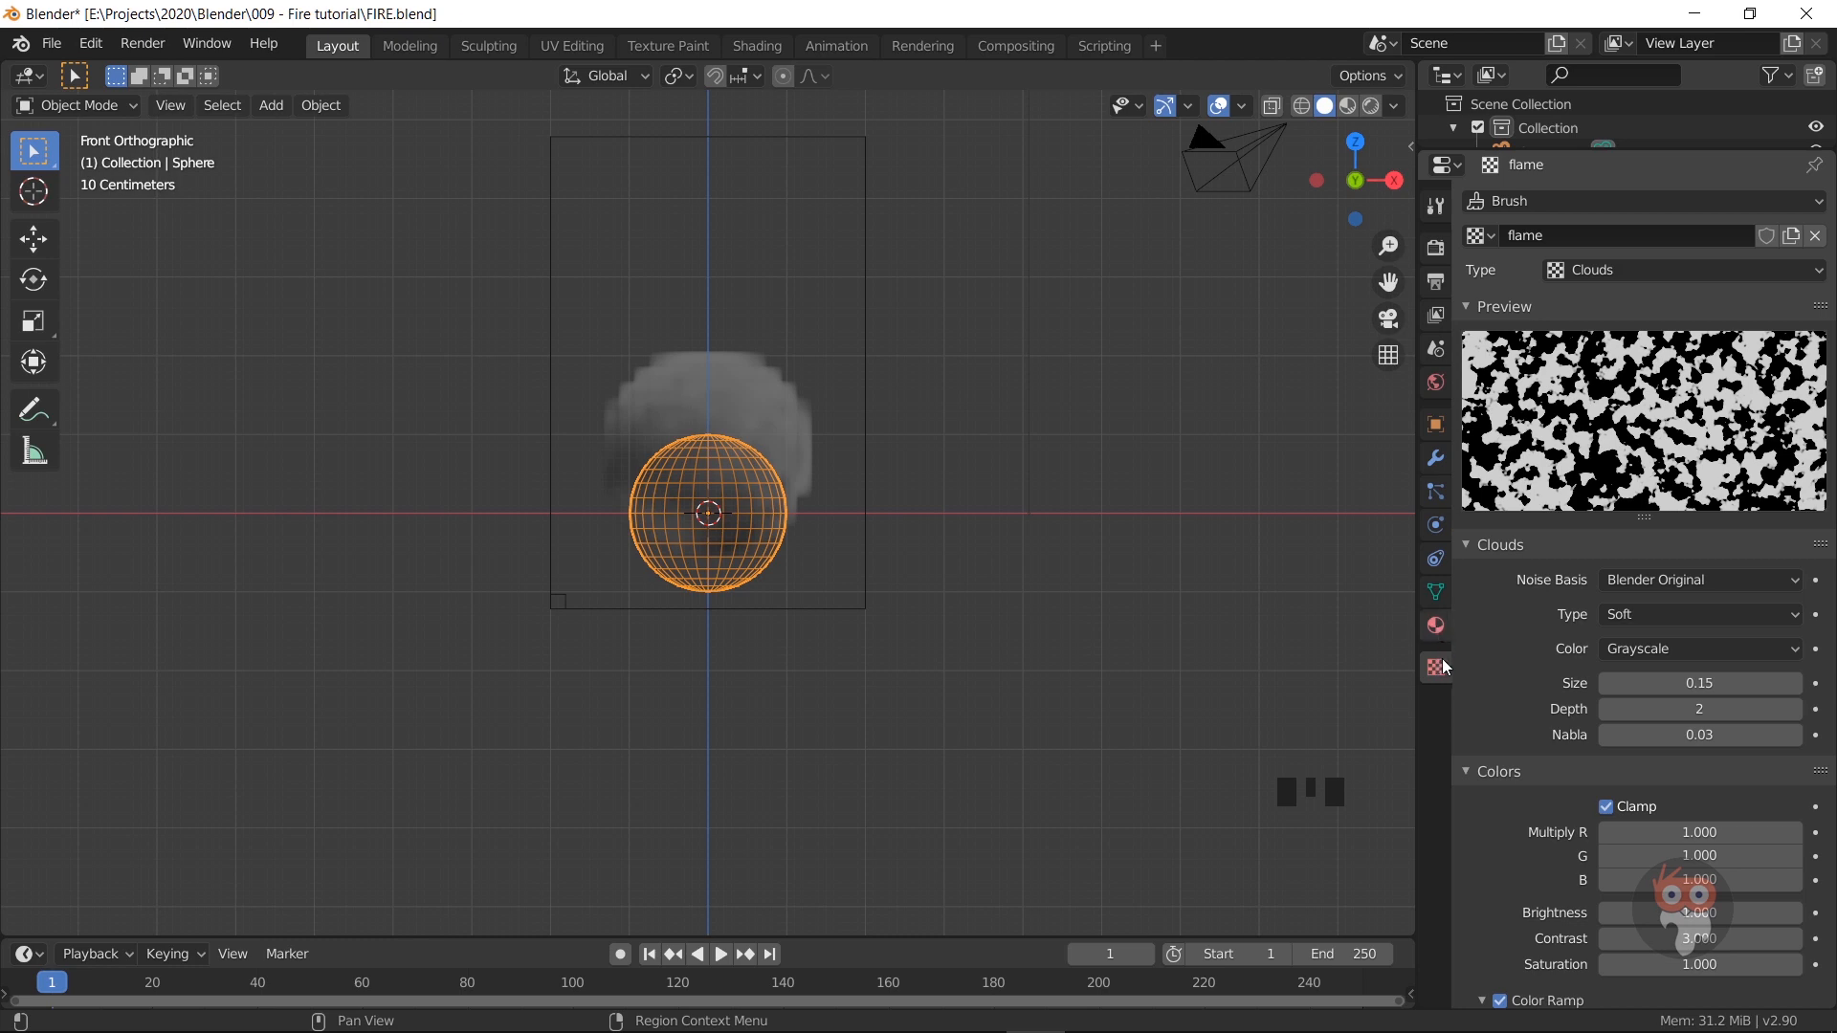
Step: Assign the flame texture as the texture of the sphere's fluid flow
left_click(1436, 525)
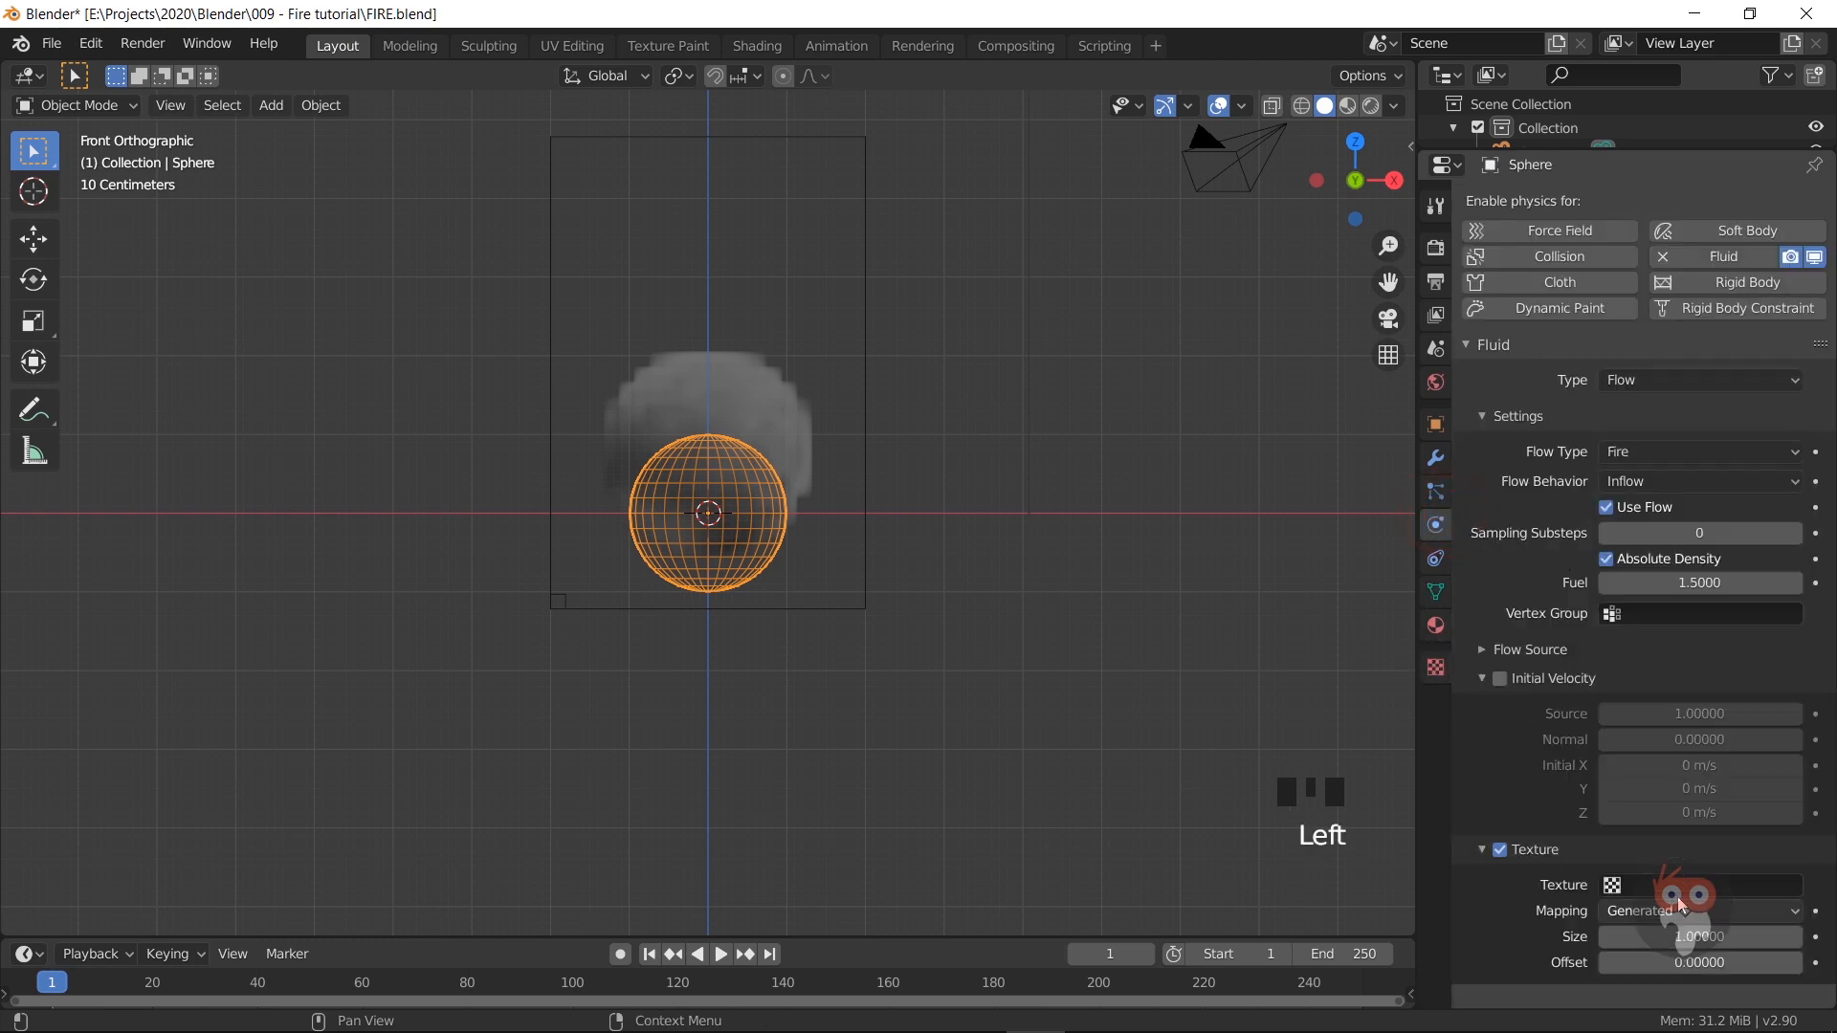
double_click(1655, 885)
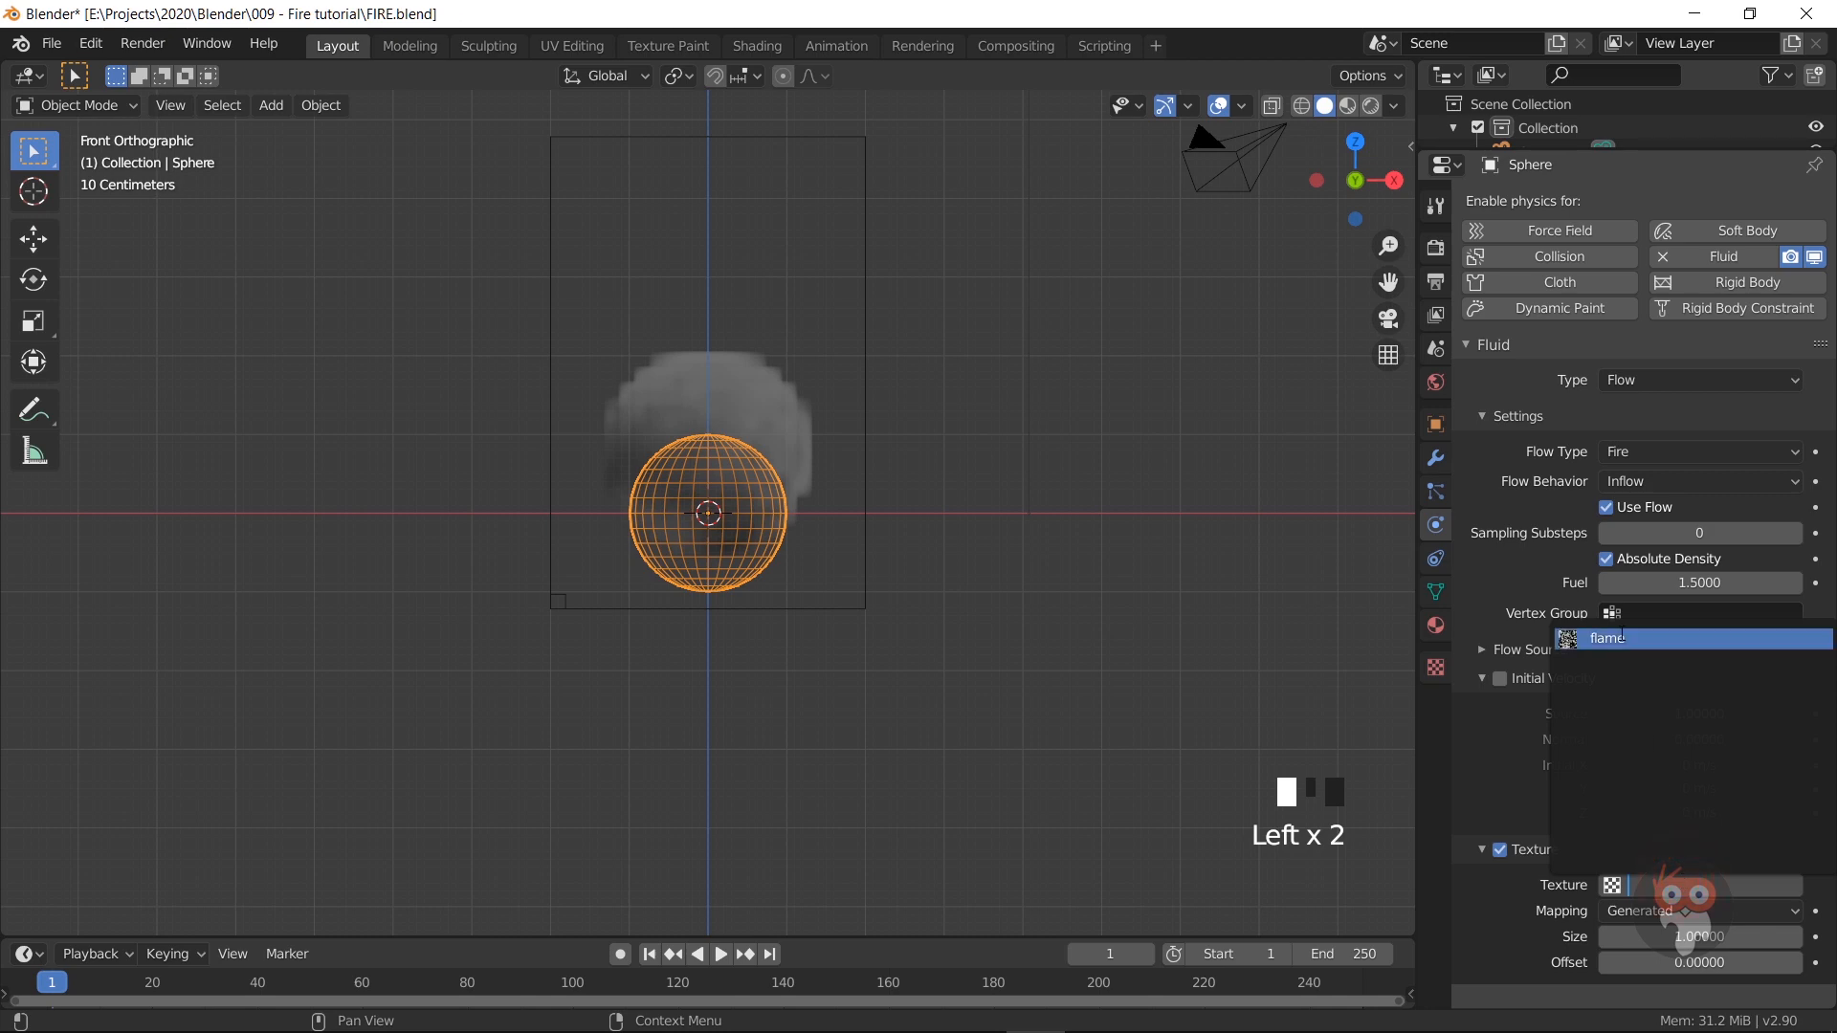
left_click(1615, 639)
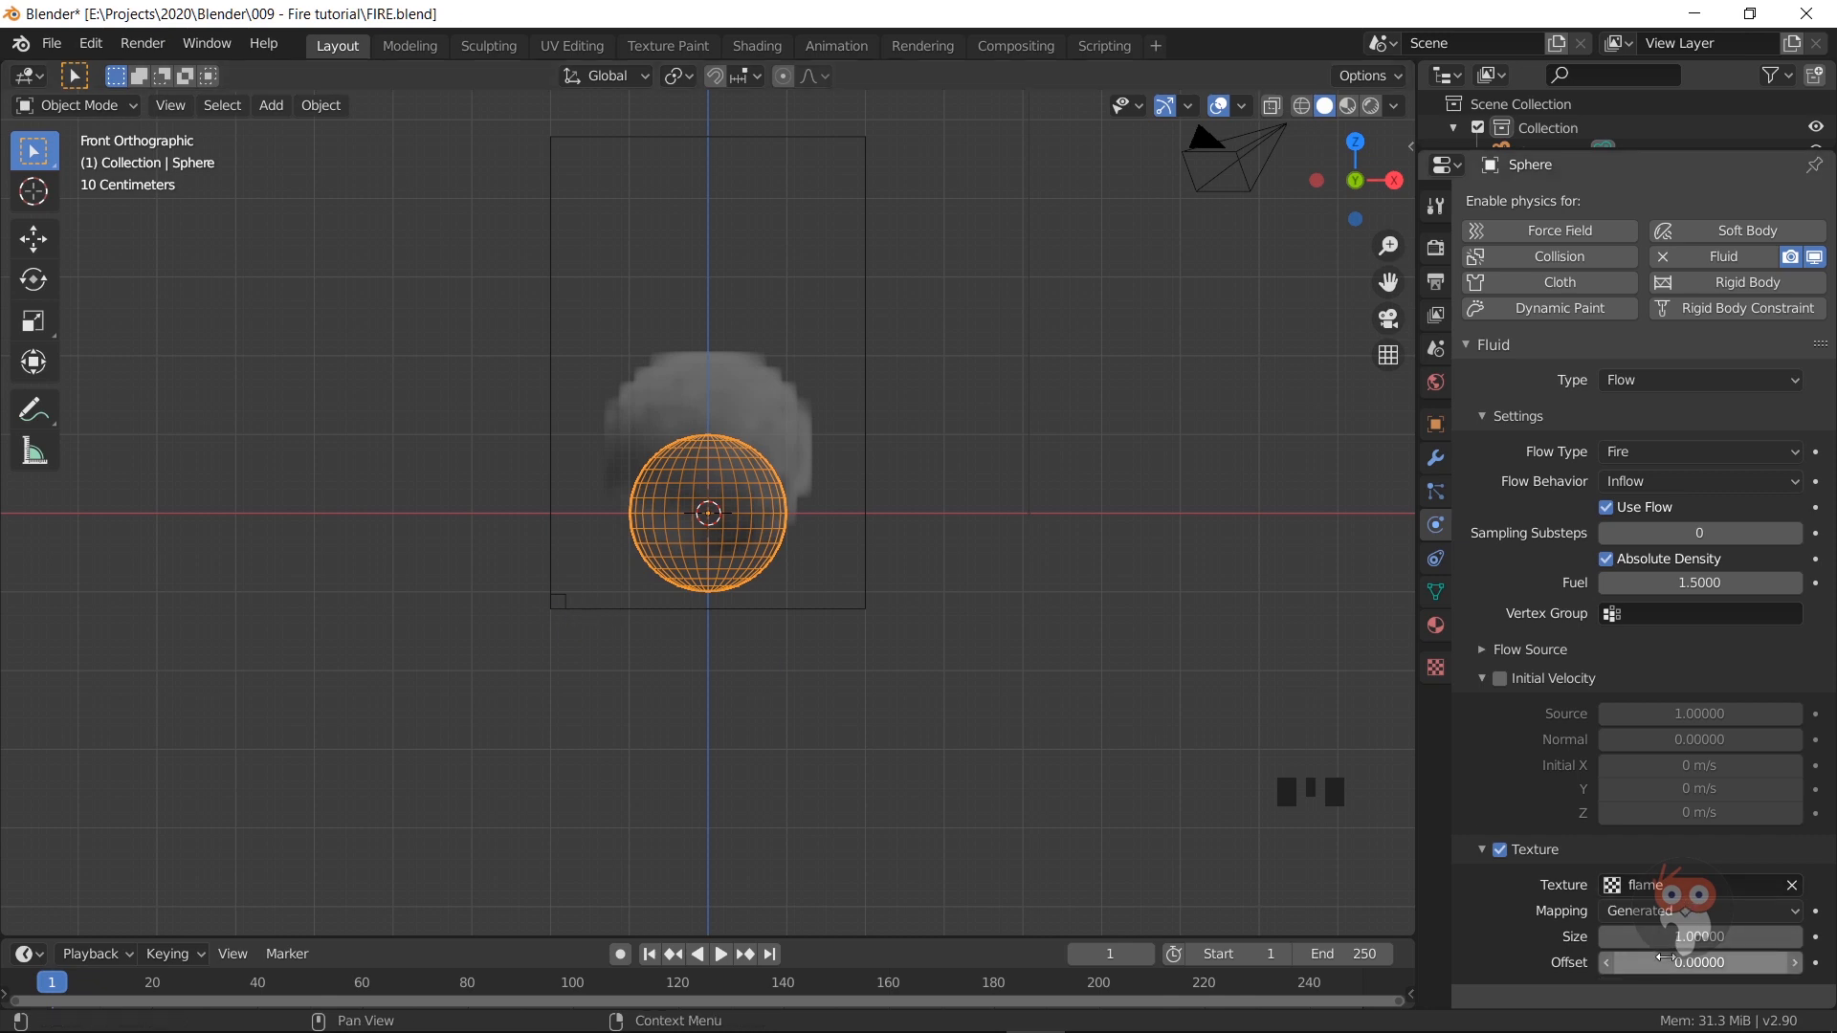
Step: Enlarge the timeline and set the scene's end frame to 150
left_click_drag(1048, 935, 1036, 744)
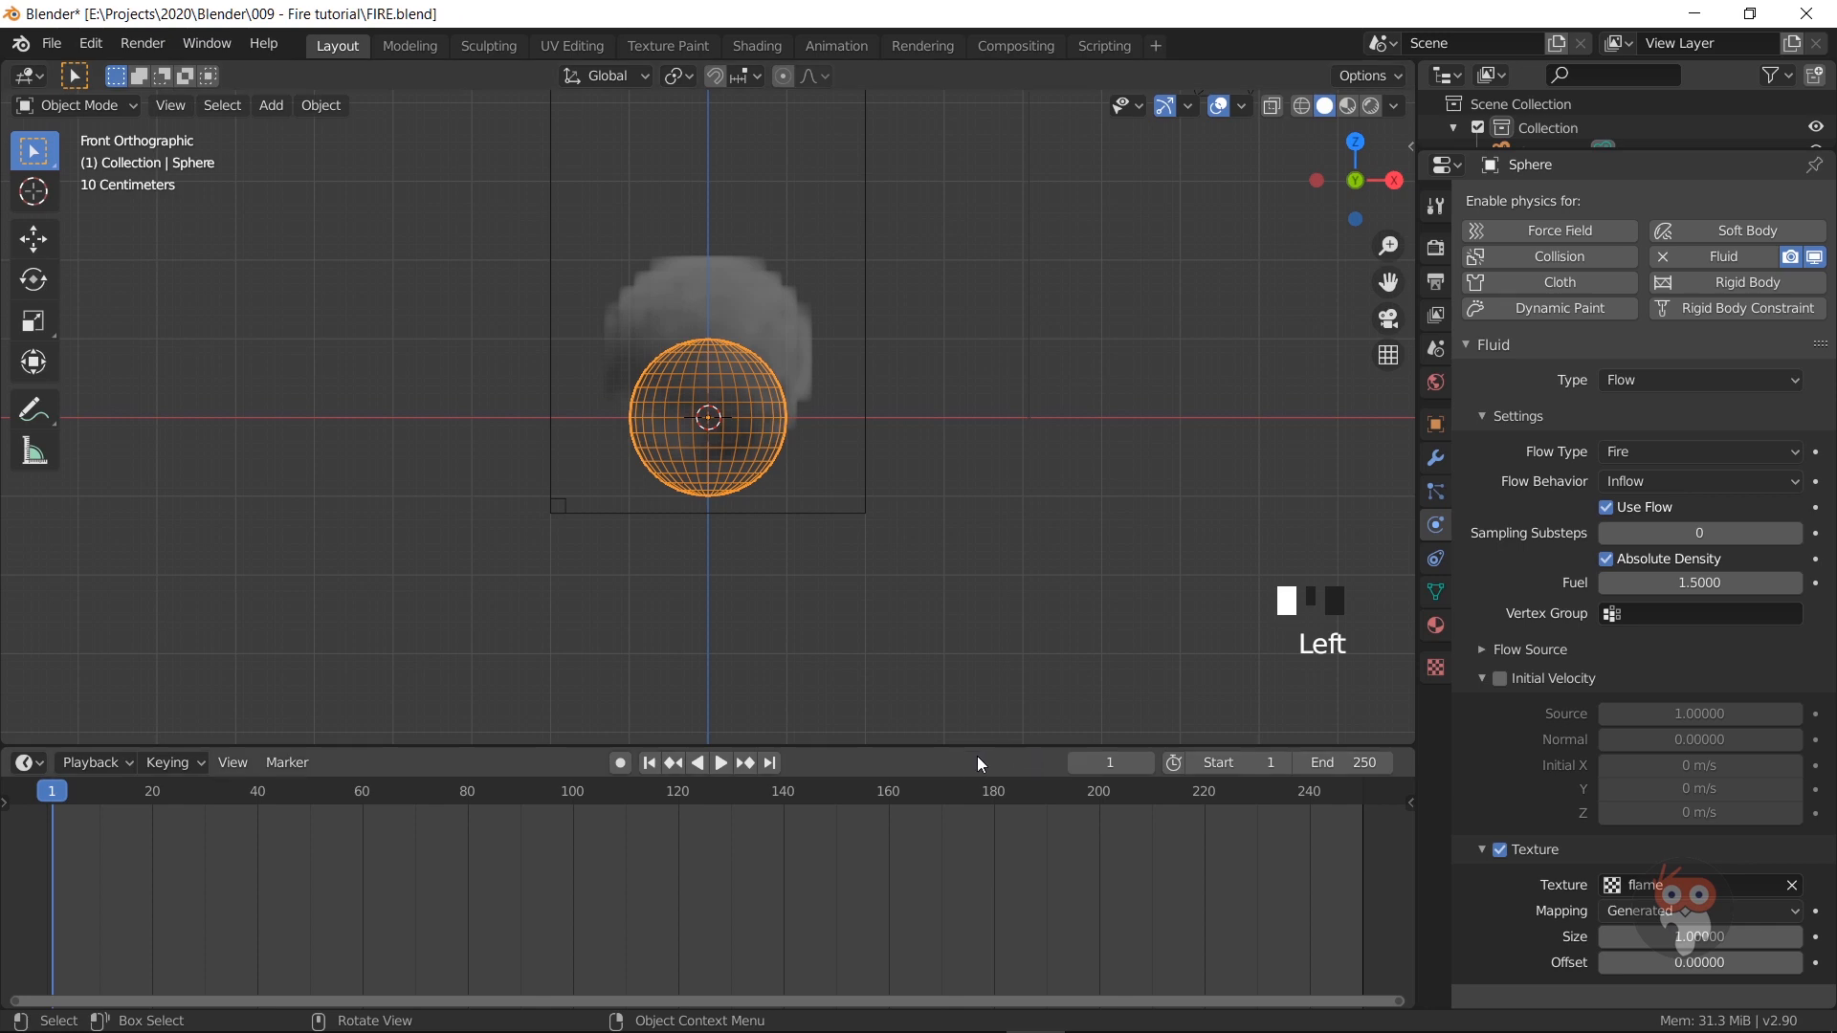
left_click(1350, 762)
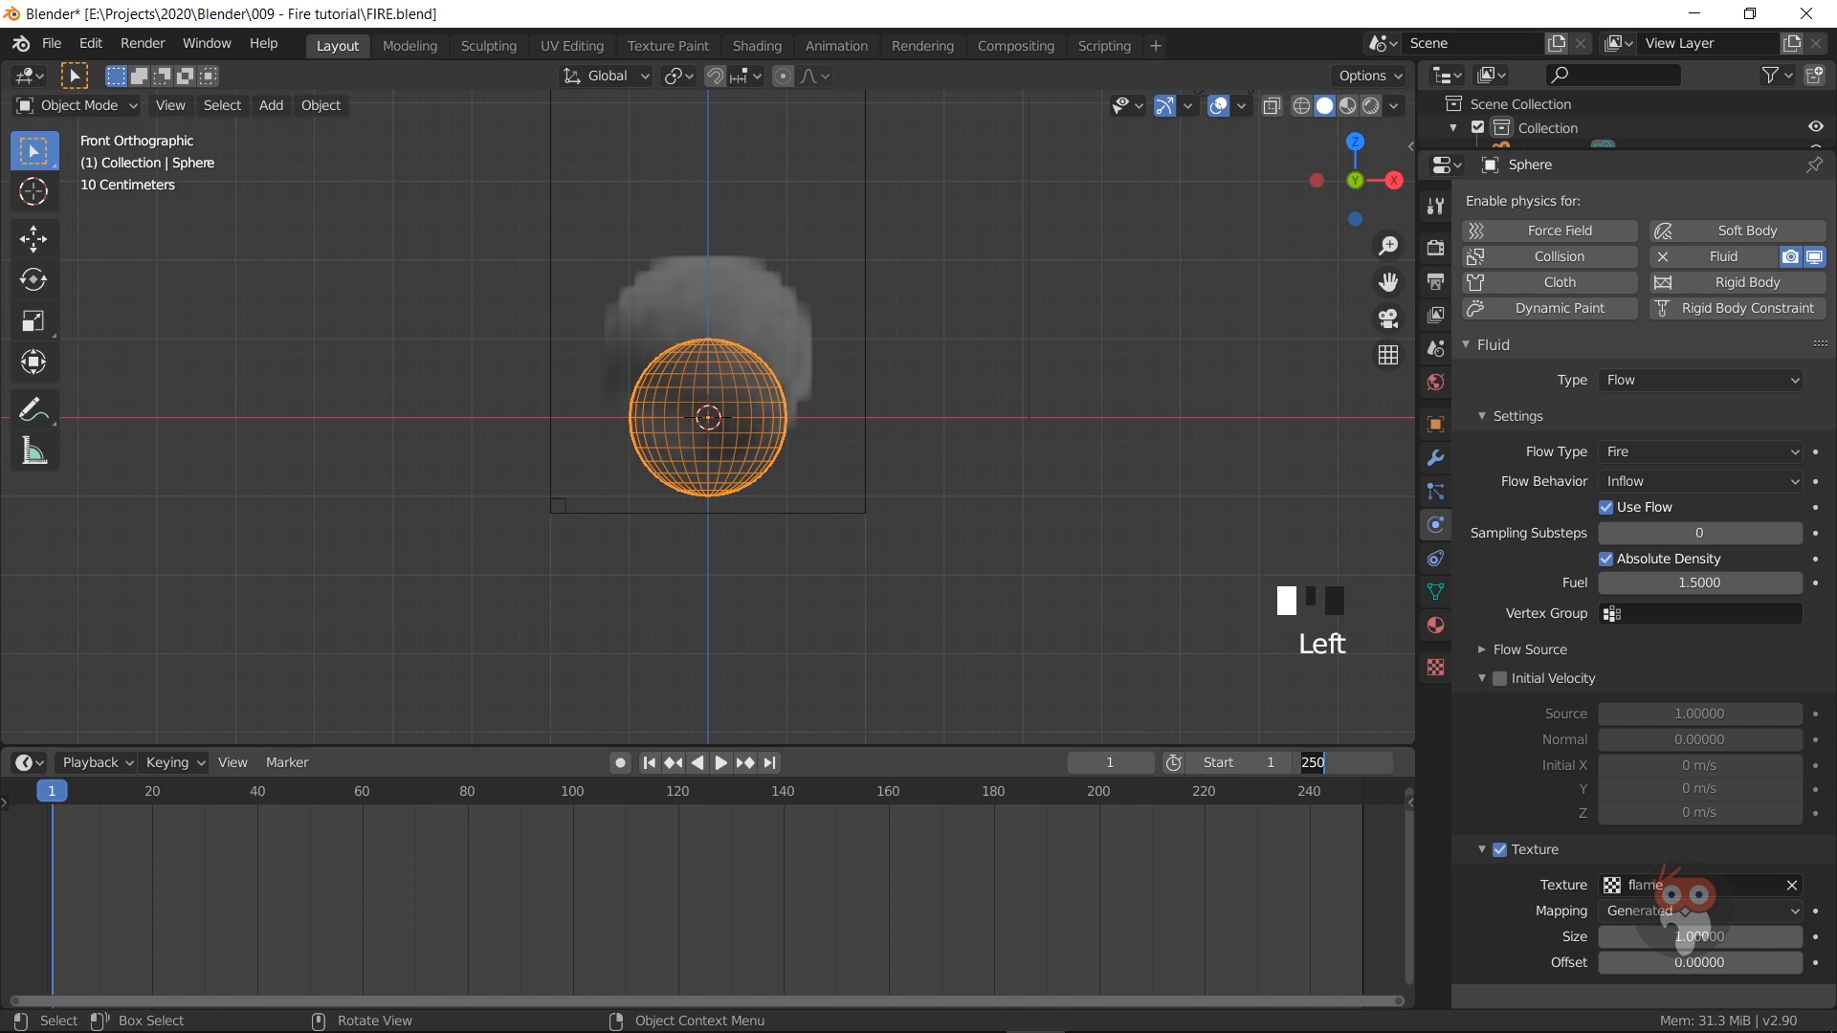
type("1")
key("Return")
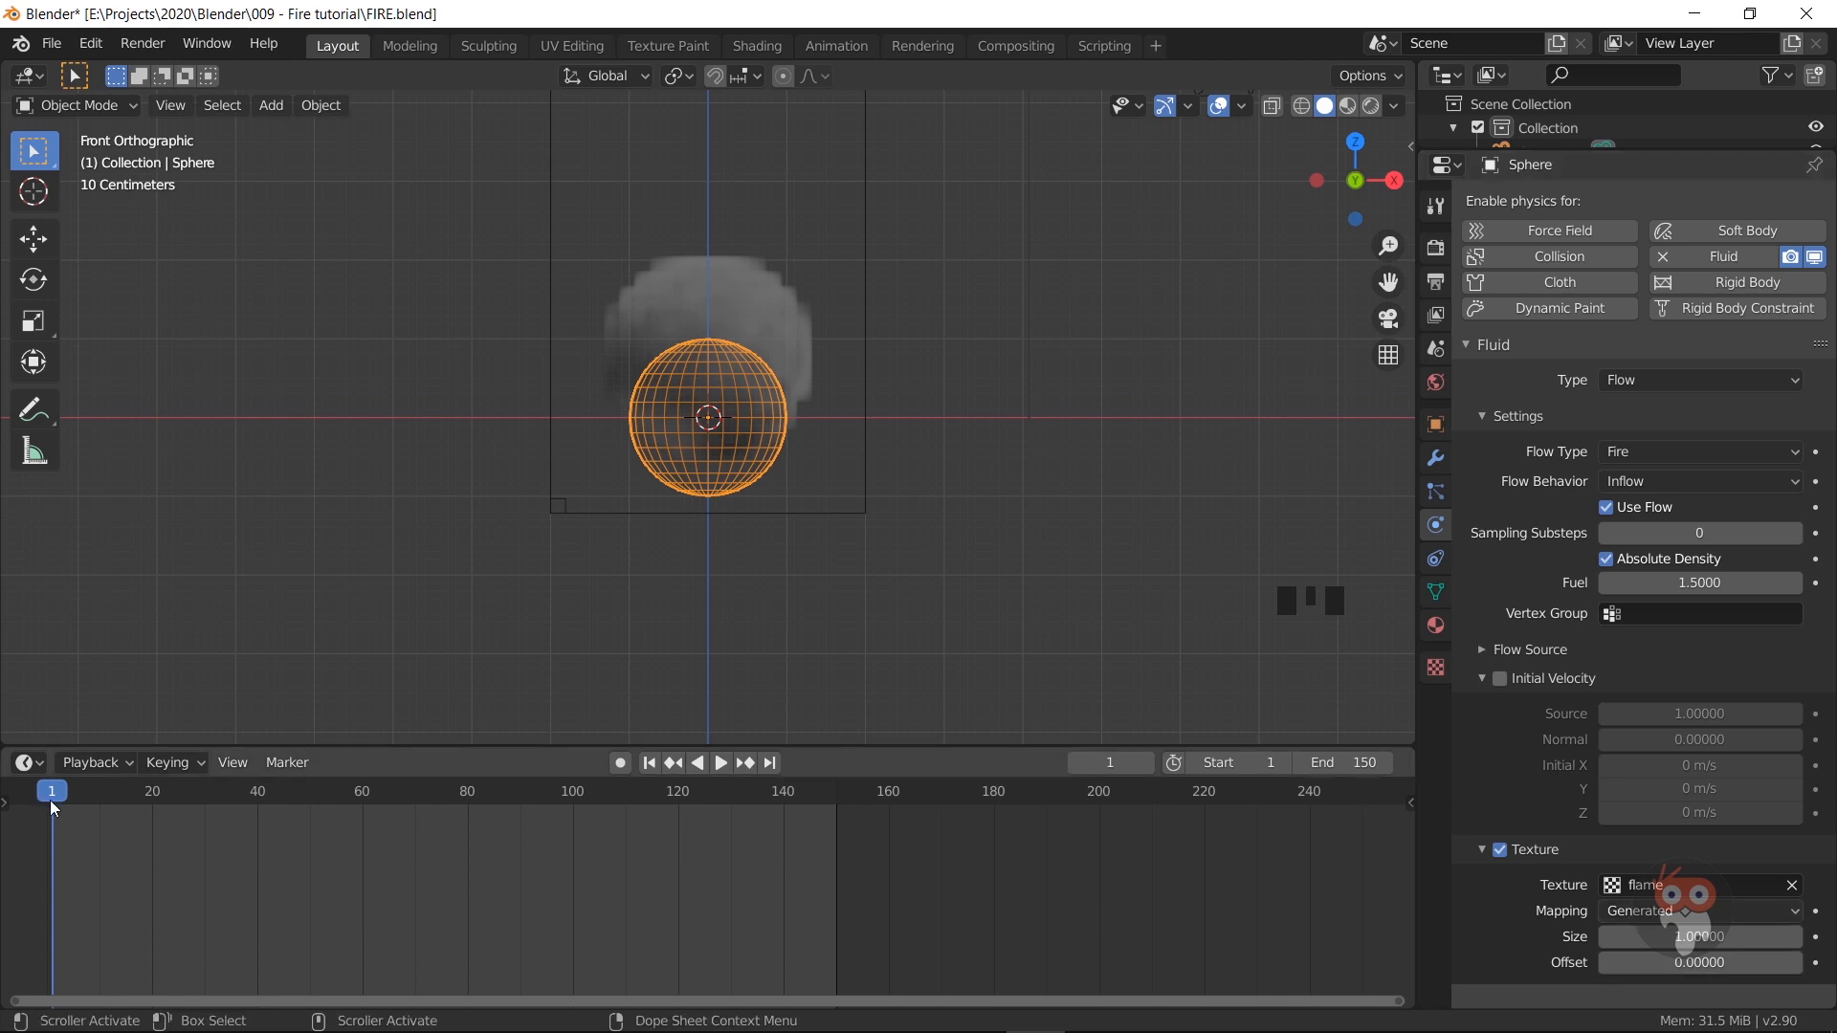
Step: Keyframe the flow texture's offset at 0 on frame 1 and at 1 on frame 150, returning to the first frame
left_click(1597, 946)
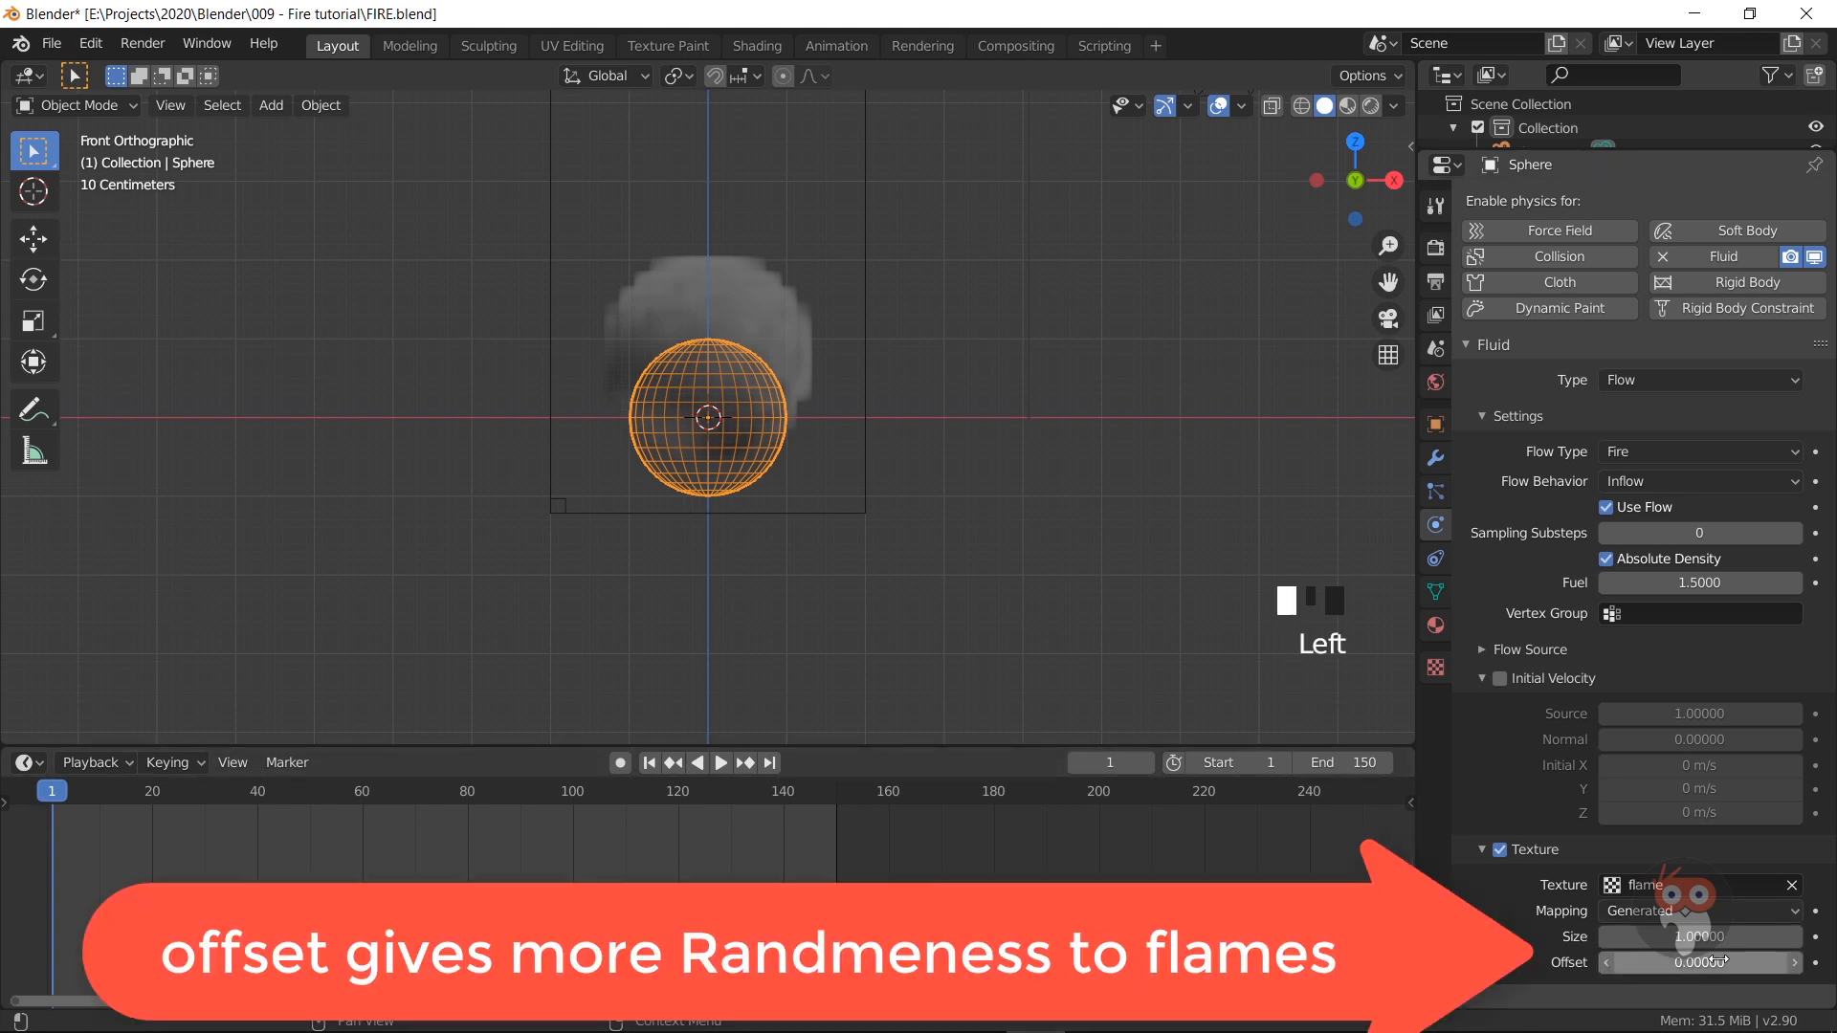
left_click(1816, 965)
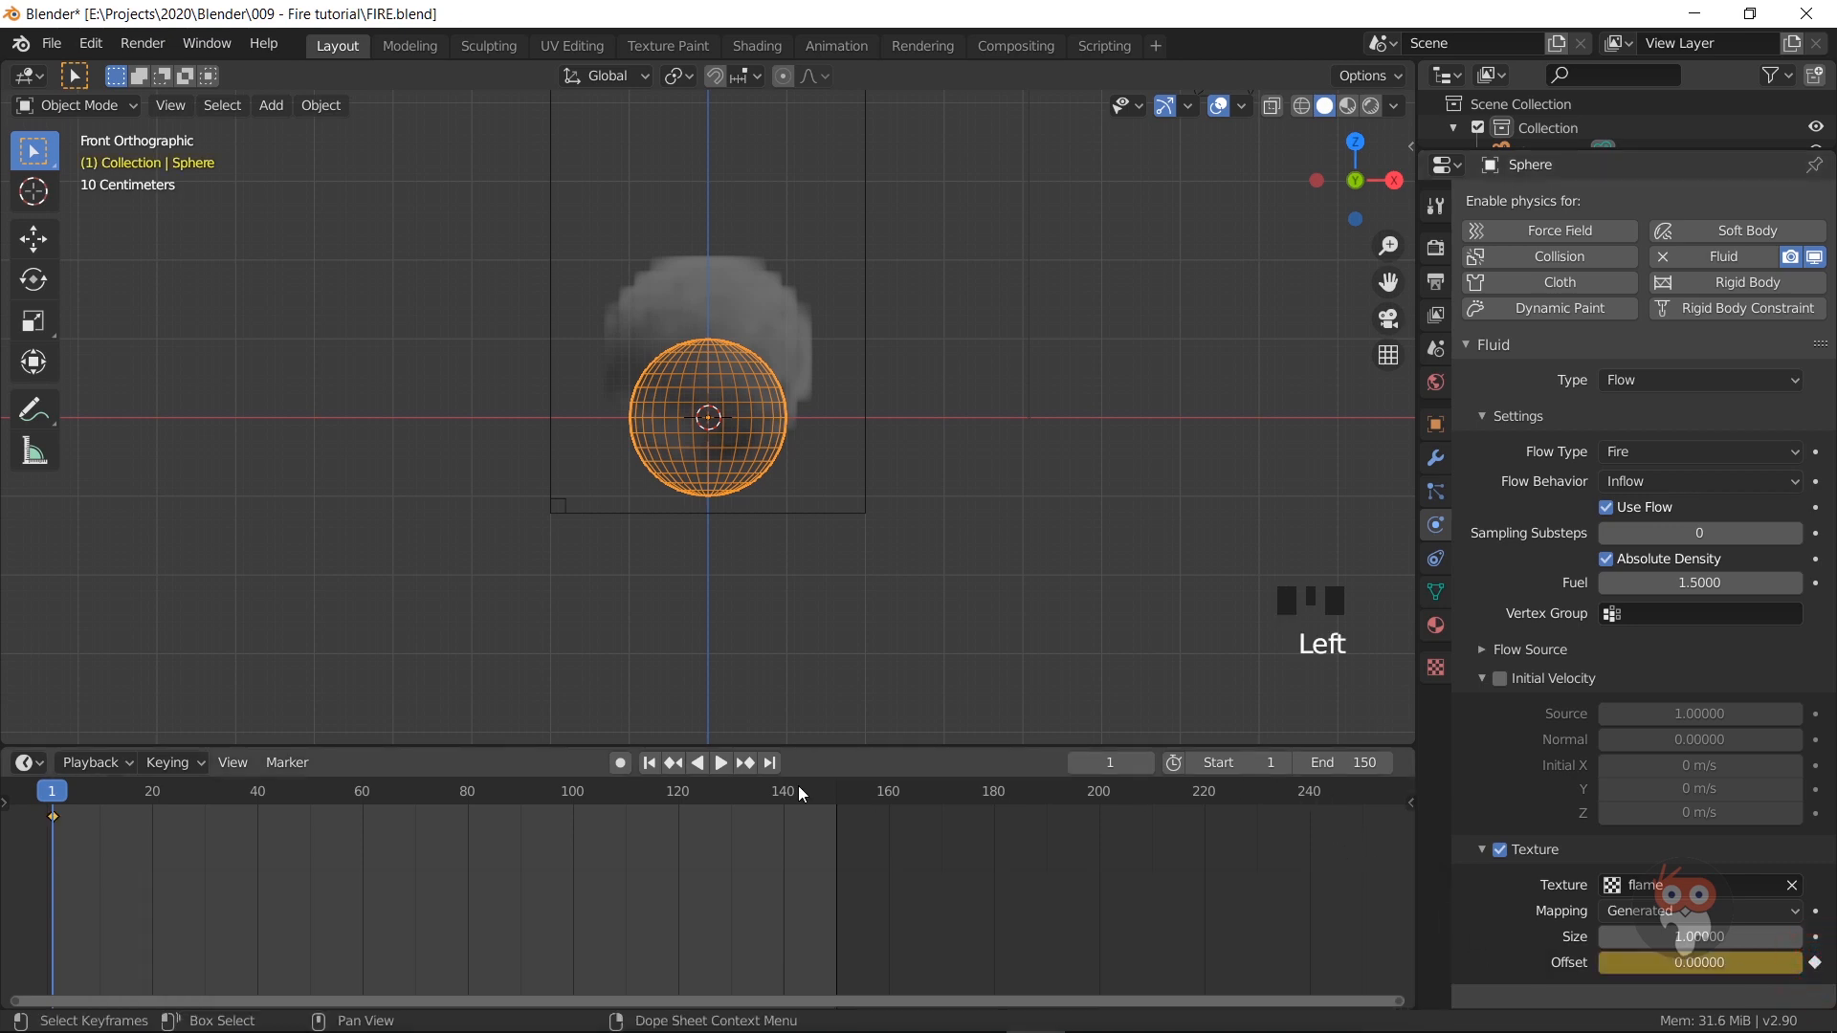
left_click(770, 762)
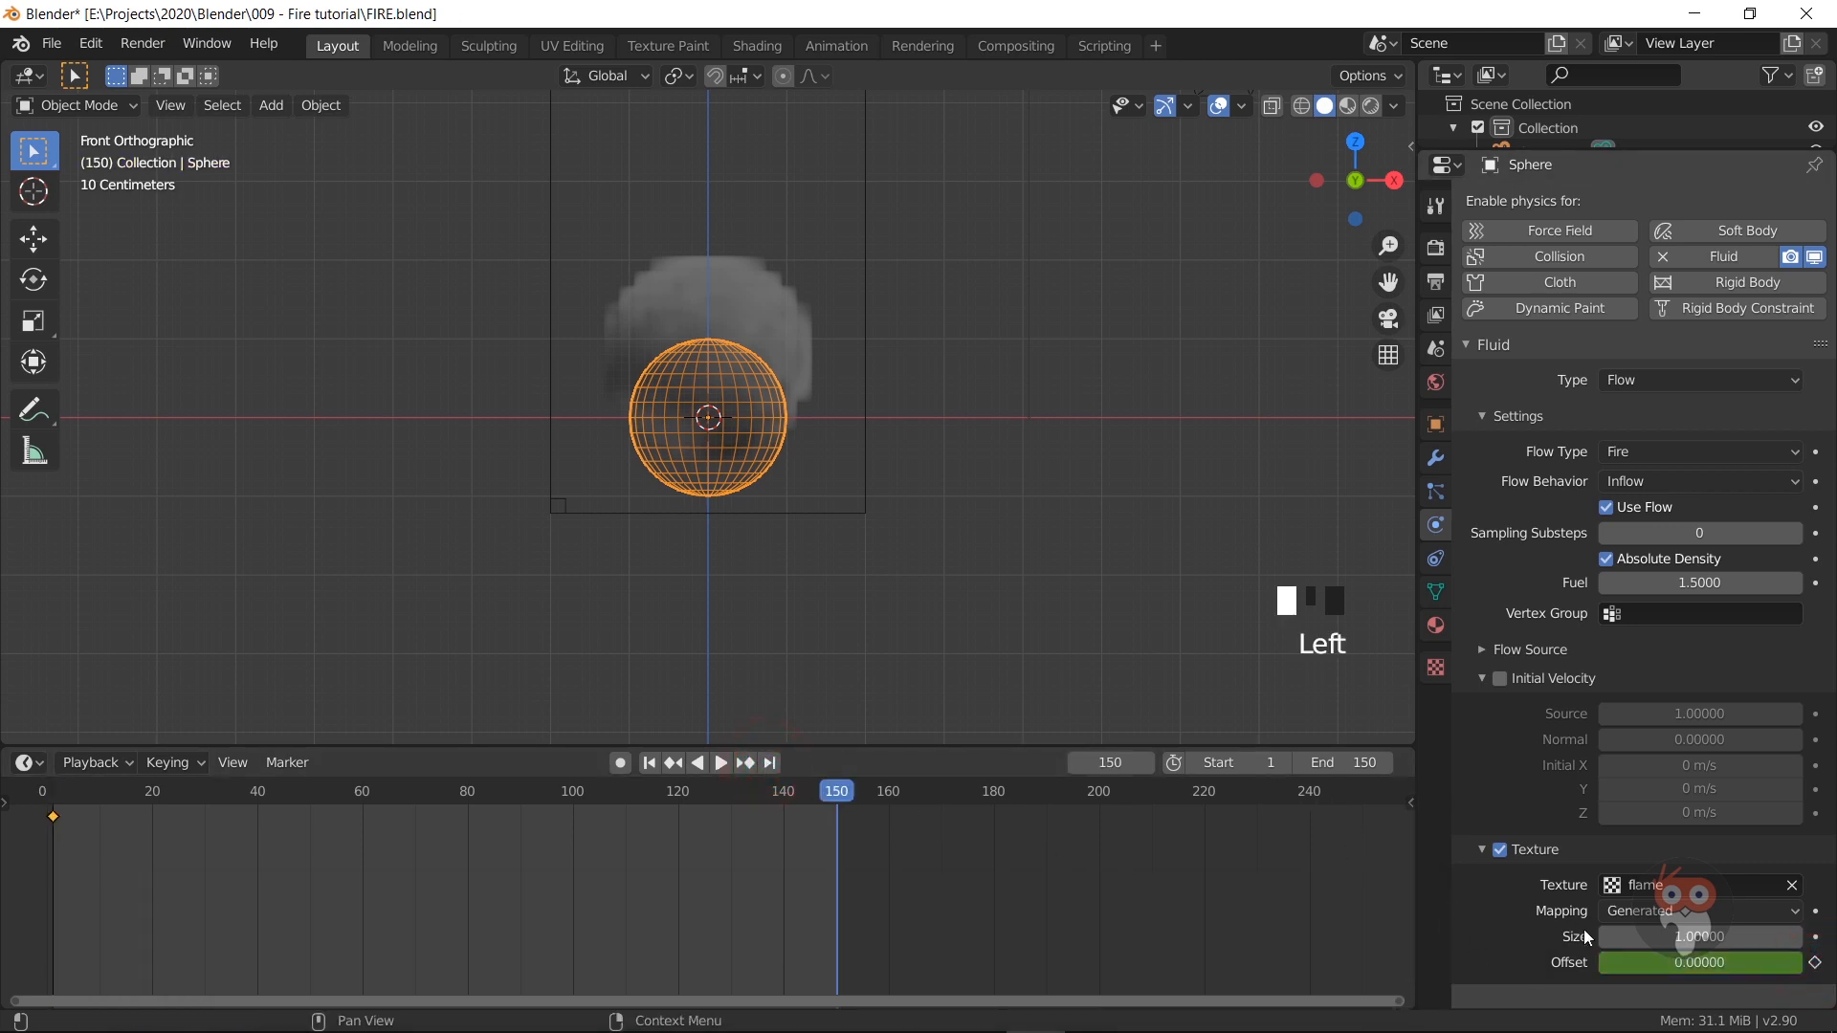
left_click(1650, 962)
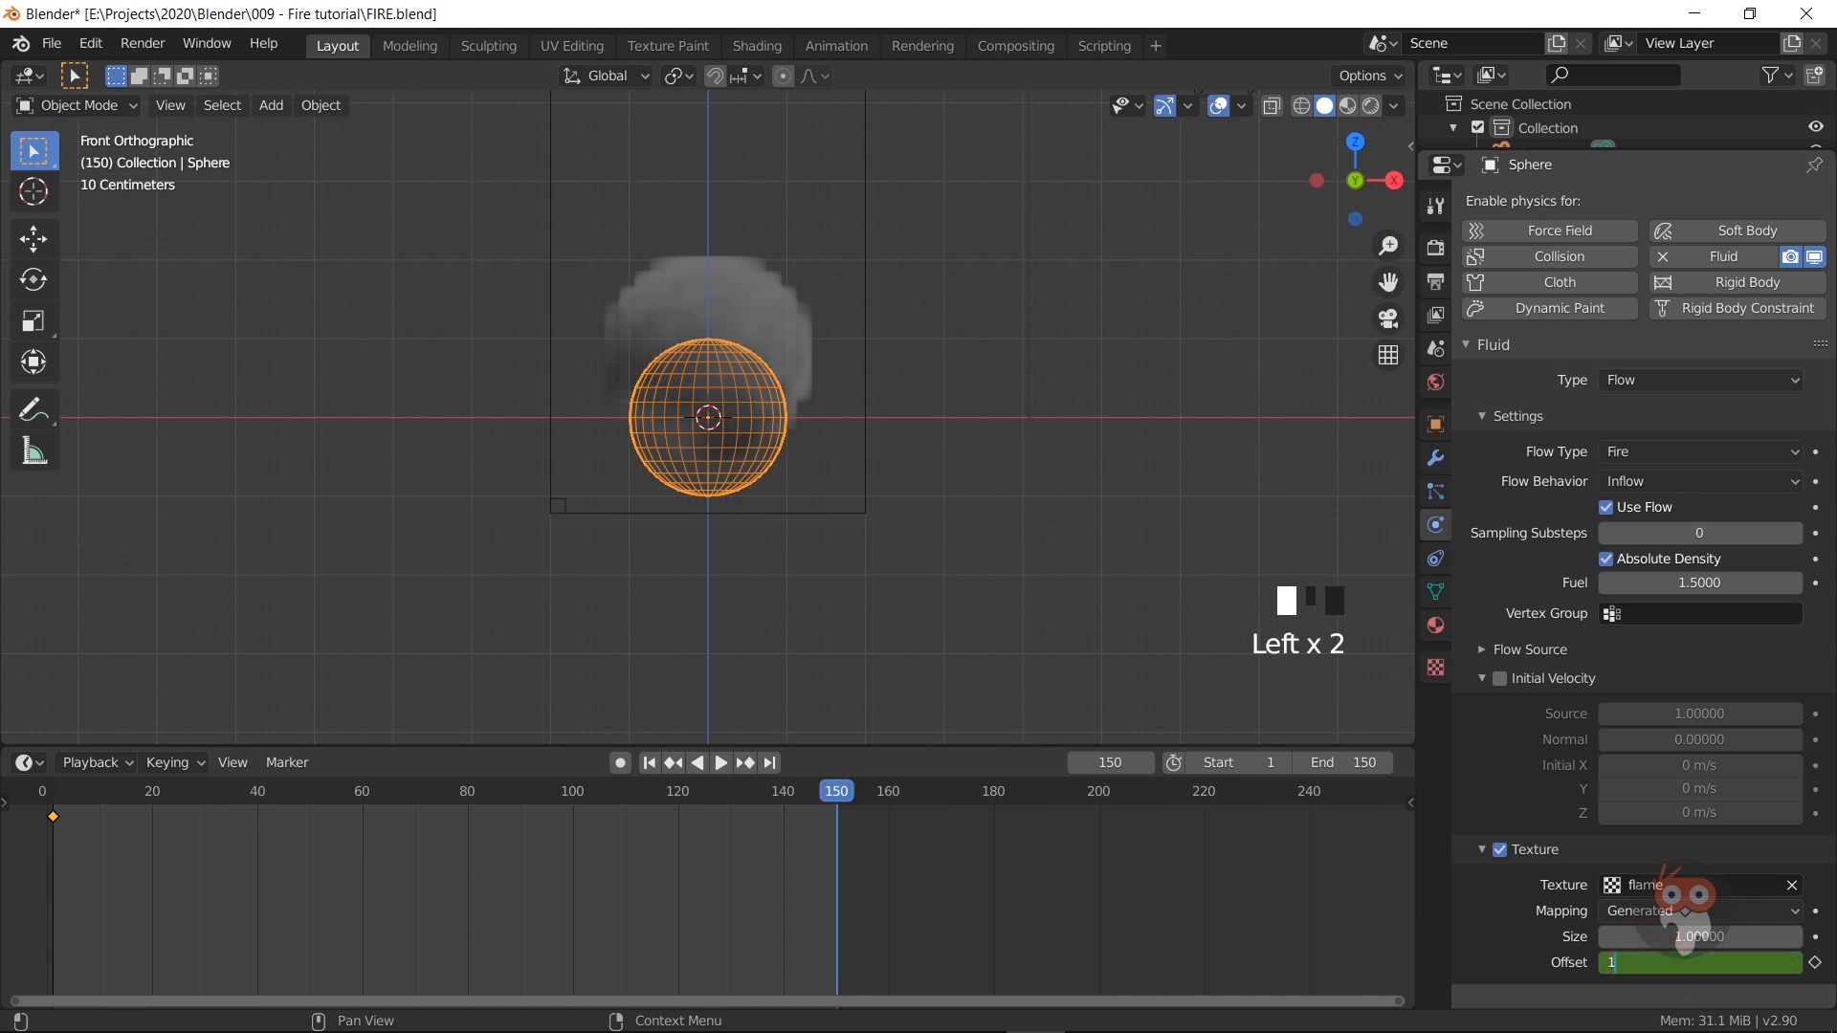
type("1")
key("Return")
left_click(1815, 963)
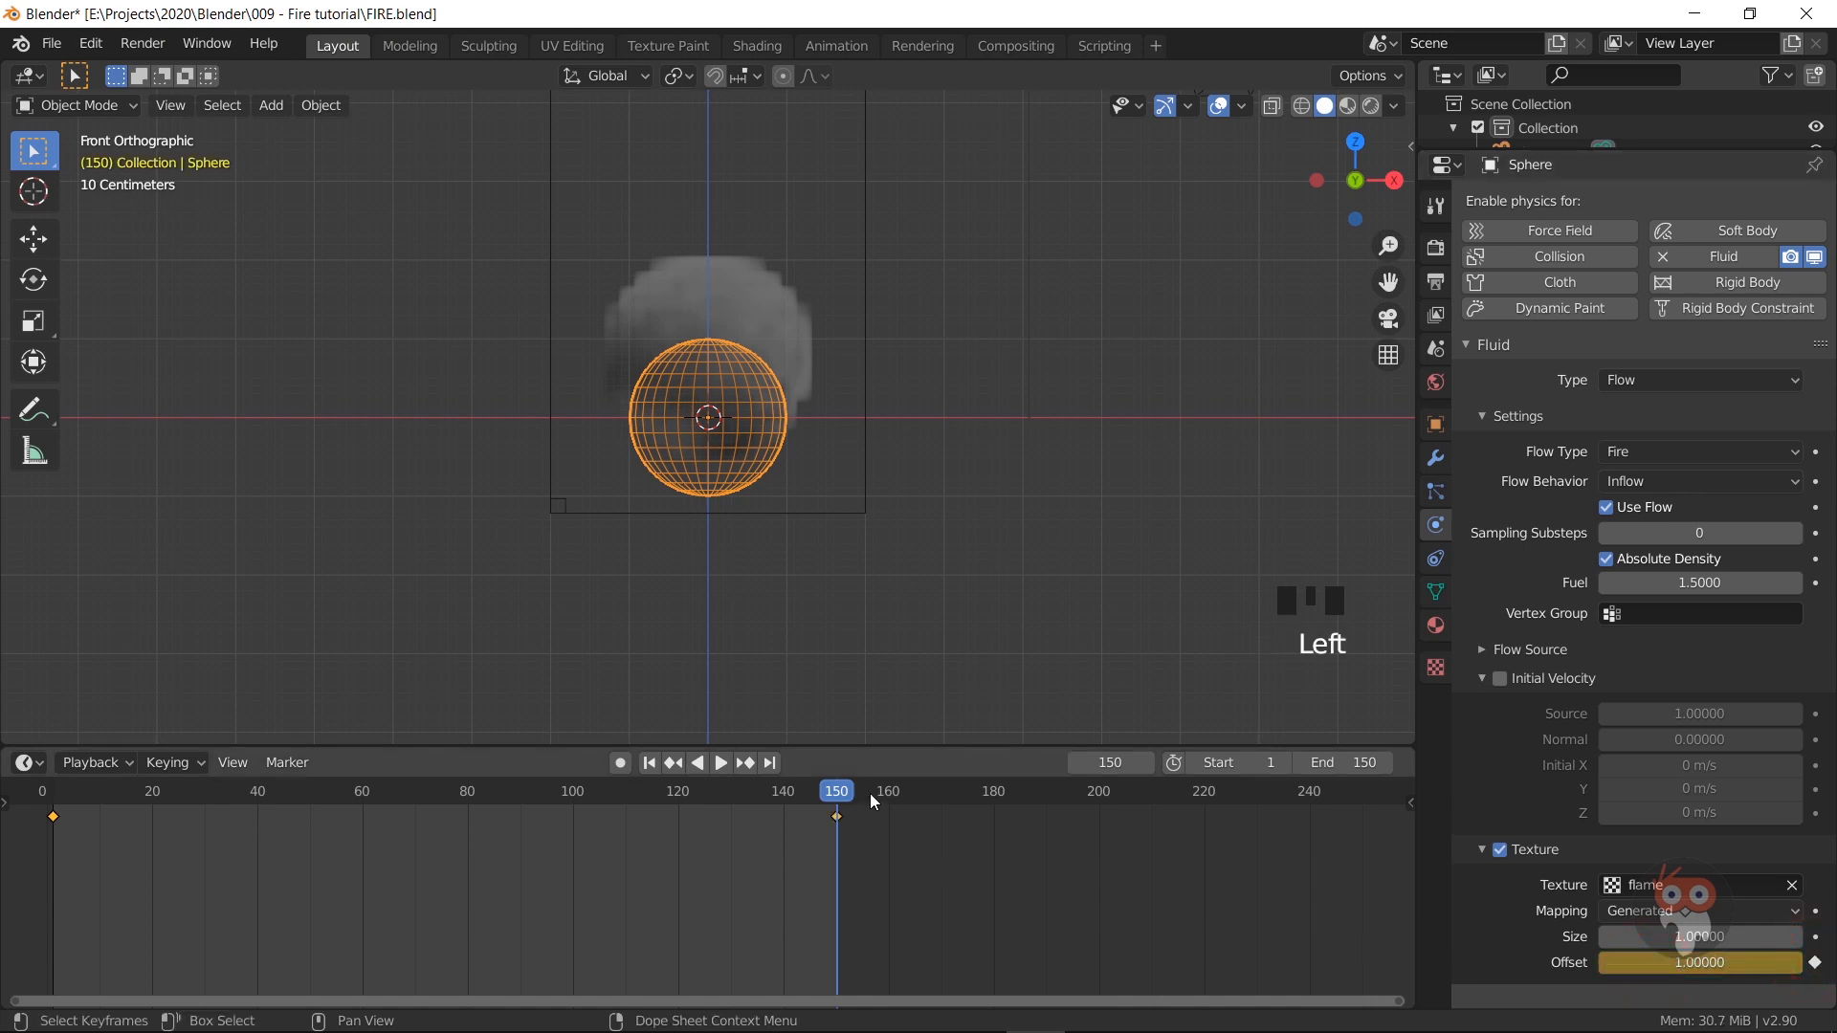
left_click(651, 764)
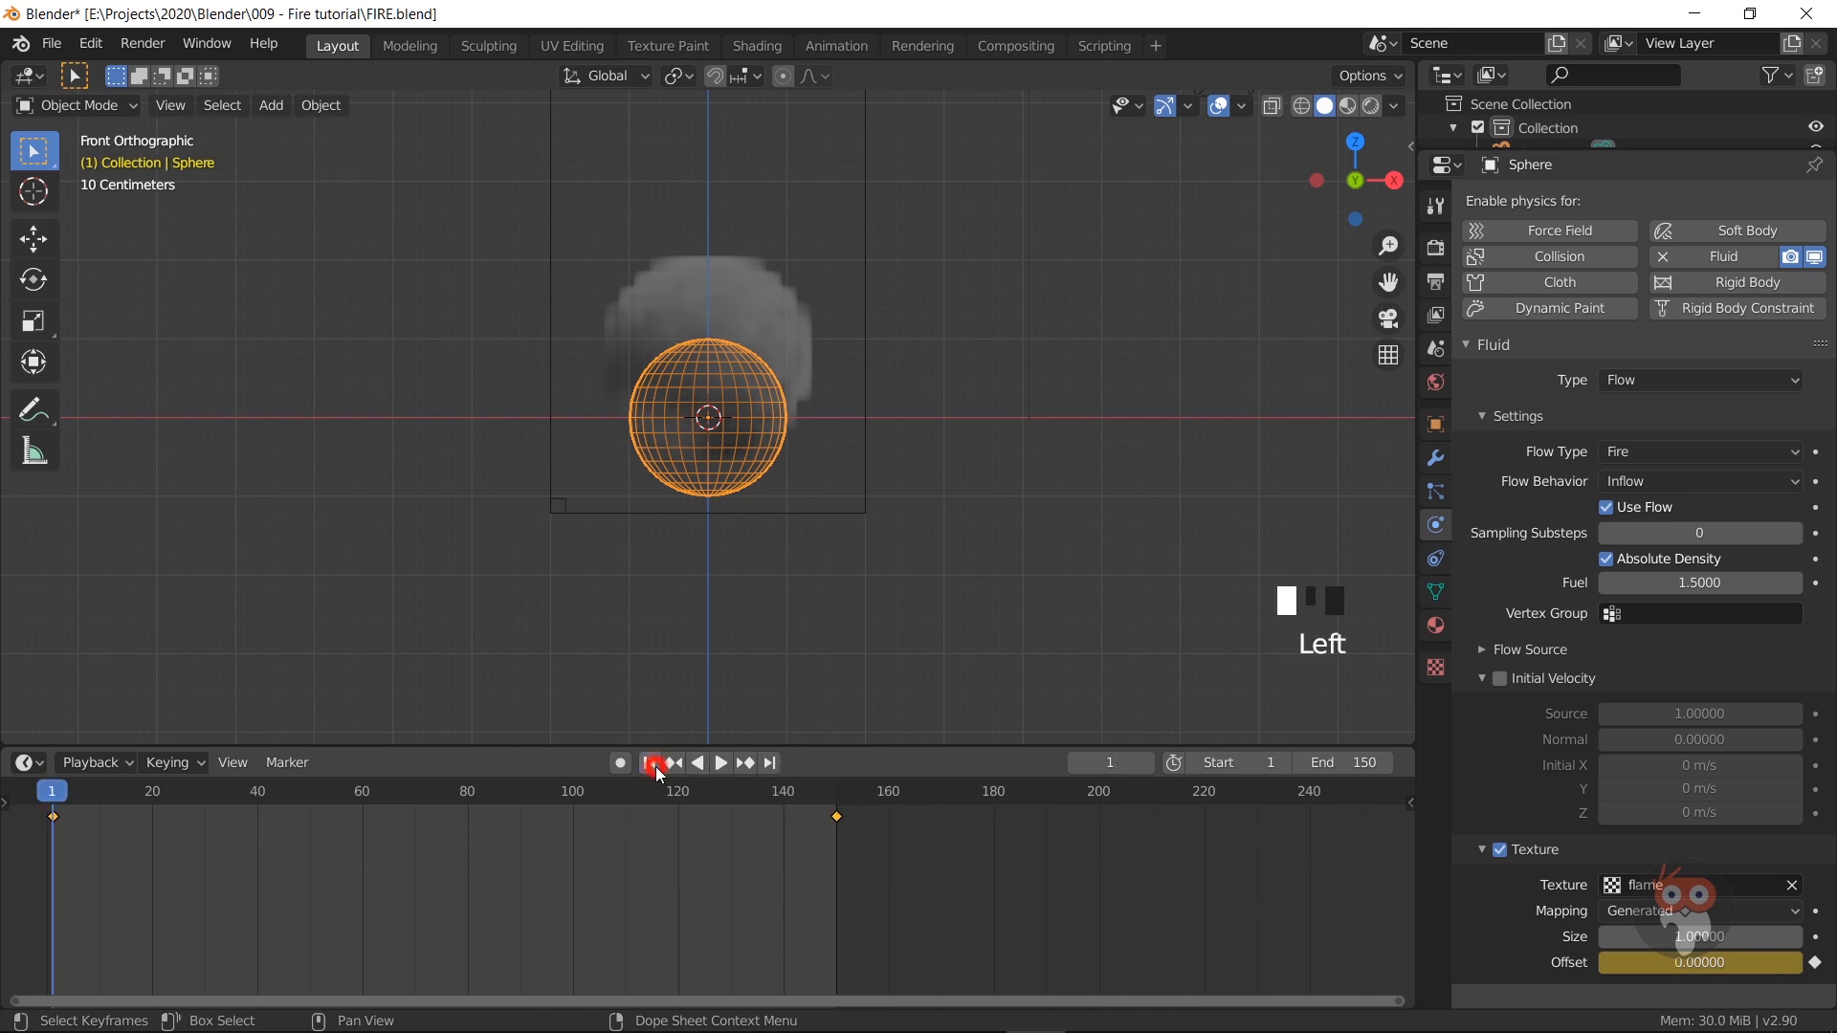
Step: Select the smoke domain around the sphere and set its resolution divisions to 64
left_click(553, 499)
scroll(652, 616, "up", 4)
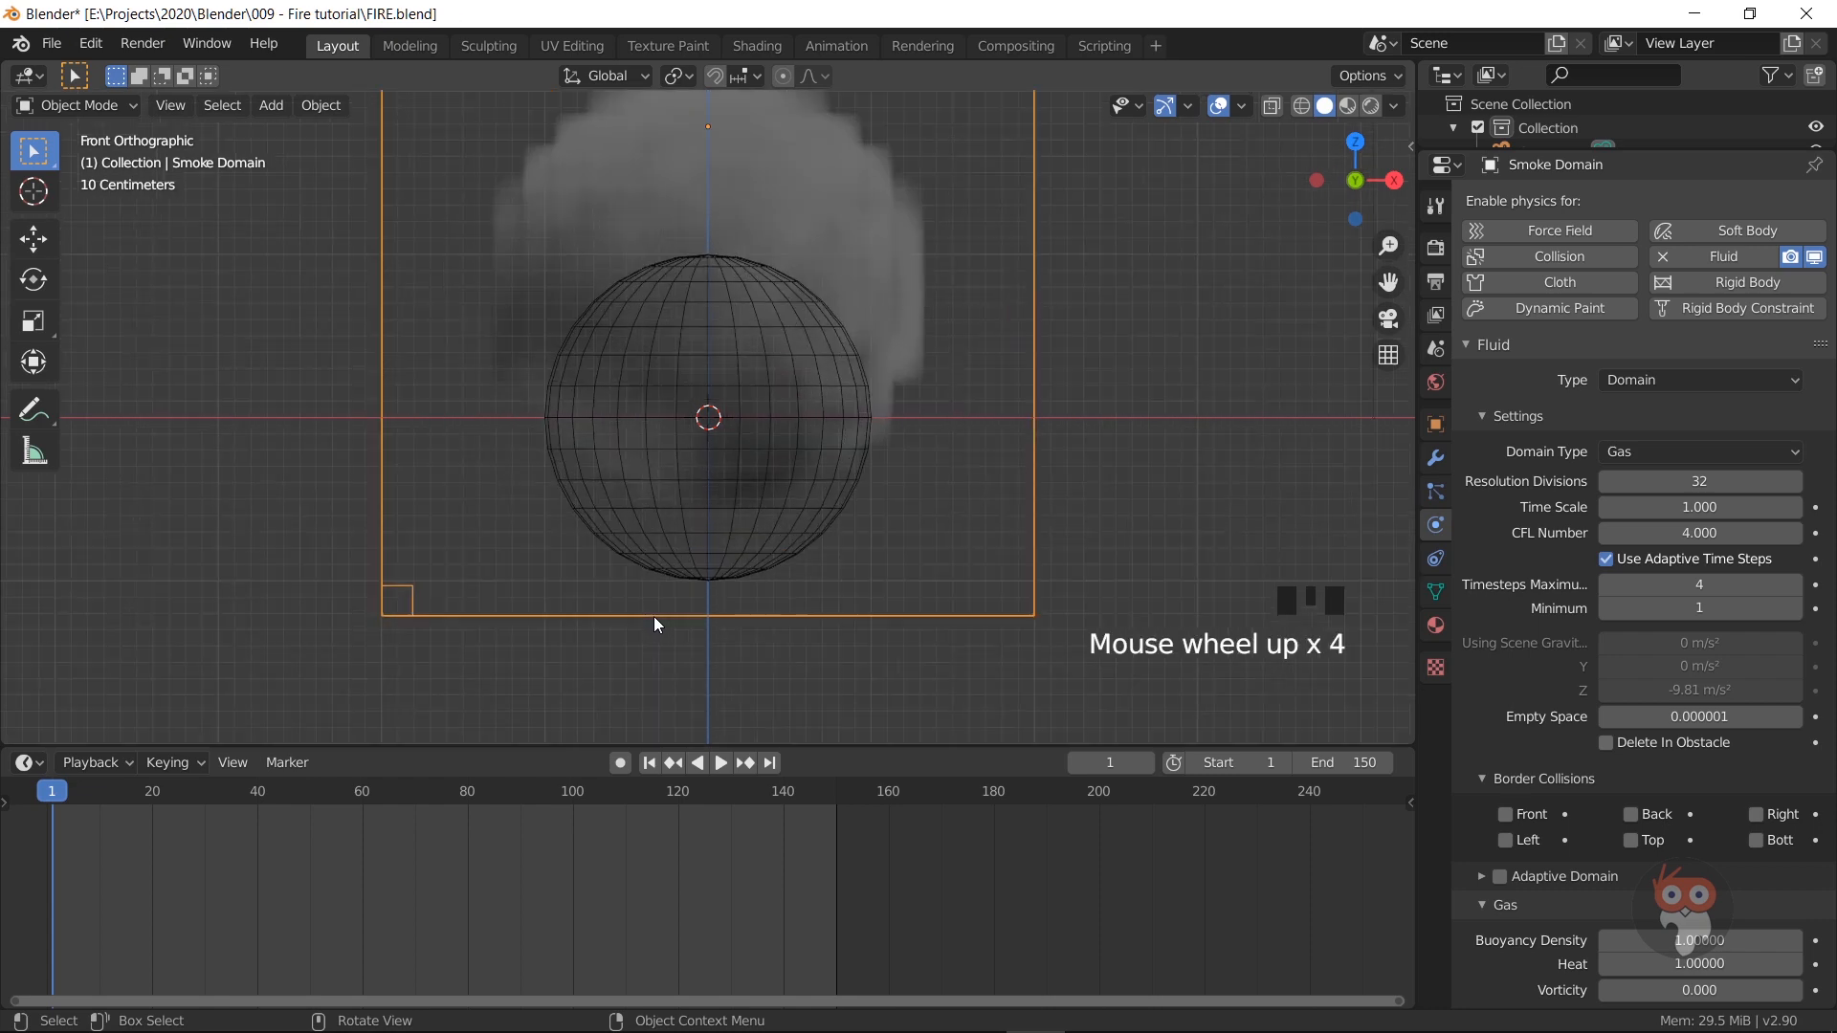
scroll(653, 616, "down", 2)
middle_click_drag(817, 404, 852, 533, "shift")
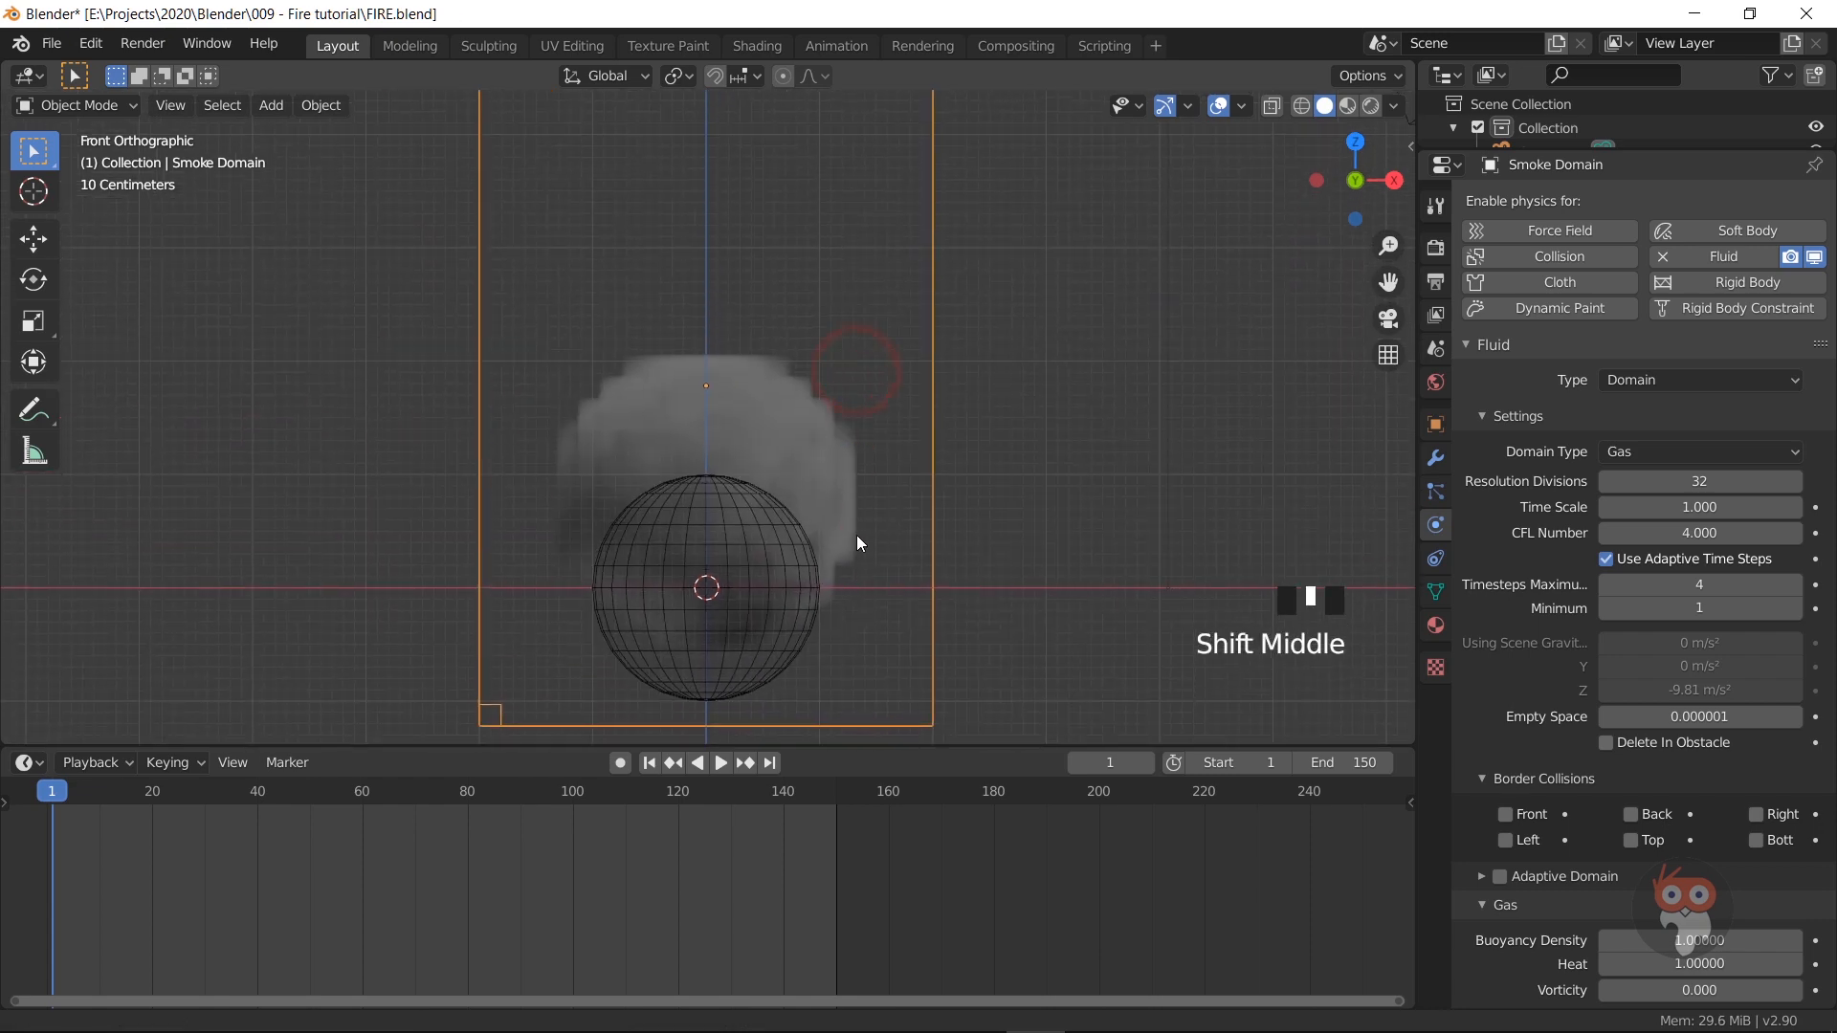
scroll(863, 538, "down", 1)
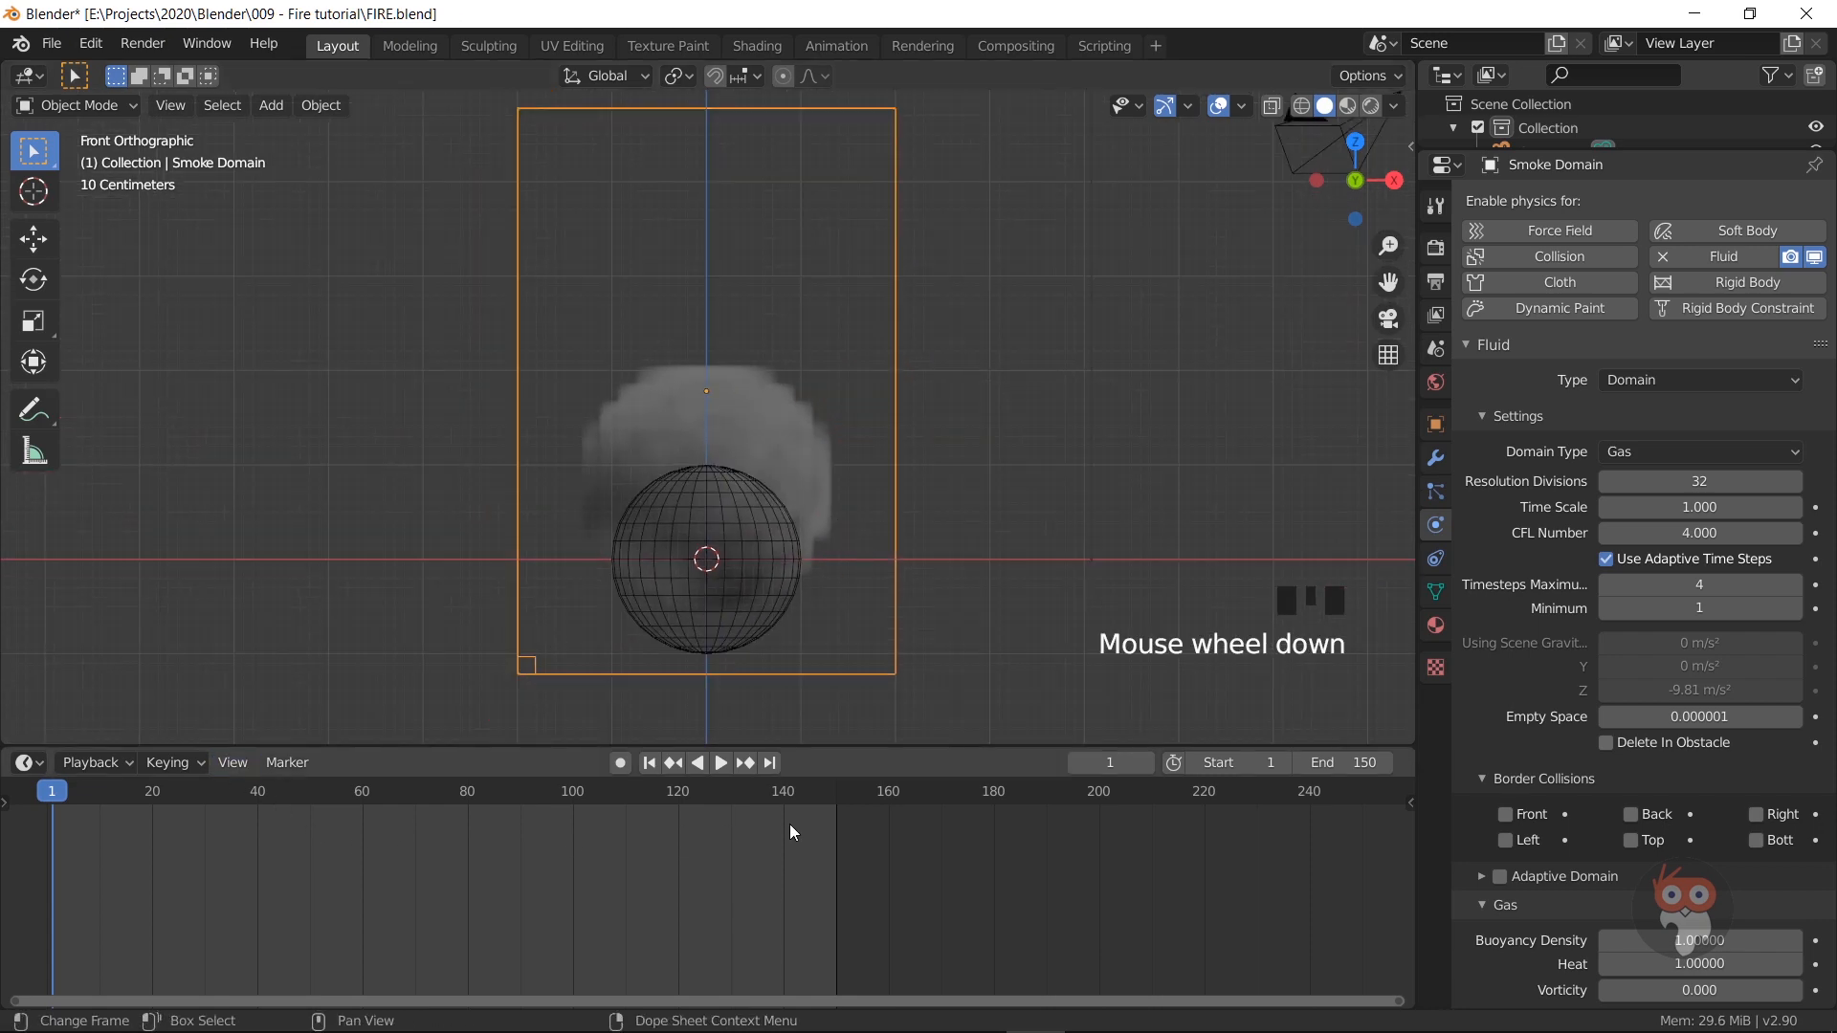
left_click(1710, 478)
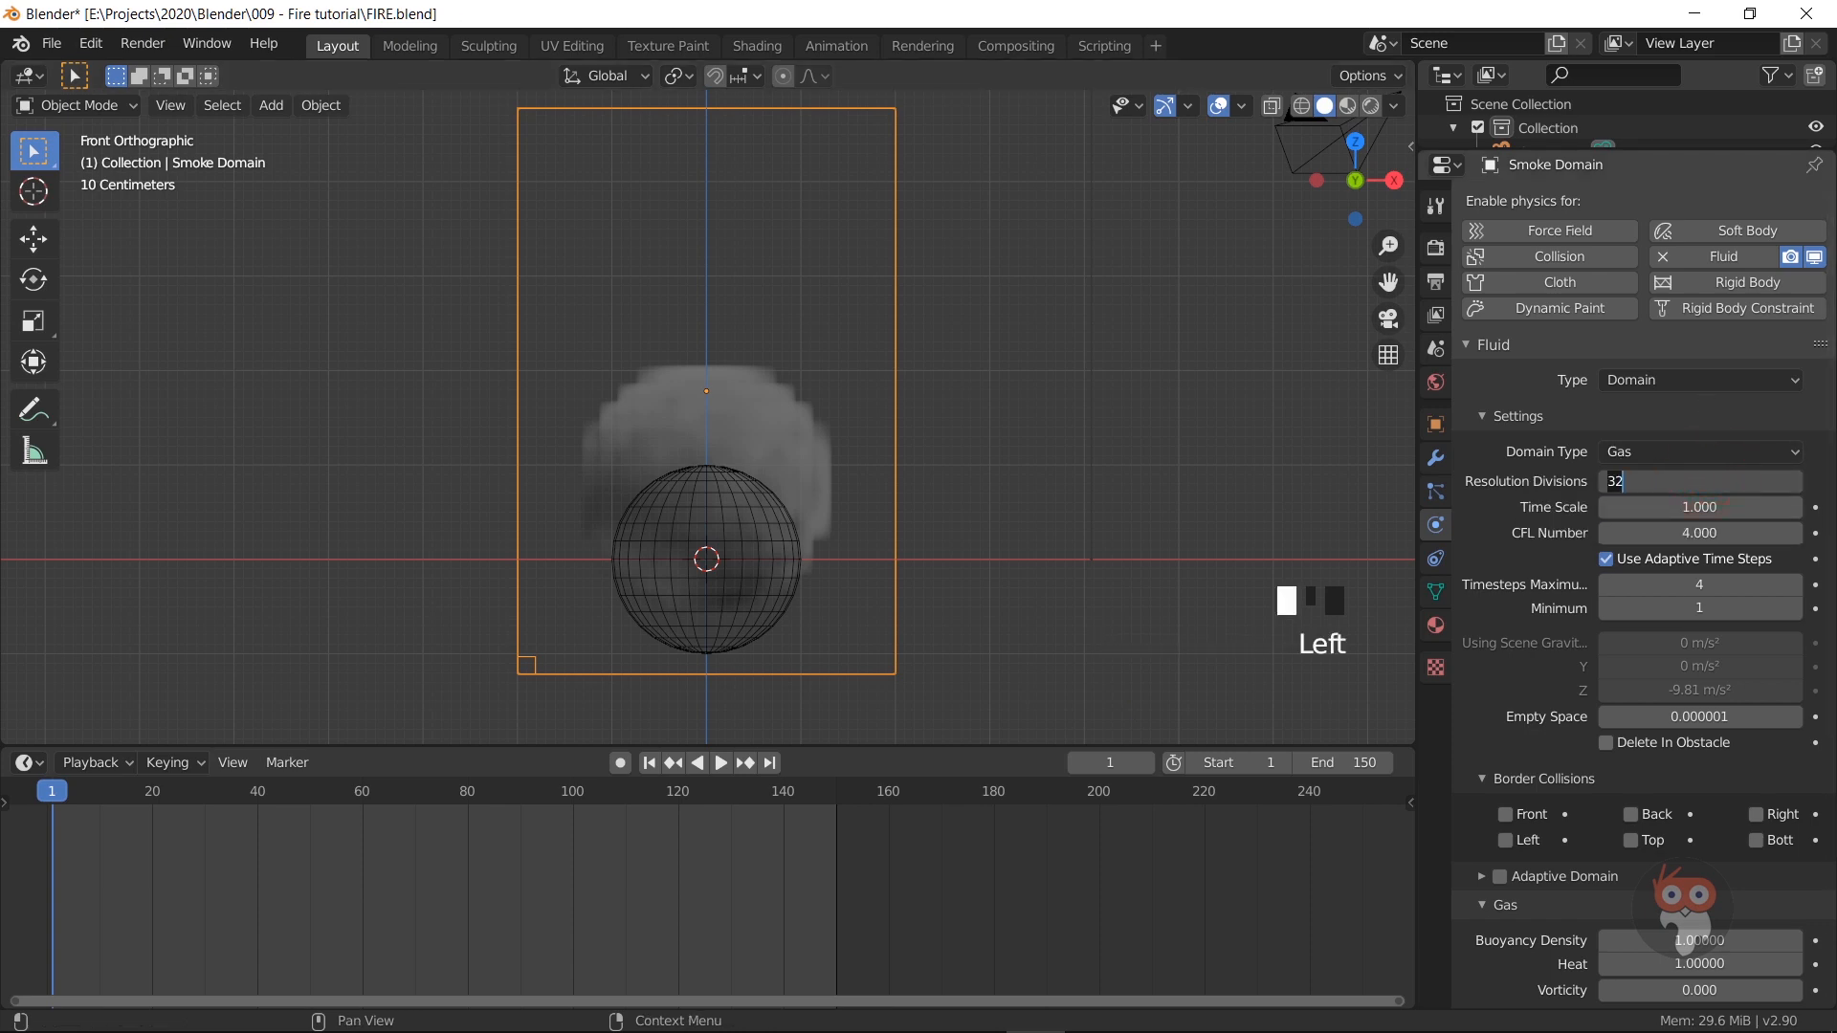
type("64")
key("Return")
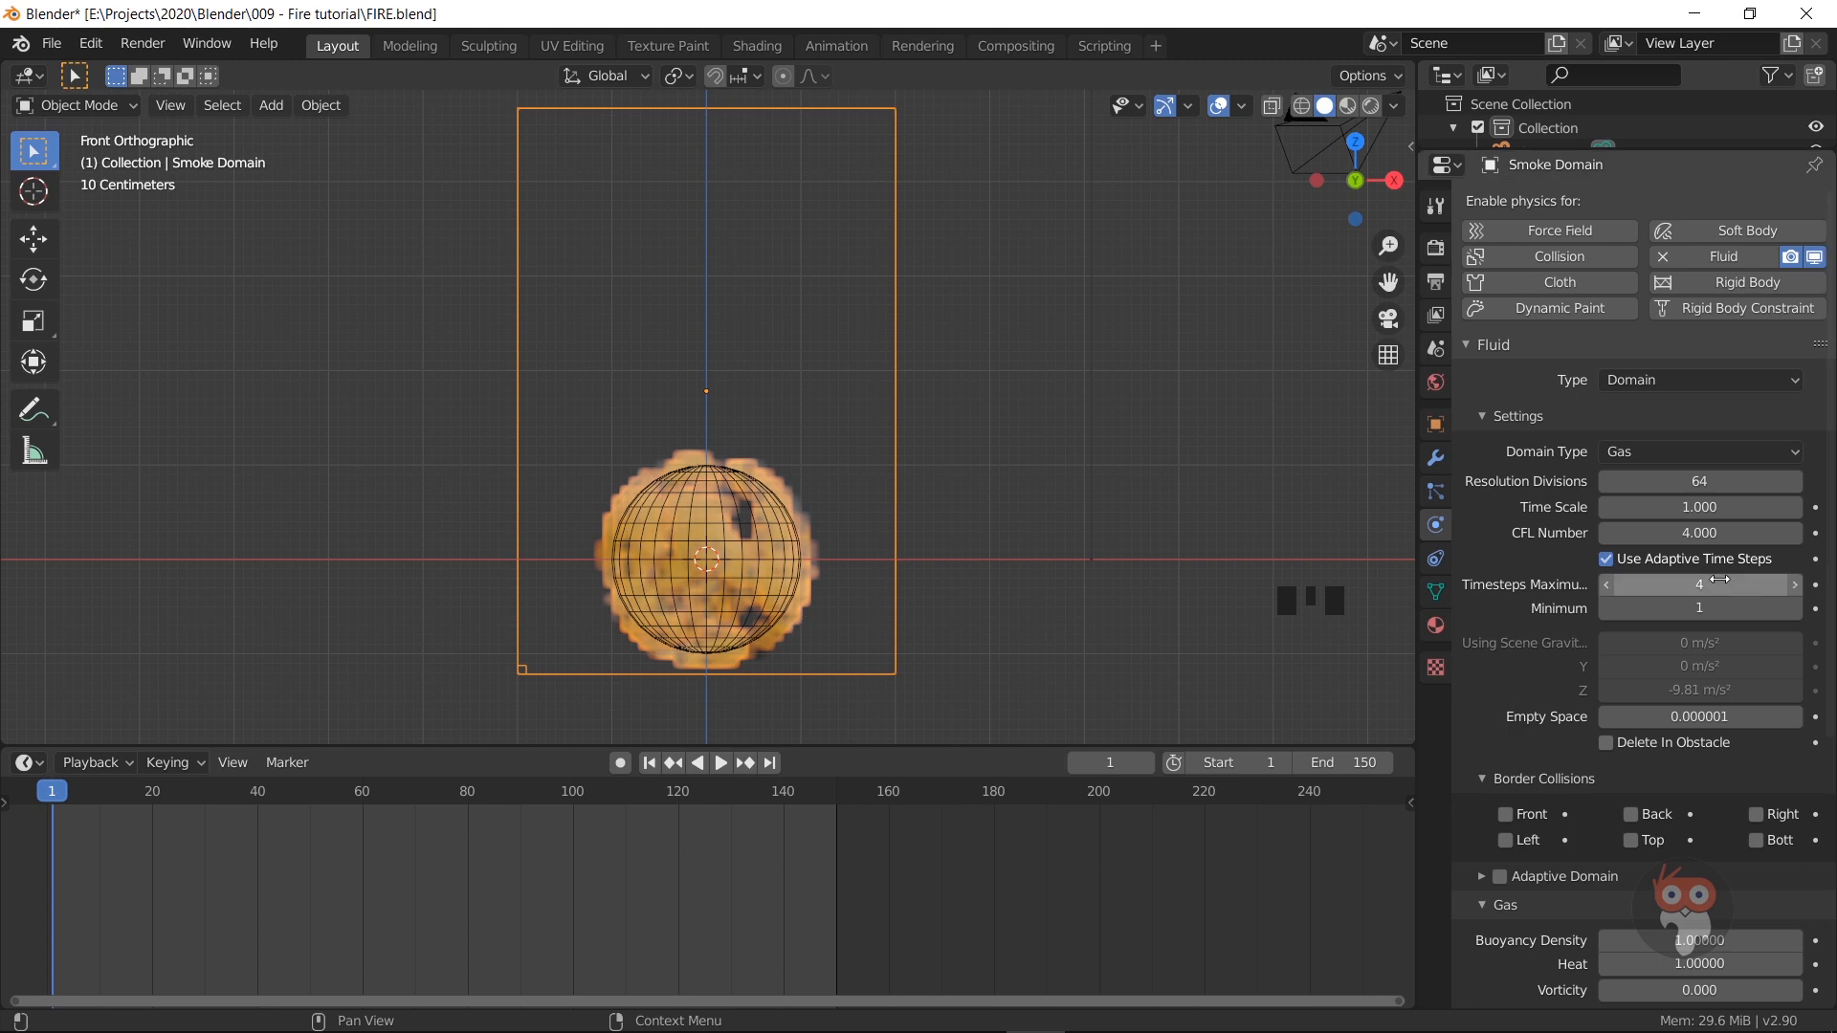
Step: Look over the smoke domain's remaining fluid settings and save the project file
scroll(1708, 612, "down", 3)
scroll(1709, 612, "down", 11)
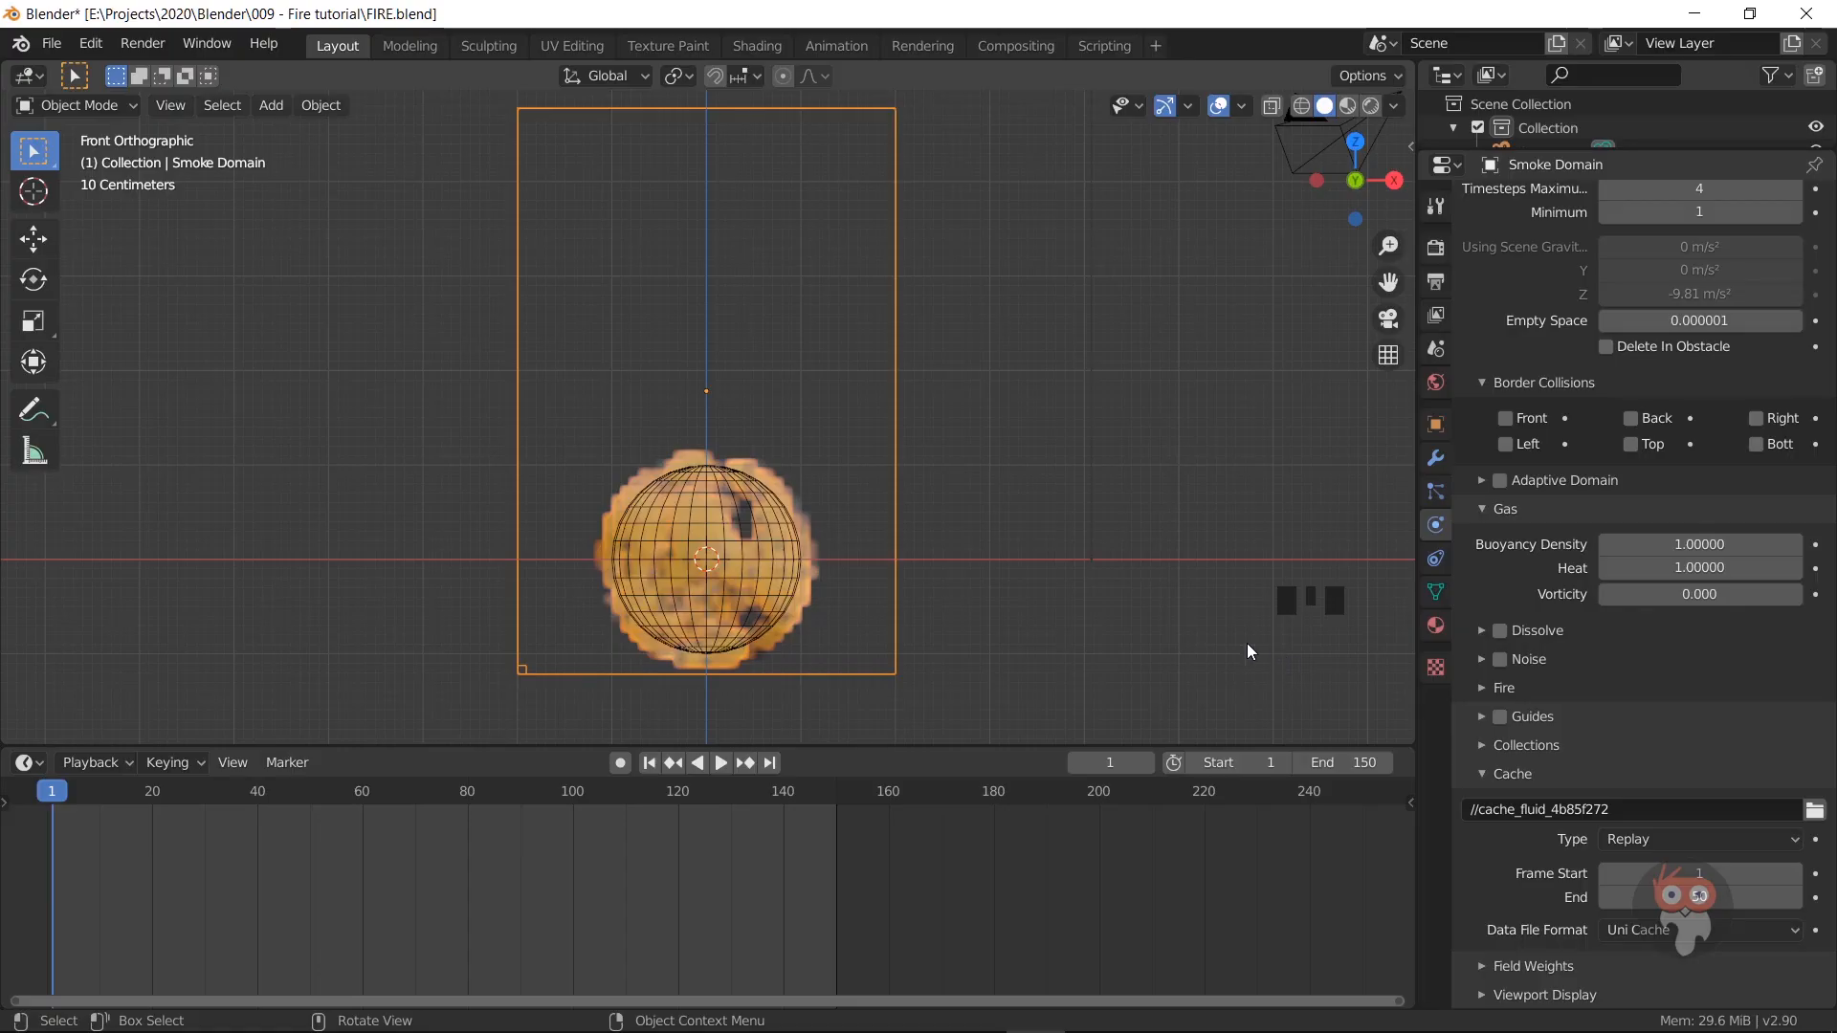
key("ctrl")
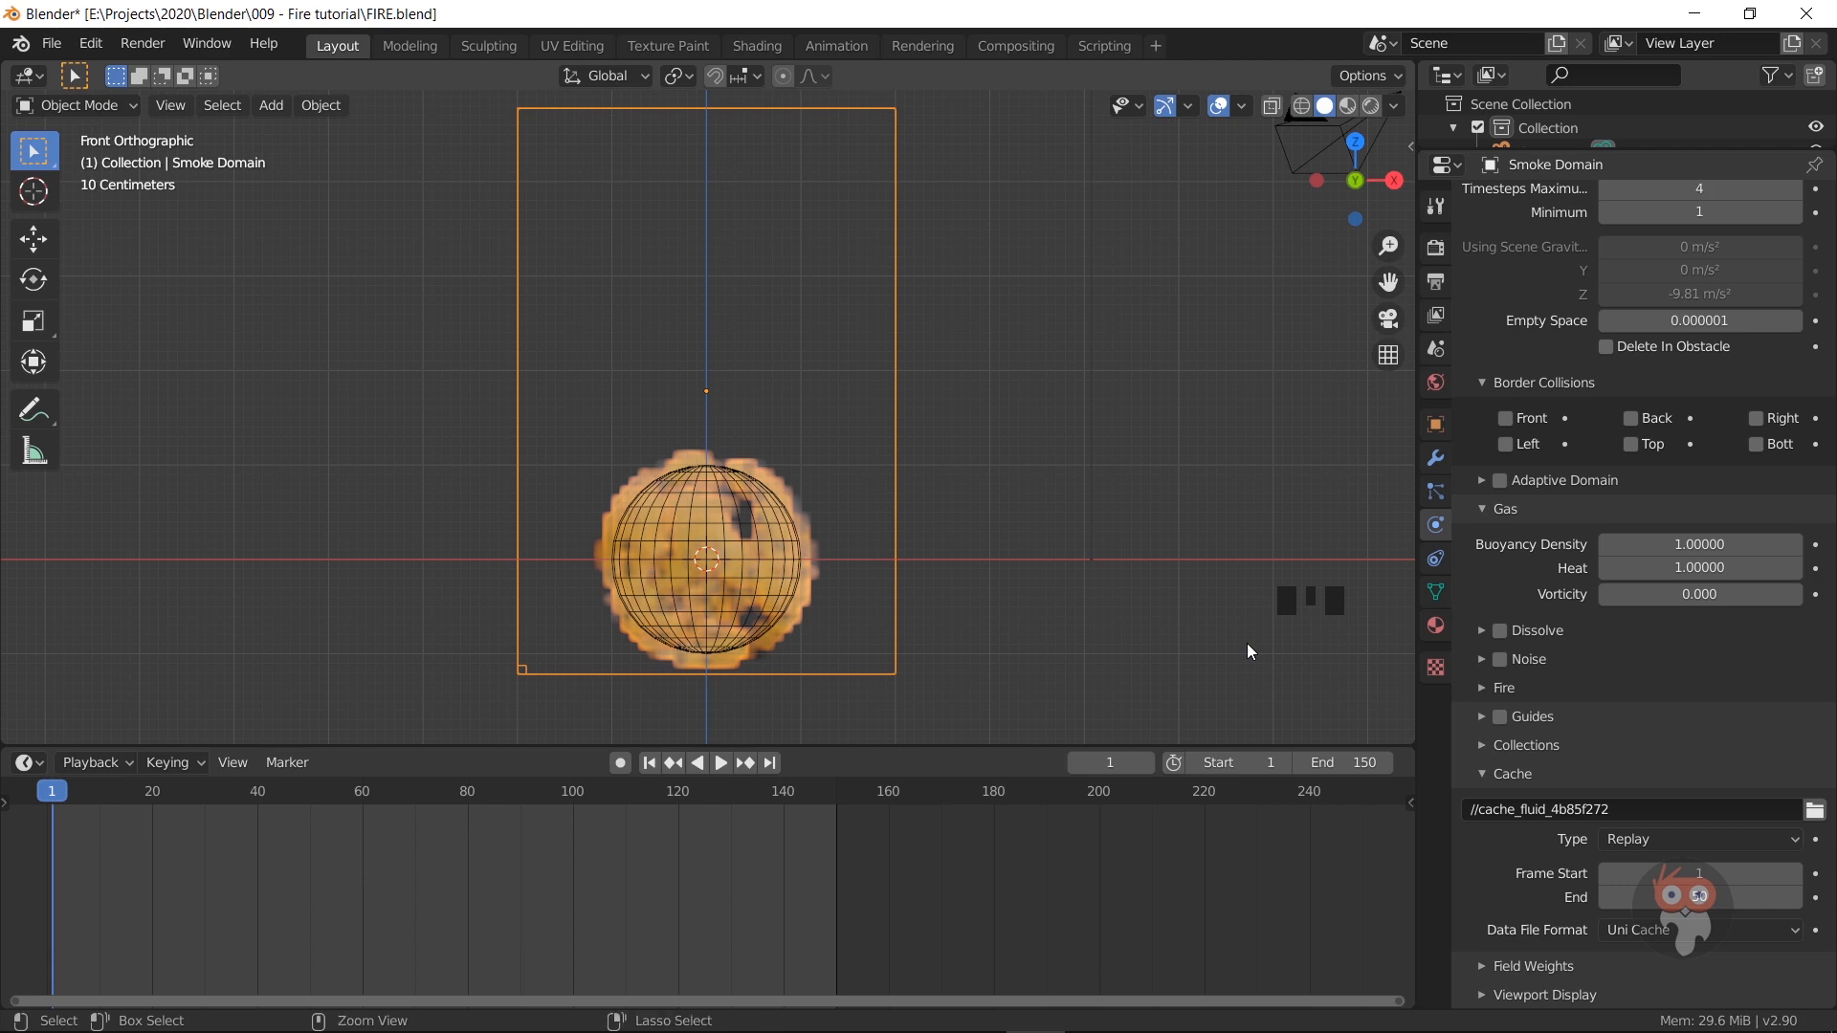
key("ctrl+s")
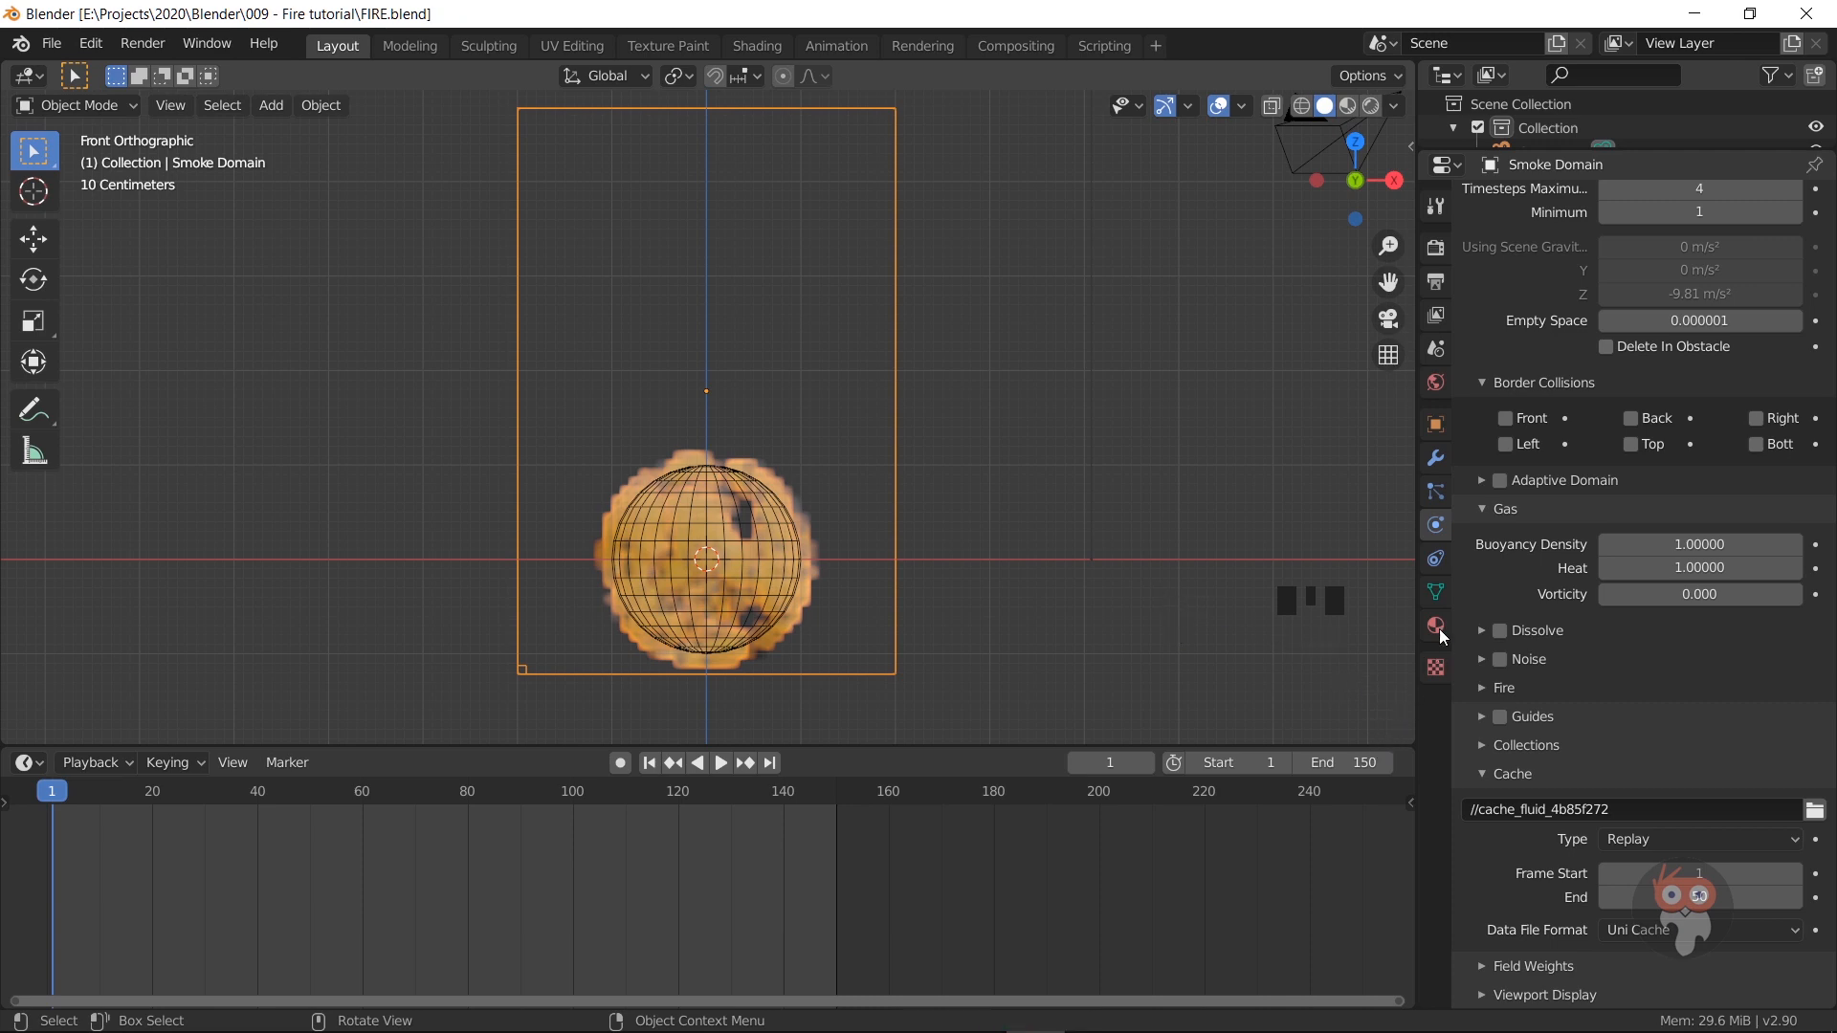
Step: Try to enable Adaptive Domain on the smoke domain and expand its Noise settings
left_click(1483, 484)
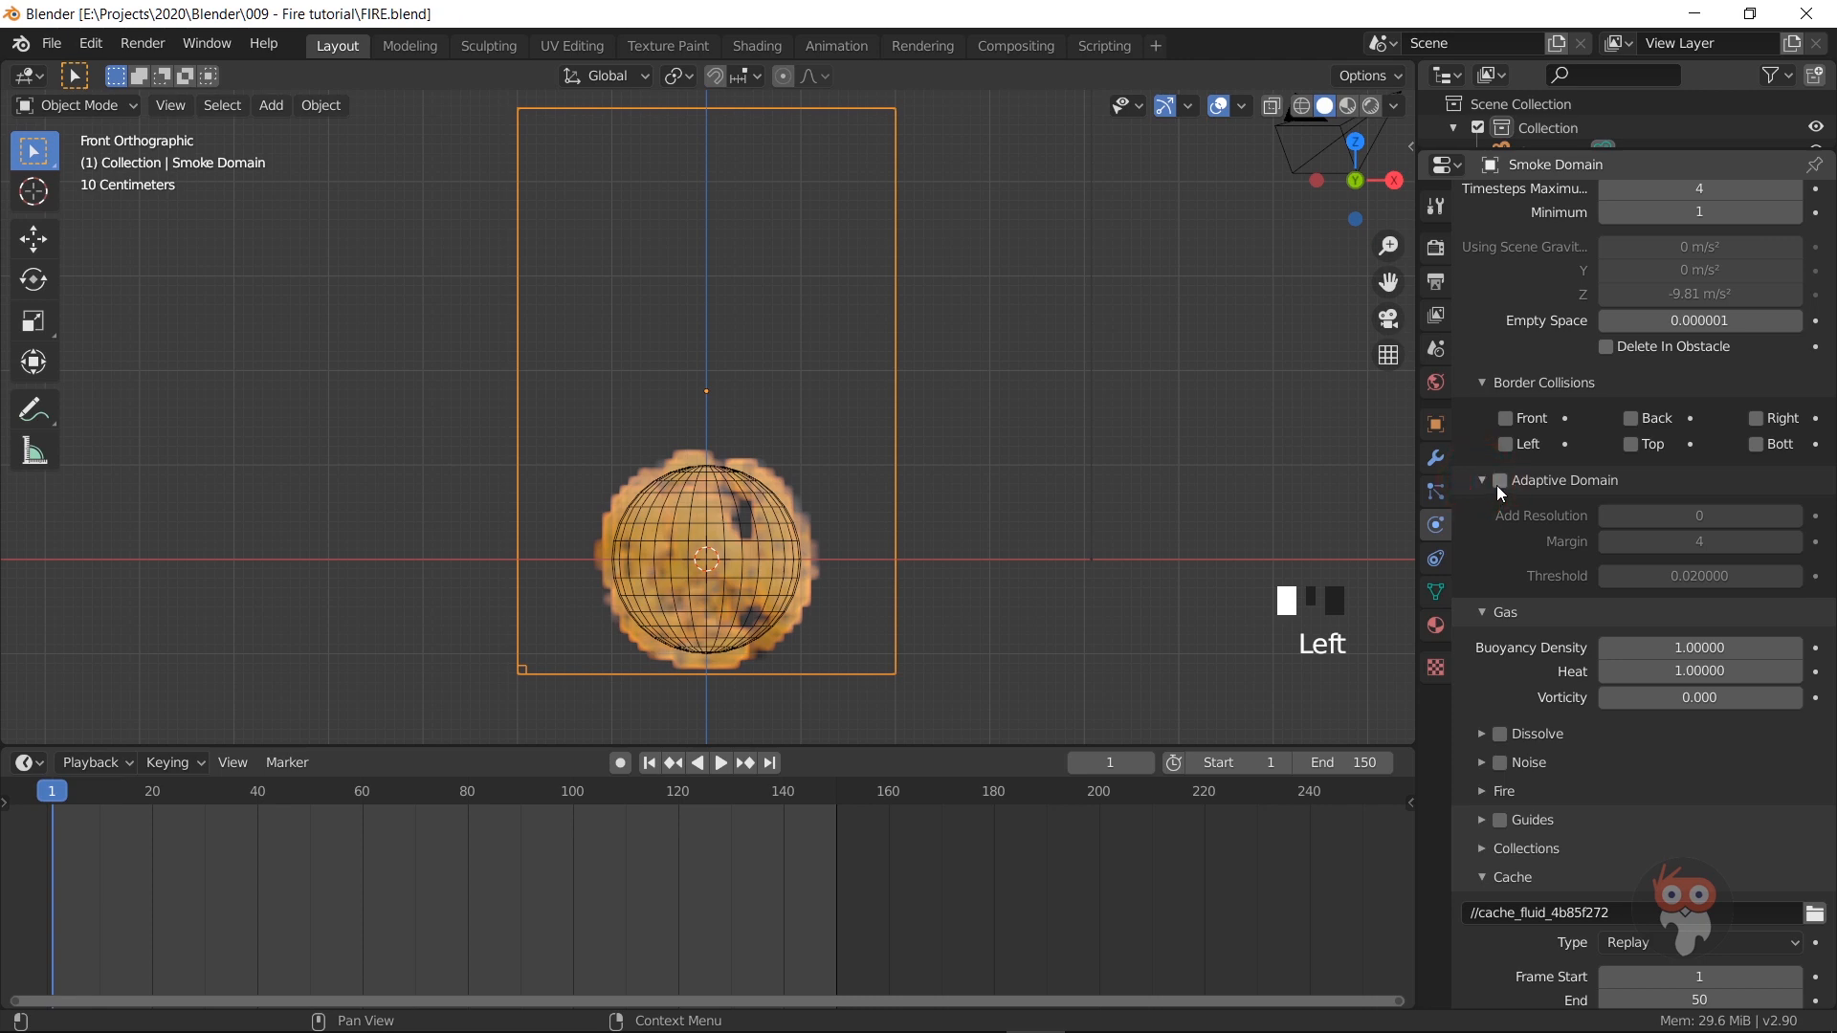
left_click(1499, 481)
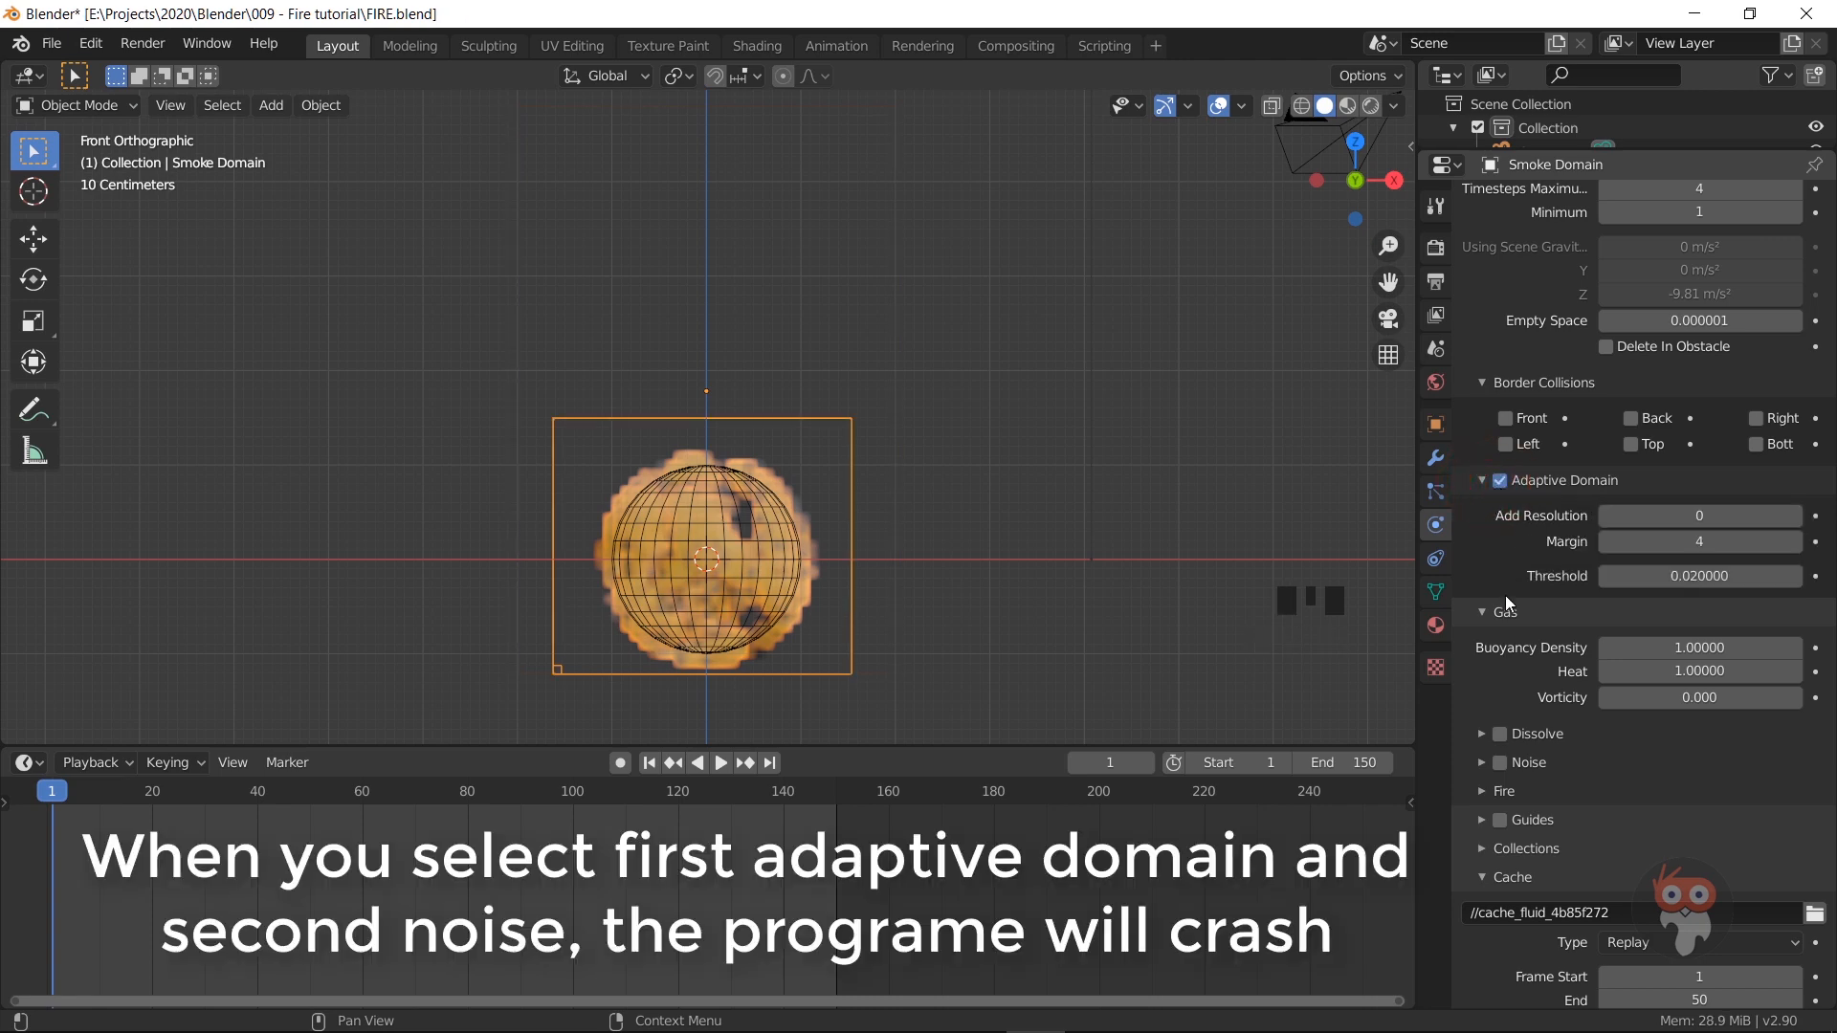
left_click(1481, 763)
scroll(1485, 755, "down", 5)
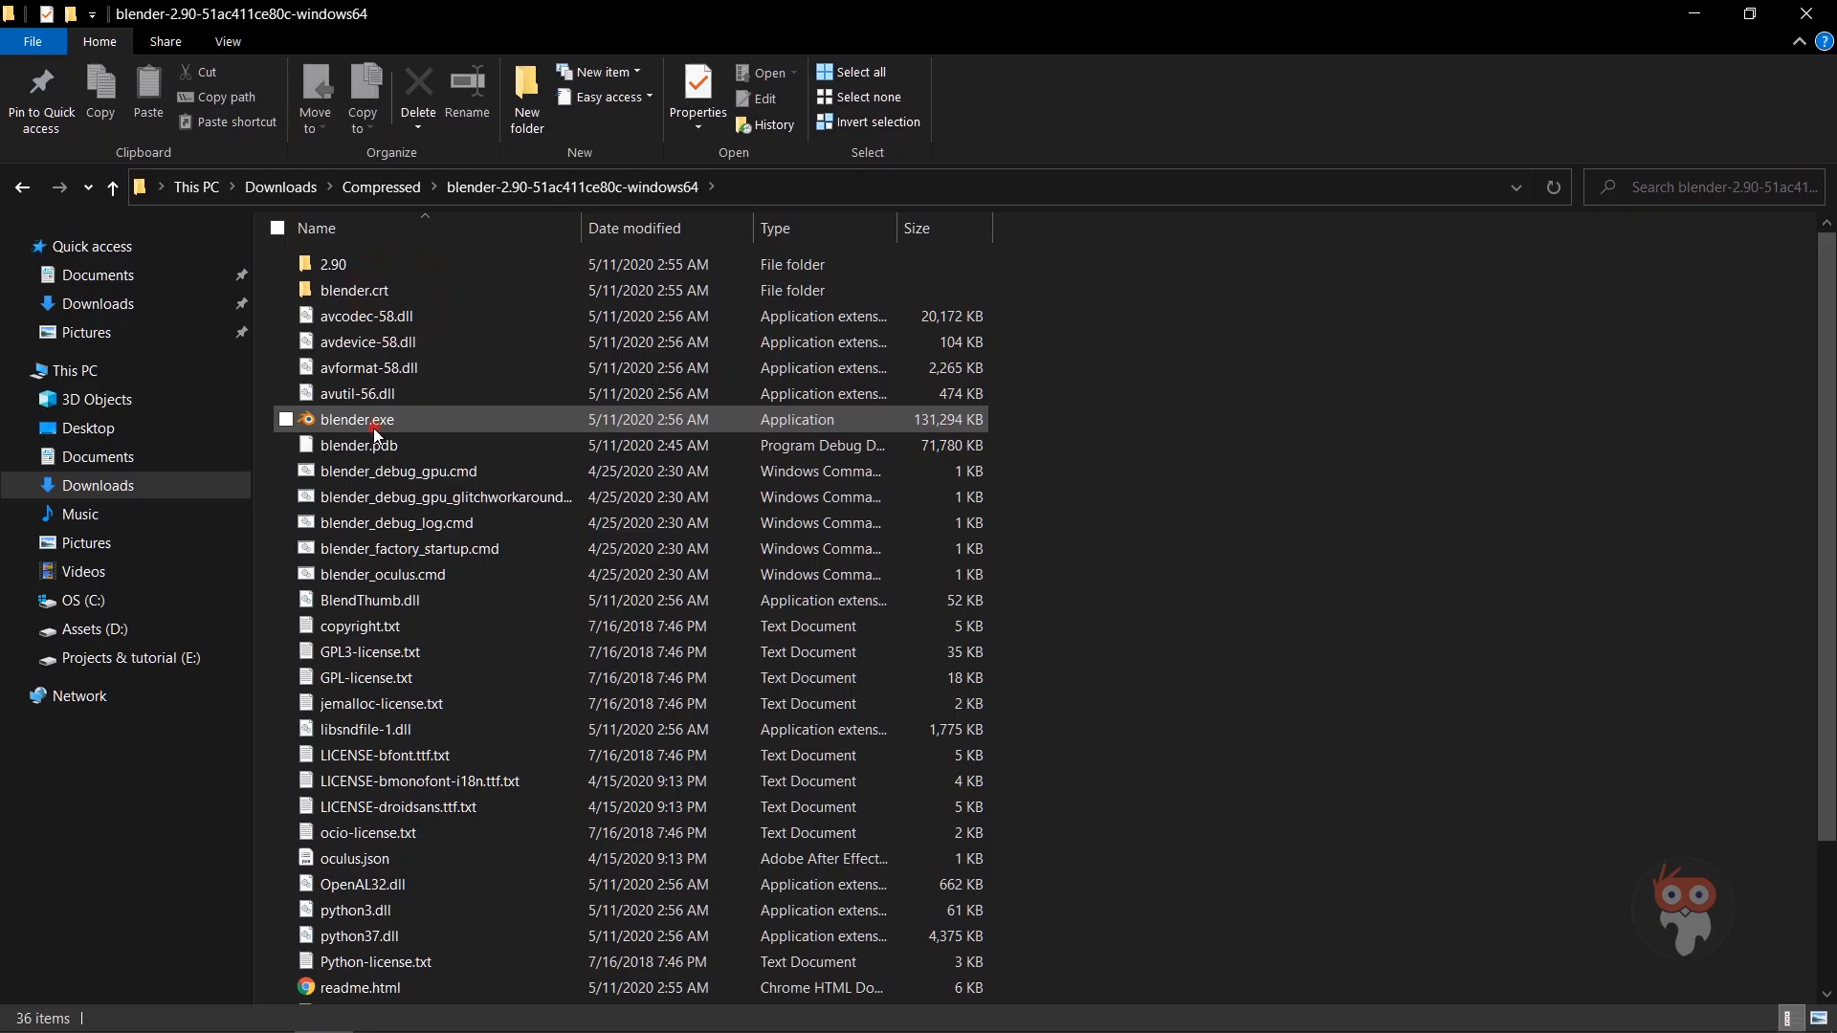
Step: Launch Blender again from blender.exe and reopen the recent file FIRE.blend
double_click(373, 421)
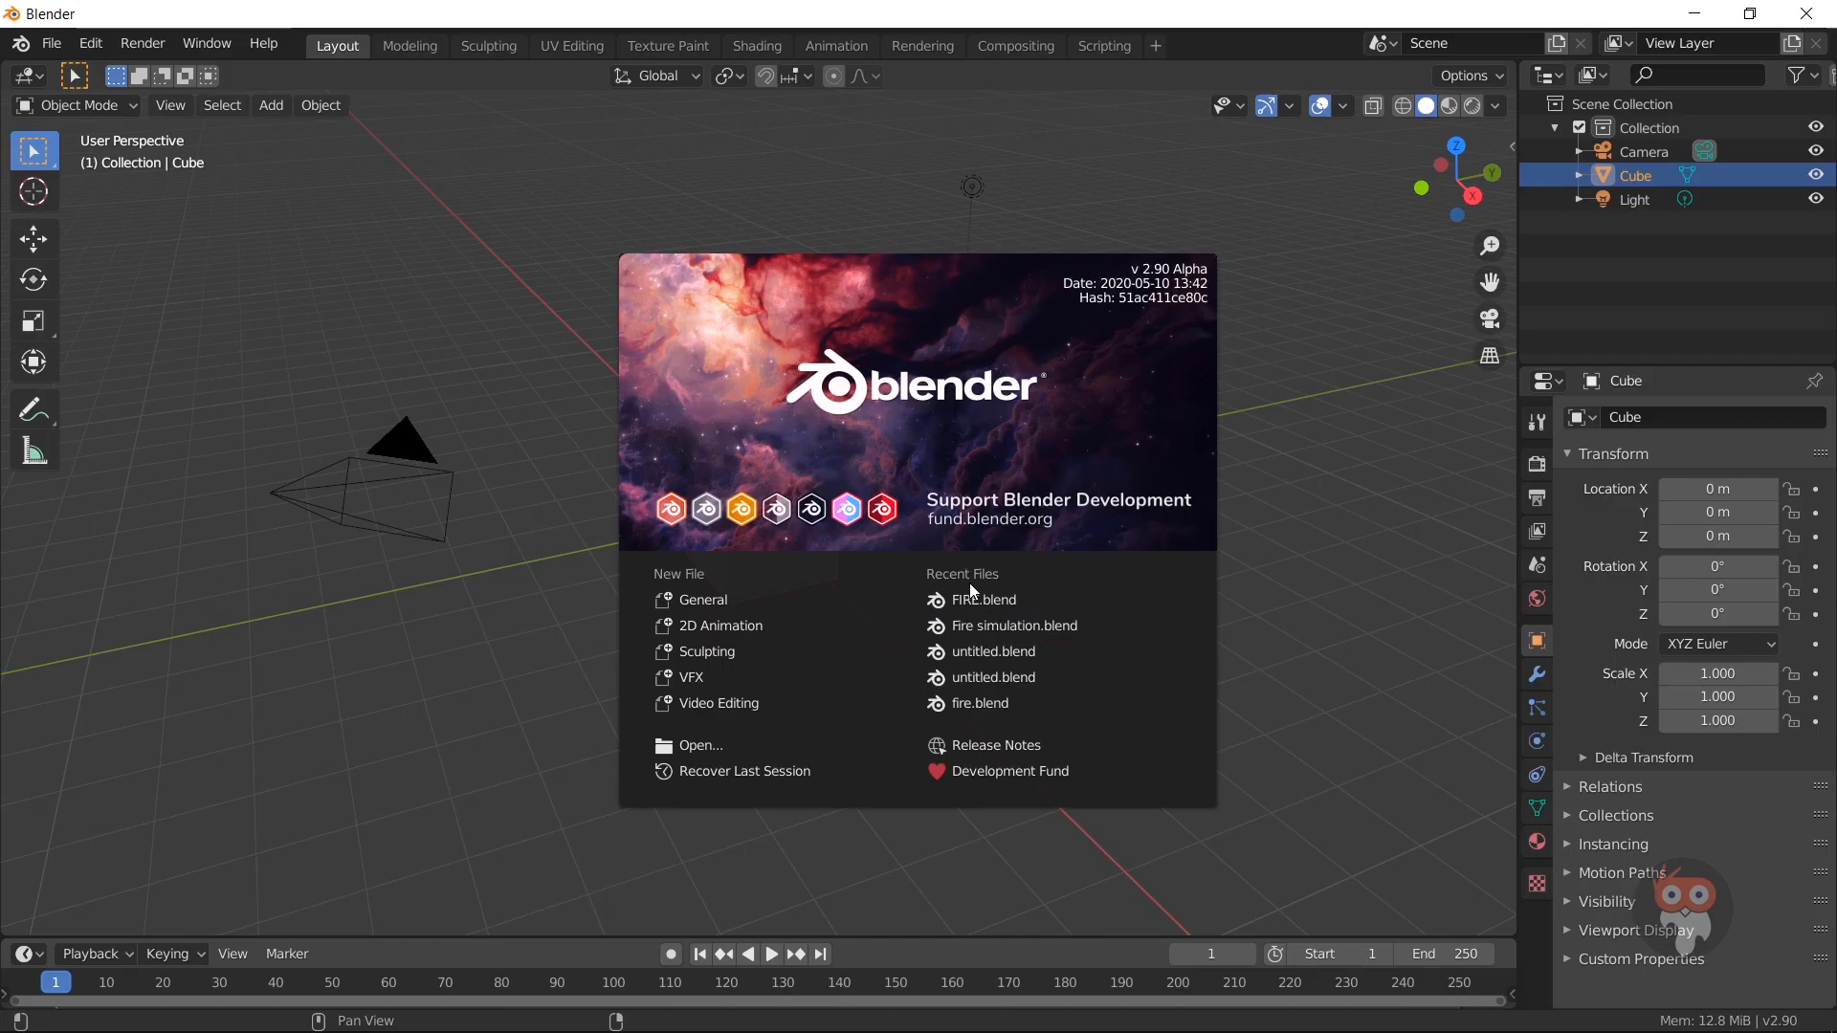
left_click(975, 603)
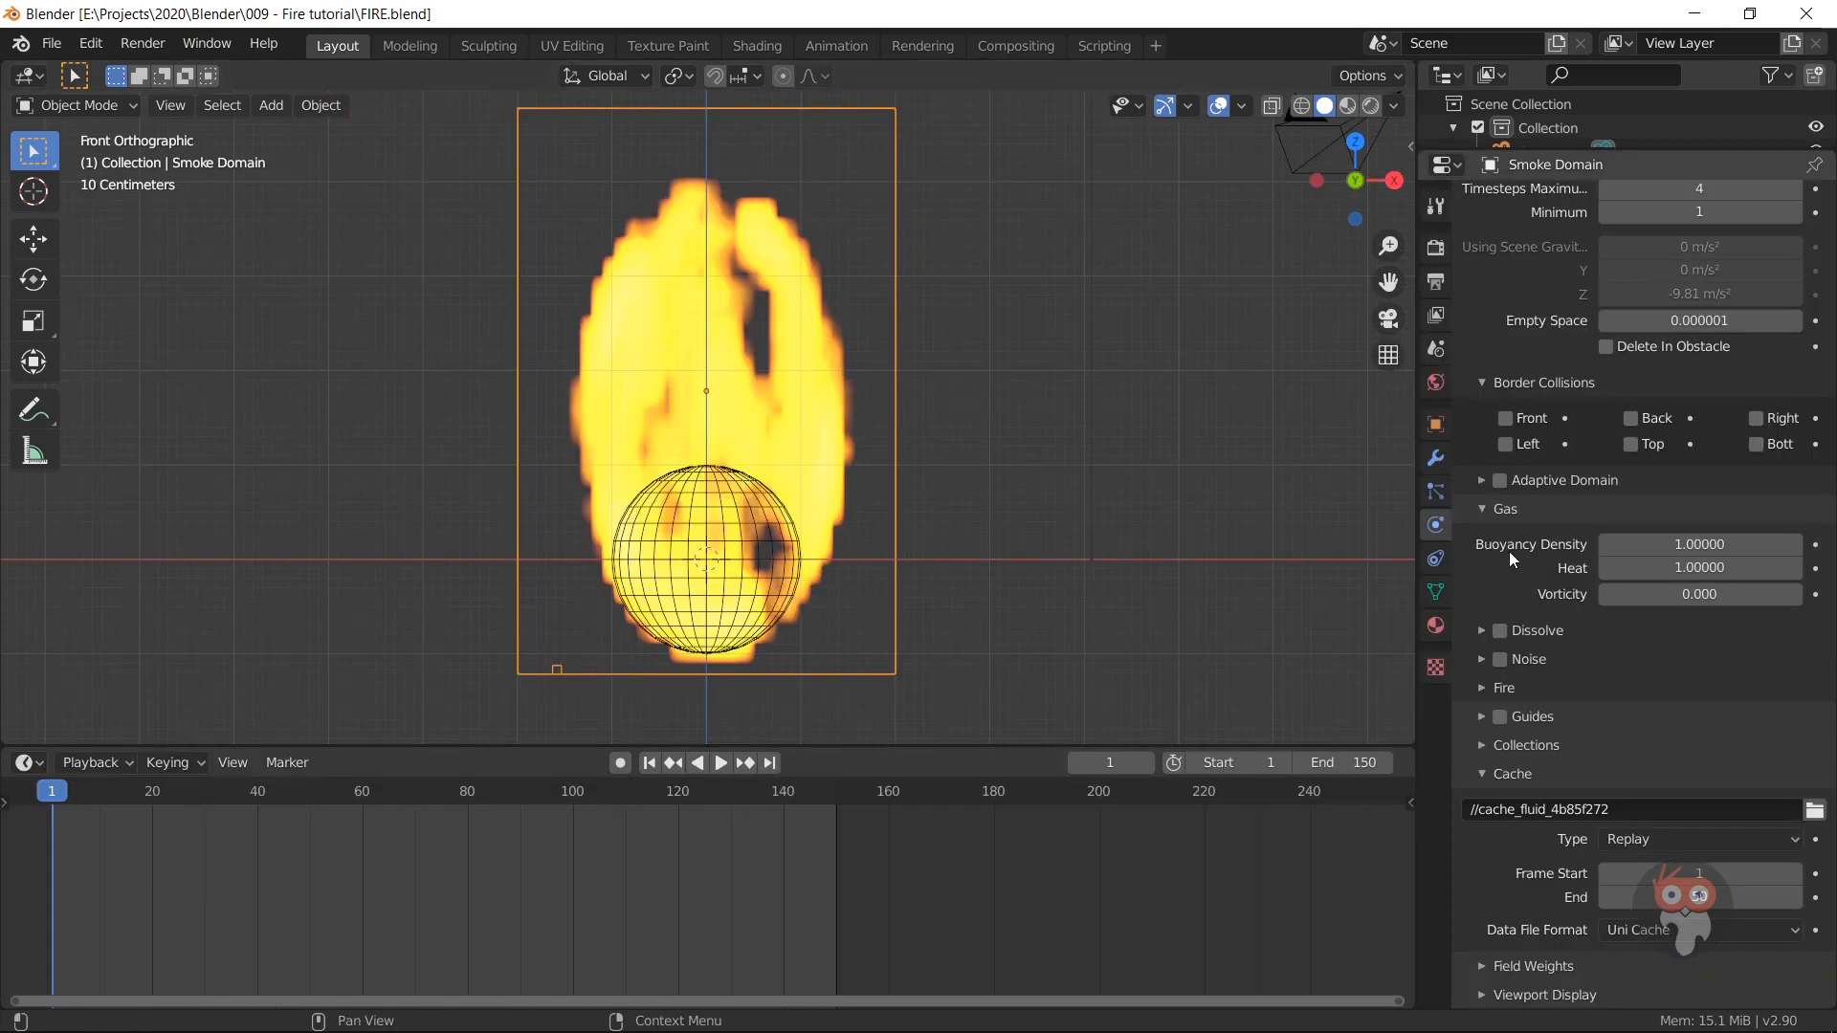
Step: Re-enter 64 as the smoke domain's resolution divisions
scroll(1508, 551, "up", 8)
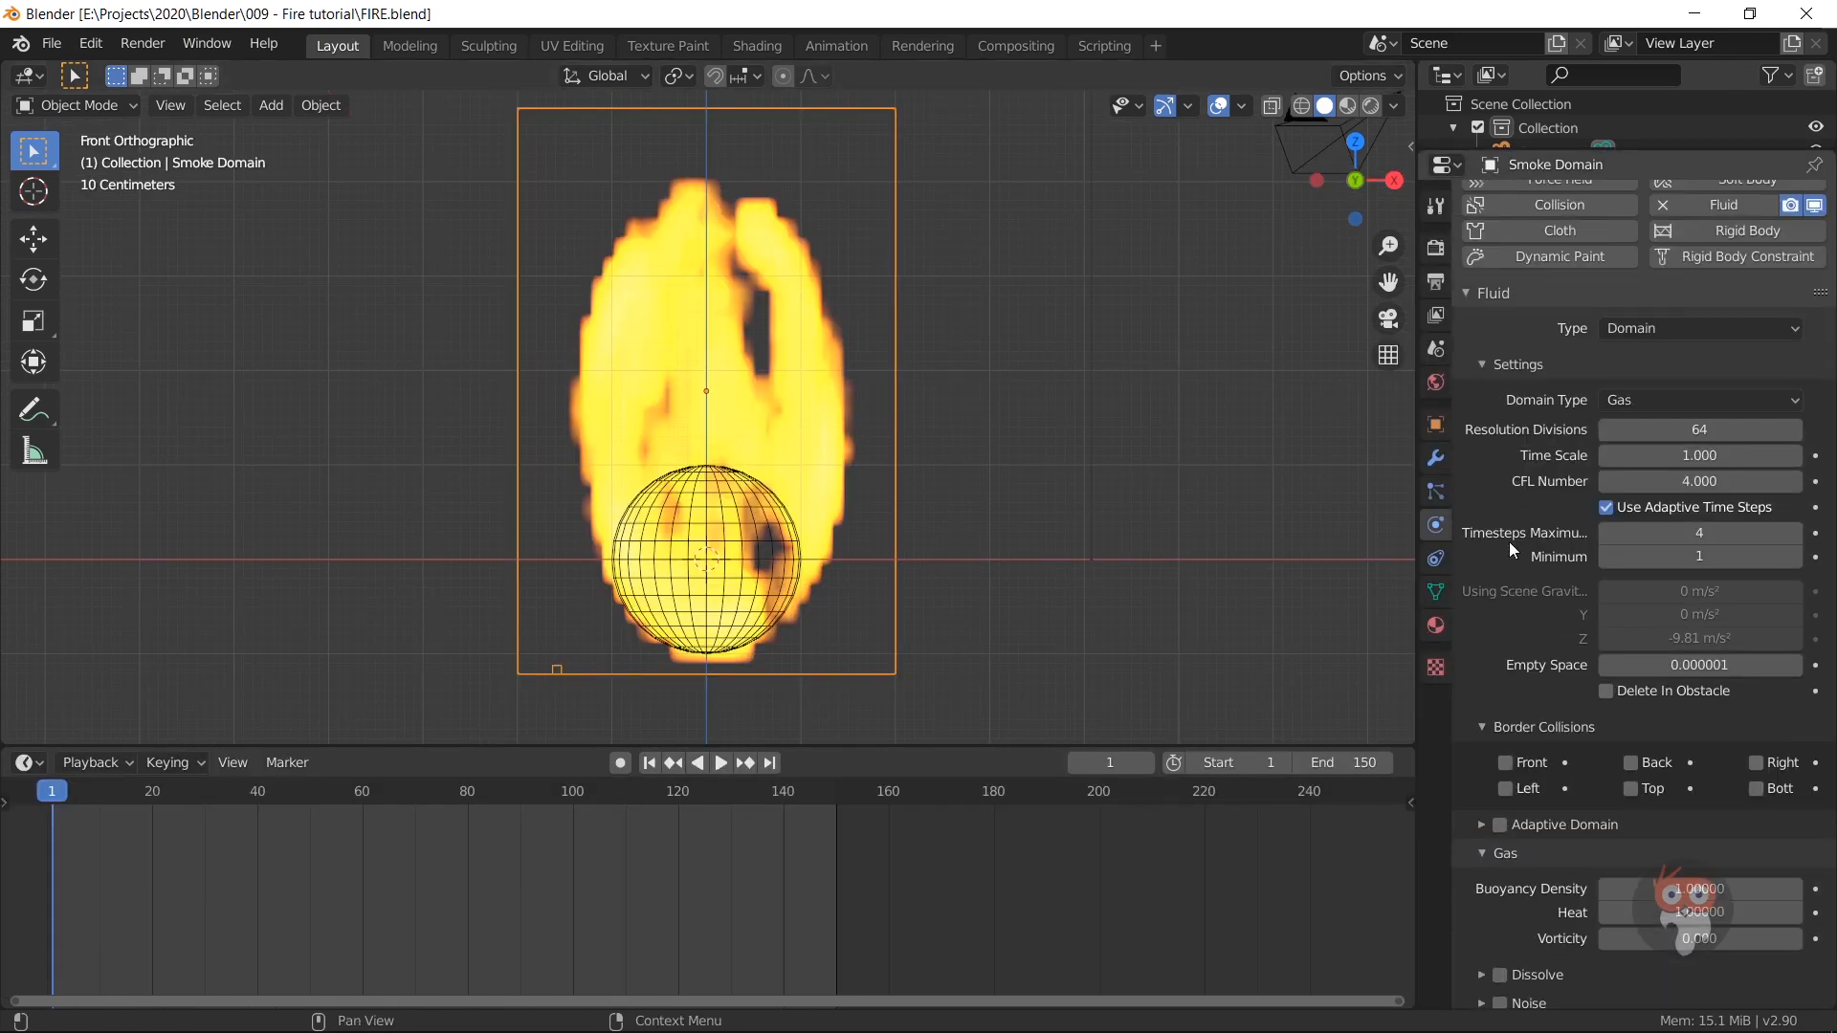
scroll(1509, 545, "down", 8)
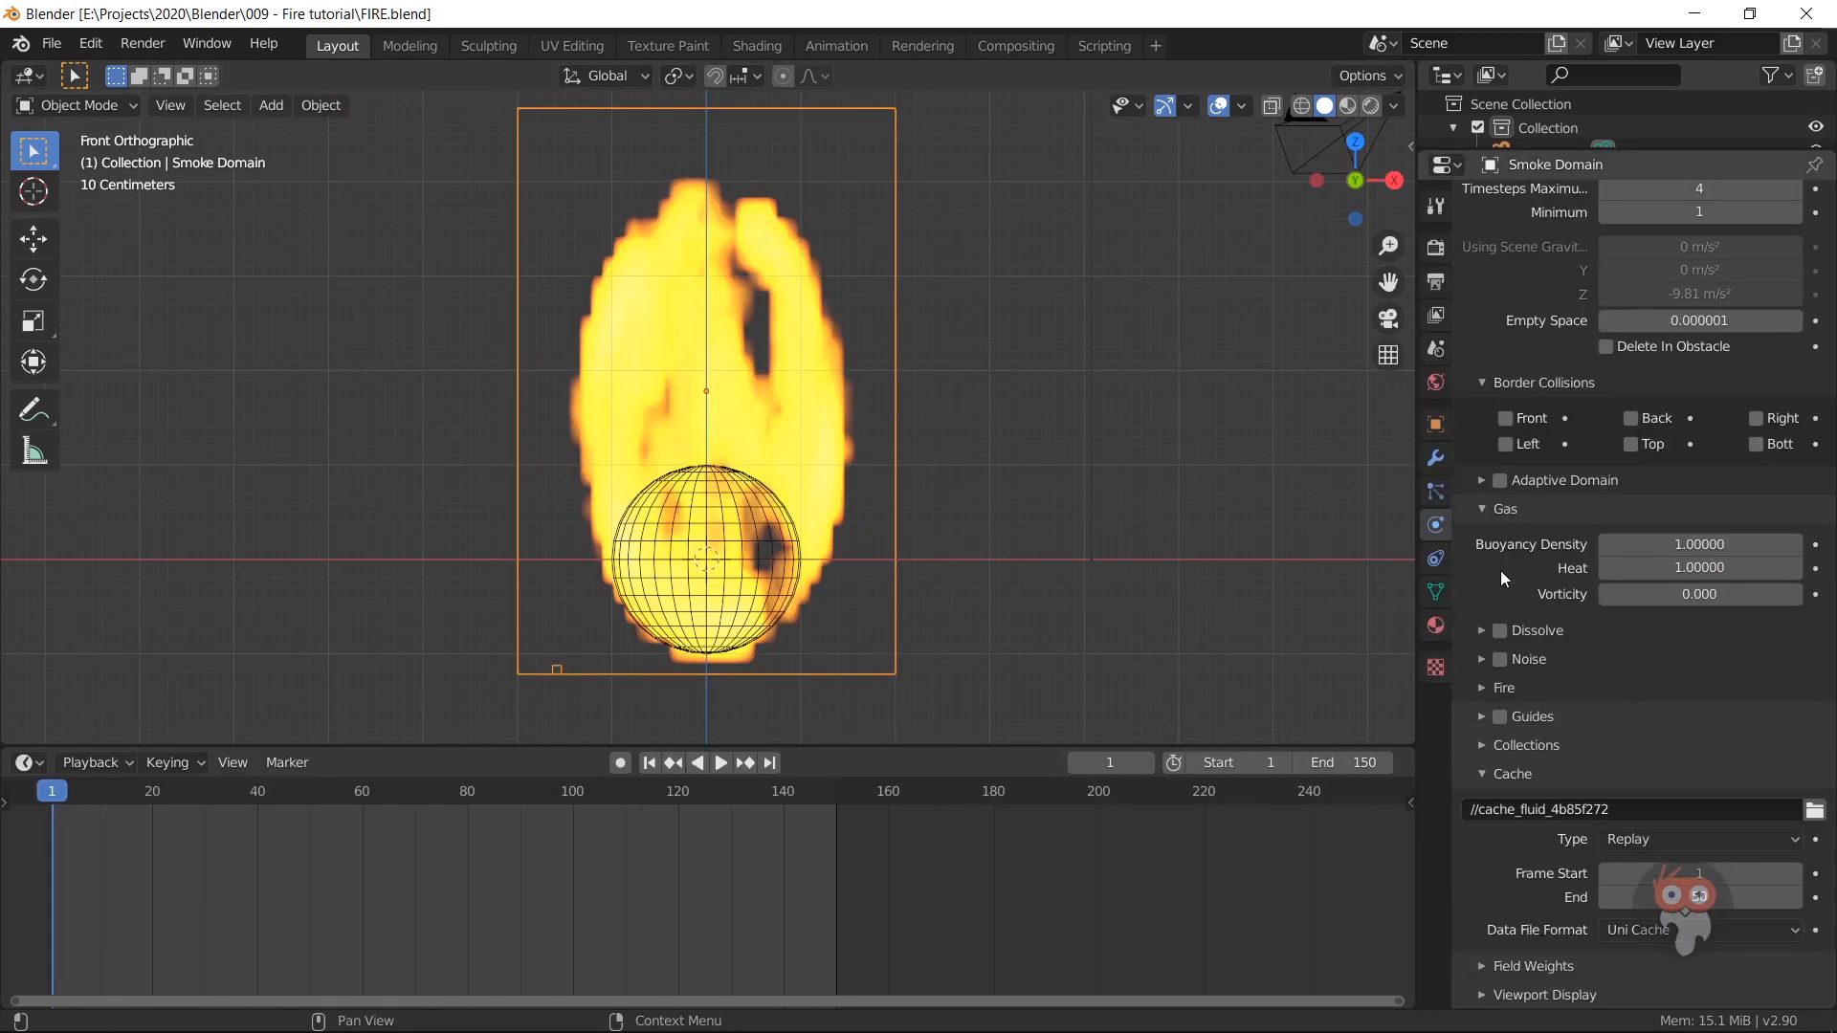
scroll(1498, 571, "up", 1)
scroll(1510, 559, "up", 4)
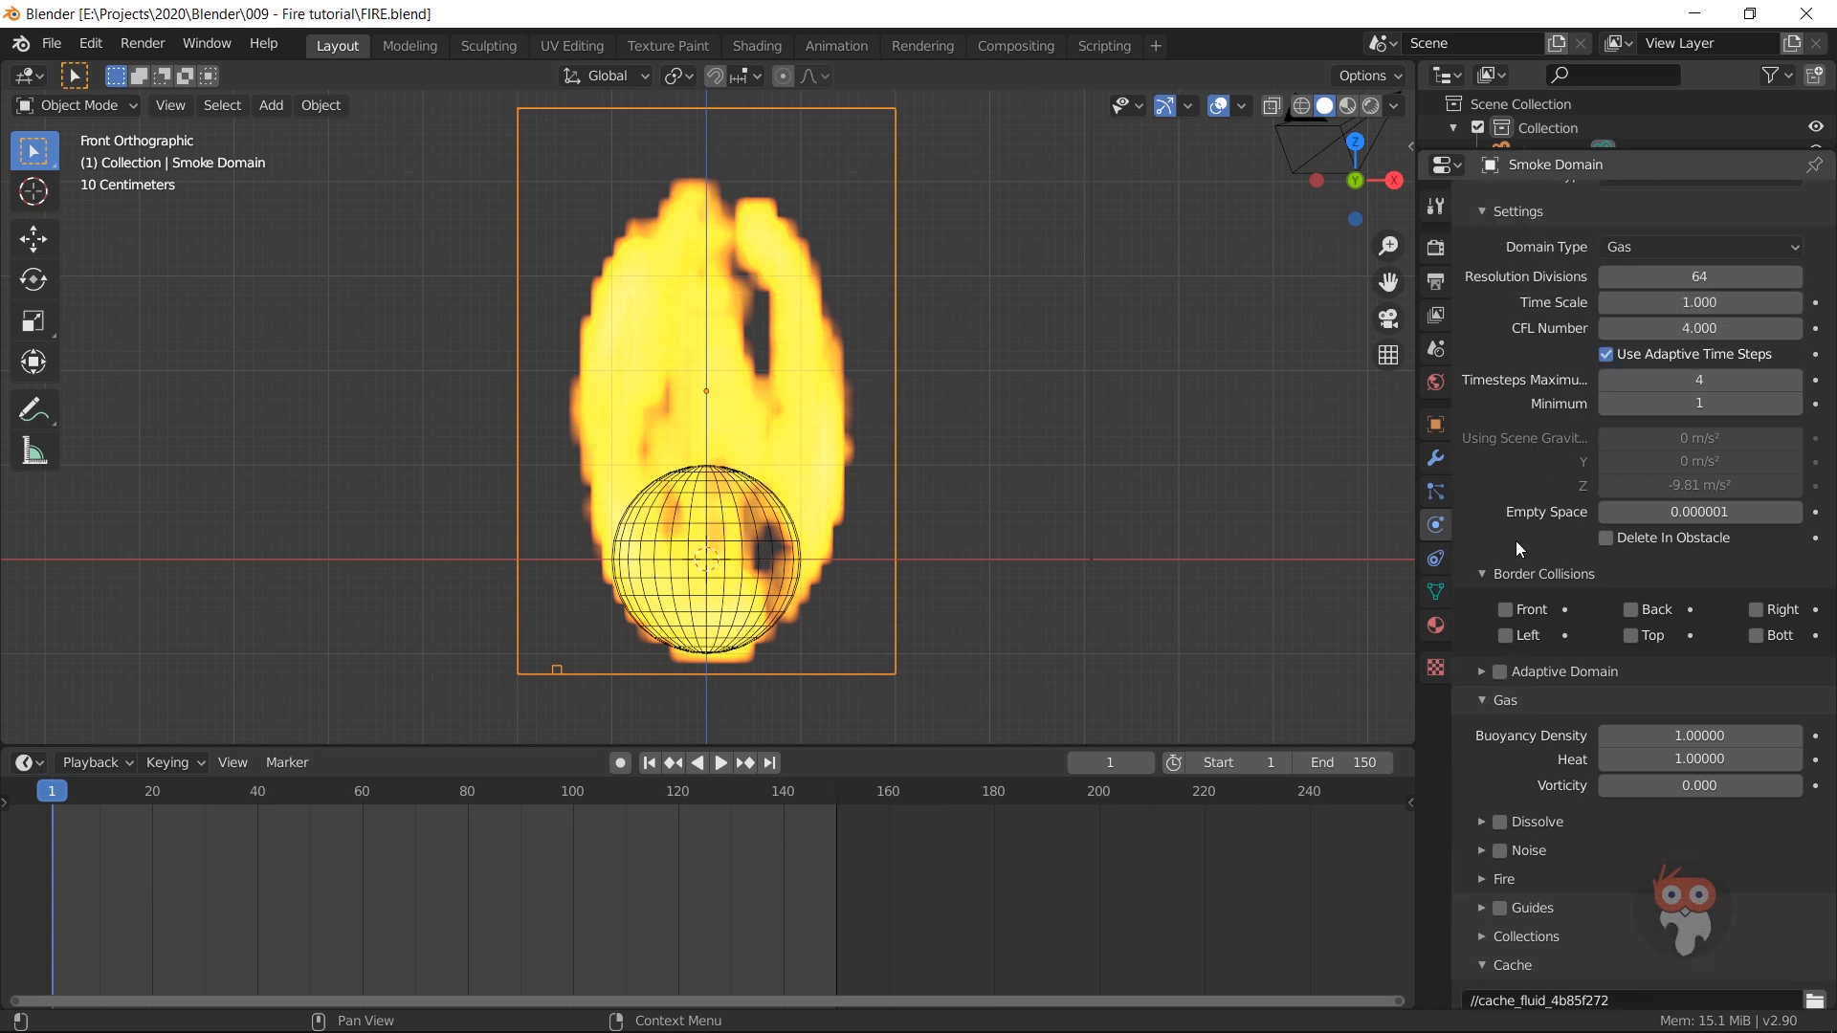
left_click(1651, 285)
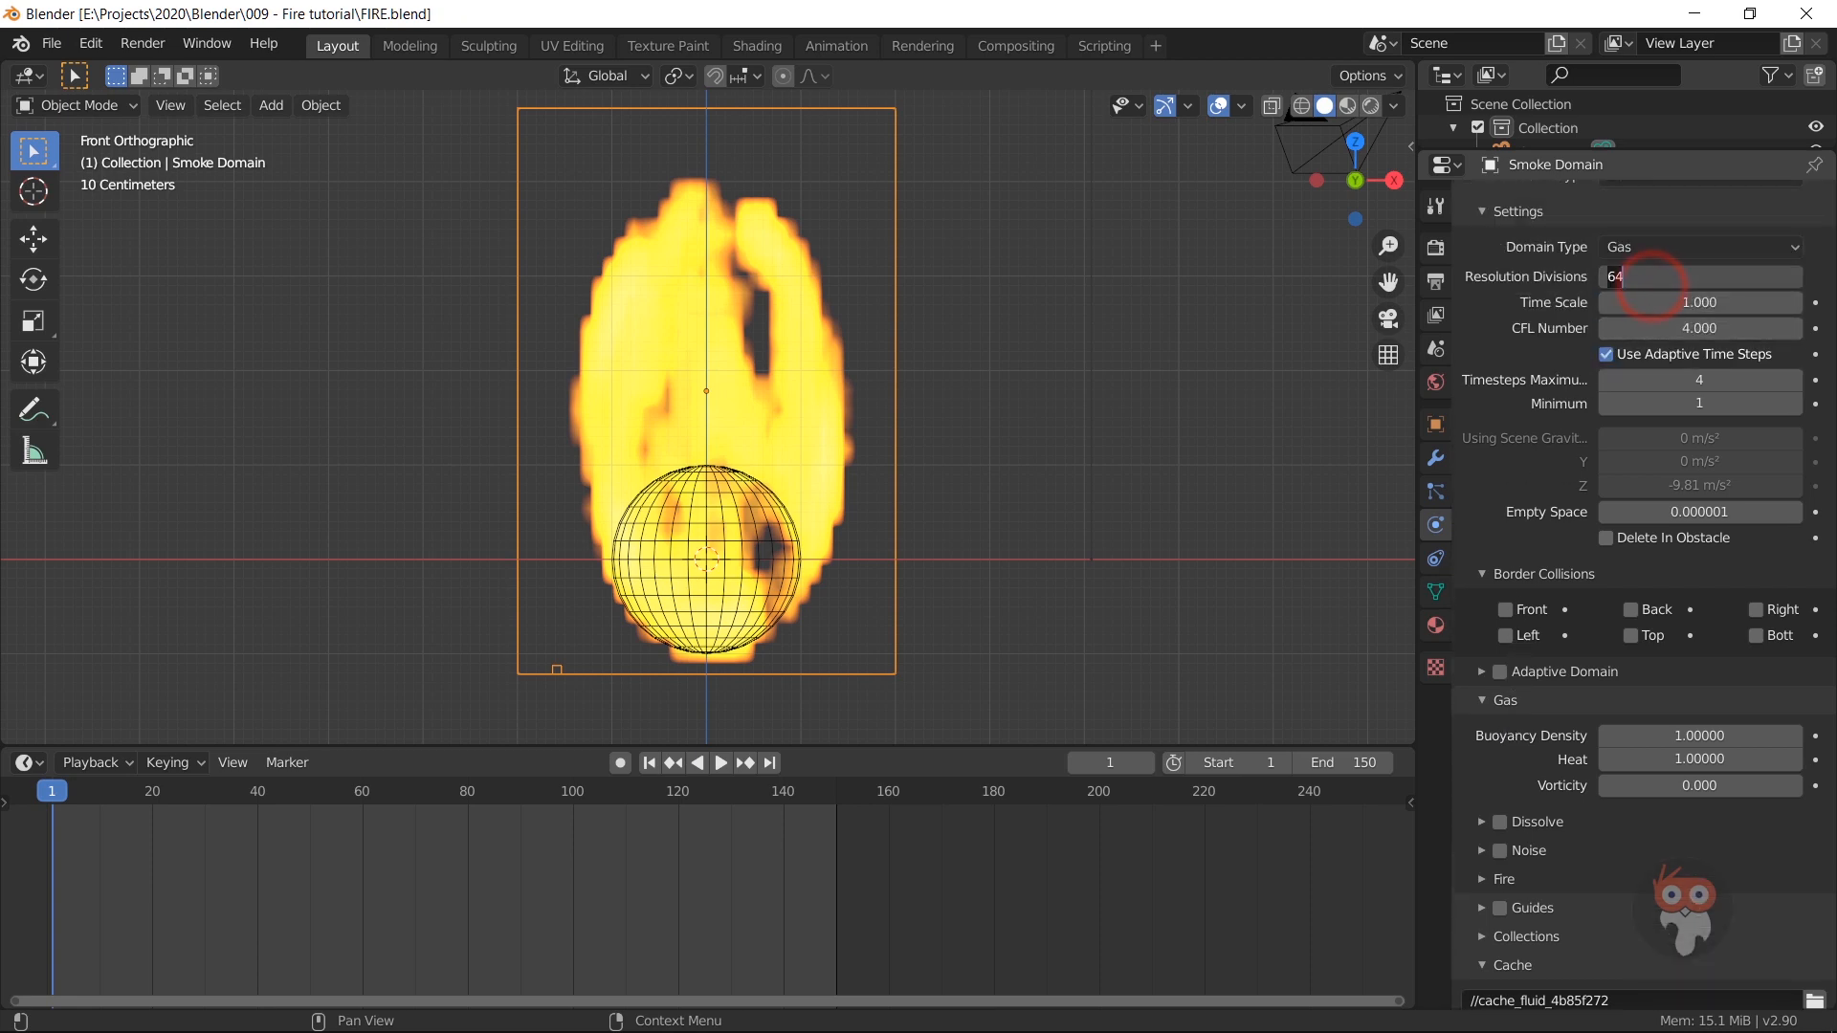
type("128")
key("Return")
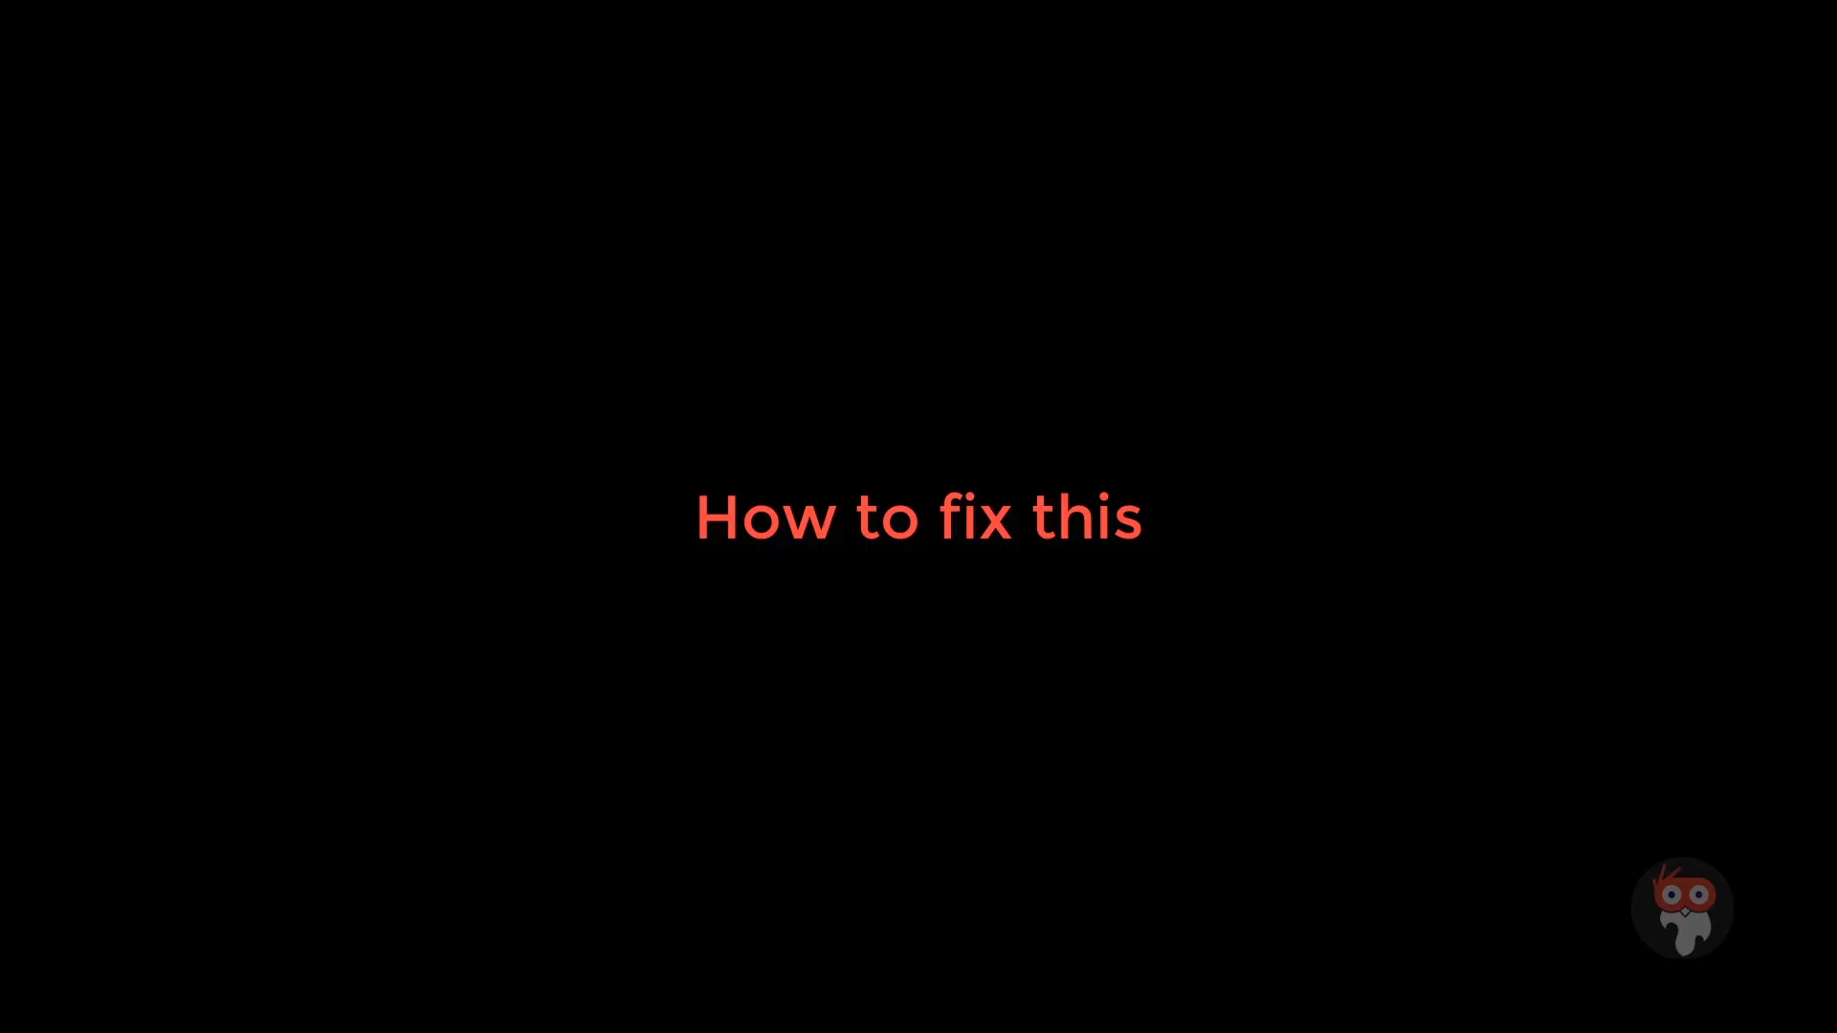
scroll(1533, 720, "down", 1)
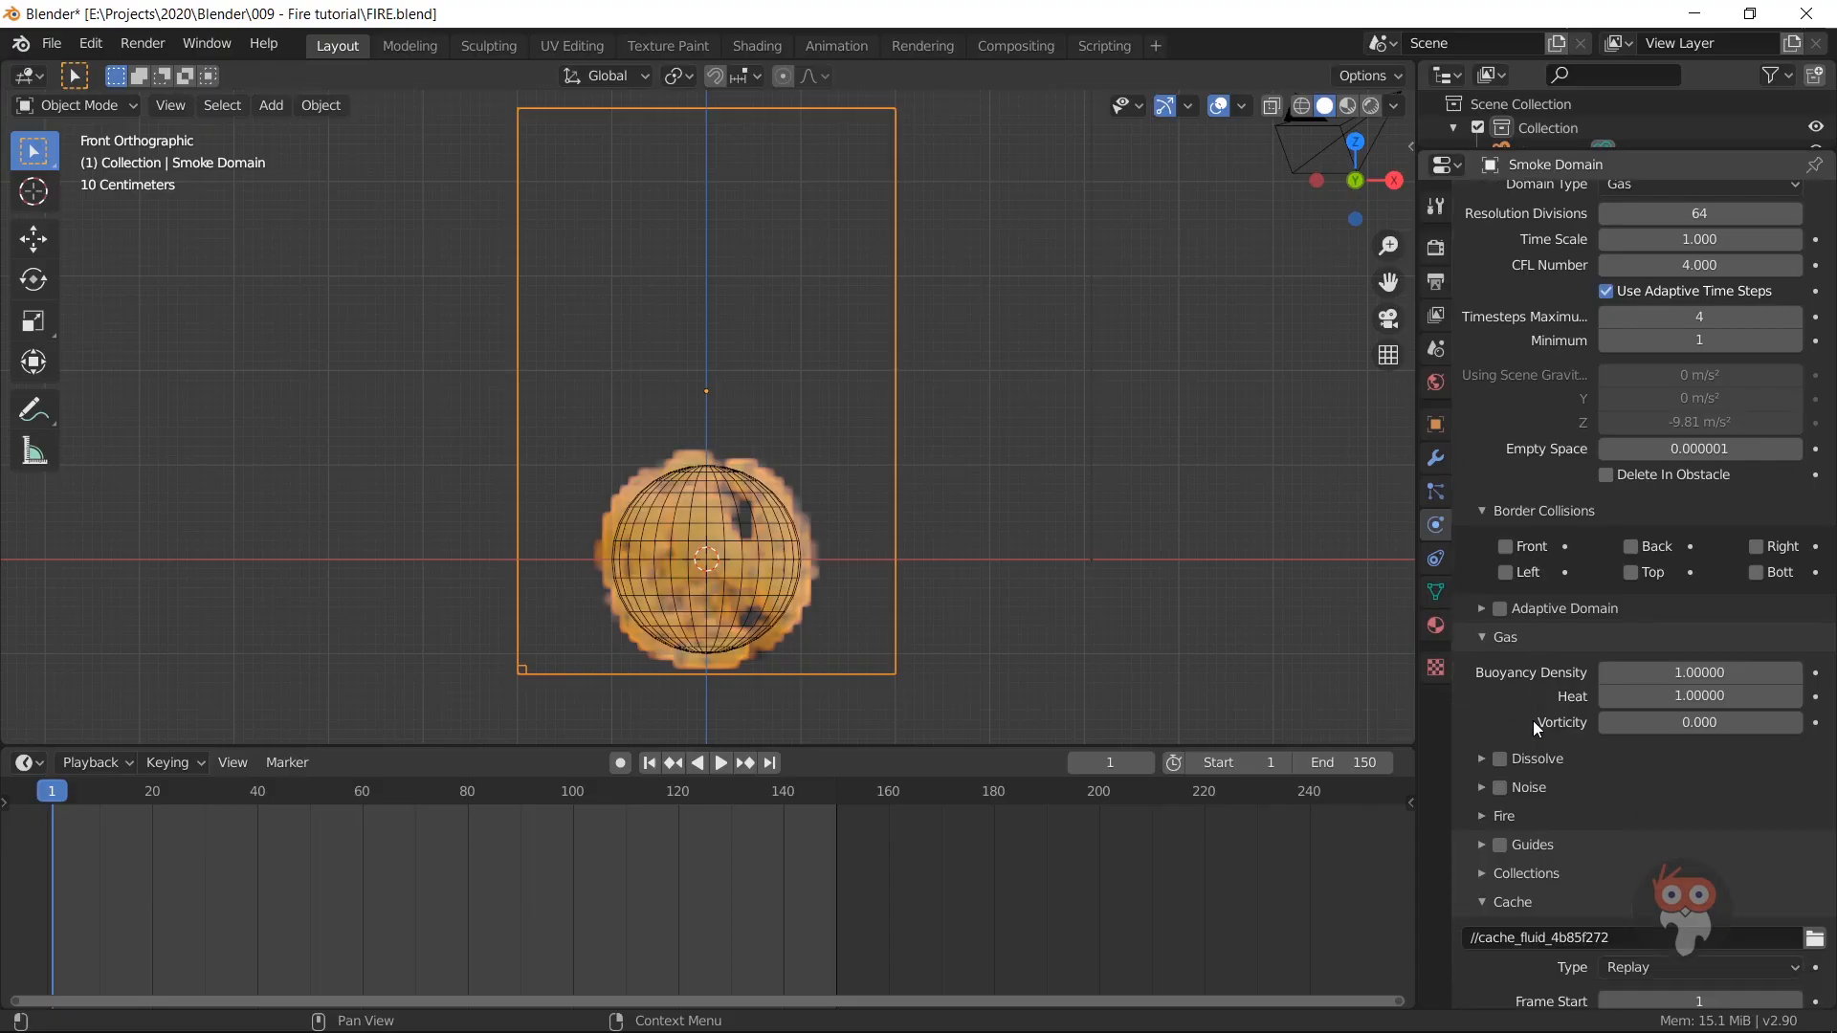
Step: Enable Noise and after it Adaptive Domain on the smoke domain, and save the project file
left_click(1481, 796)
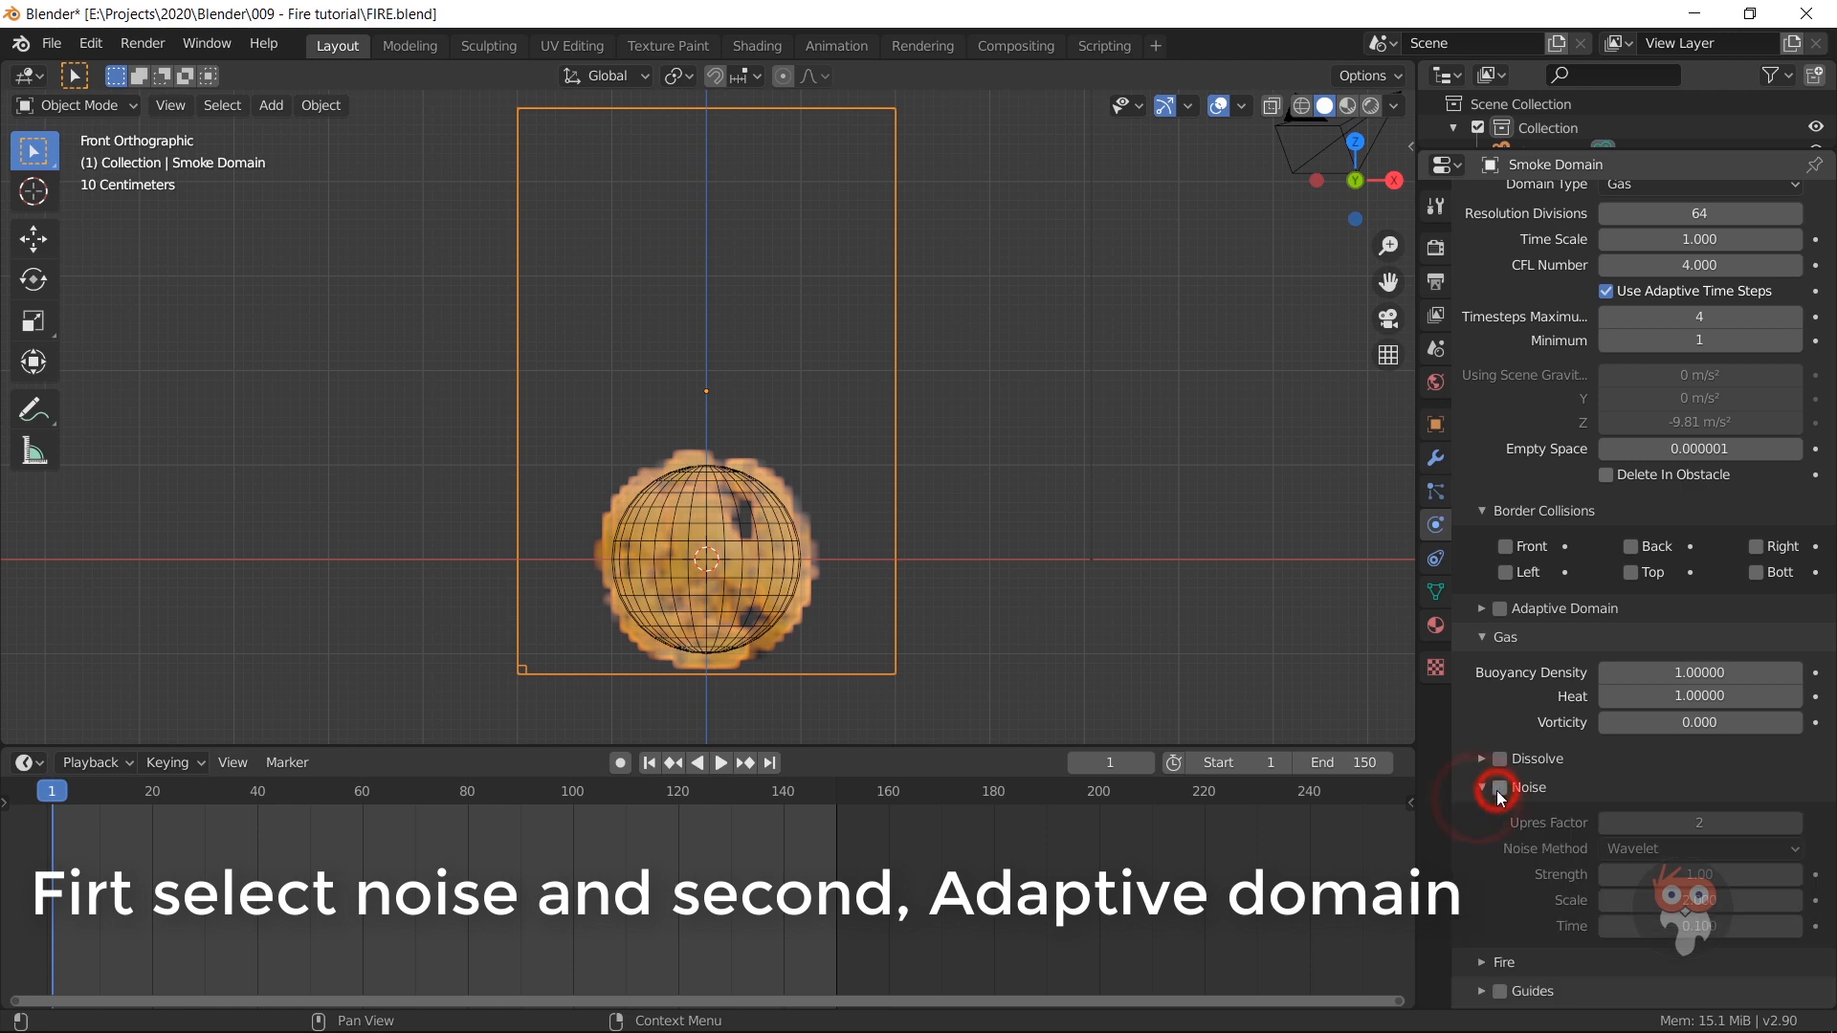
left_click(1498, 787)
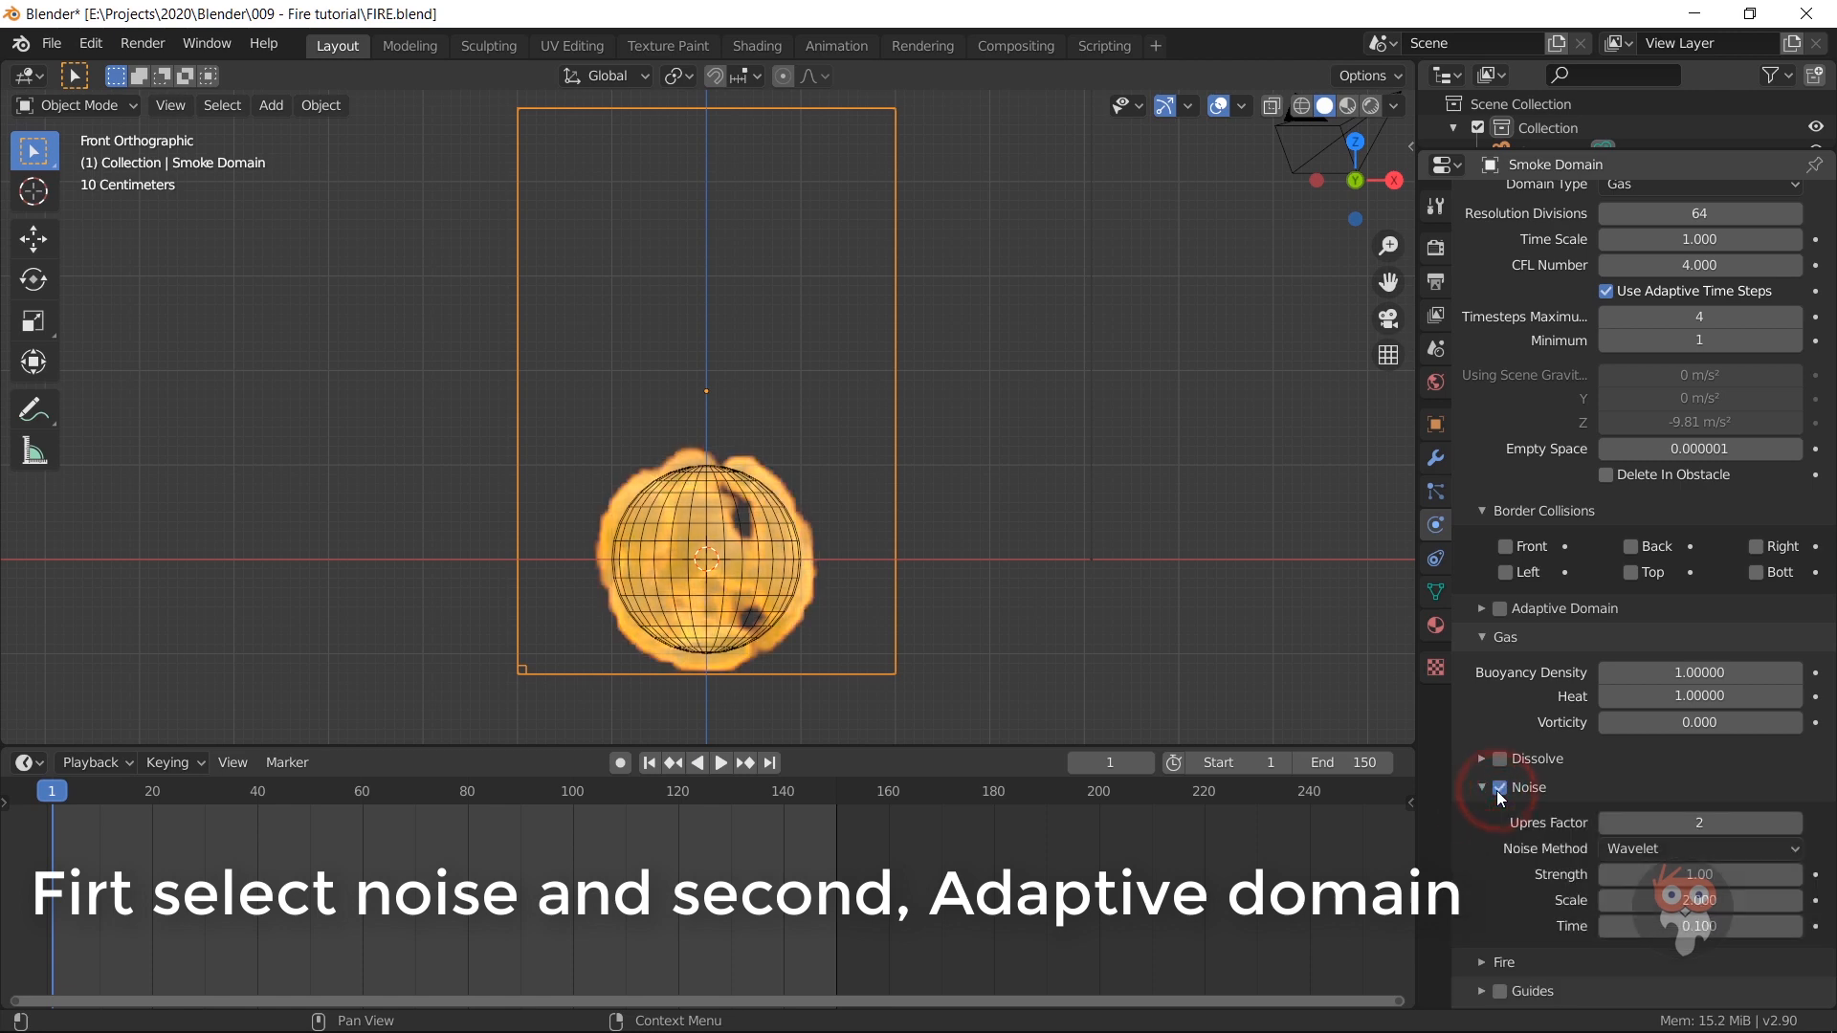
left_click(1498, 617)
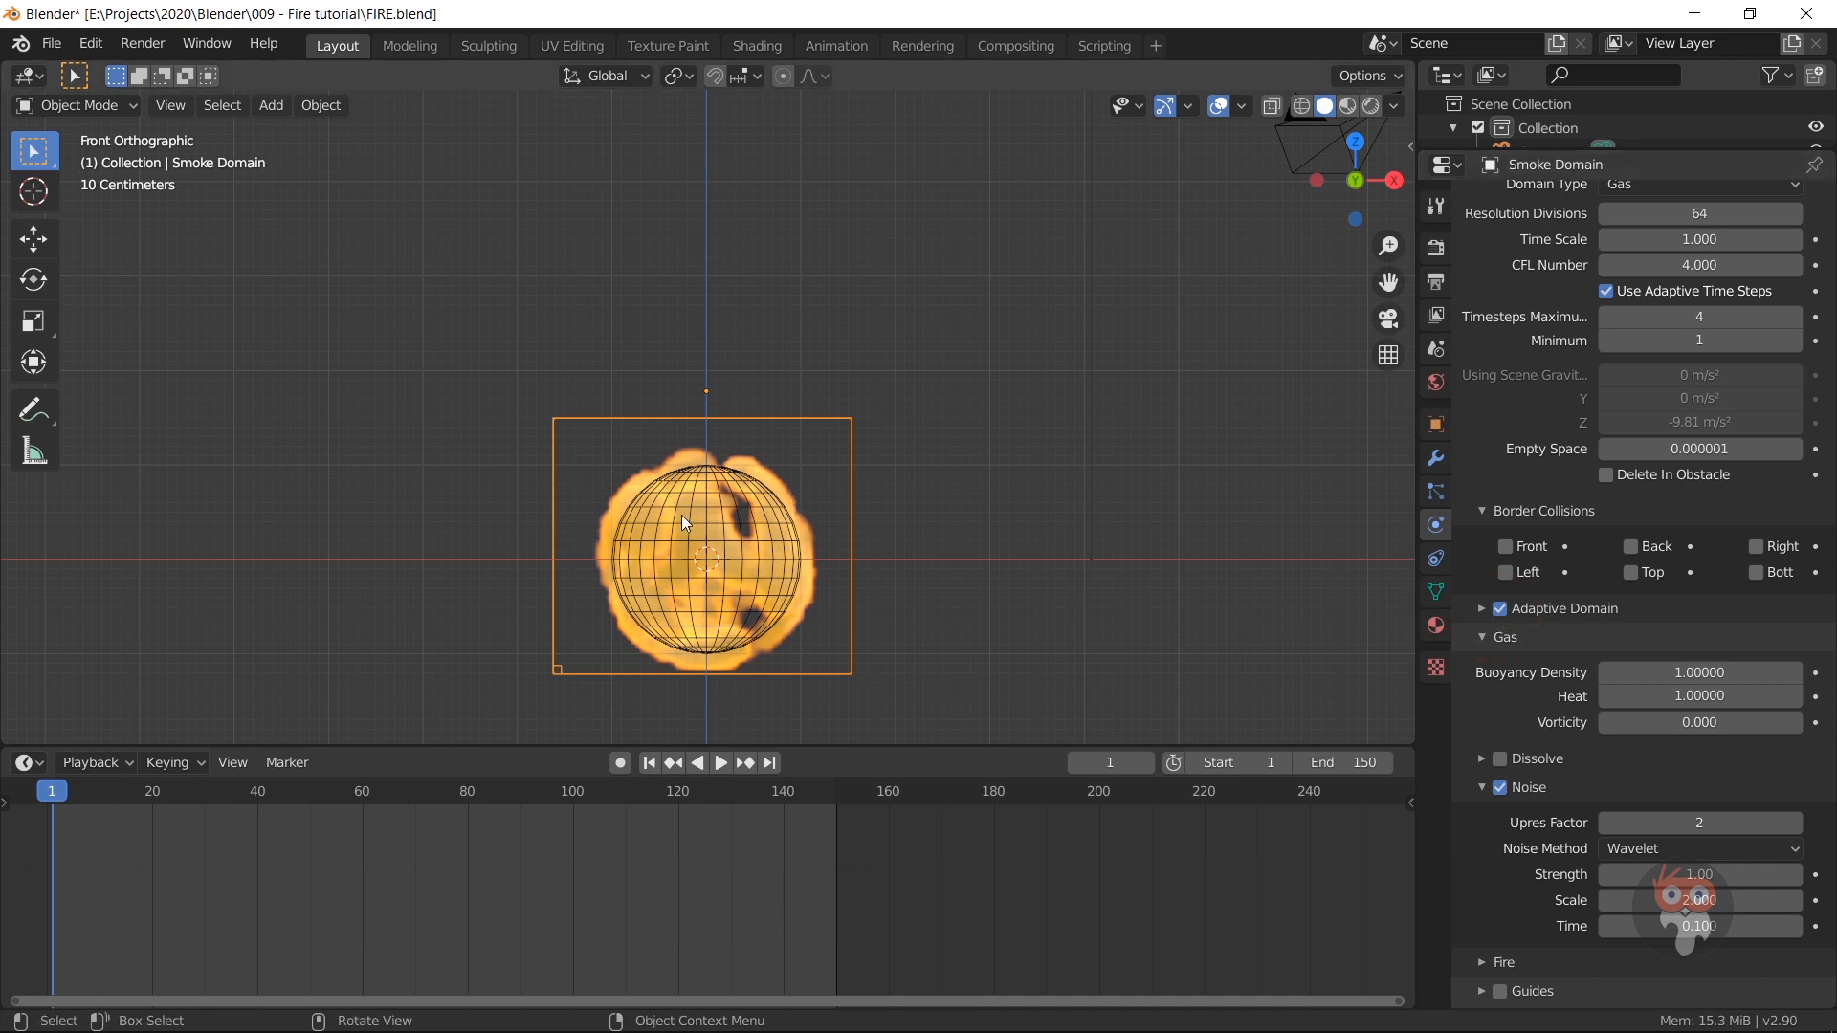
scroll(752, 539, "down", 3)
scroll(781, 525, "up", 2)
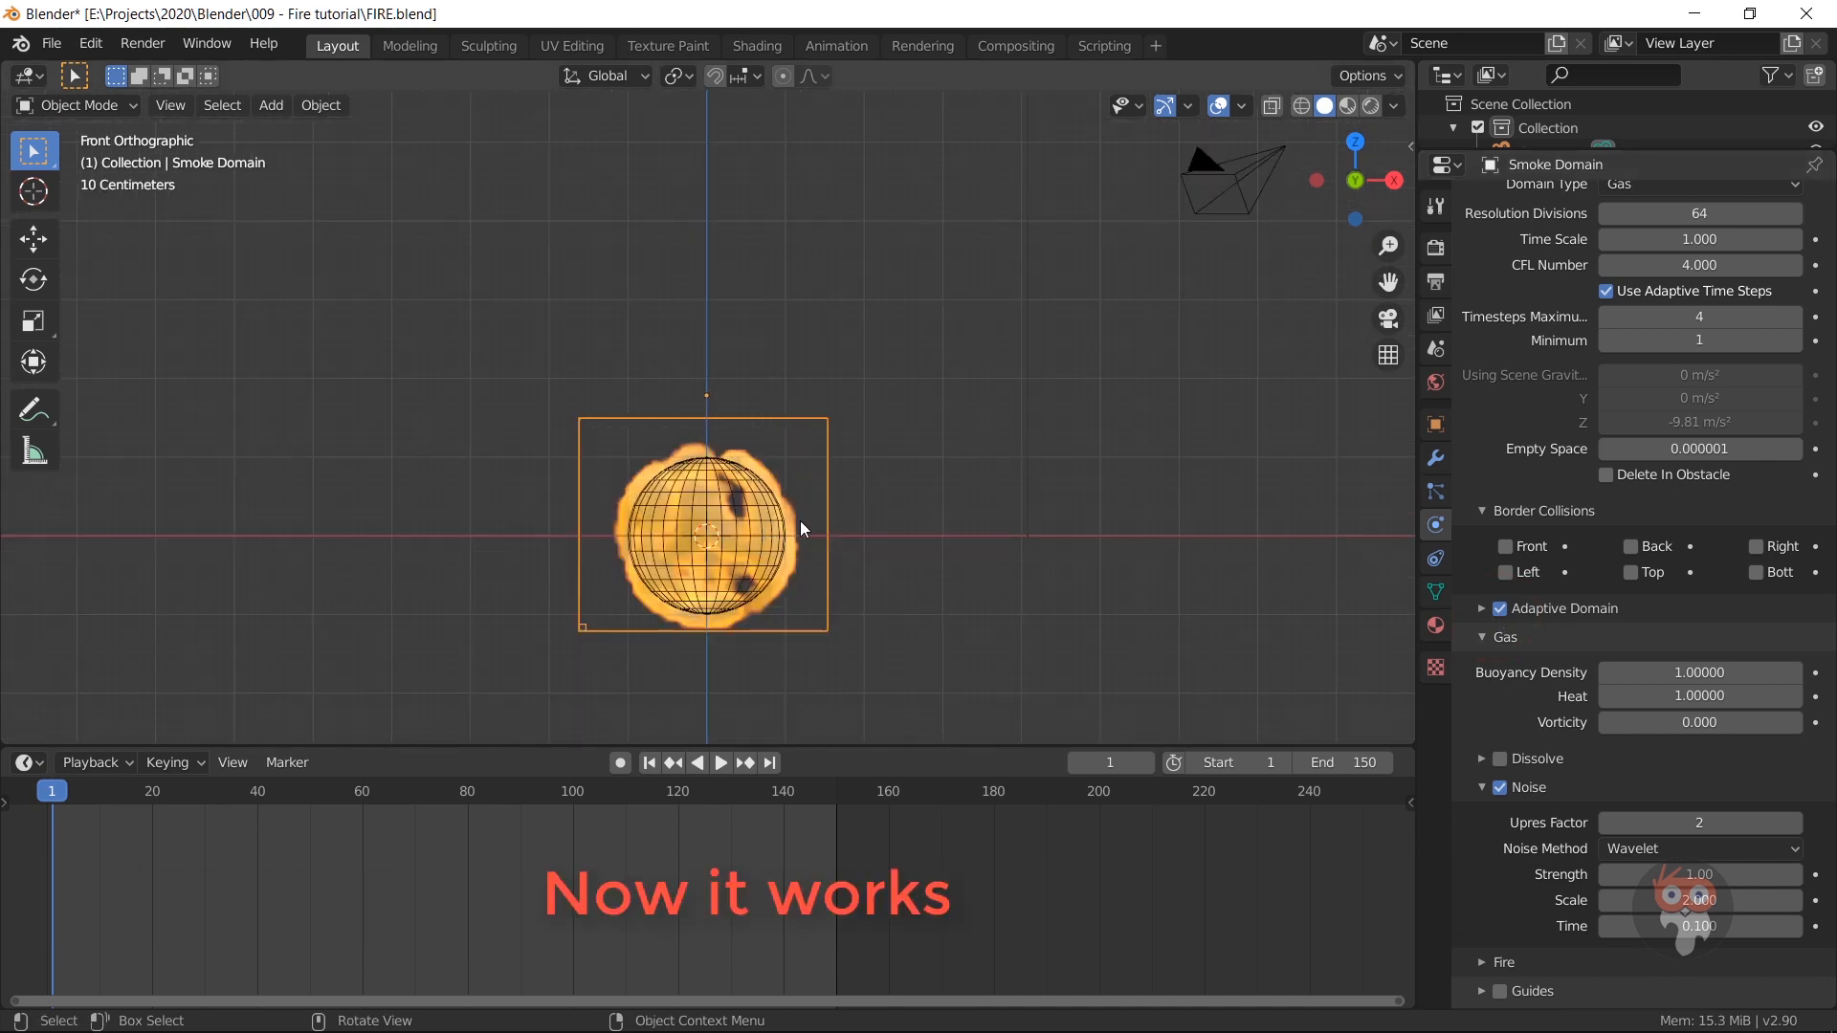
scroll(1546, 564, "down", 1)
scroll(1546, 565, "down", 3)
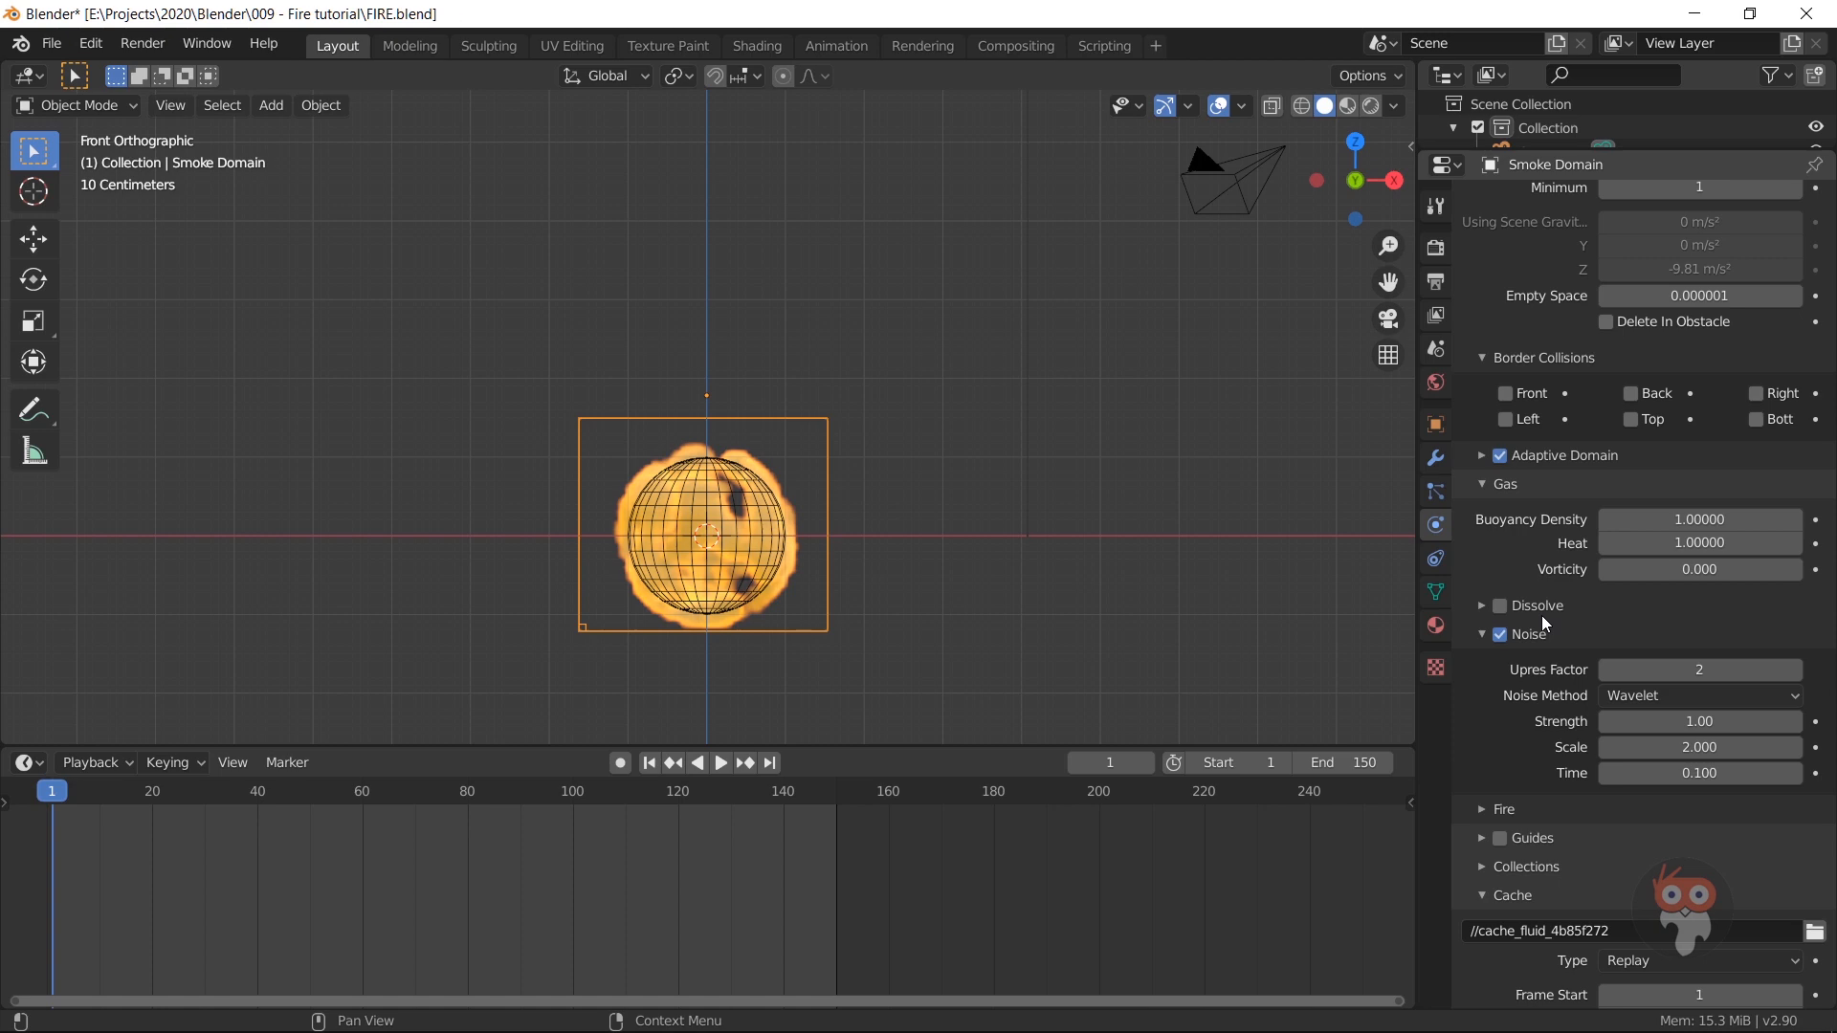
key("ctrl+s")
Step: Set the smoke domain's Fire reaction speed to 0.5 and its flame smoke to 2
scroll(1541, 616, "down", 4)
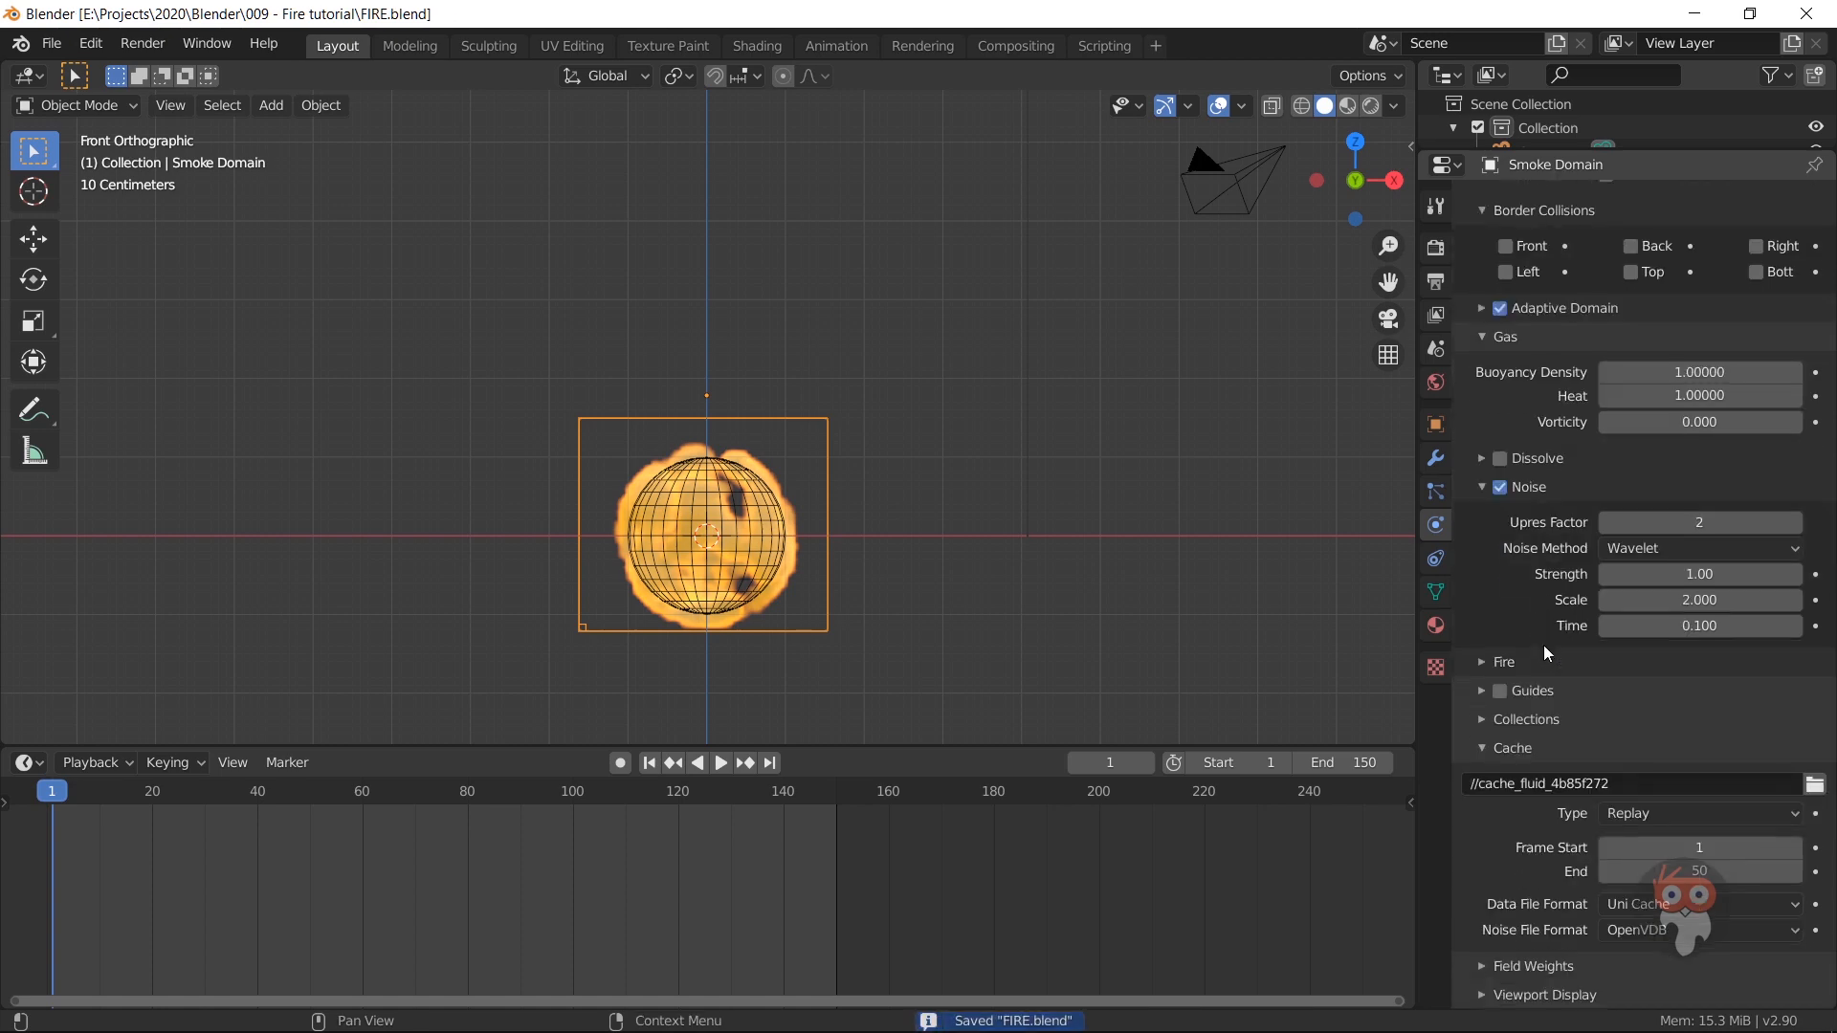
left_click(1490, 660)
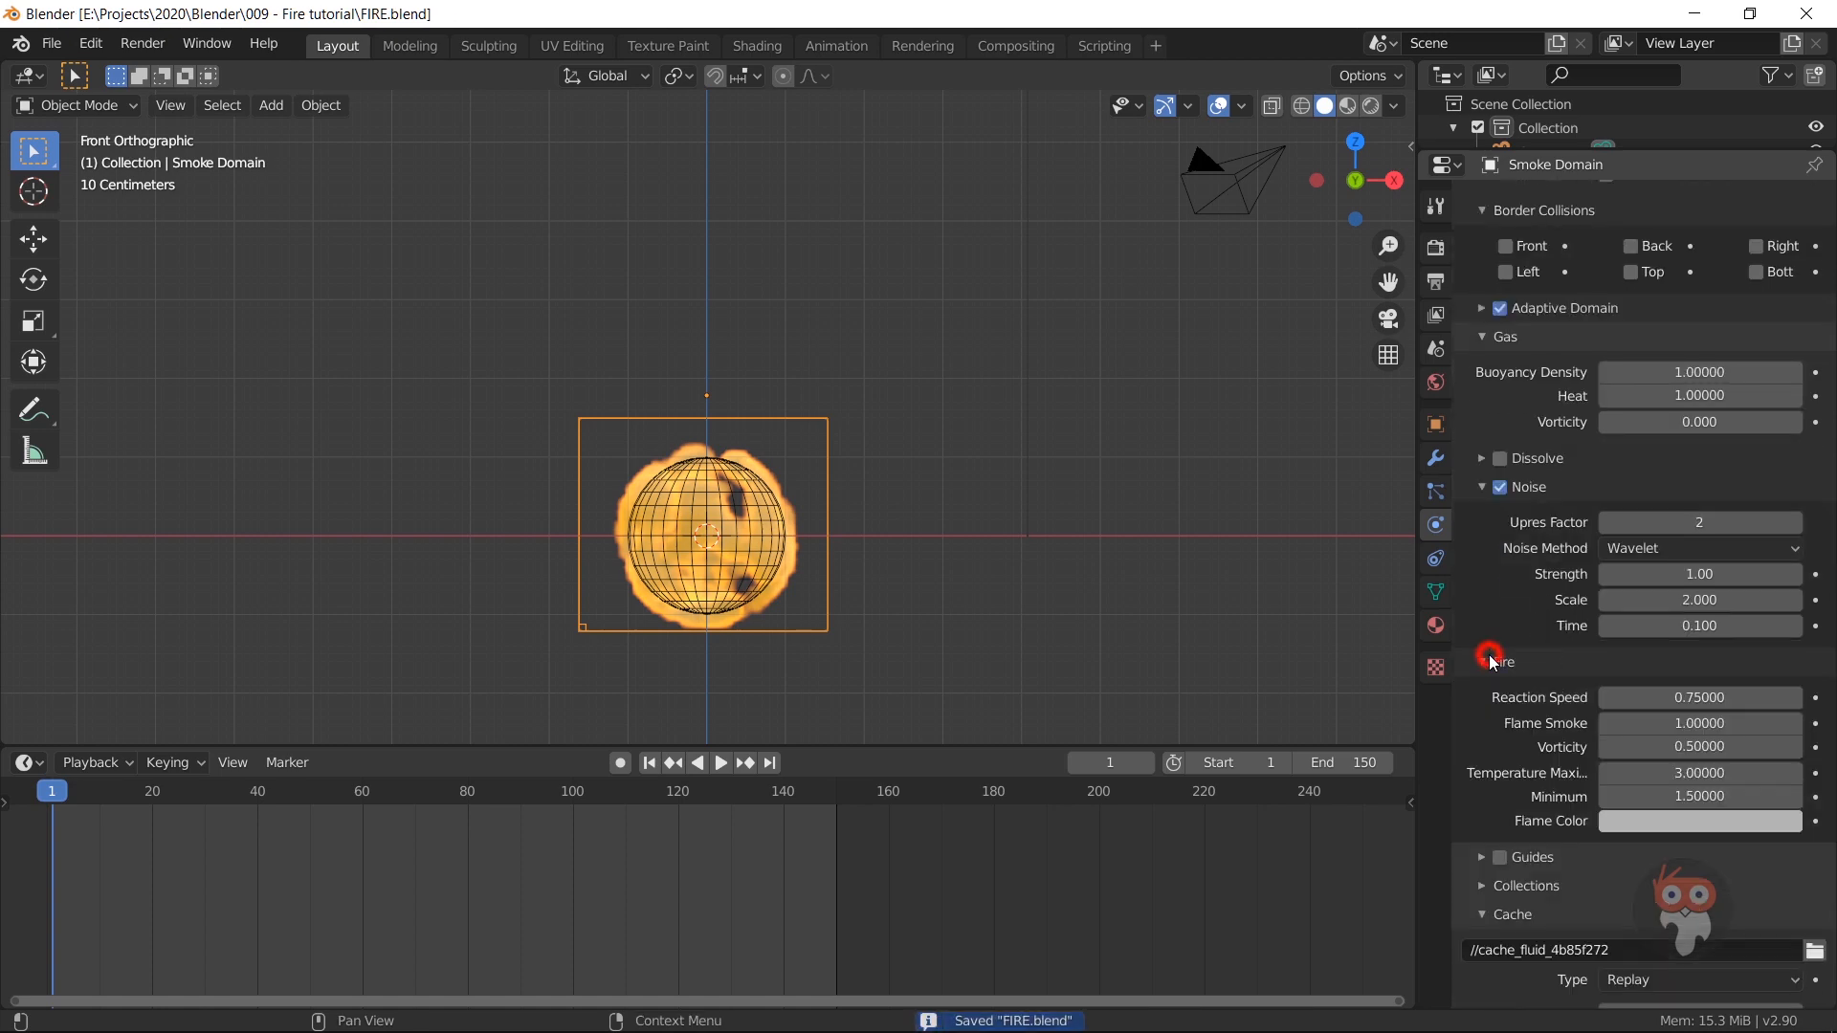
left_click(1663, 698)
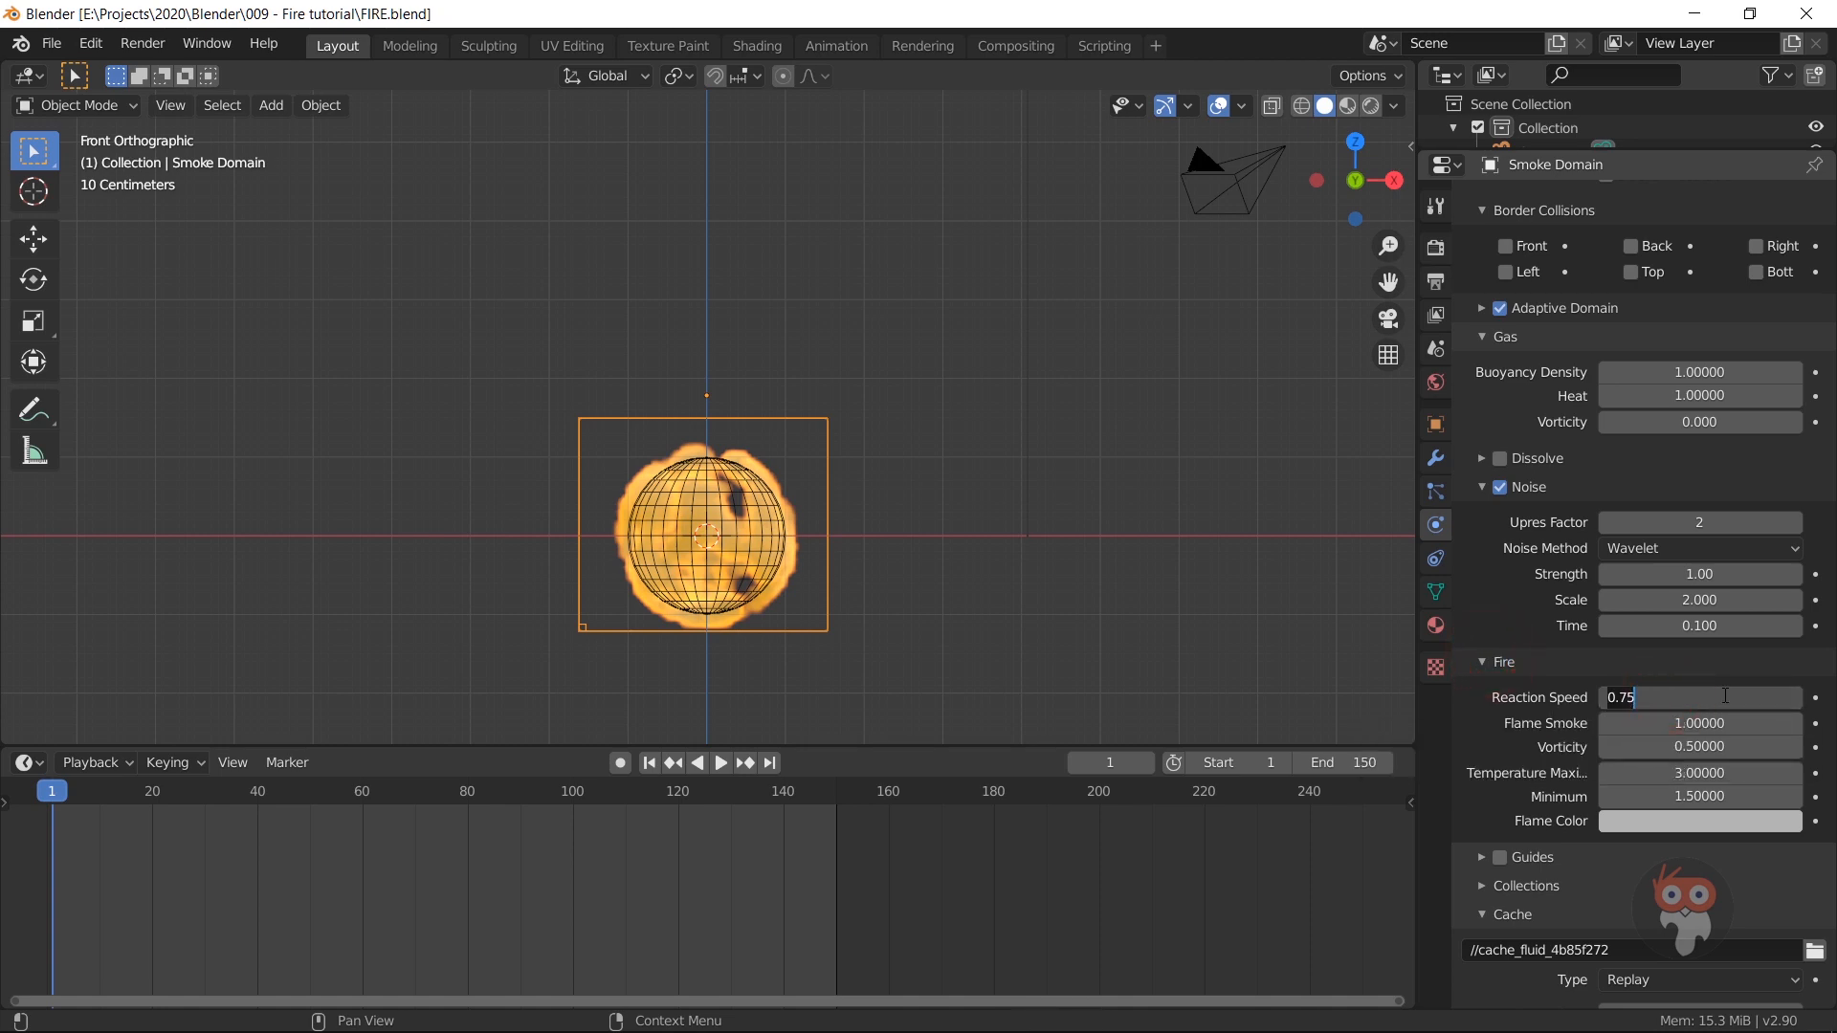
left_click(1705, 697)
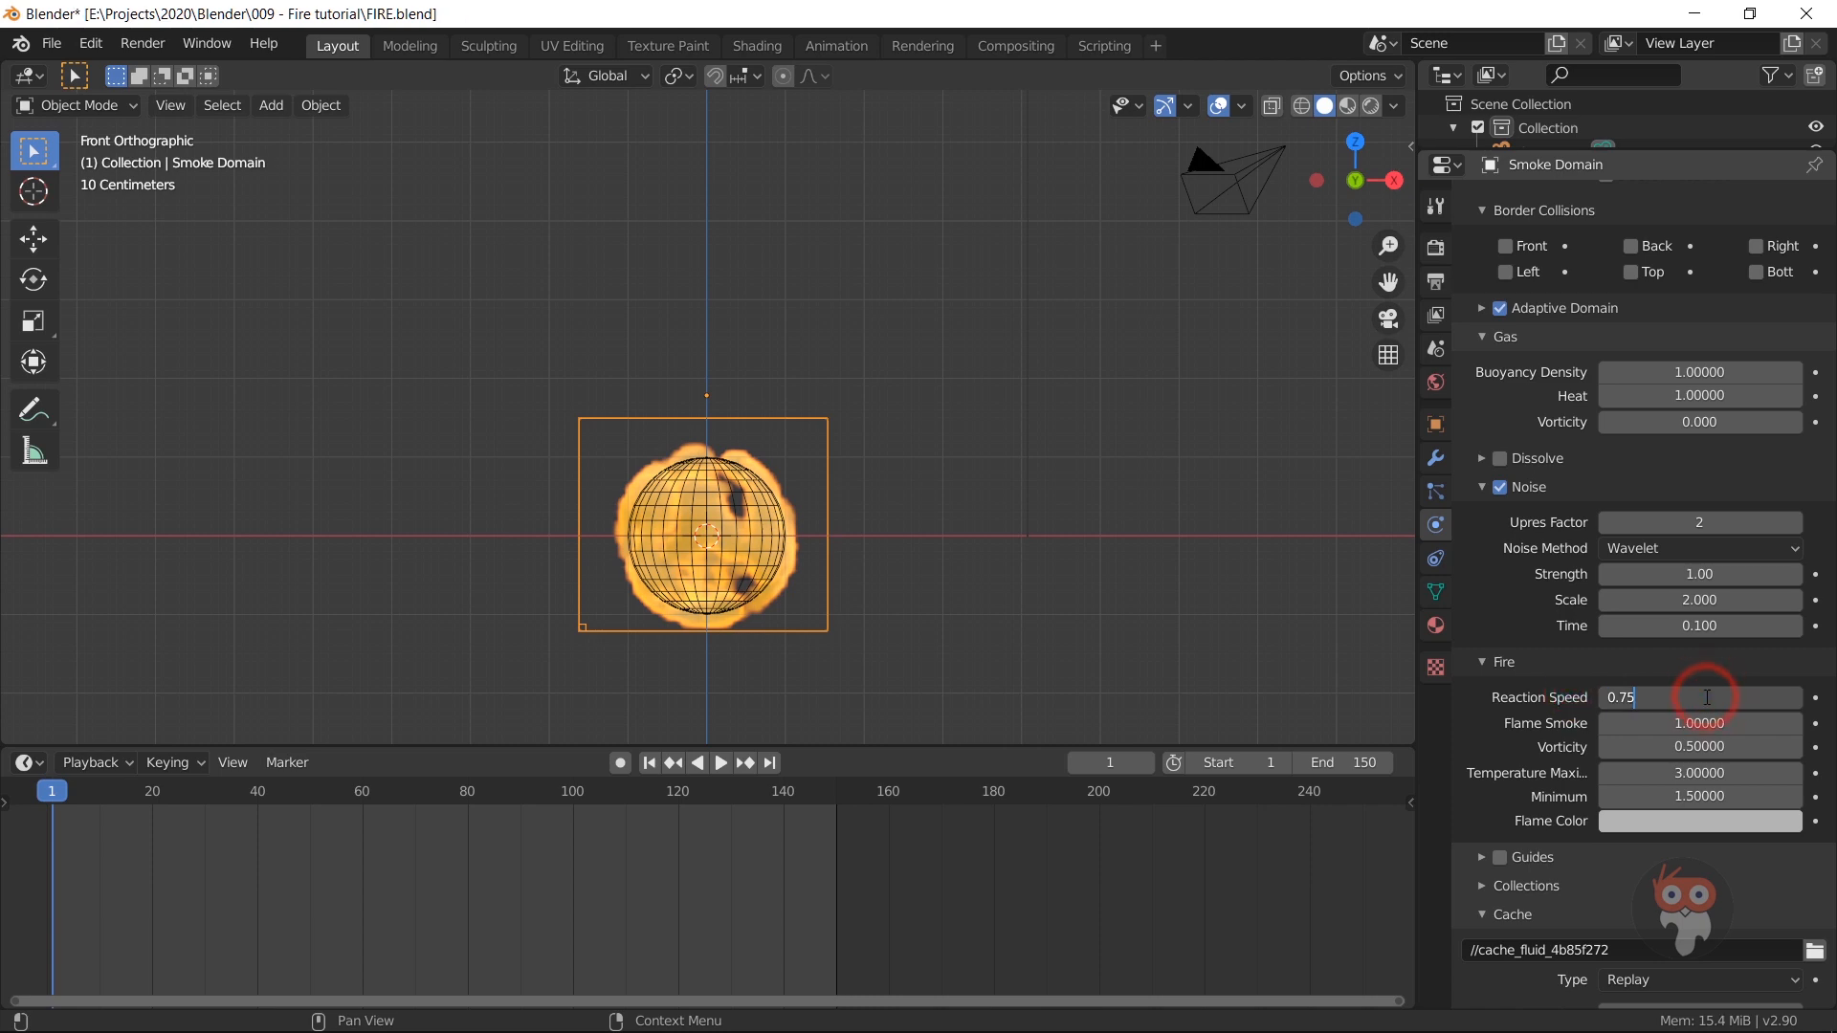
key("BackSpace")
type("5")
key("Return")
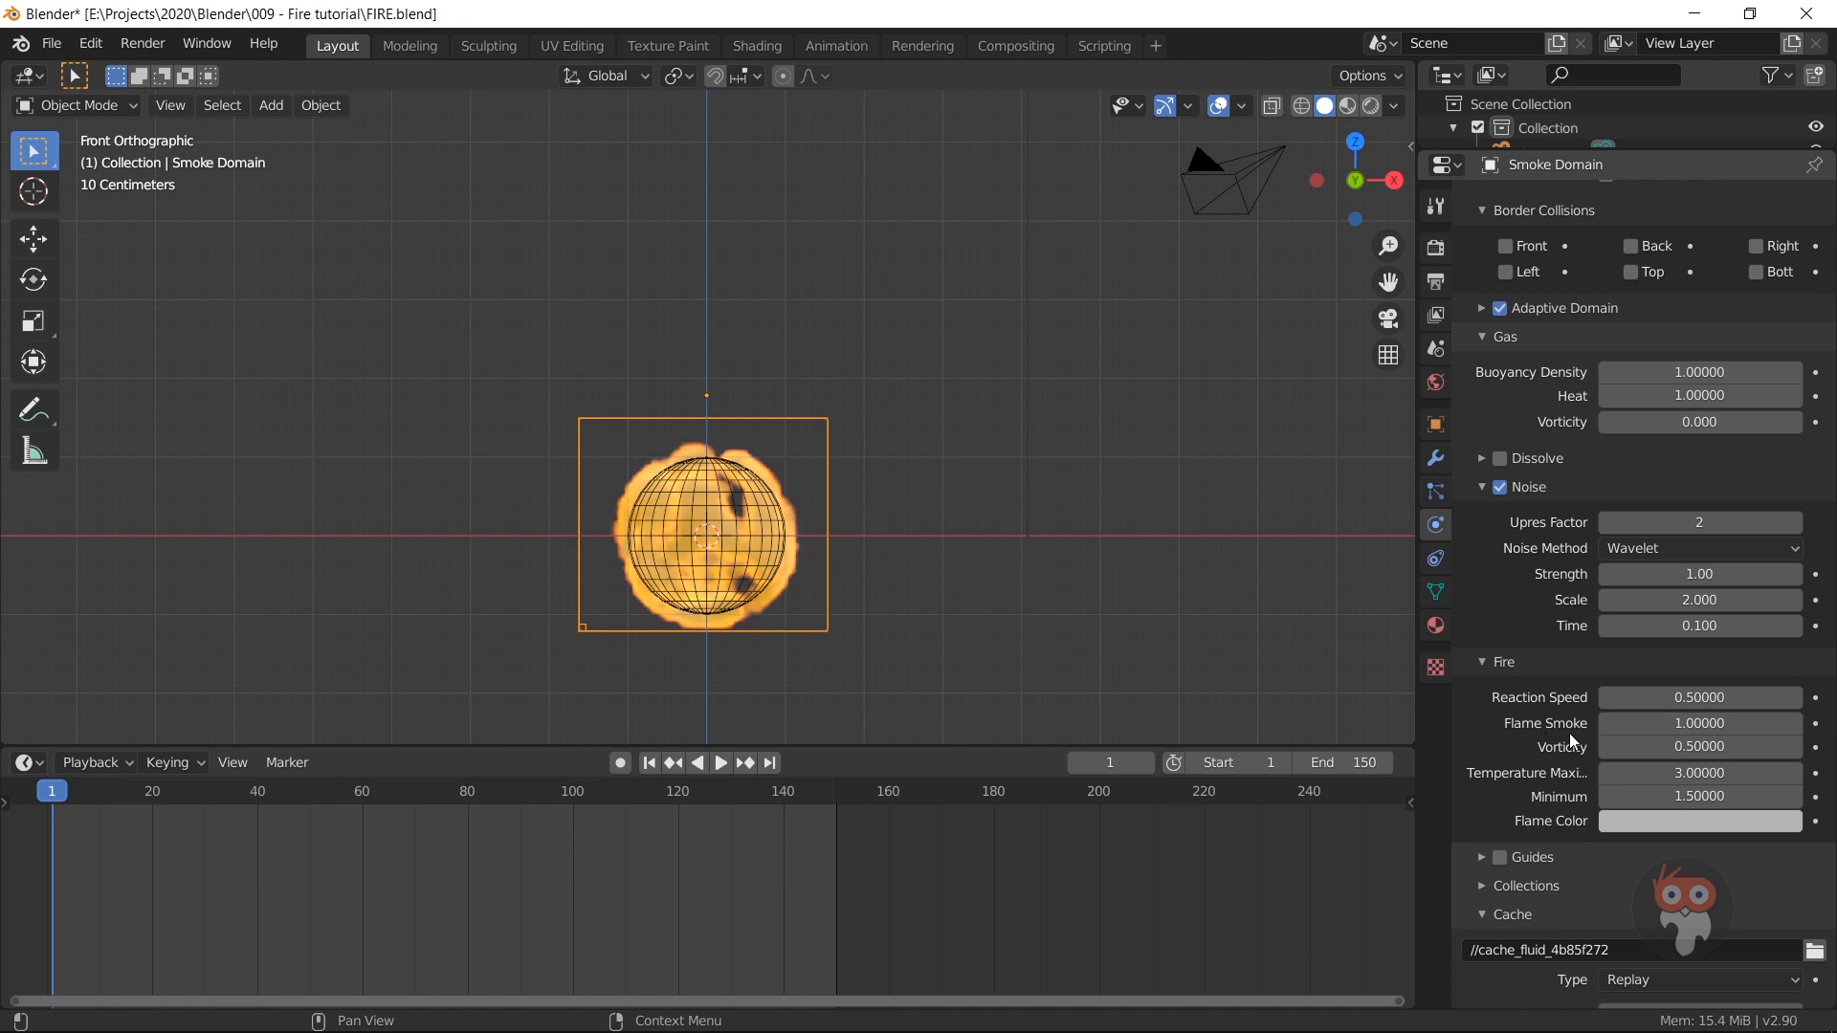
left_click(1672, 723)
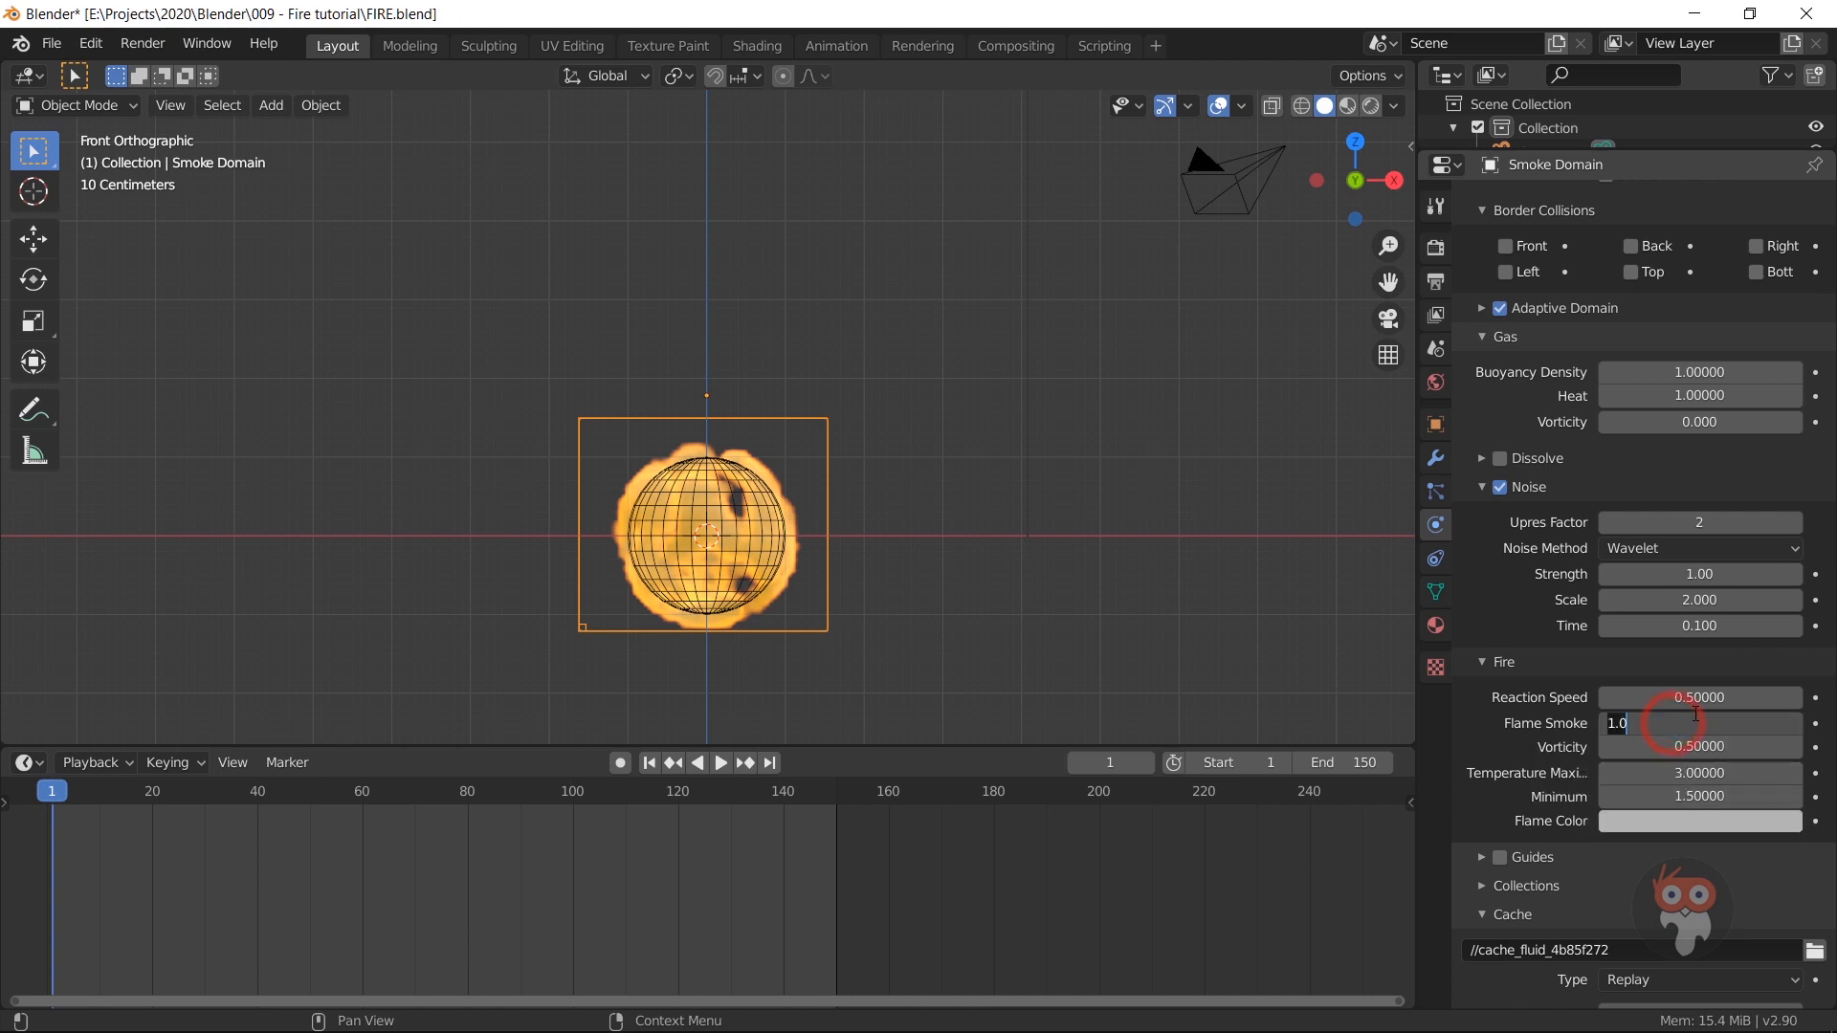
type("2")
key("Return")
Step: Set the smoke domain's cache directory to the "01- Cash" folder inside the fire tutorial project folder
scroll(1665, 737, "down", 1)
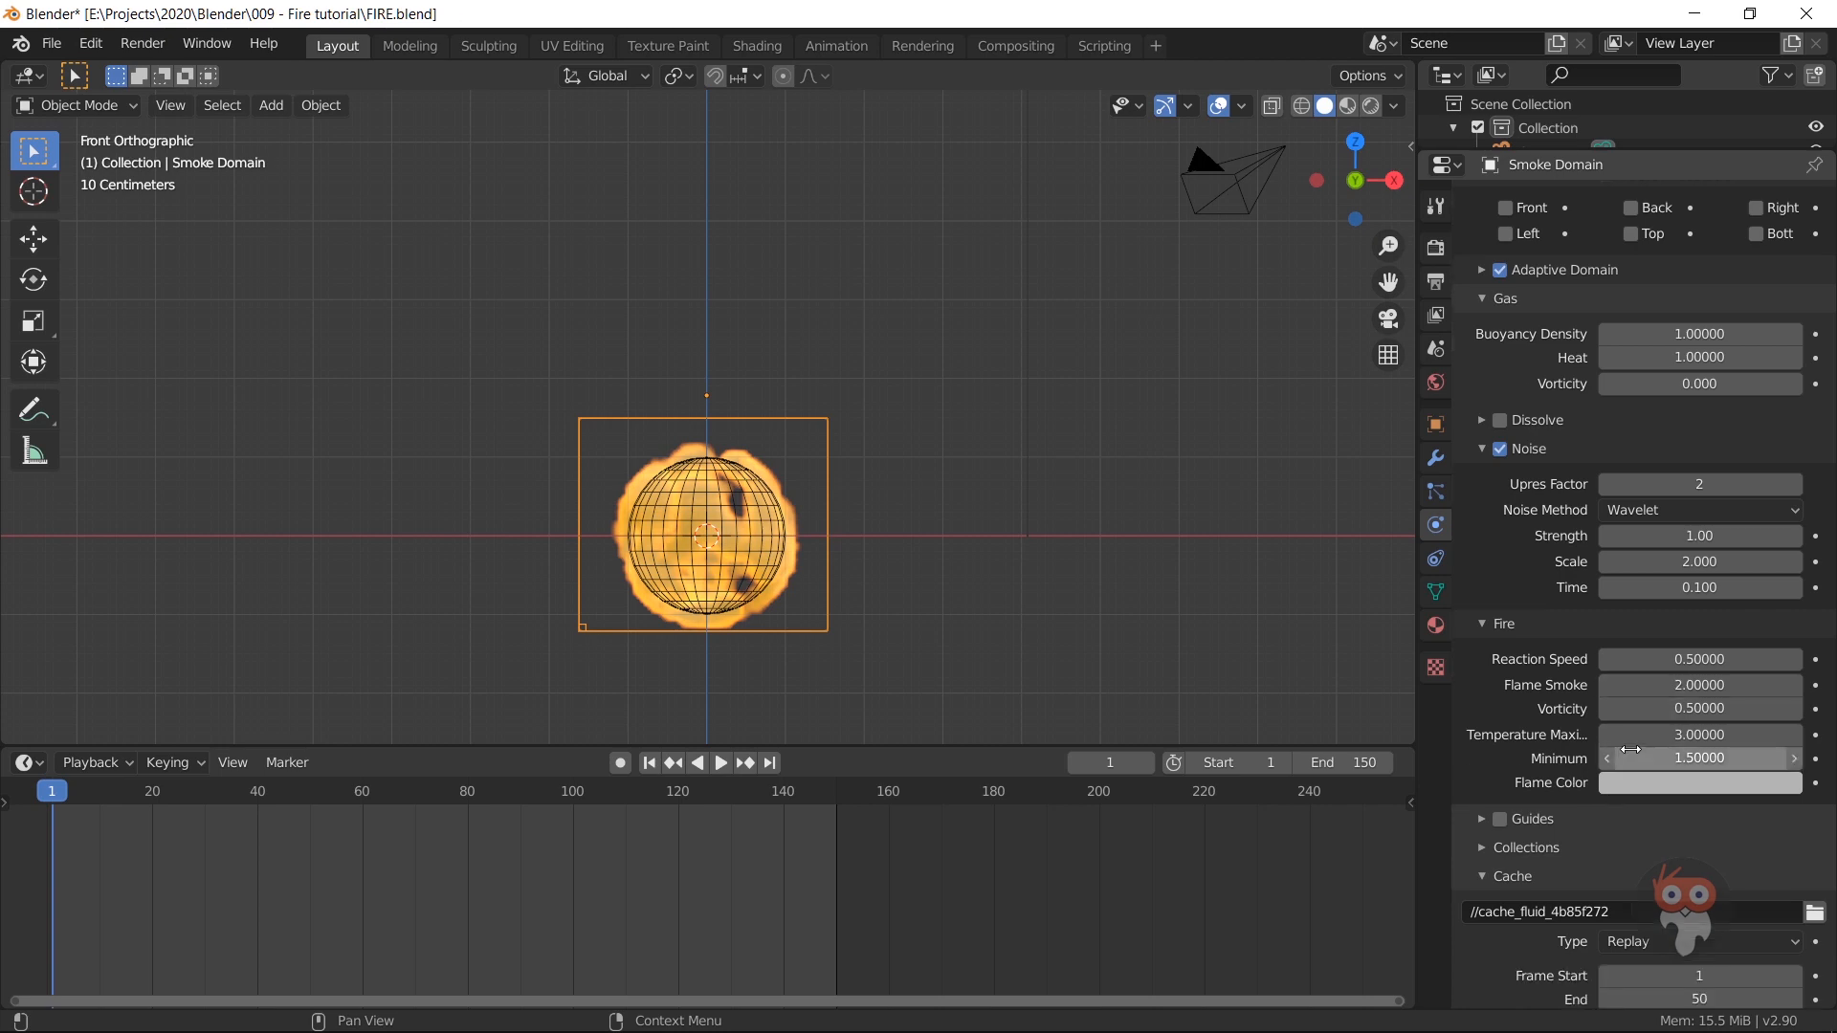
scroll(1540, 751, "down", 1)
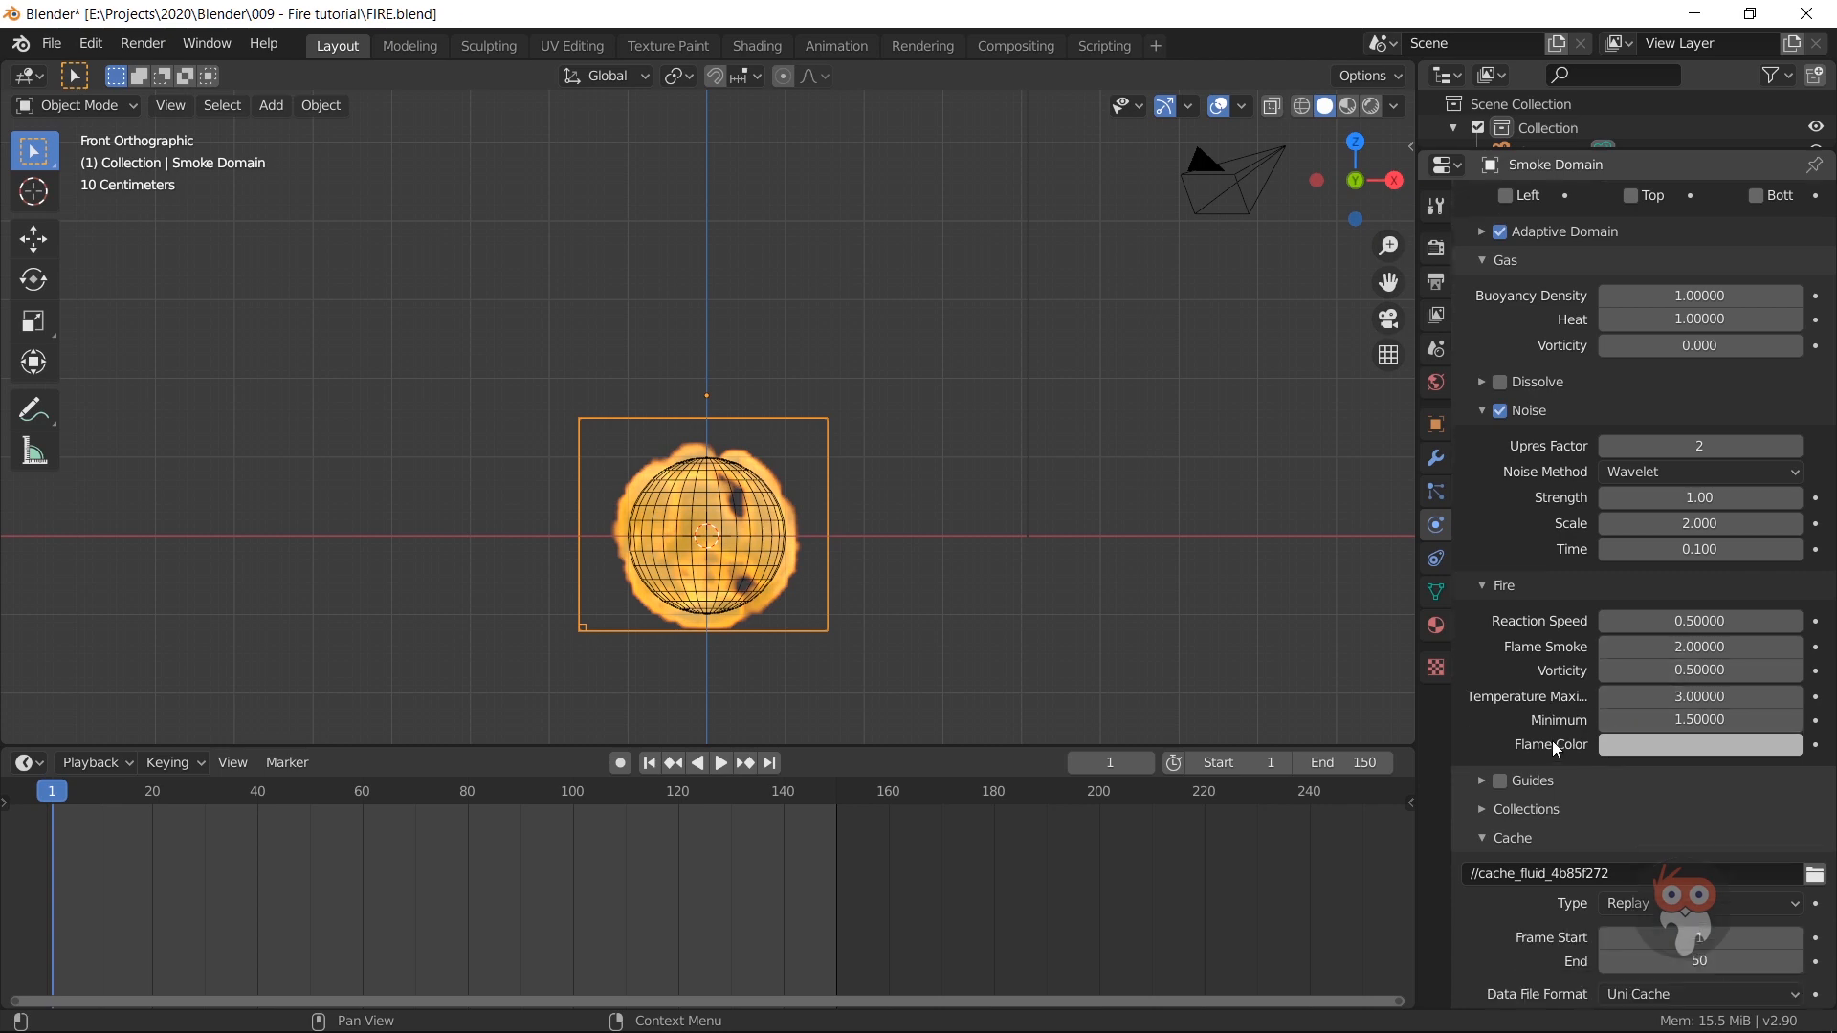
scroll(1528, 758, "down", 3)
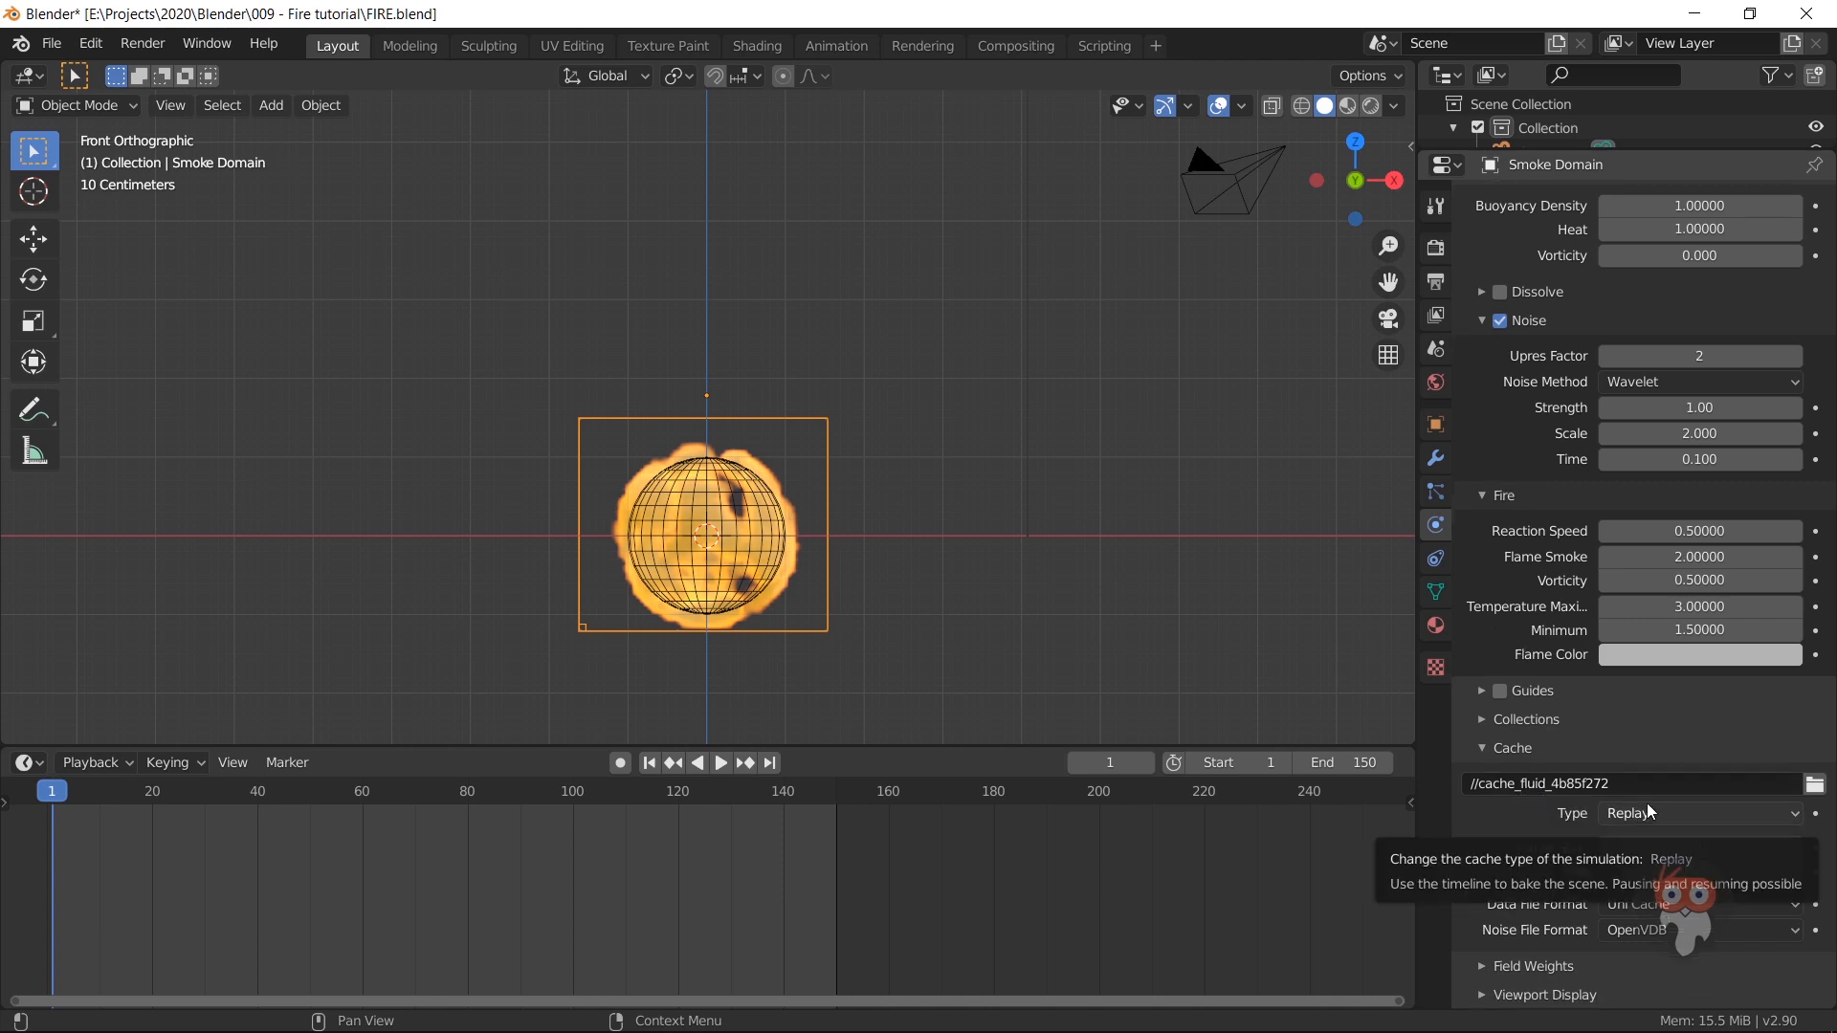
left_click(1815, 783)
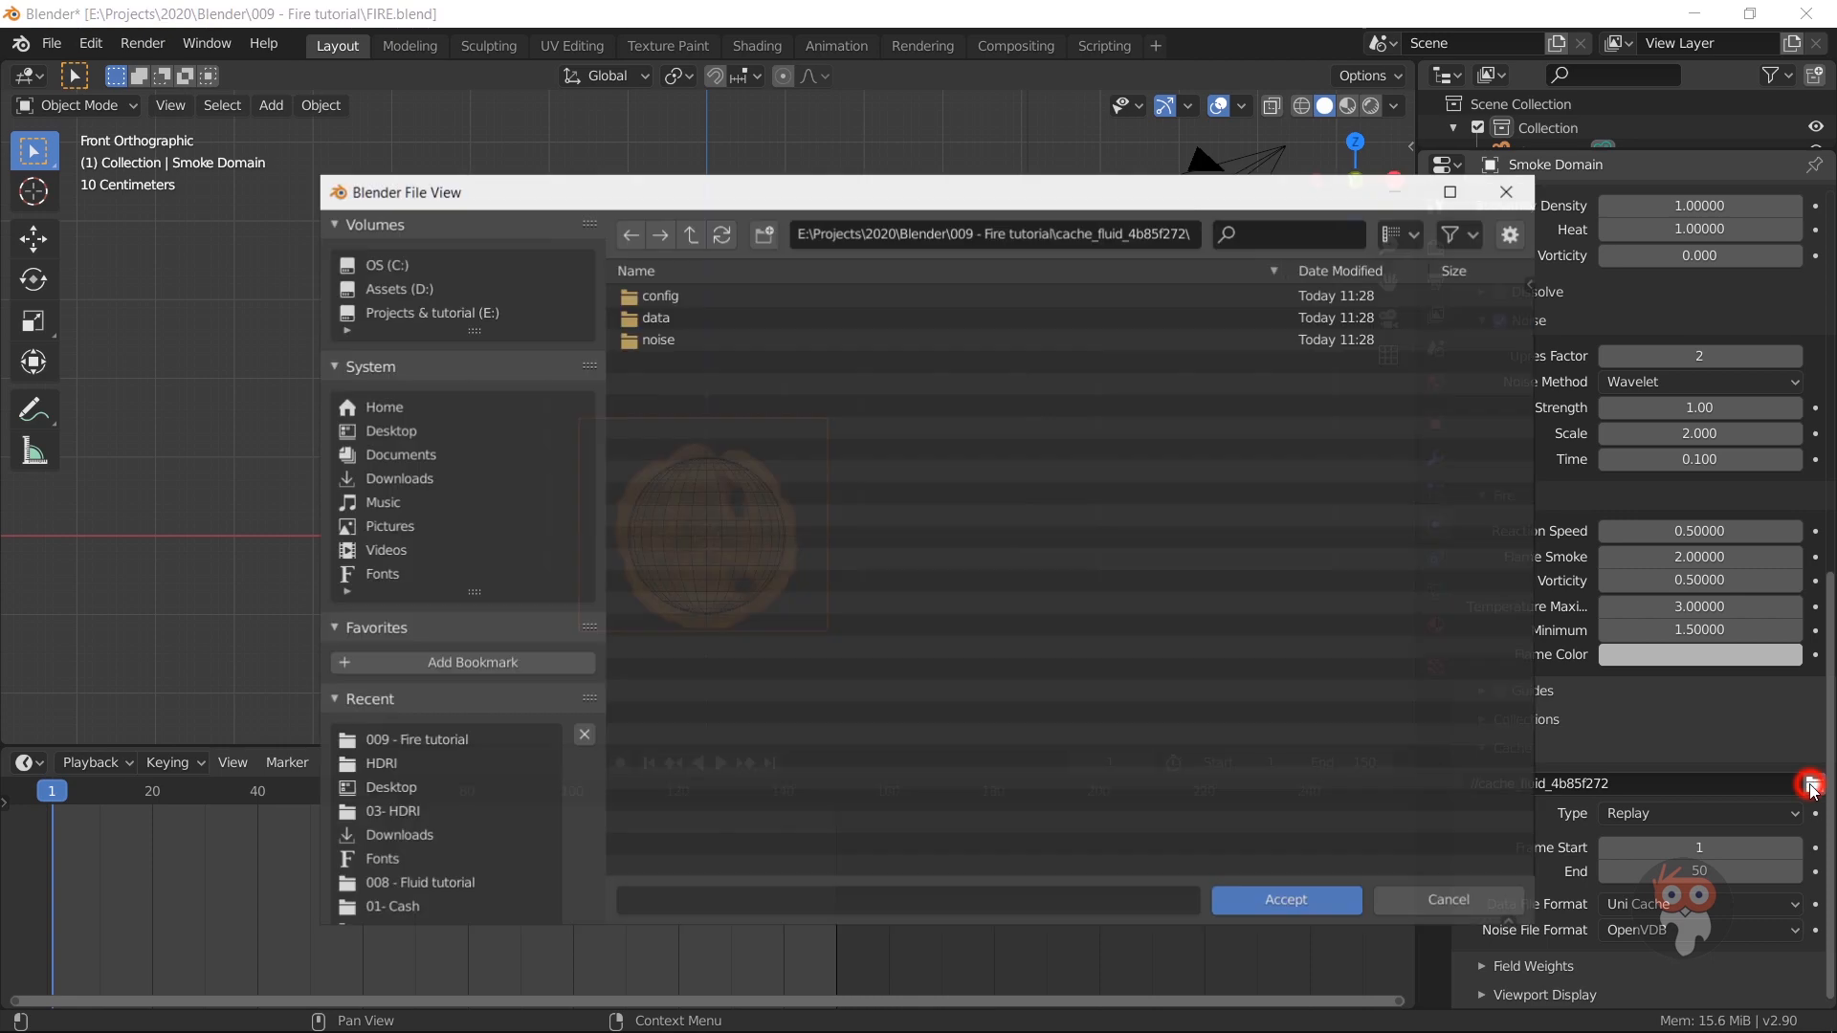
left_click(689, 232)
left_click(695, 297)
left_click(695, 300)
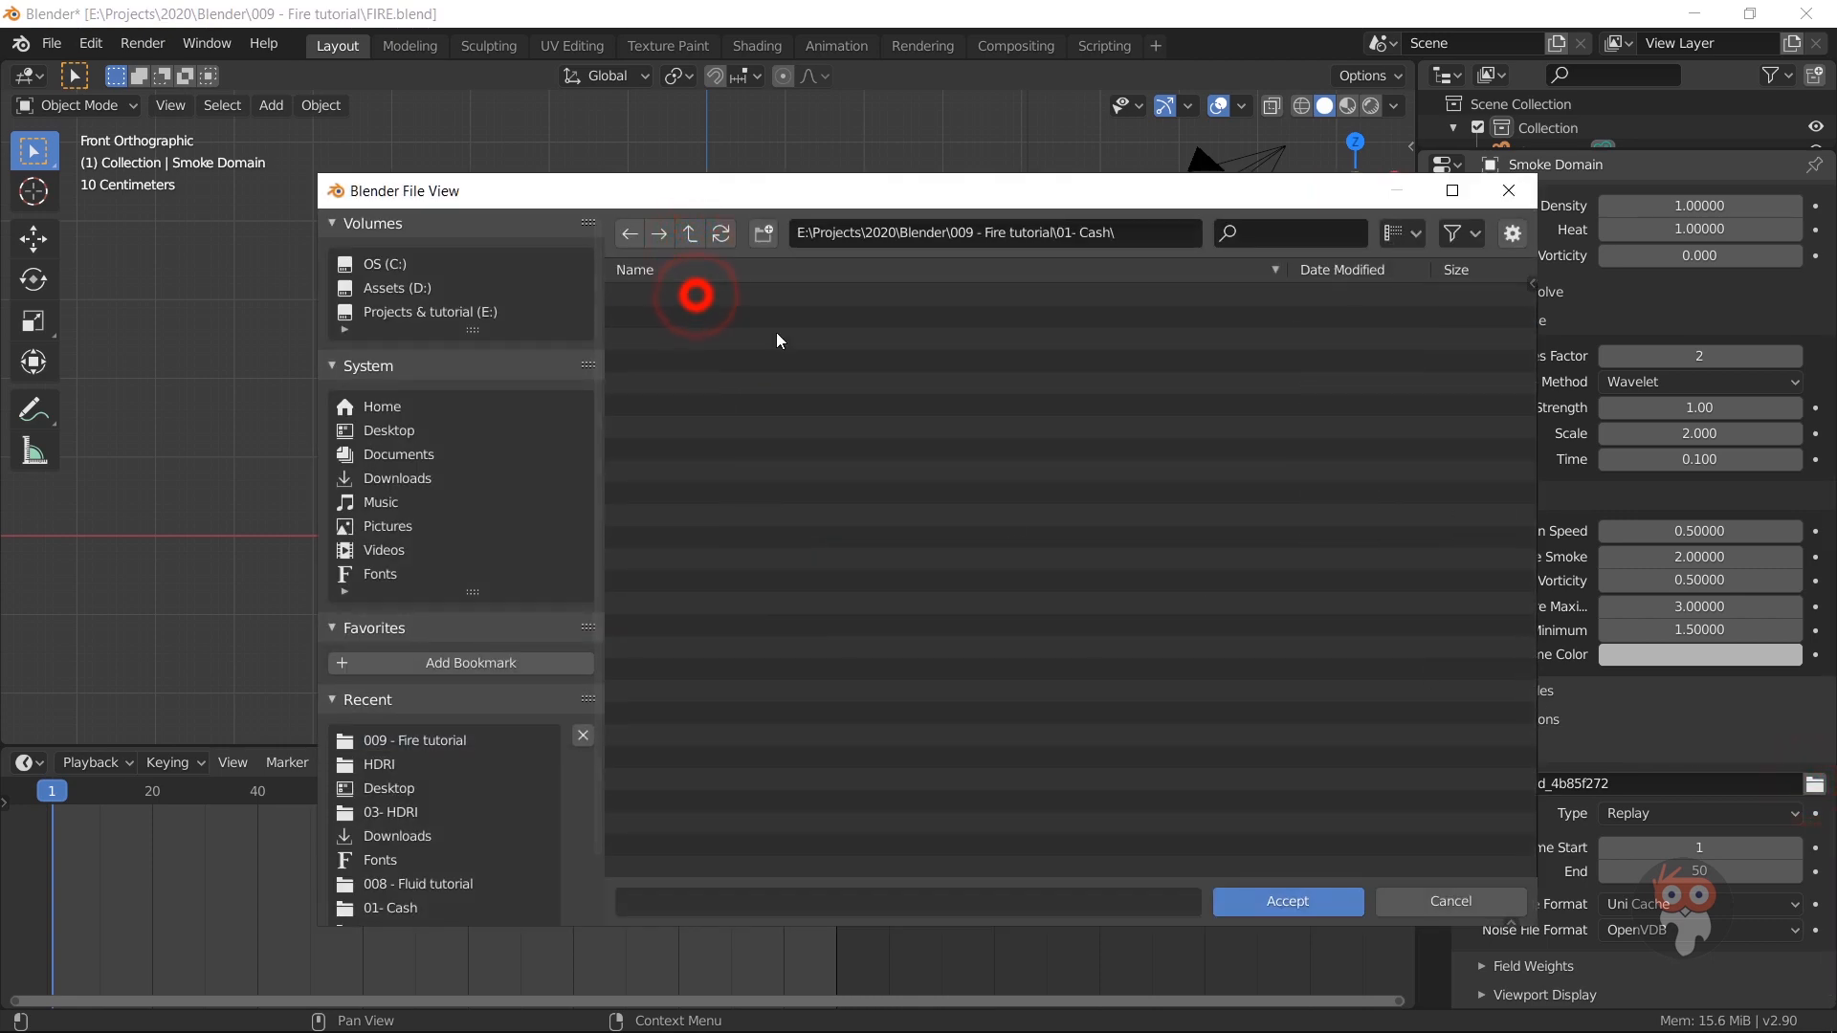
left_click(1303, 899)
Step: Set the smoke domain's cache end frame to 150
left_click(1673, 871)
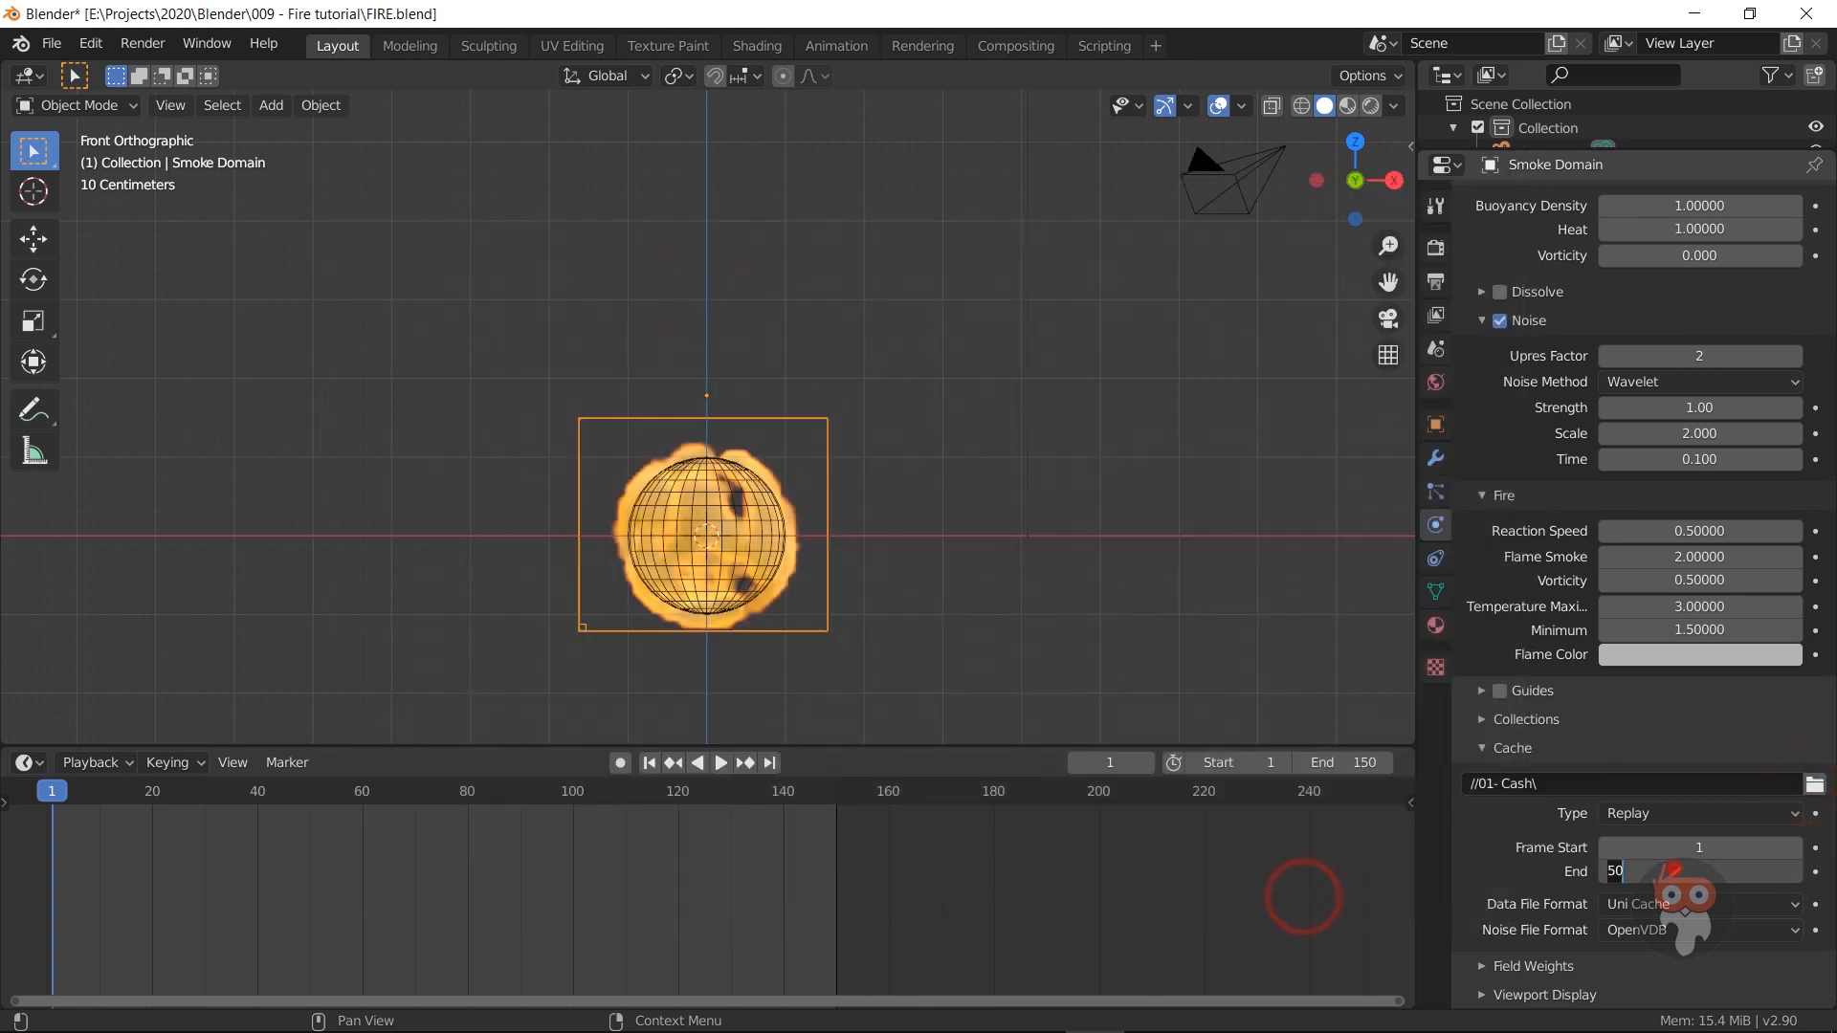
left_click(1611, 870)
type("15")
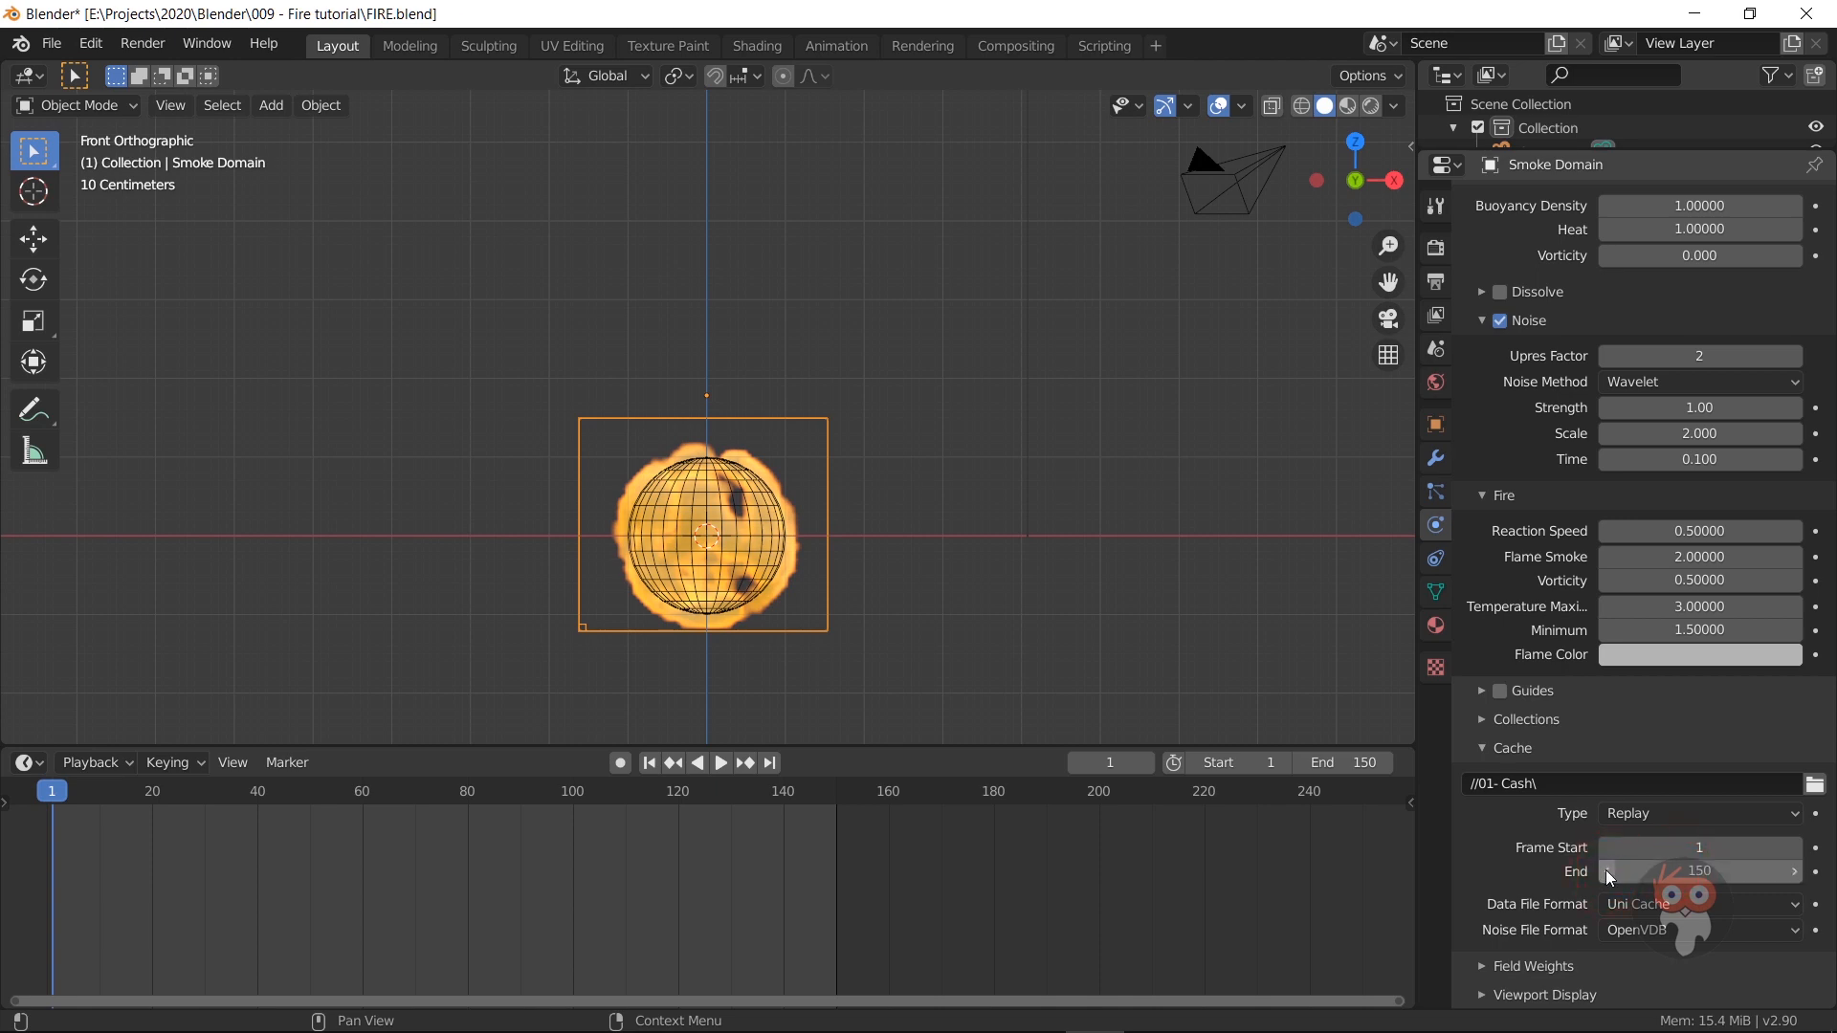
key("Return")
Step: Play the fire simulation up to frame 112 and examine the flame height along with the domain's fire settings
key("space")
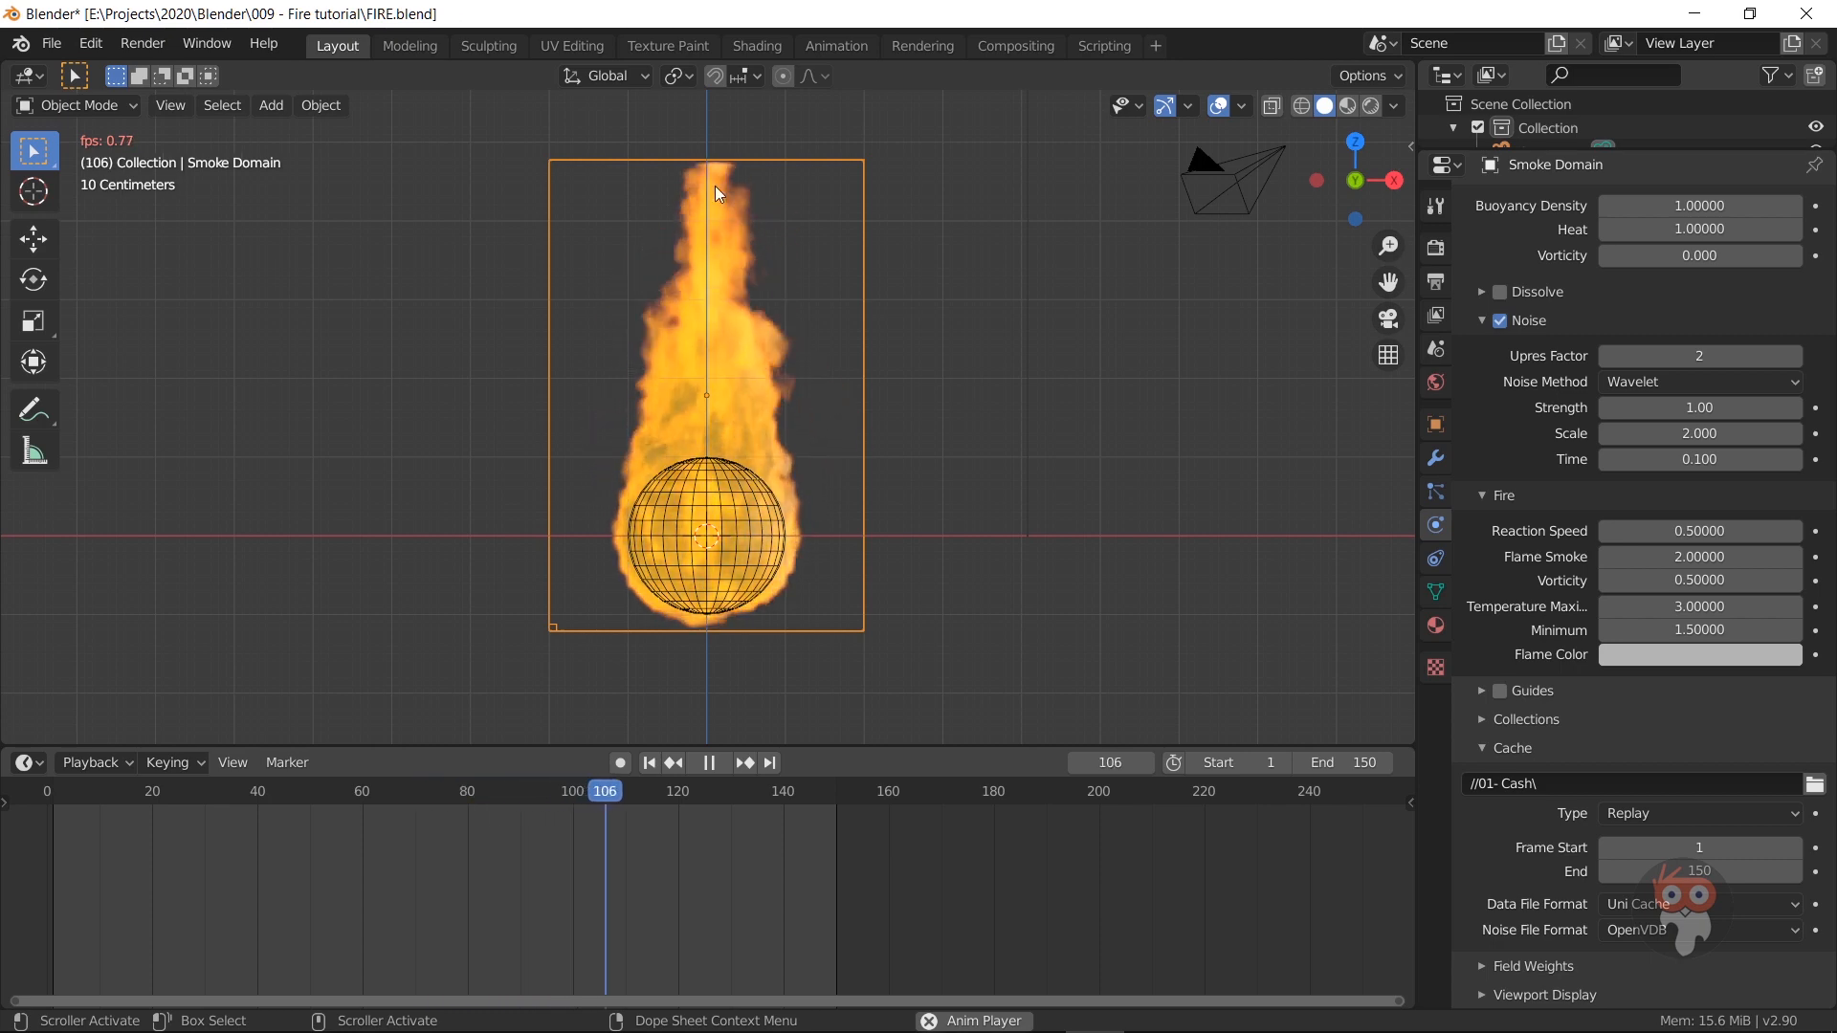
key("space")
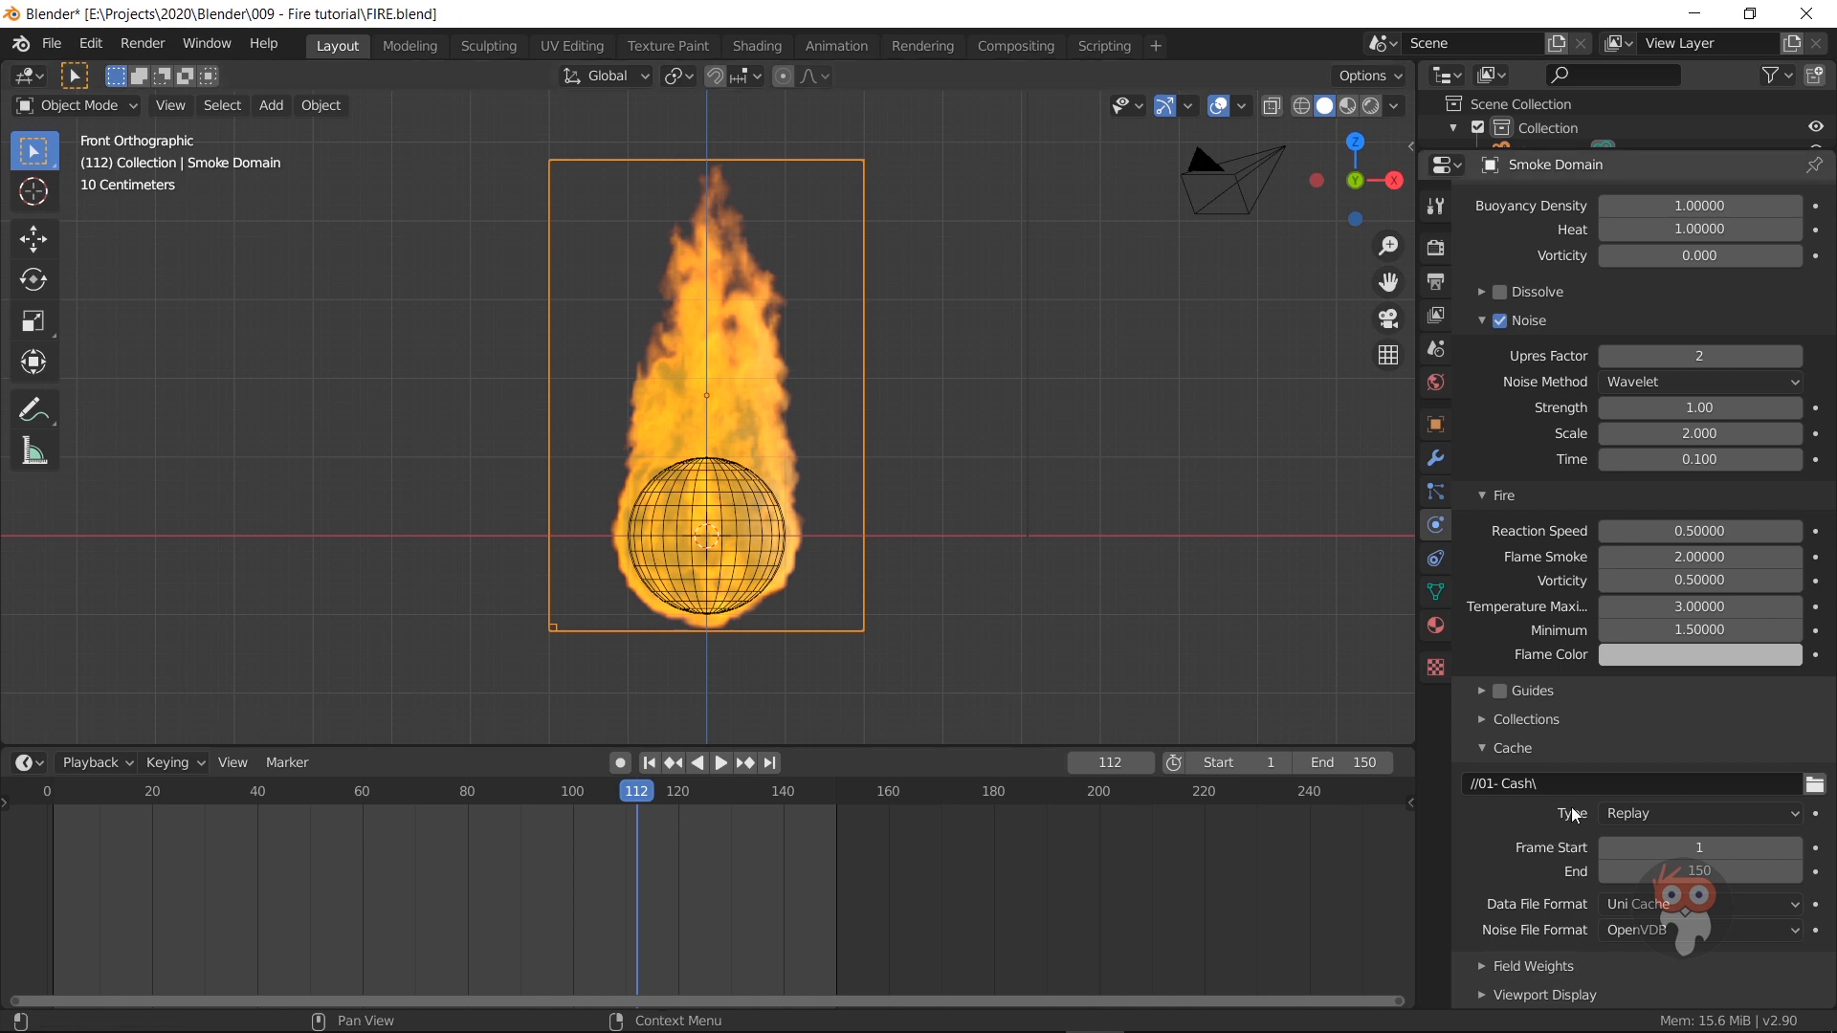
scroll(1555, 759, "up", 1)
scroll(1542, 704, "up", 2)
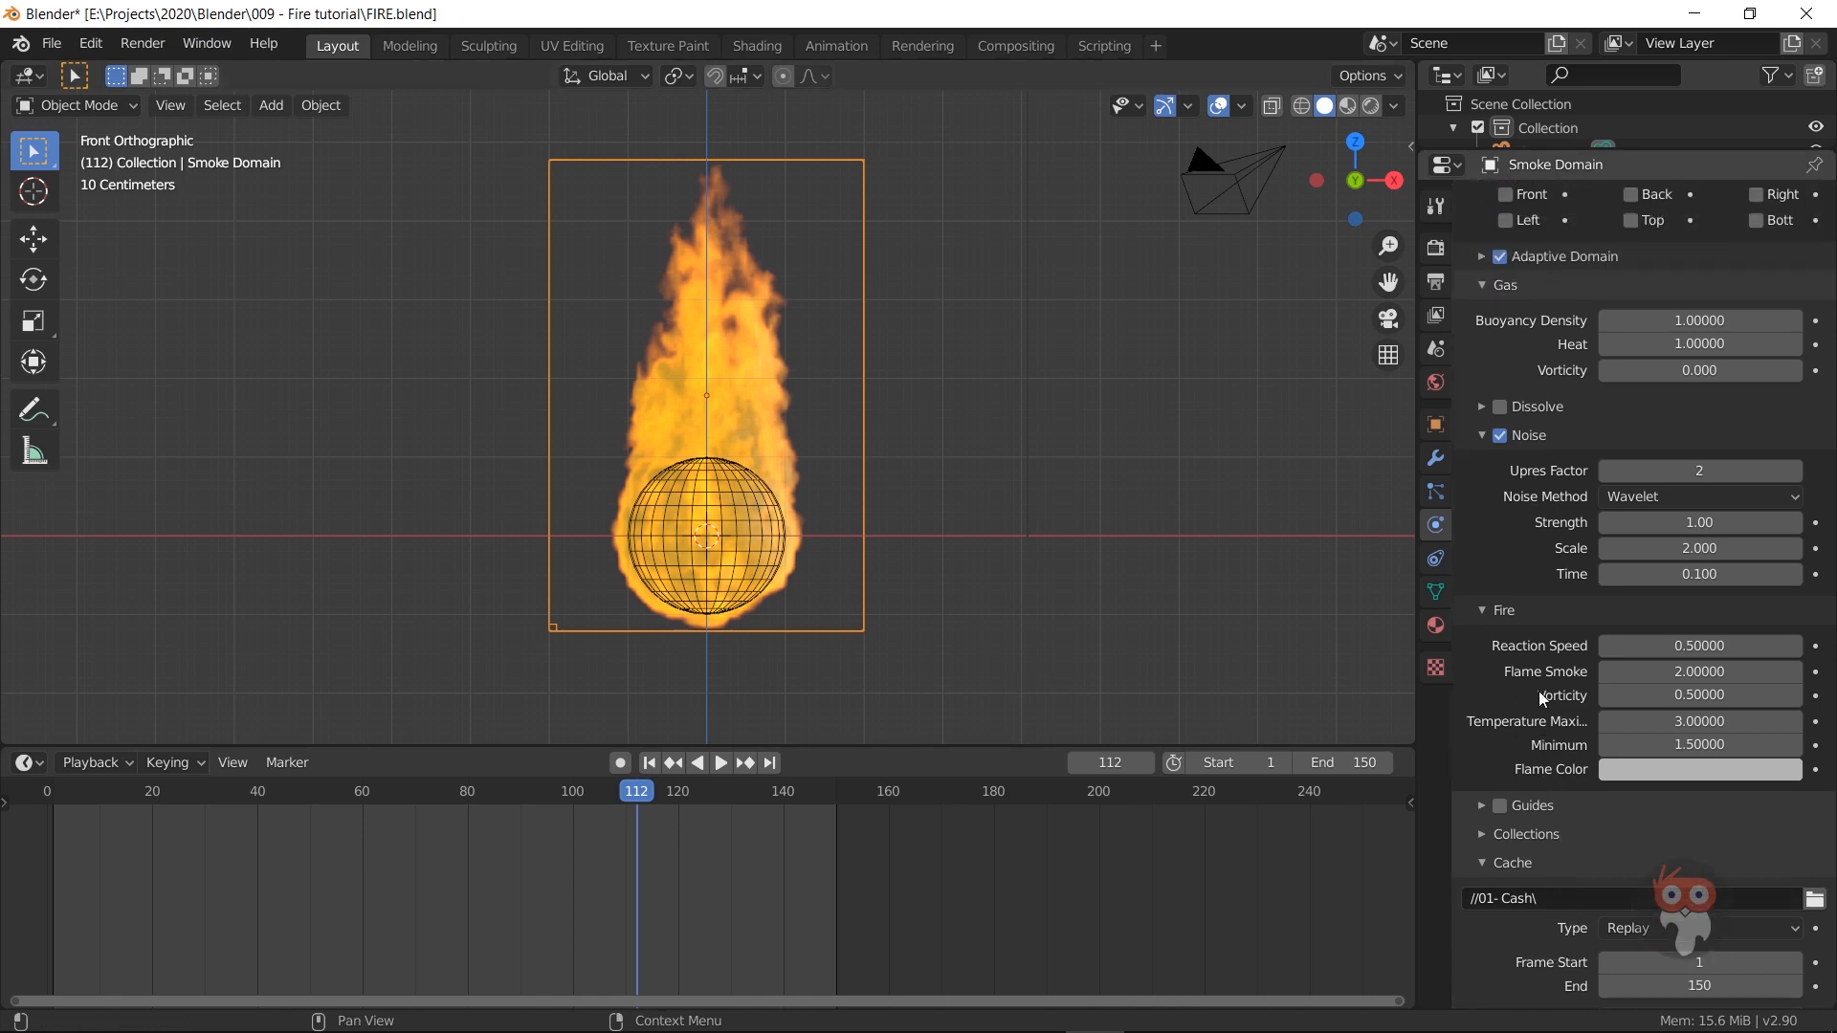
scroll(1538, 690, "down", 2)
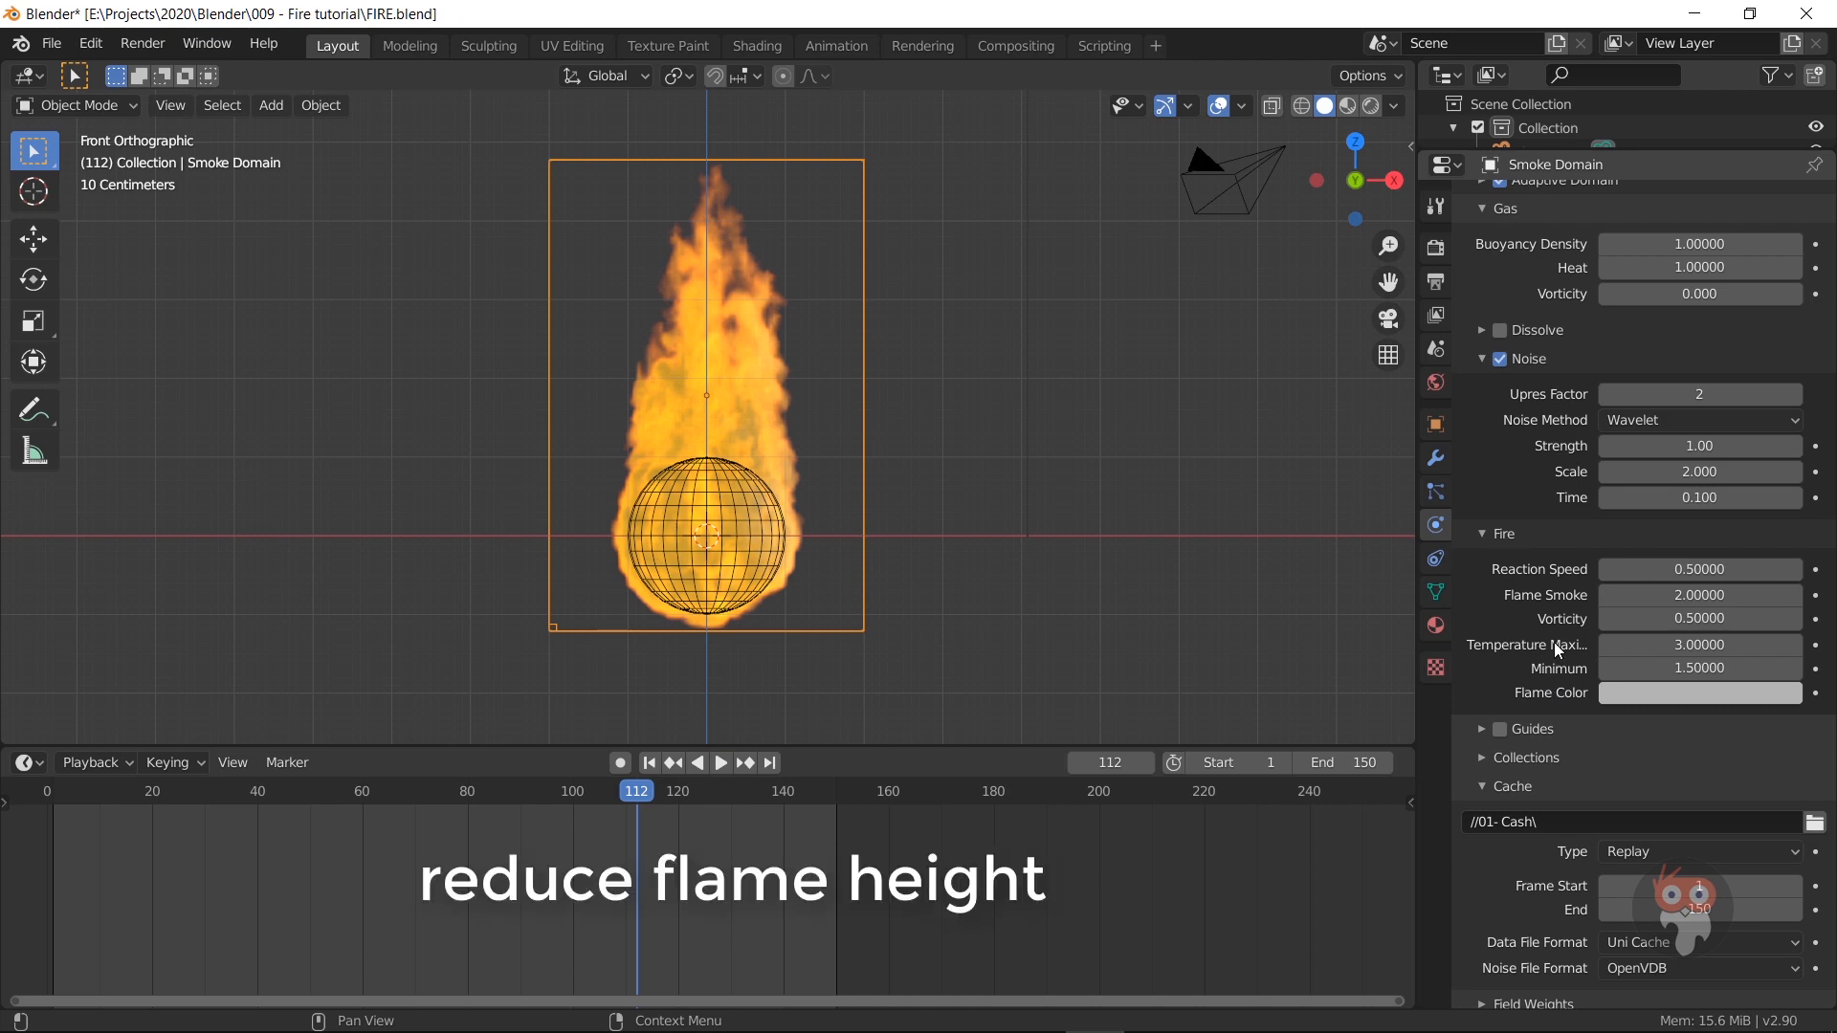
Step: Set the sphere's fluid flow Fuel to 1 to reduce the flame height
left_click(742, 578)
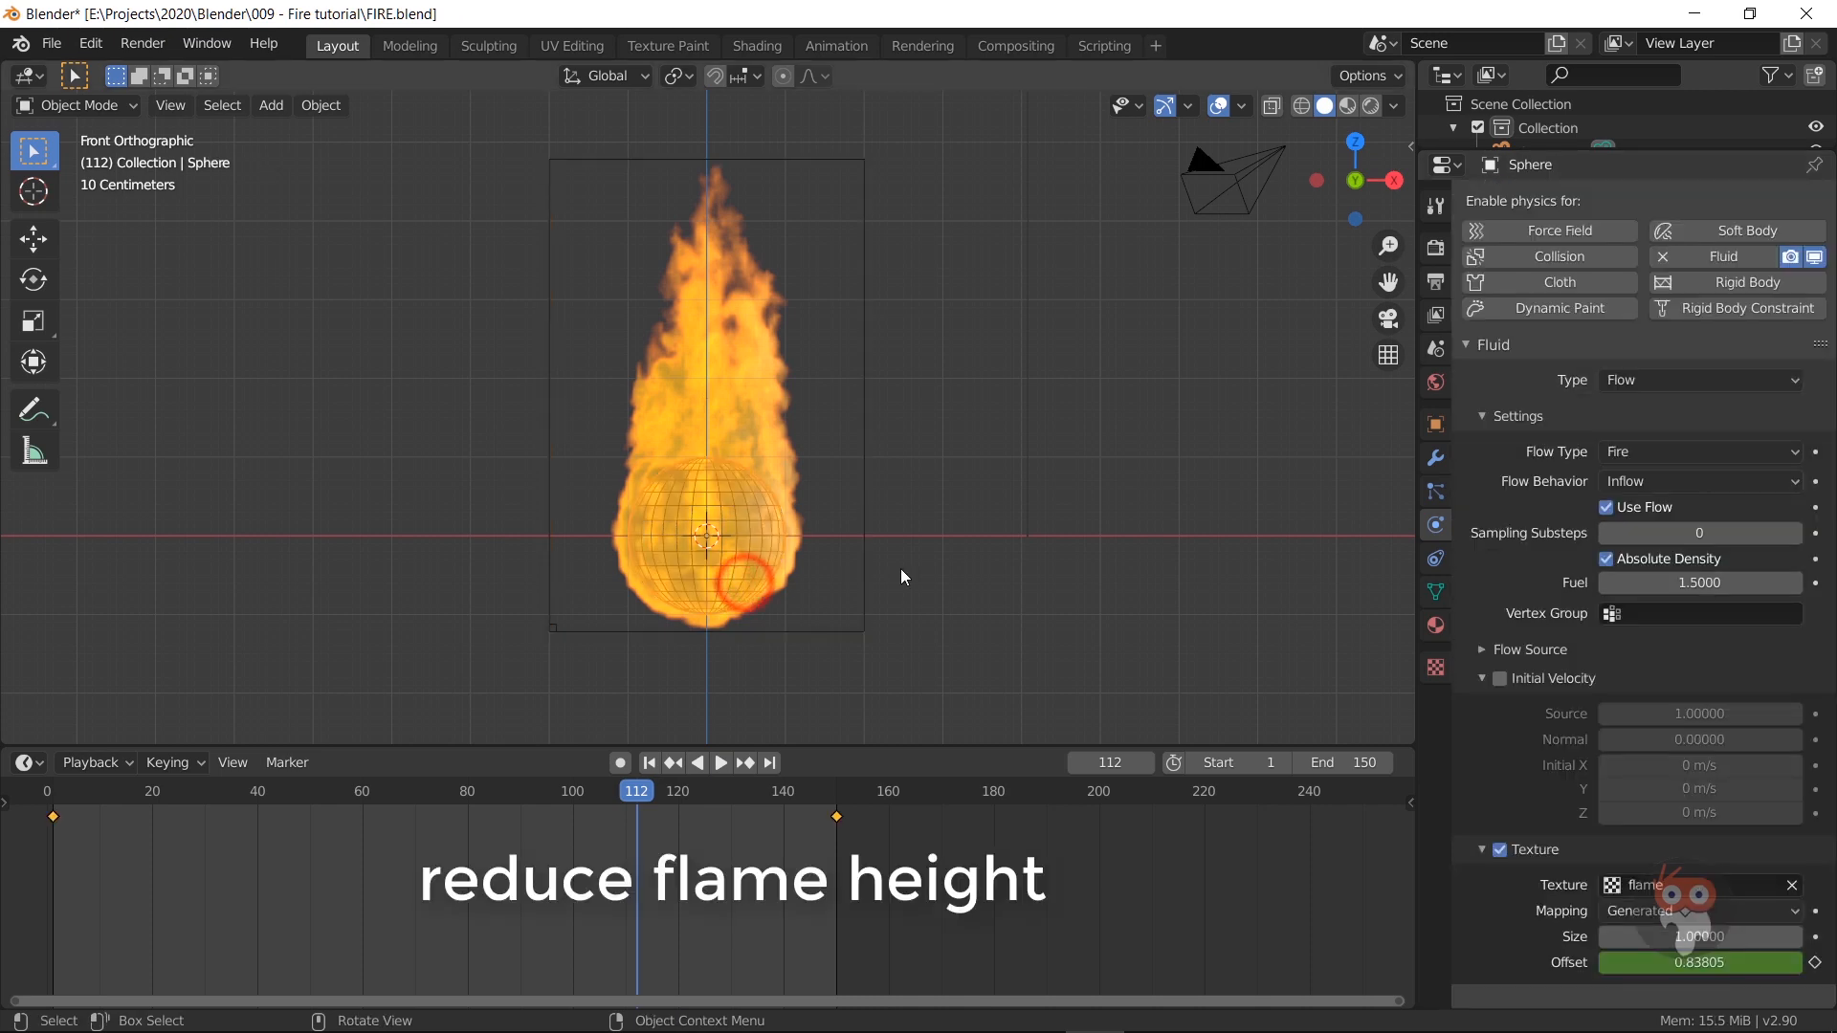
left_click(1658, 586)
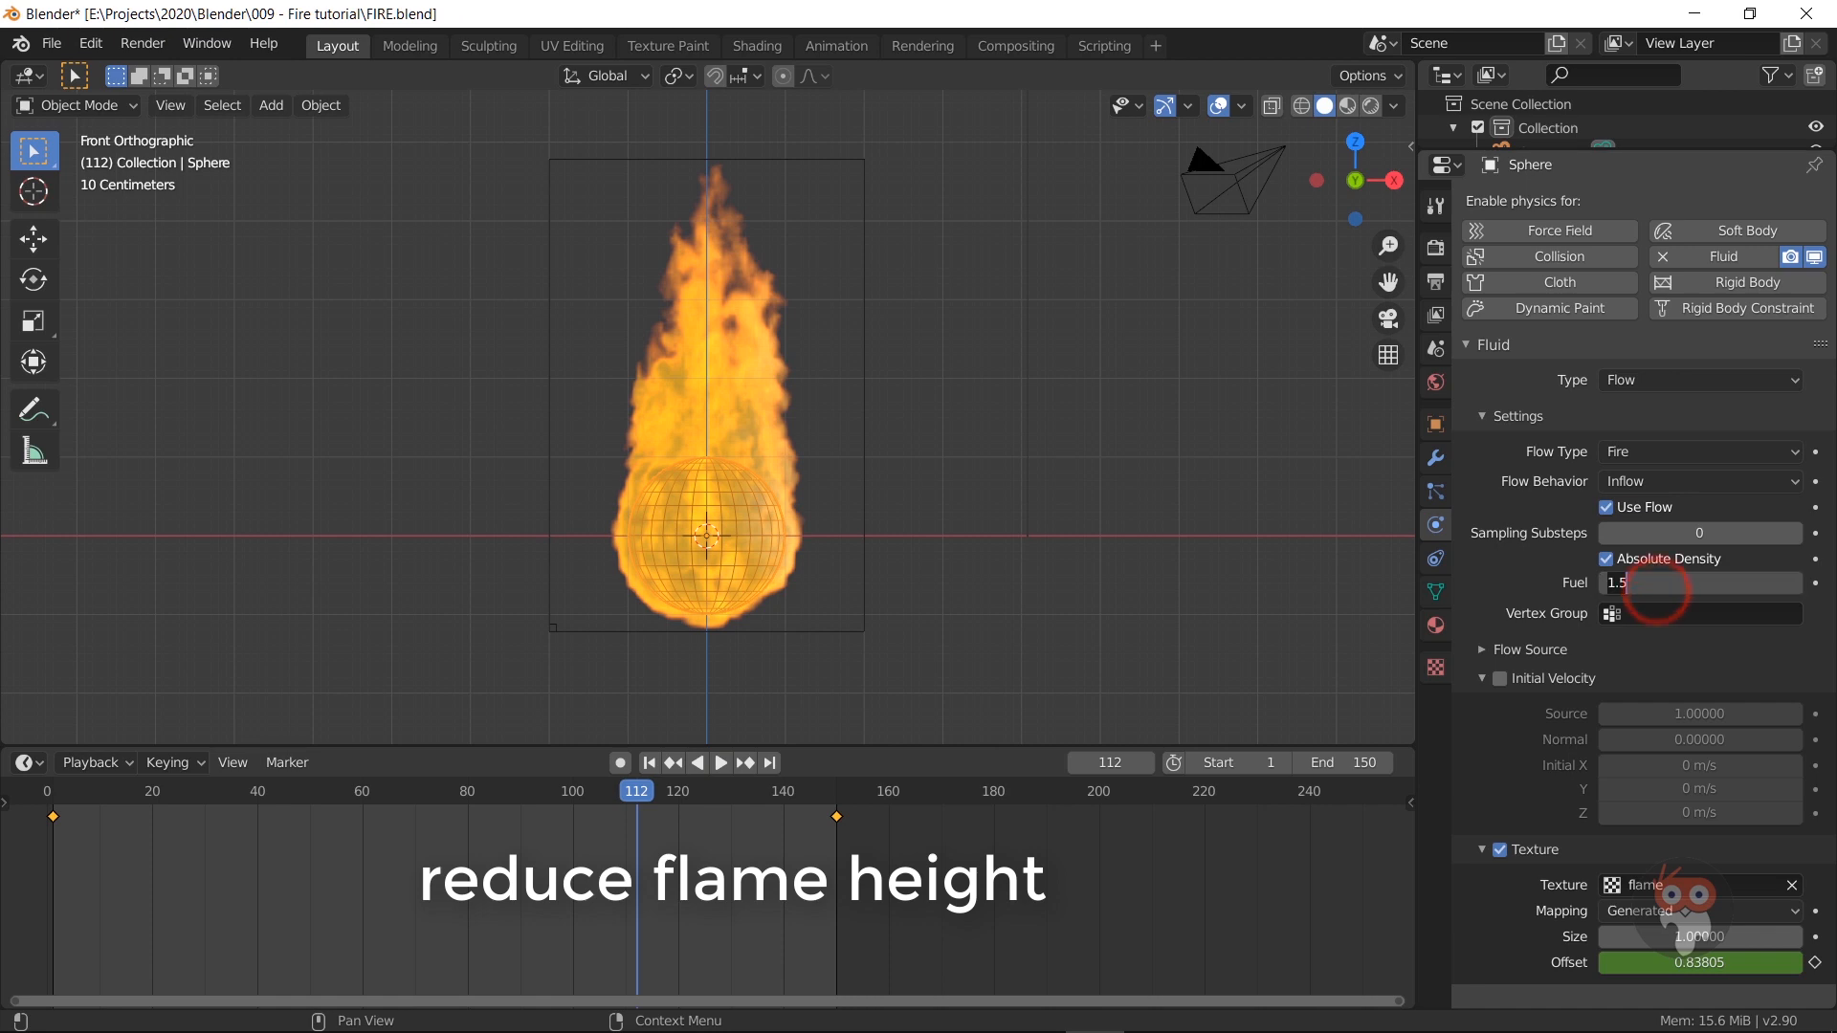
type("1")
key("Return")
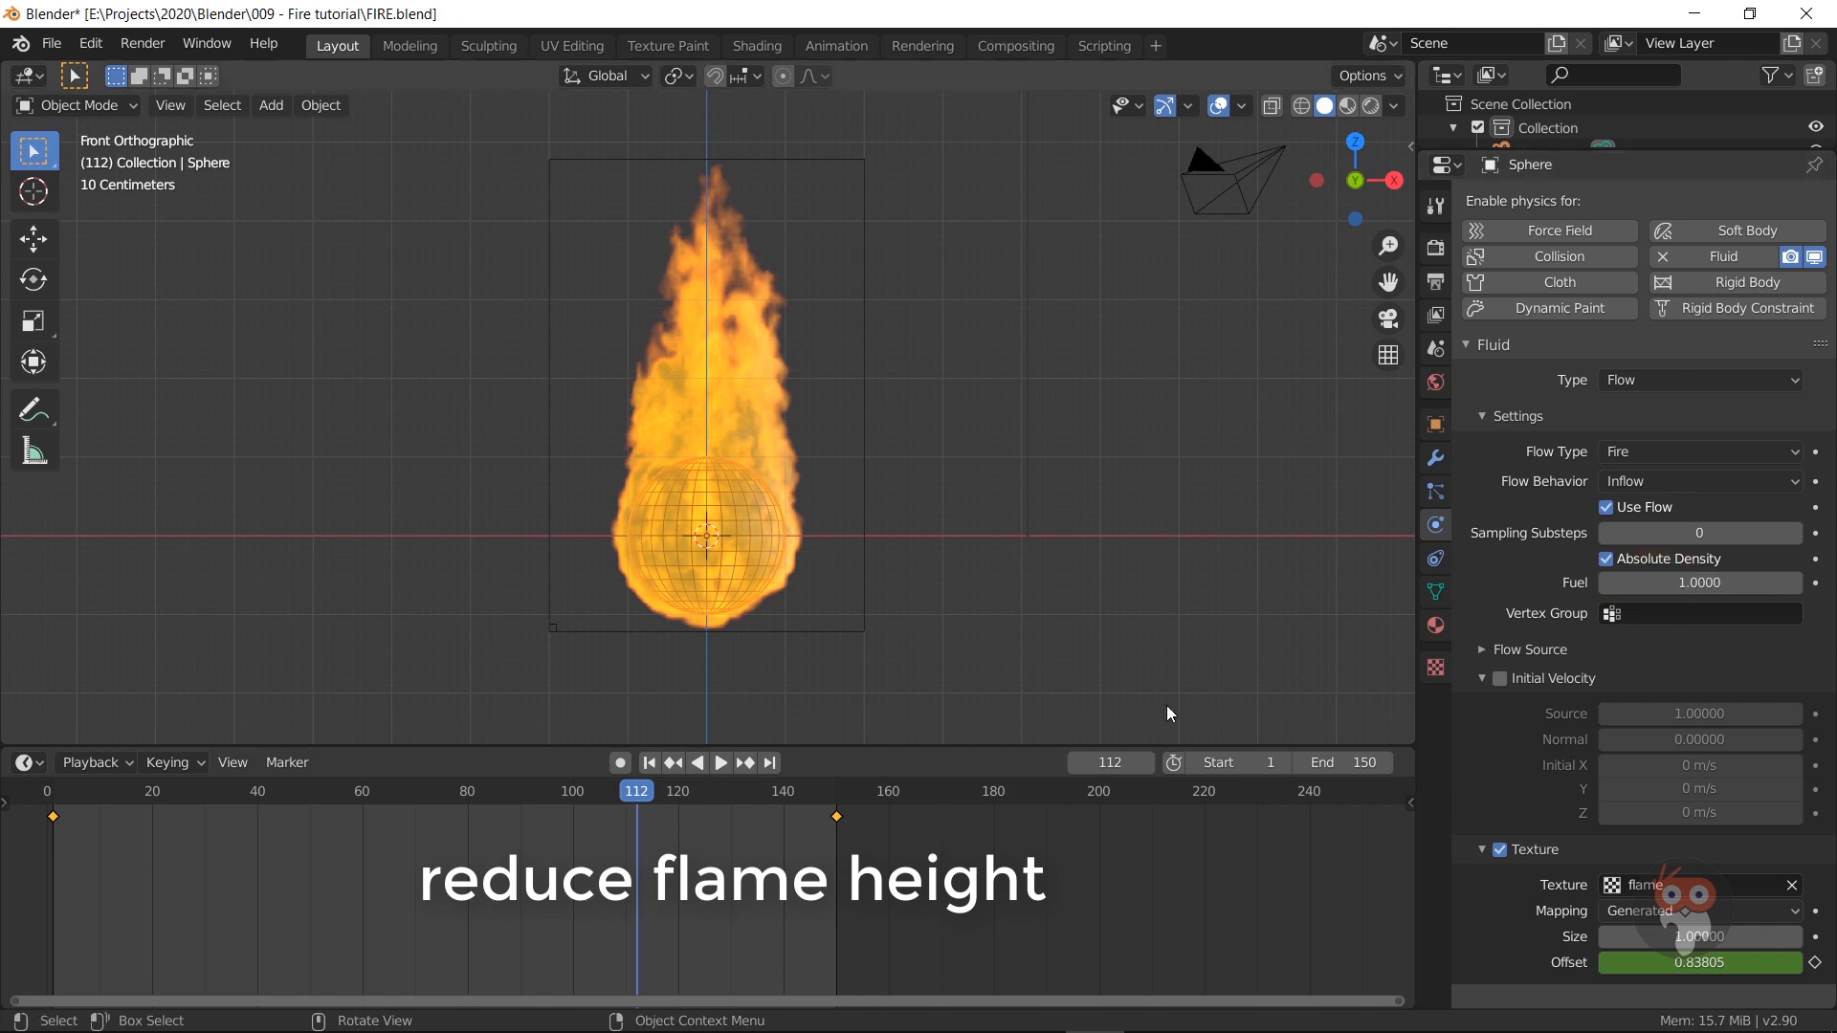
Step: Re-enter 64 as the smoke domain's resolution divisions and replay the simulation, stopping at frame 65
left_click(772, 764)
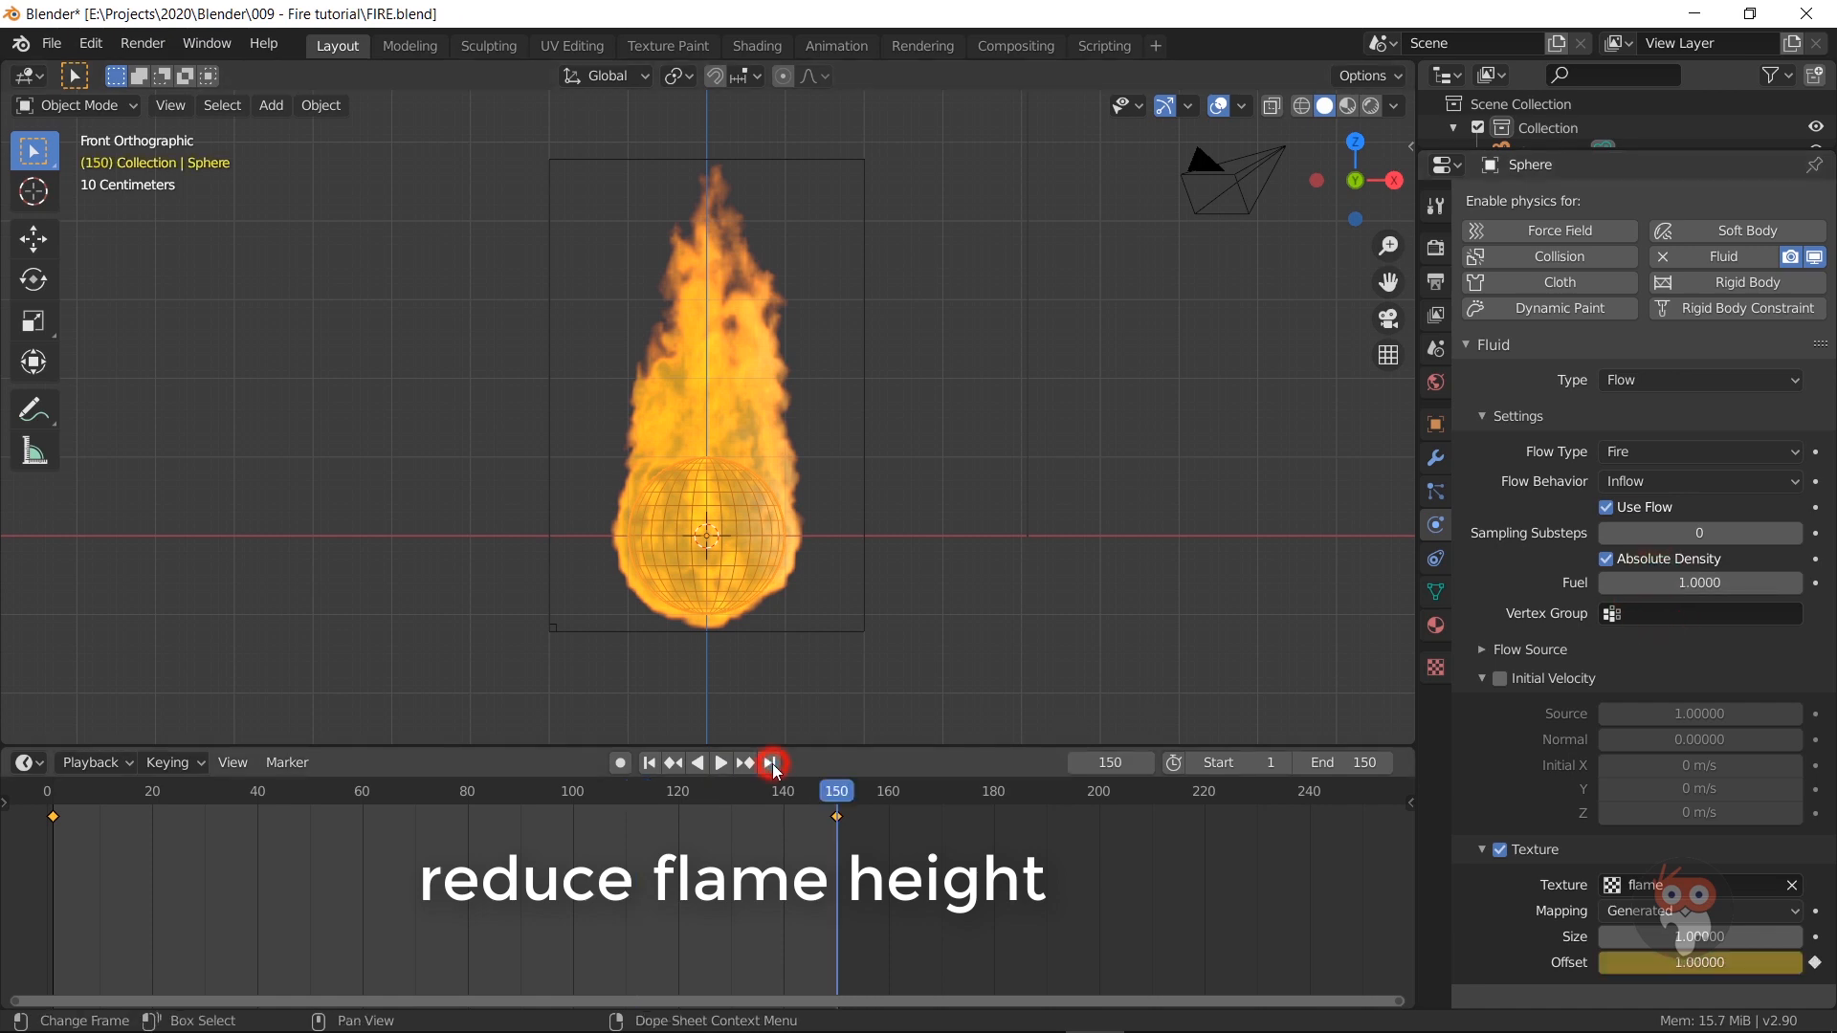
left_click(555, 628)
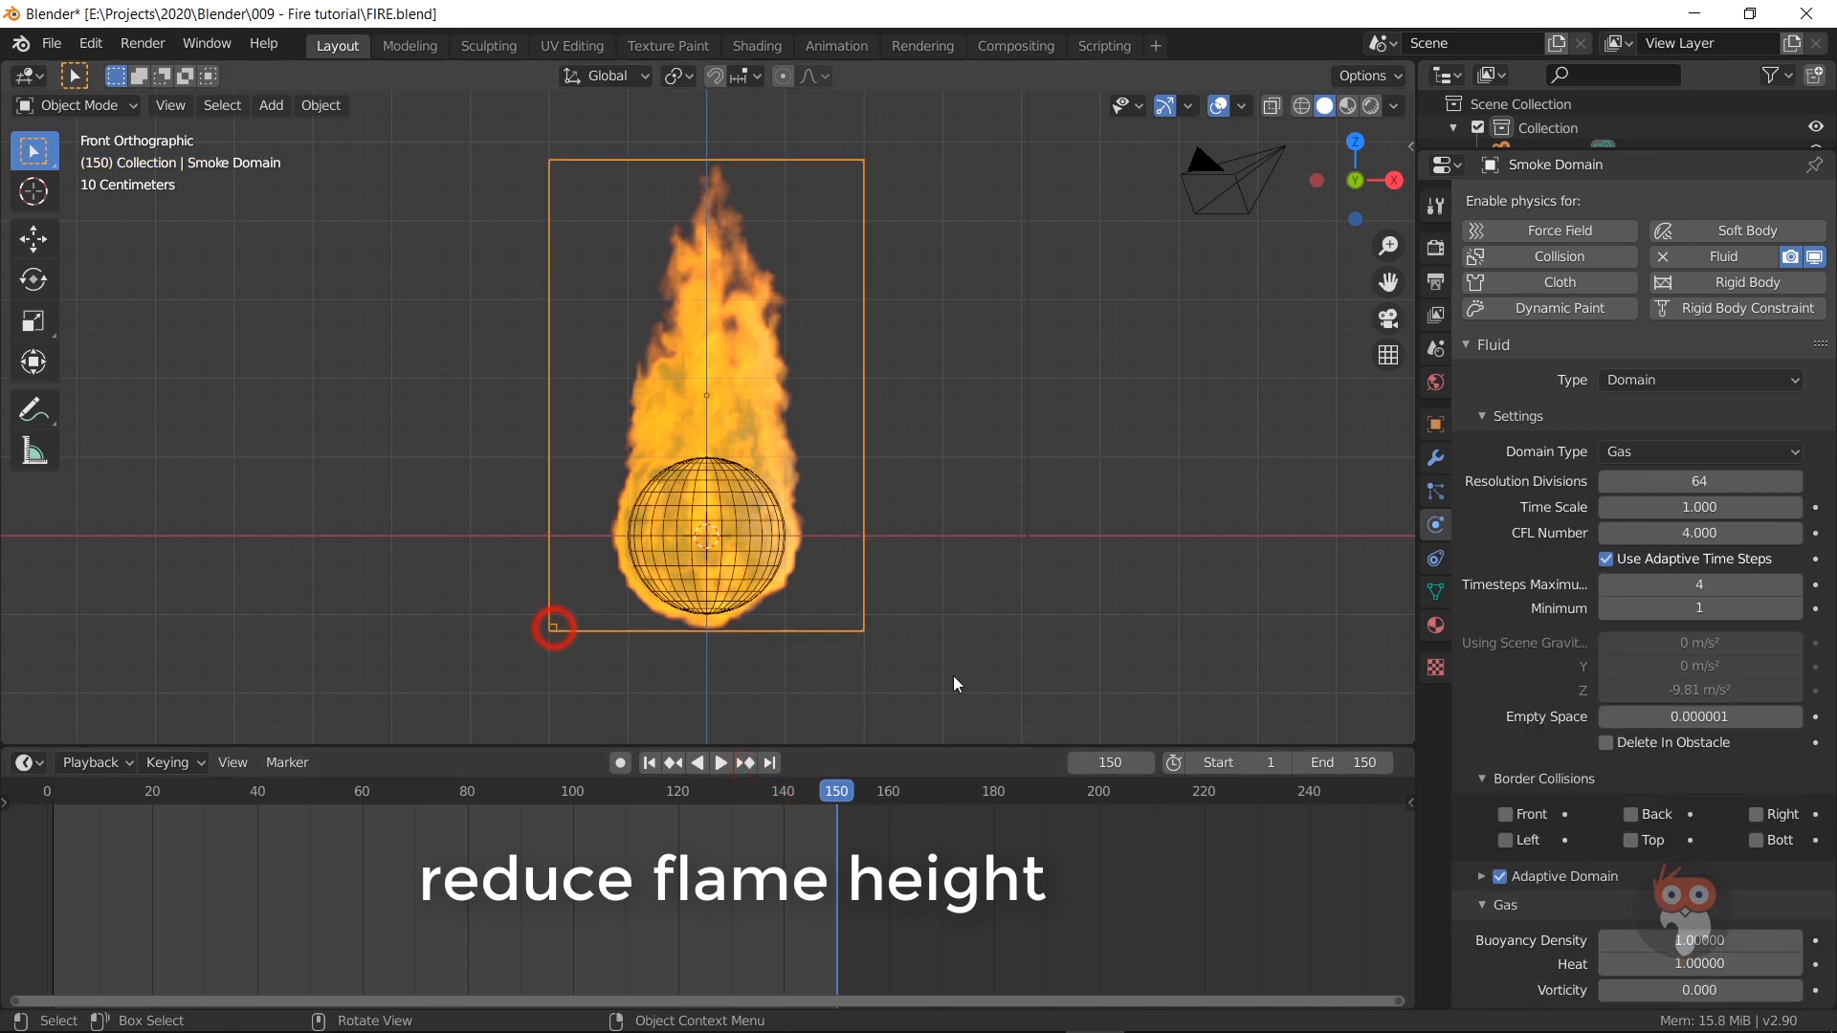
left_click(1695, 485)
key("Return")
key("space")
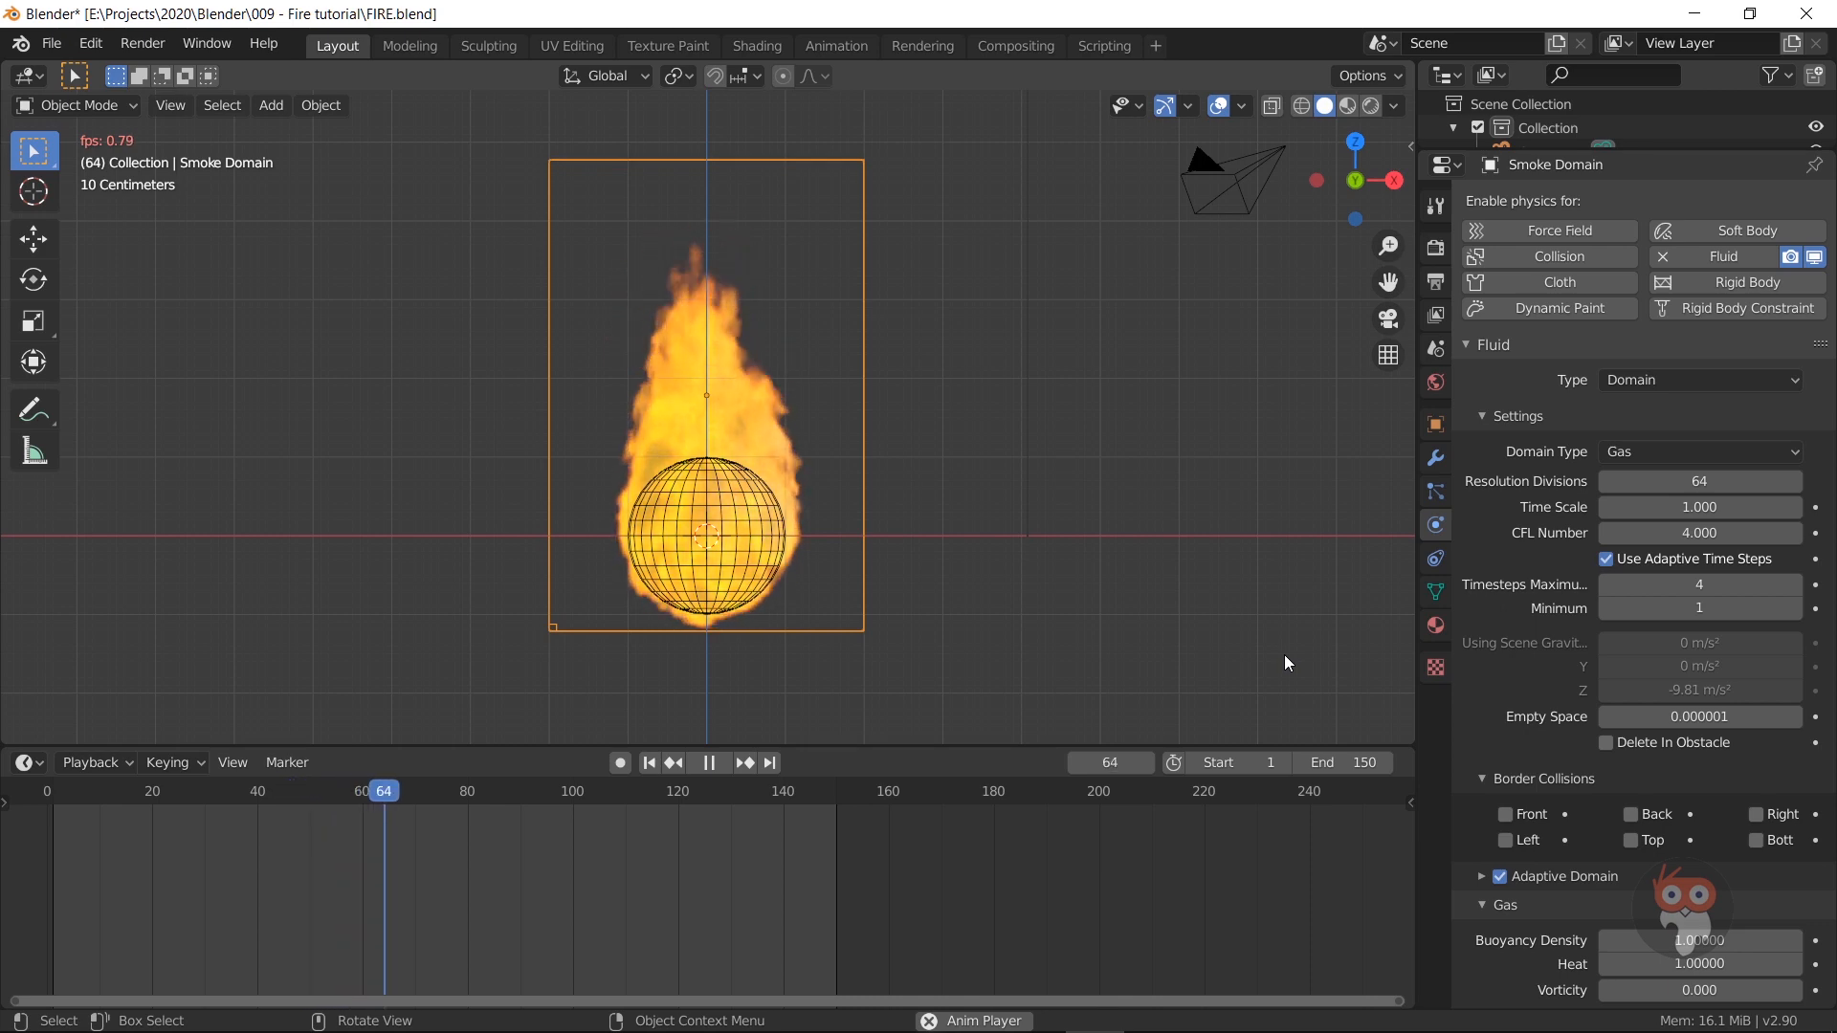
key("space")
Step: Split the 3D viewport vertically, turn the new area into a Graph Editor, and collapse its channel list
left_click_drag(1160, 73, 835, 73)
left_click(858, 75)
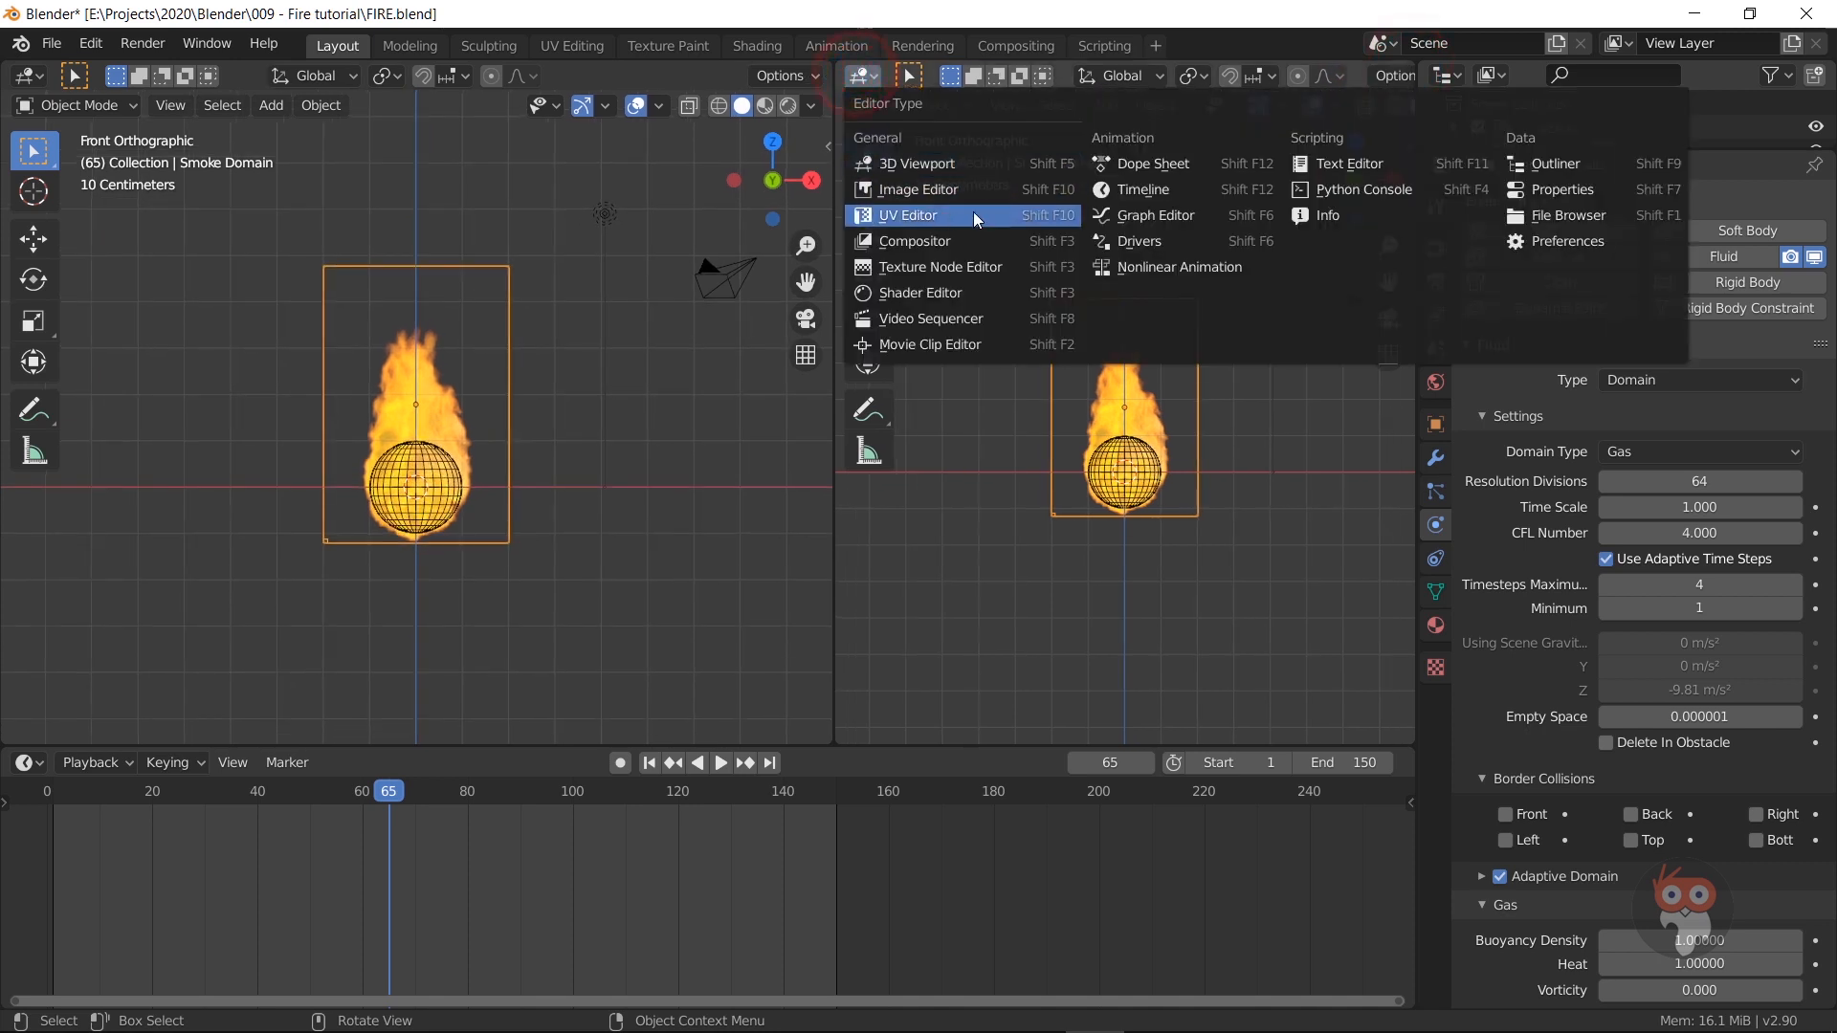
left_click(1136, 214)
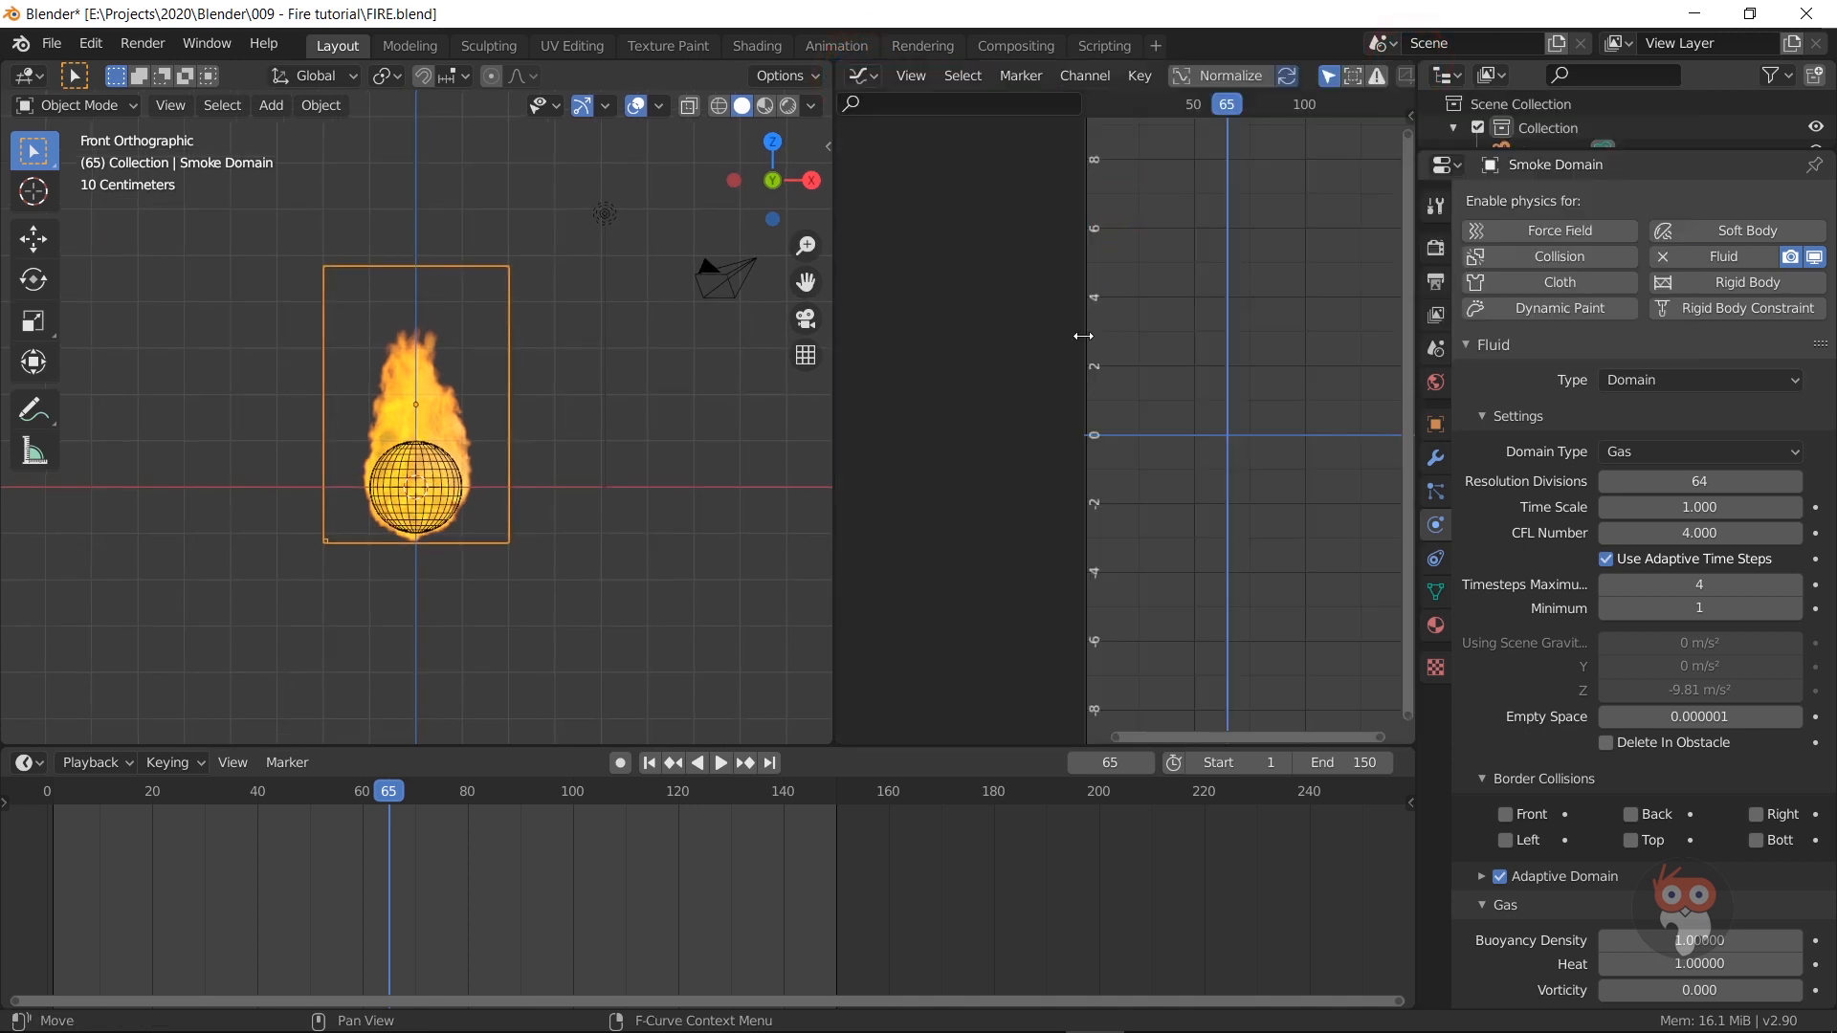
left_click_drag(1082, 336, 703, 381)
Step: Set the keyframe interpolation of the sphere's texture offset curve to Linear
left_click(432, 475)
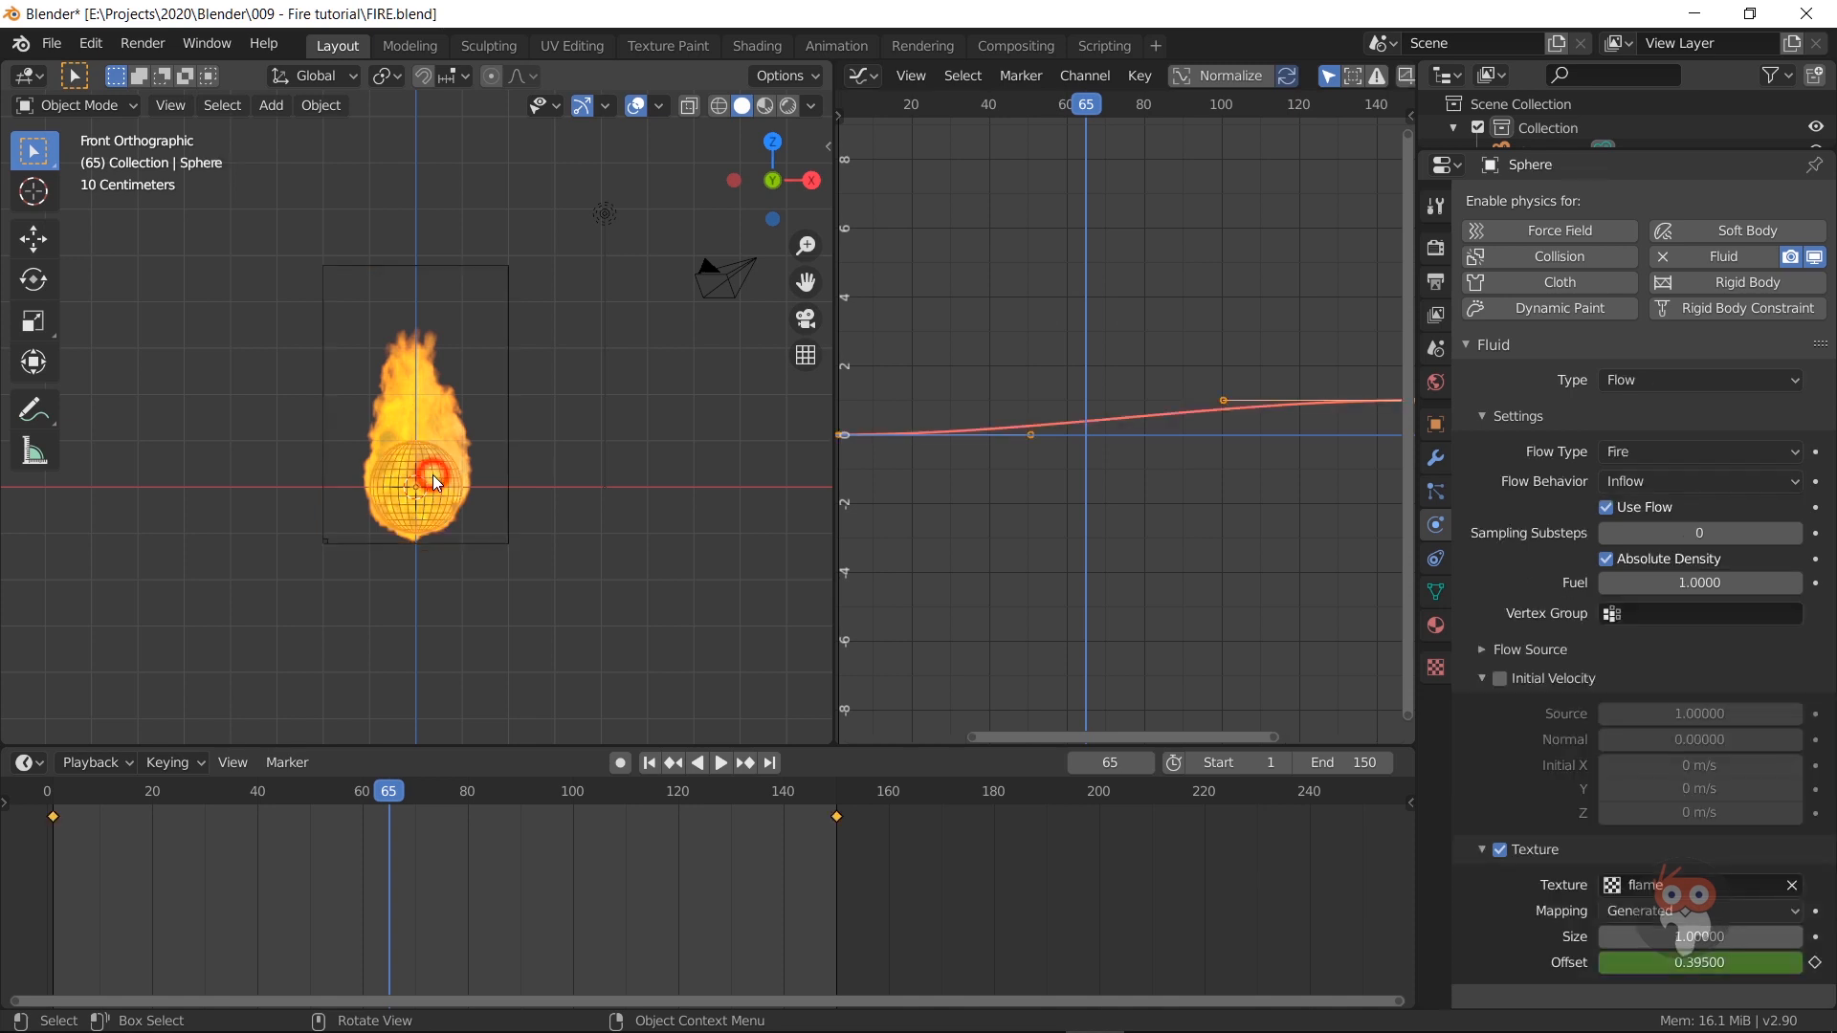
scroll(435, 467, "up", 5)
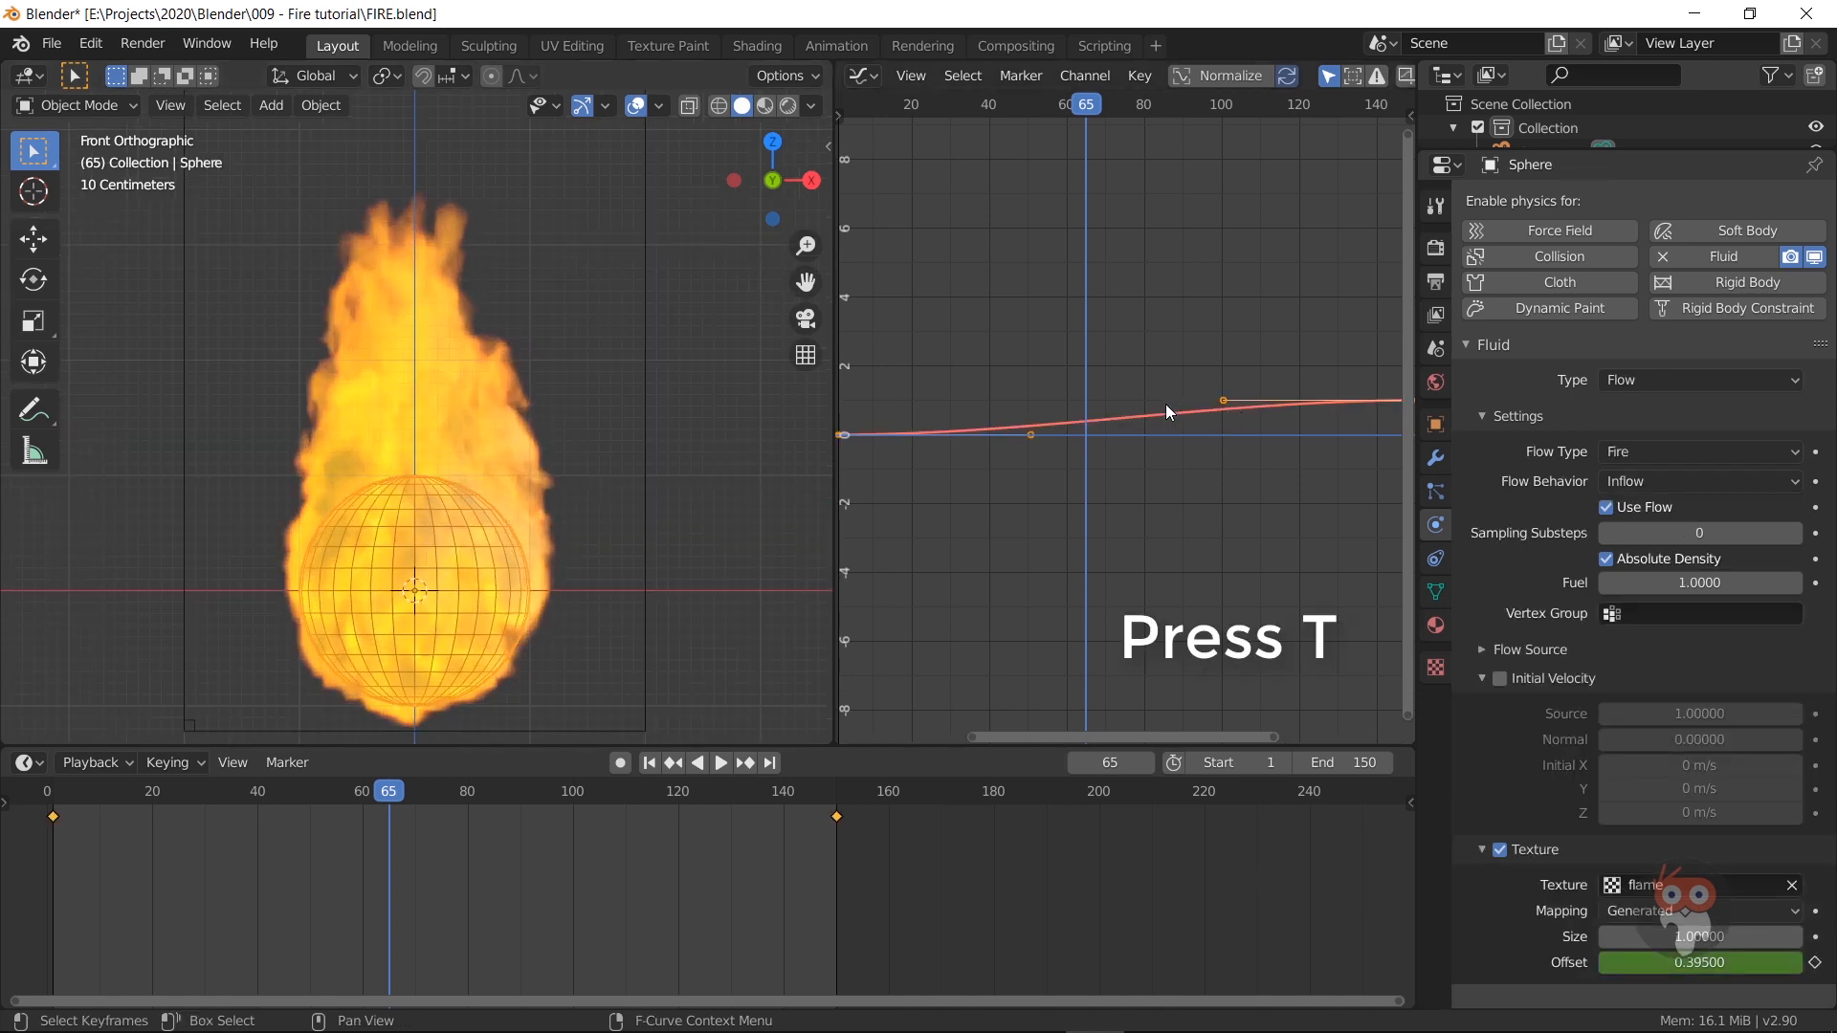
key("t")
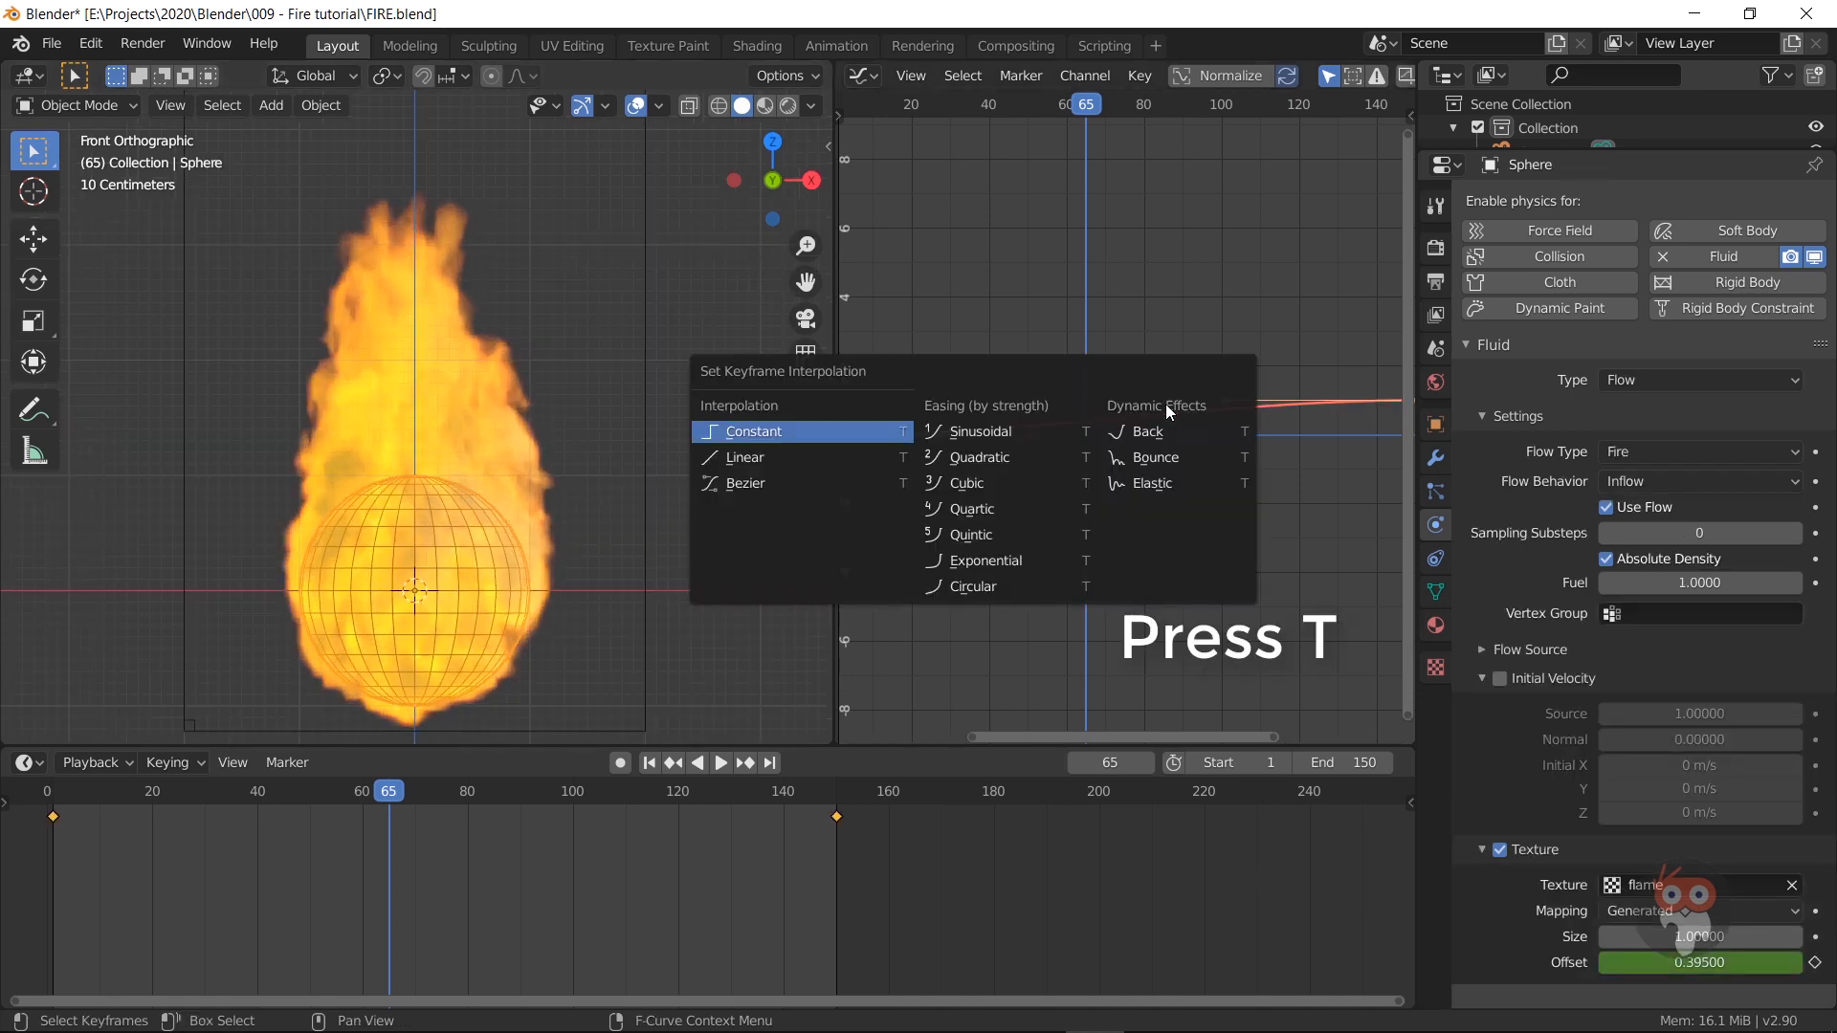
left_click(762, 463)
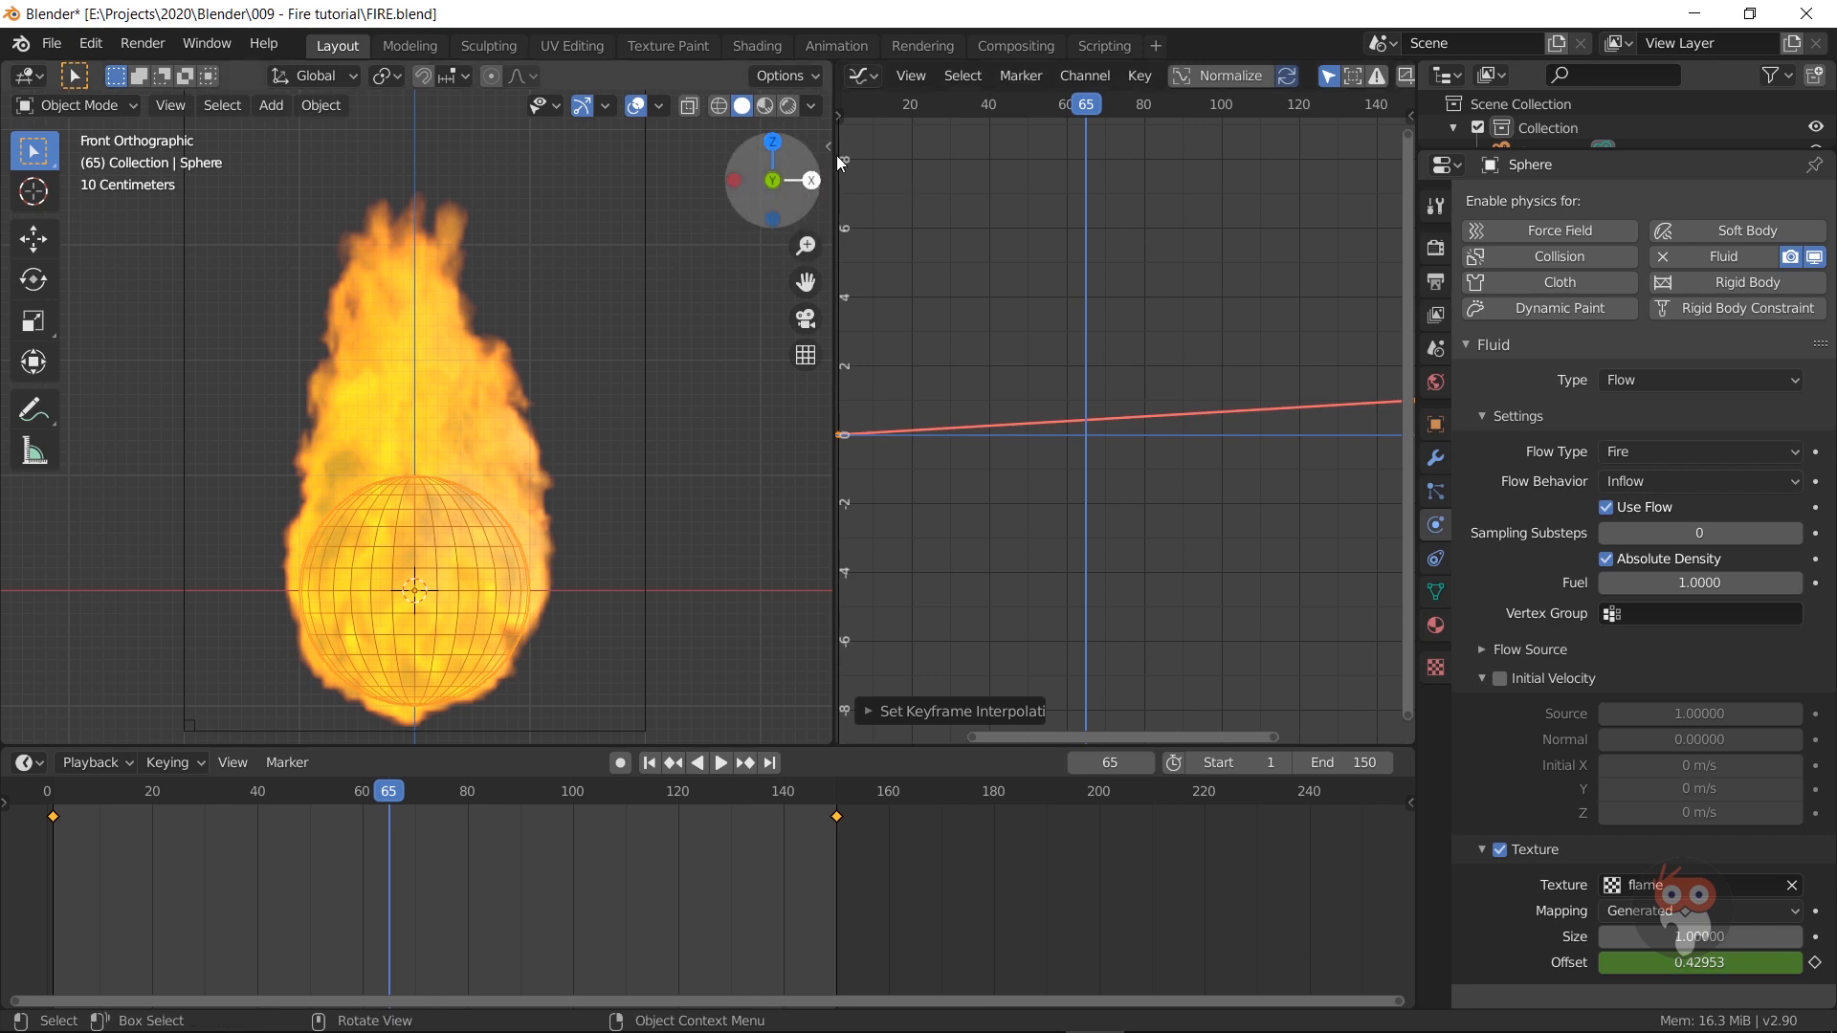
Step: Join the Graph Editor area back into the 3D viewport so the viewport takes up the full width
right_click(835, 94)
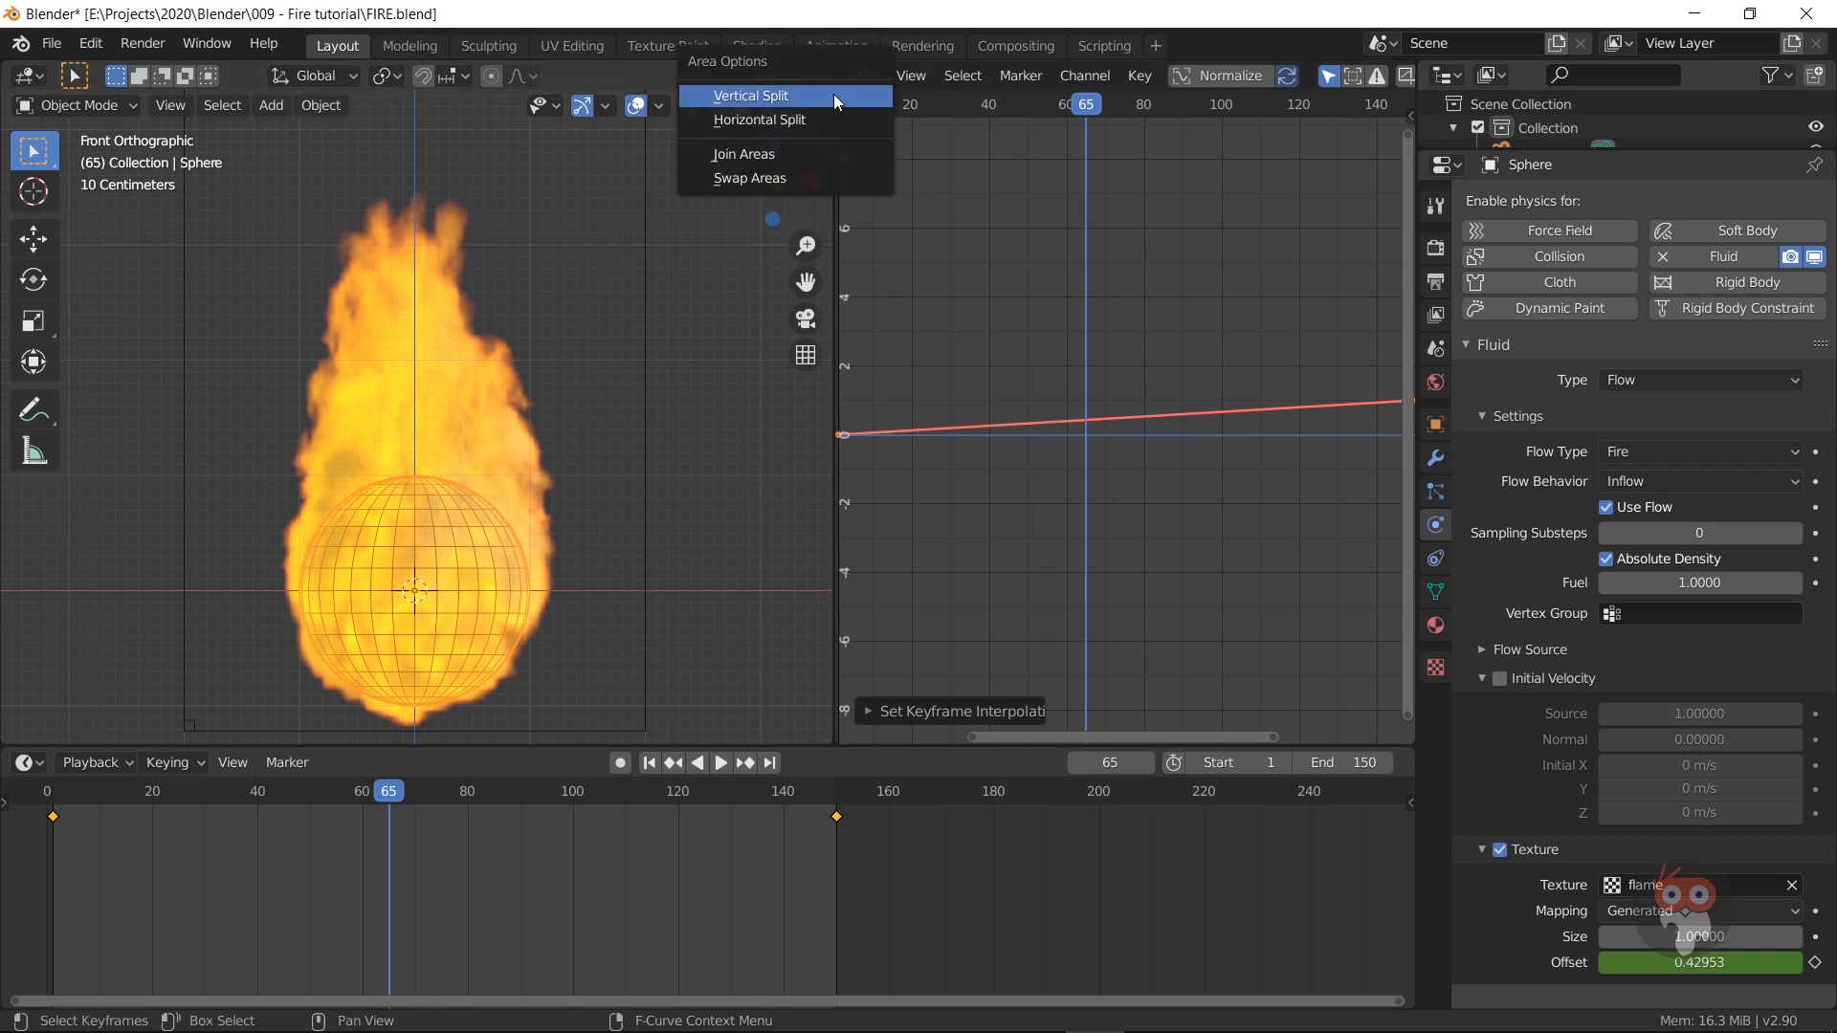
left_click(821, 153)
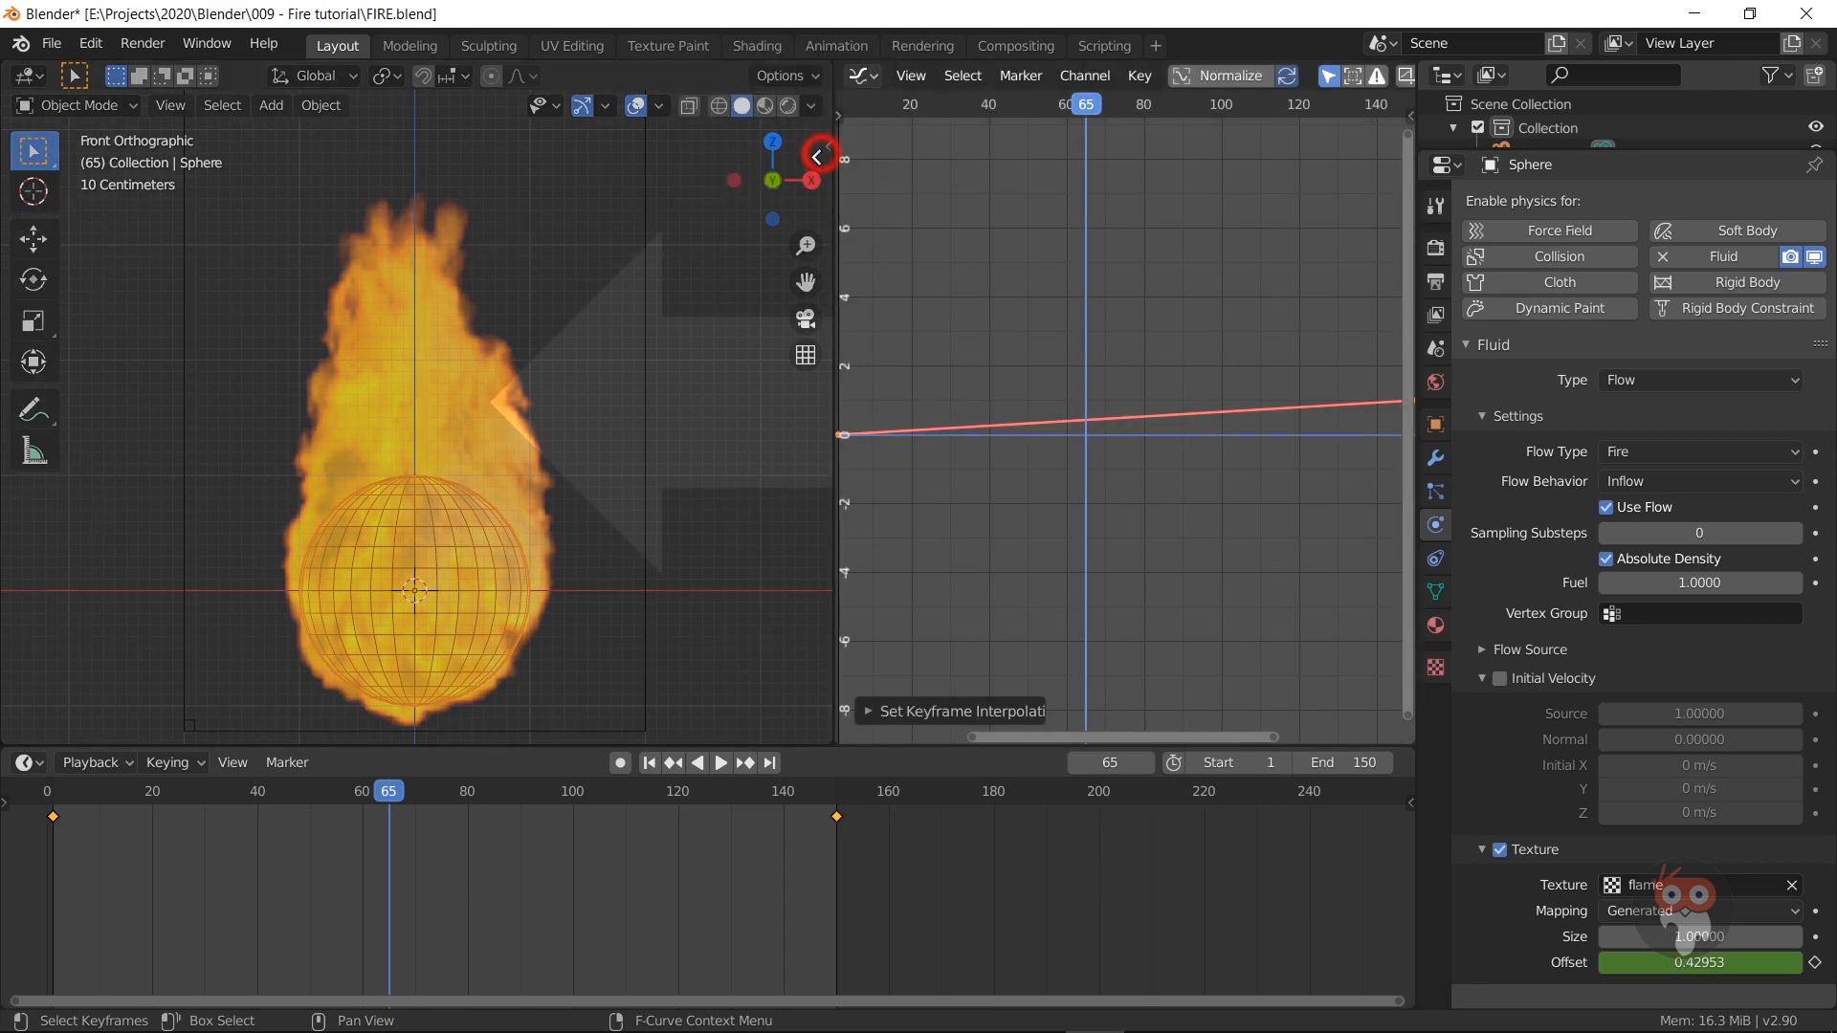
left_click(1057, 382)
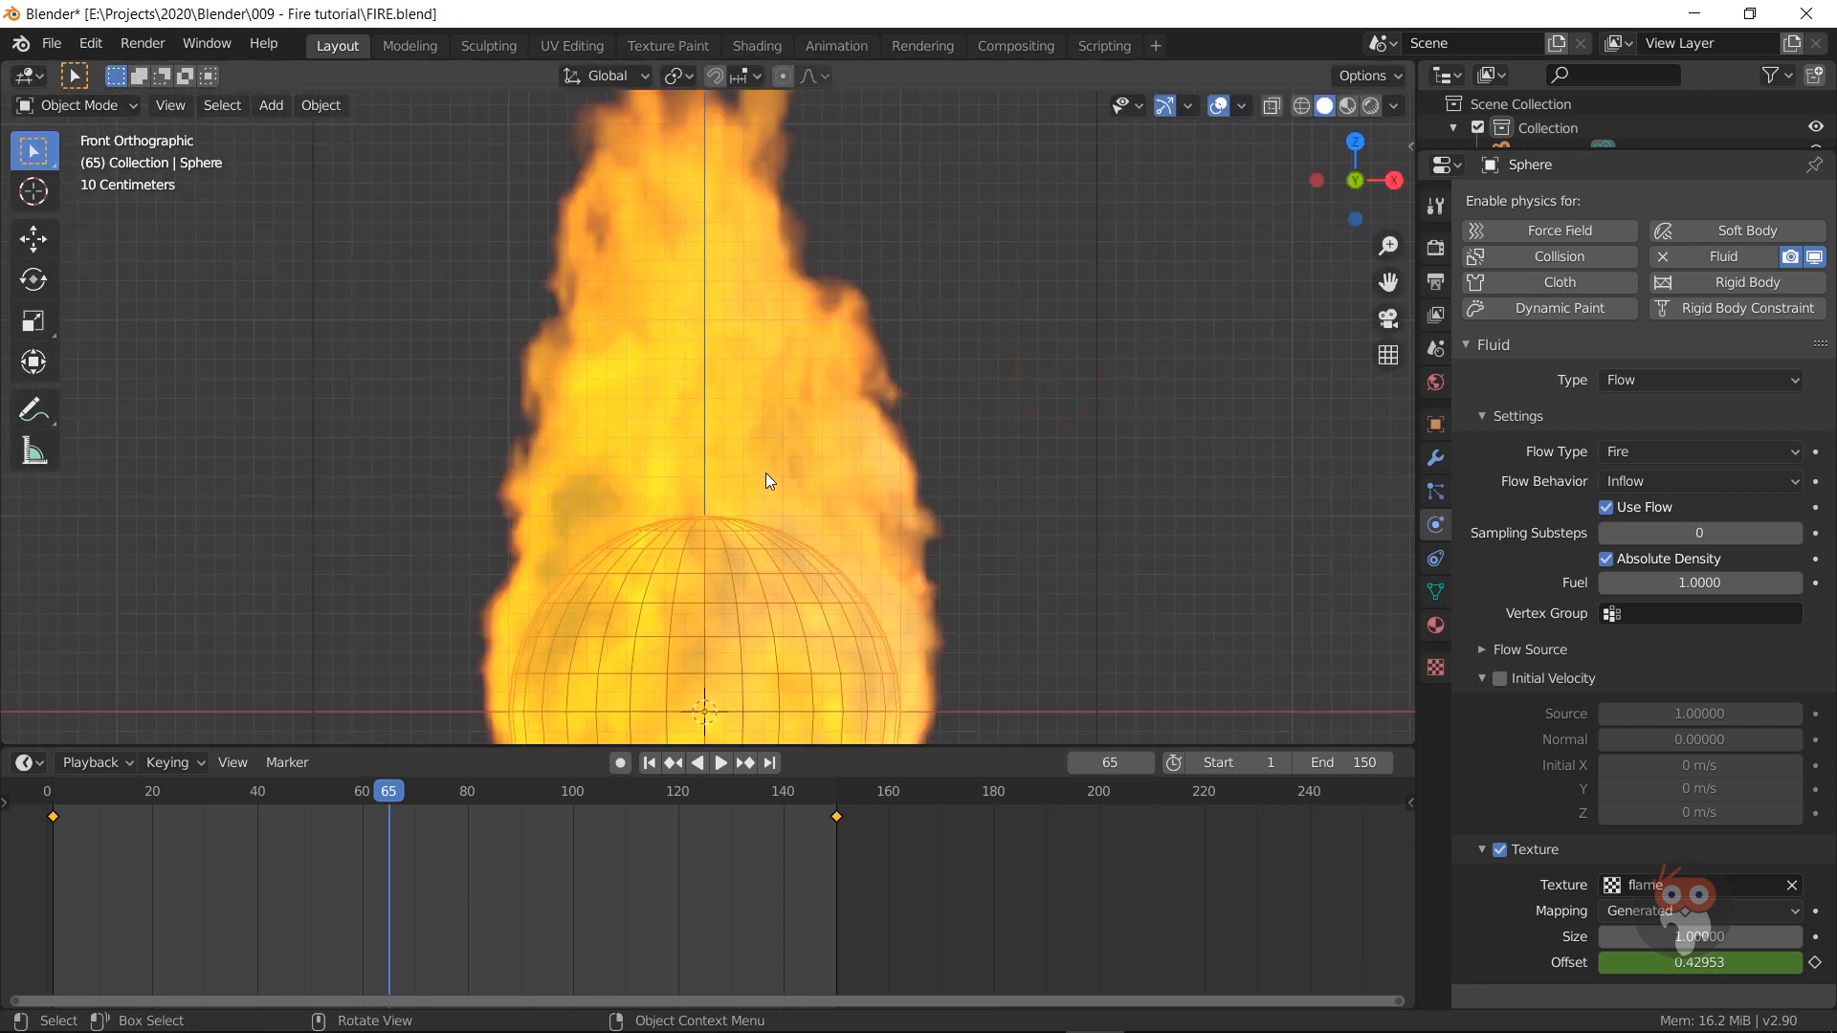
scroll(765, 476, "down", 3)
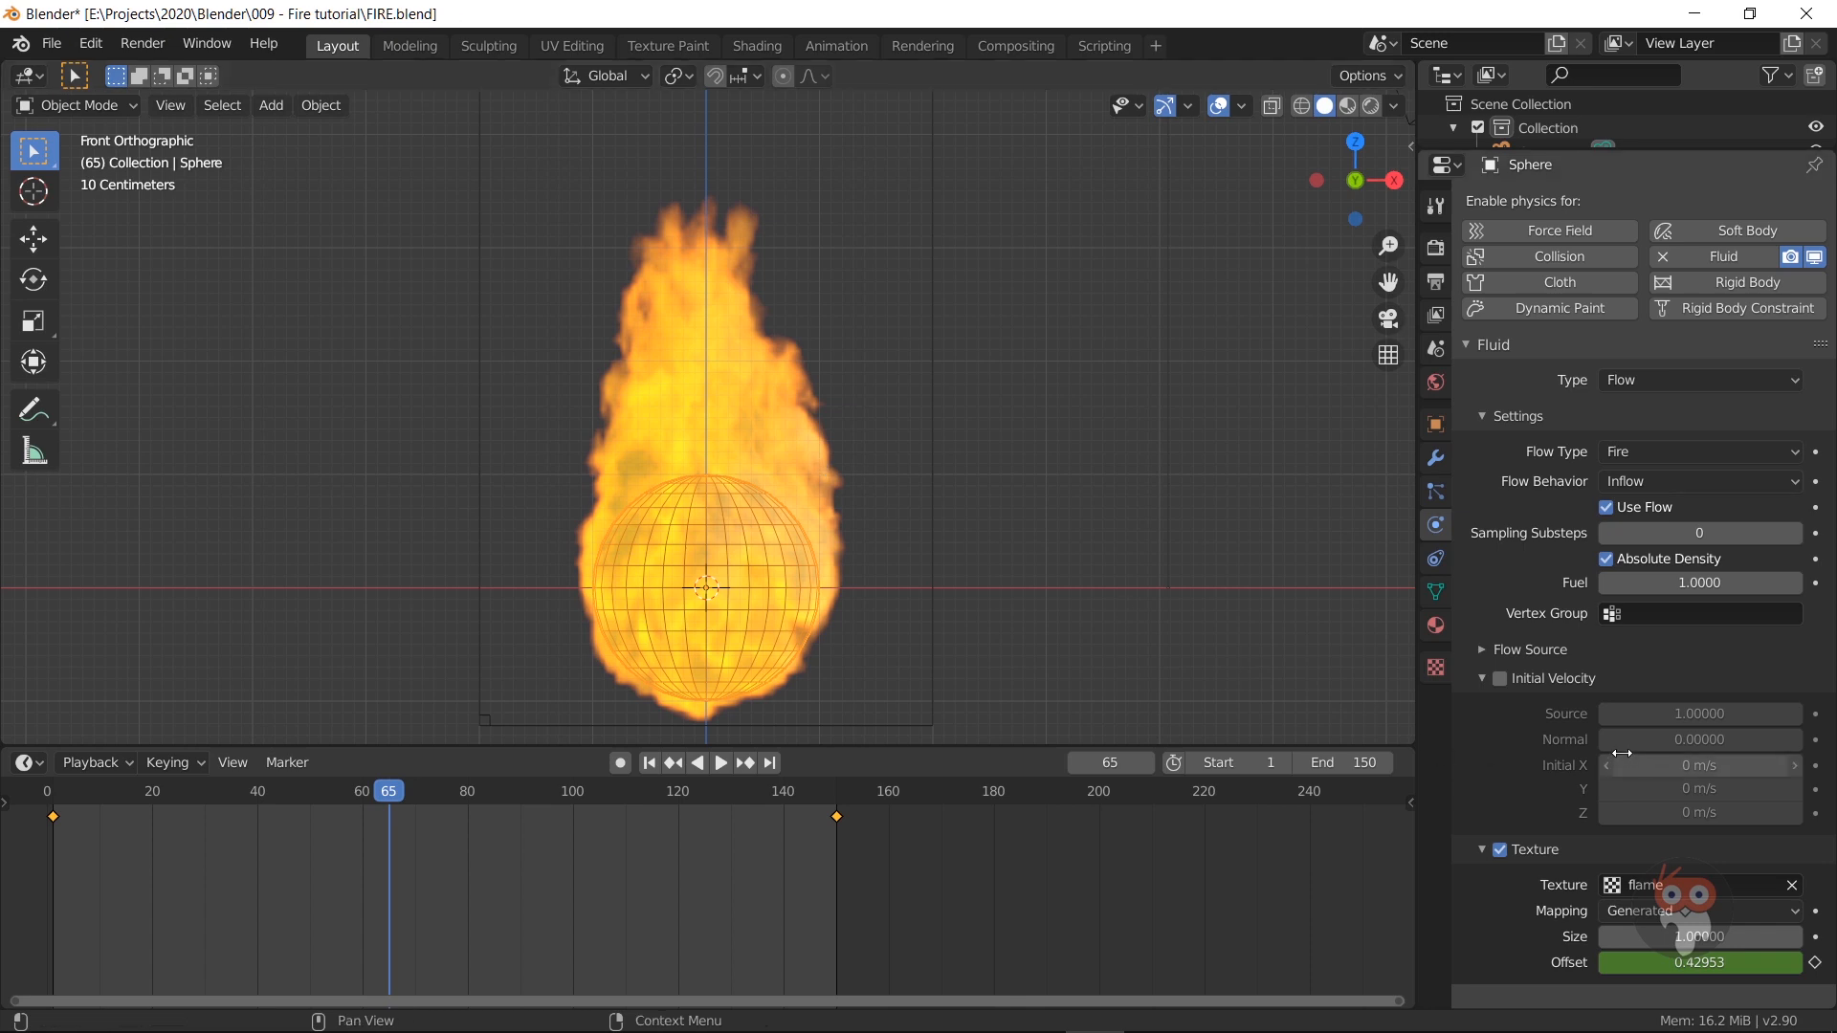
Step: Select the smoke domain and set its cache type to Final
left_click(489, 728)
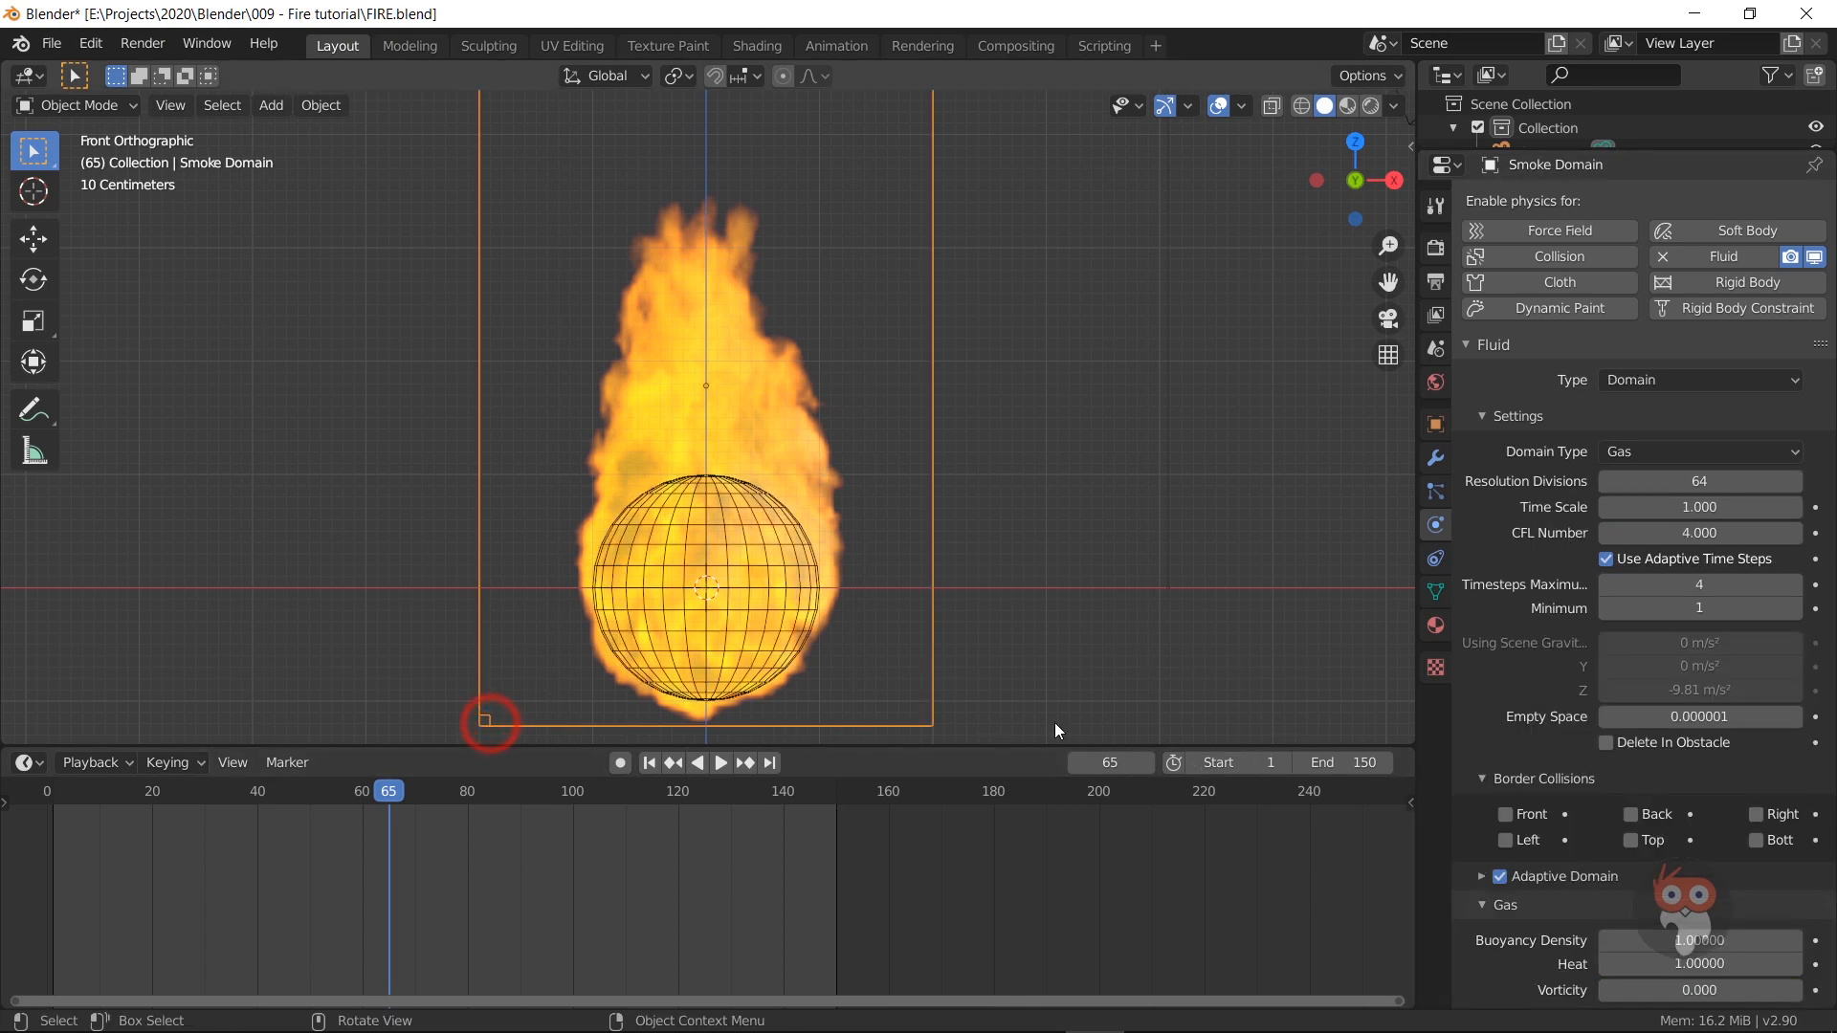
scroll(1555, 779, "down", 8)
scroll(1556, 786, "down", 8)
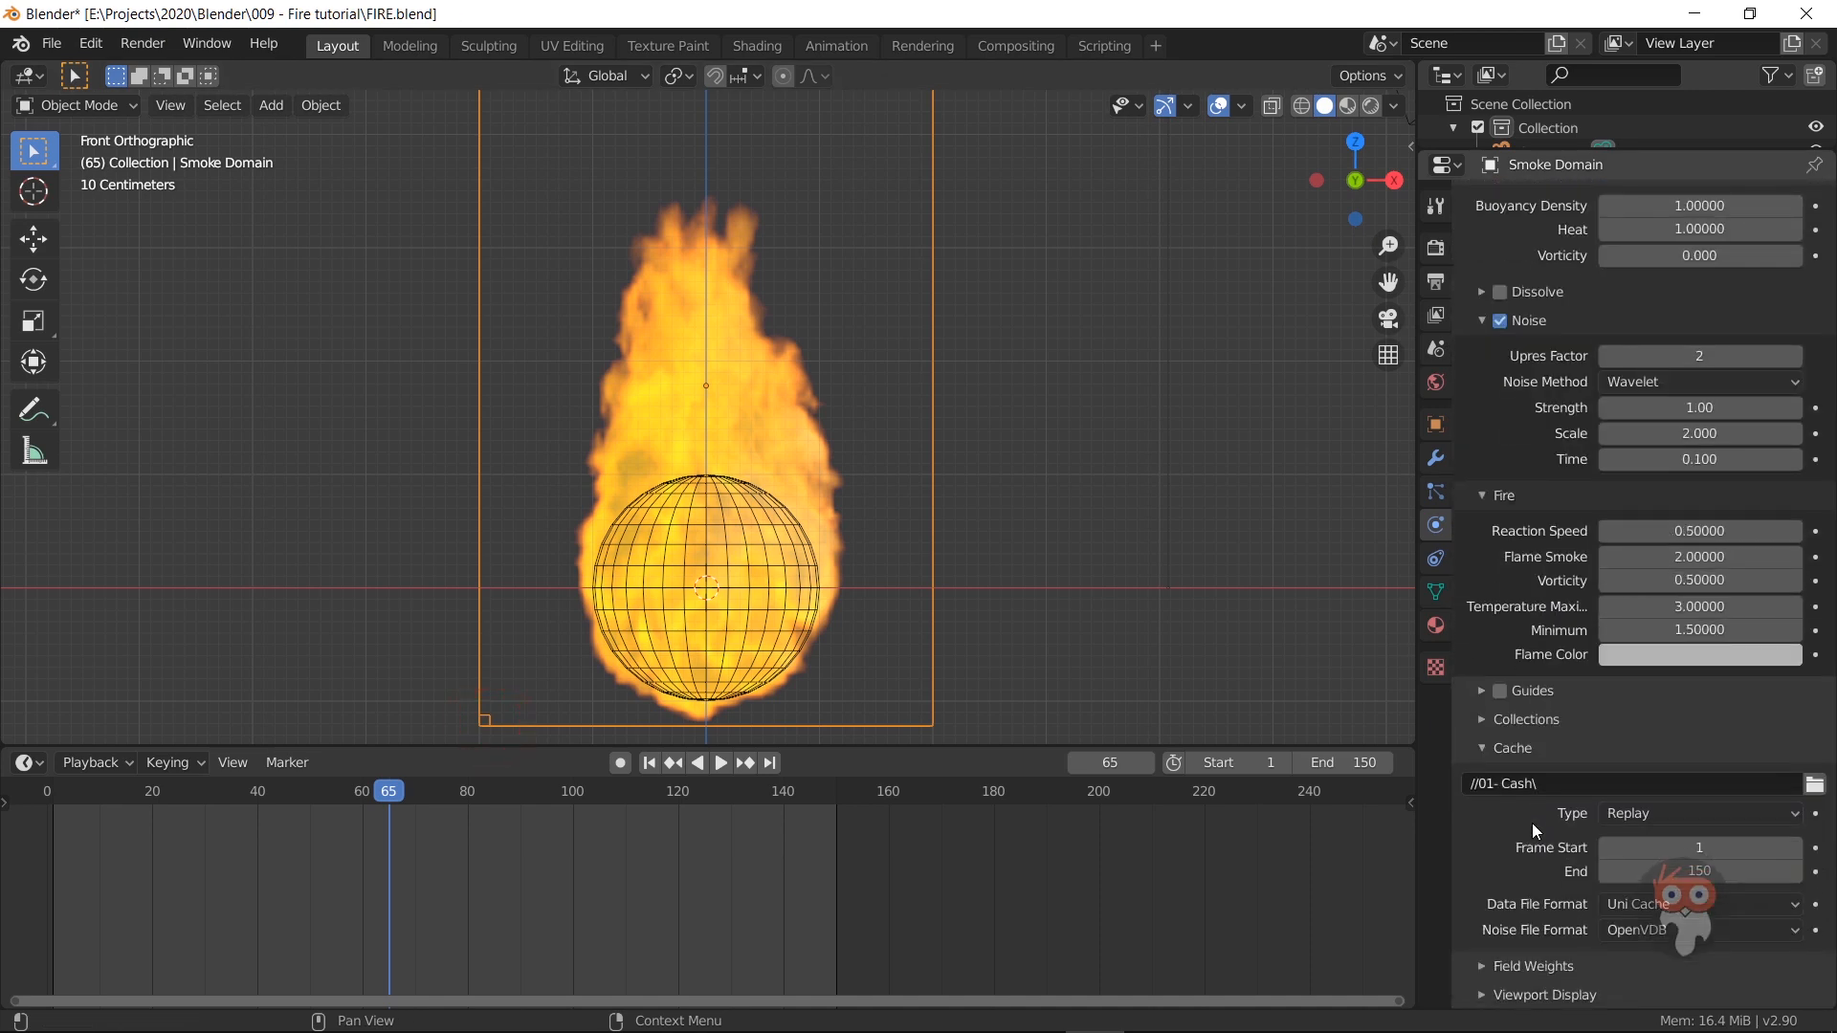
left_click(1676, 814)
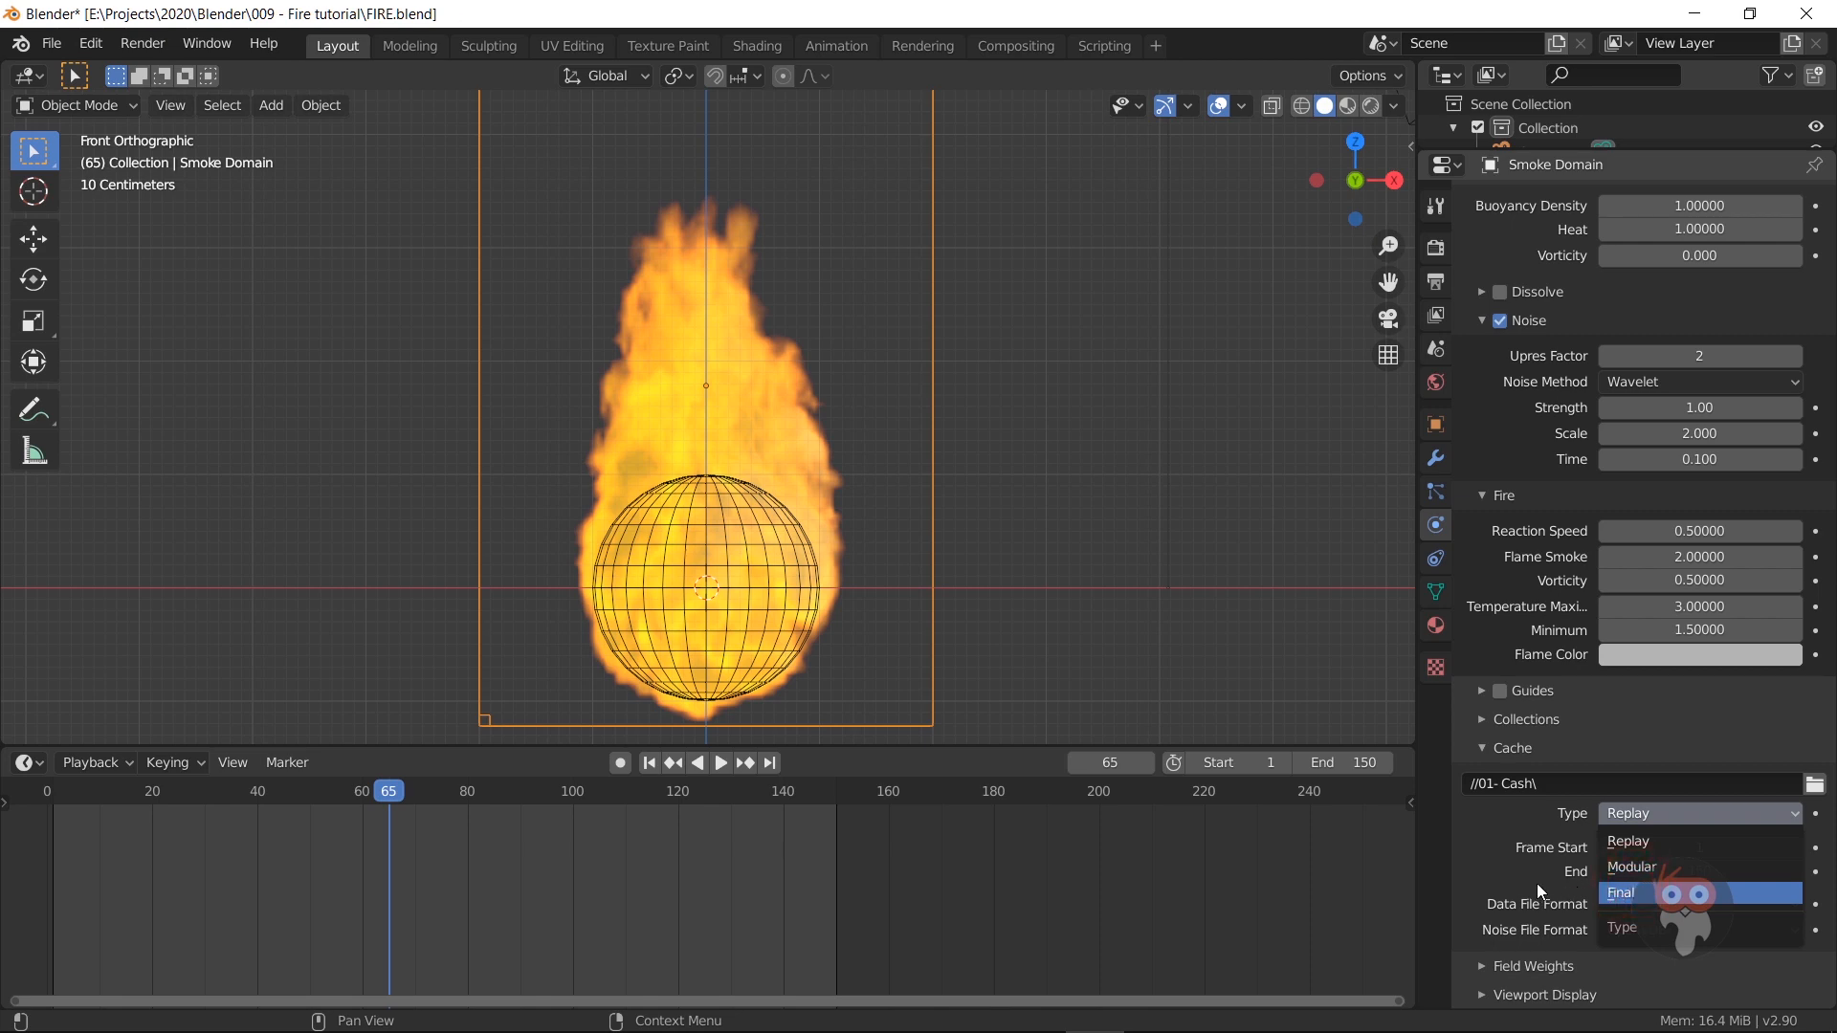
key("Return")
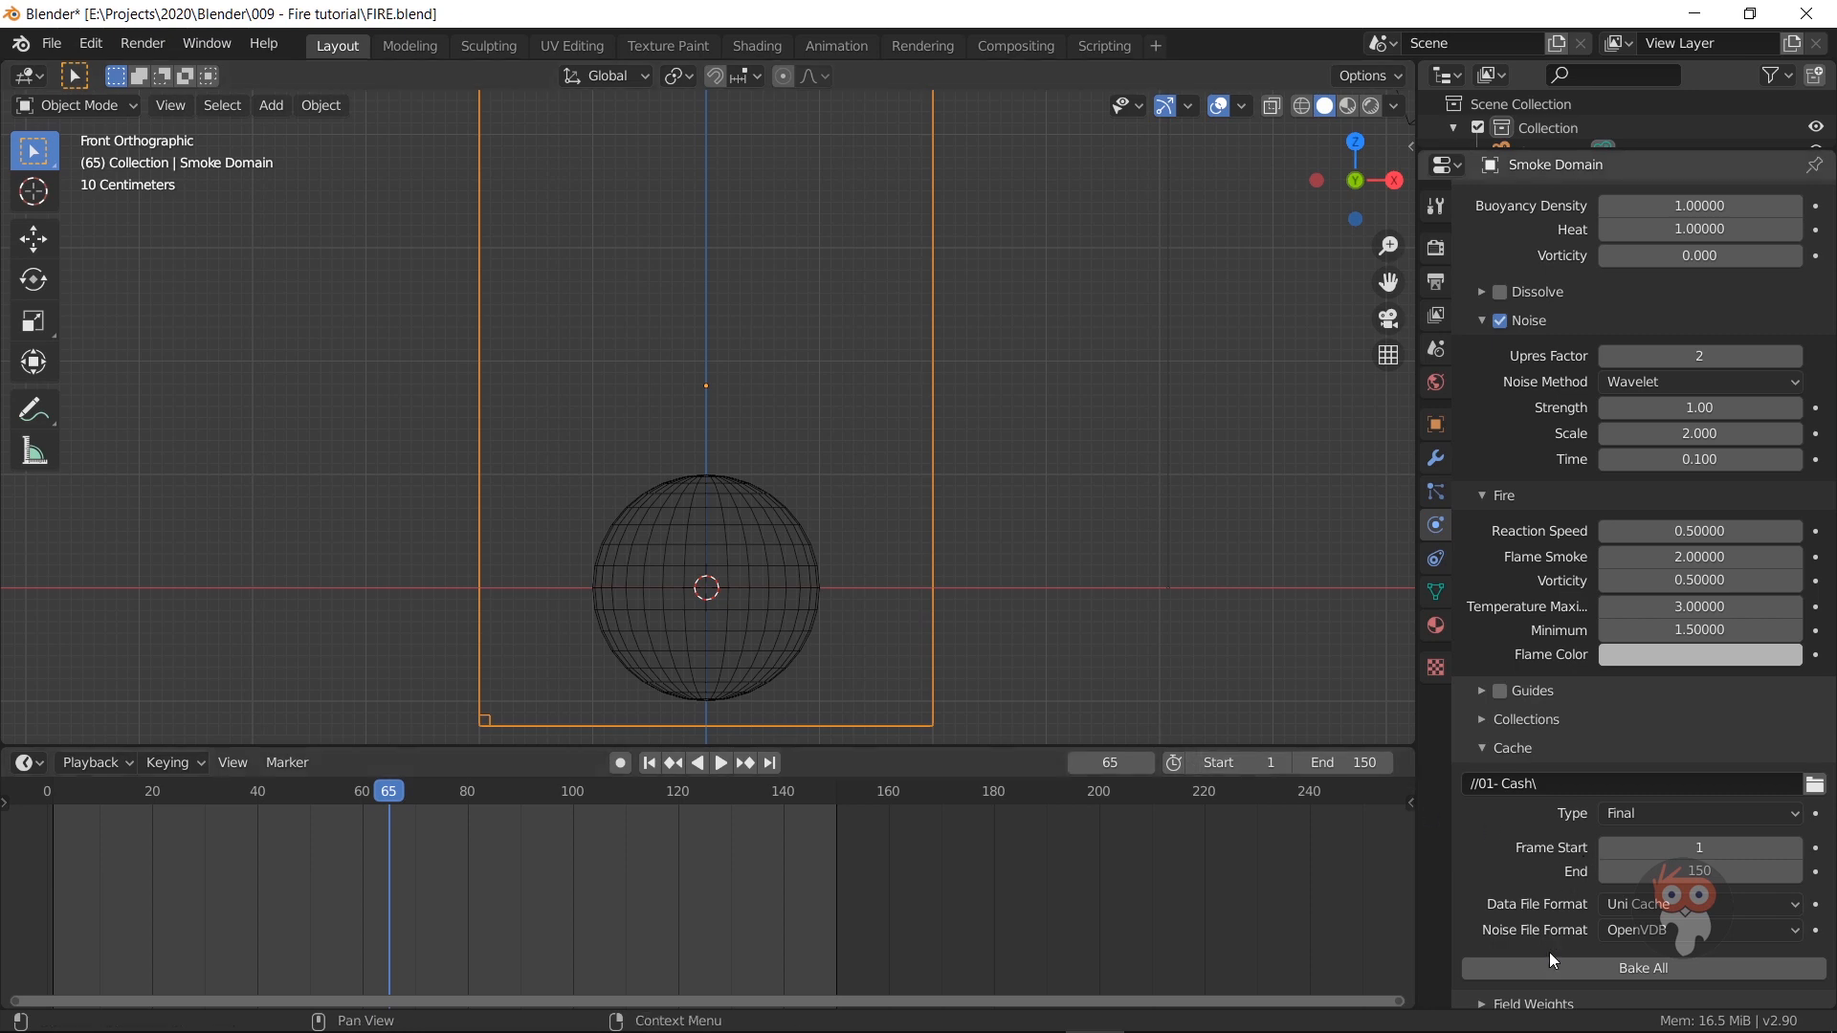
Step: Save the file and bake the smoke domain's complete simulation
left_click(1031, 501)
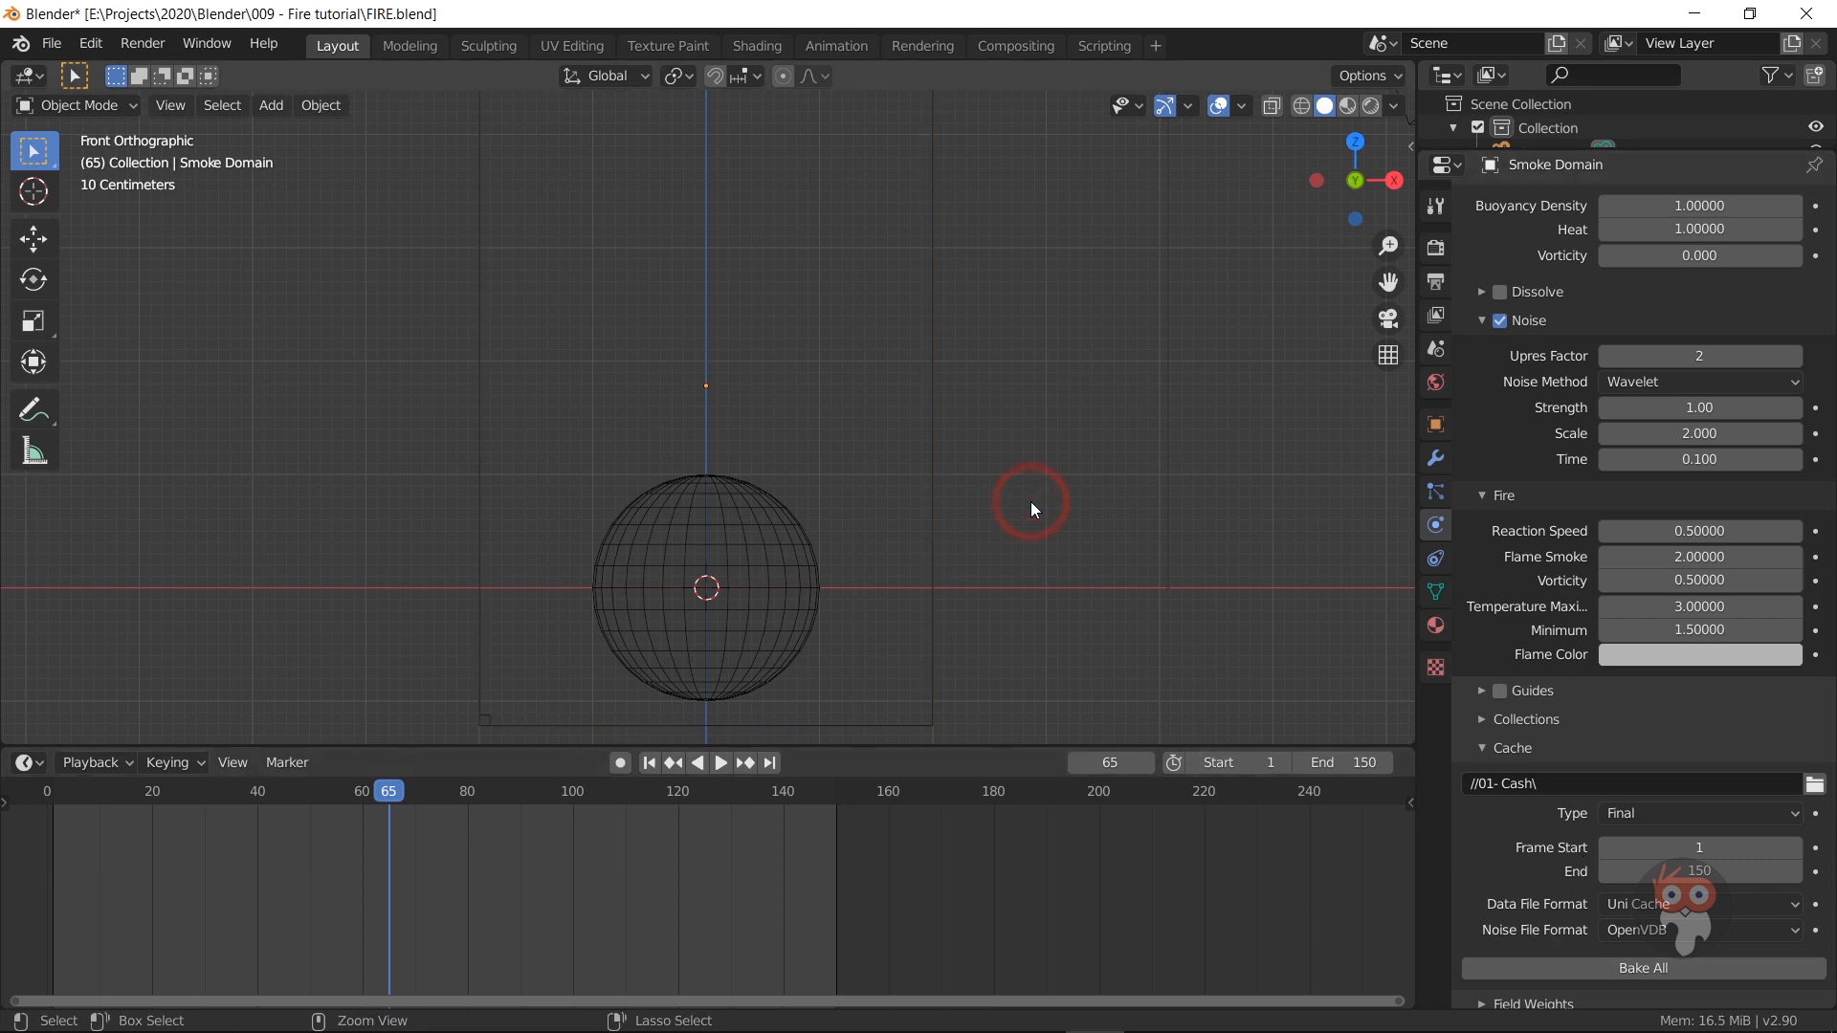
key("ctrl+s")
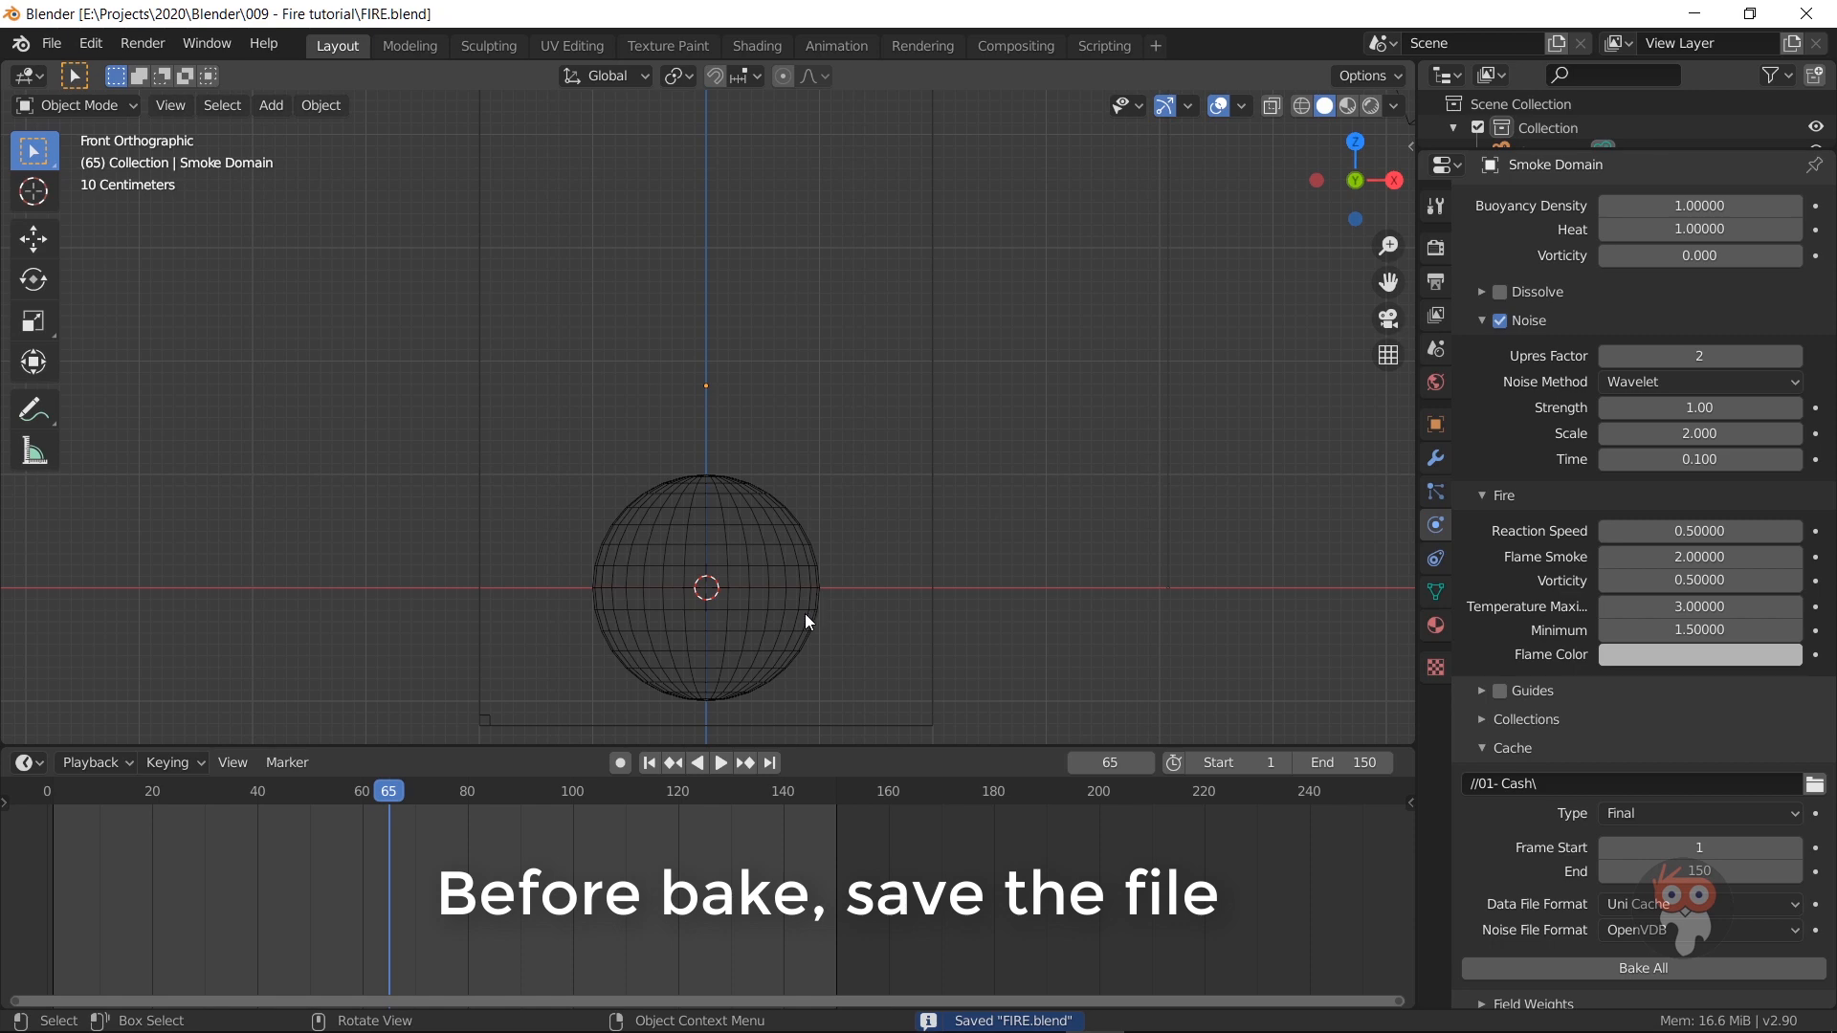
left_click(1564, 928)
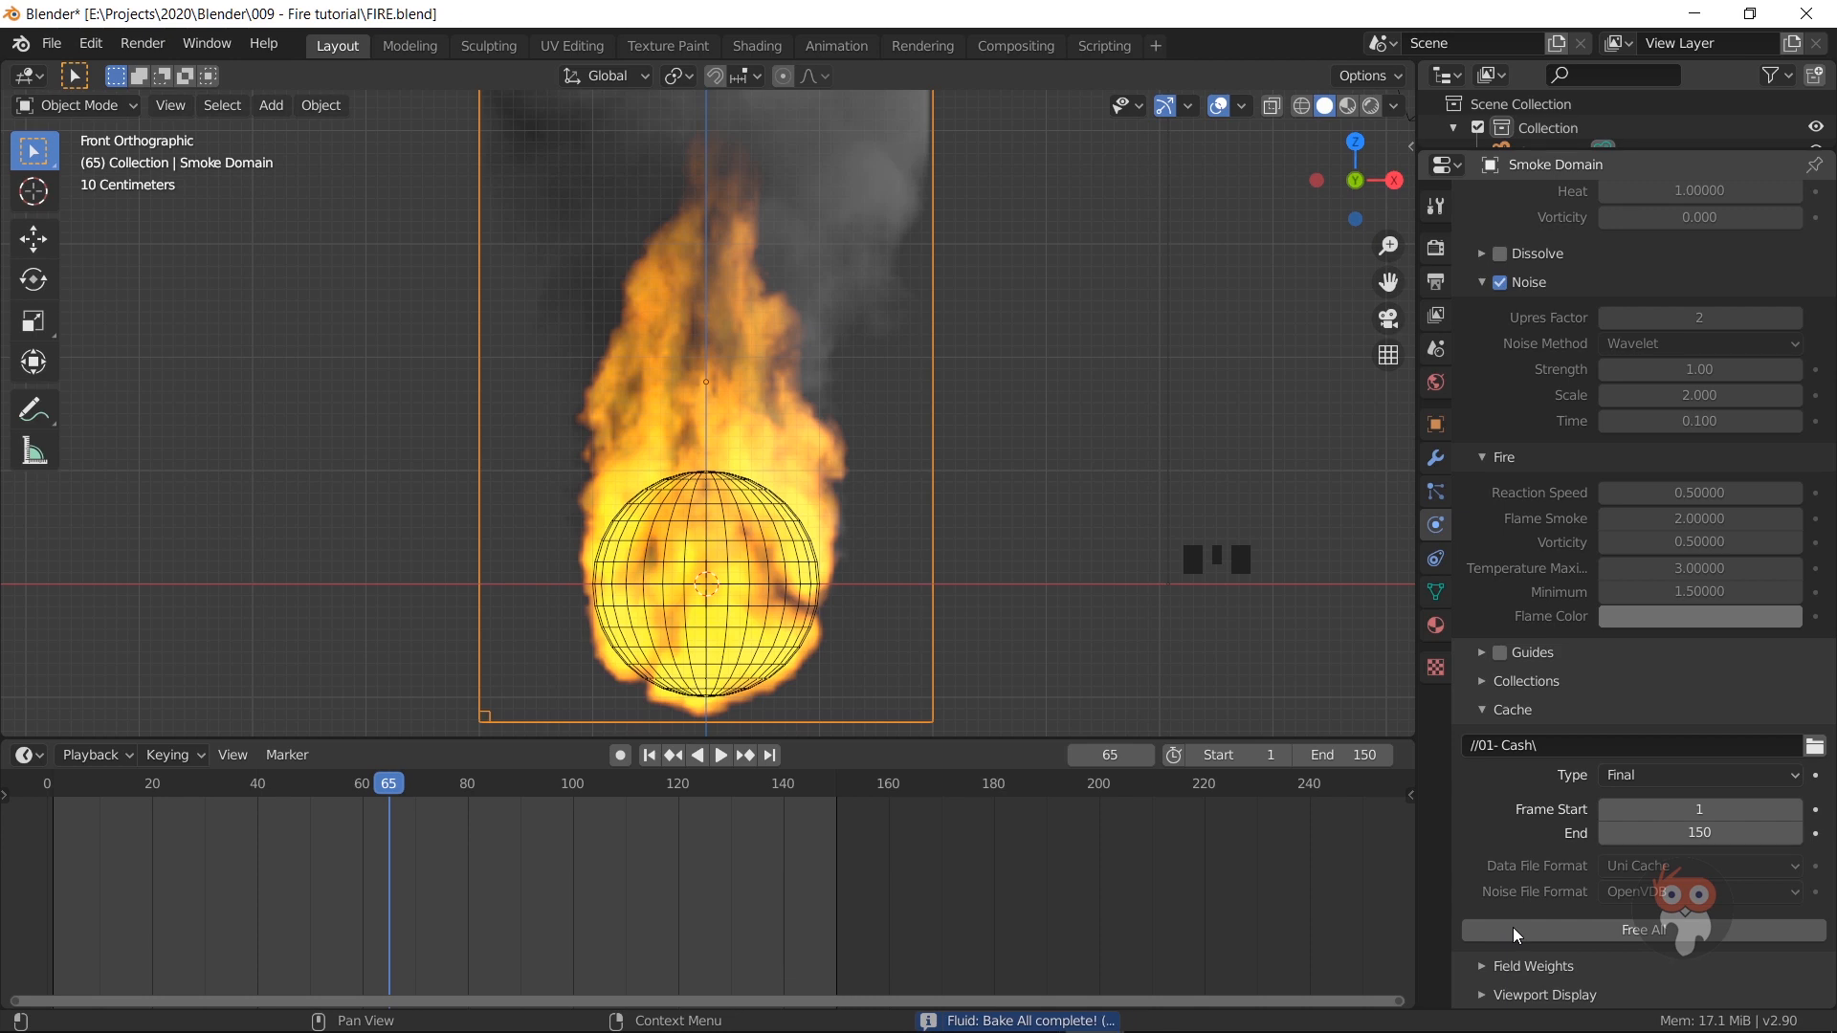
Step: Split the 3D viewport vertically into two areas and switch the first one to Rendered shading
scroll(1177, 237, "down", 2)
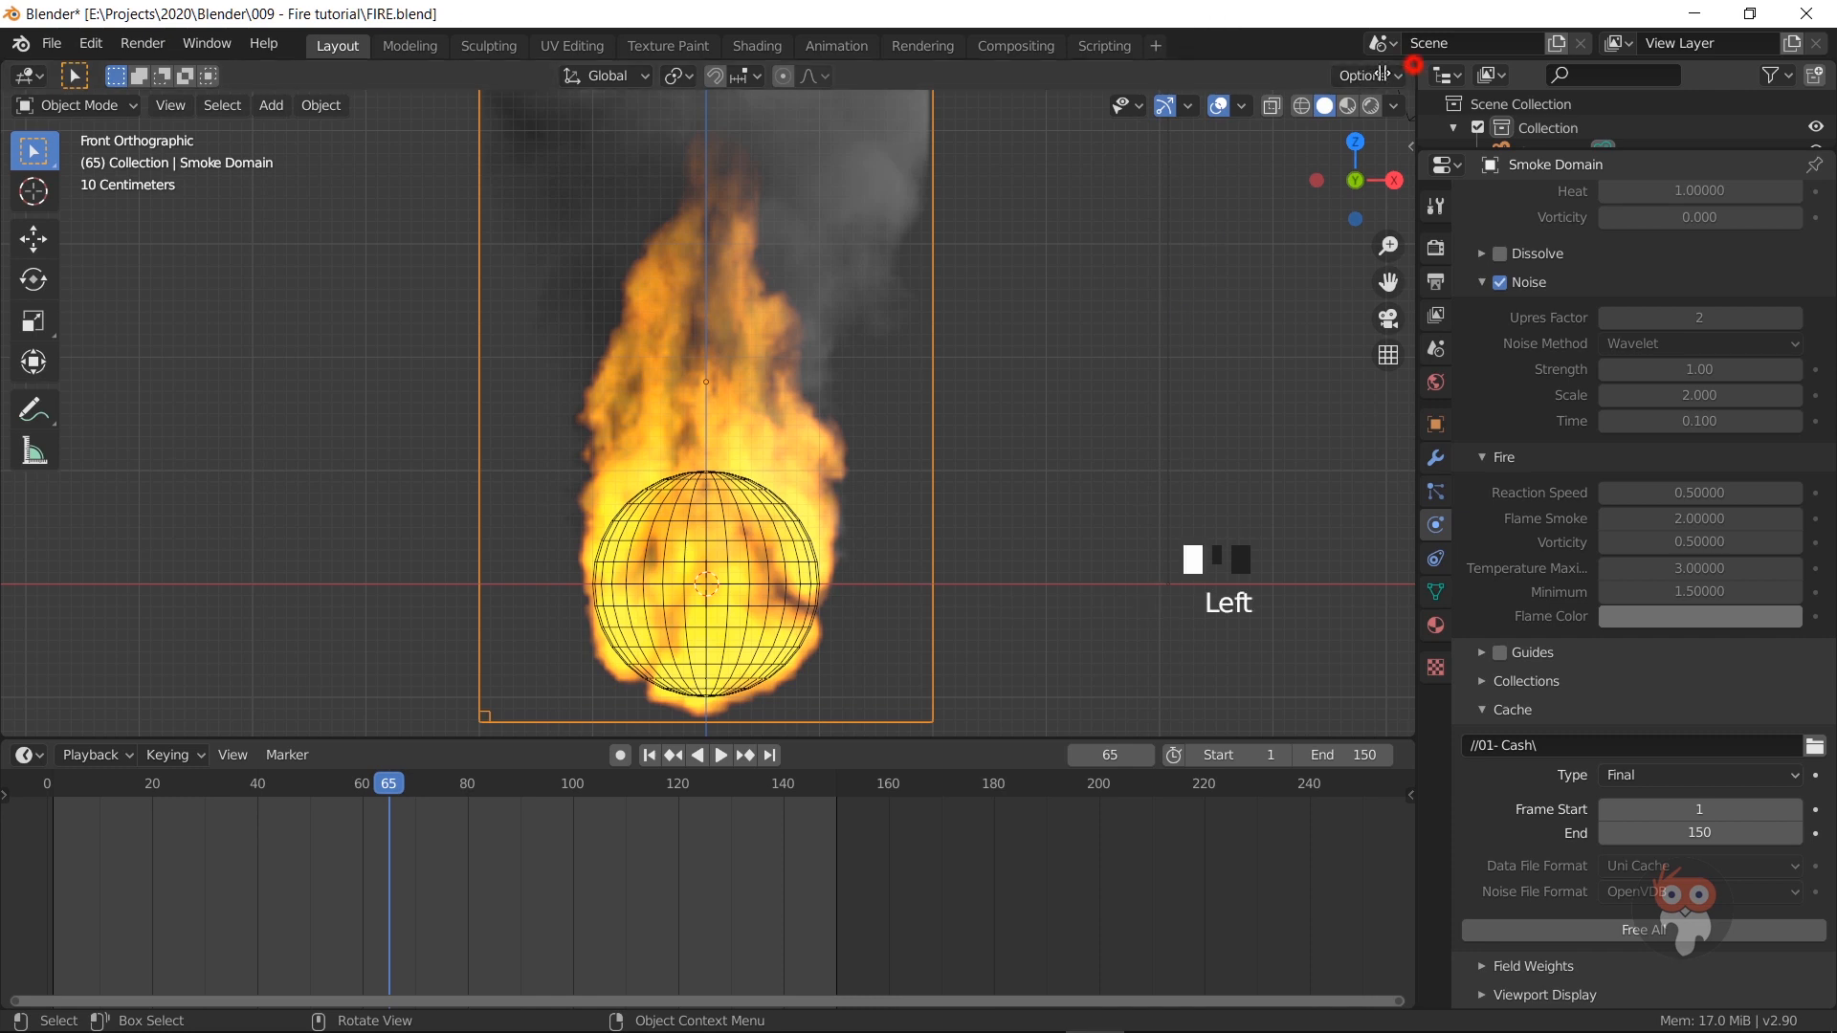
left_click_drag(1382, 74, 786, 155)
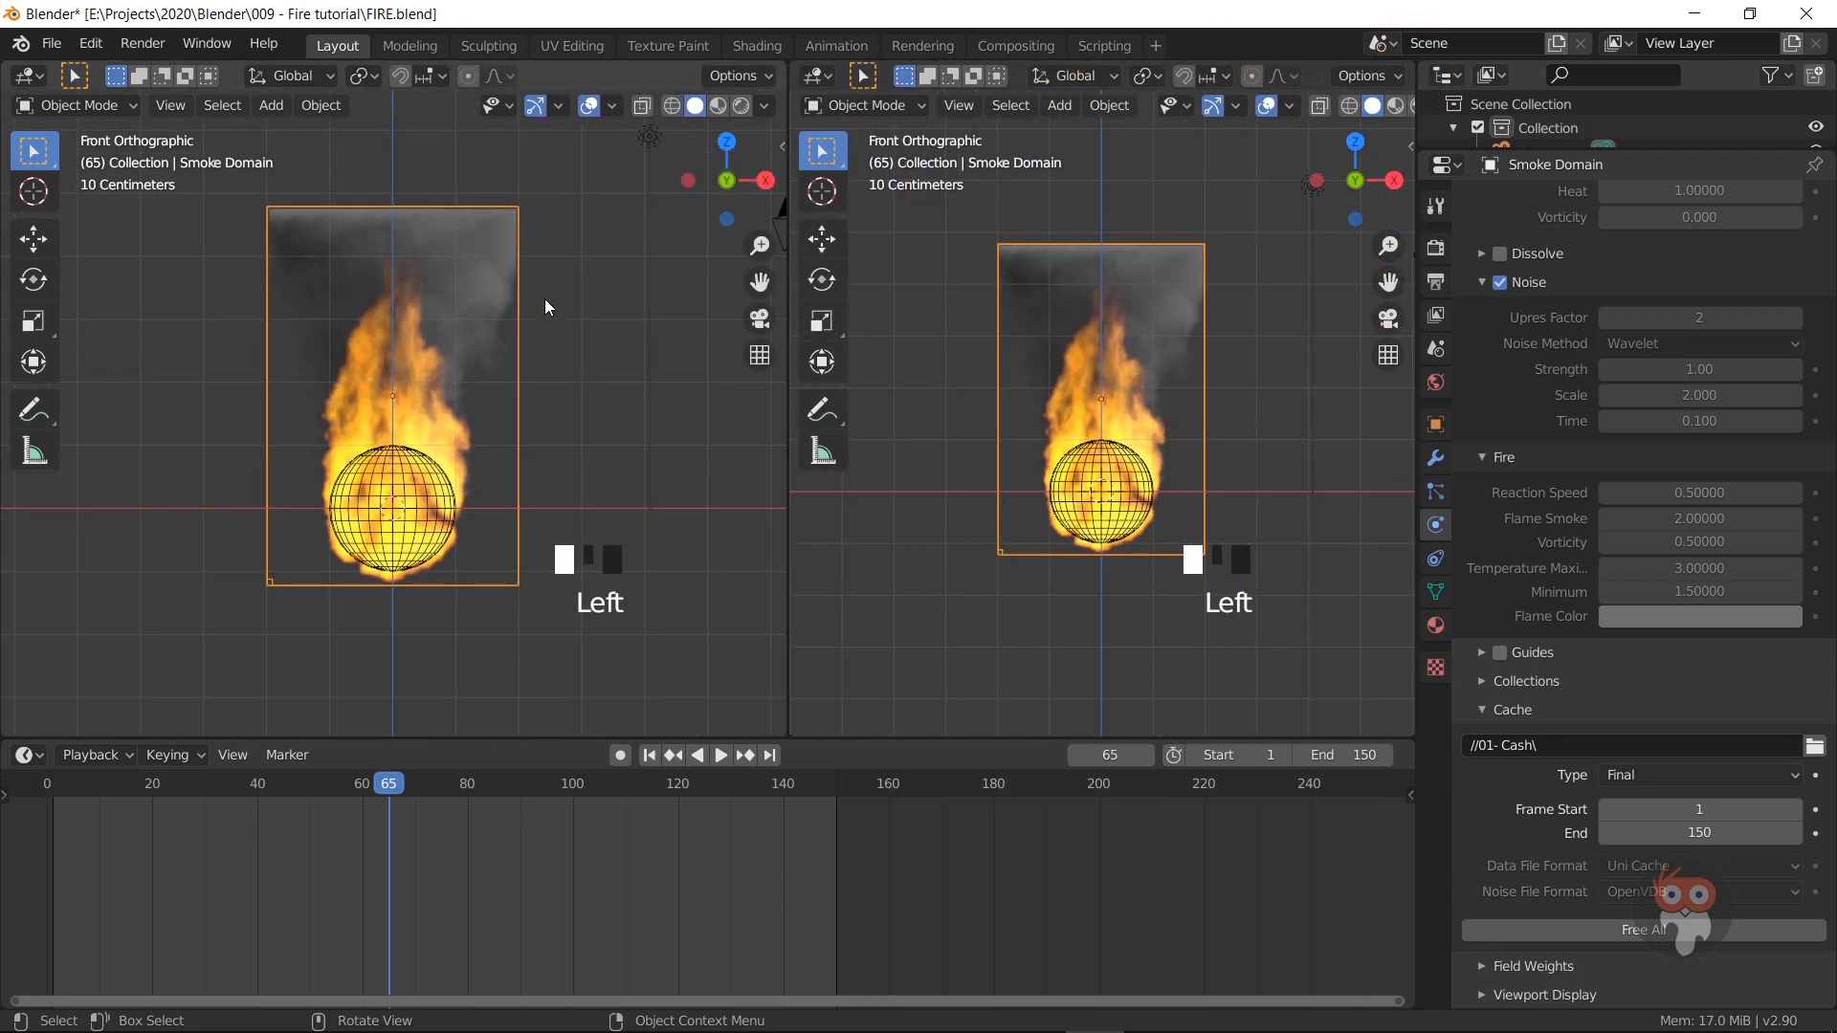
scroll(425, 328, "up", 5)
scroll(440, 318, "down", 1)
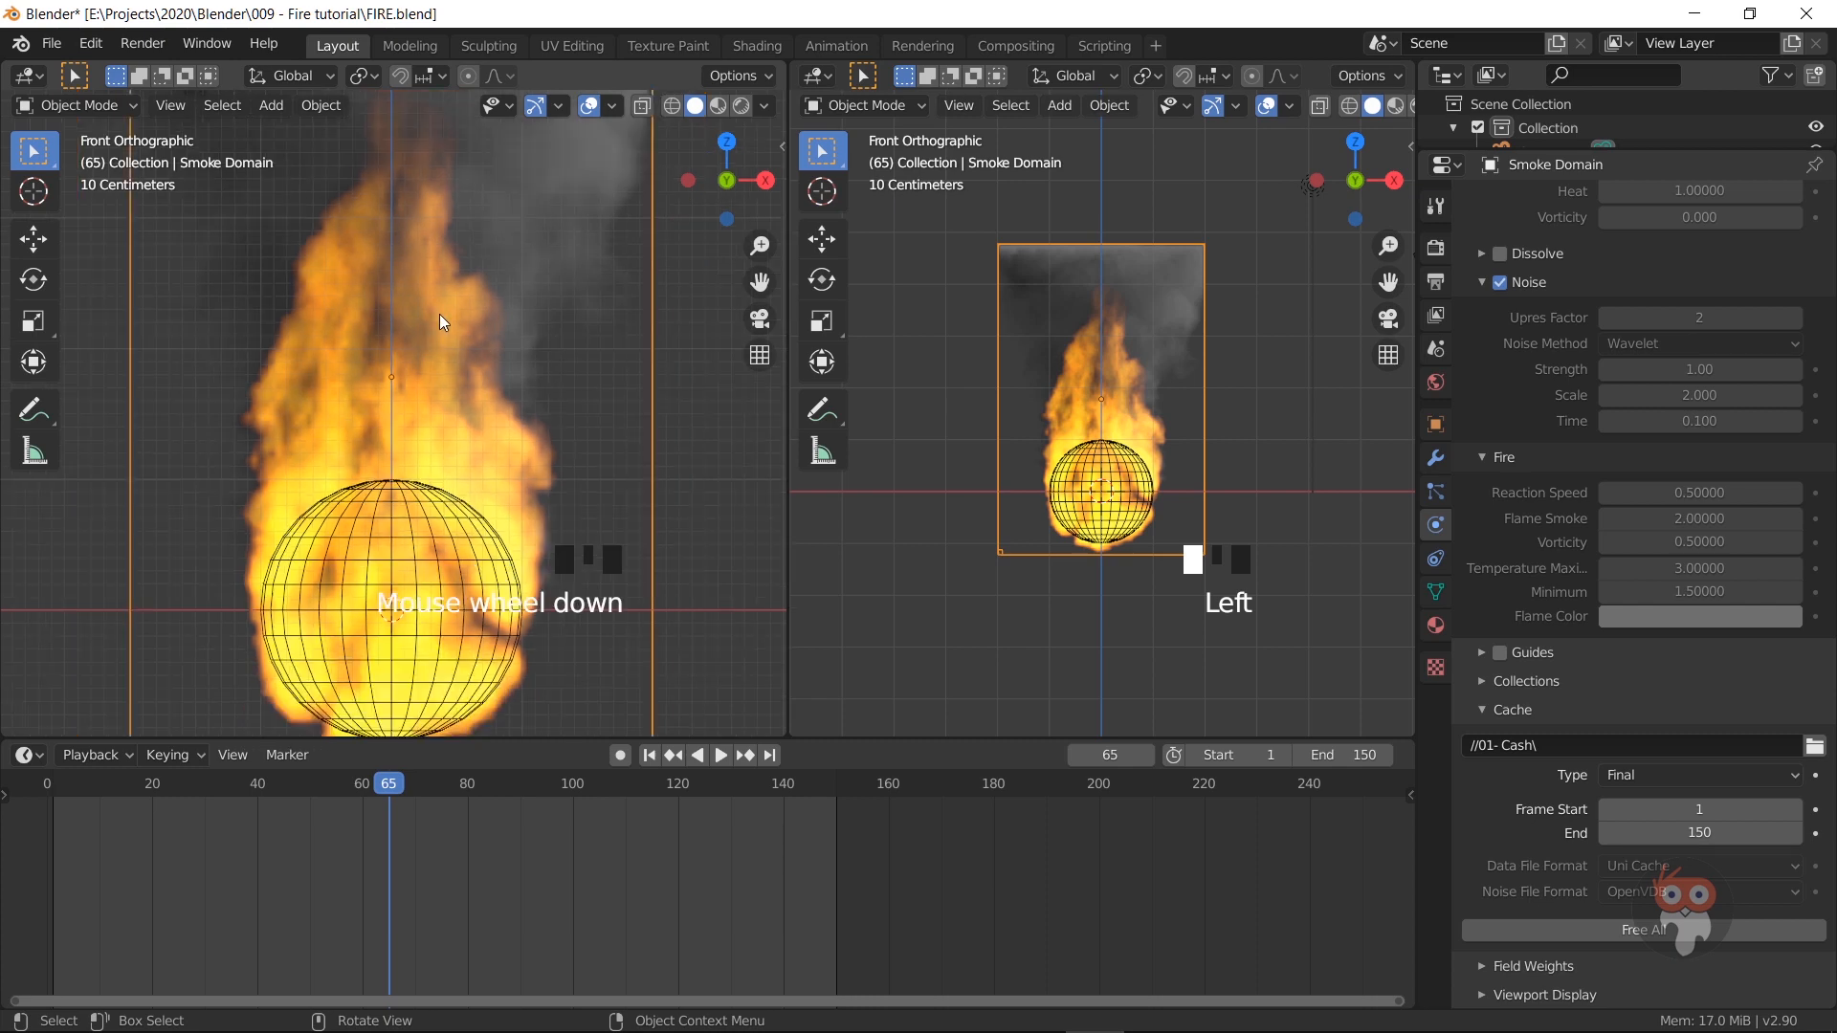
left_click(740, 107)
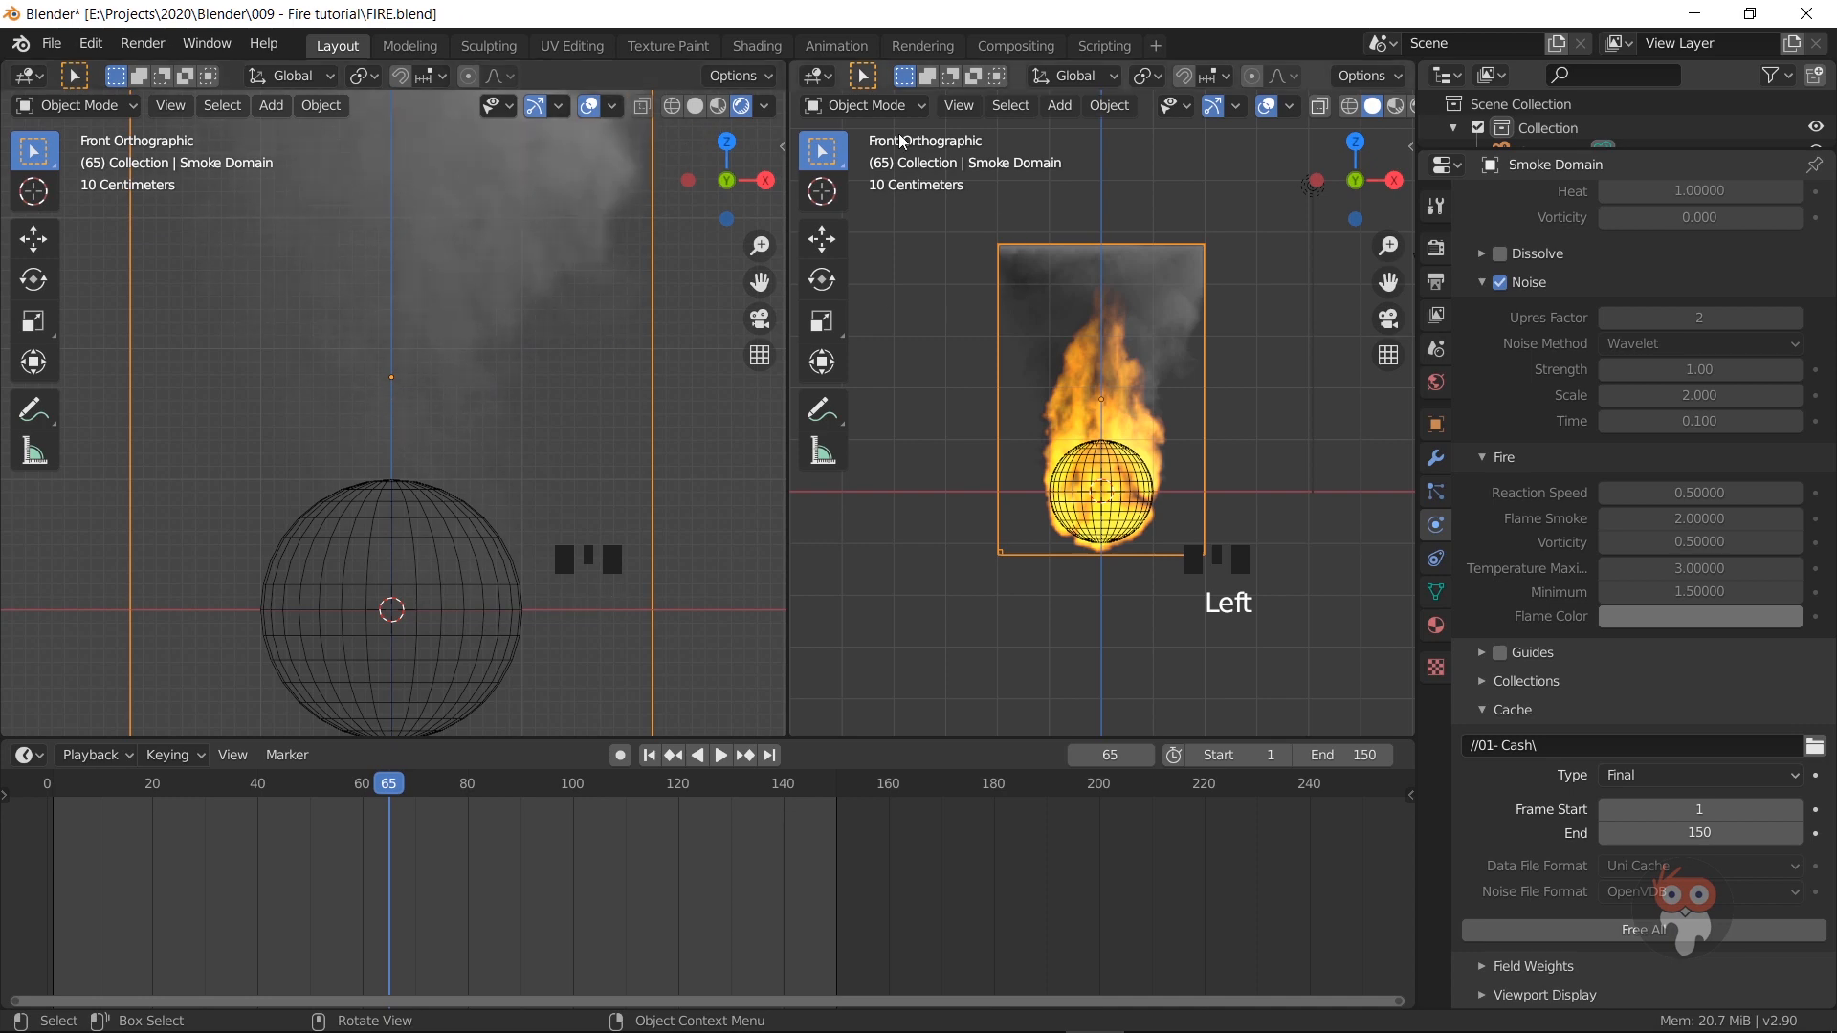
Step: Turn the second viewport into a Shader Editor, hide its sidebar, and bring the smoke domain's material nodes into view
left_click(816, 76)
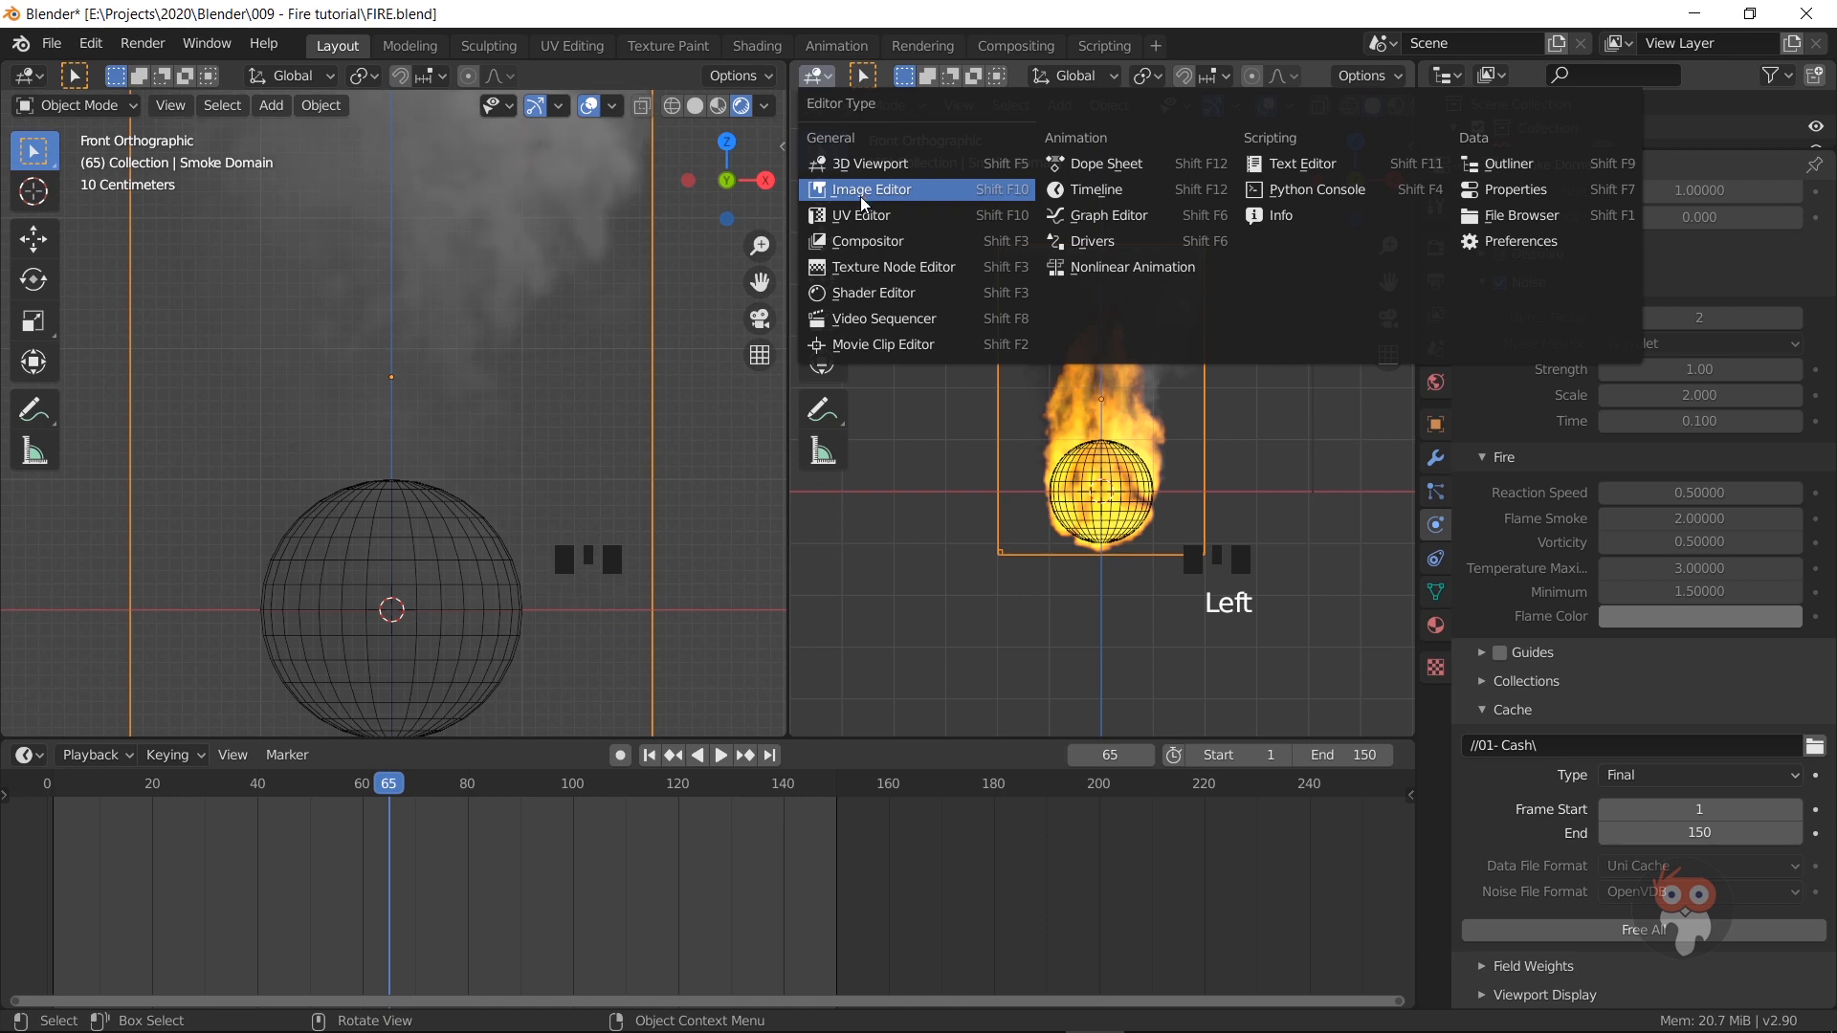
left_click(863, 294)
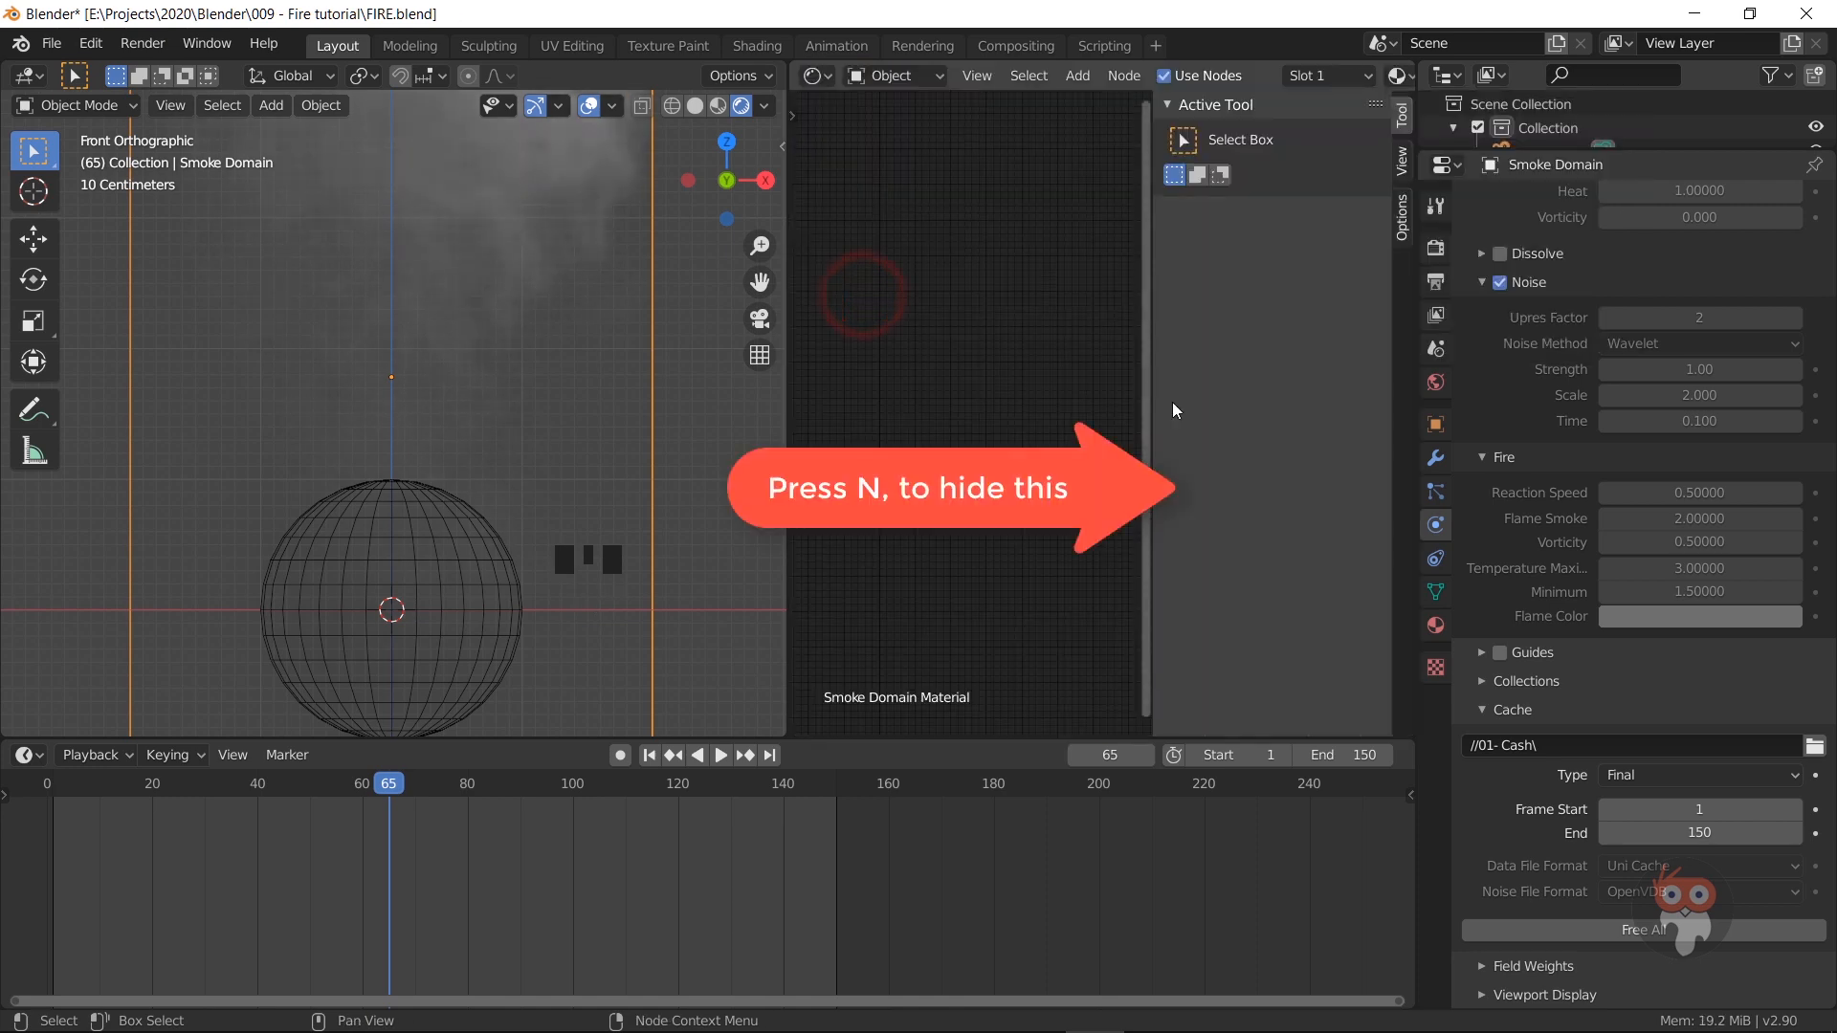
key("n")
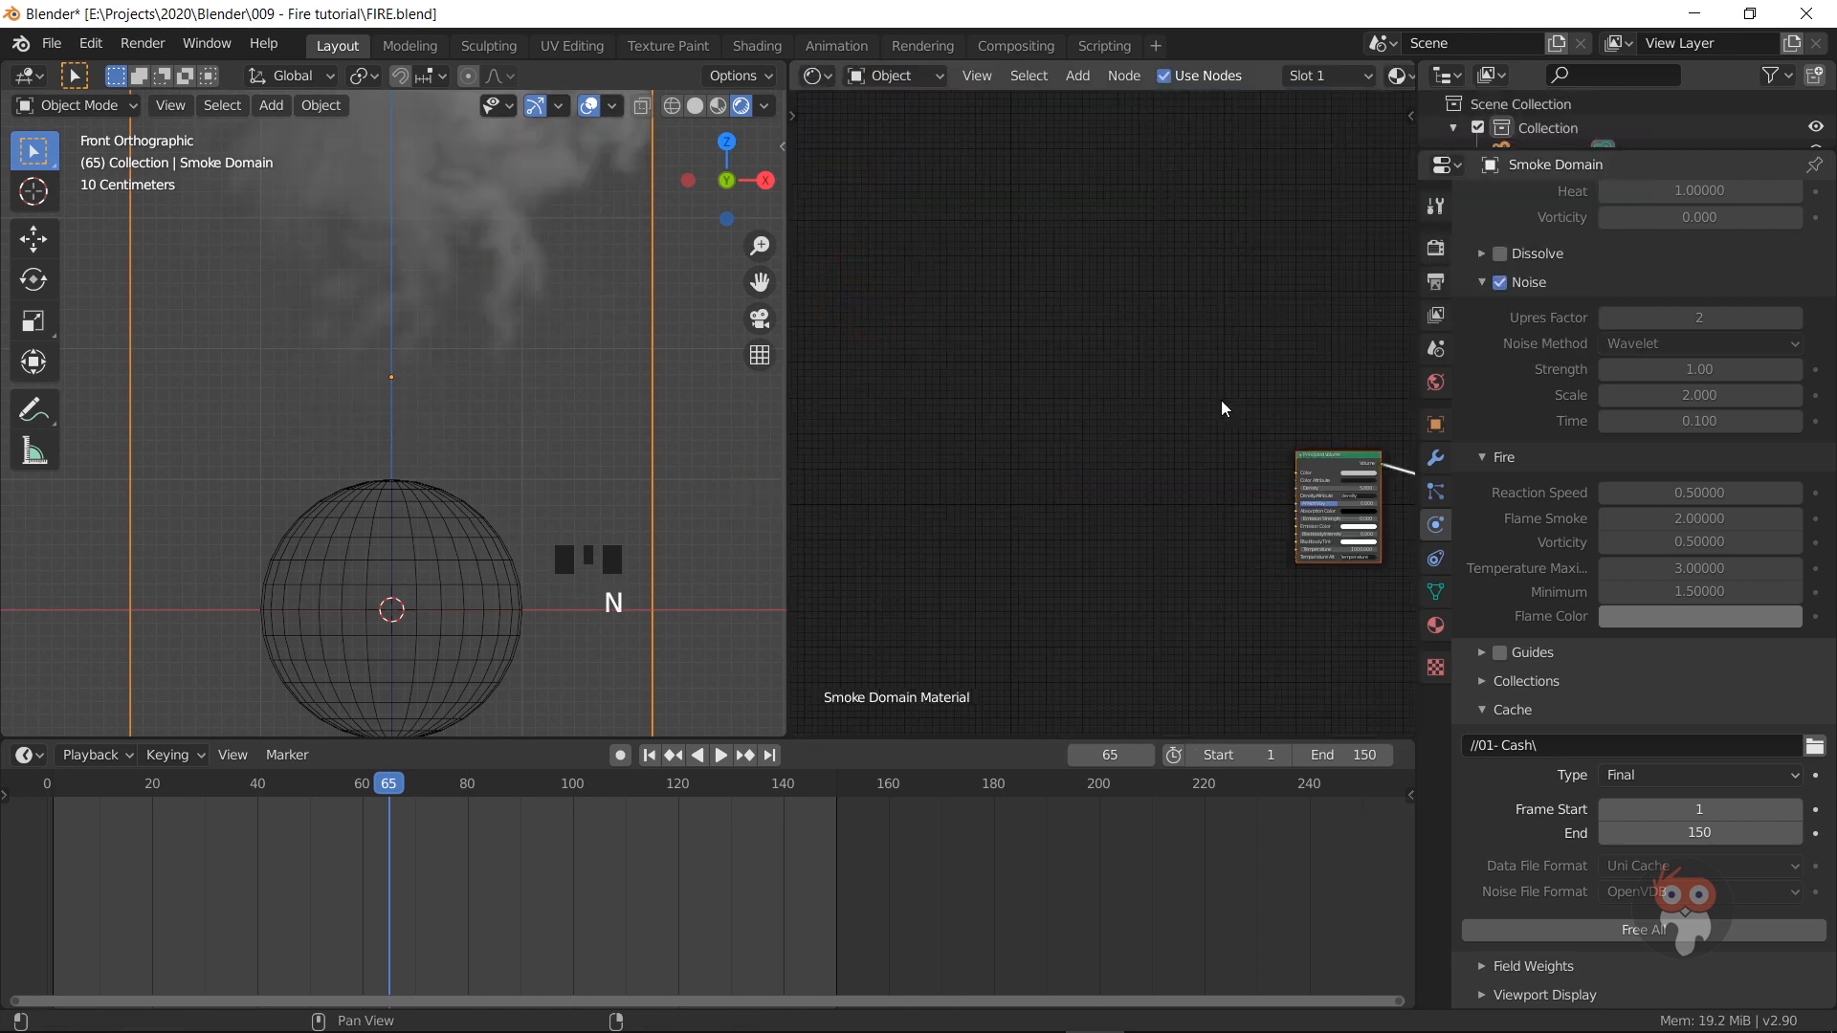
left_click_drag(1335, 463, 1067, 351)
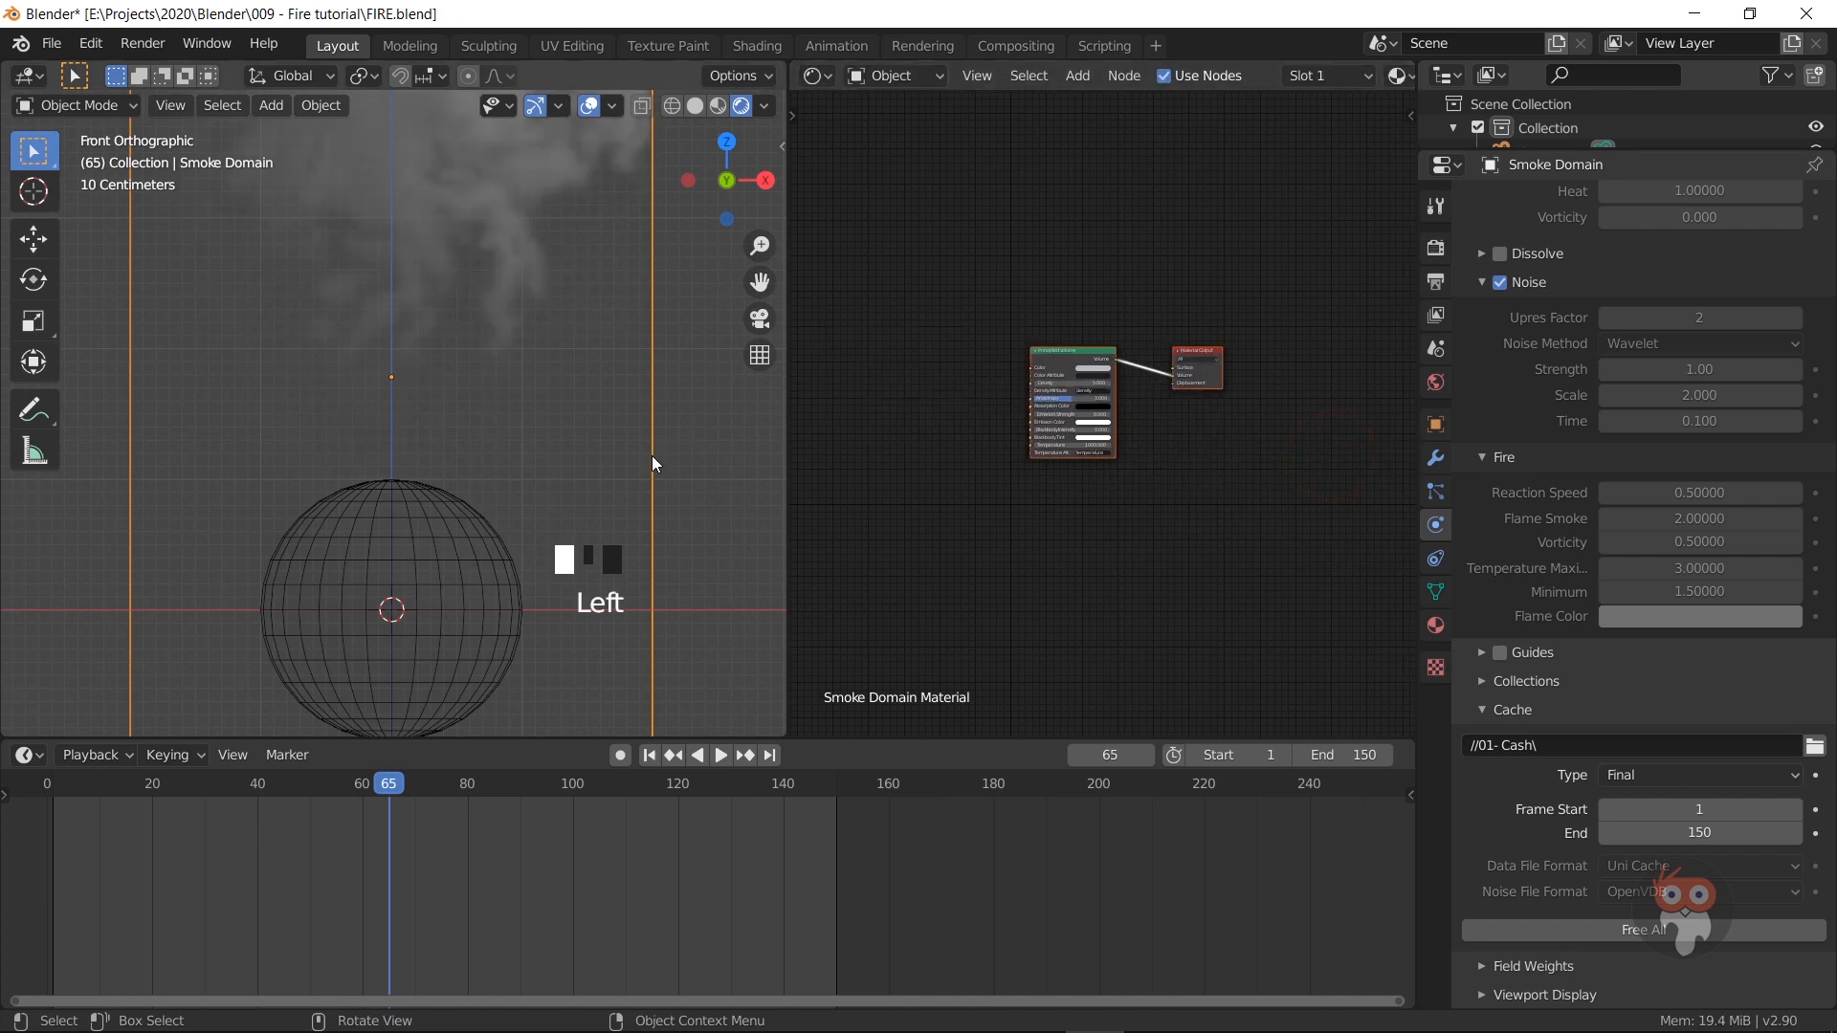
Step: Select the sphere to check its material, and reselect the smoke domain to show its nodes again
scroll(651, 462, "down", 2)
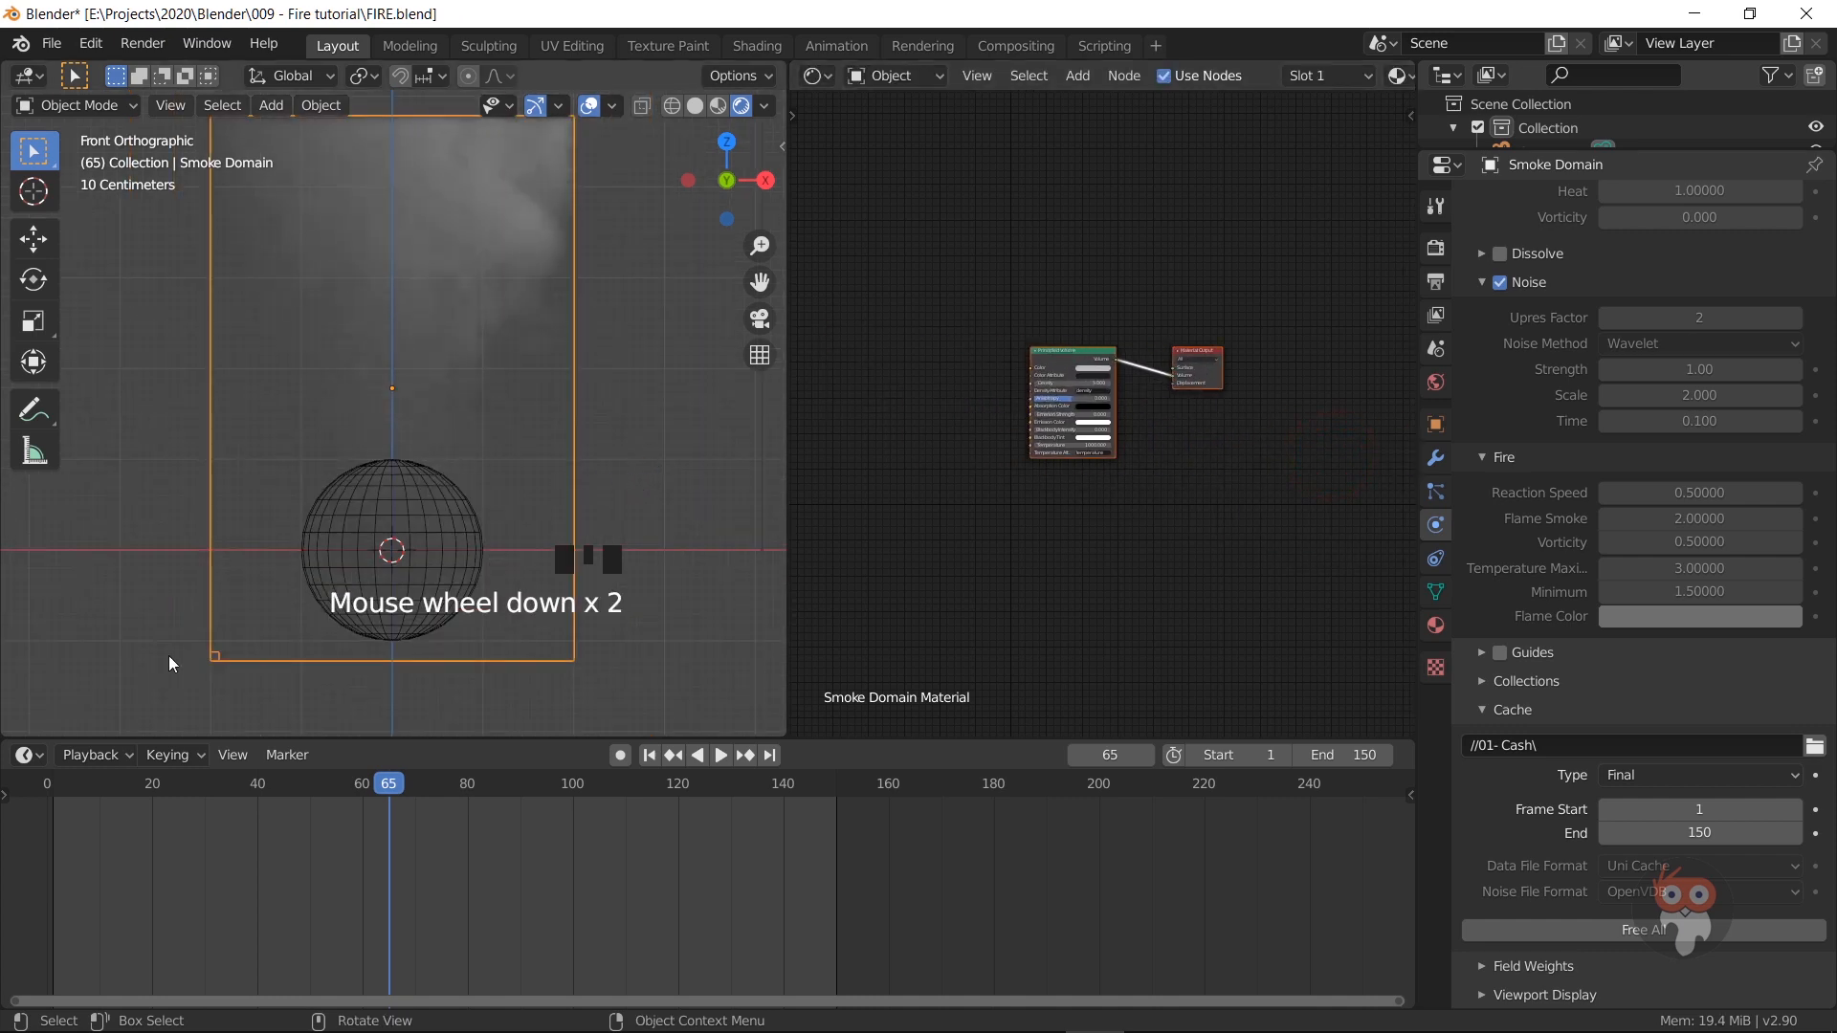
left_click(213, 658)
scroll(322, 573, "up", 2)
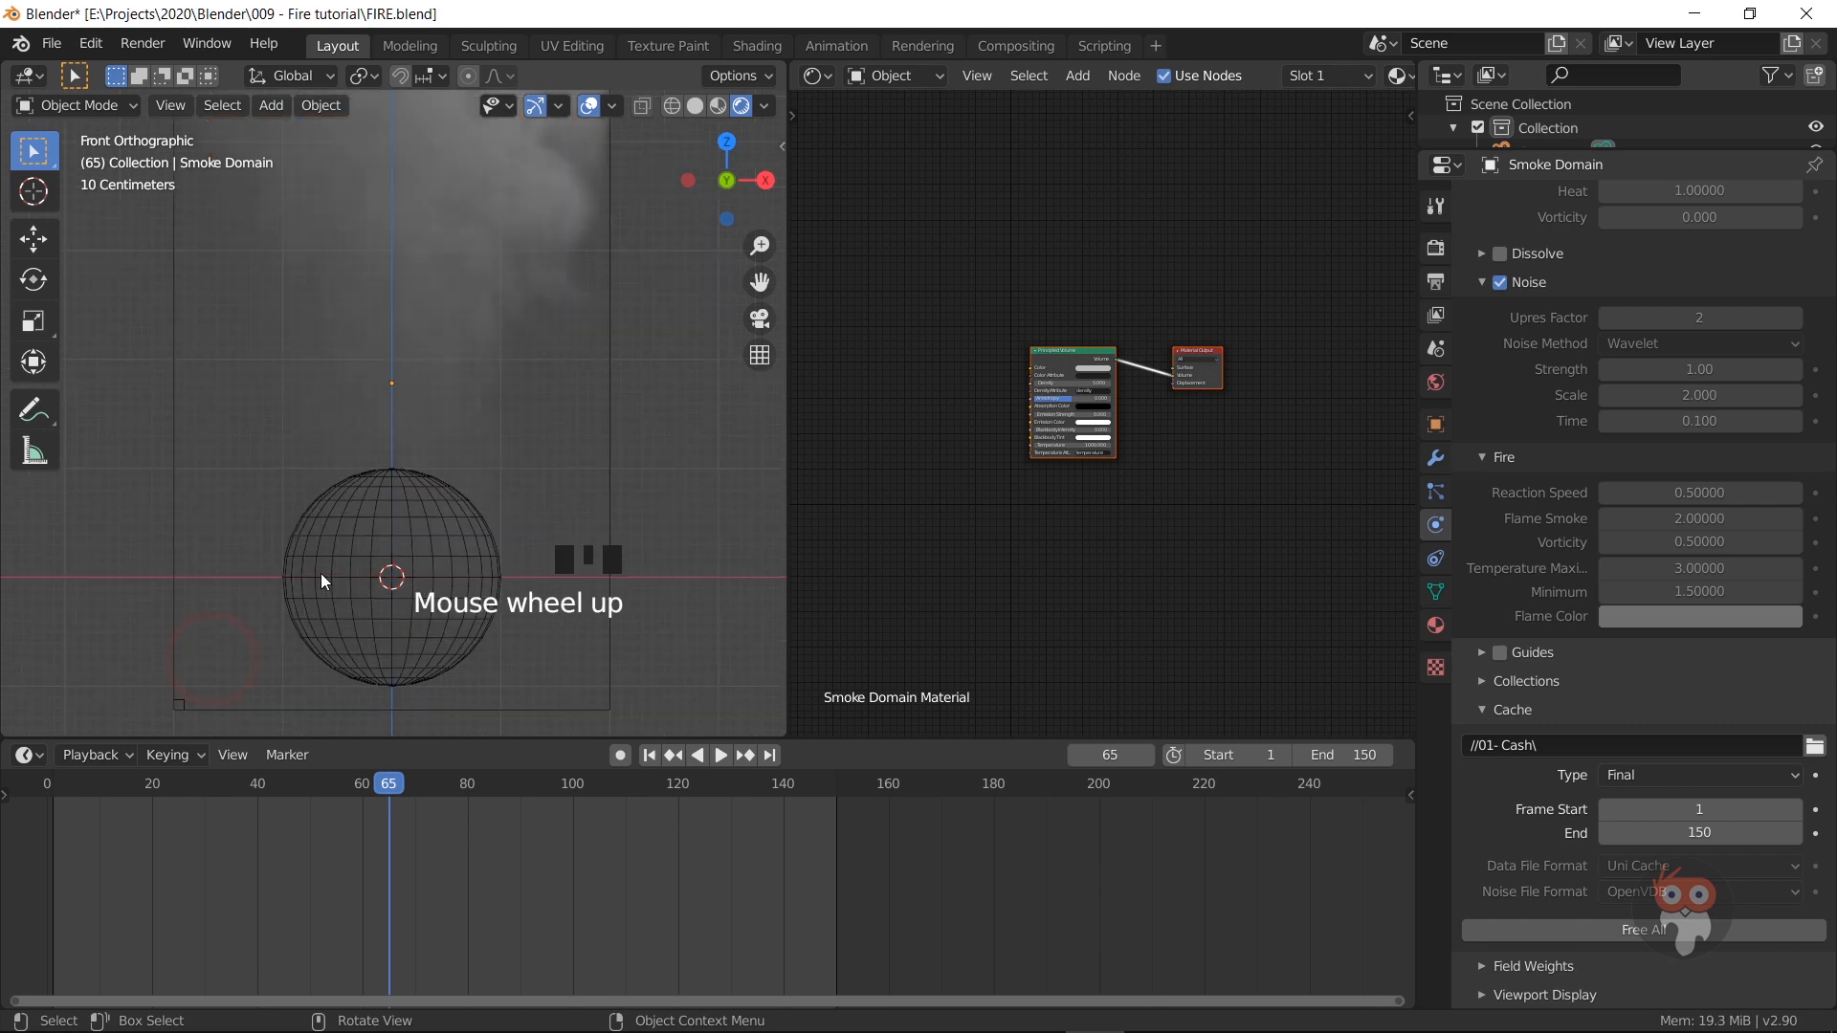
scroll(153, 674, "down", 2)
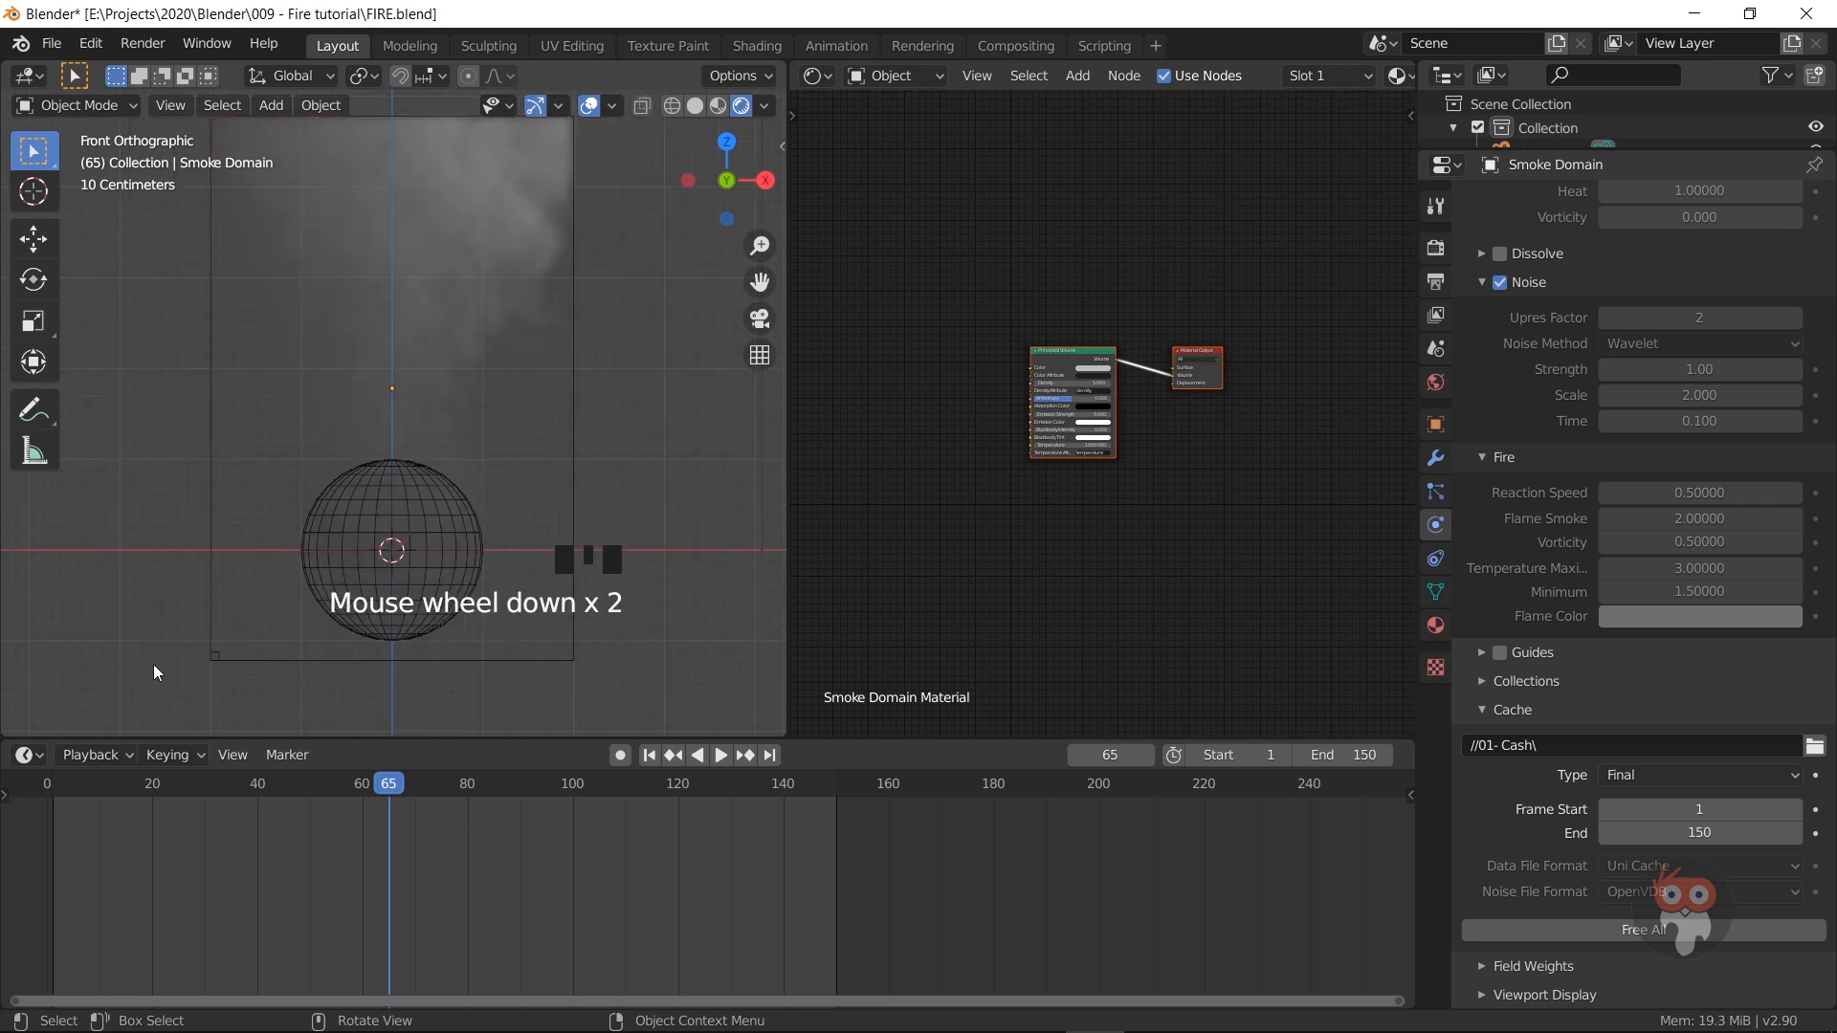
left_click(325, 571)
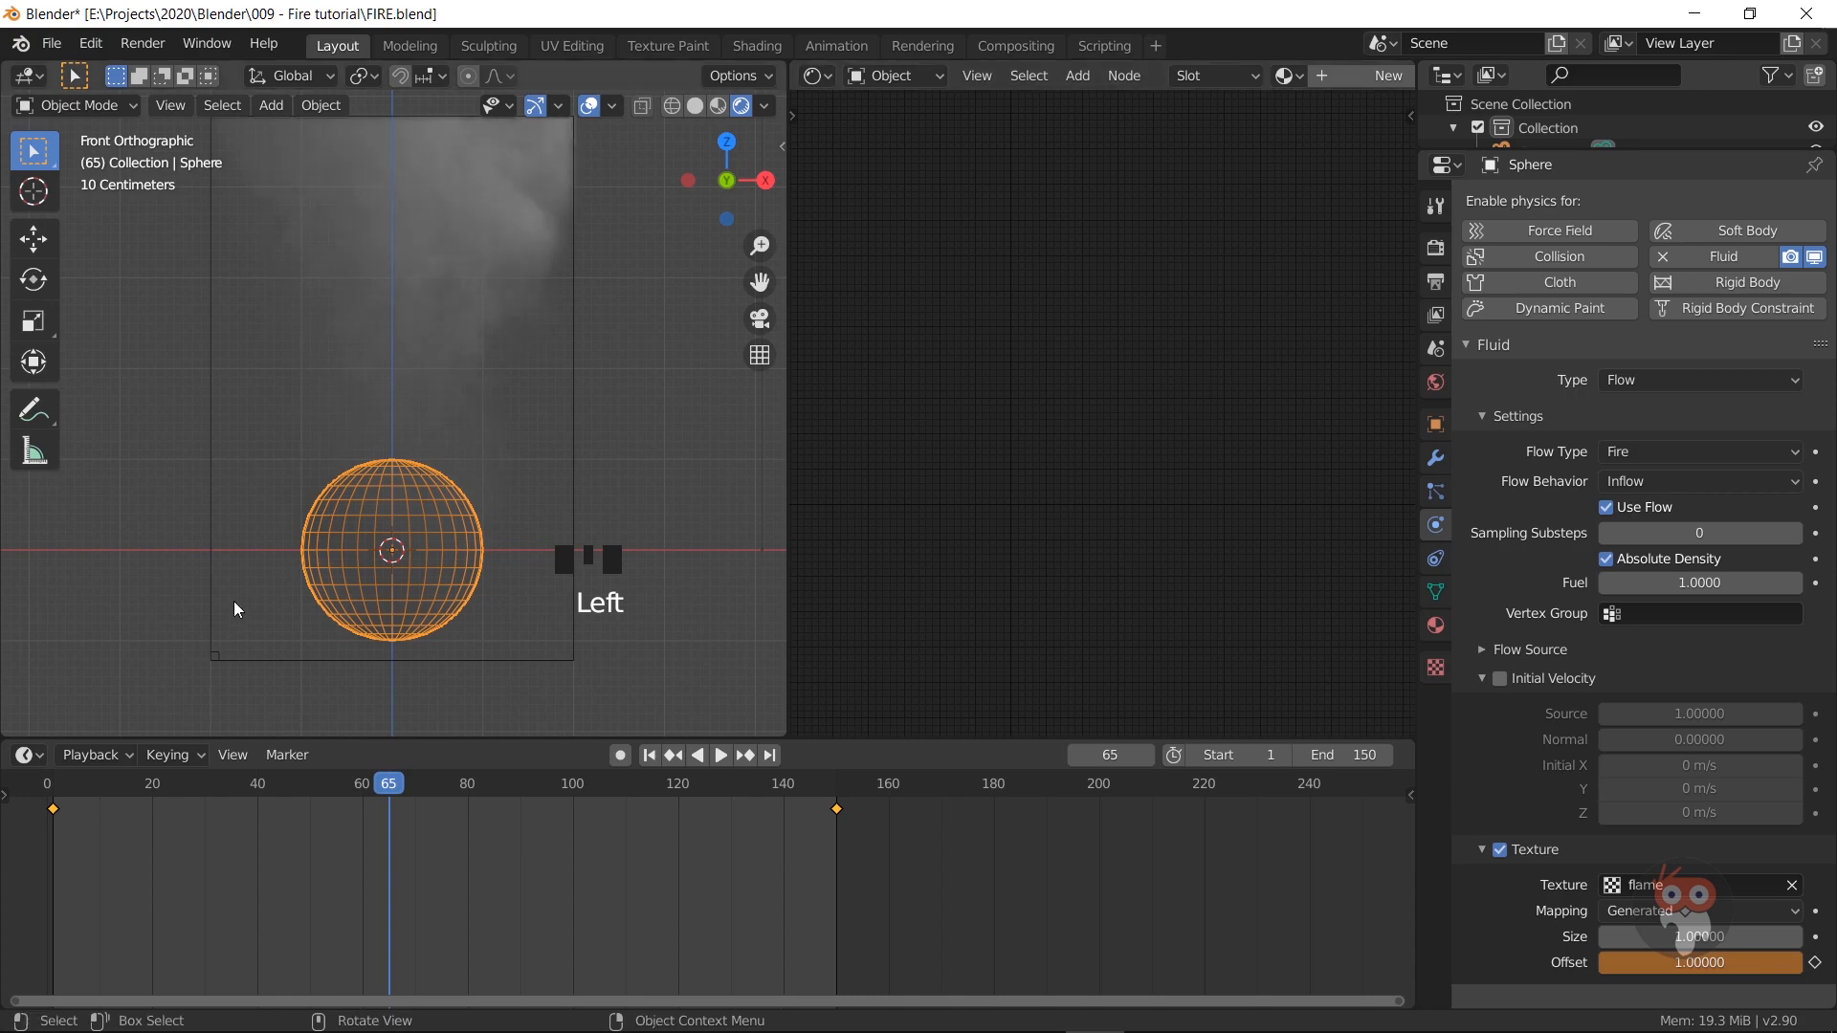
double_click(215, 657)
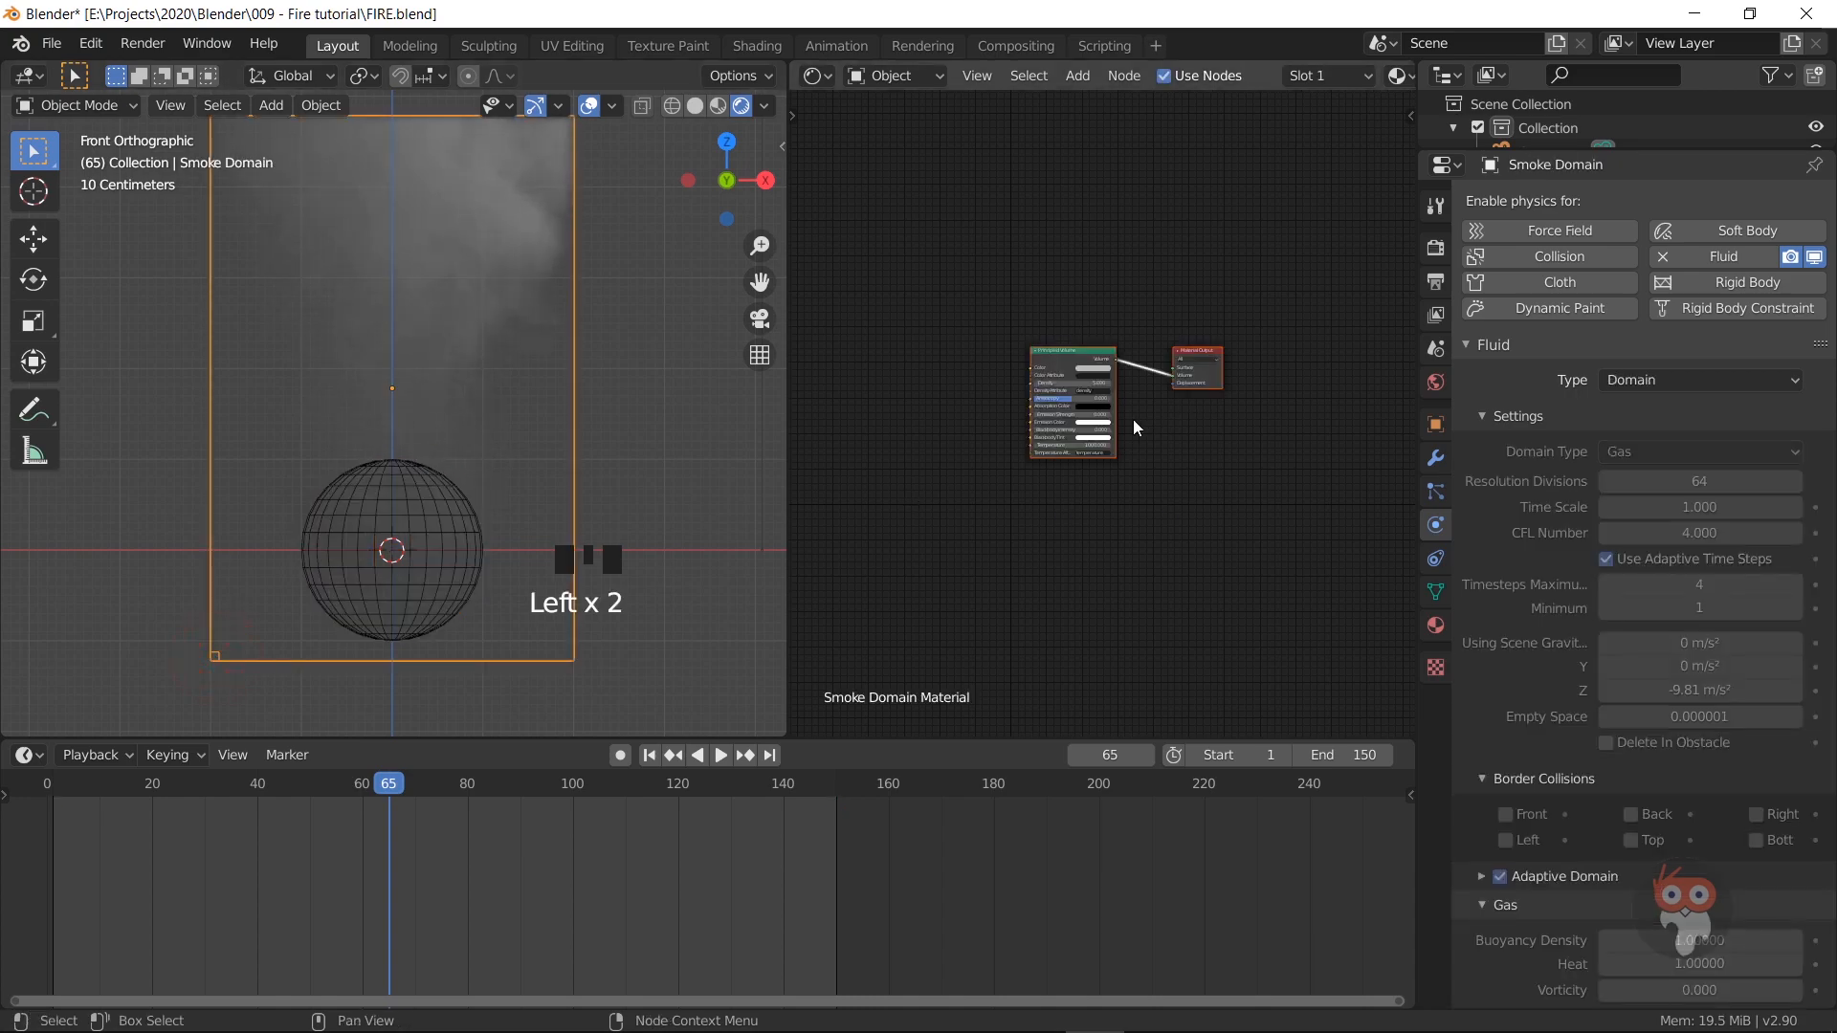
Step: Set the Blackbody Intensity of the smoke domain's Principled Volume node to 1 in the rendered view
scroll(1137, 421, "up", 13)
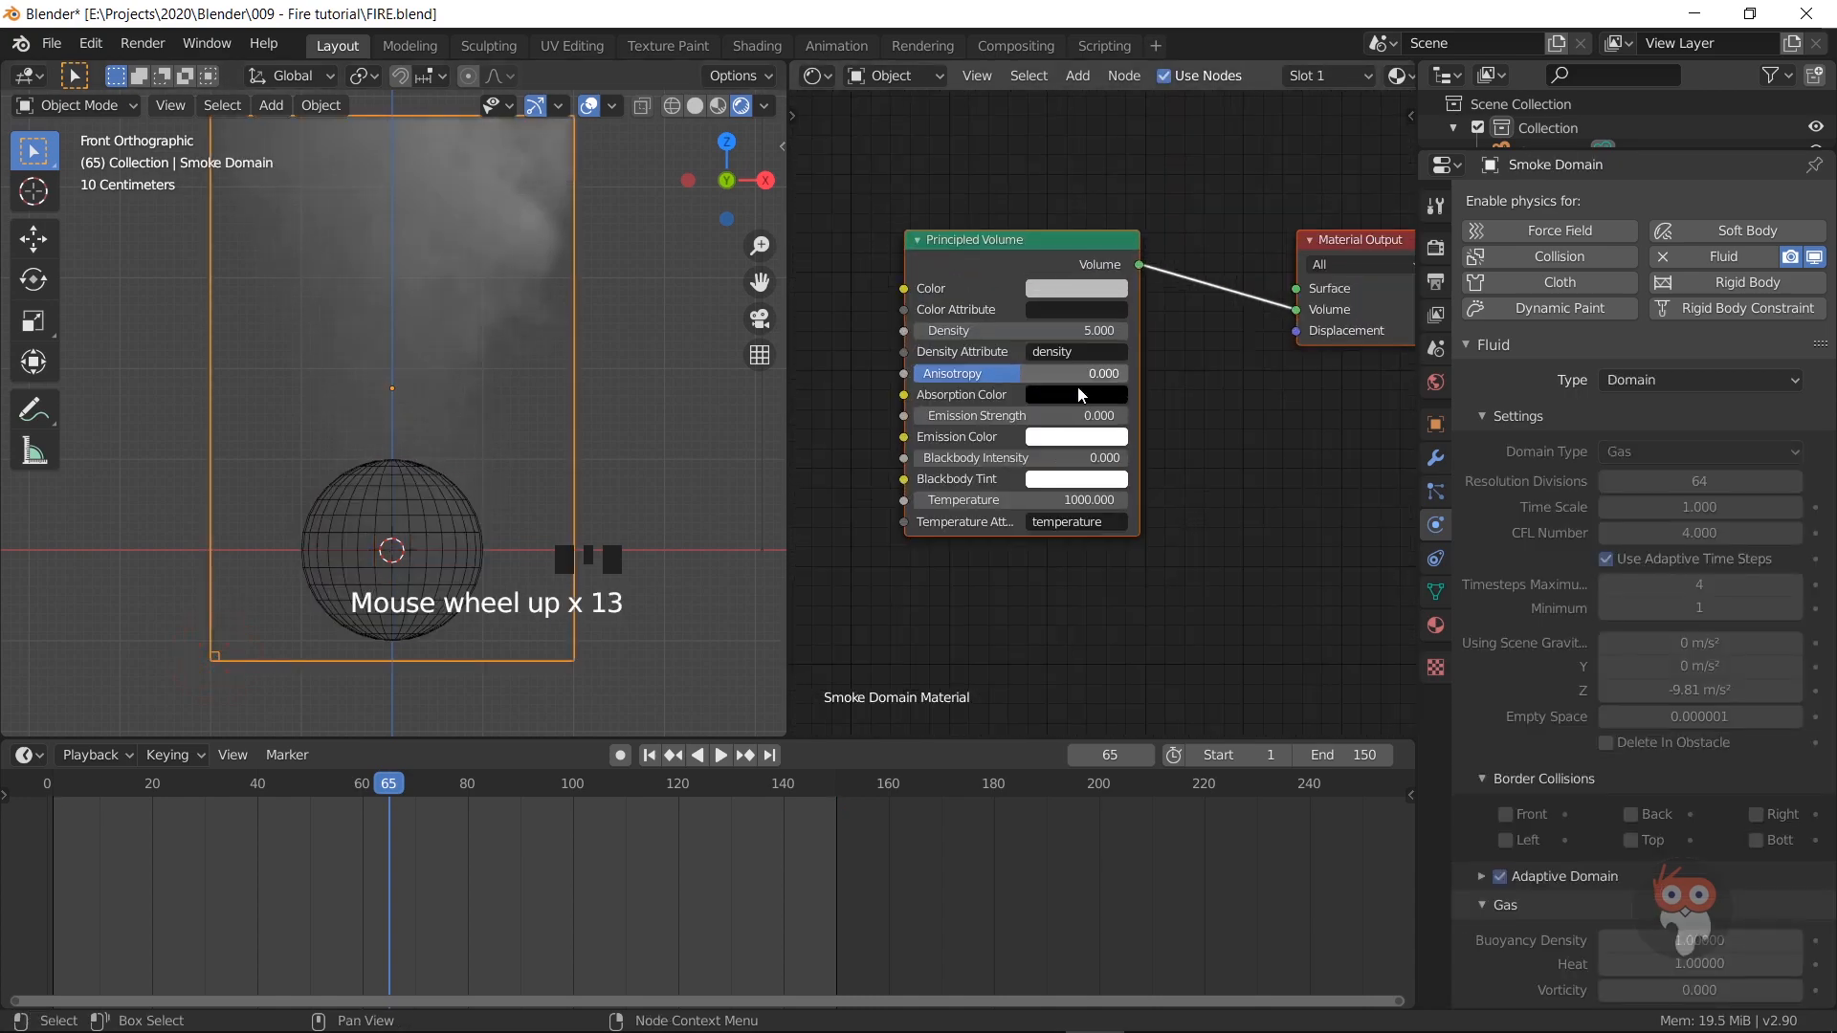
left_click(742, 105)
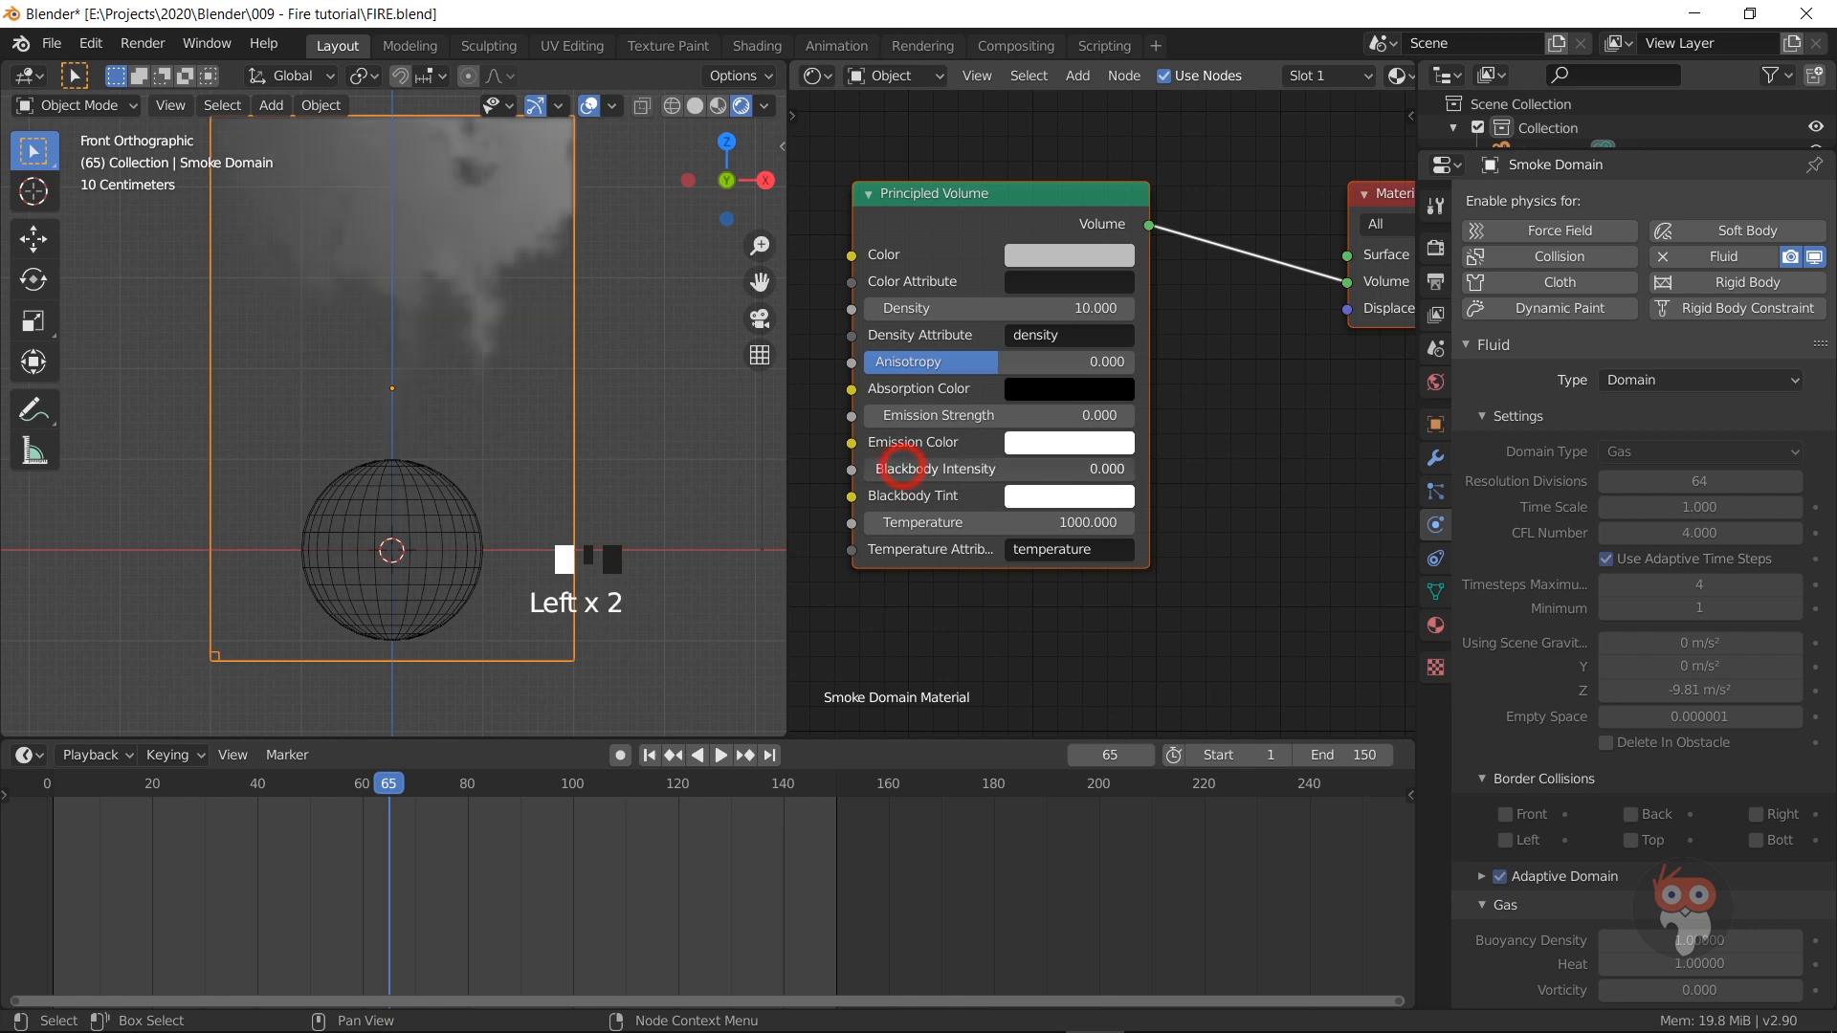
left_click_drag(902, 468, 1206, 456)
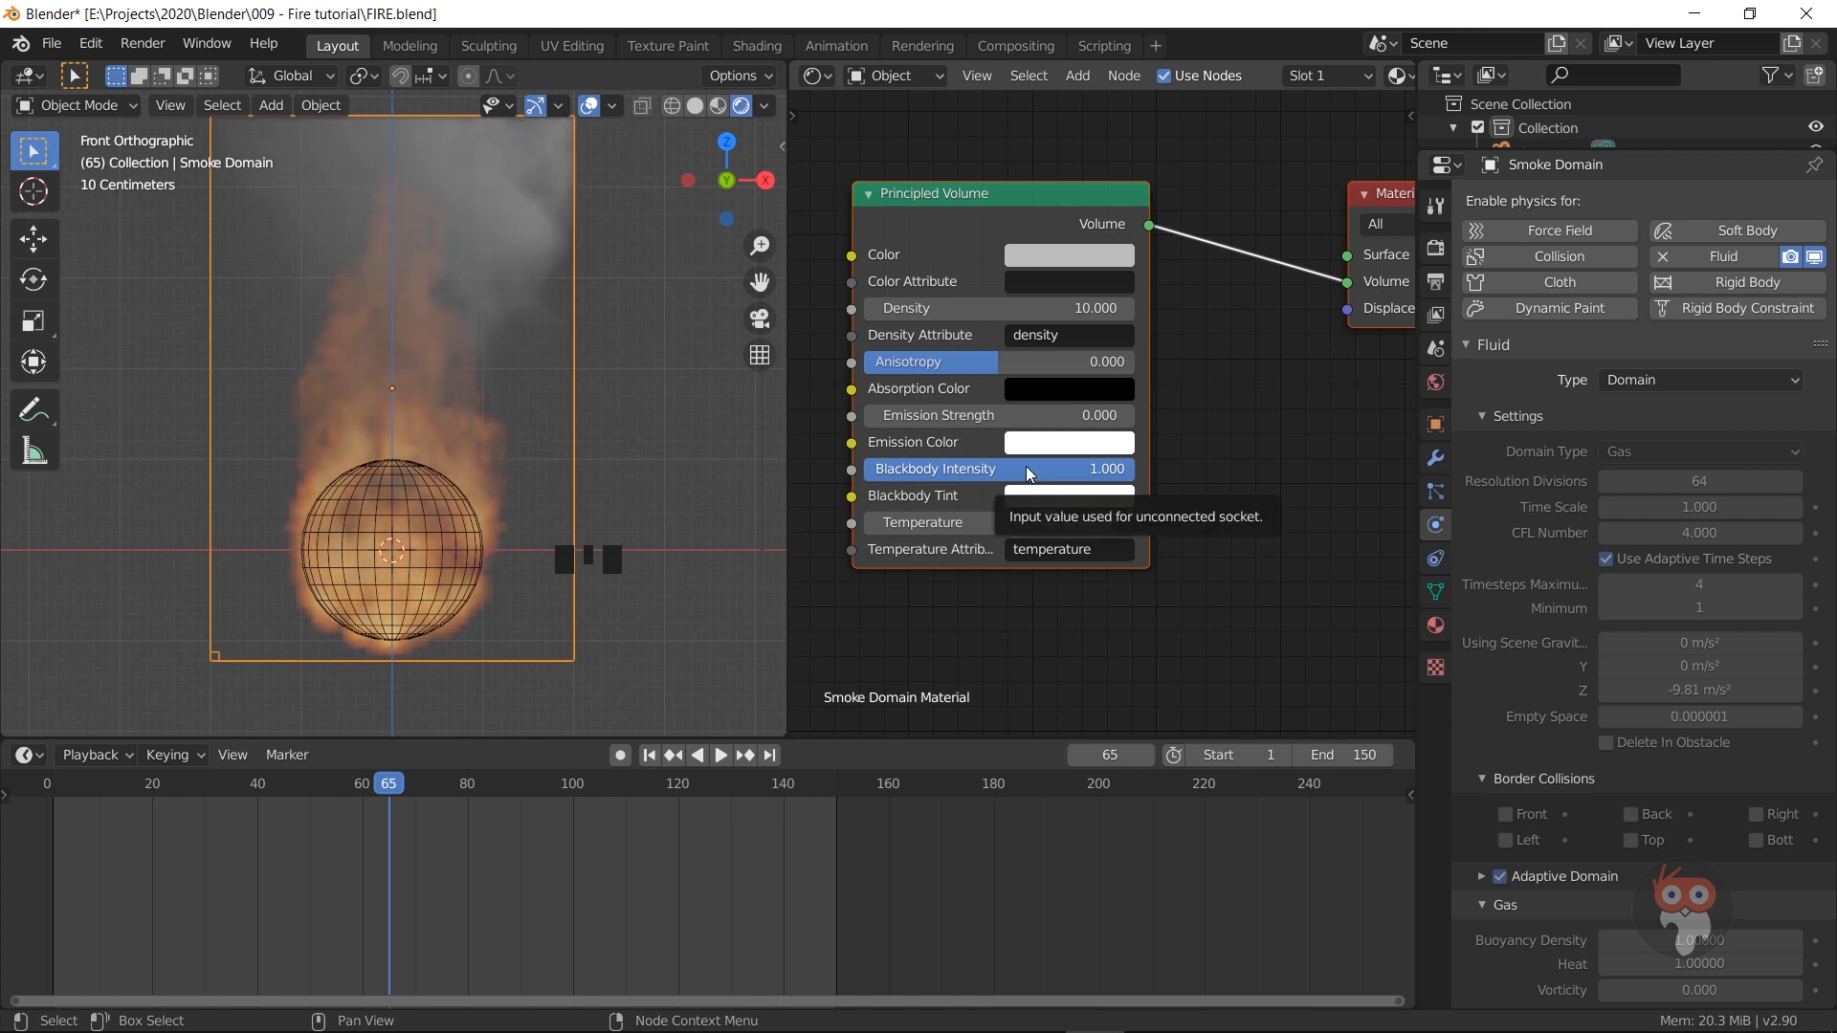
scroll(1114, 411, "down", 1)
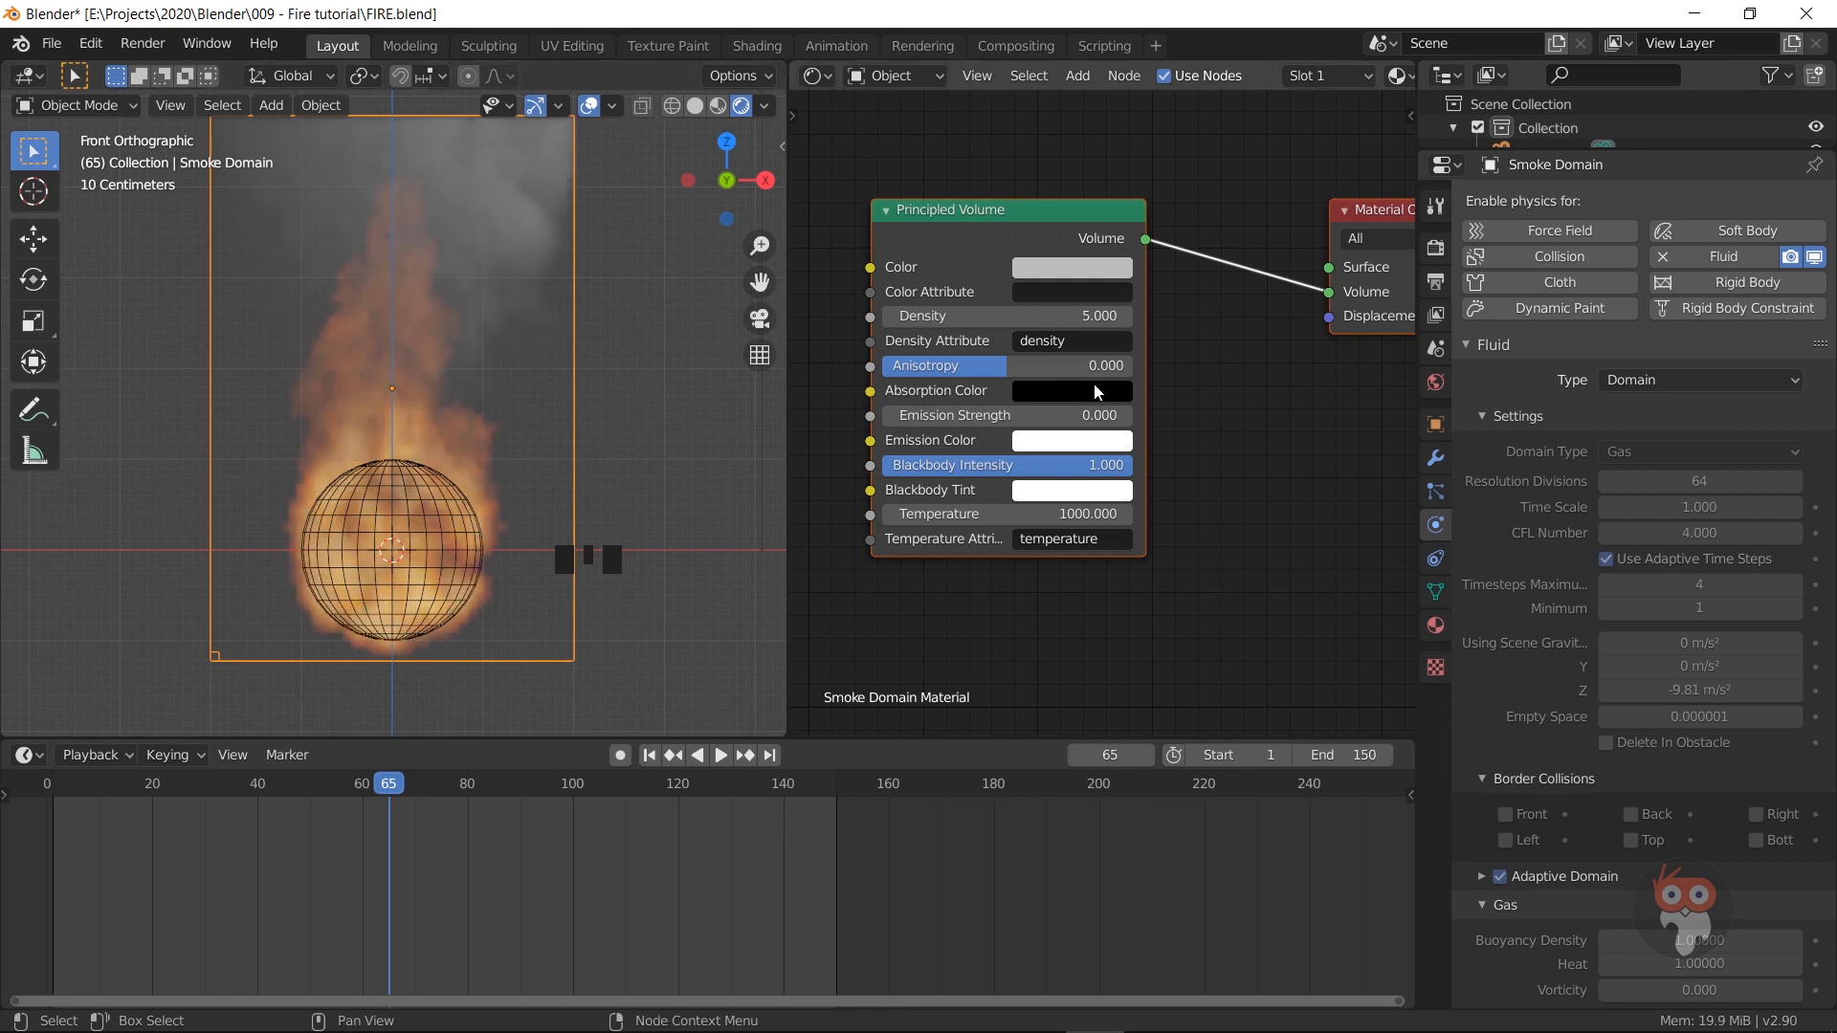
left_click(946, 515)
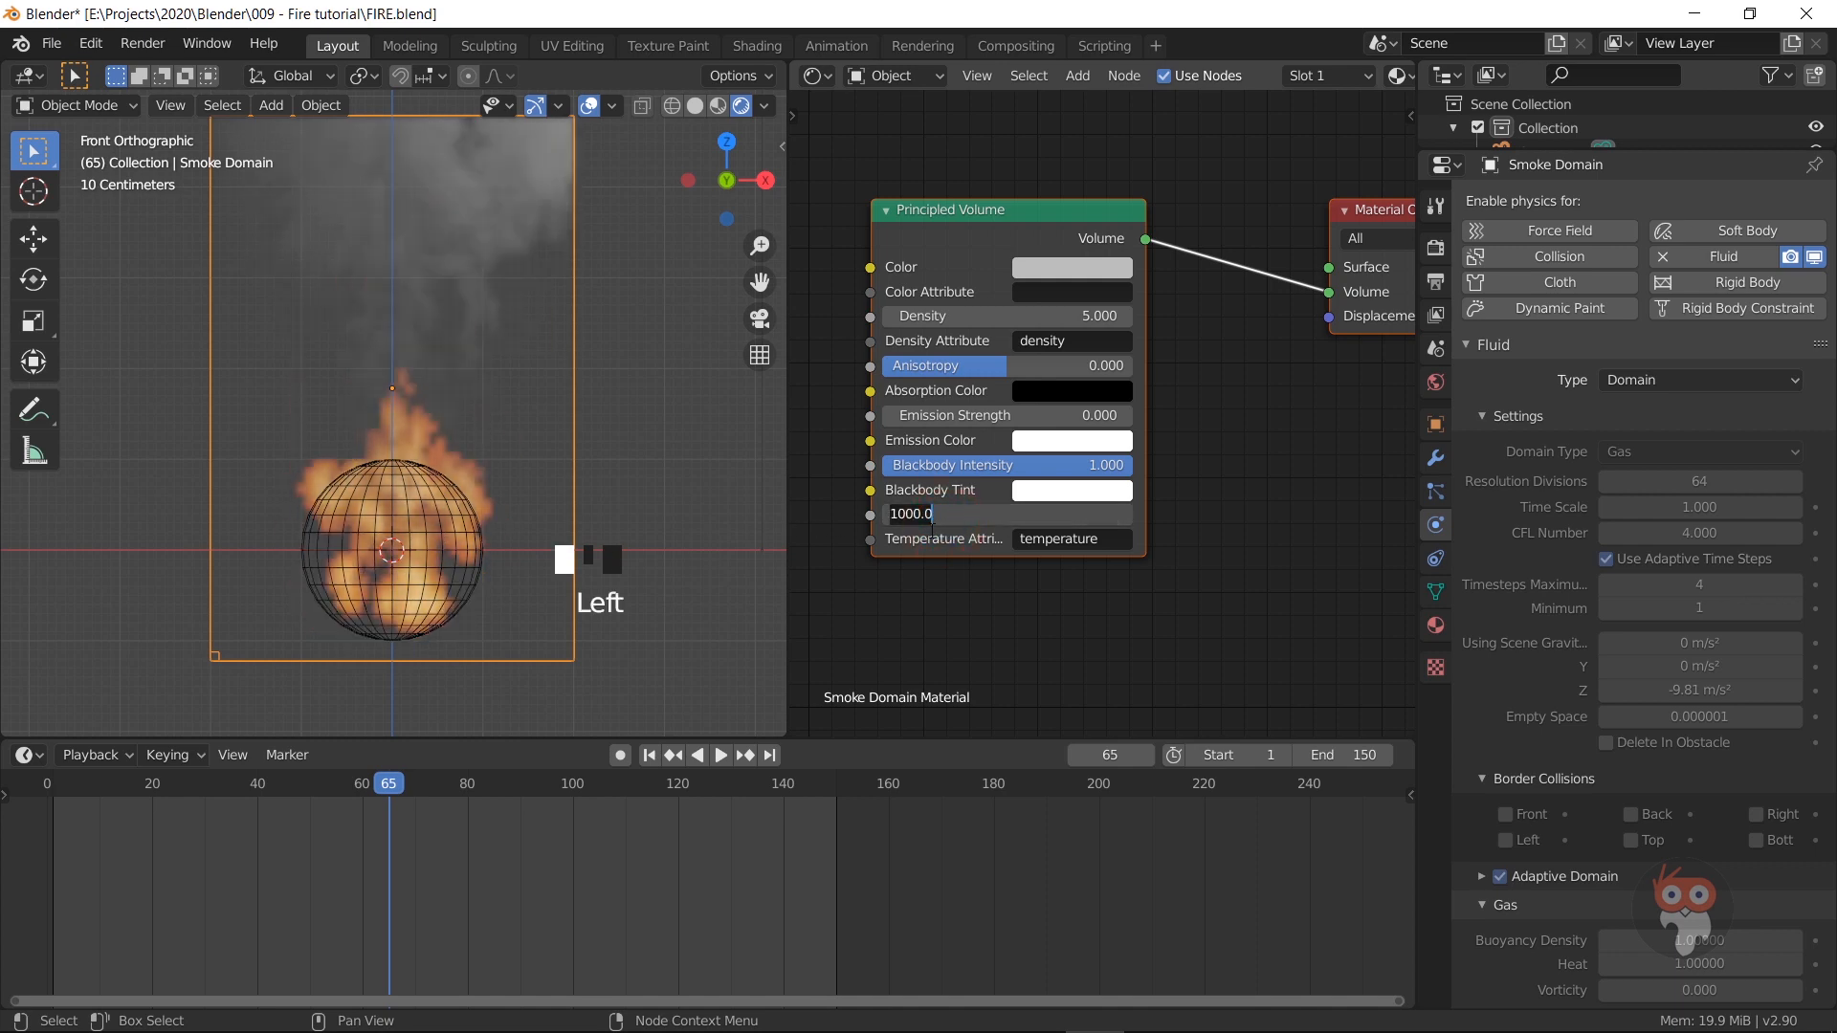
left_click(935, 579)
Step: Select the sphere, enlarge the Outliner, and hide the sphere in the viewport
left_click(443, 564)
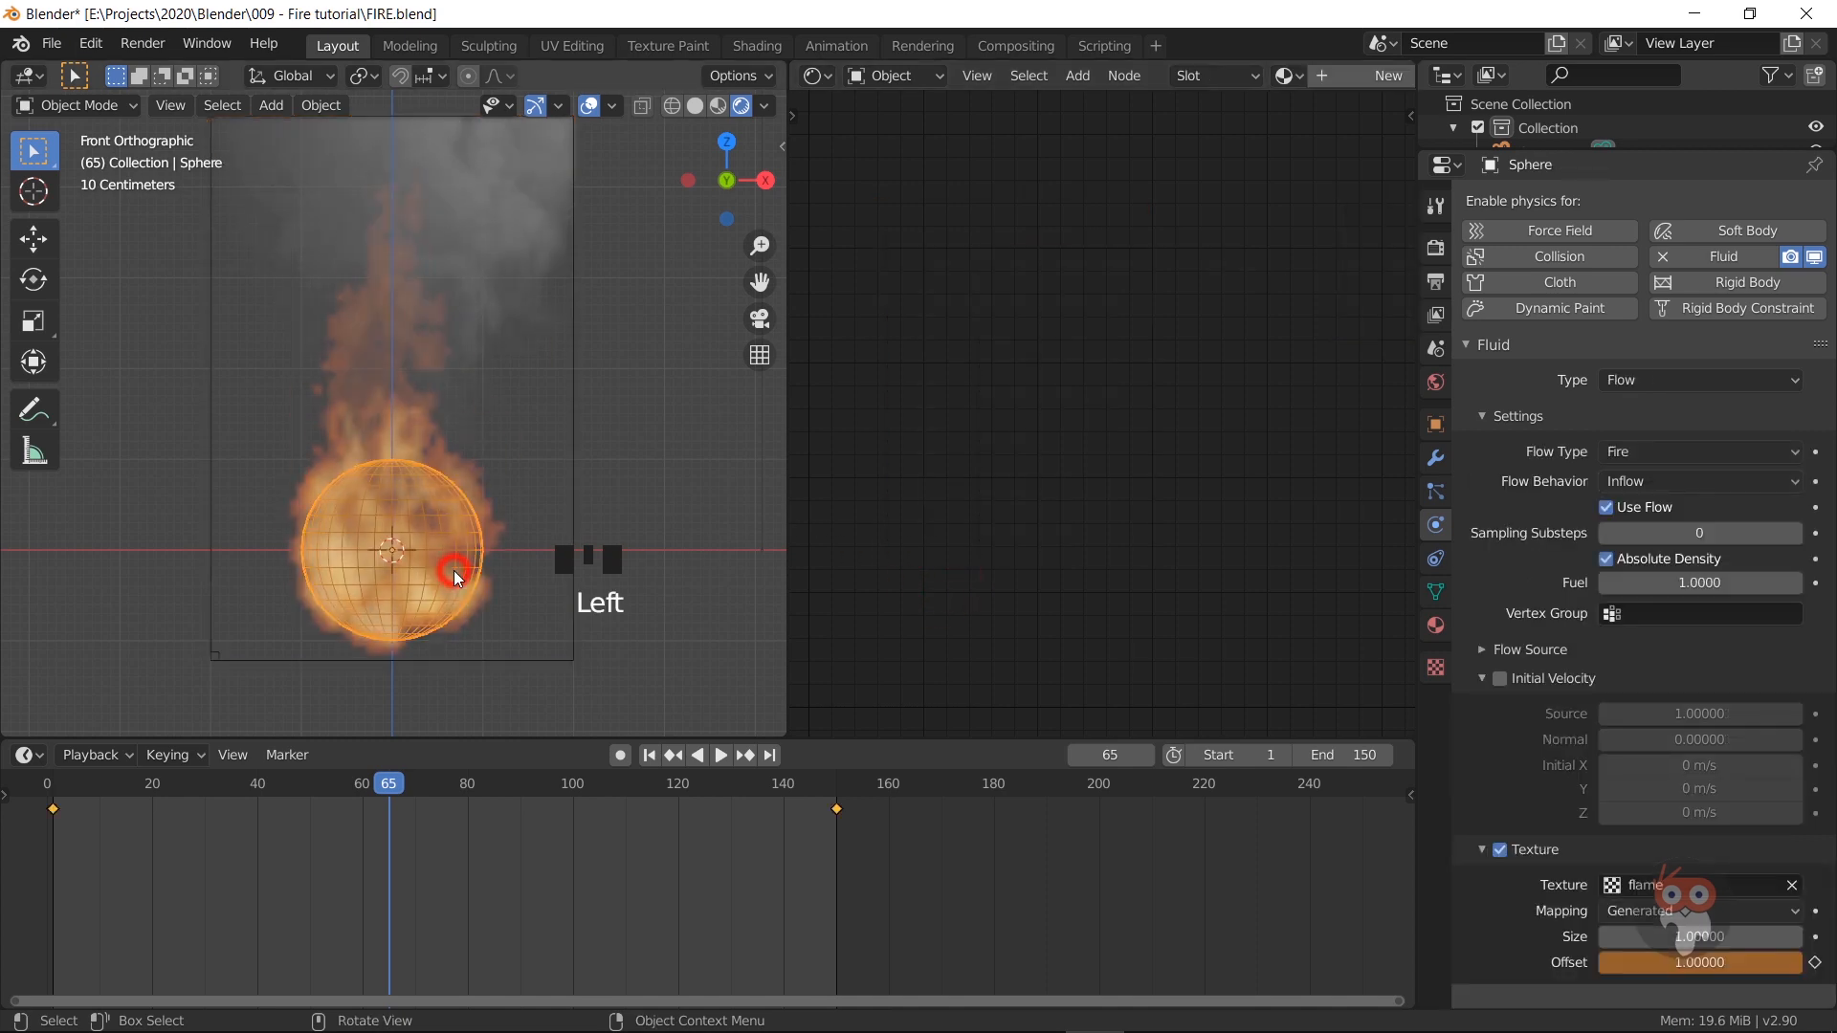
scroll(712, 149, "down", 4)
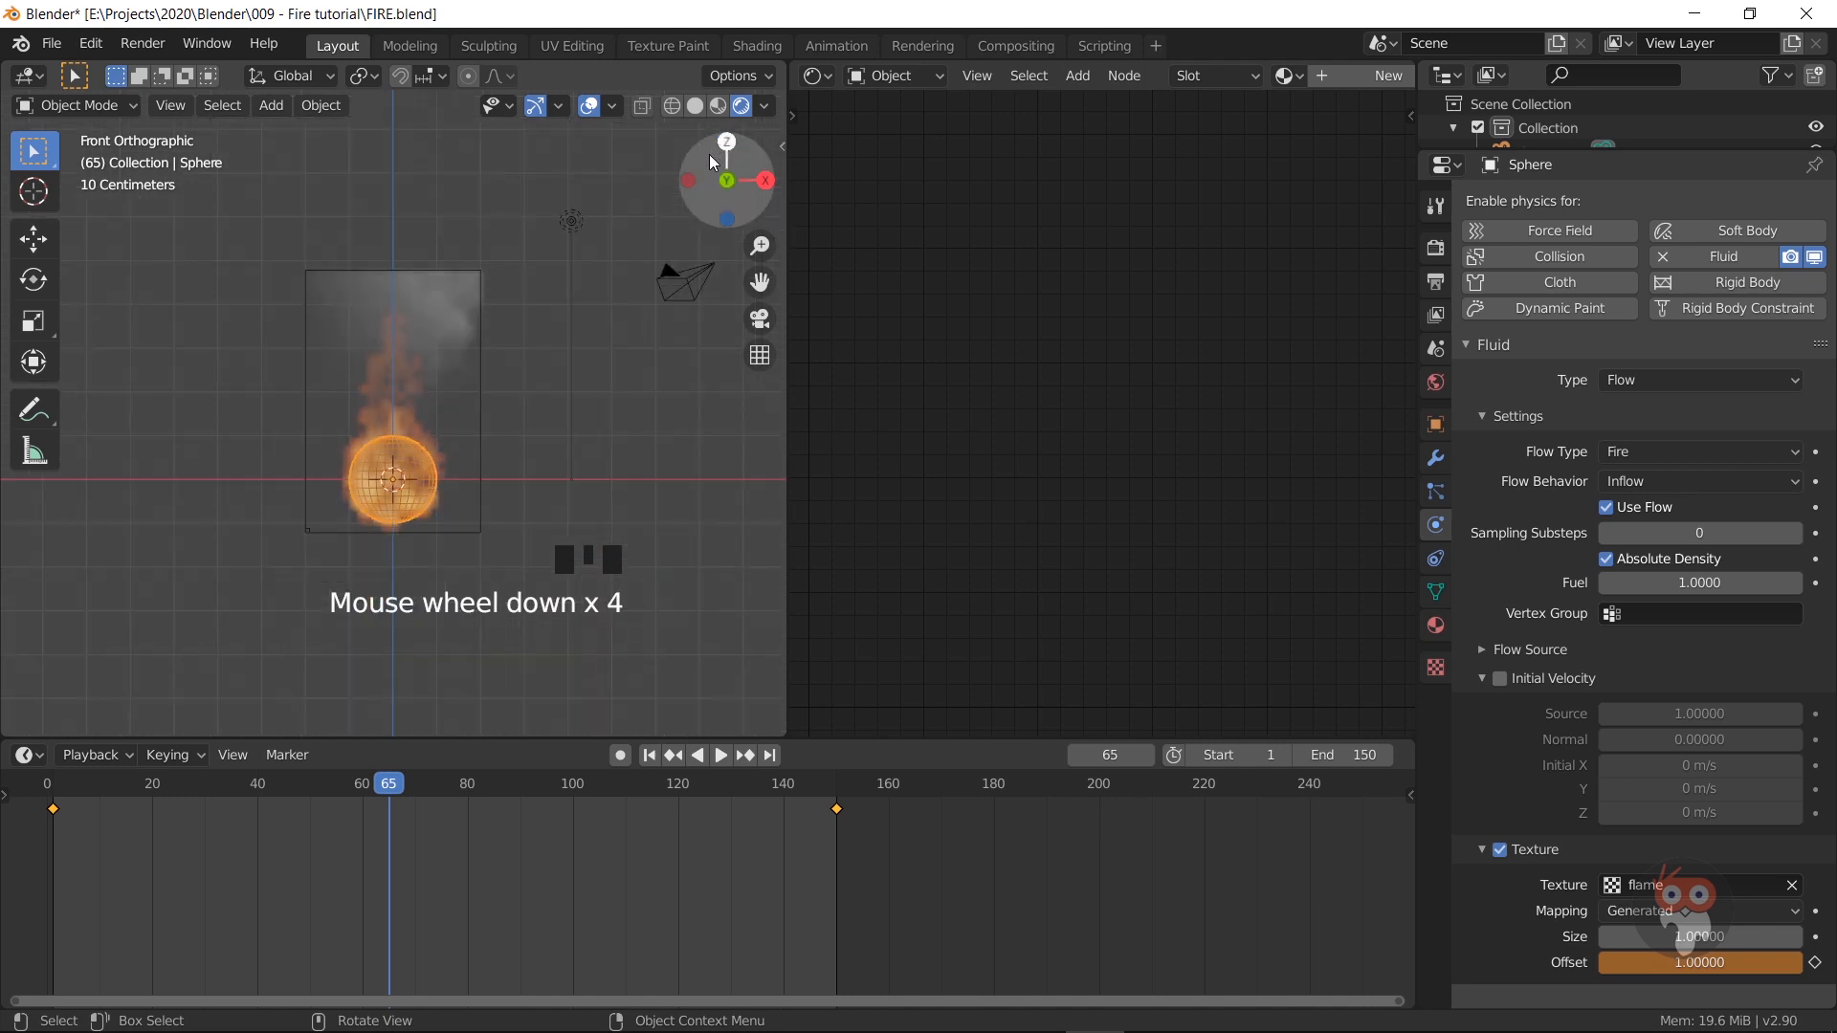
scroll(398, 445, "up", 3)
scroll(404, 478, "up", 3)
scroll(426, 526, "down", 2)
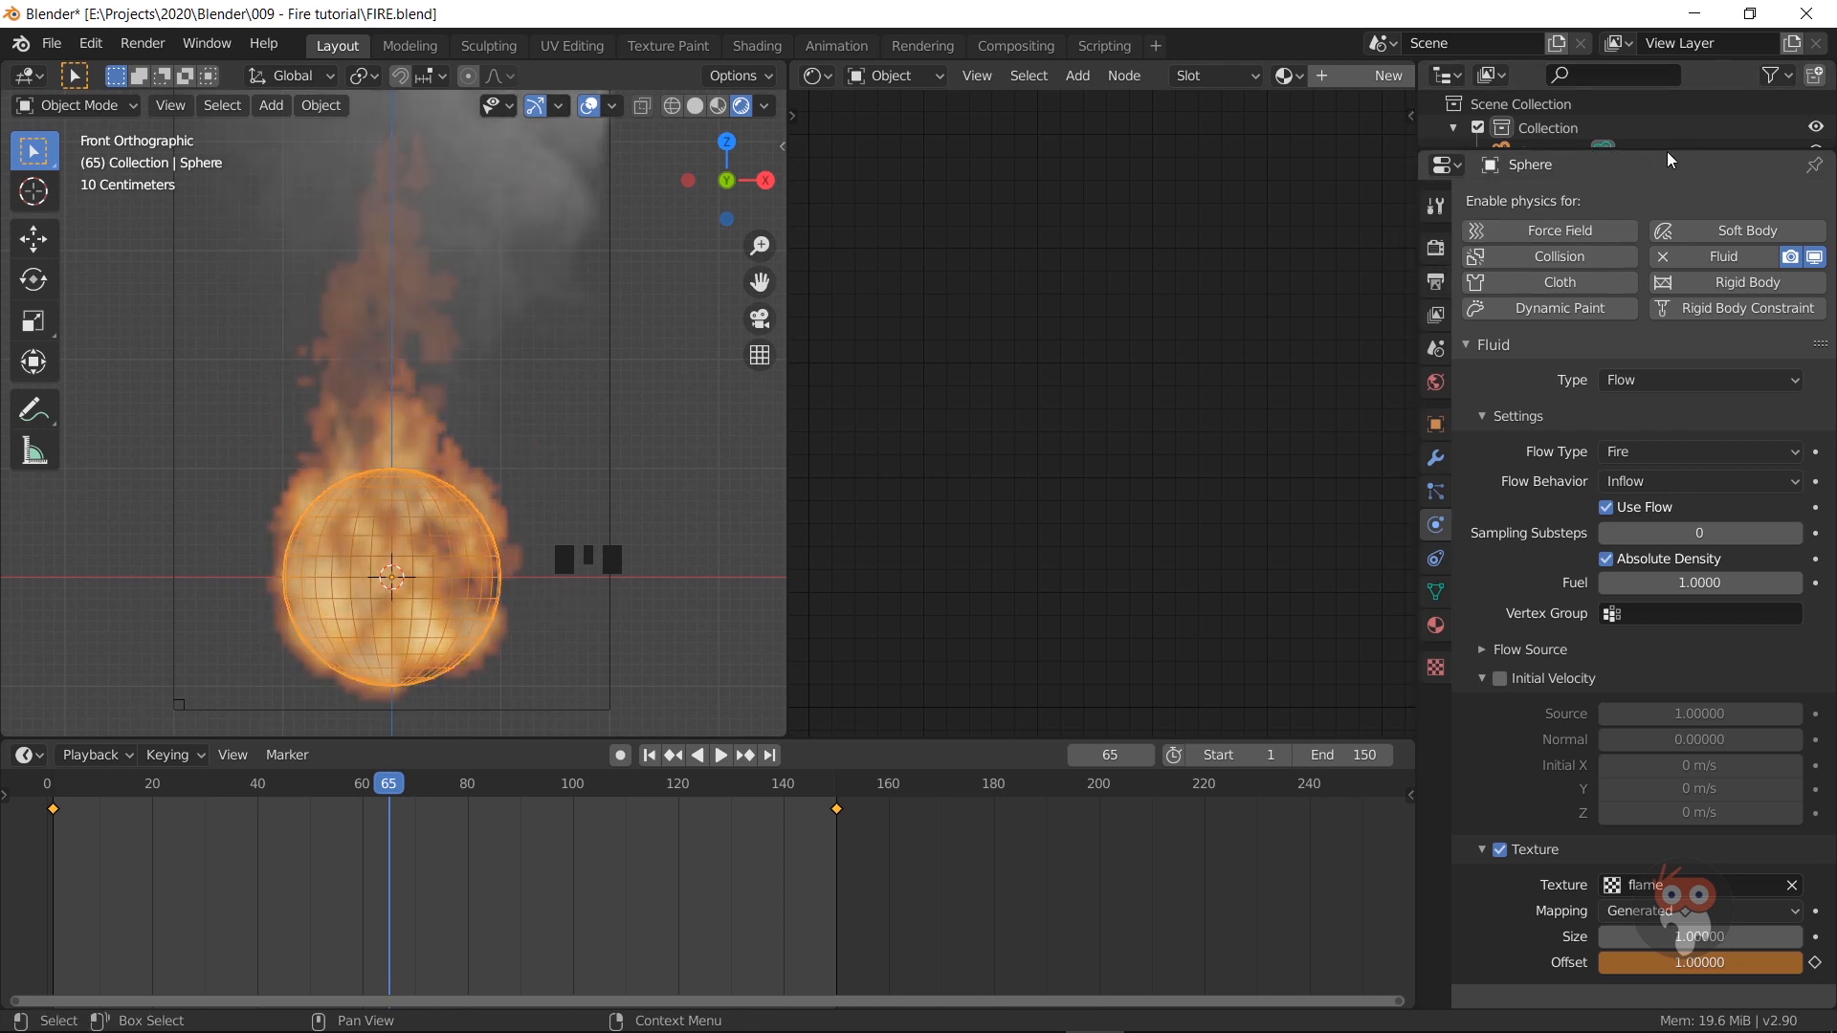
left_click_drag(1676, 149, 1677, 533)
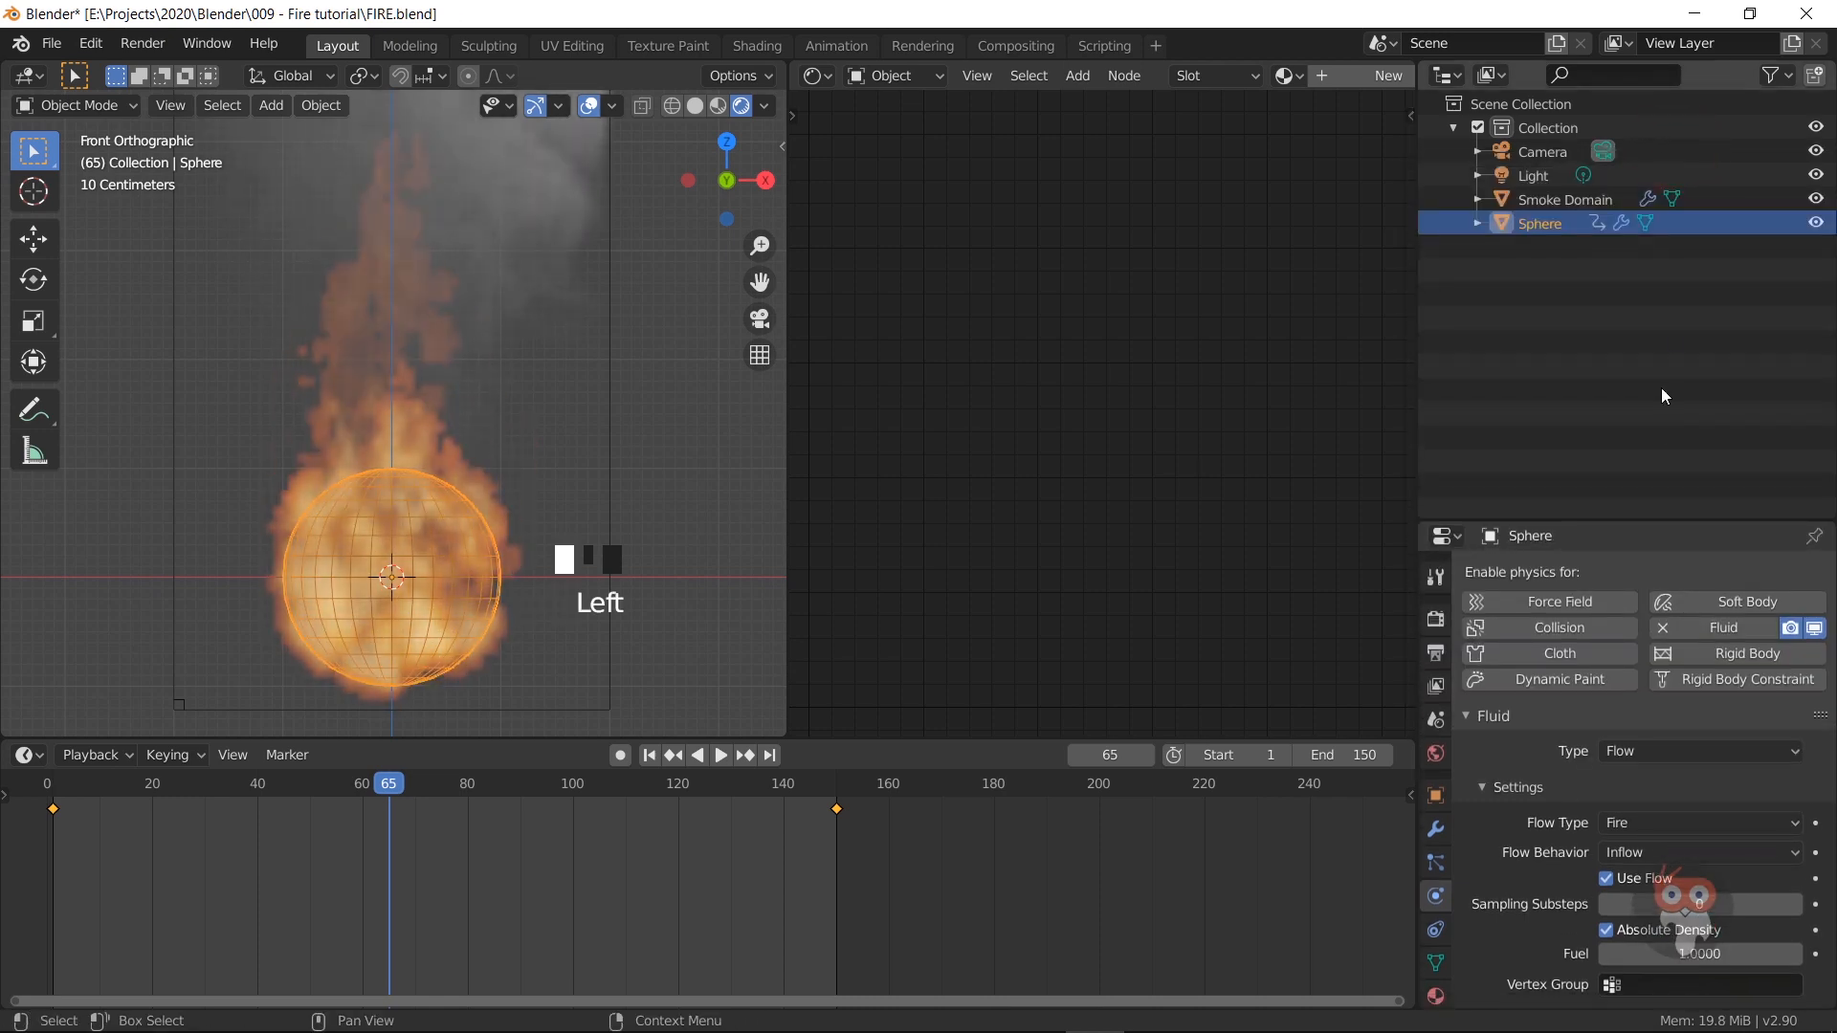
left_click(1821, 223)
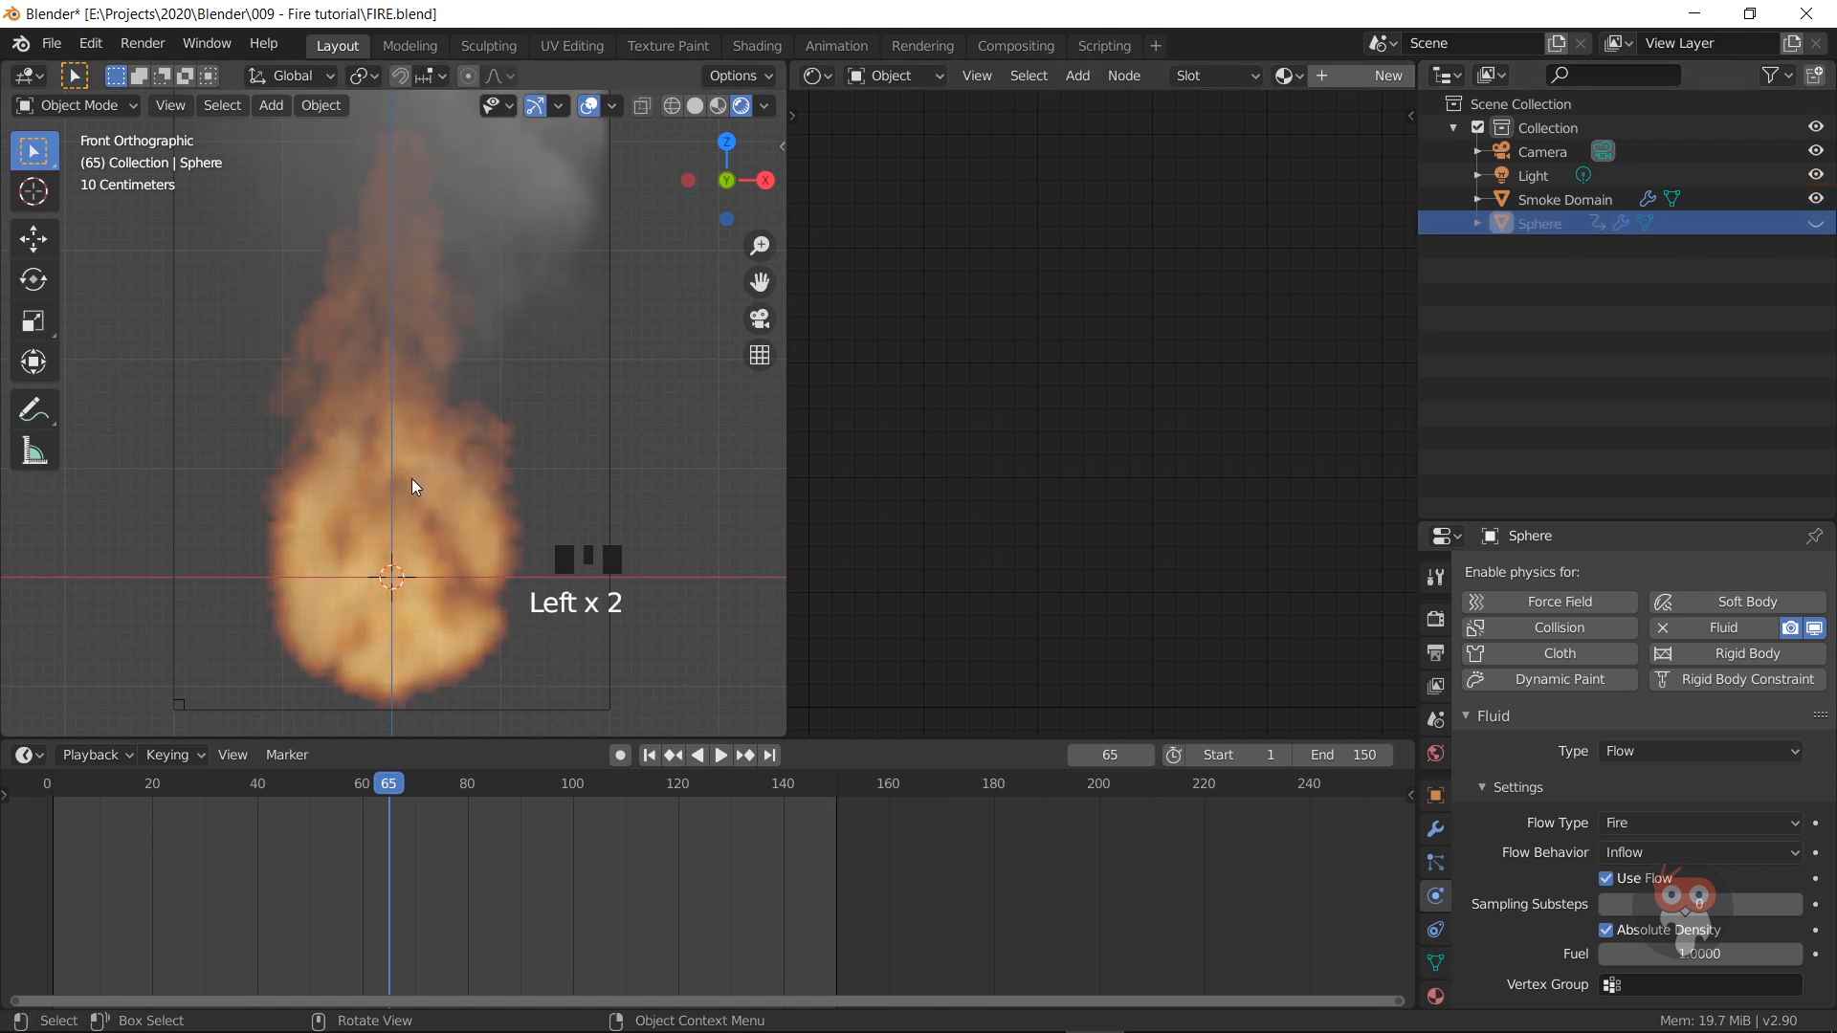
Step: Show the render restriction toggles in the Outliner and disable the sphere in renders
left_click(1775, 74)
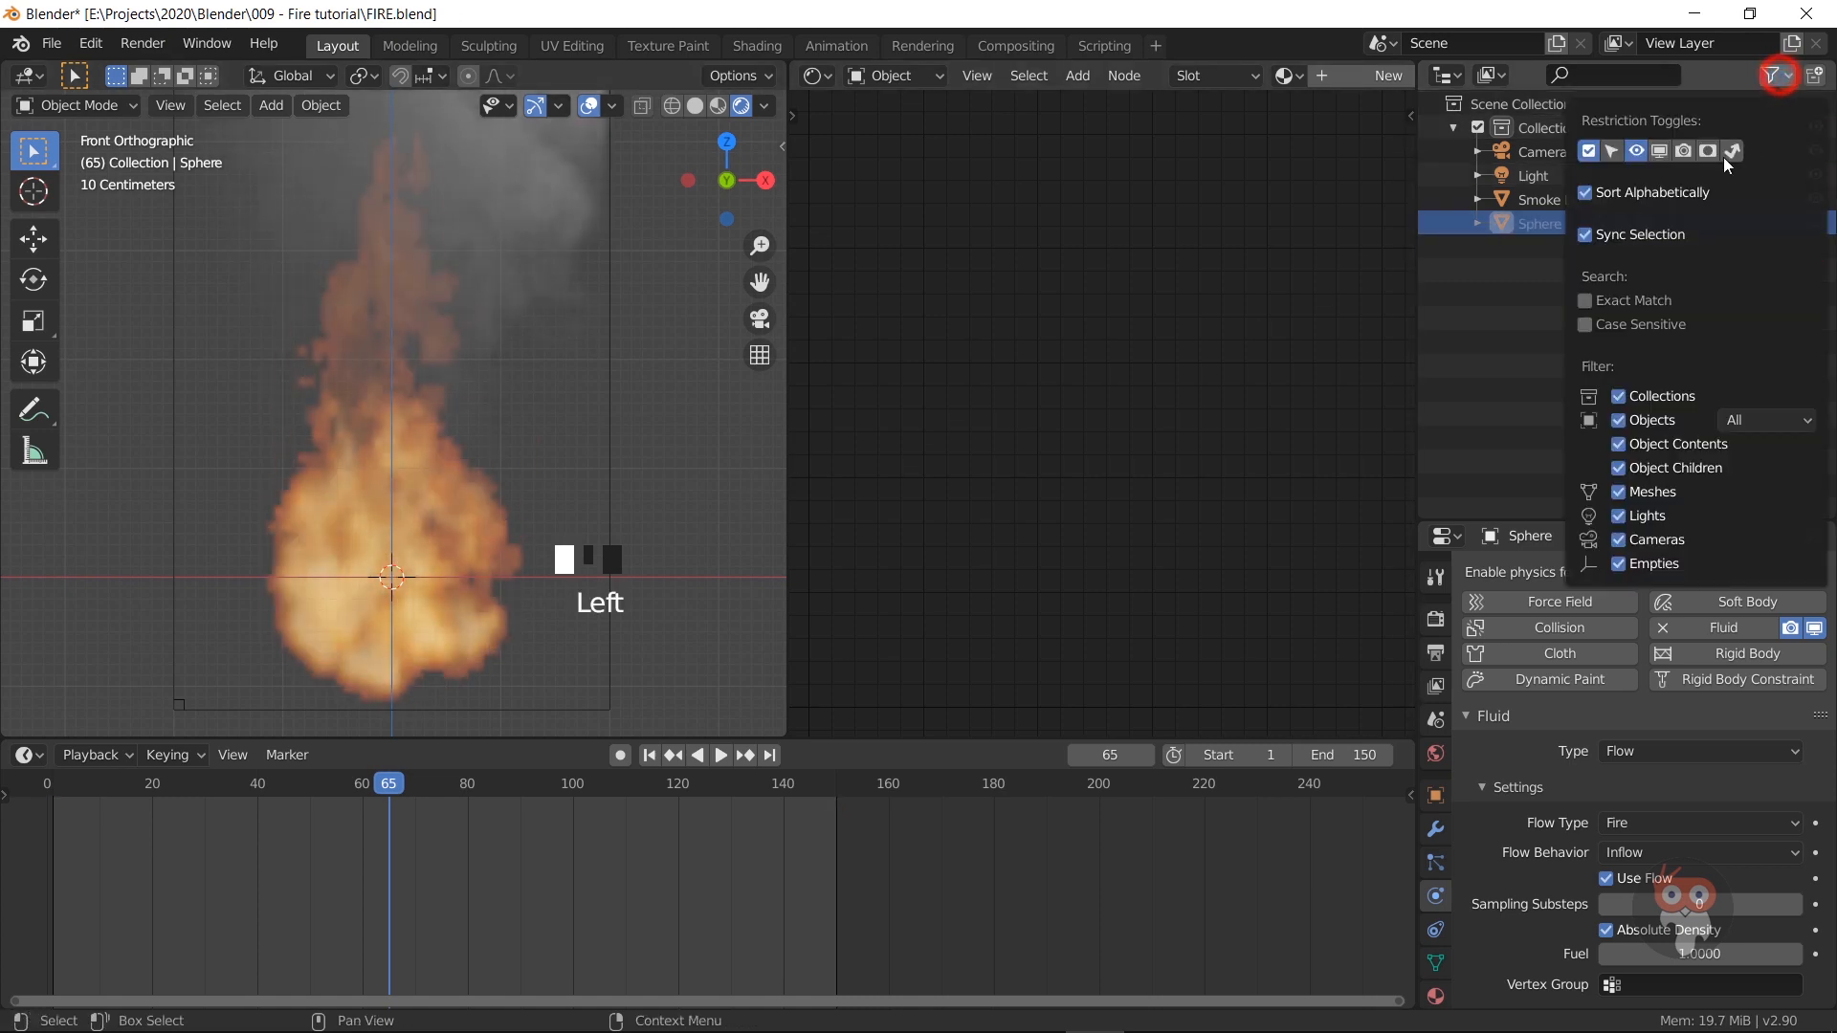
left_click(1815, 223)
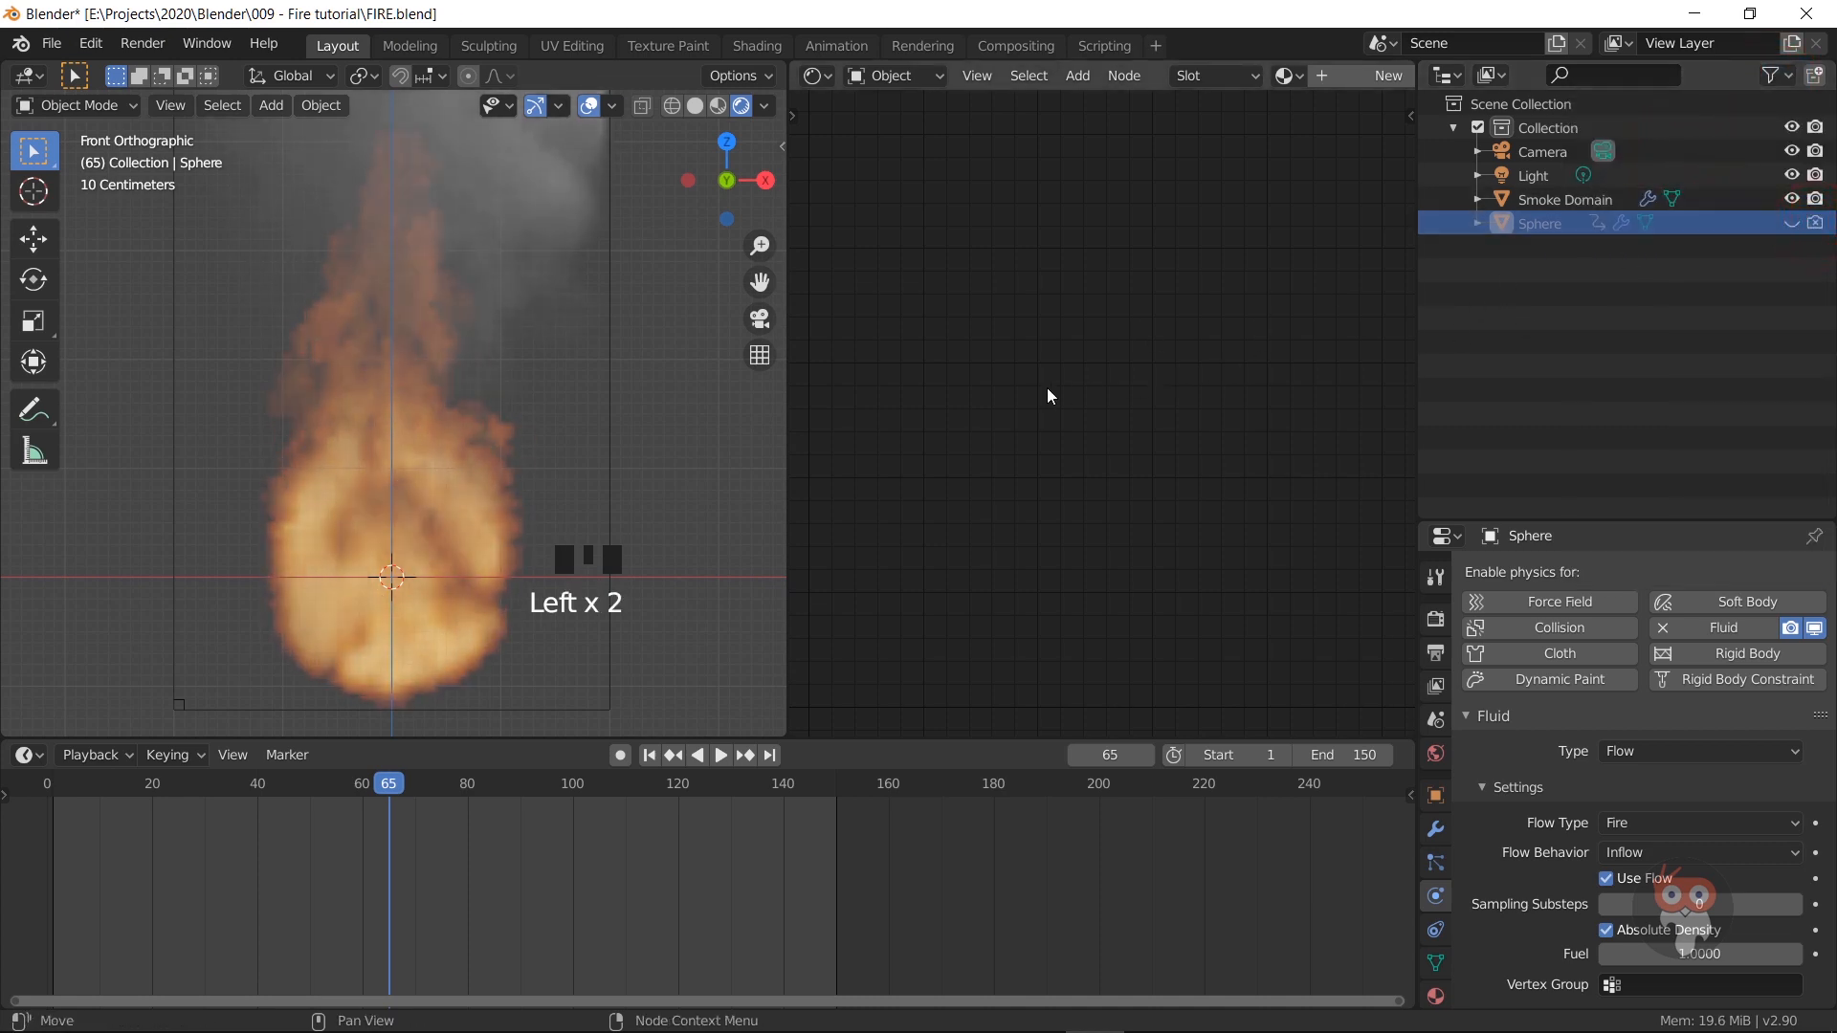
Step: Select the smoke domain and set its Principled Volume Temperature to 1200
left_click(178, 703)
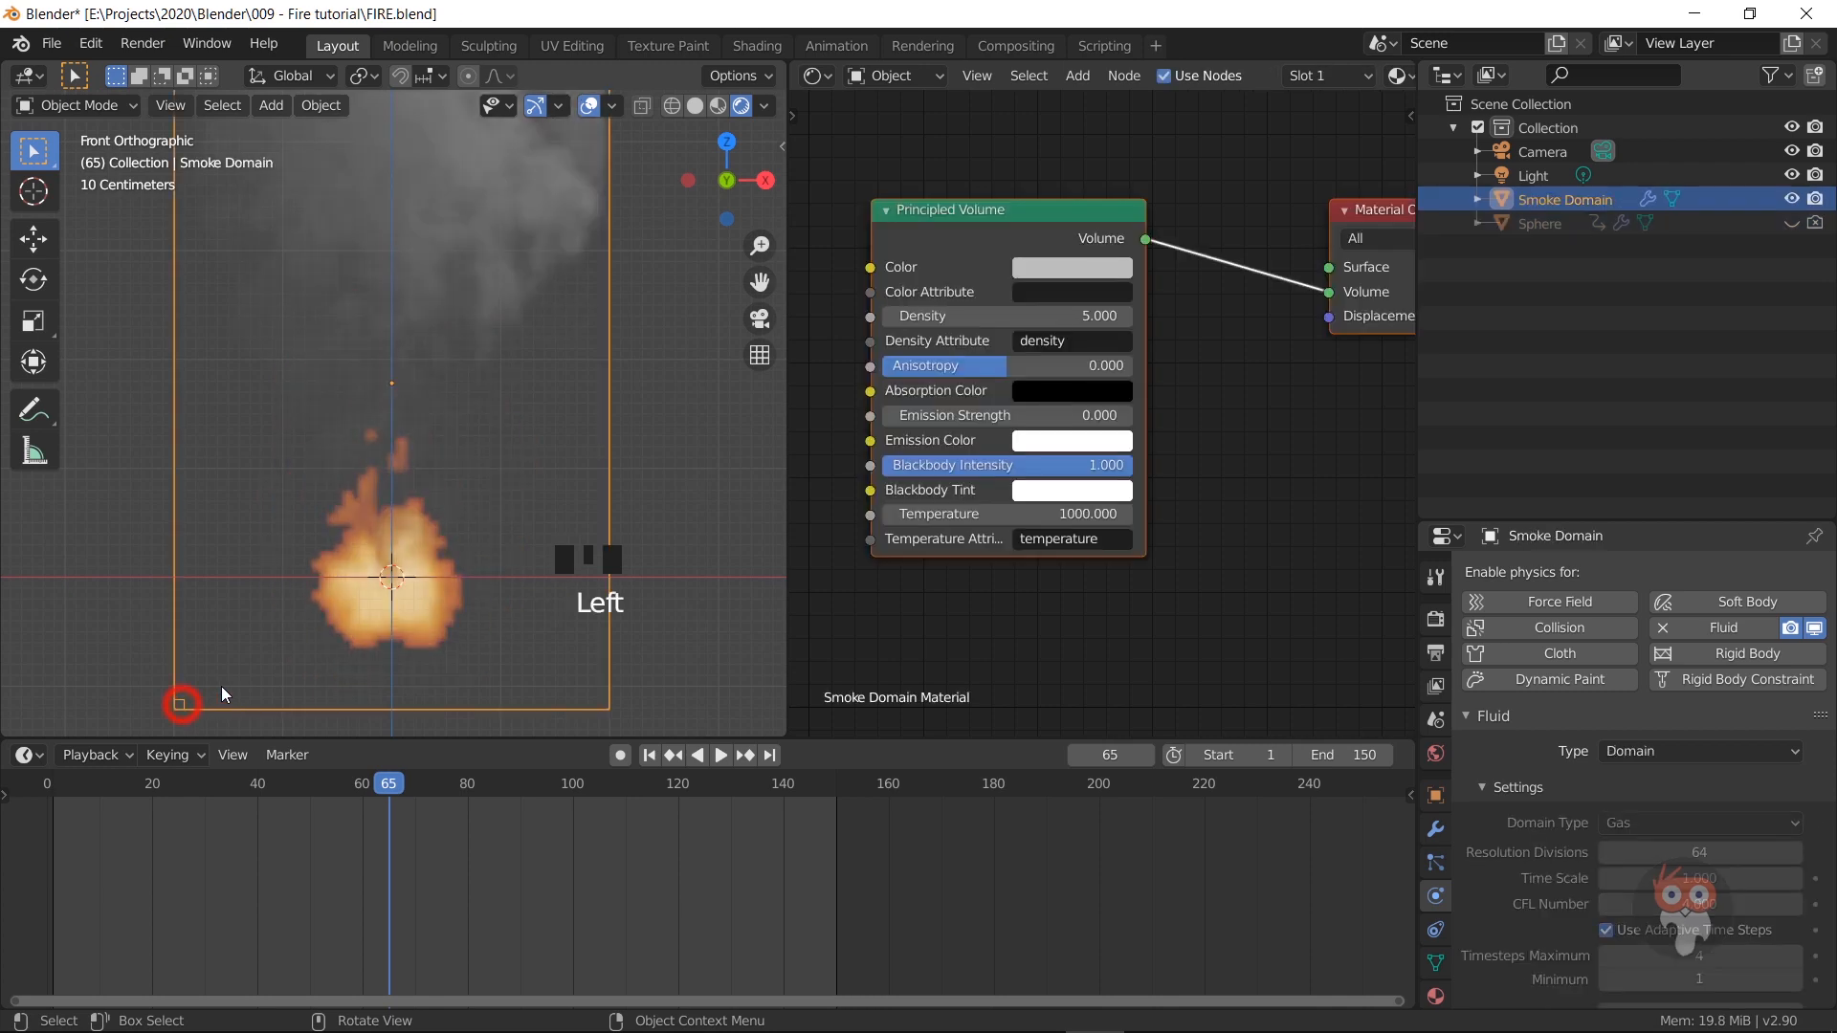
double_click(1032, 516)
type("12")
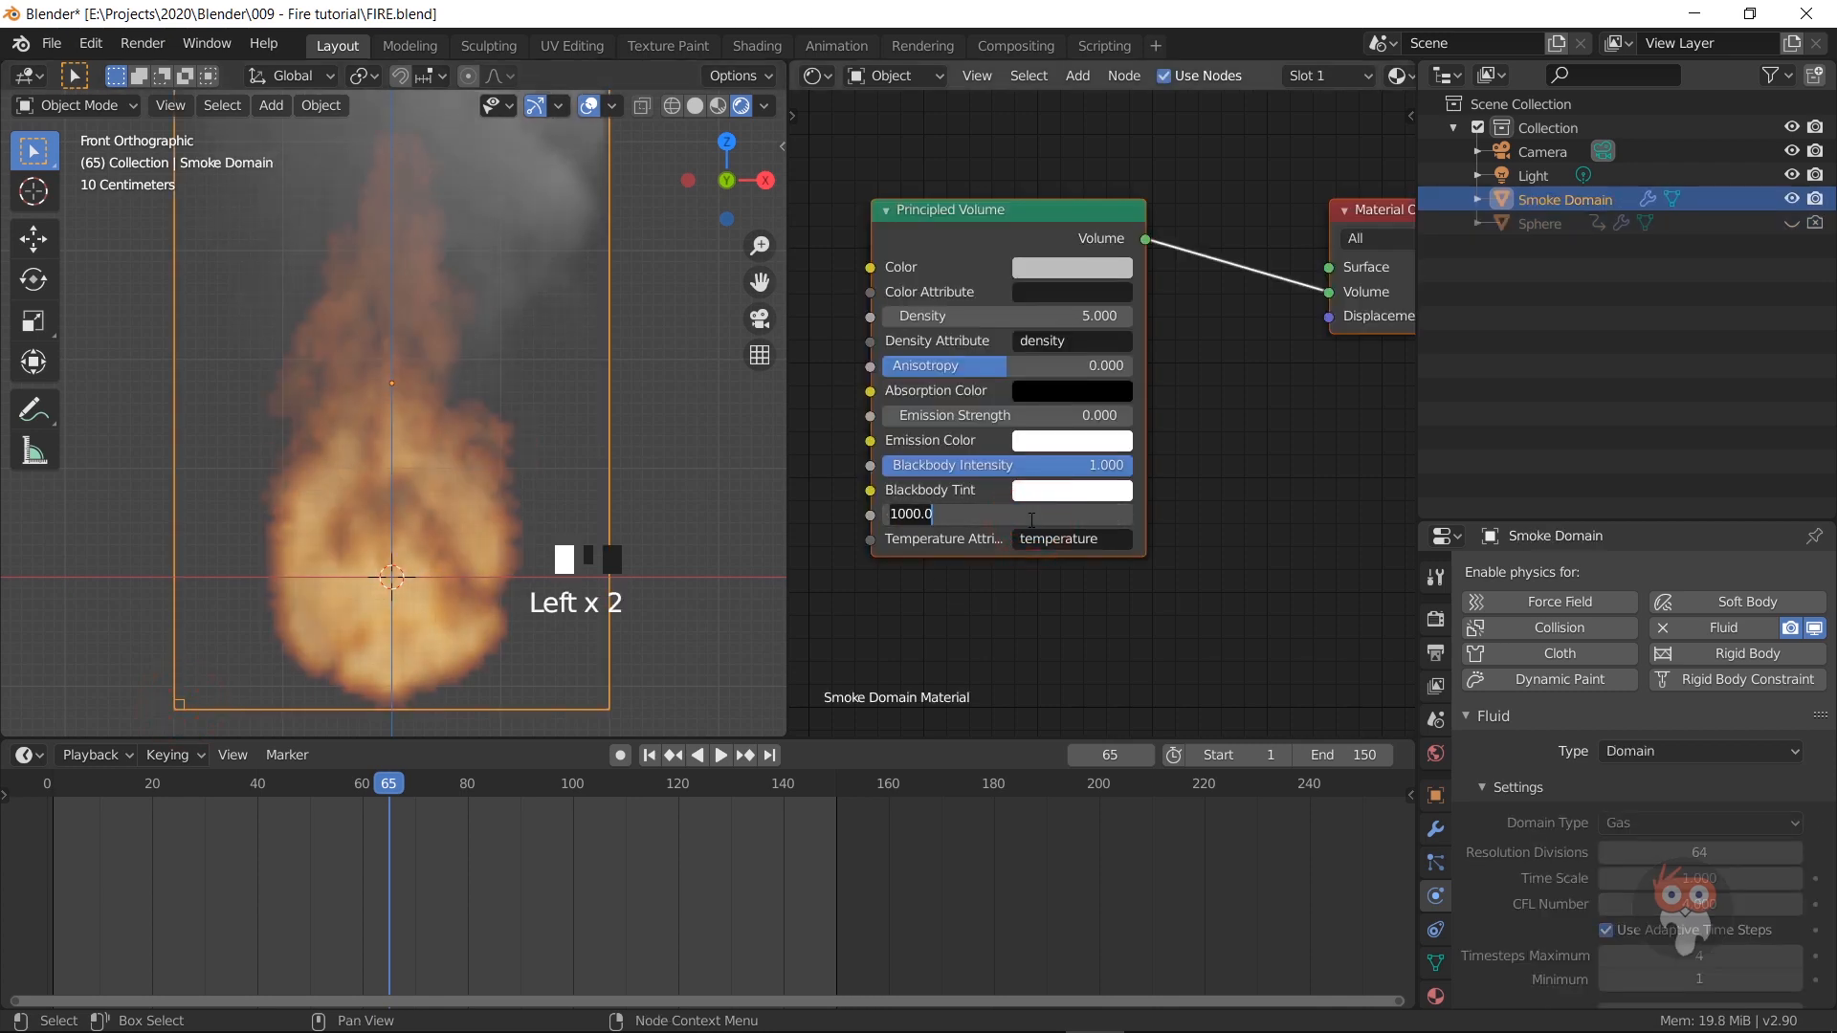
type("00")
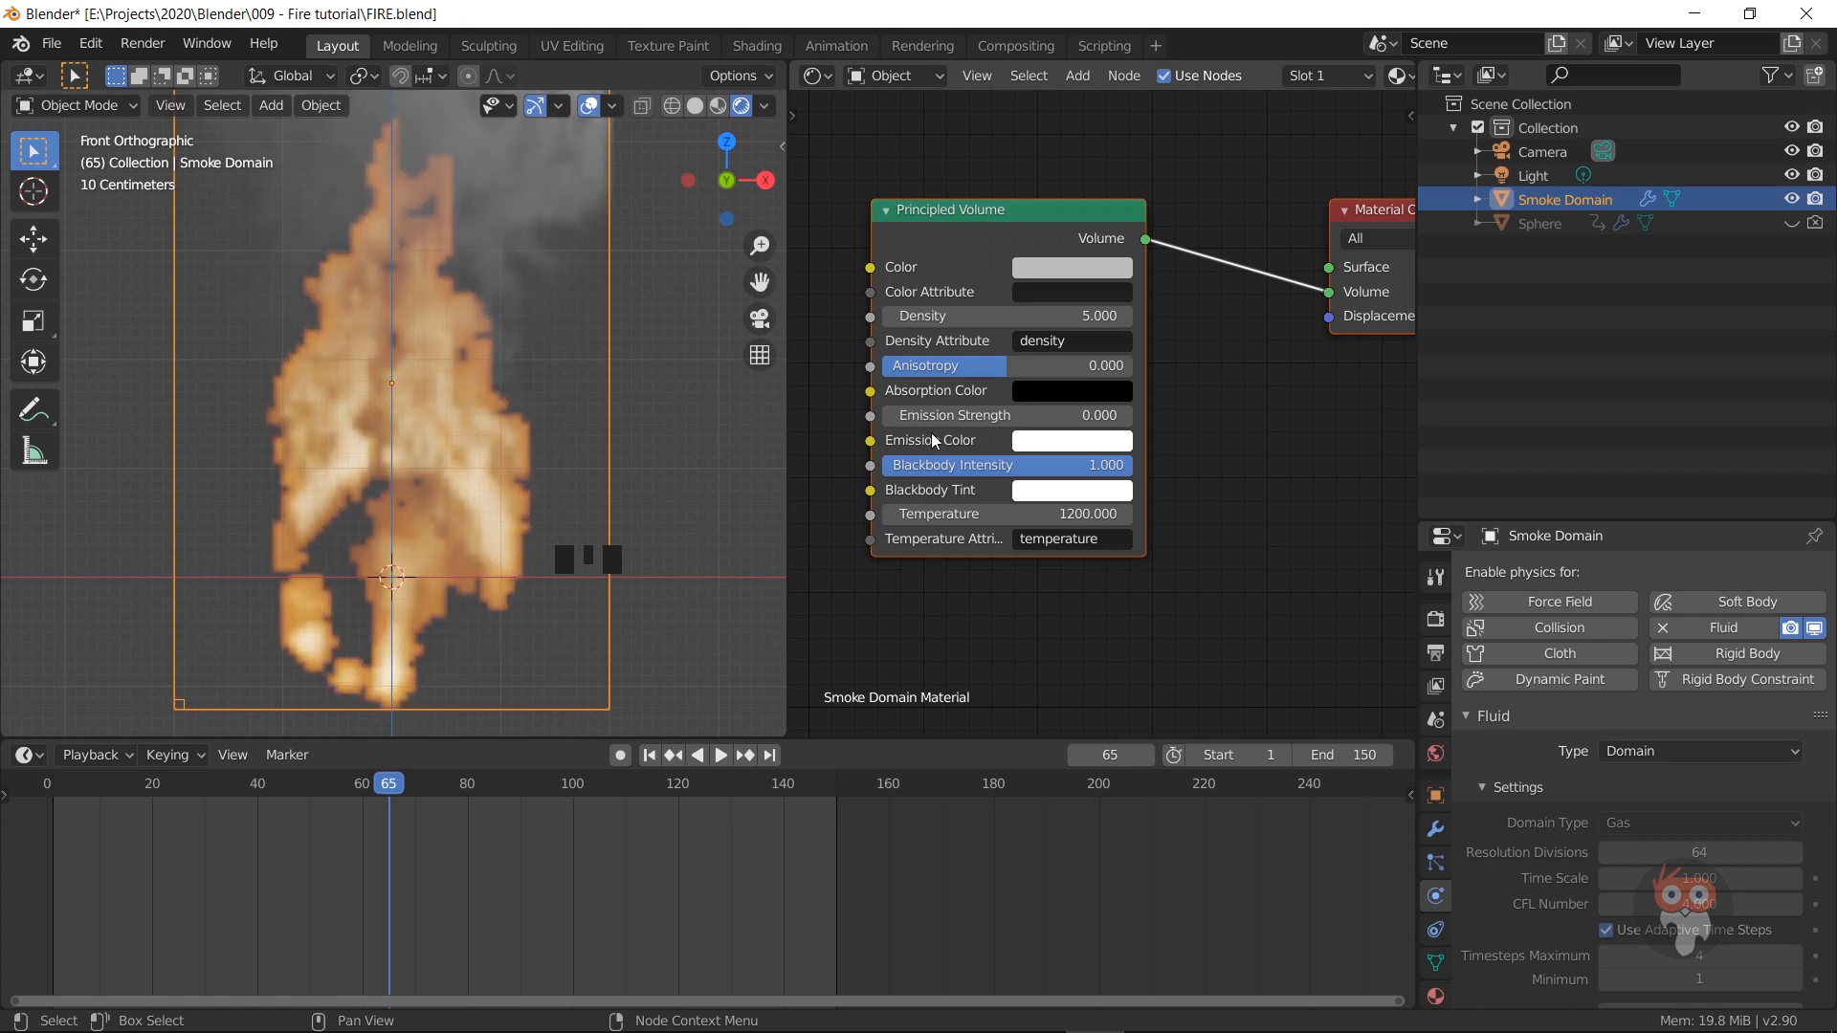
Step: Join the Shader Editor area into the 3D viewport and enlarge the Properties editor by shrinking the Outliner
right_click(789, 512)
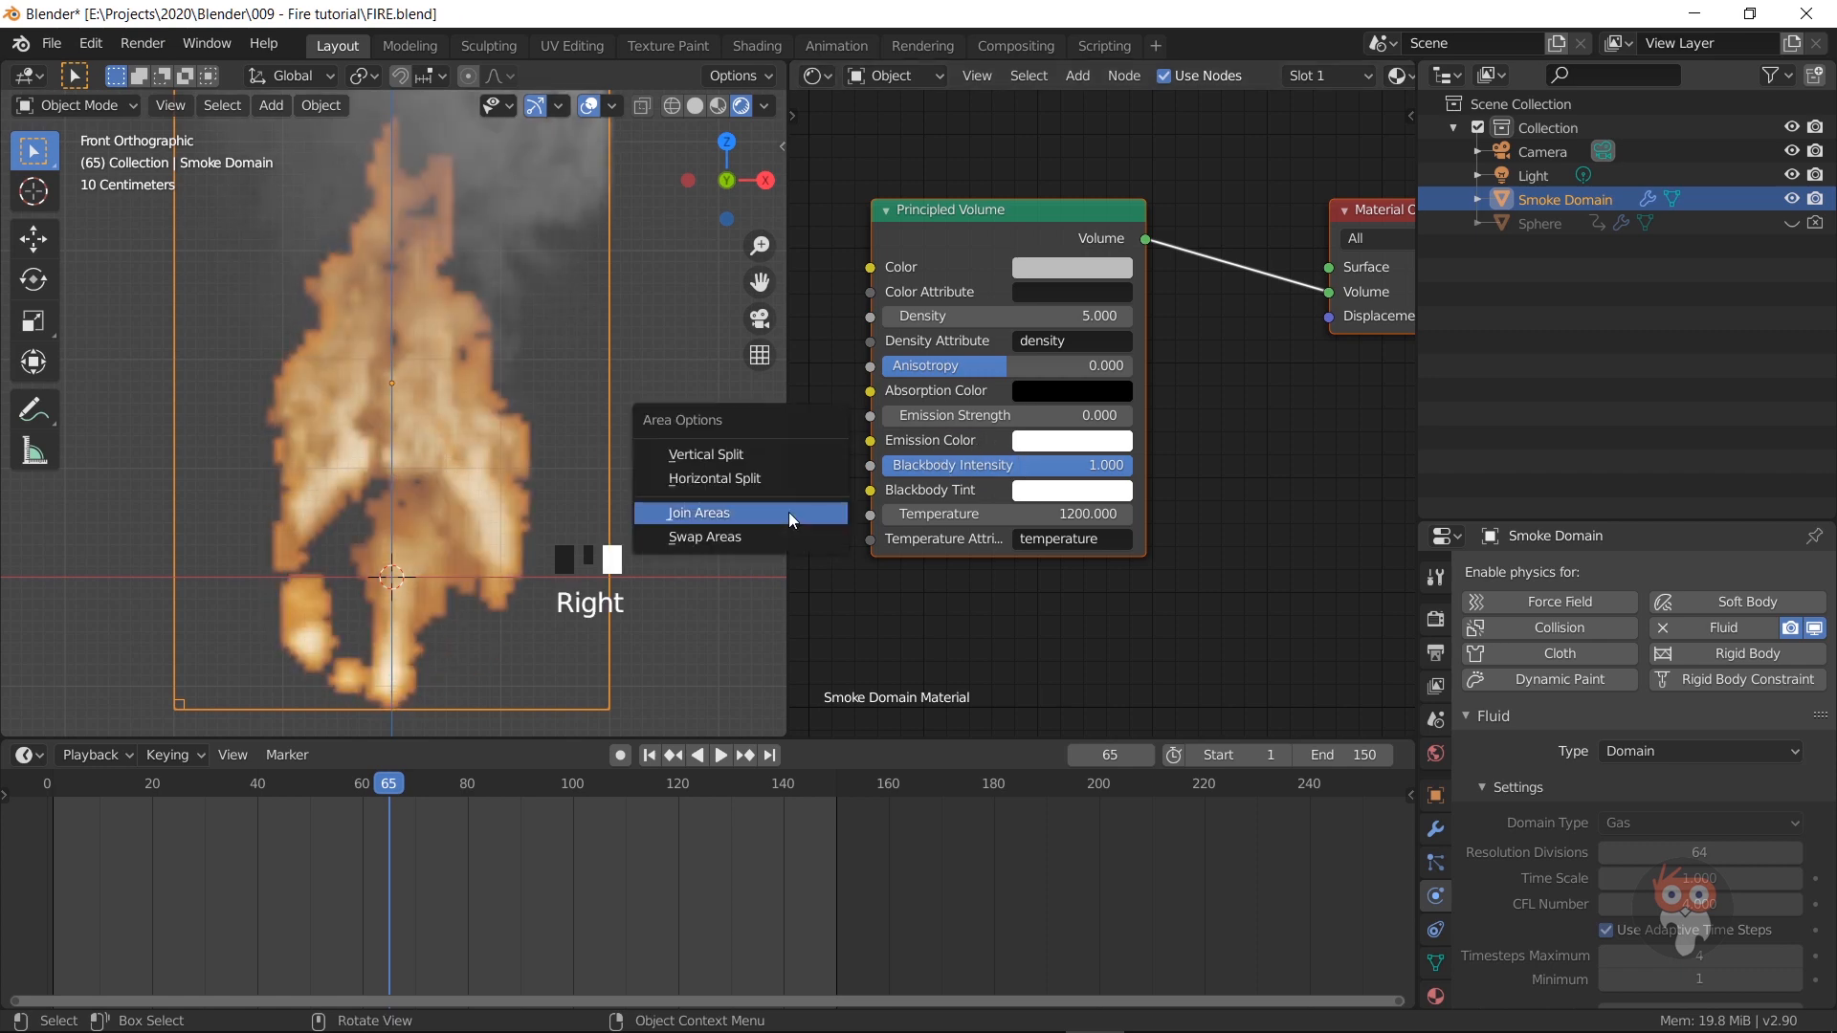
left_click(789, 512)
left_click(861, 503)
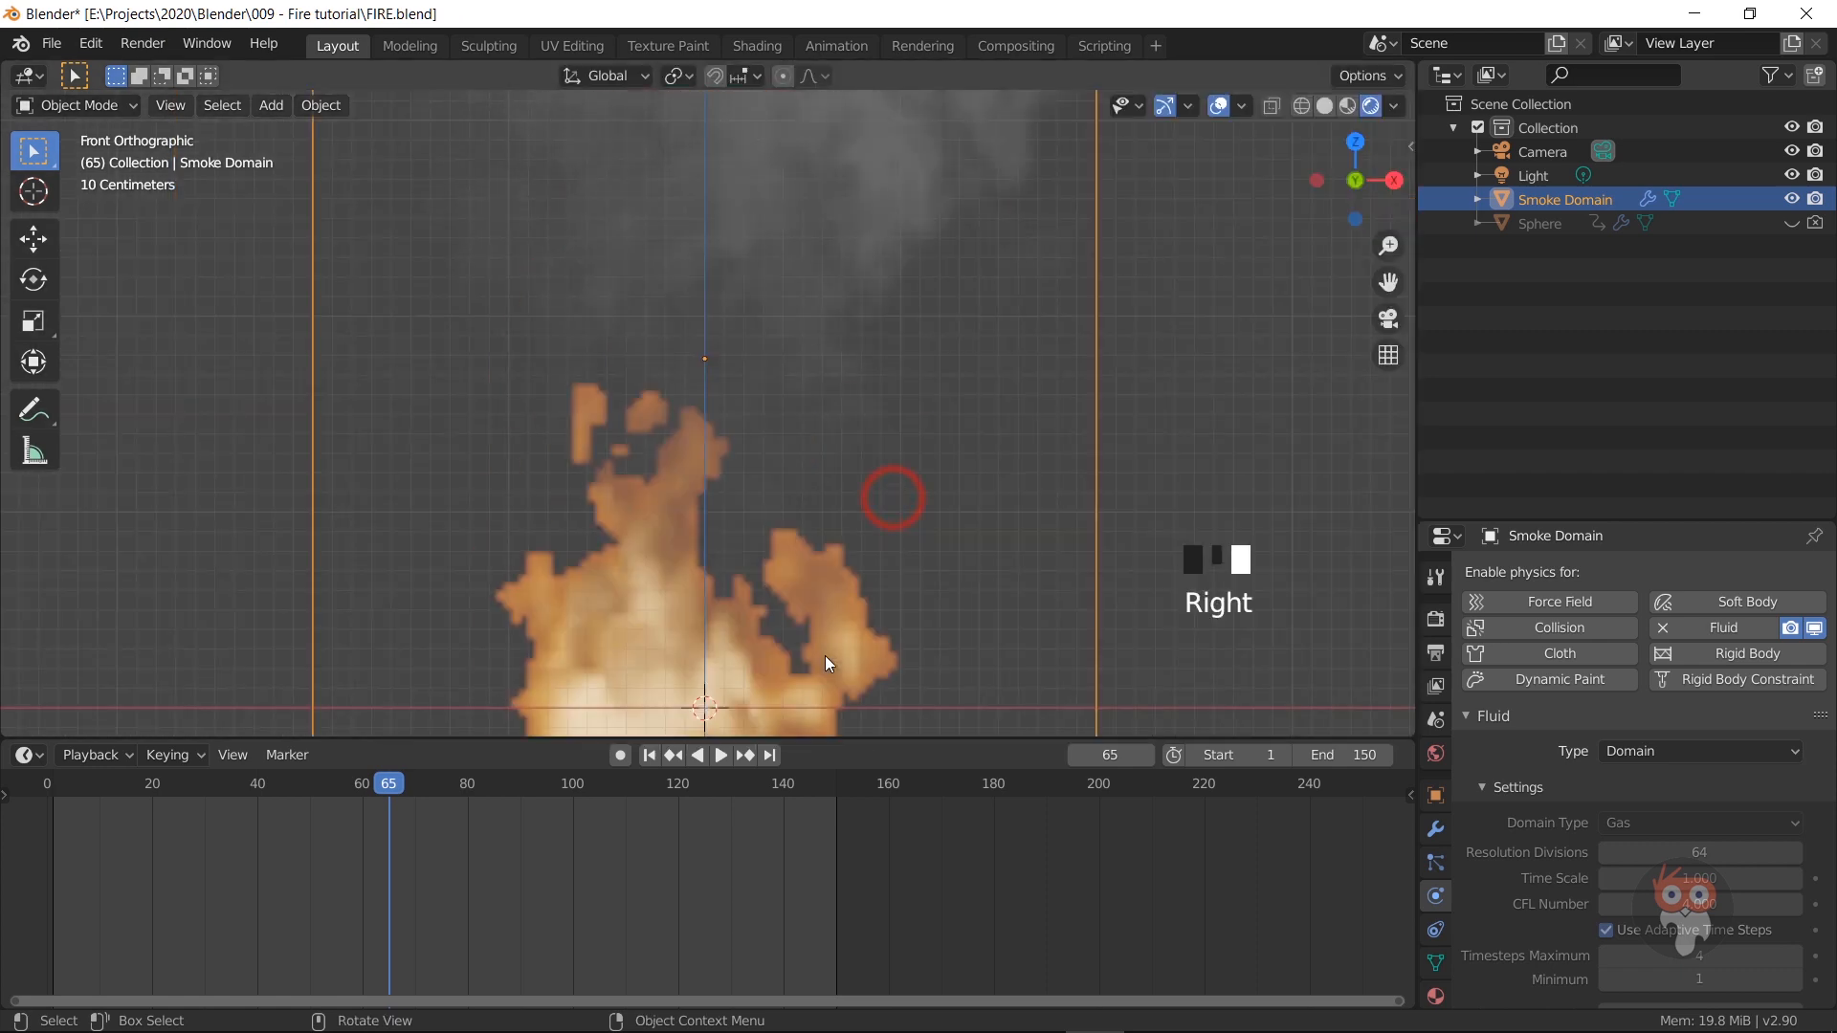
scroll(836, 612, "down", 3)
scroll(829, 628, "down", 1)
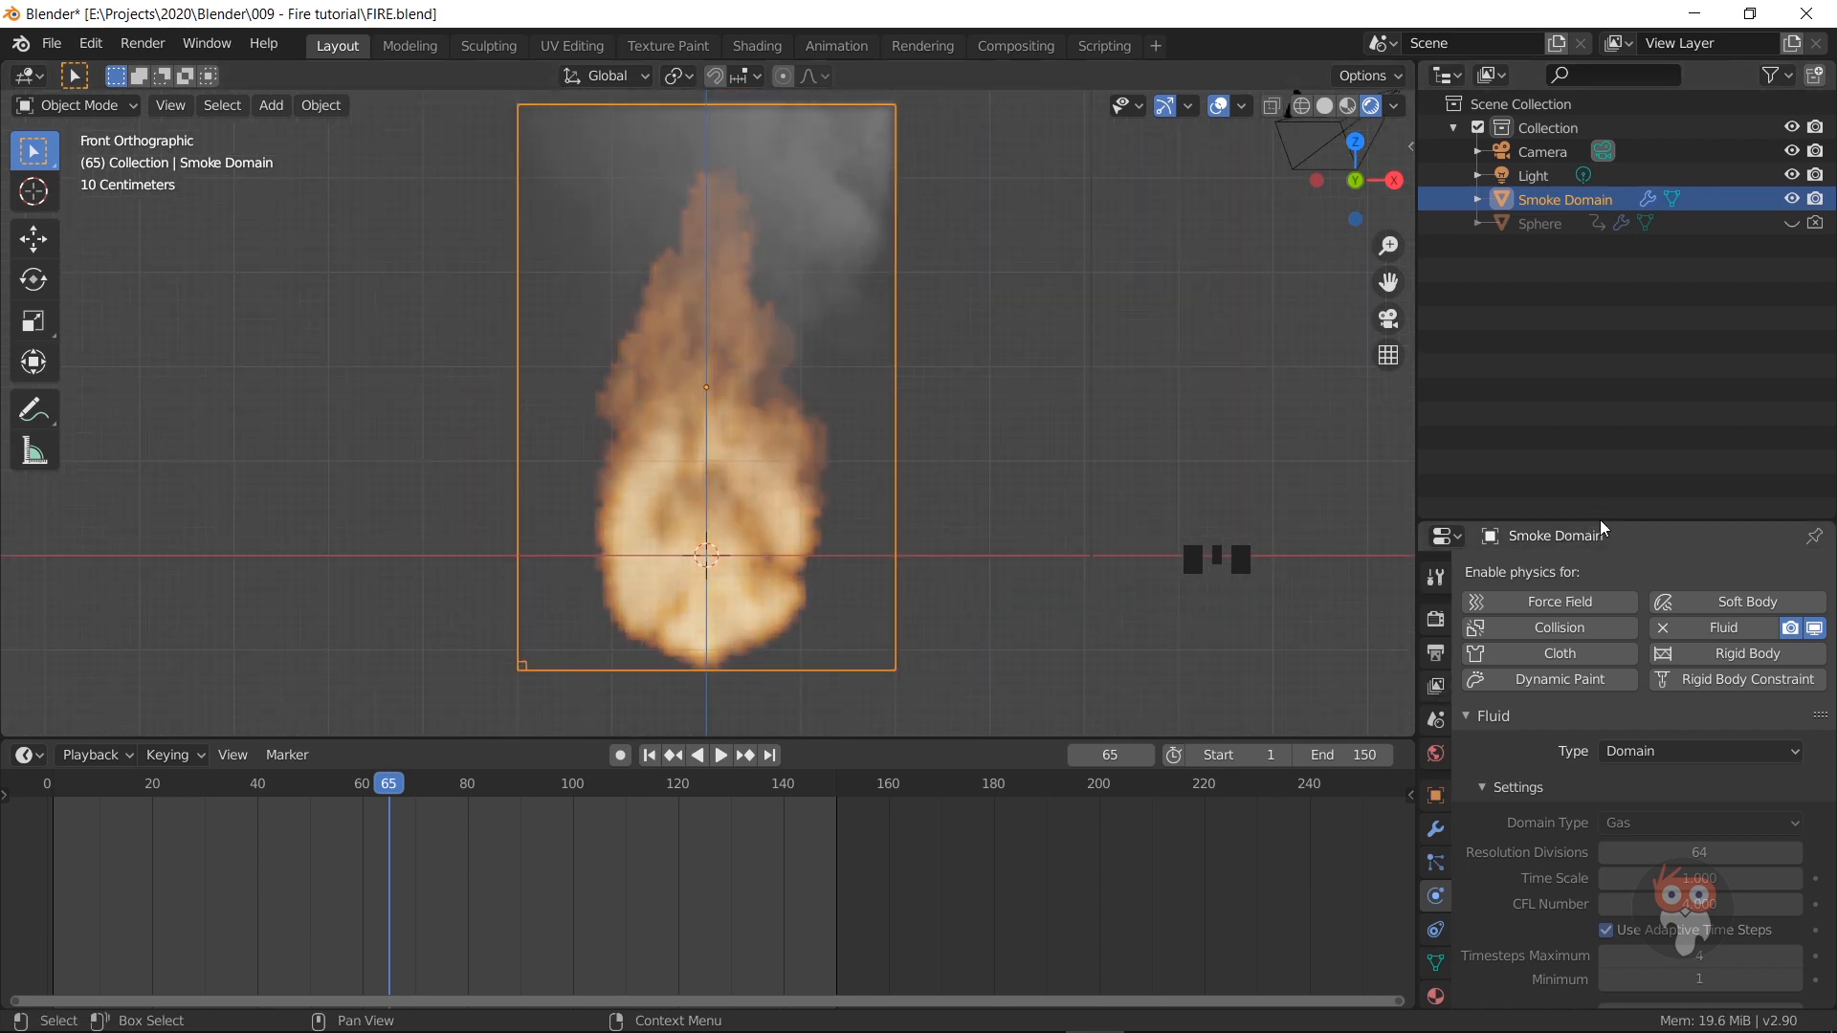
left_click_drag(1598, 521, 1605, 243)
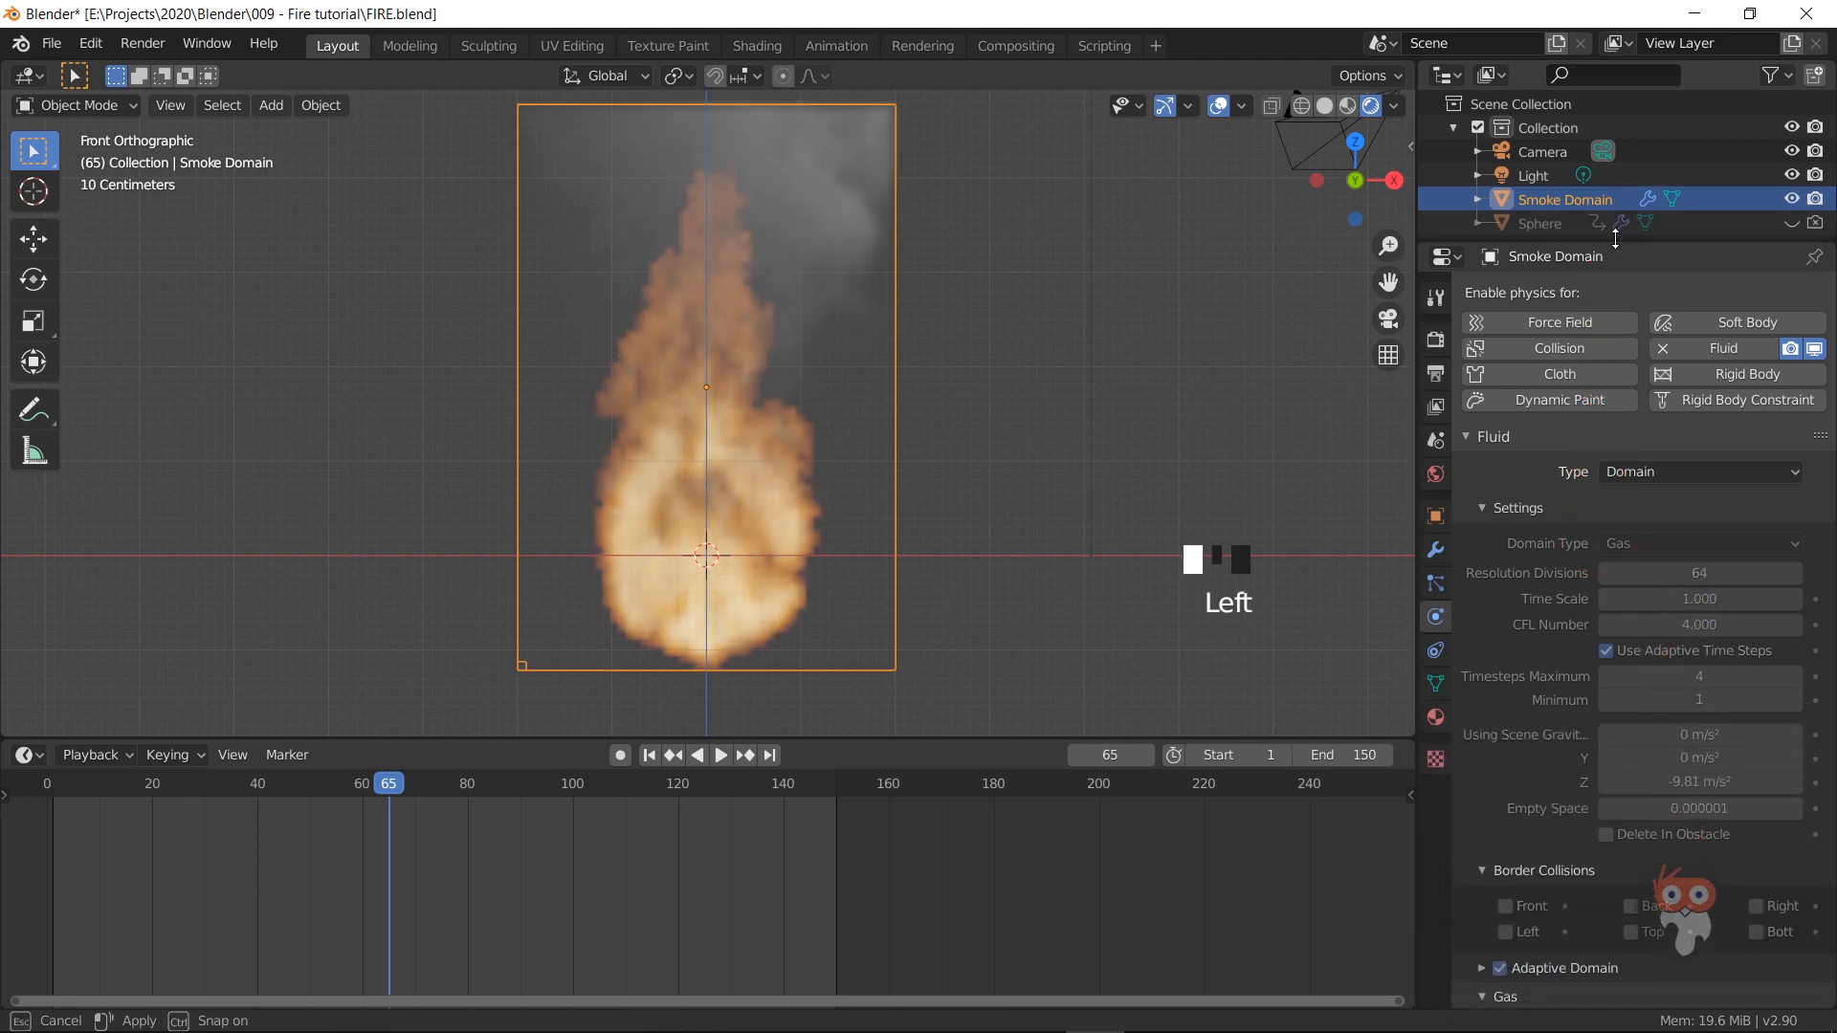
Step: Give the World background color an Environment Texture using wooden_motel_2k.hdr from the D:\Blender\HDRI folder
left_click(1435, 475)
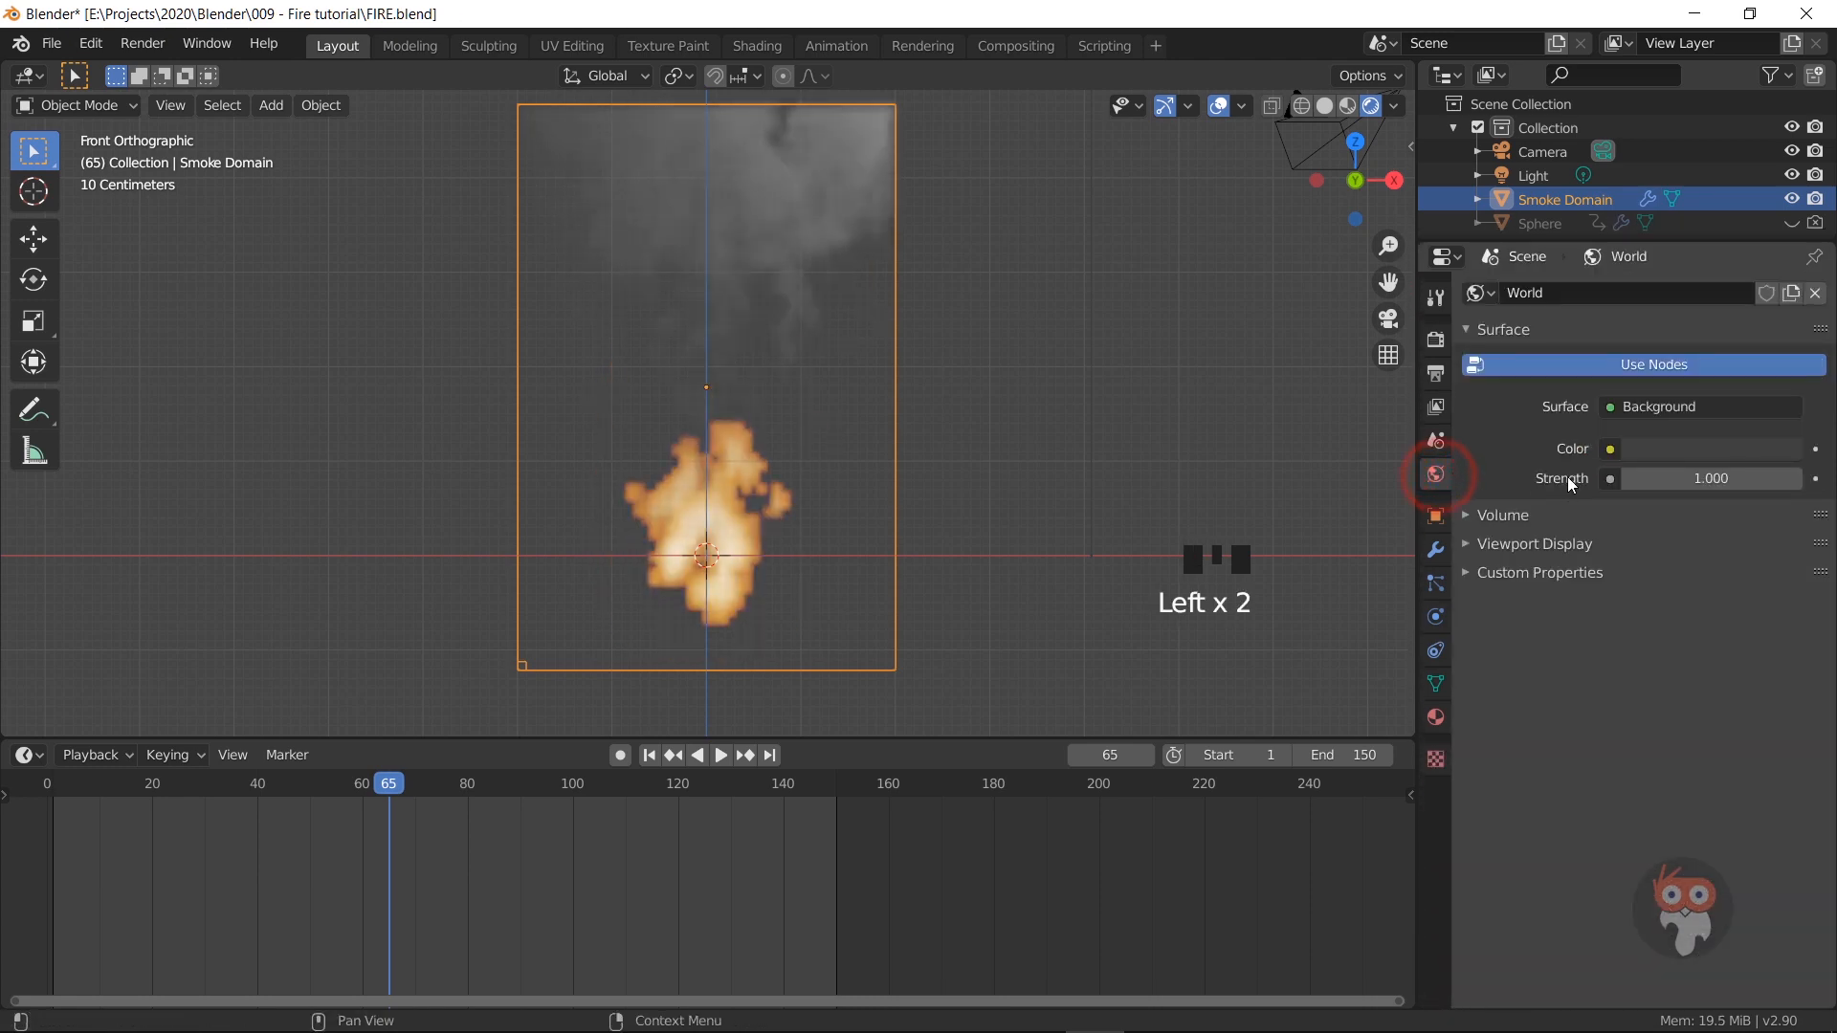
left_click(1612, 448)
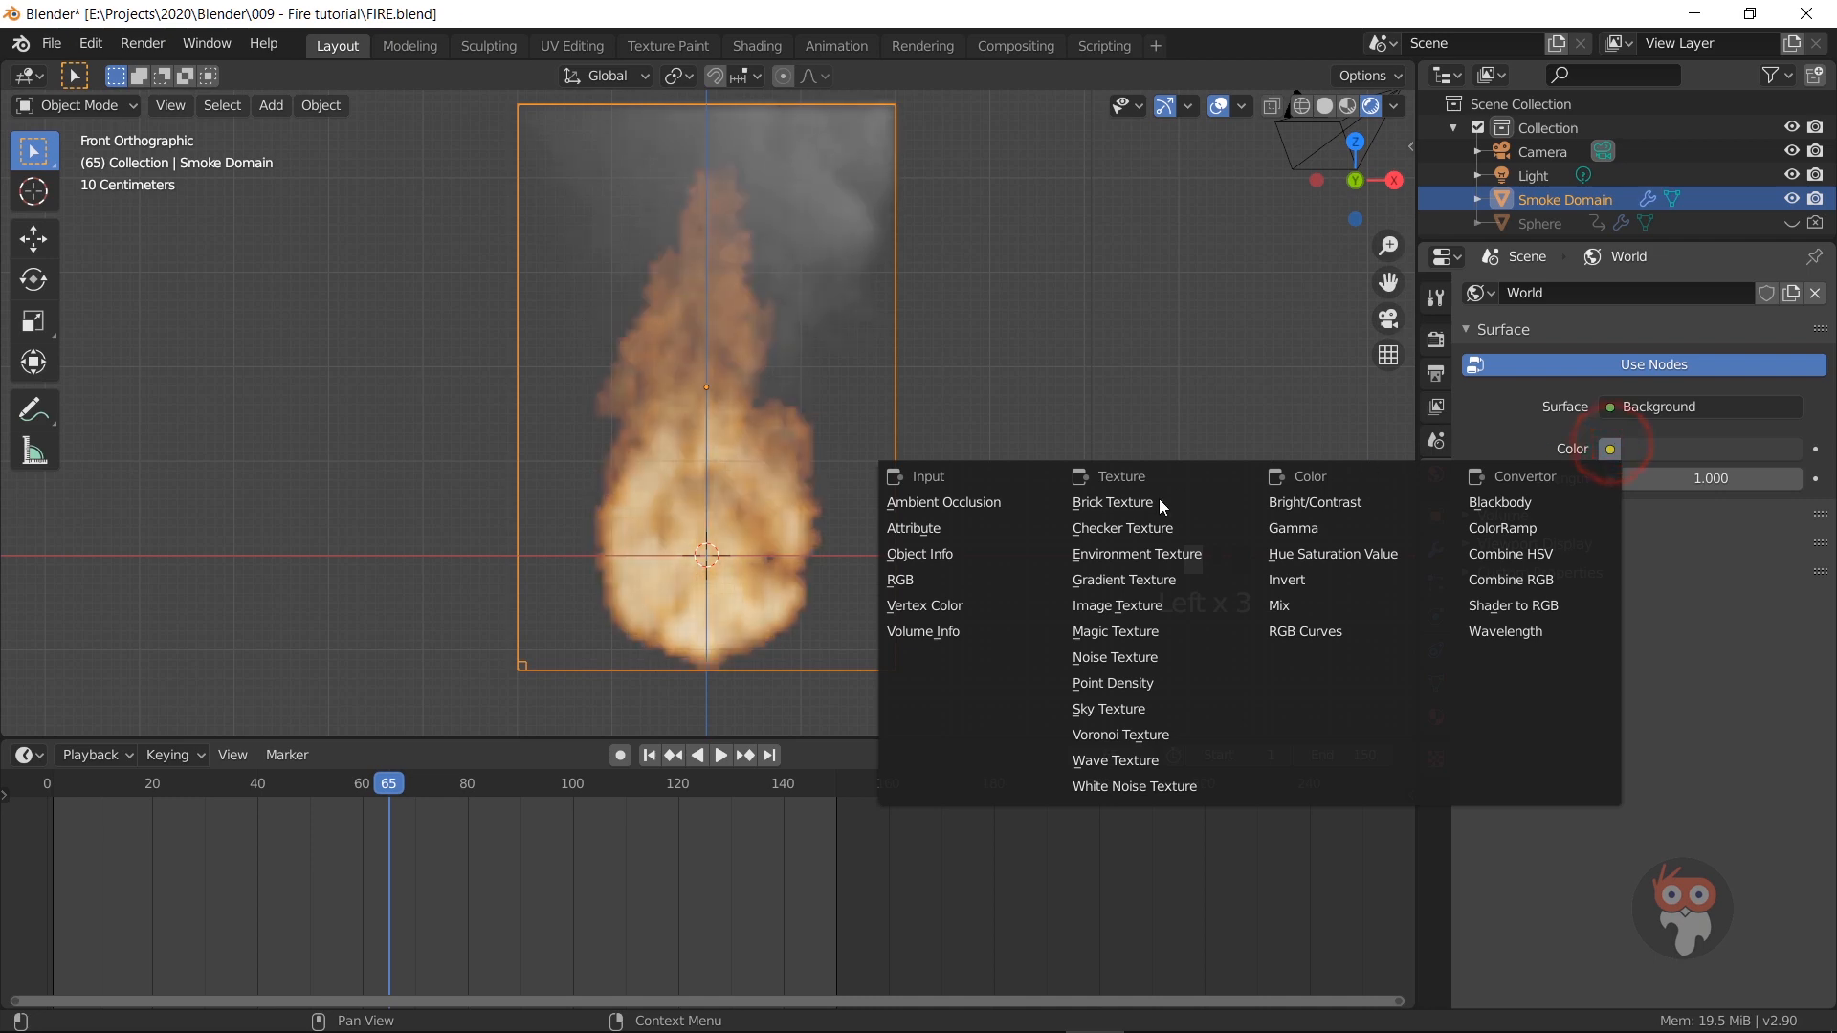
left_click(1136, 554)
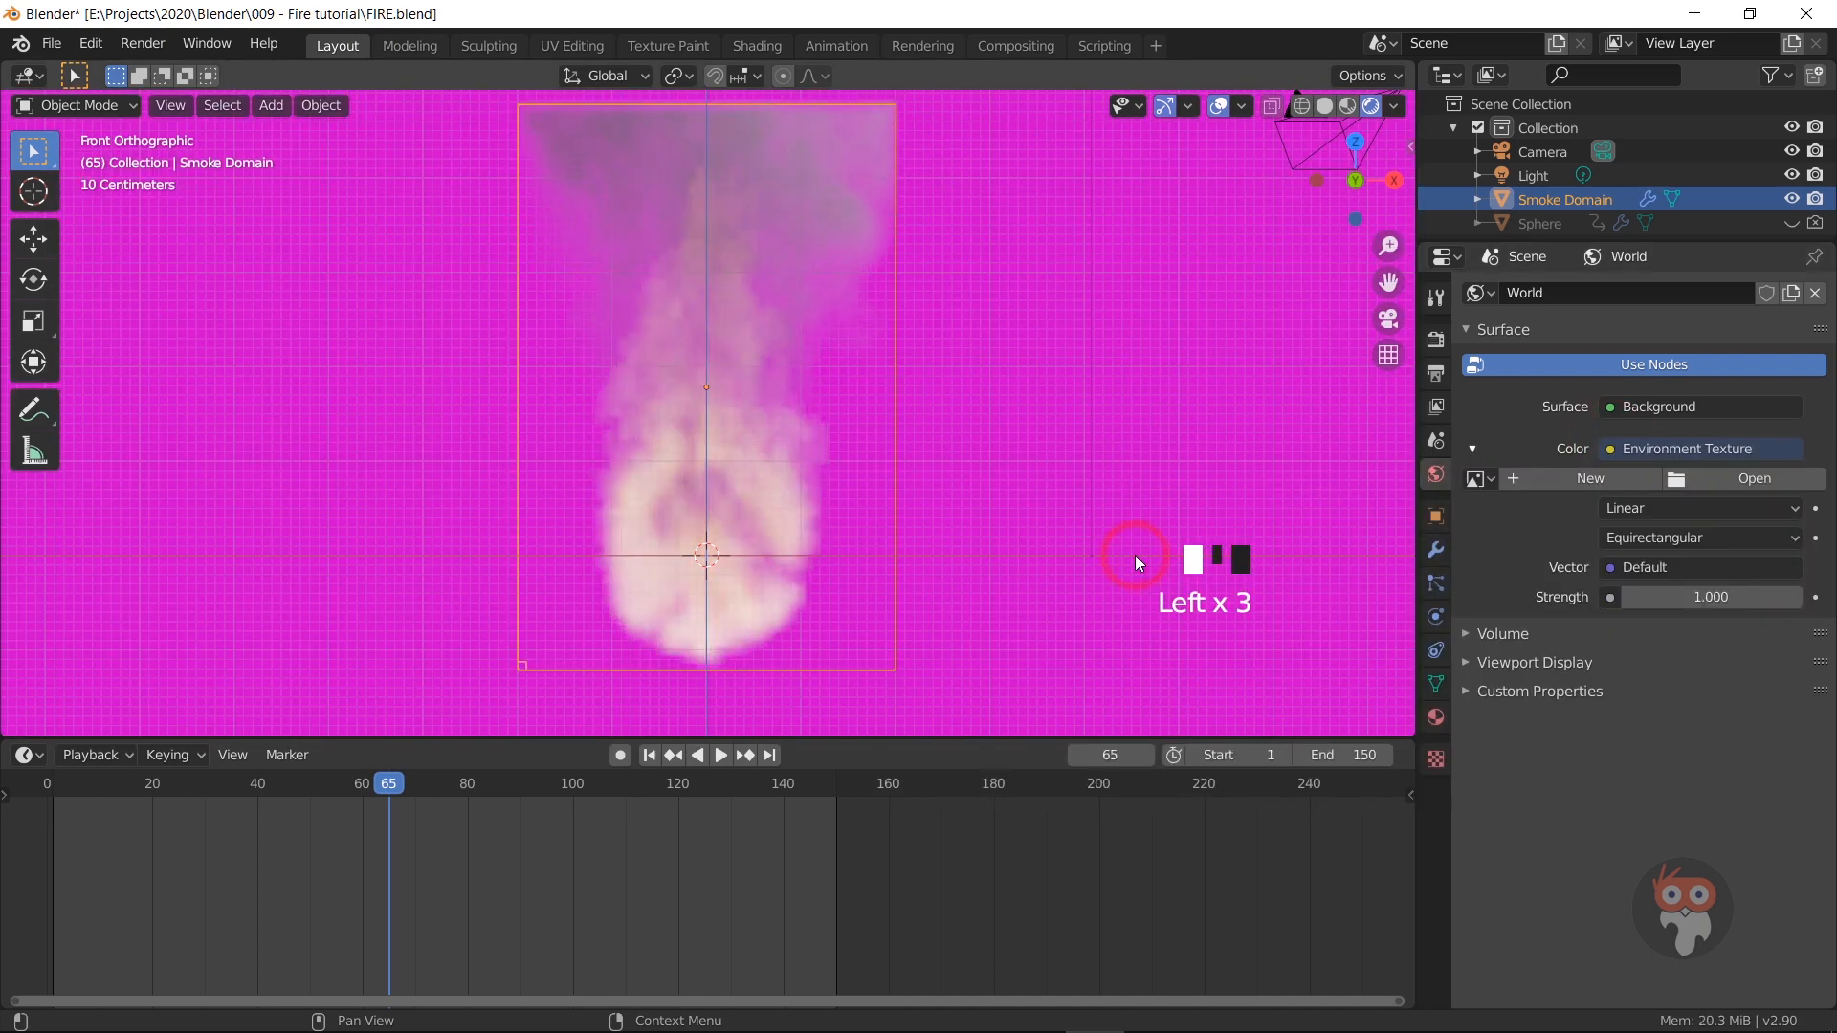
left_click(1703, 482)
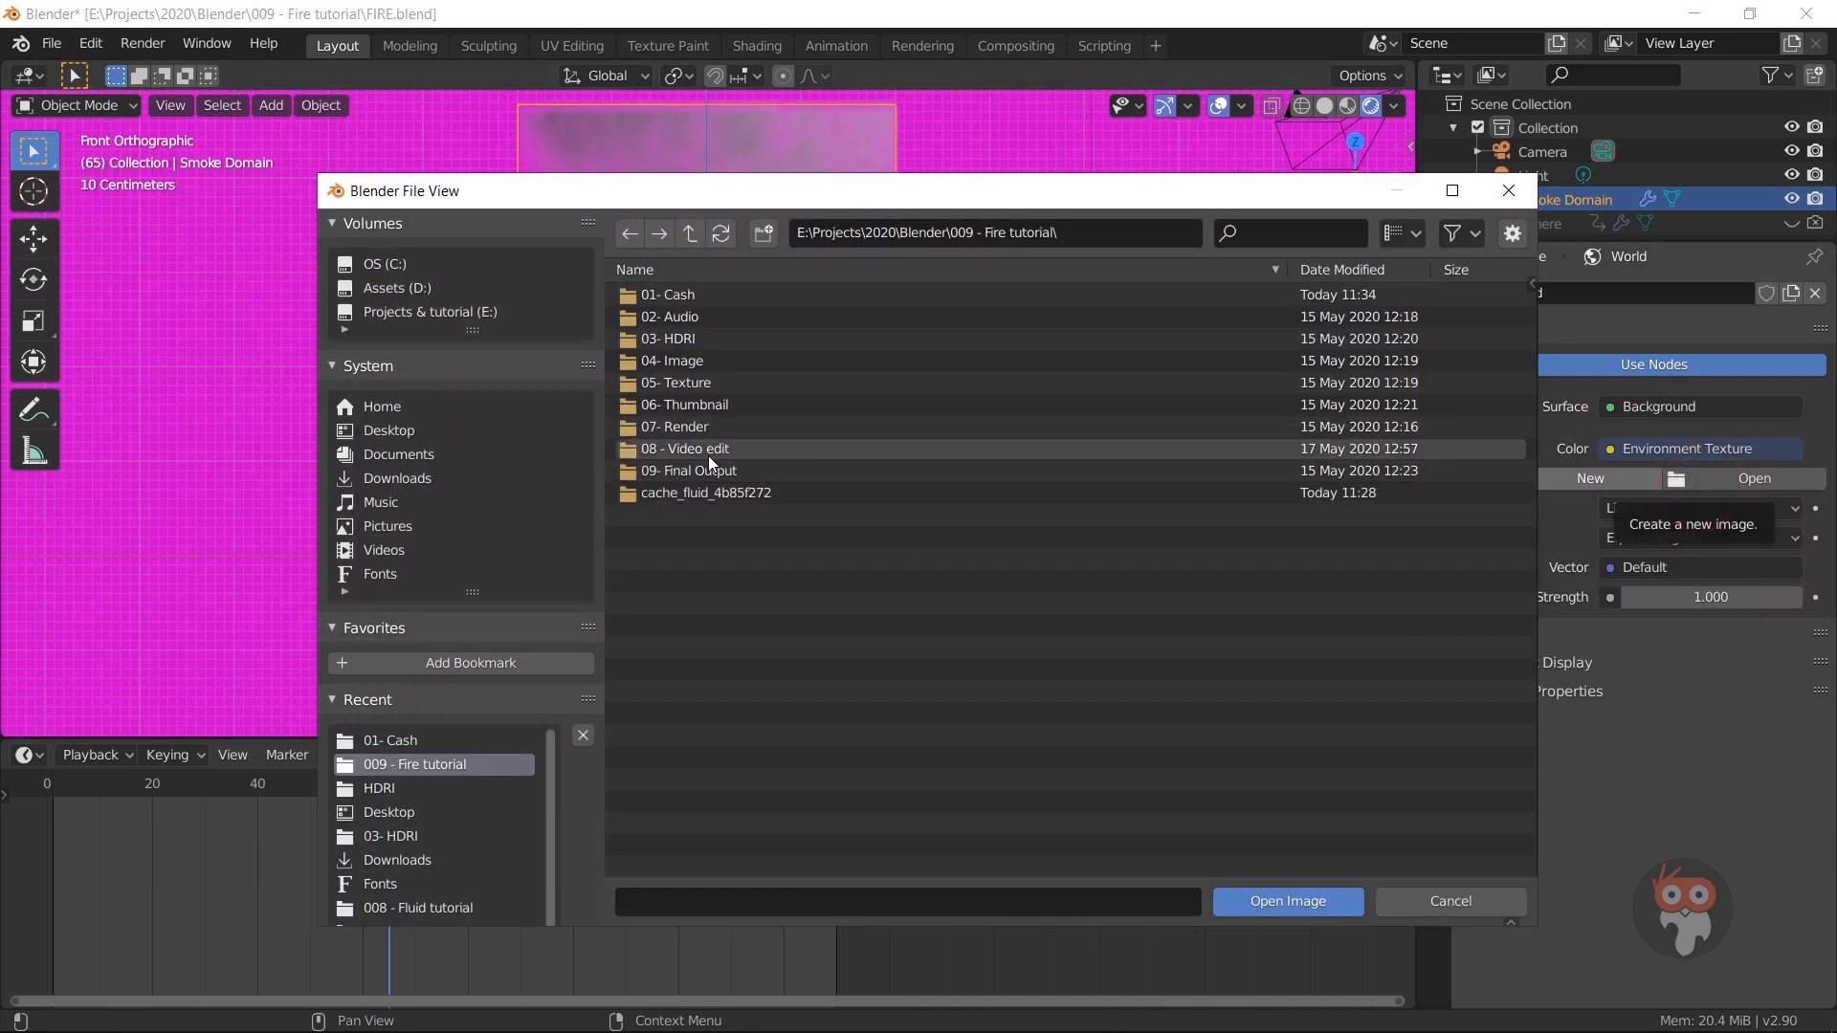
left_click(388, 788)
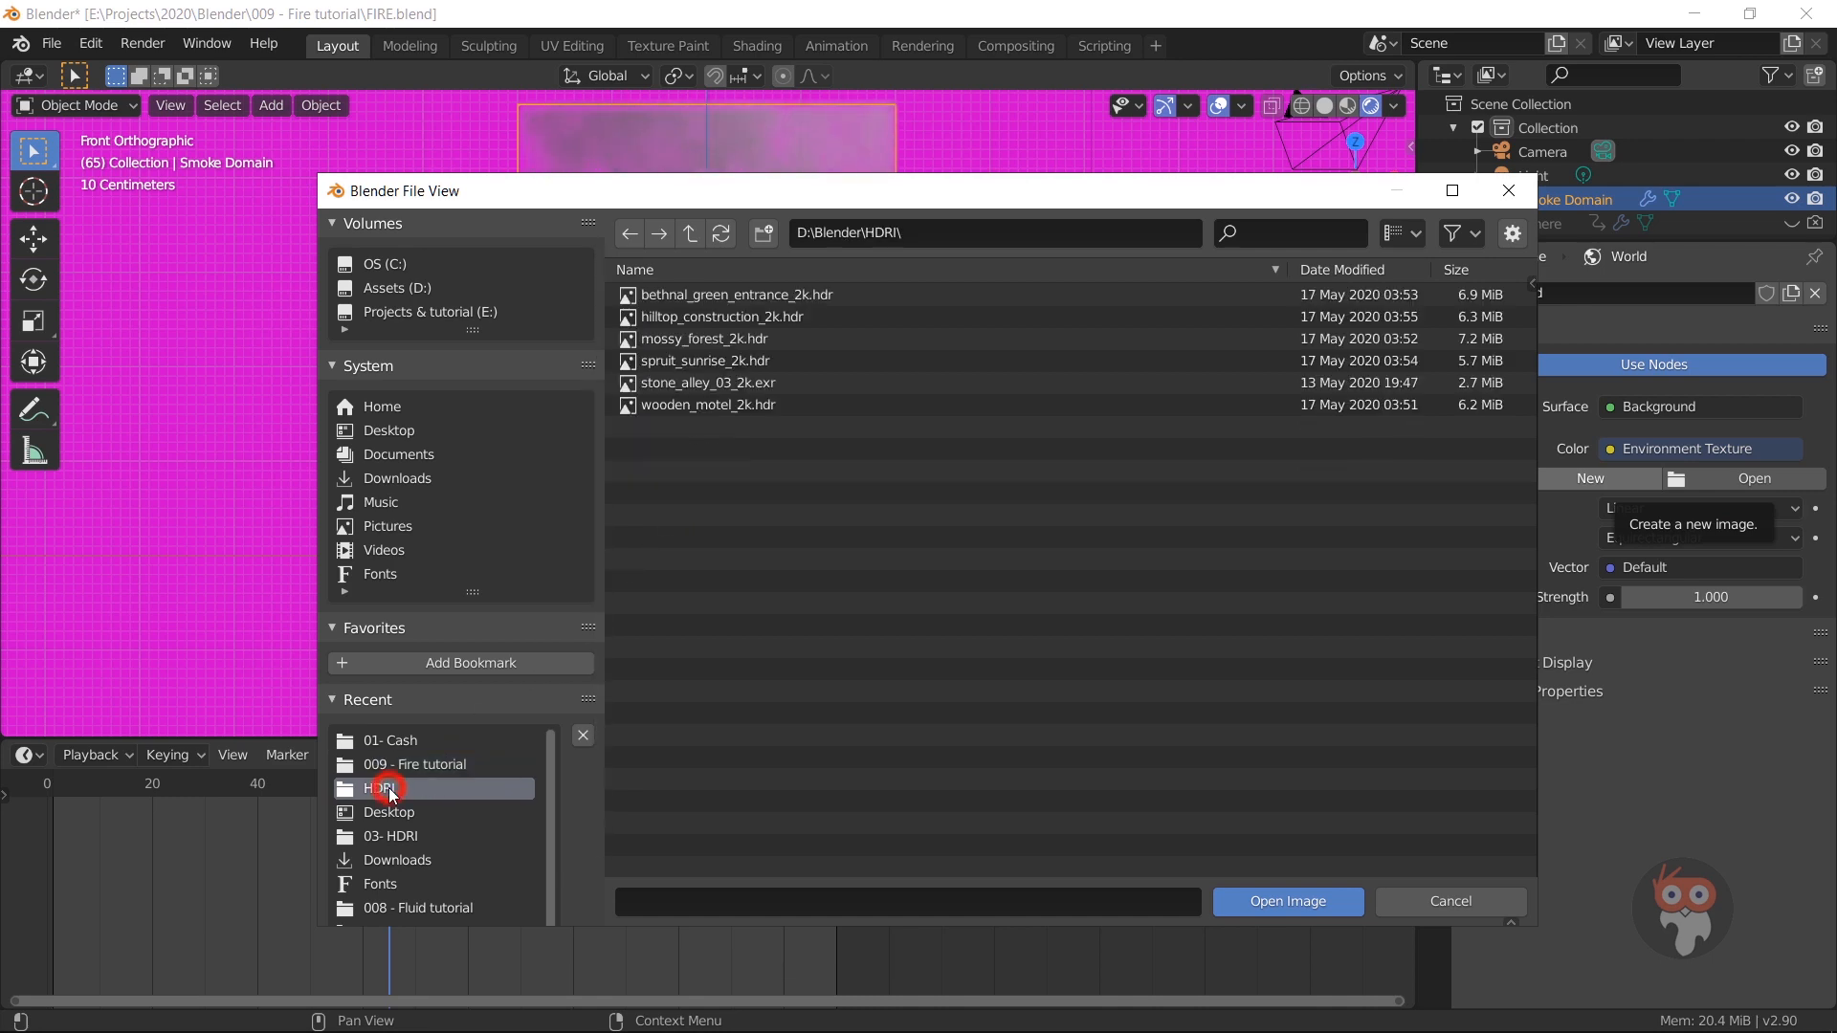
left_click(695, 406)
left_click(1253, 904)
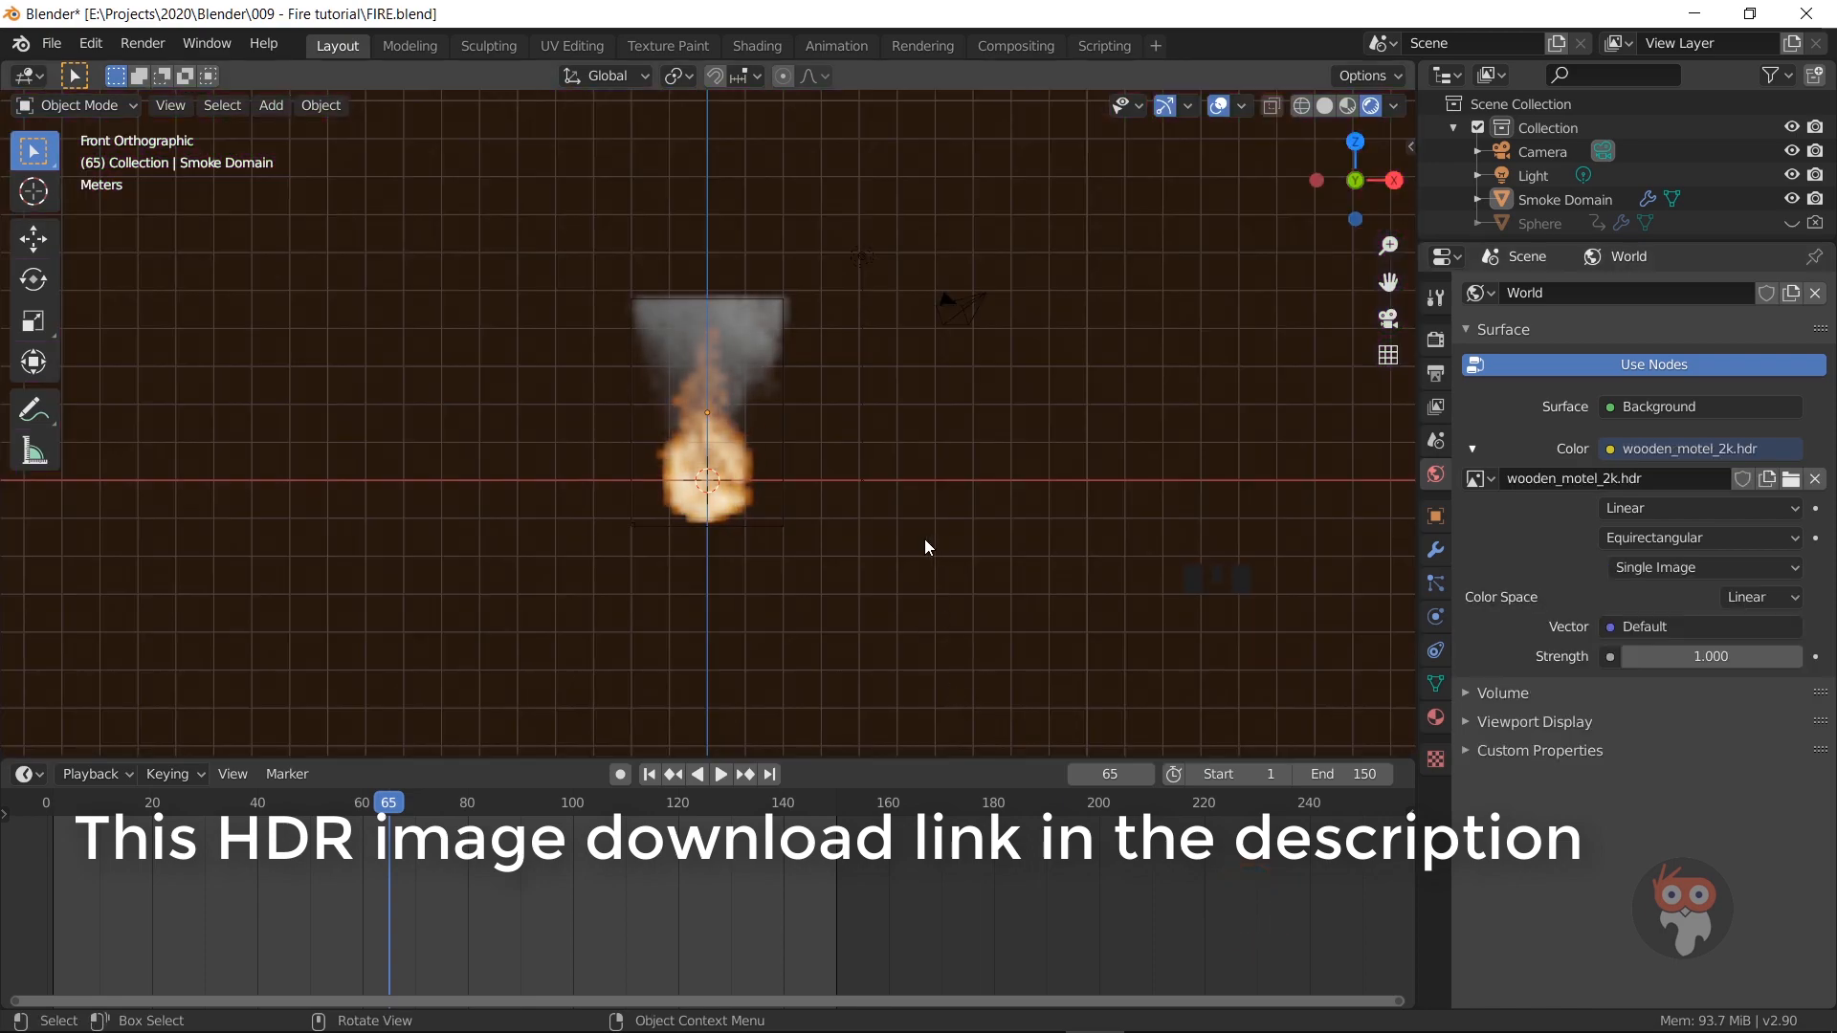
Step: Frame the fire in a perspective view in front of the wooden balcony of the environment image
middle_click_drag(966, 505, 782, 458)
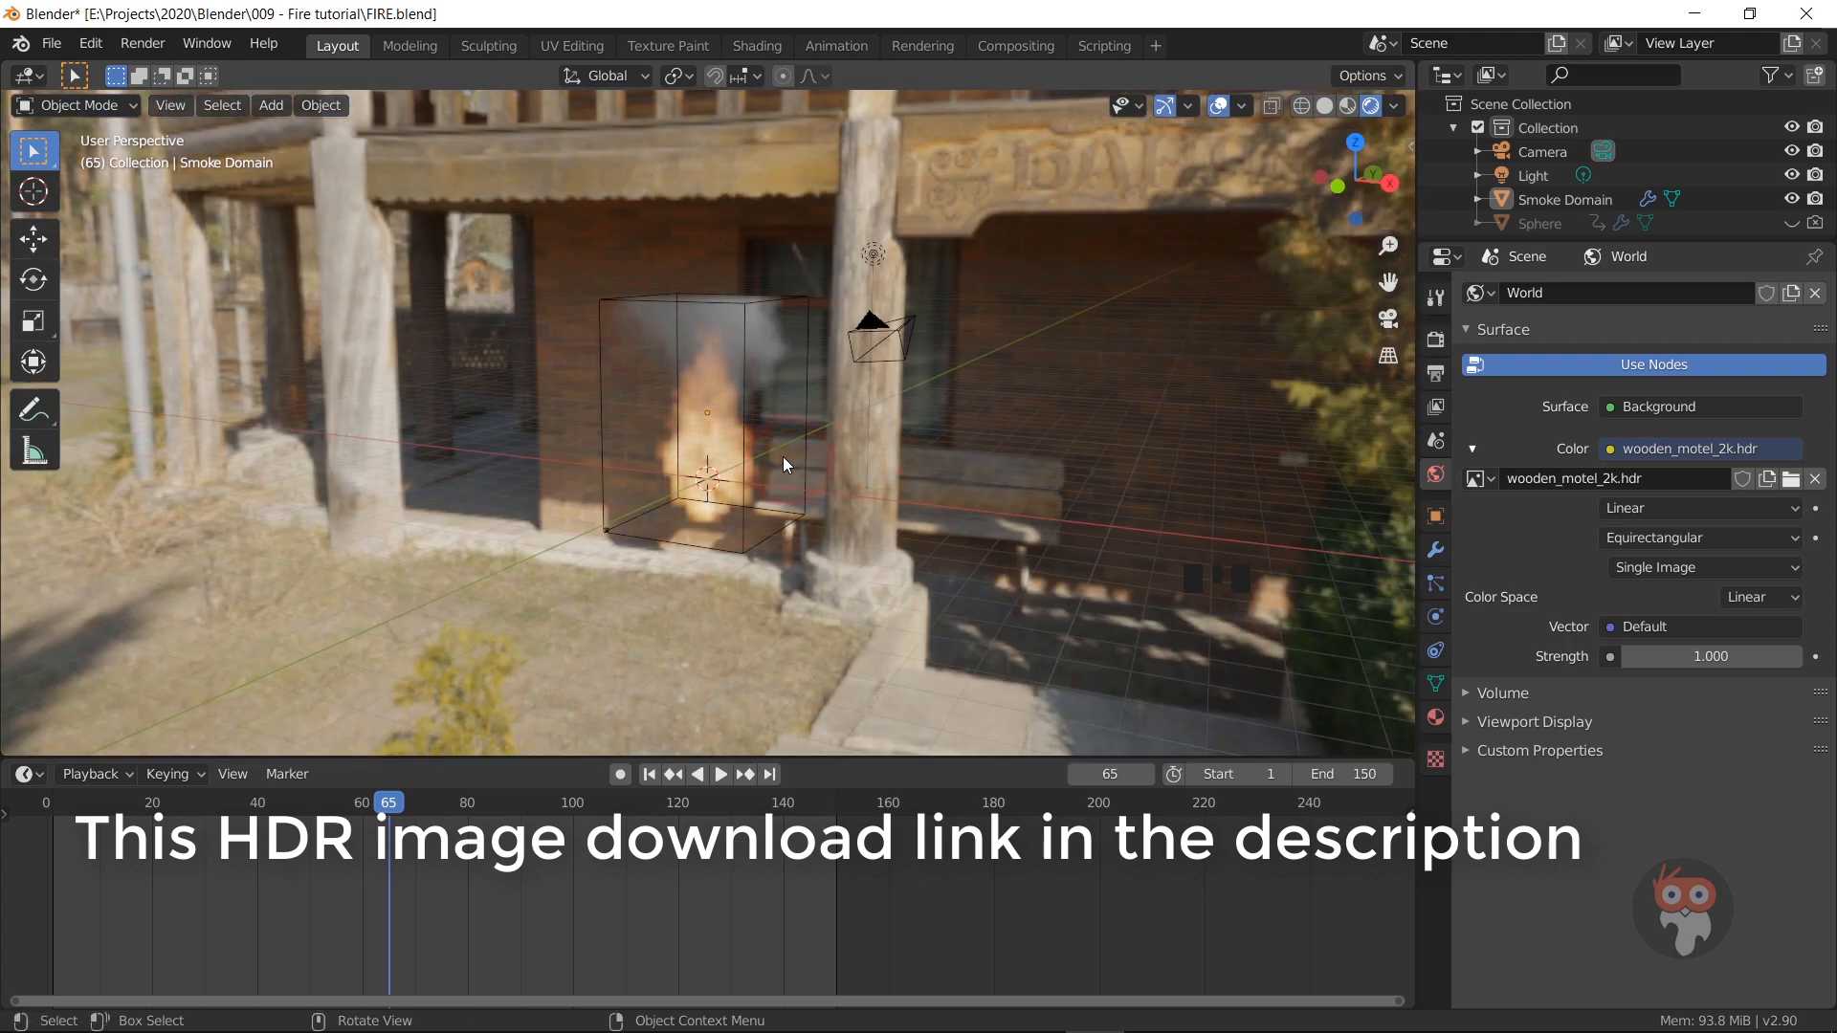
scroll(783, 456, "up", 2)
middle_click_drag(755, 537, 935, 450, "shift")
scroll(1043, 503, "up", 2)
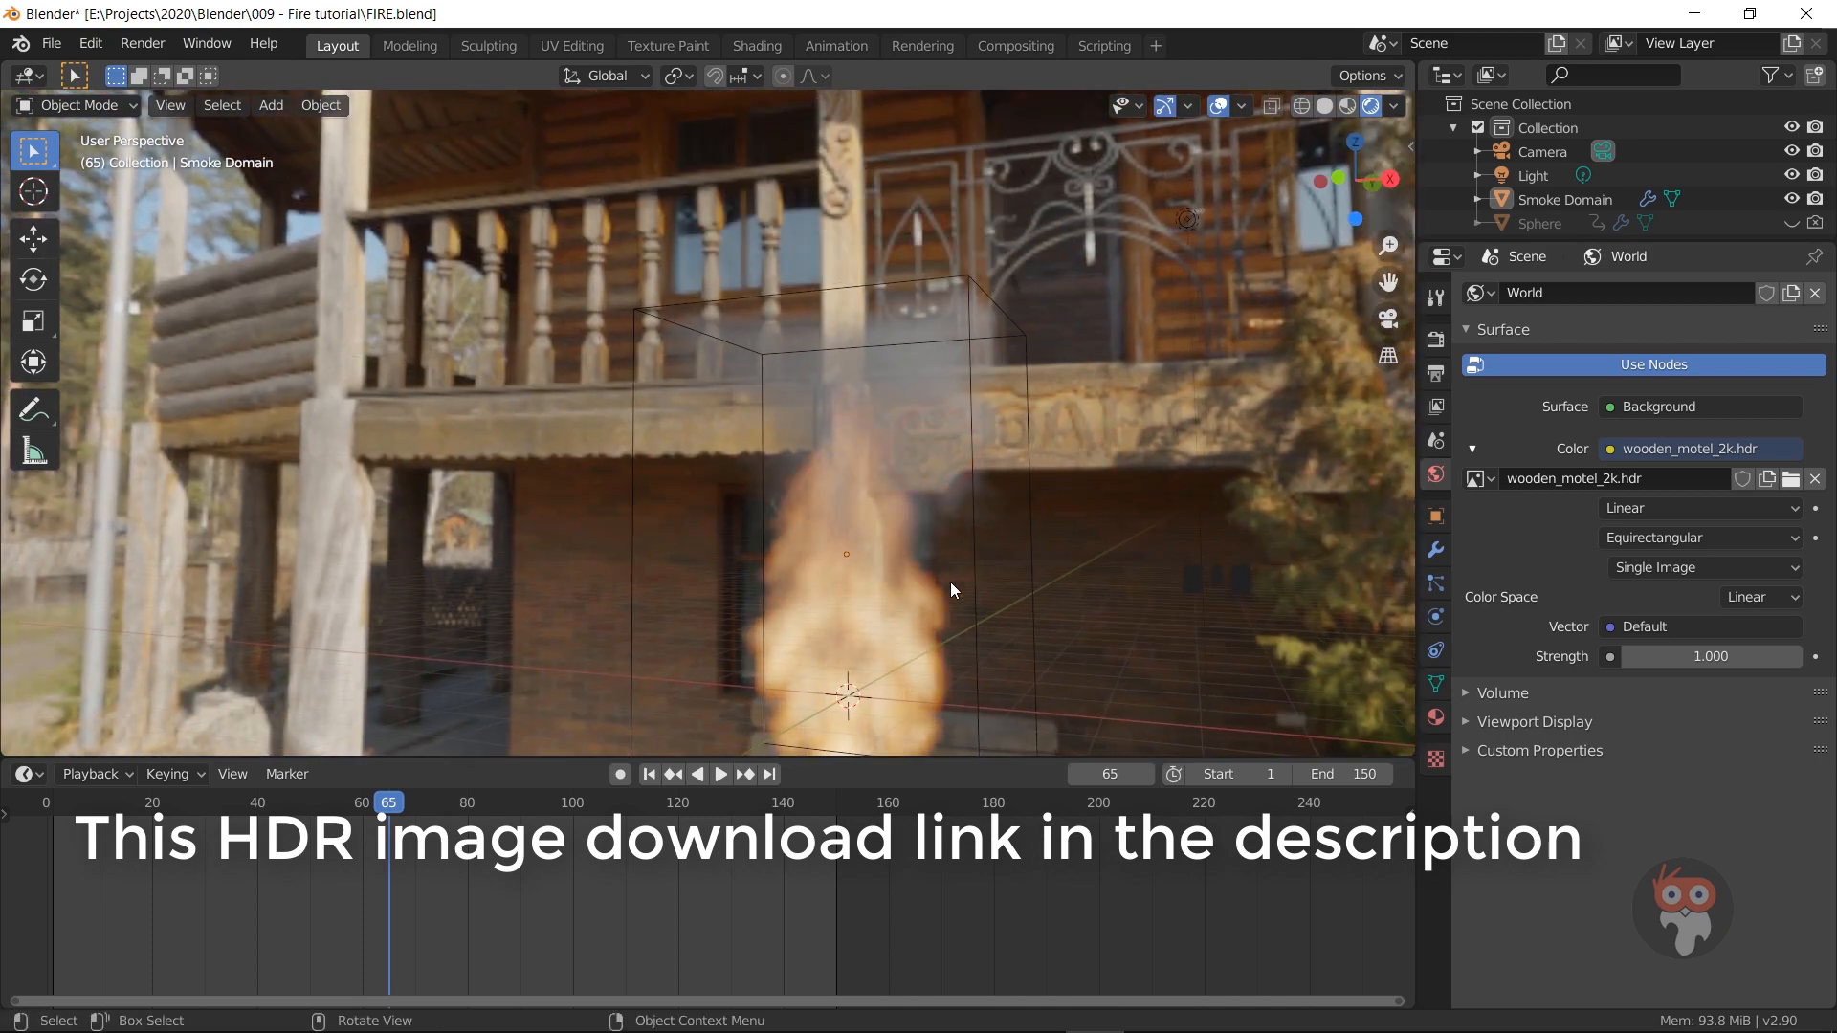
scroll(957, 593, "up", 2)
middle_click_drag(967, 612, 894, 553, "shift")
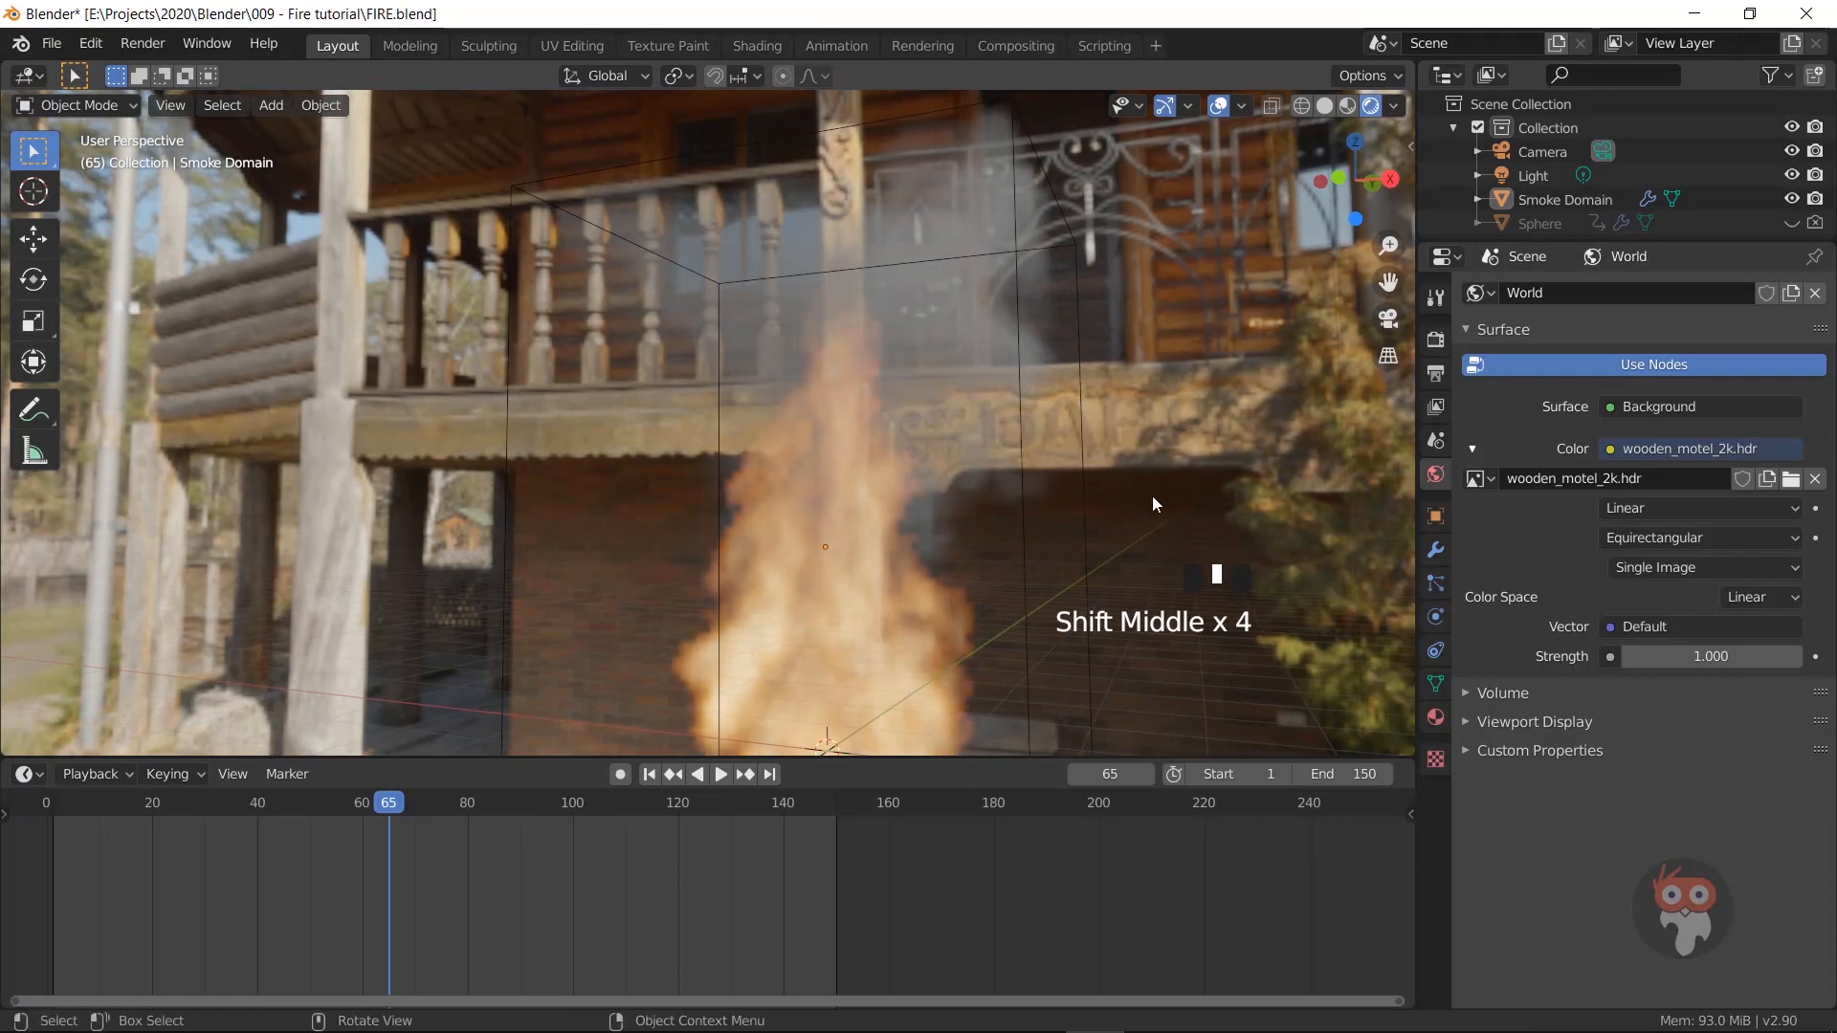
Step: Set the Color Management look to High Contrast in the render settings
left_click(1435, 373)
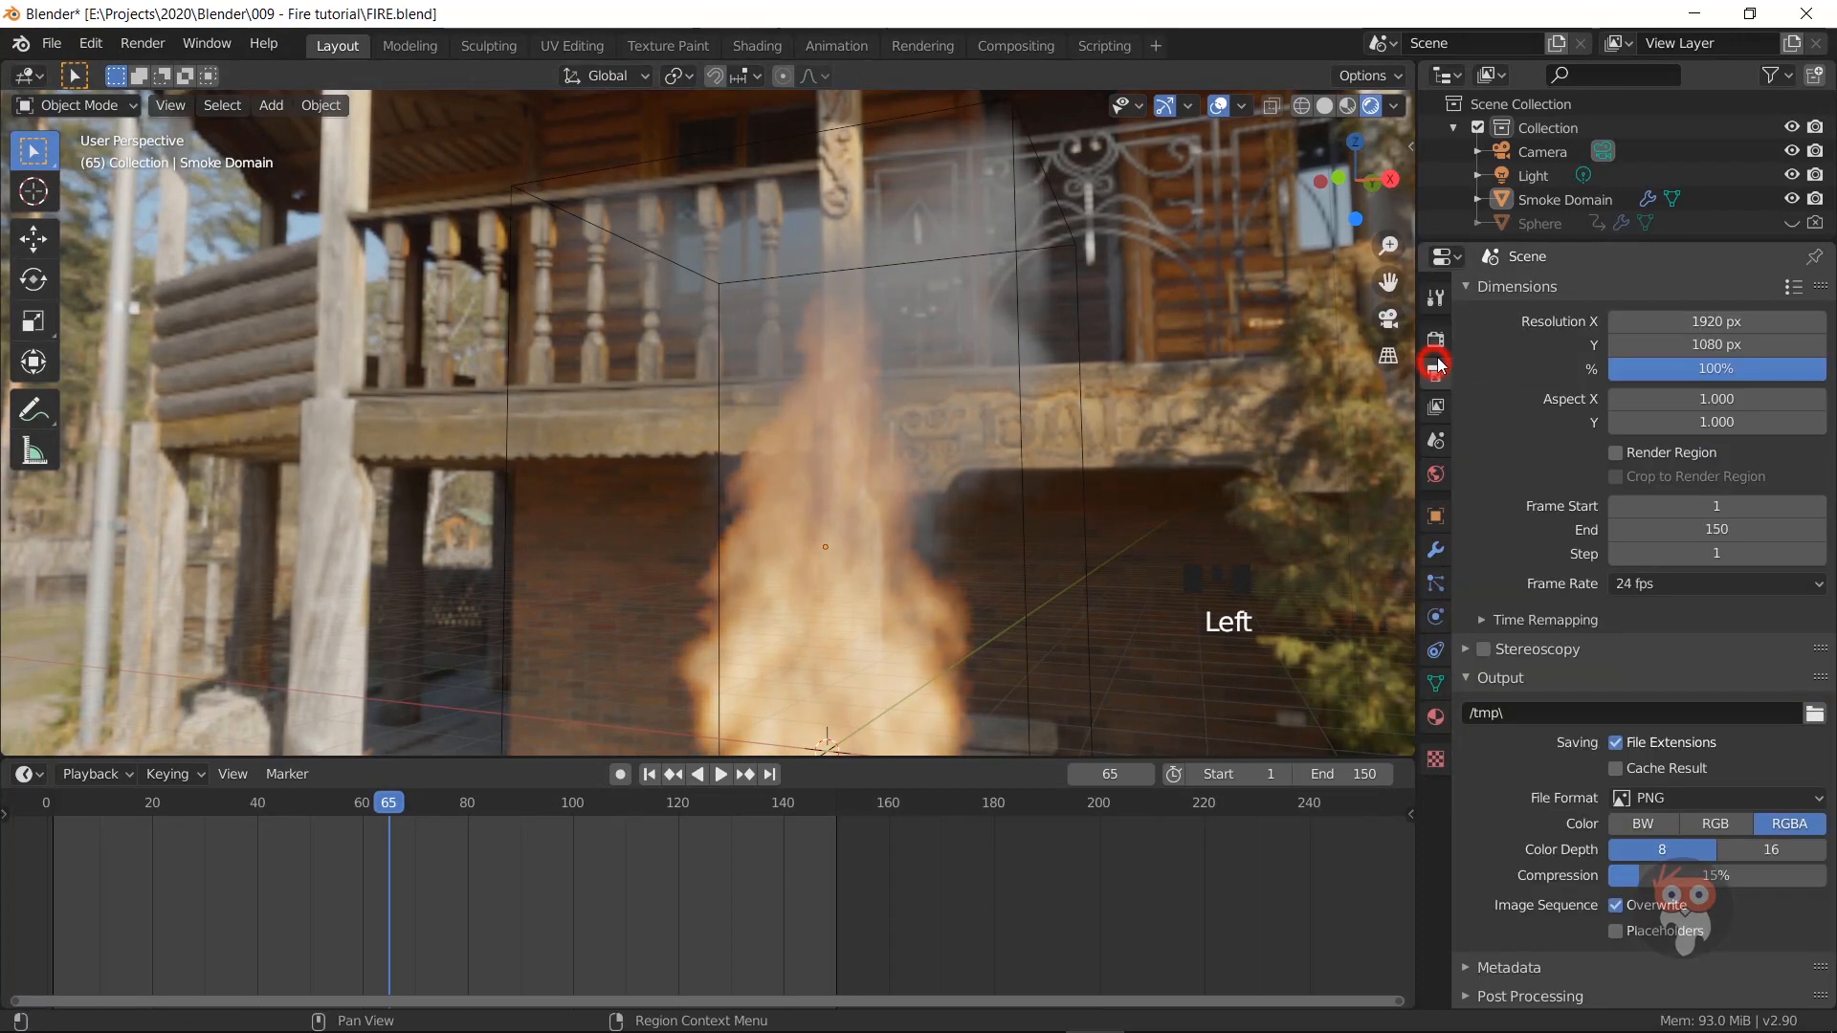
left_click(1437, 340)
left_click(1461, 854)
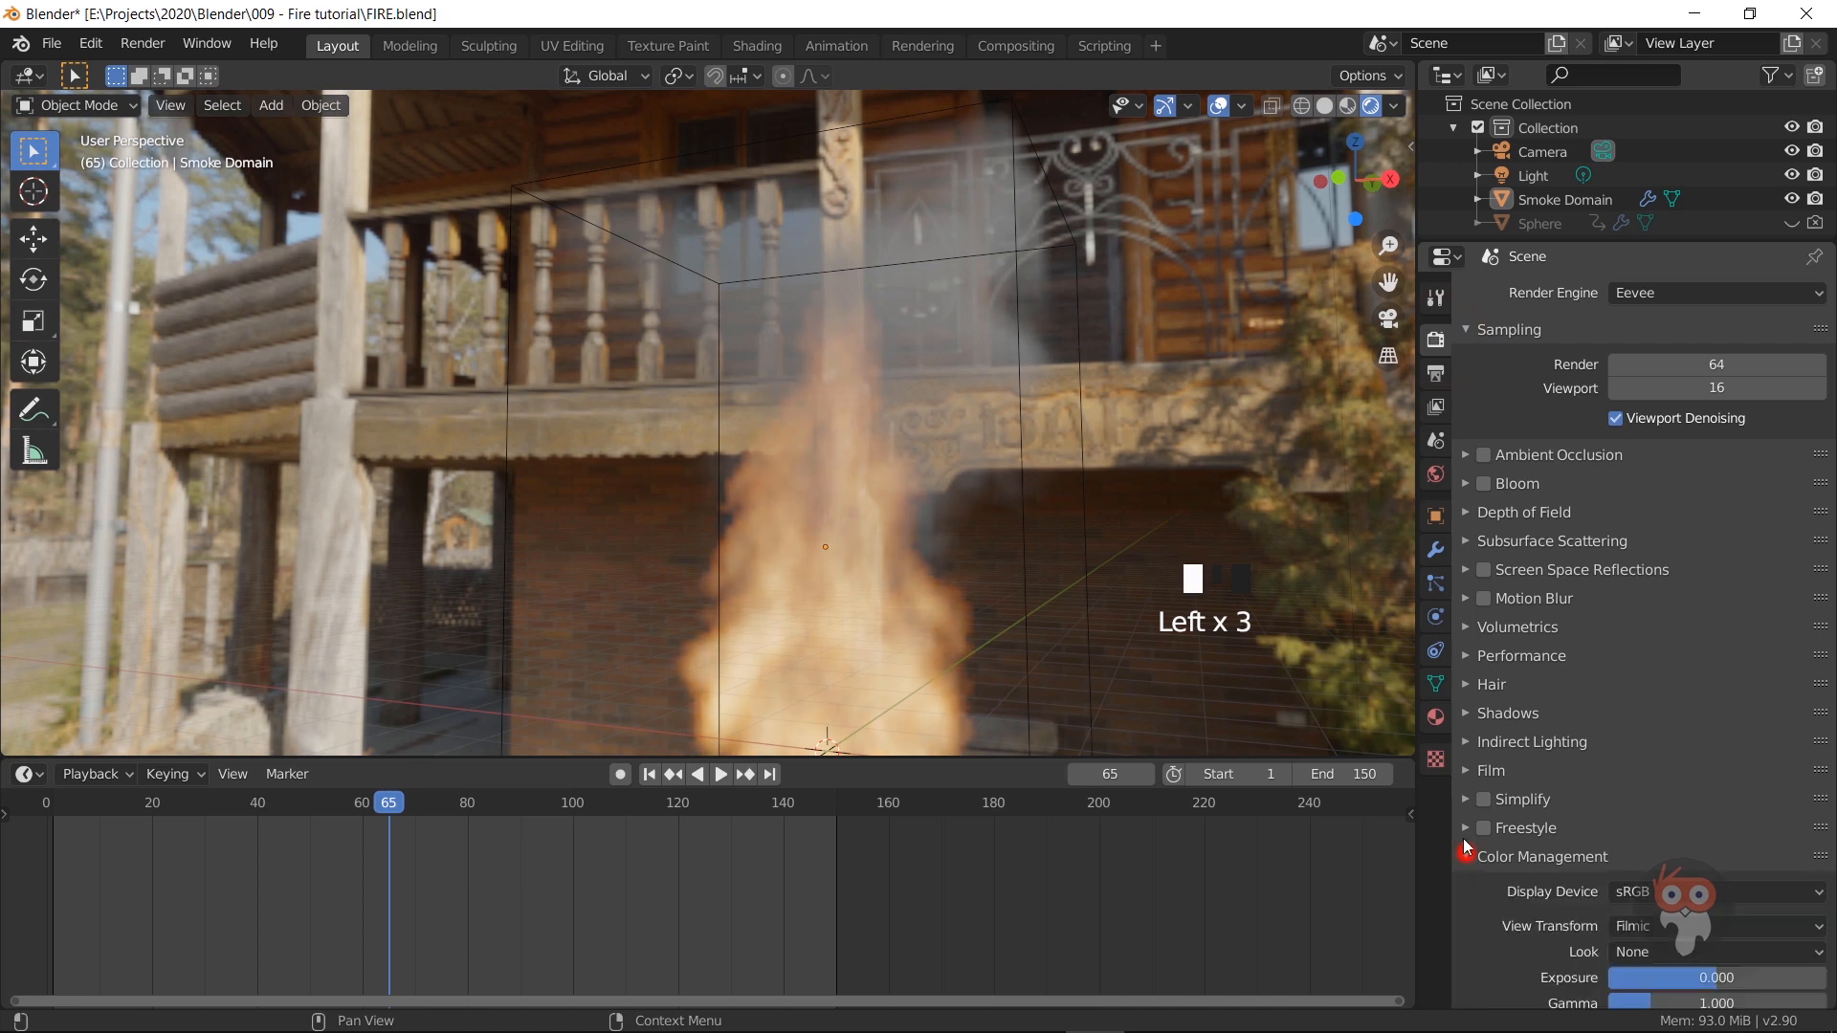
scroll(1569, 888, "down", 6)
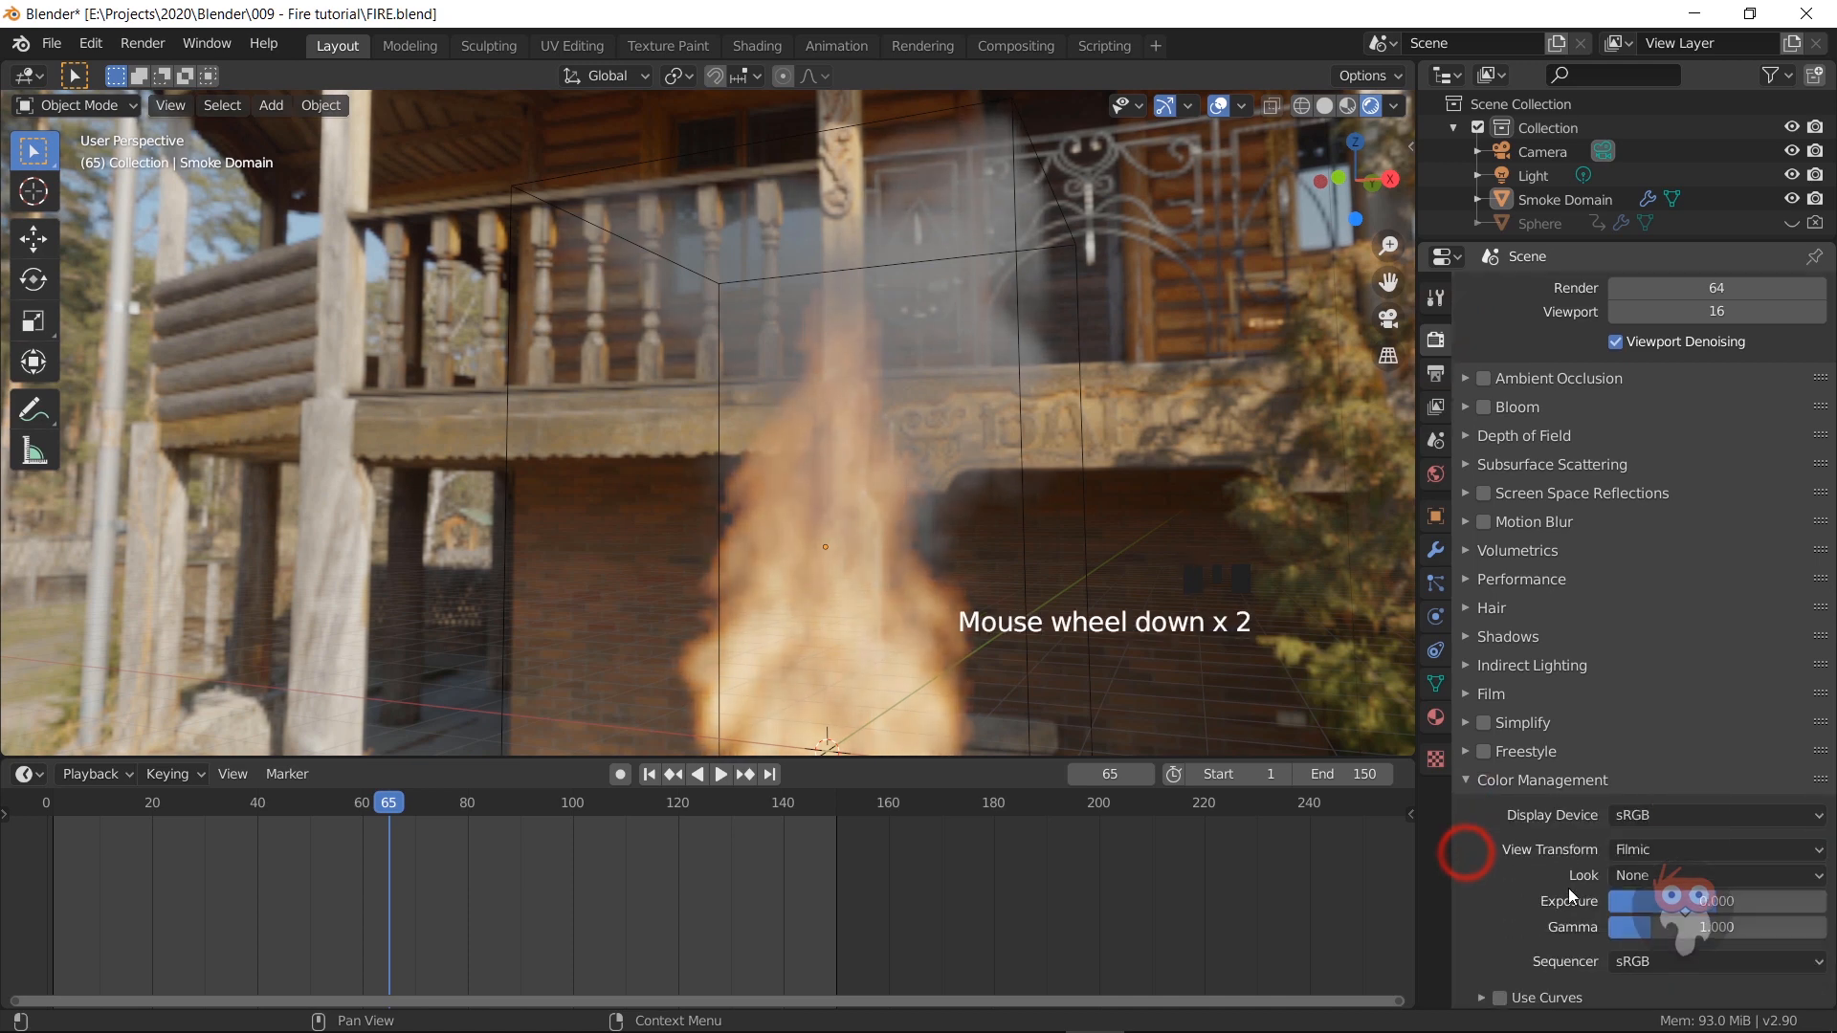
left_click(1684, 872)
left_click(1667, 795)
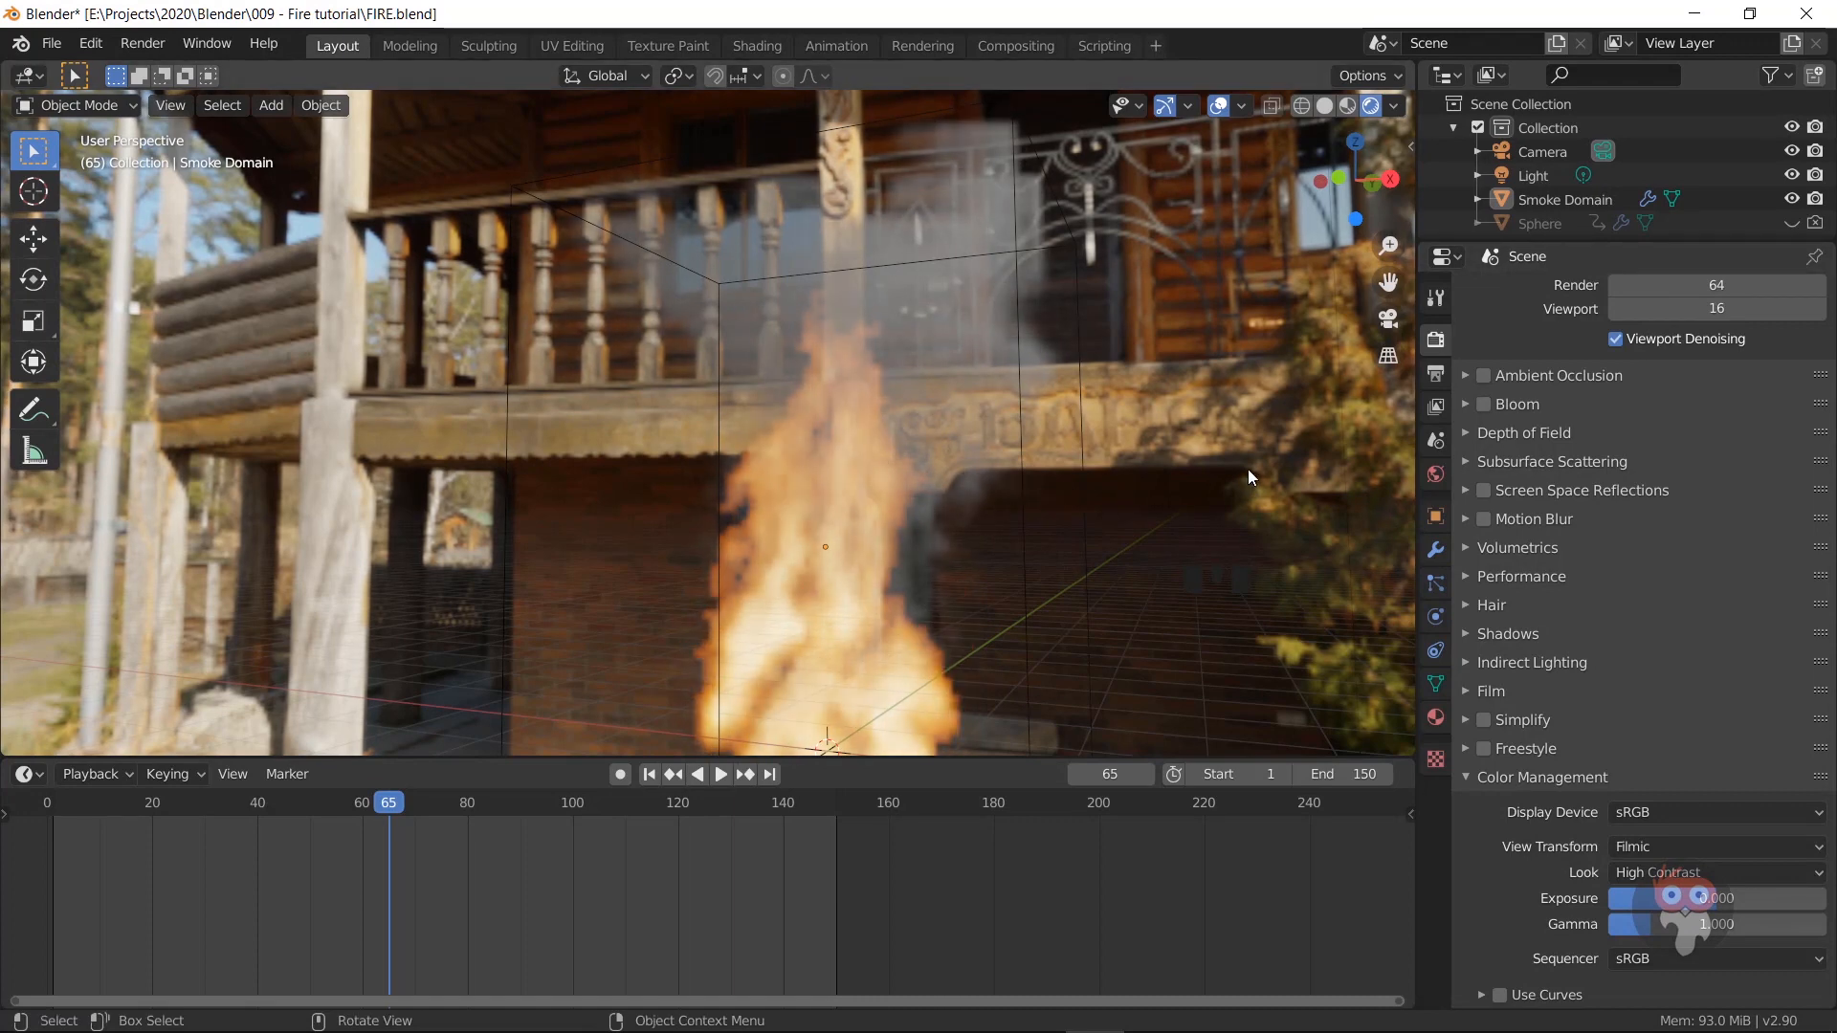
Step: Set the World background Strength to 0.5
left_click(1436, 477)
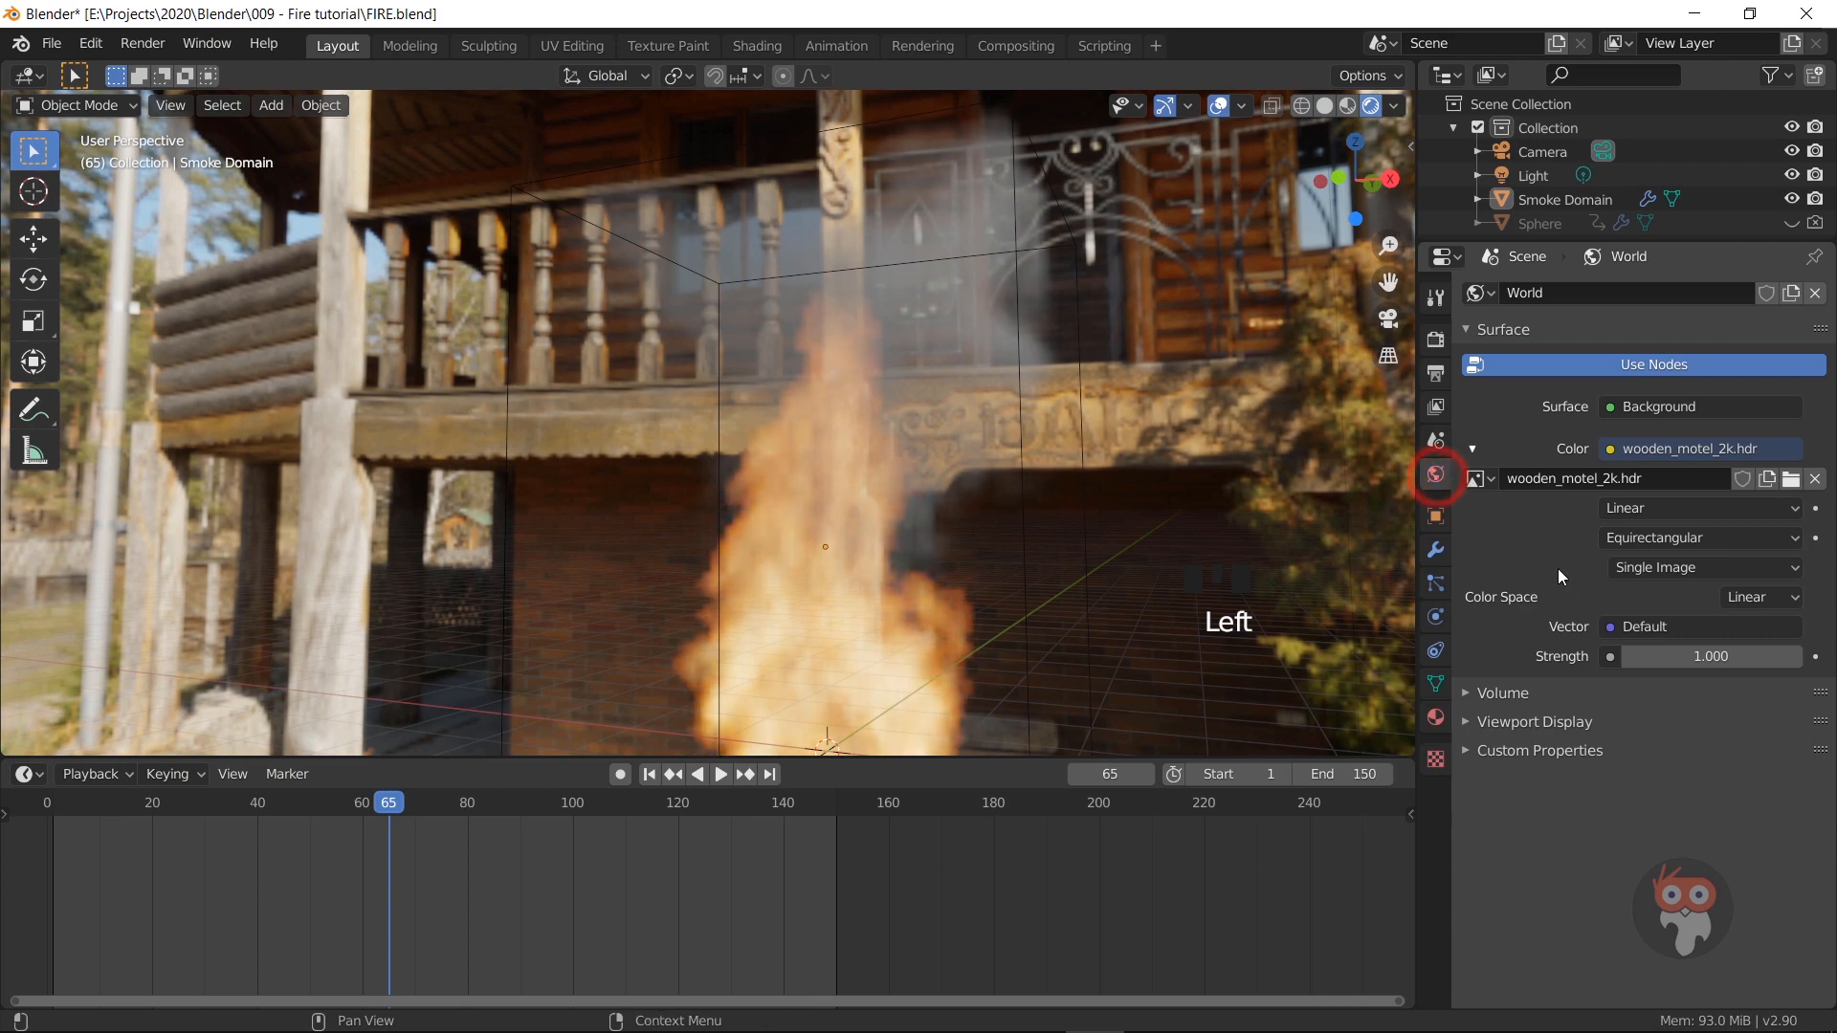
left_click(1628, 656)
left_click(1628, 657)
left_click(1628, 656)
left_click(1628, 656)
left_click(1629, 657)
left_click(1629, 656)
left_click(1628, 656)
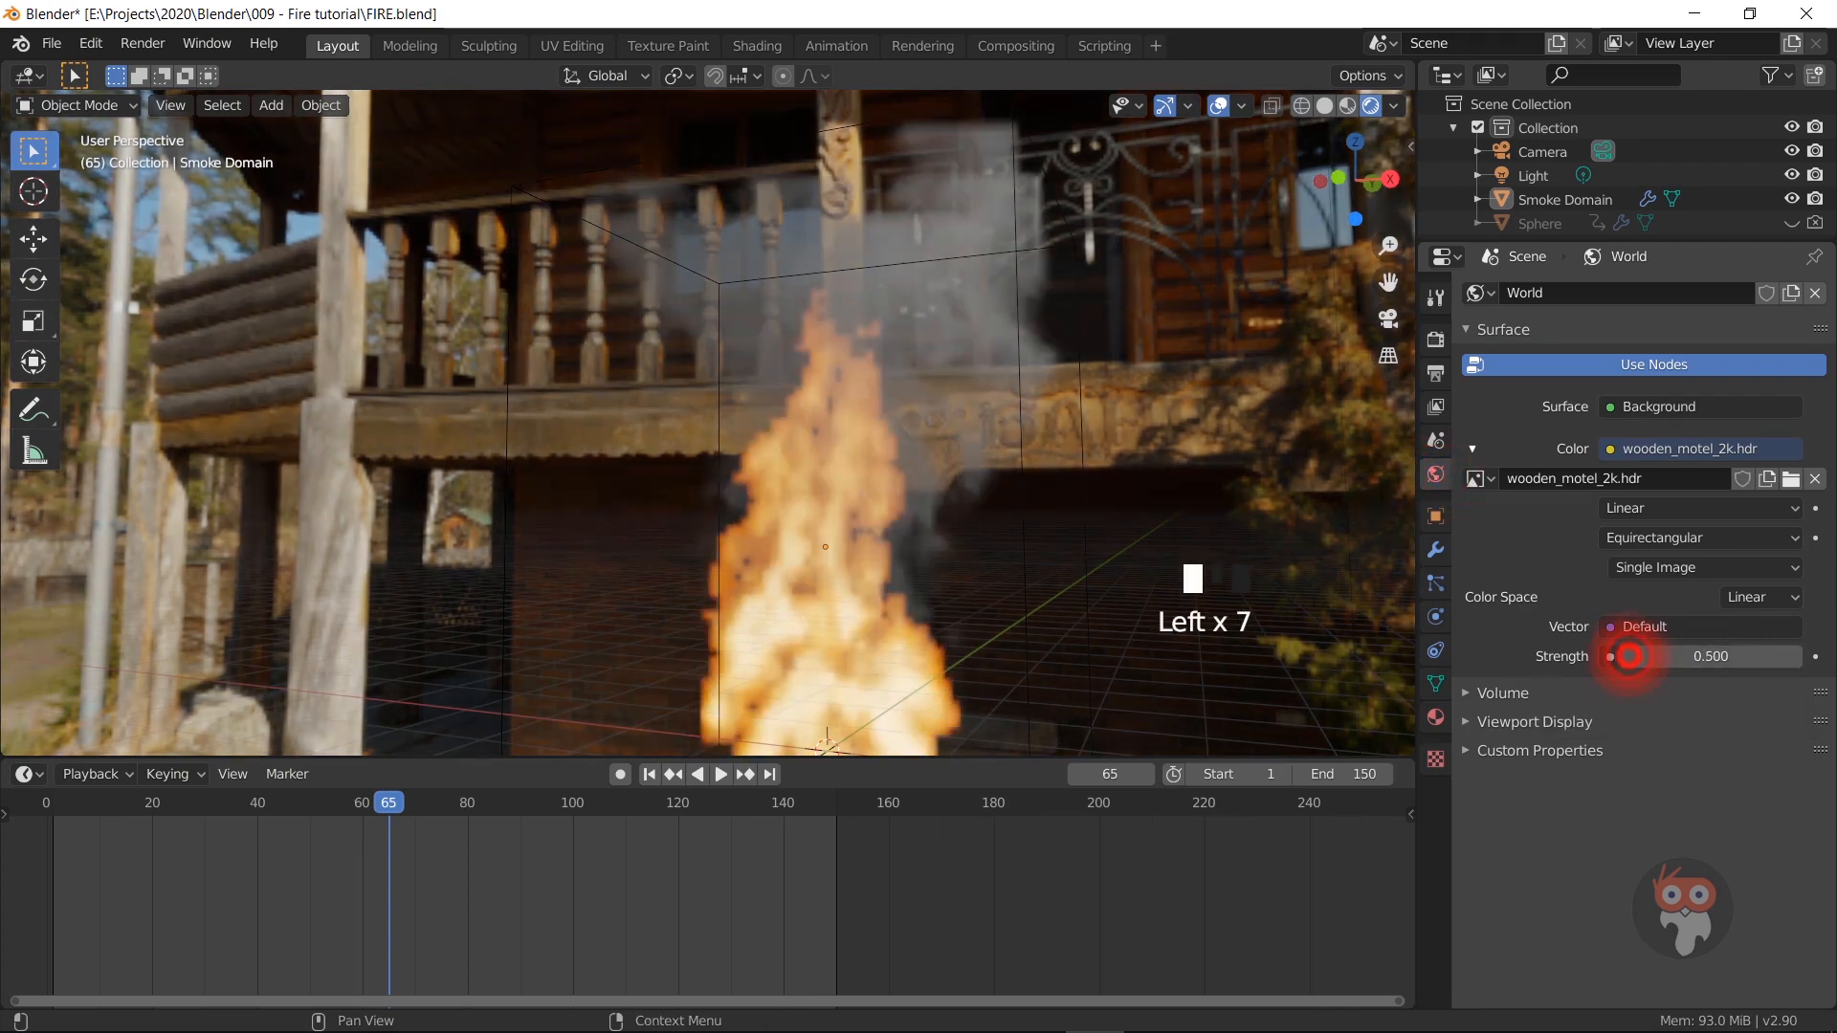
left_click(1629, 656)
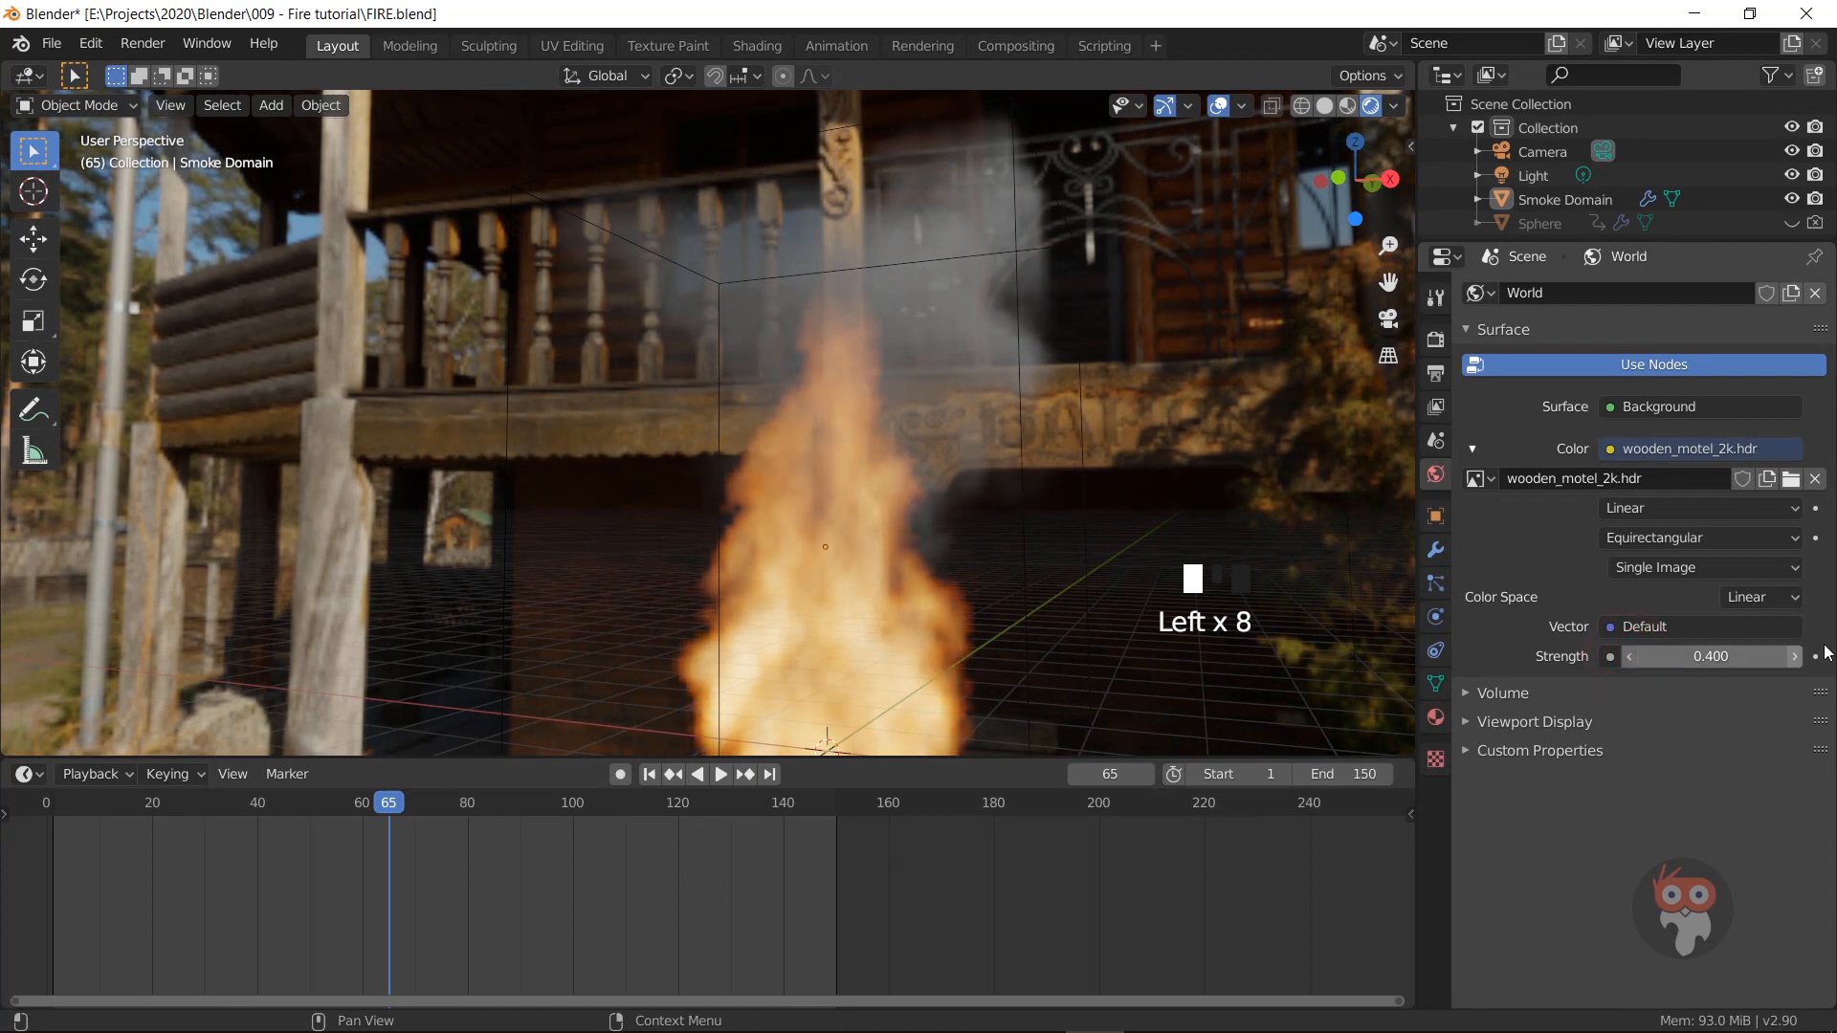
left_click(1795, 657)
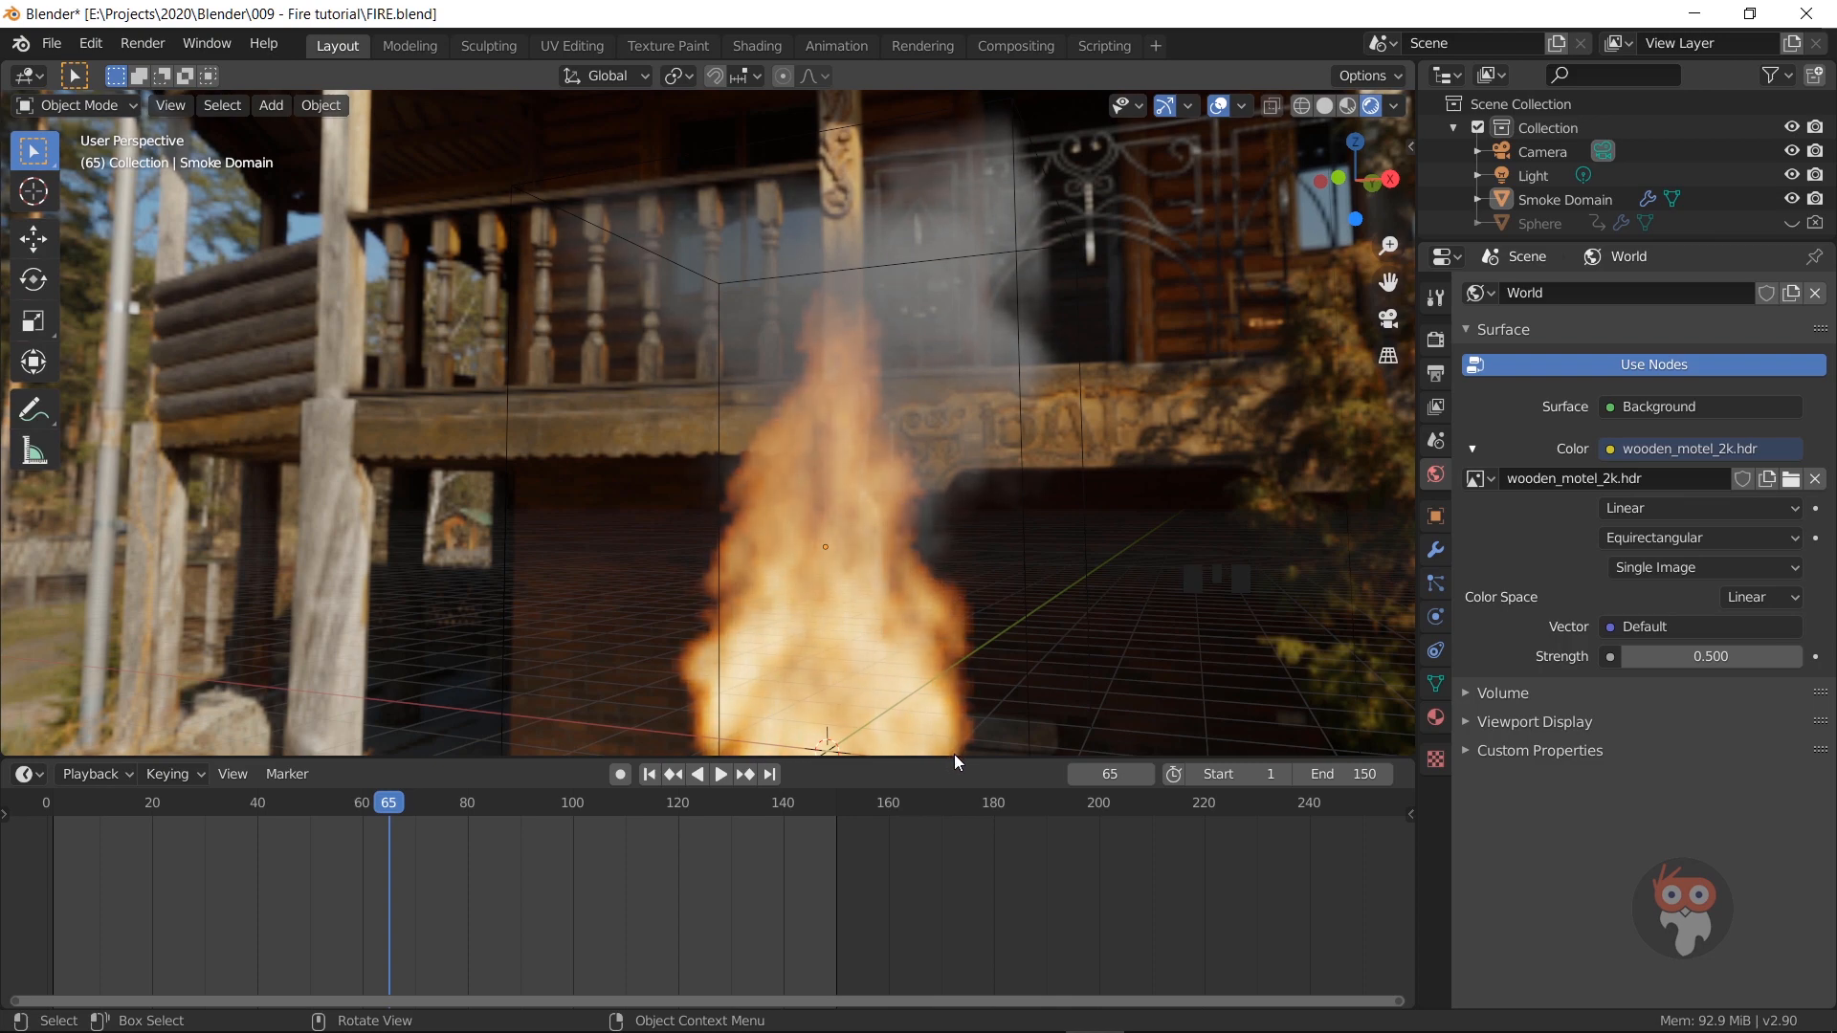
Step: Enlarge the 3D viewport, then align the camera to the current view and select it
left_click_drag(955, 761, 943, 989)
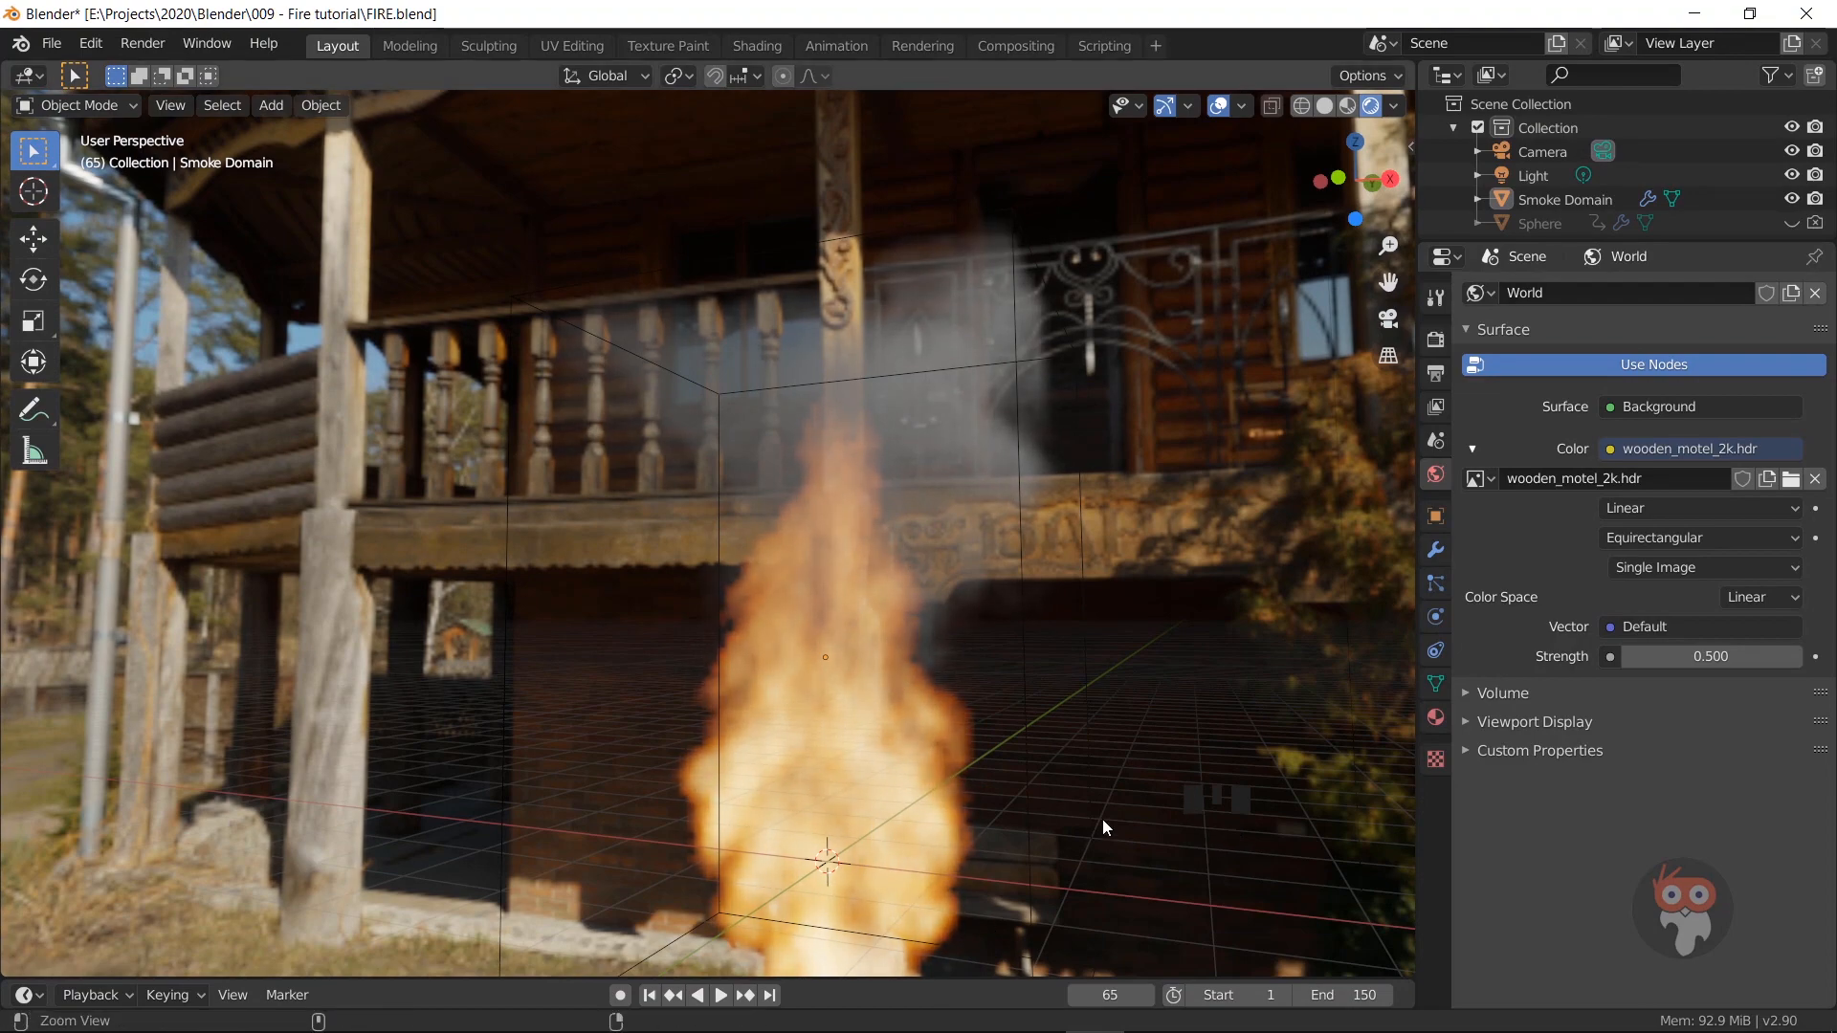
key("ctrl+alt+KP_0")
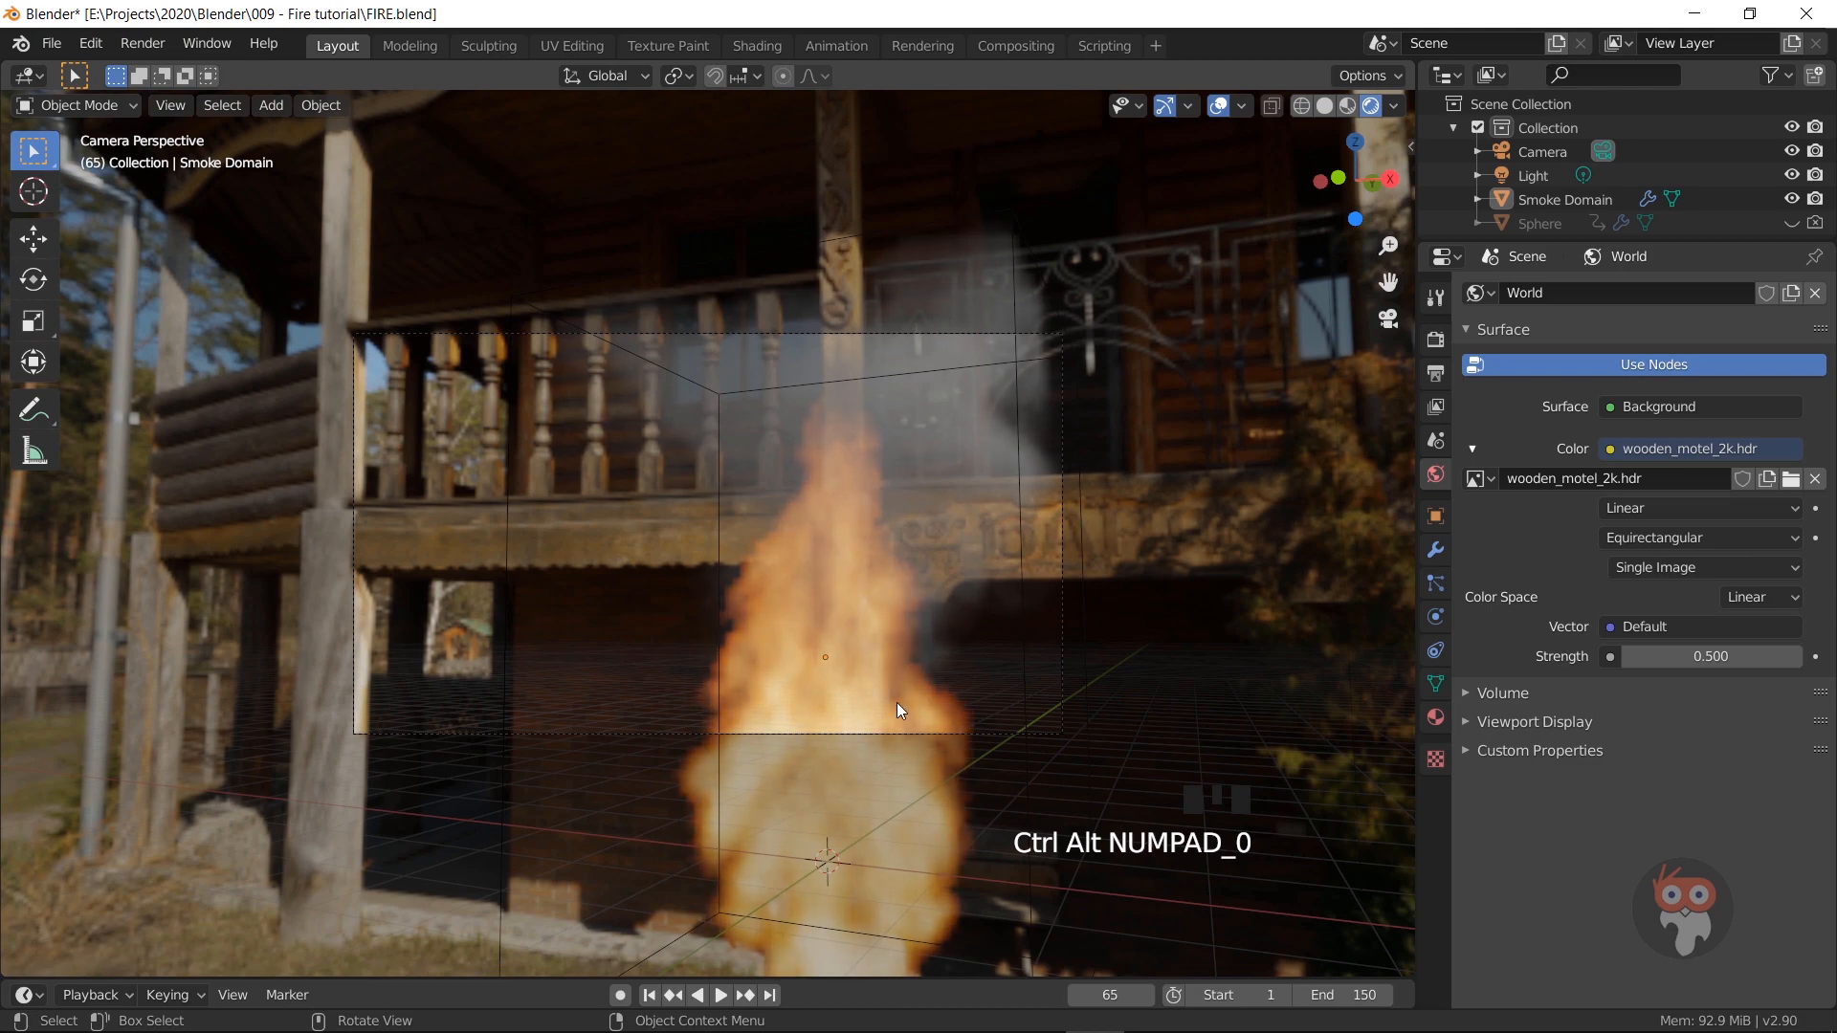
left_click(924, 725)
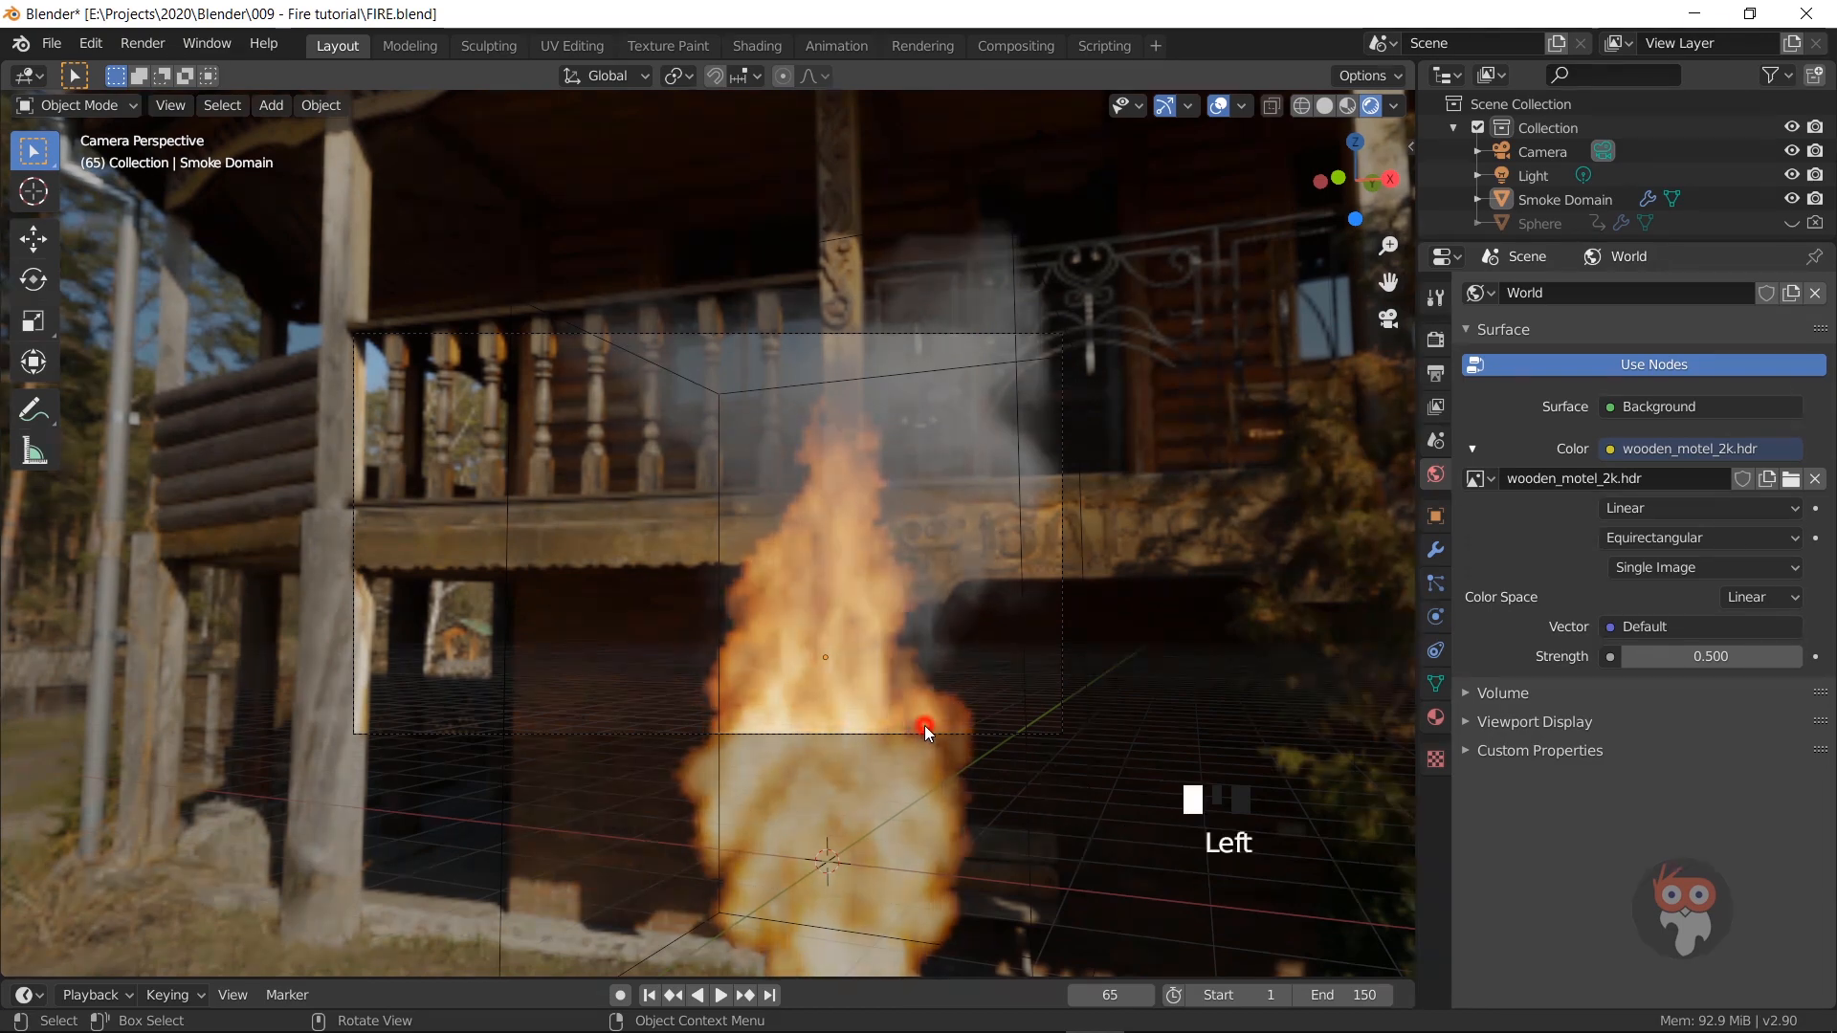
scroll(926, 696, "up", 4)
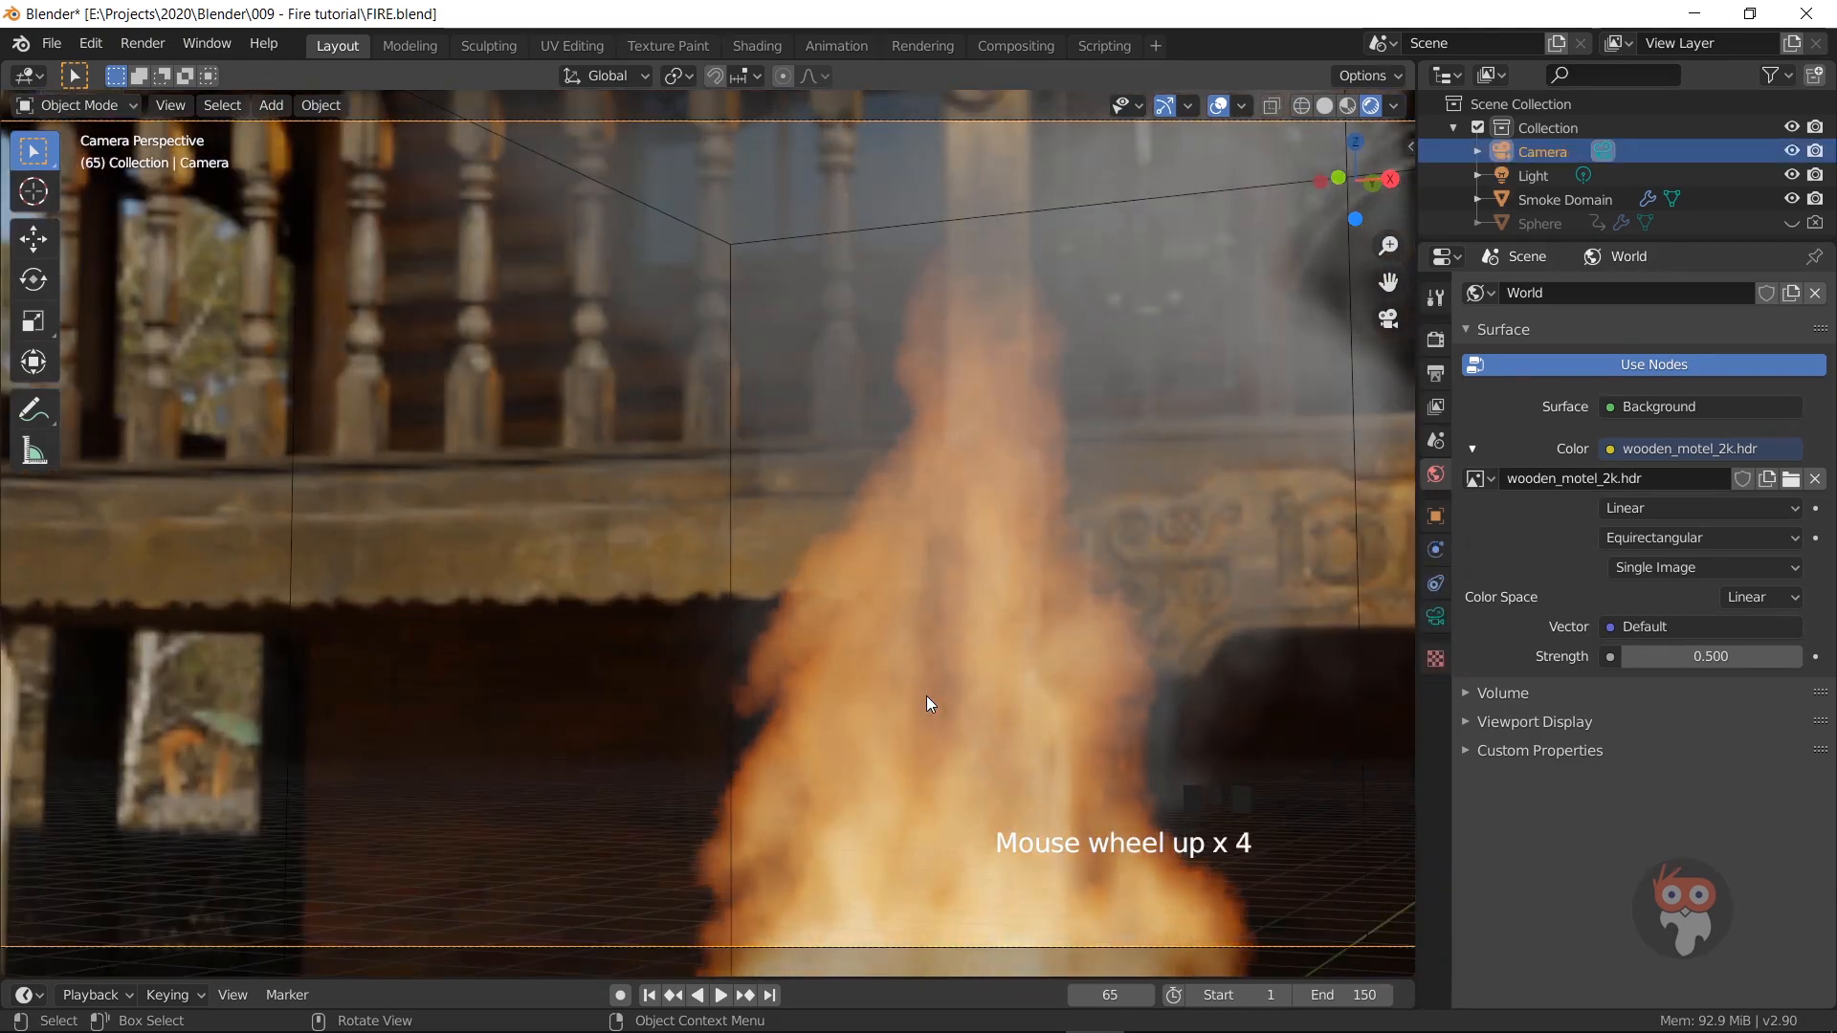
scroll(926, 697, "down", 1)
Step: Lock the camera to the view and test its distance from the fire by zooming out and back in
key("n")
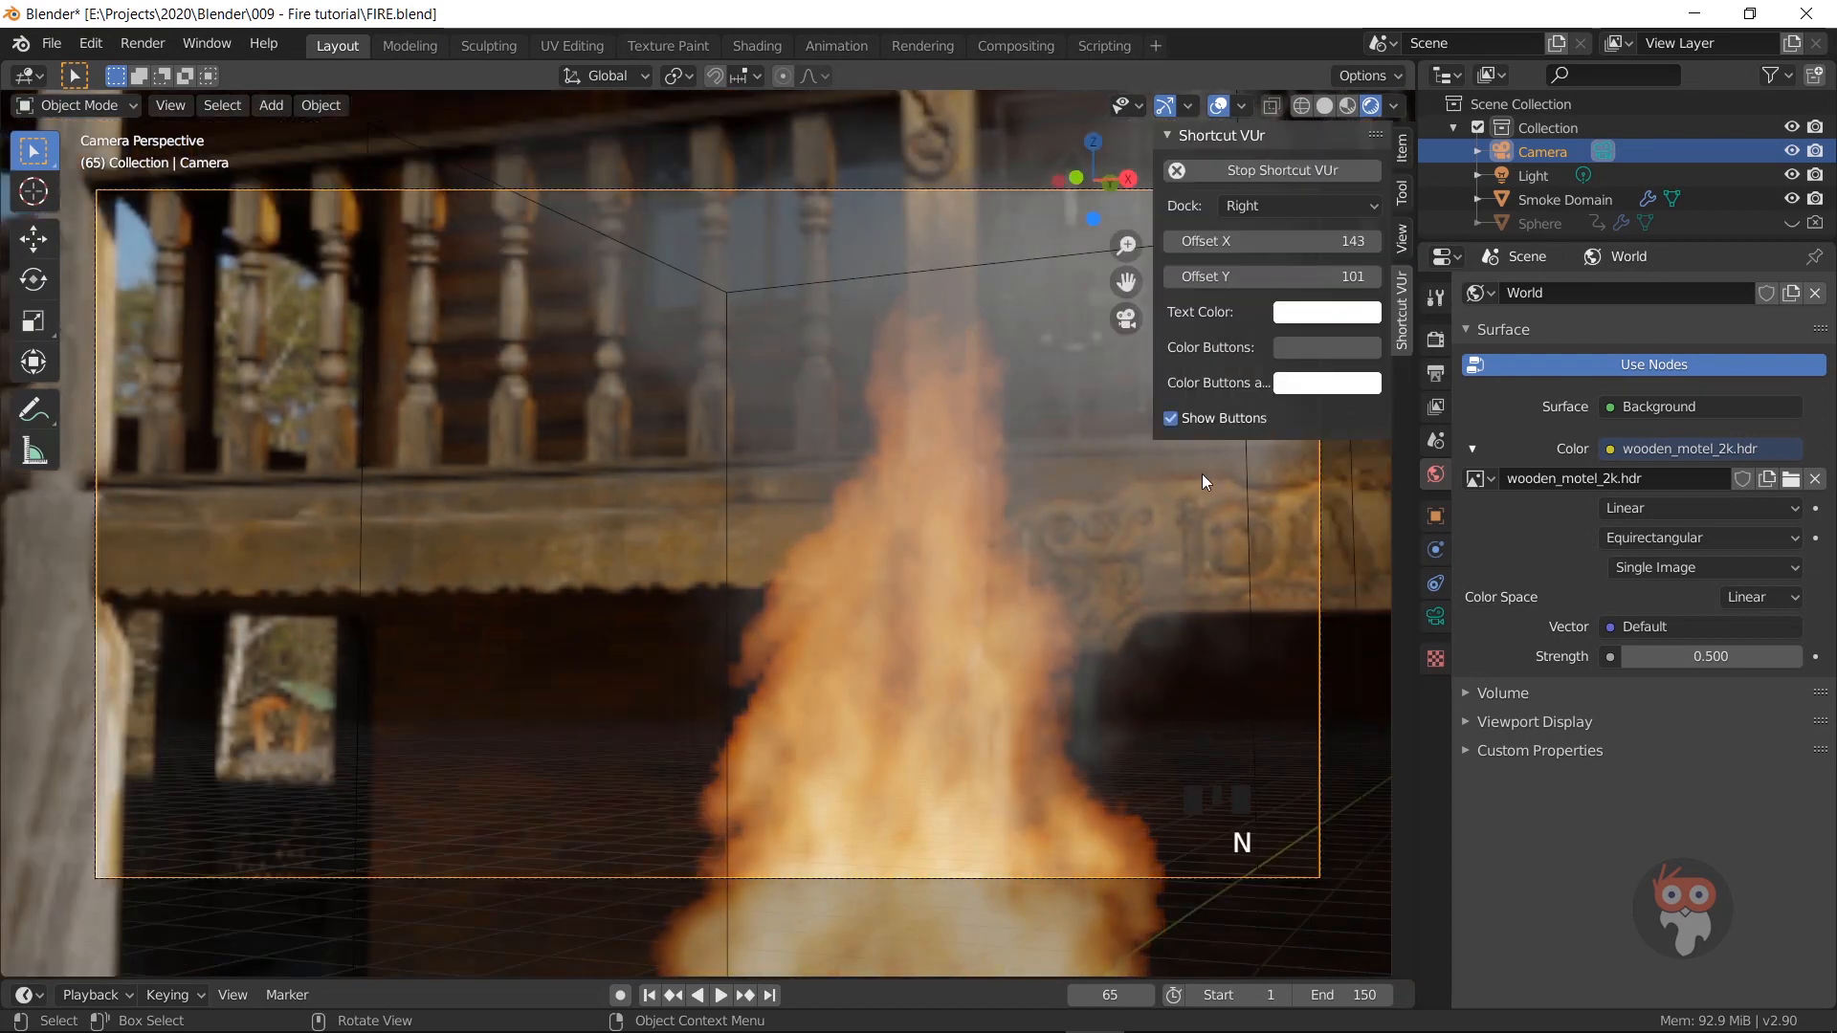
left_click(1401, 232)
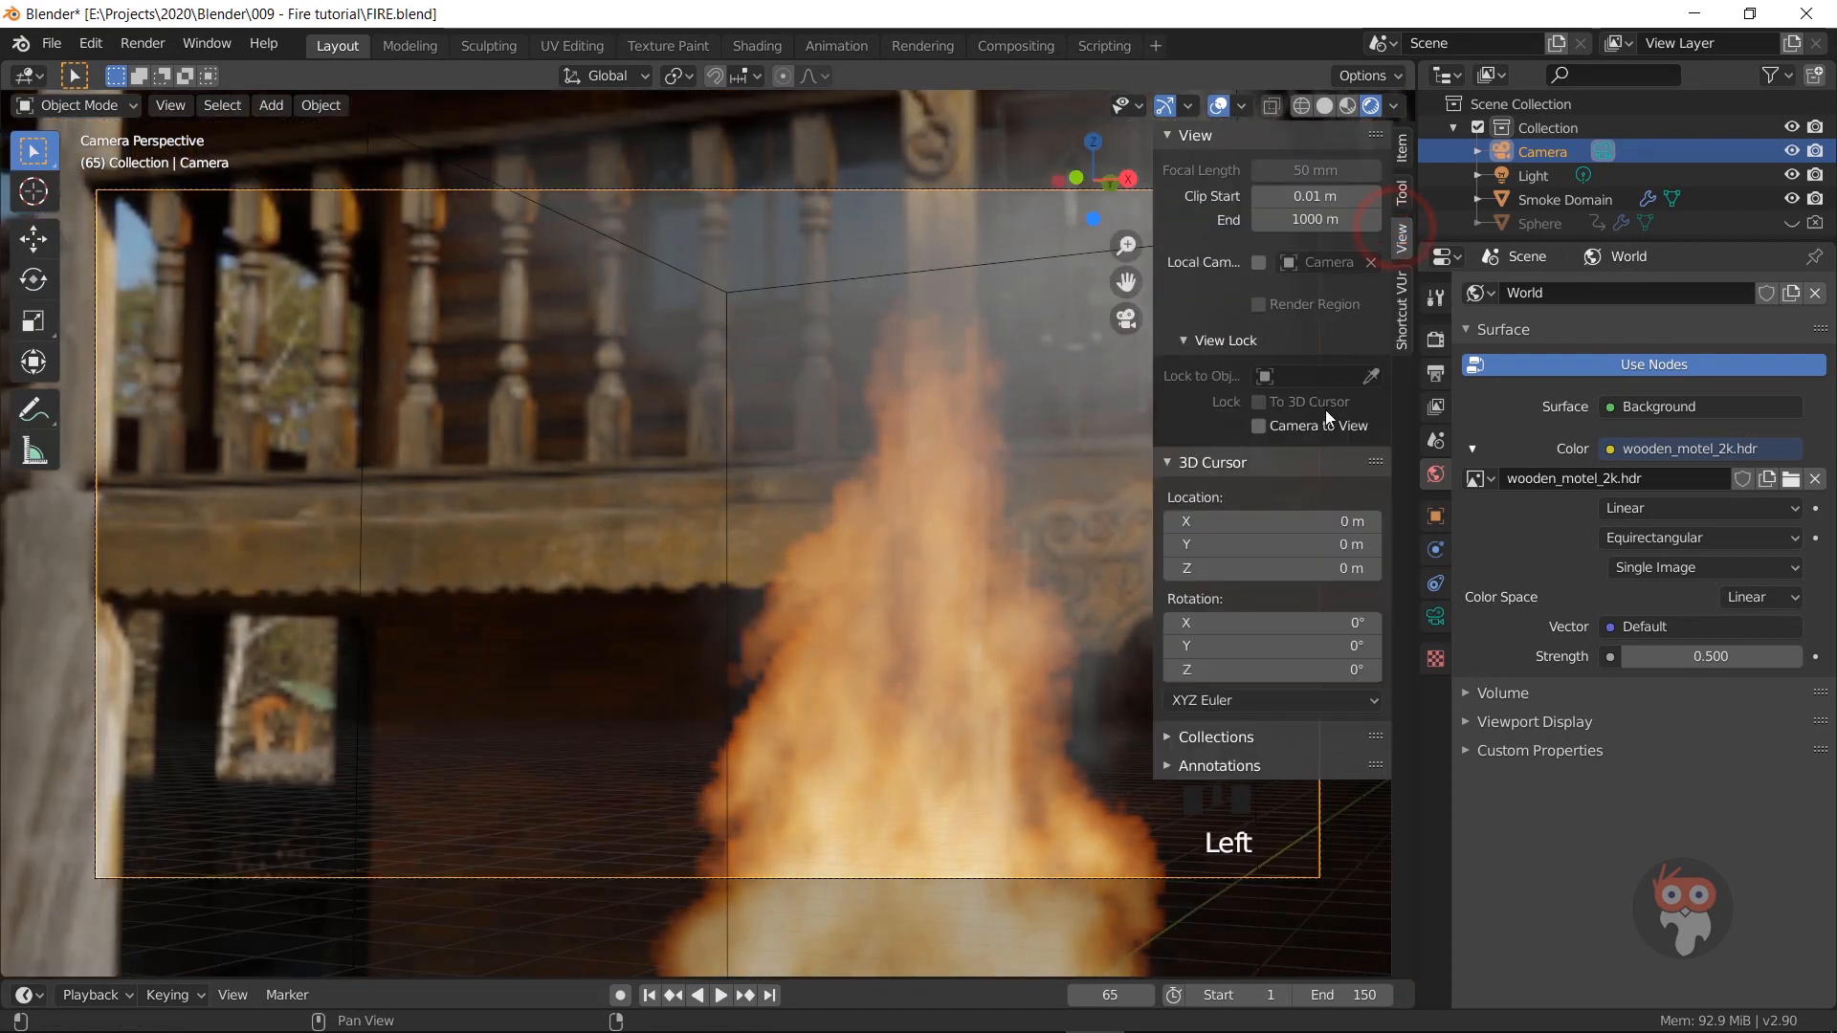
left_click(1259, 427)
key("n")
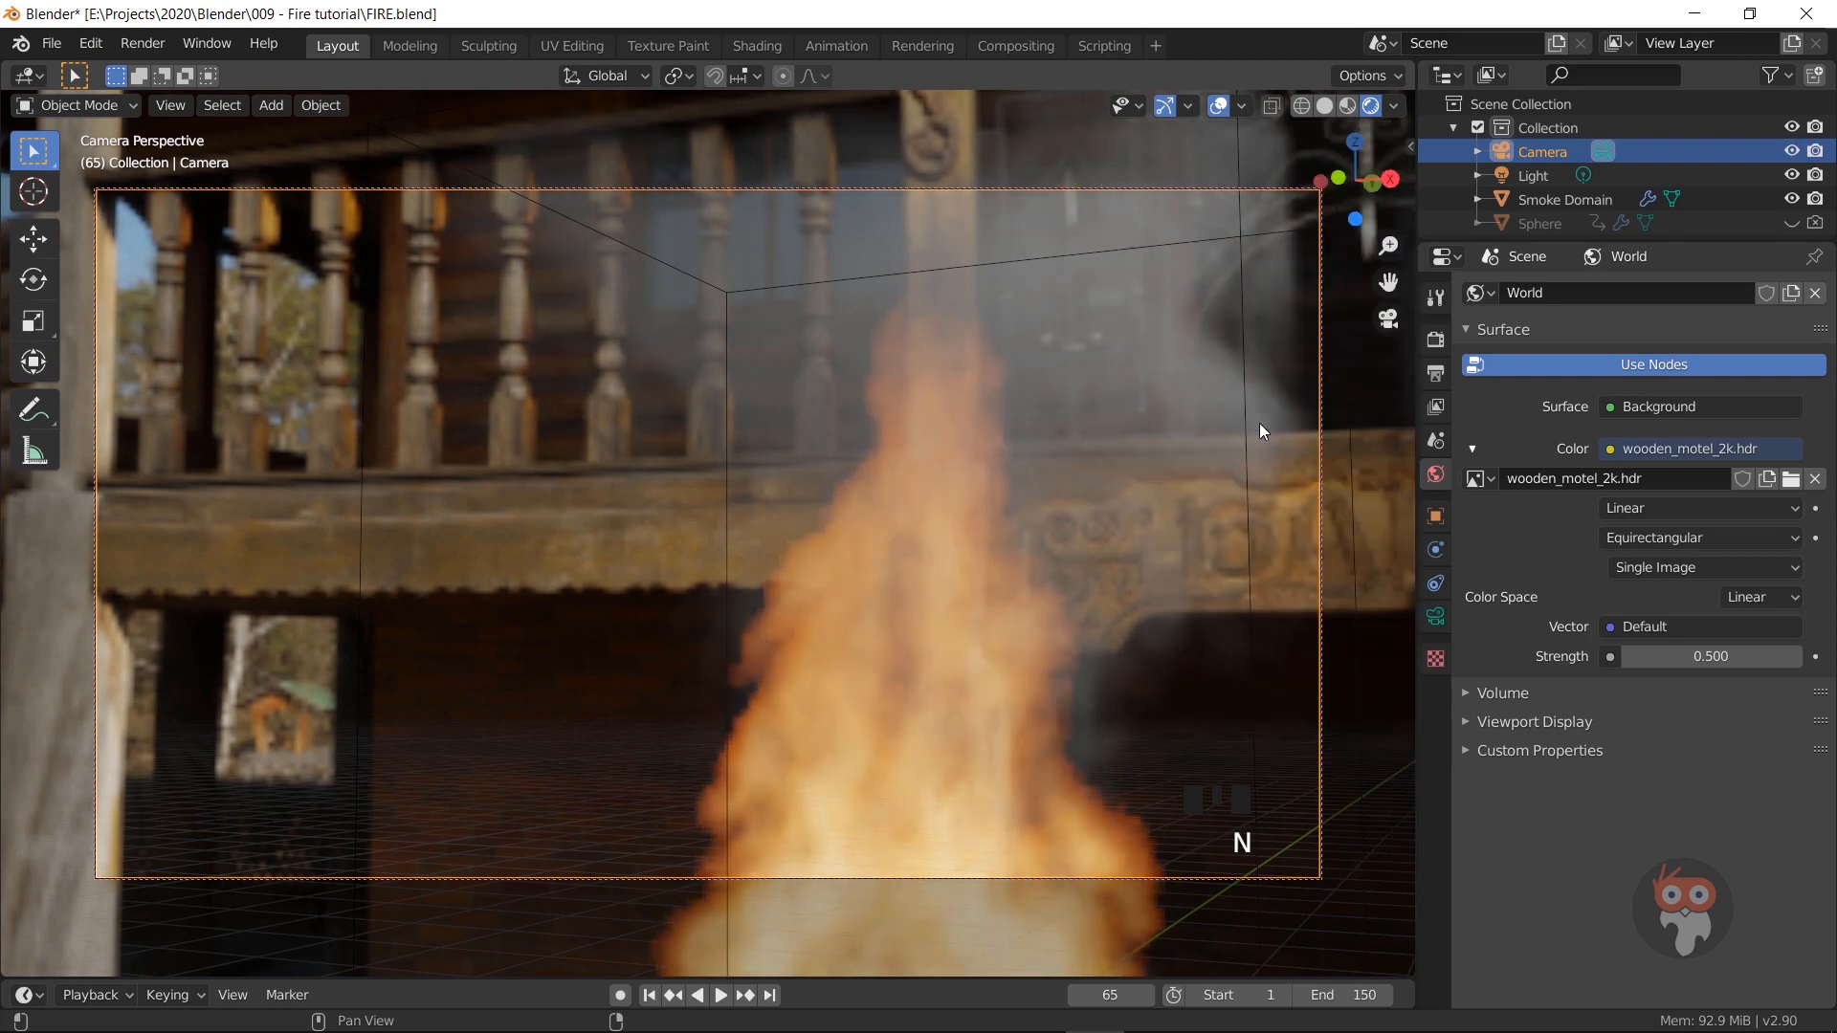
scroll(989, 544, "down", 2)
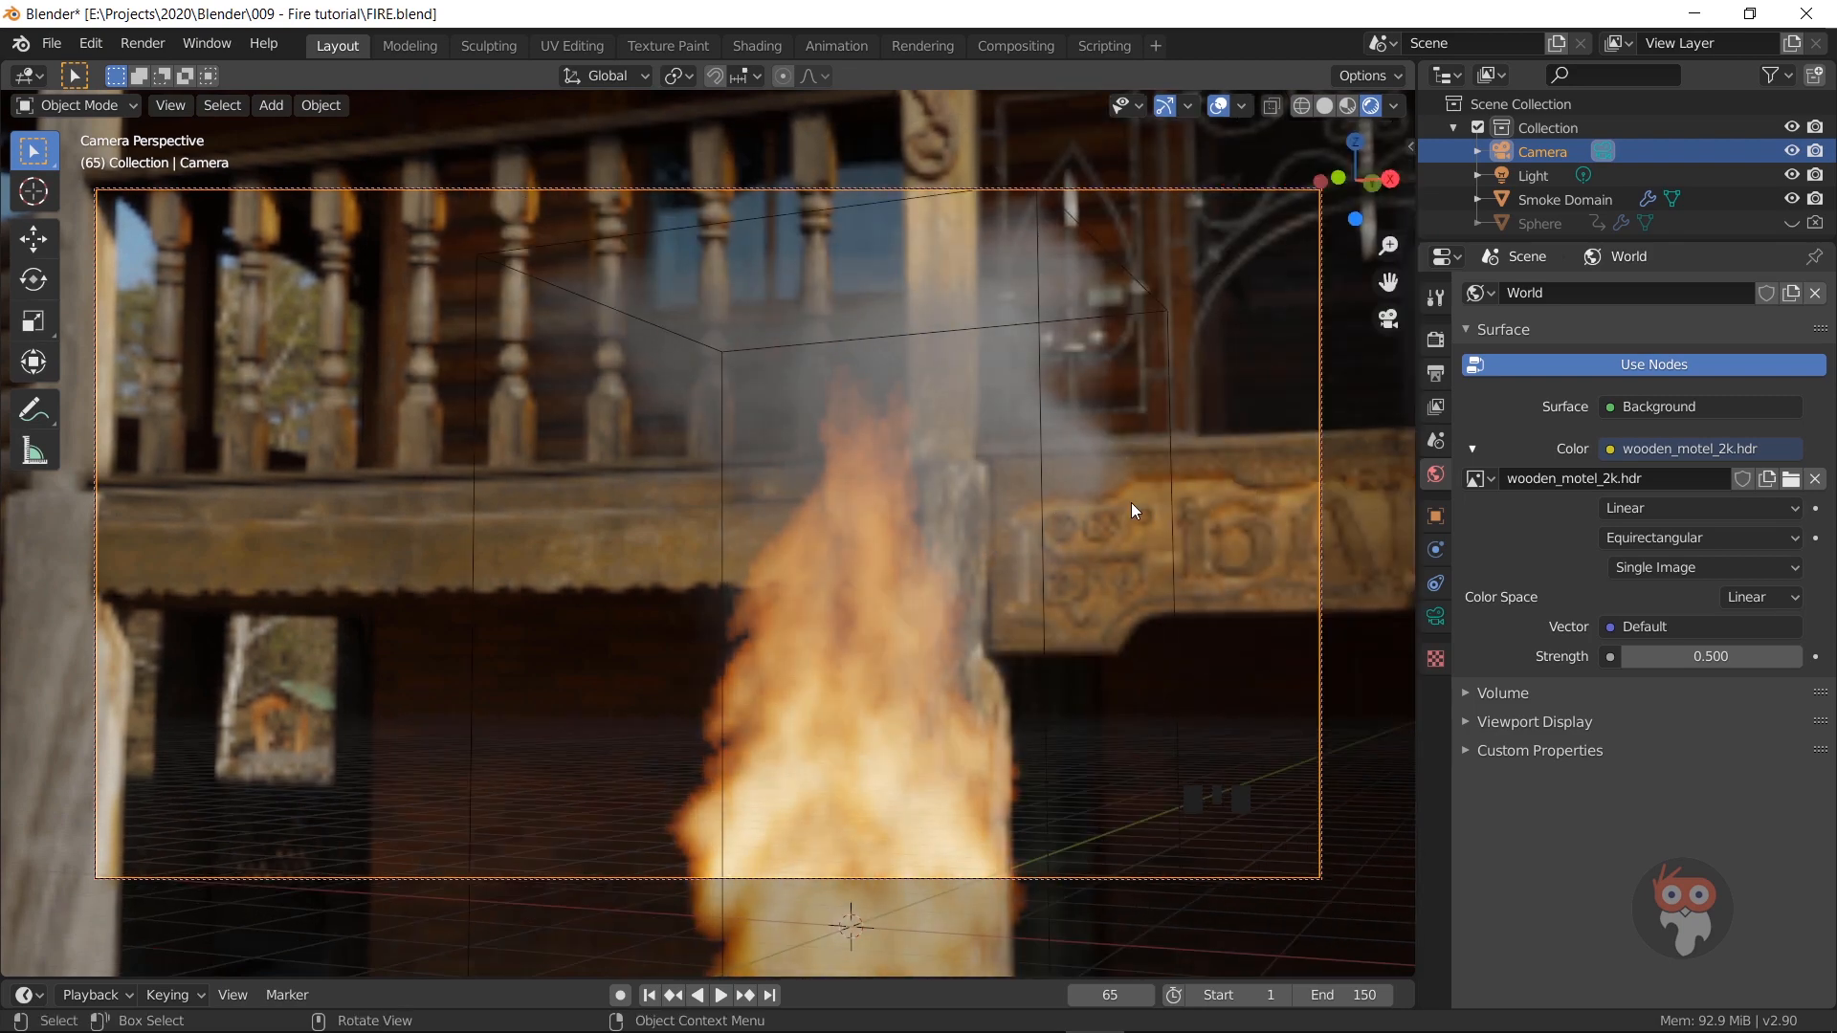
scroll(1093, 525, "up", 2)
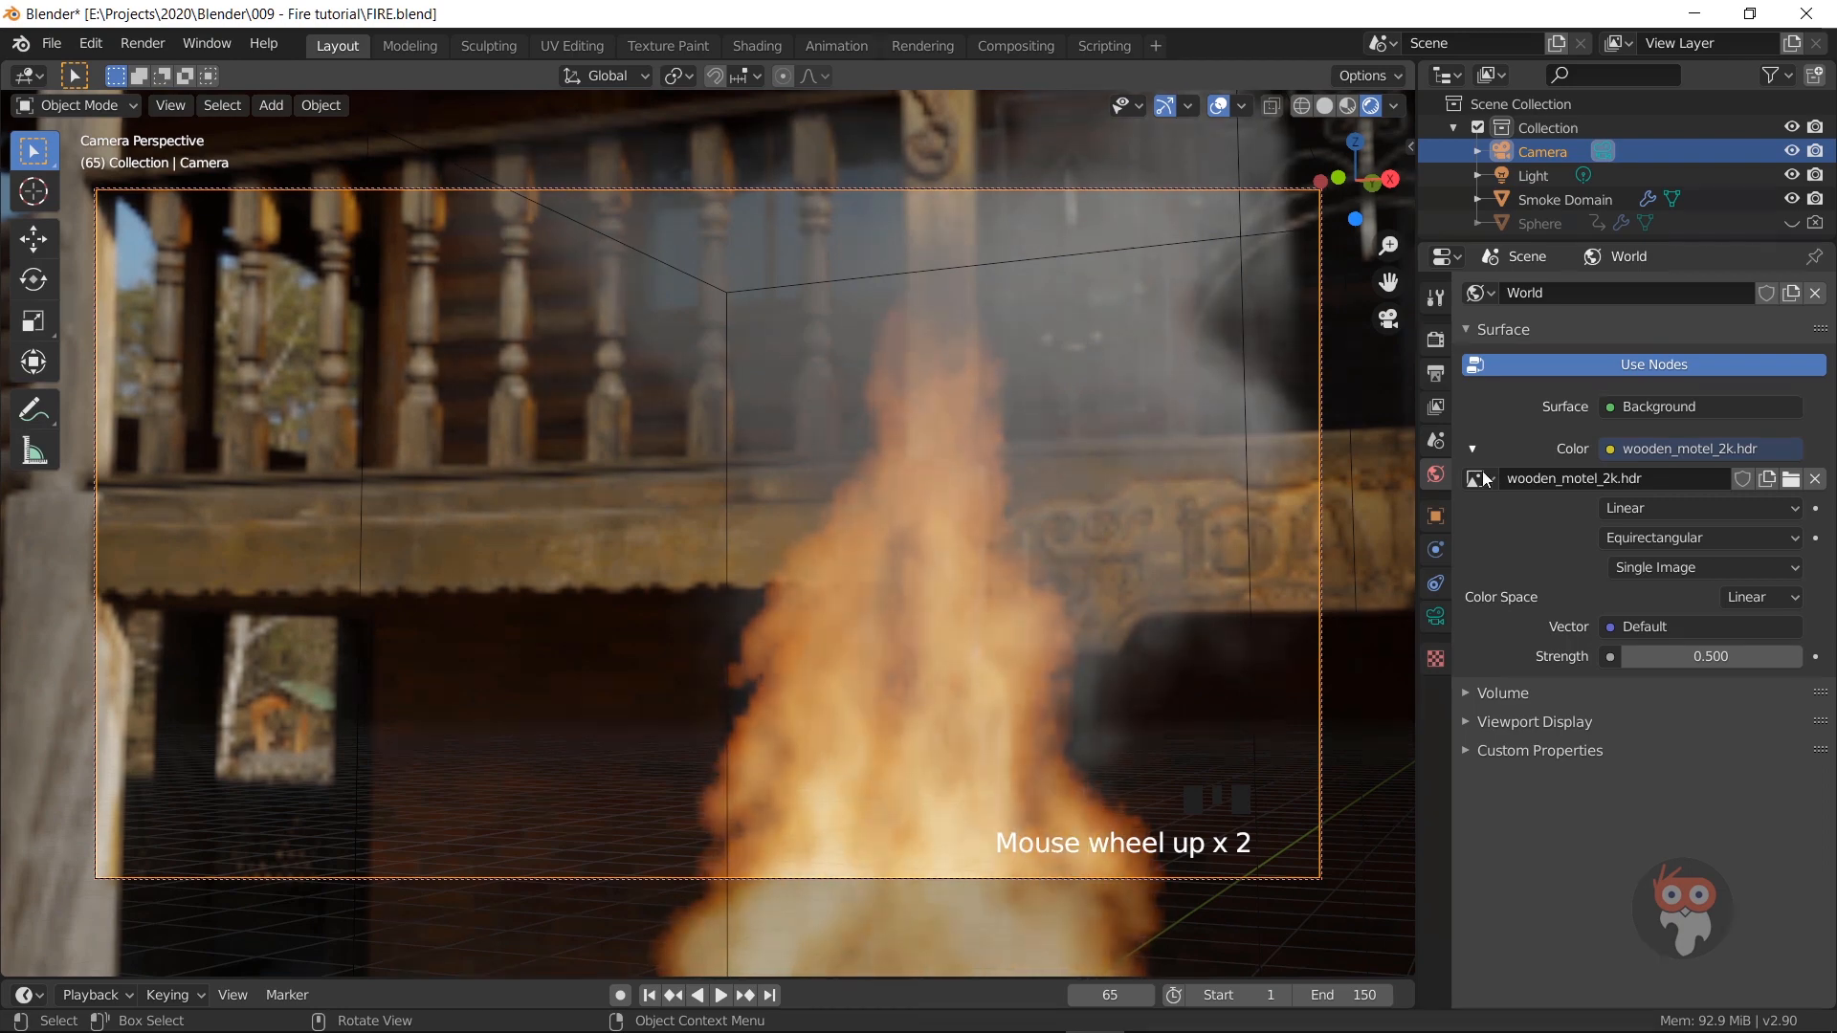
Step: Widen the camera's field of view by setting its focal length to 24 mm
left_click(1436, 616)
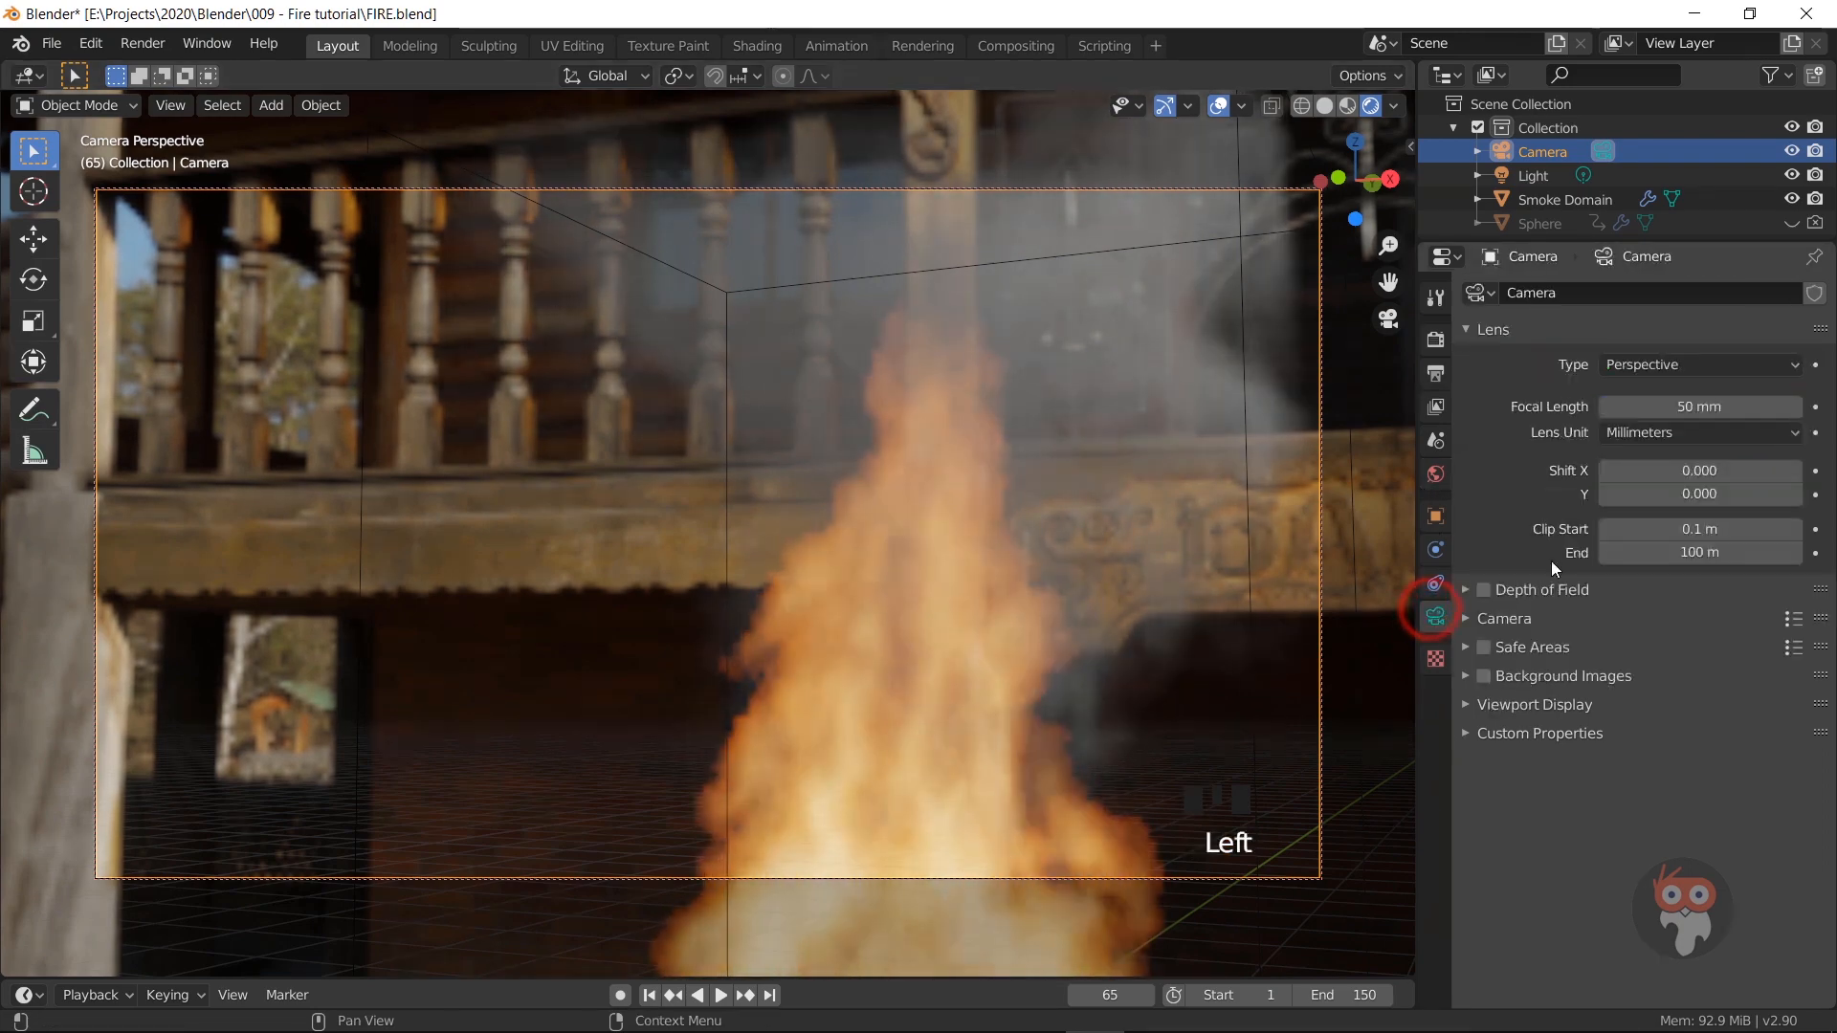
double_click(1665, 406)
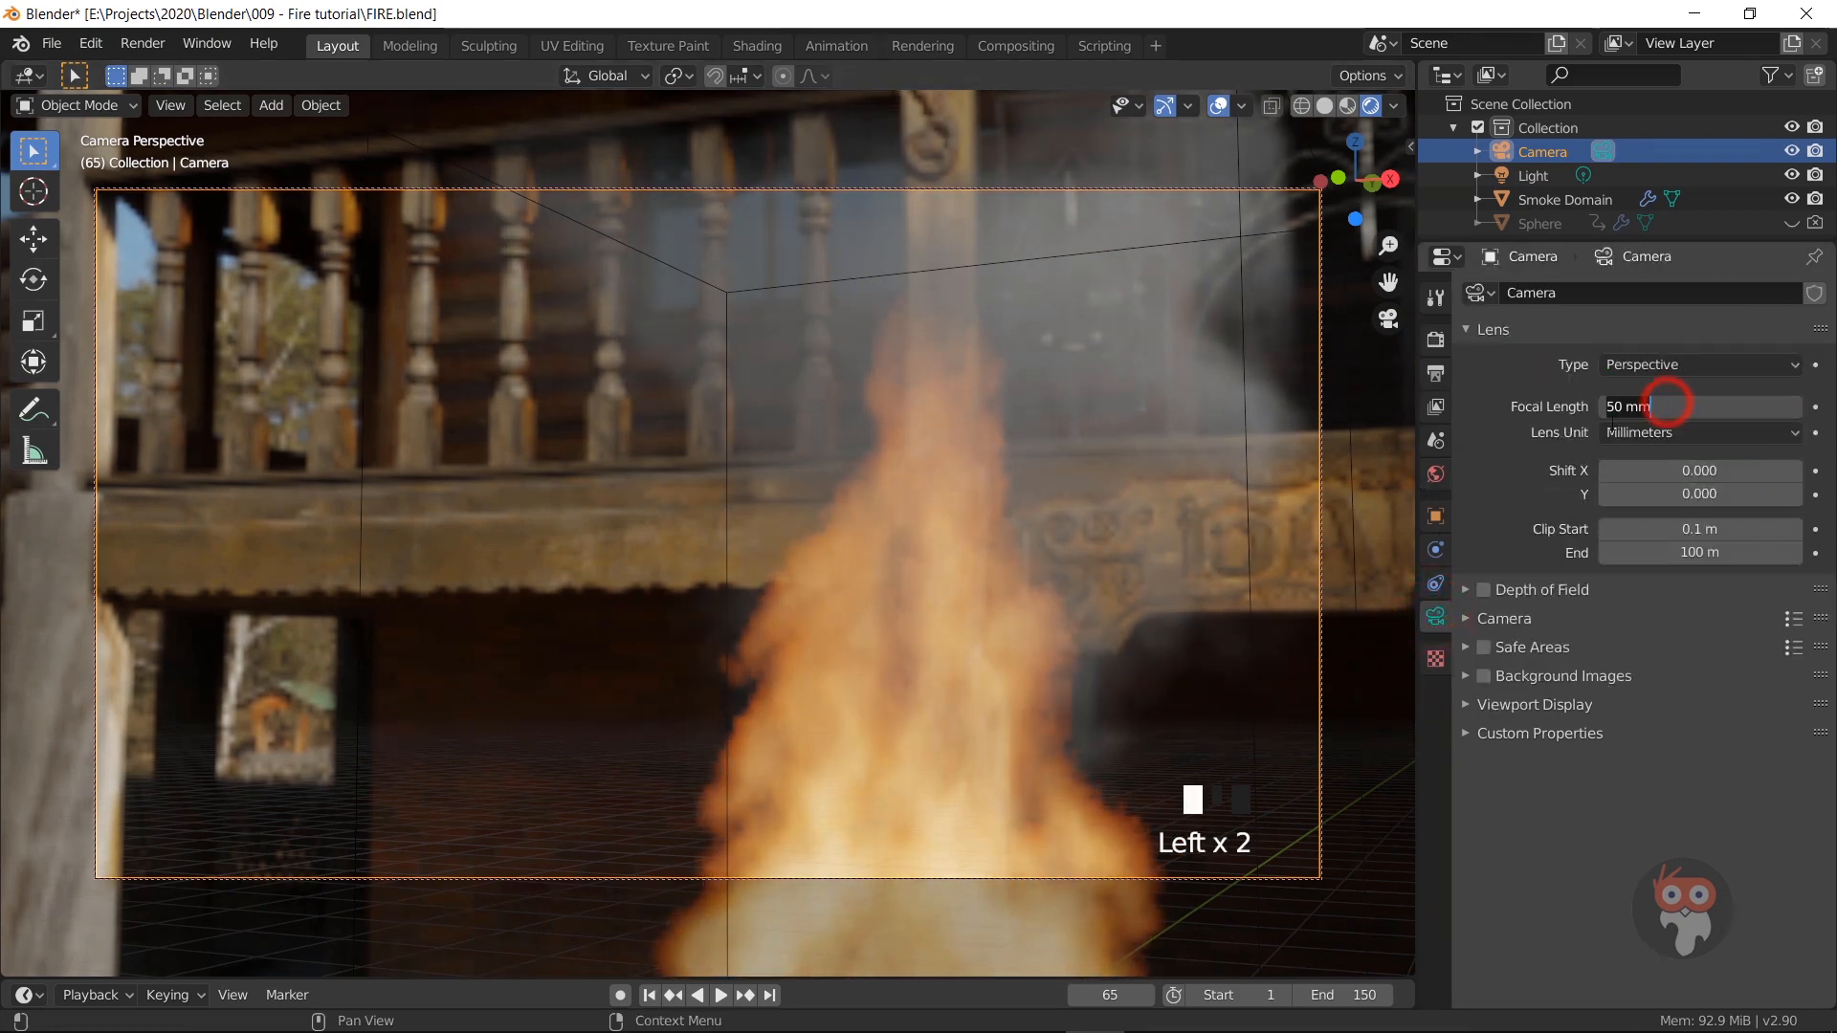
type("29")
left_click(1686, 407)
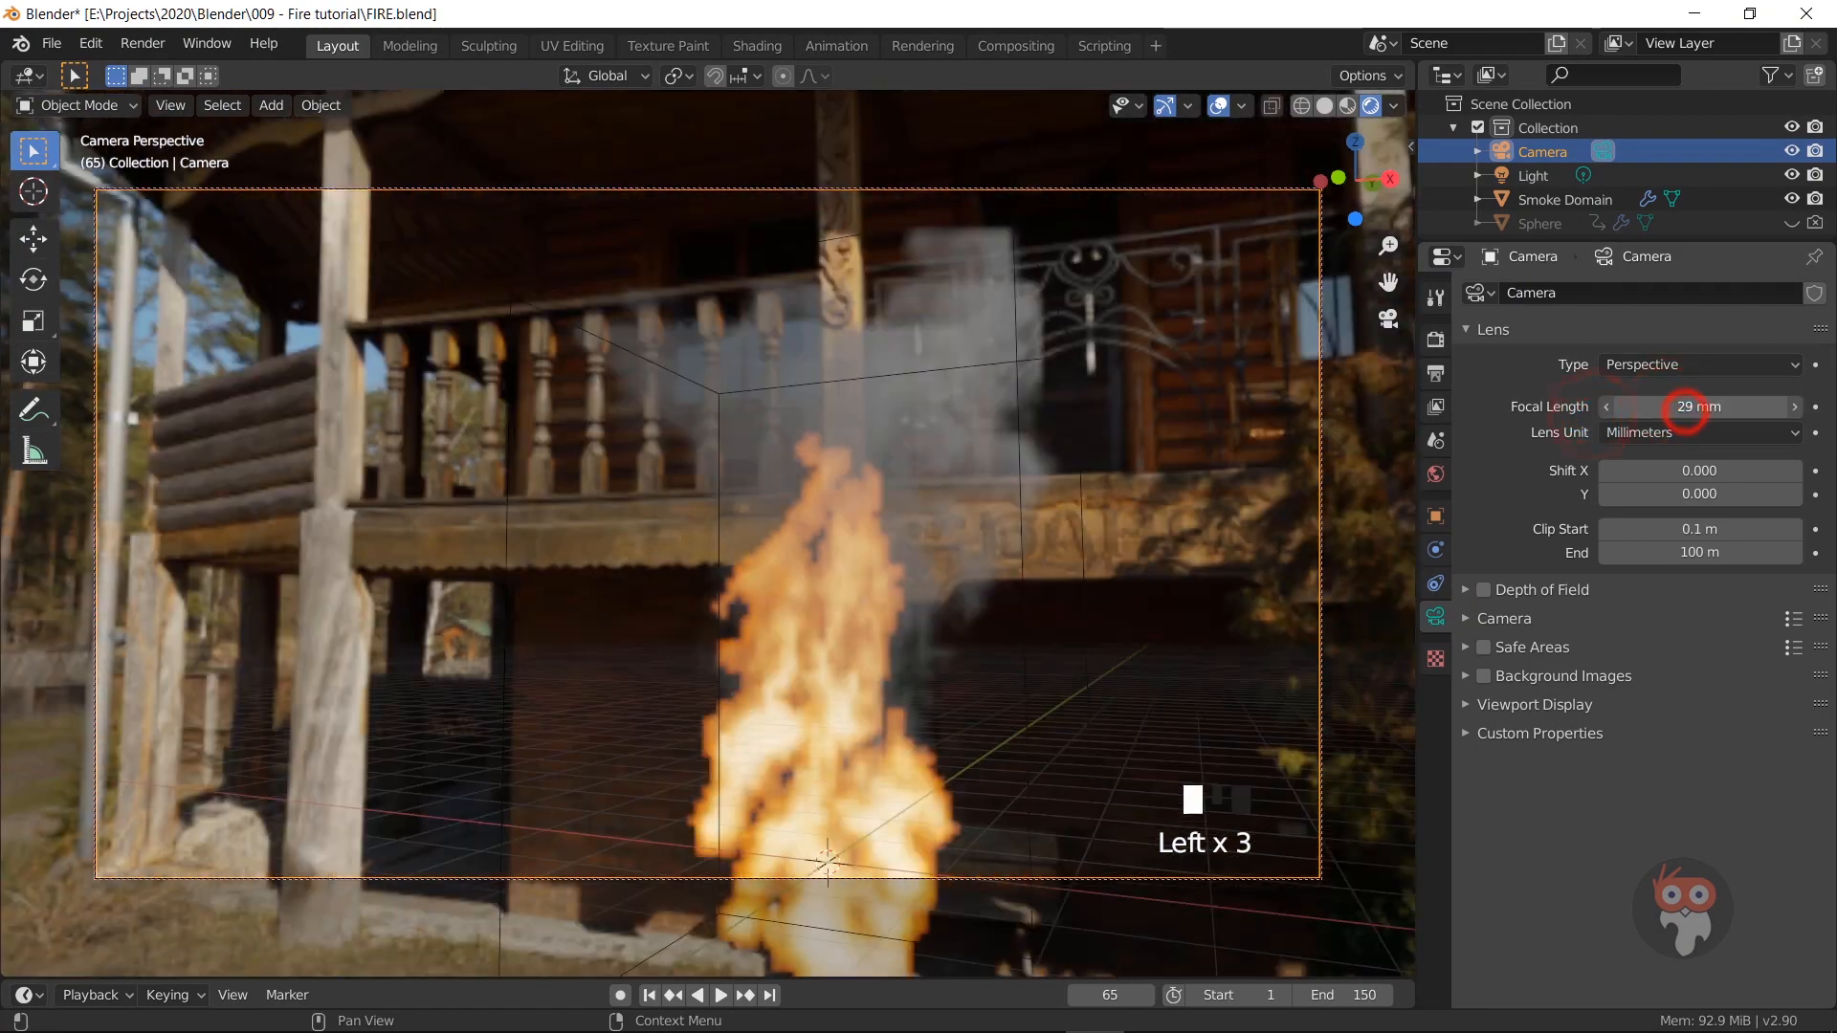
mouse_move(1686, 406)
left_mouse_down()
mouse_move(1626, 407)
mouse_move(1674, 407)
left_mouse_up()
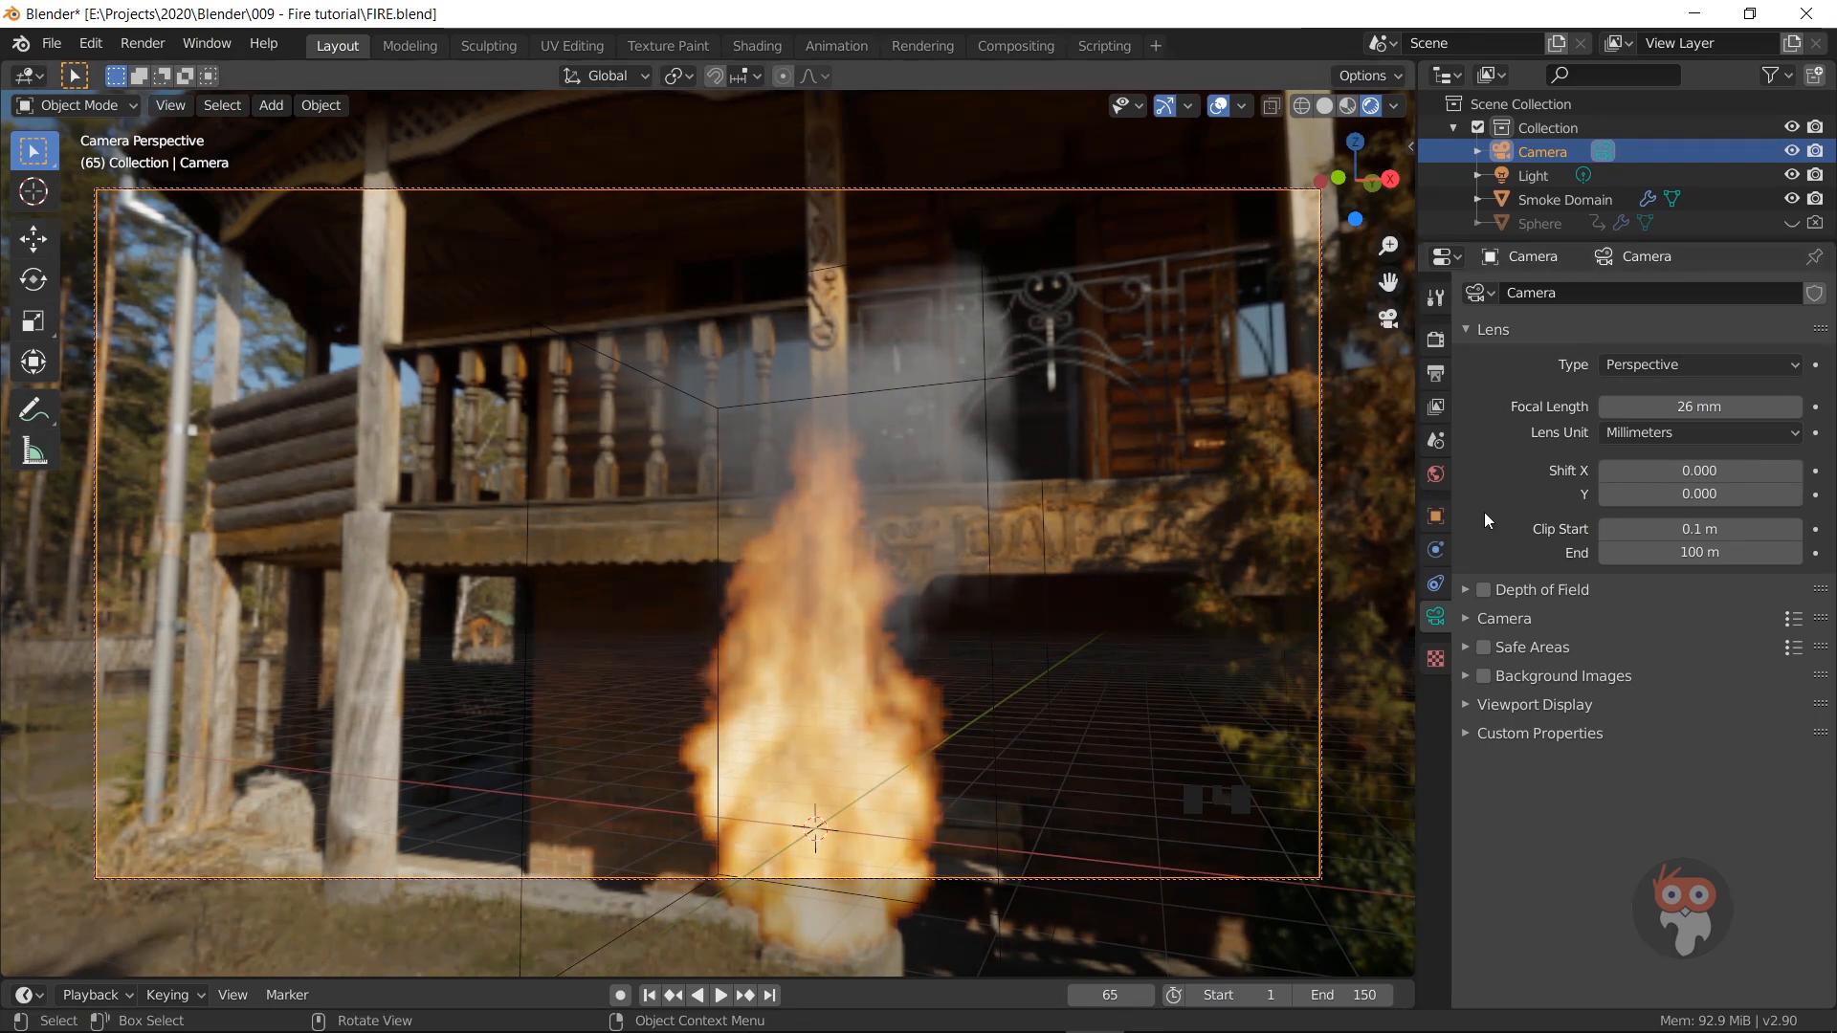
left_click(1787, 406)
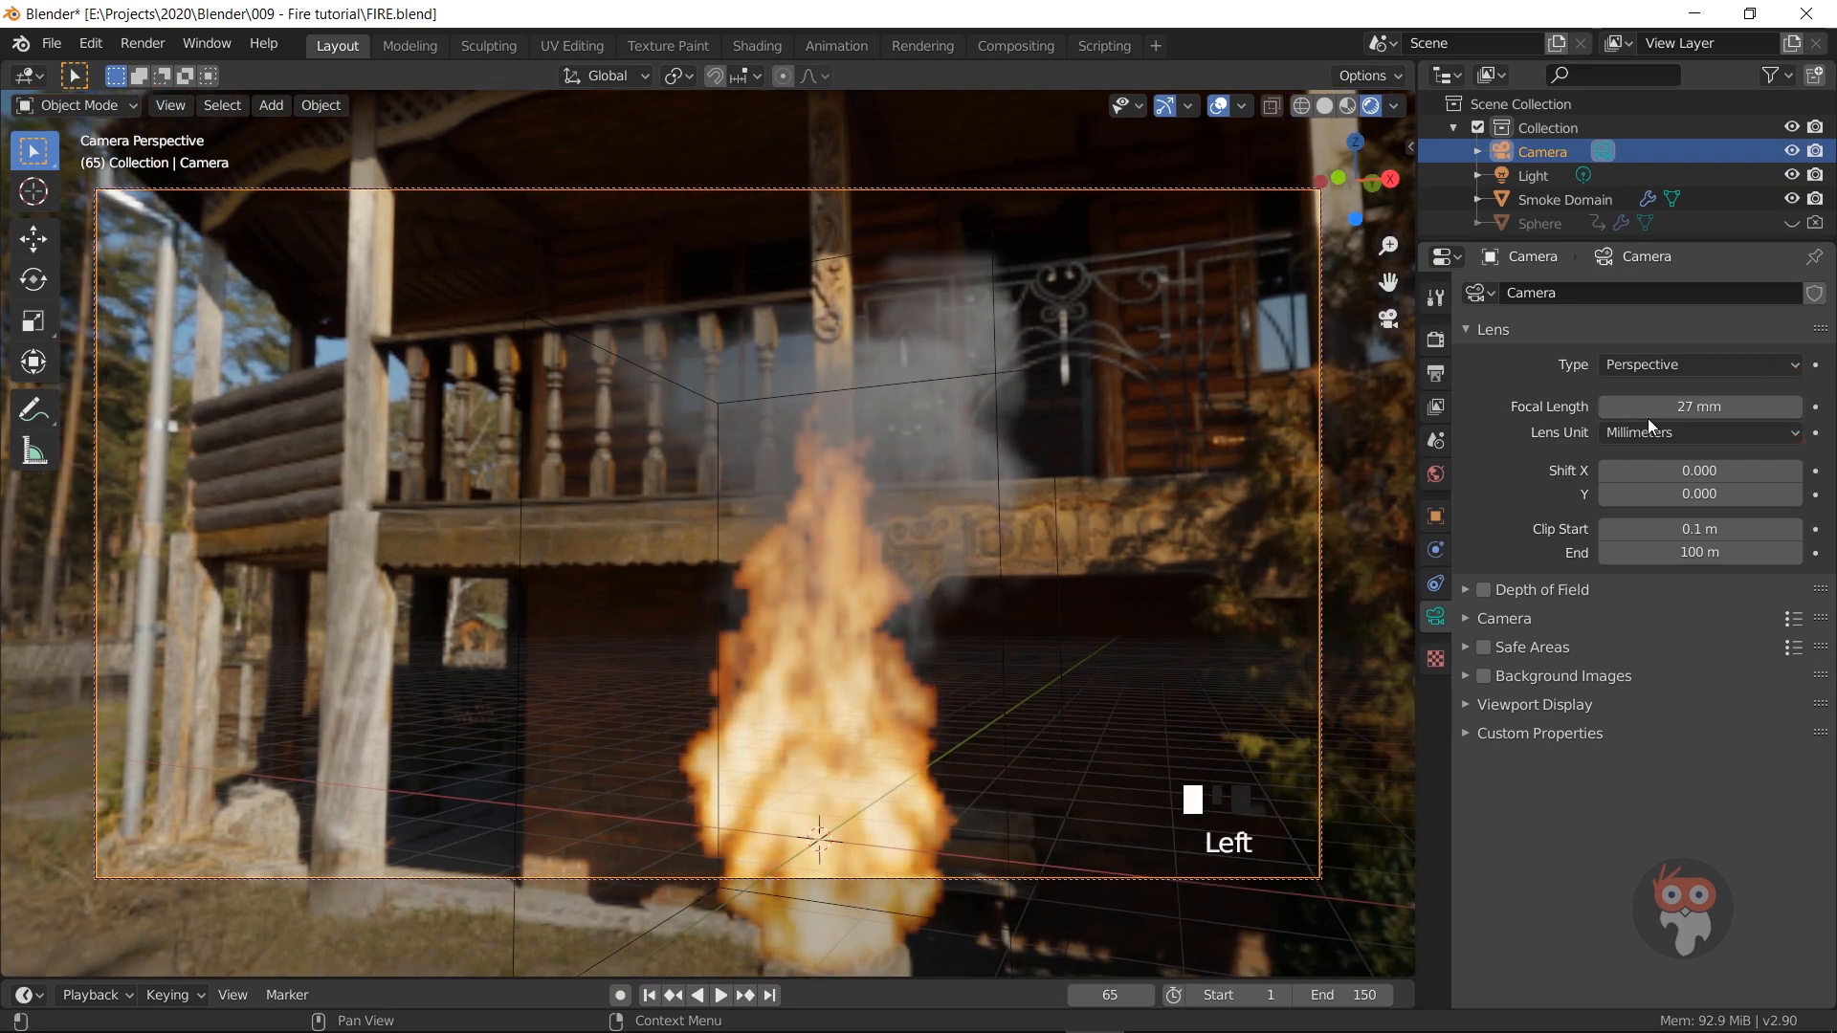
left_click(1611, 406)
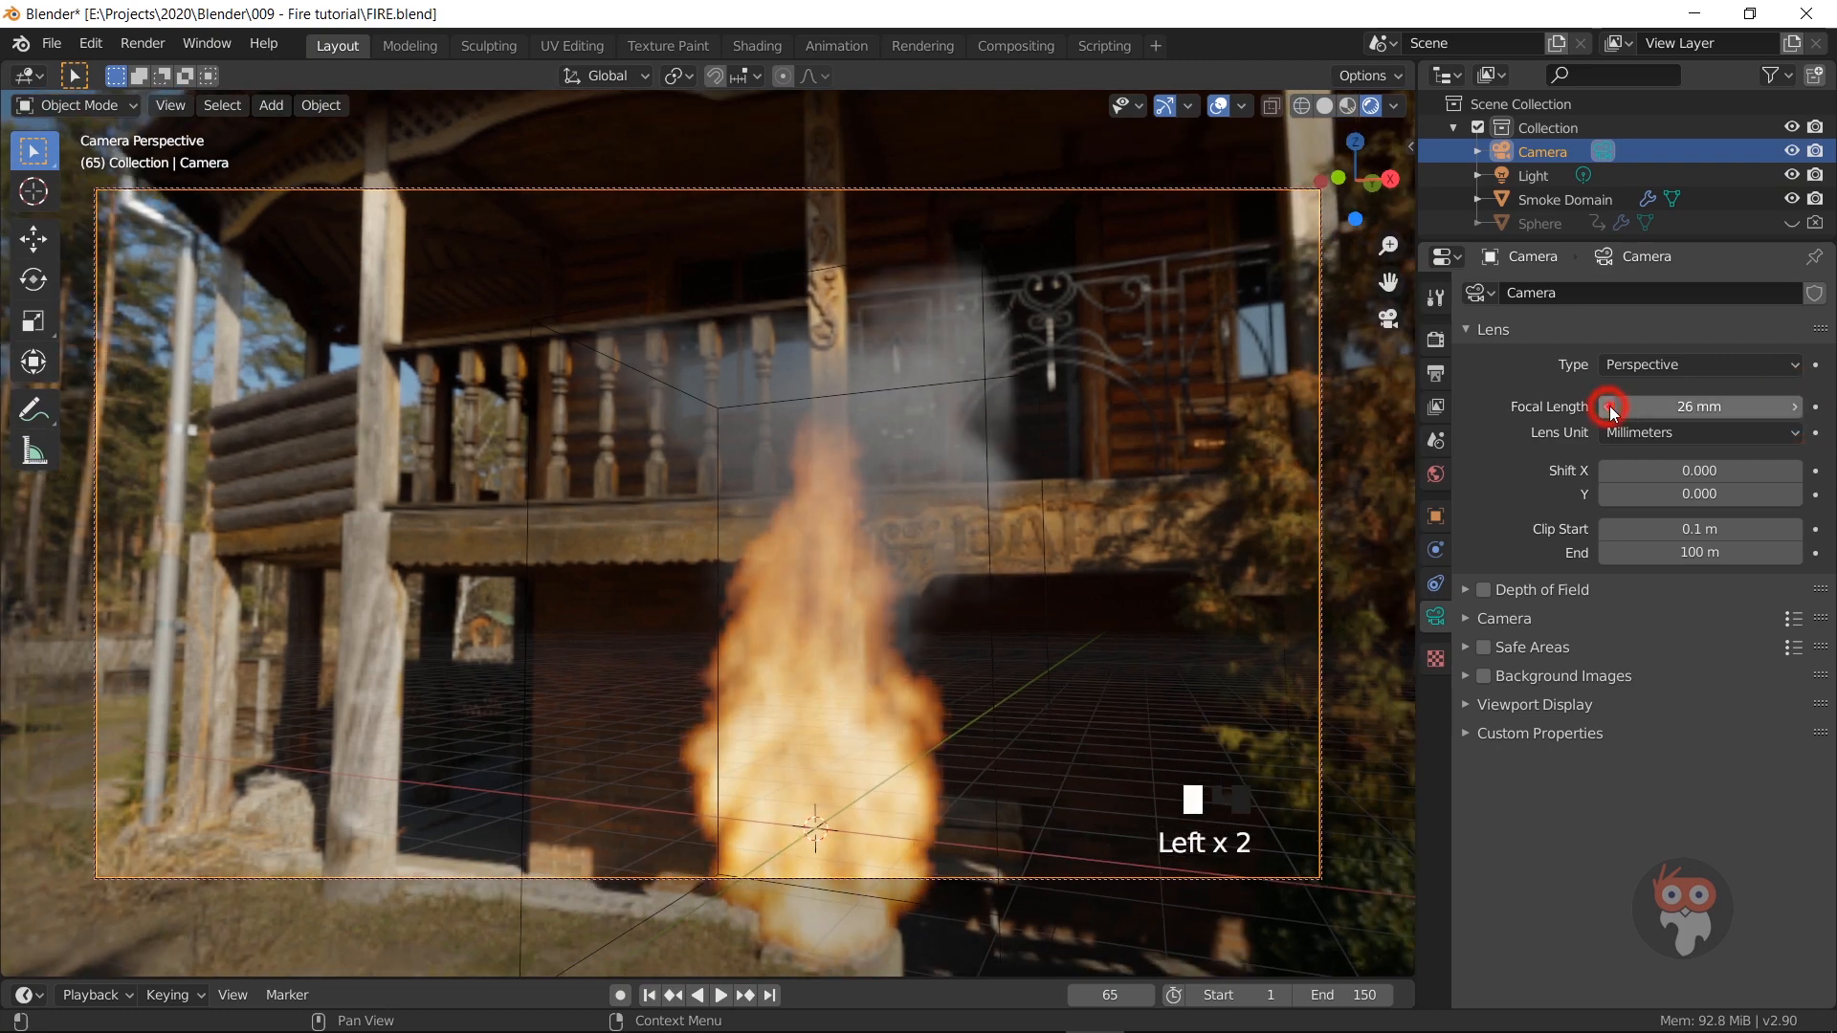
left_click(1610, 406)
left_click(1610, 407)
left_click(1610, 406)
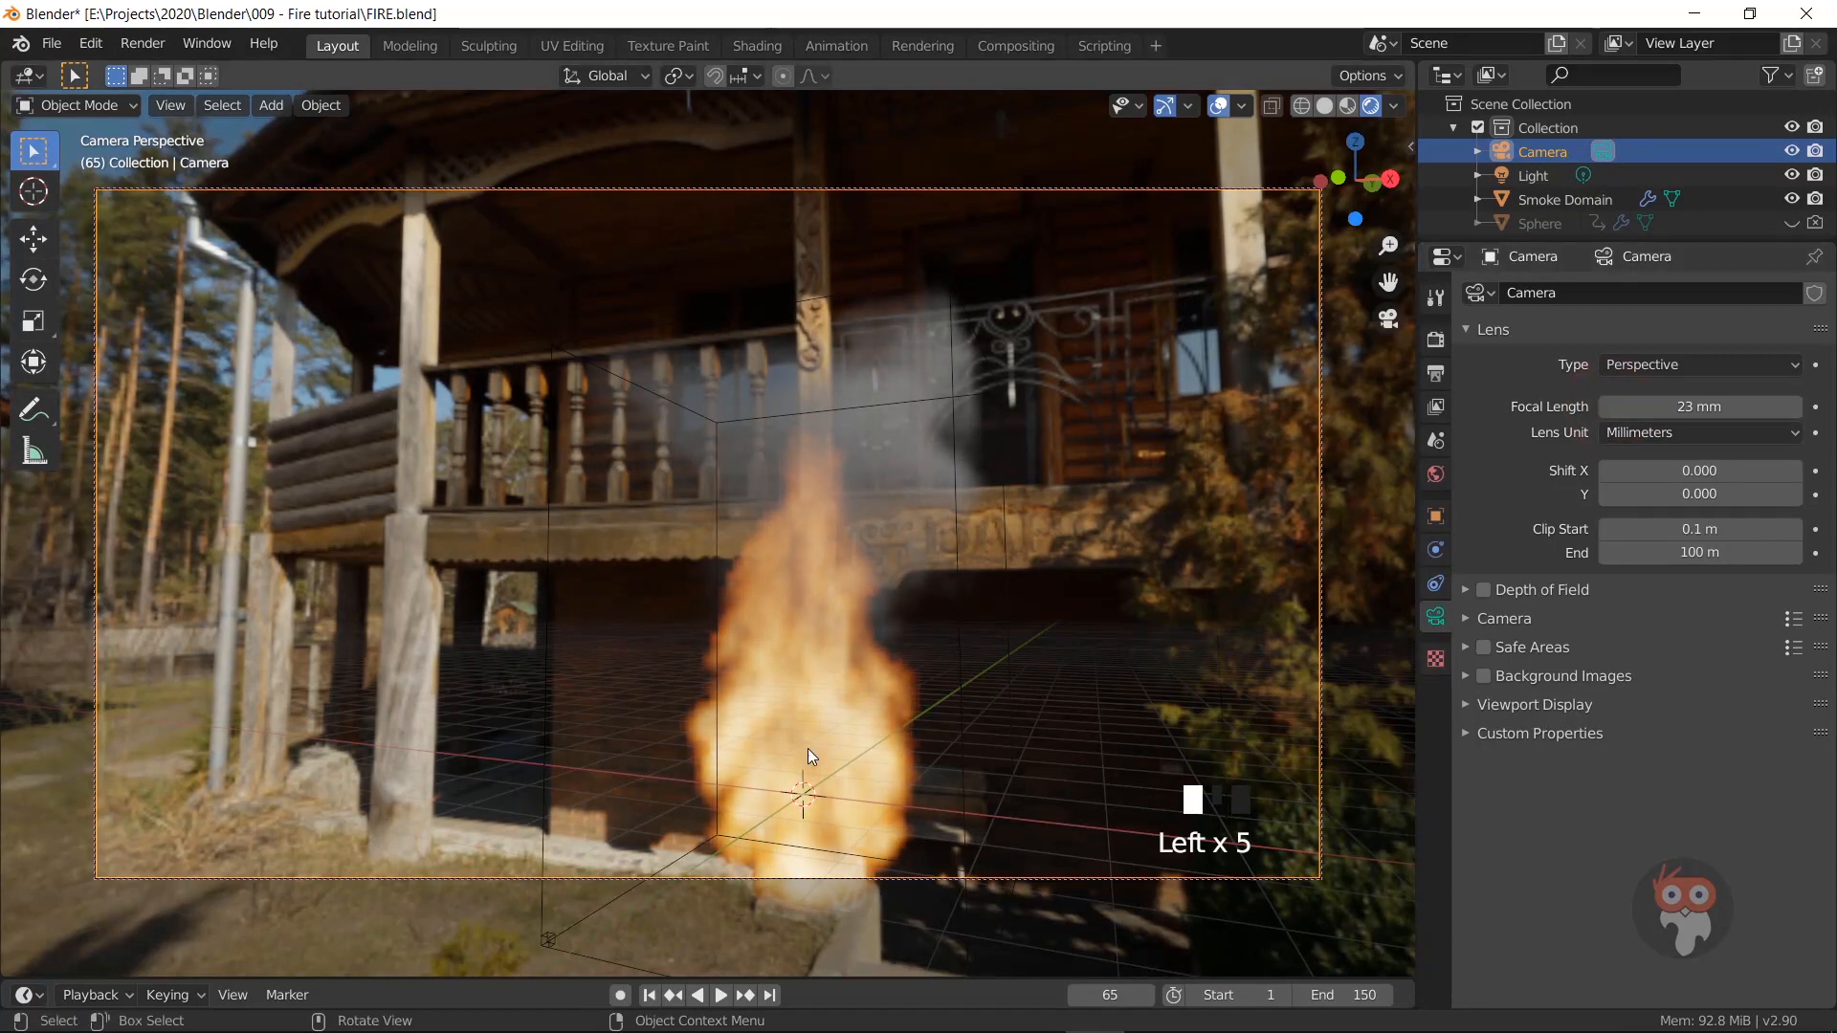
left_click(1799, 408)
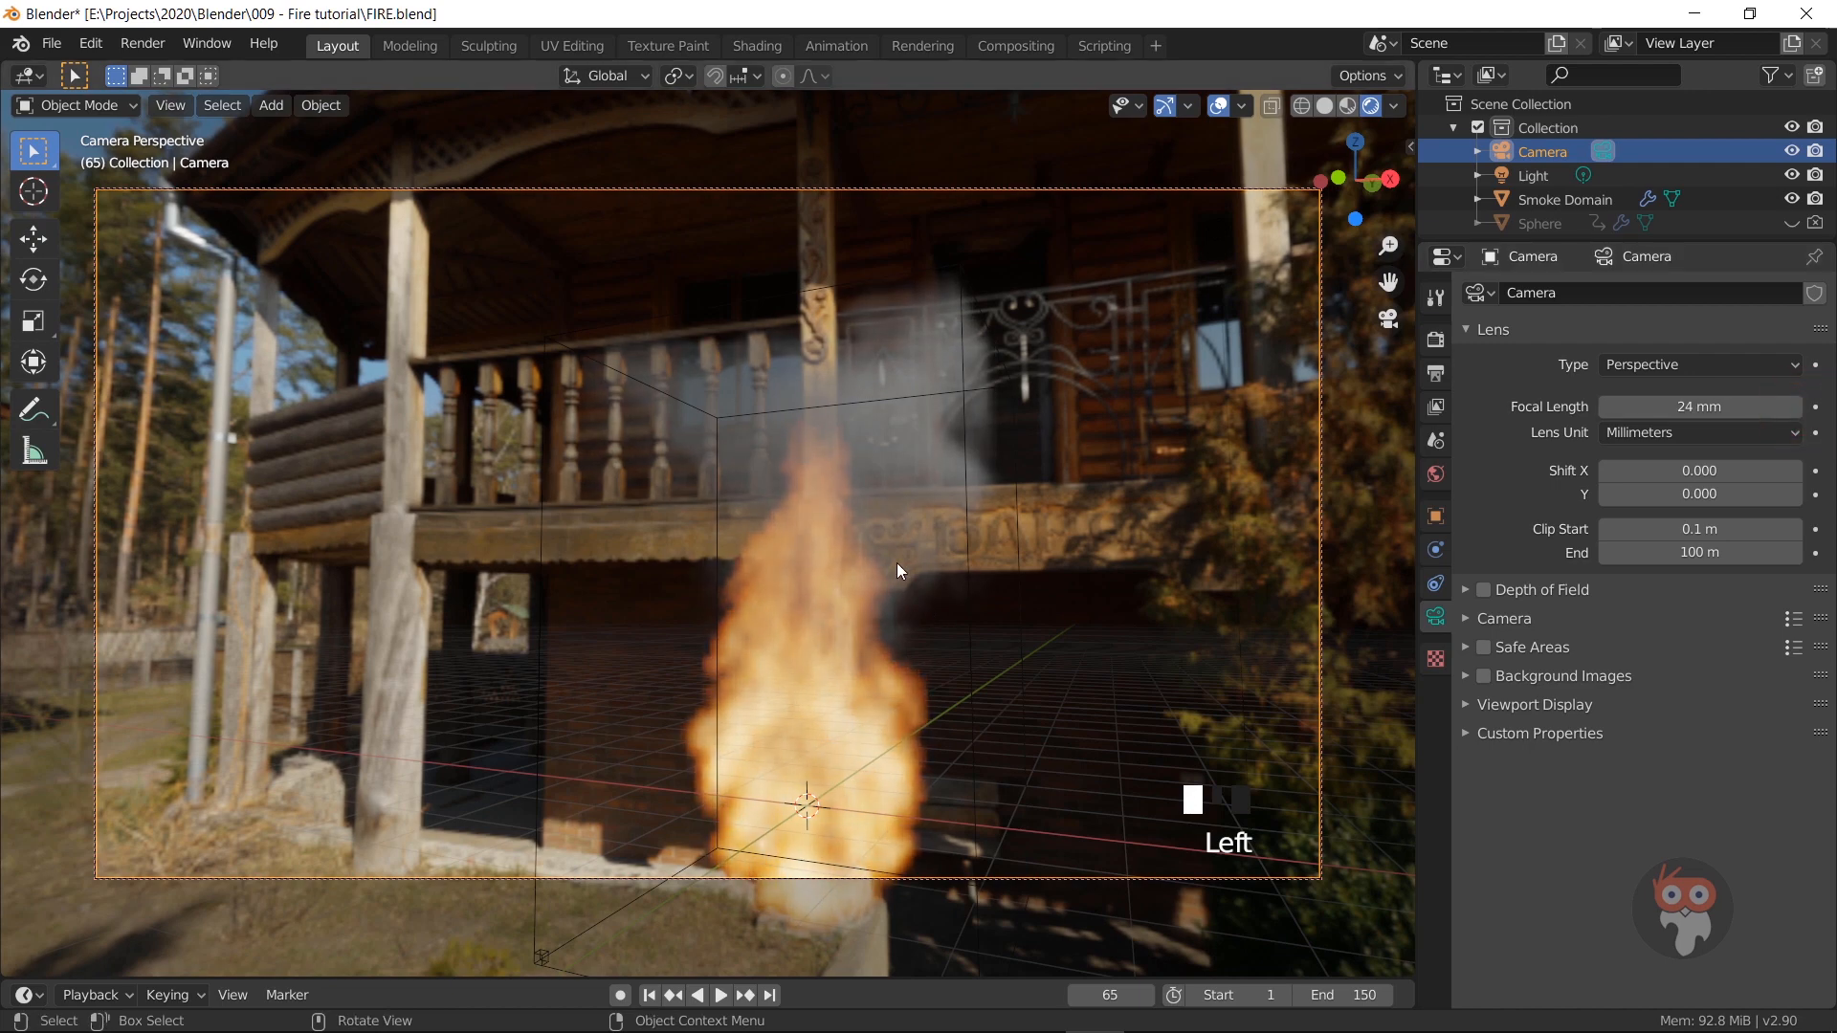
Step: Move the locked camera slightly closer and reframe it so the fire sits higher in the frame, saving the file
scroll(852, 658, "up", 1)
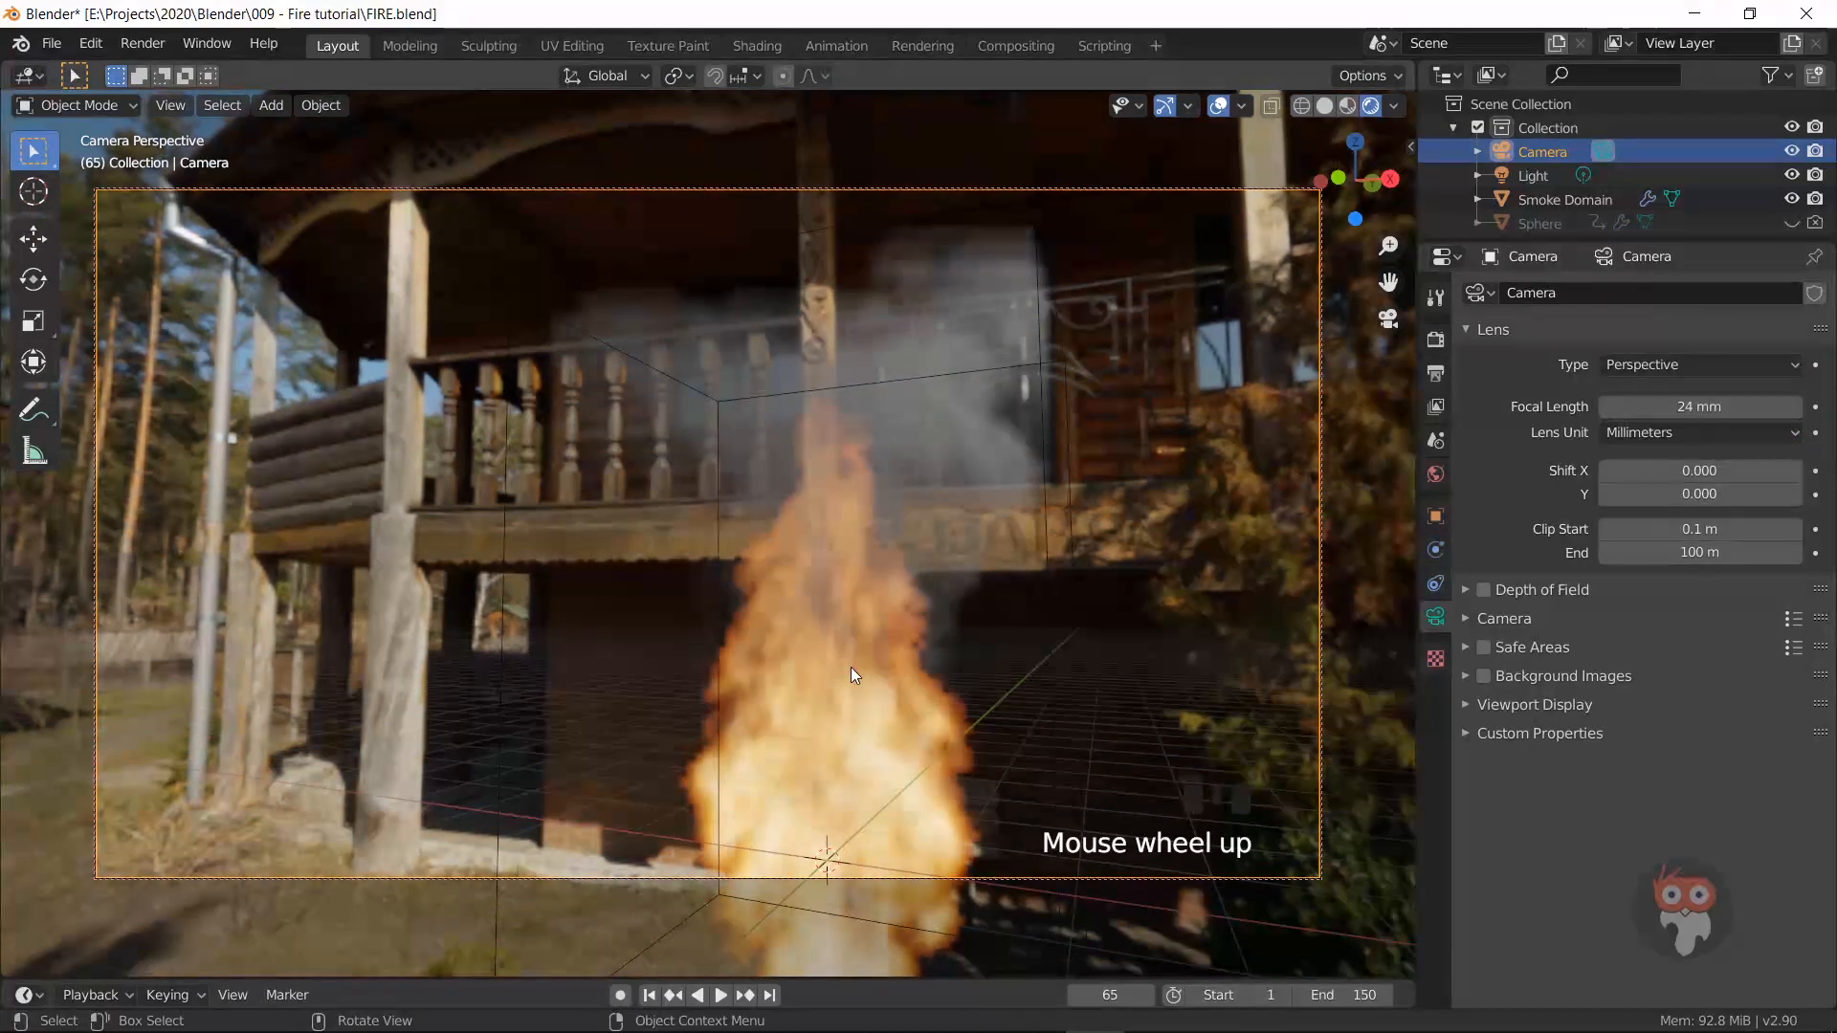
middle_click_drag(823, 723, 811, 663, "shift")
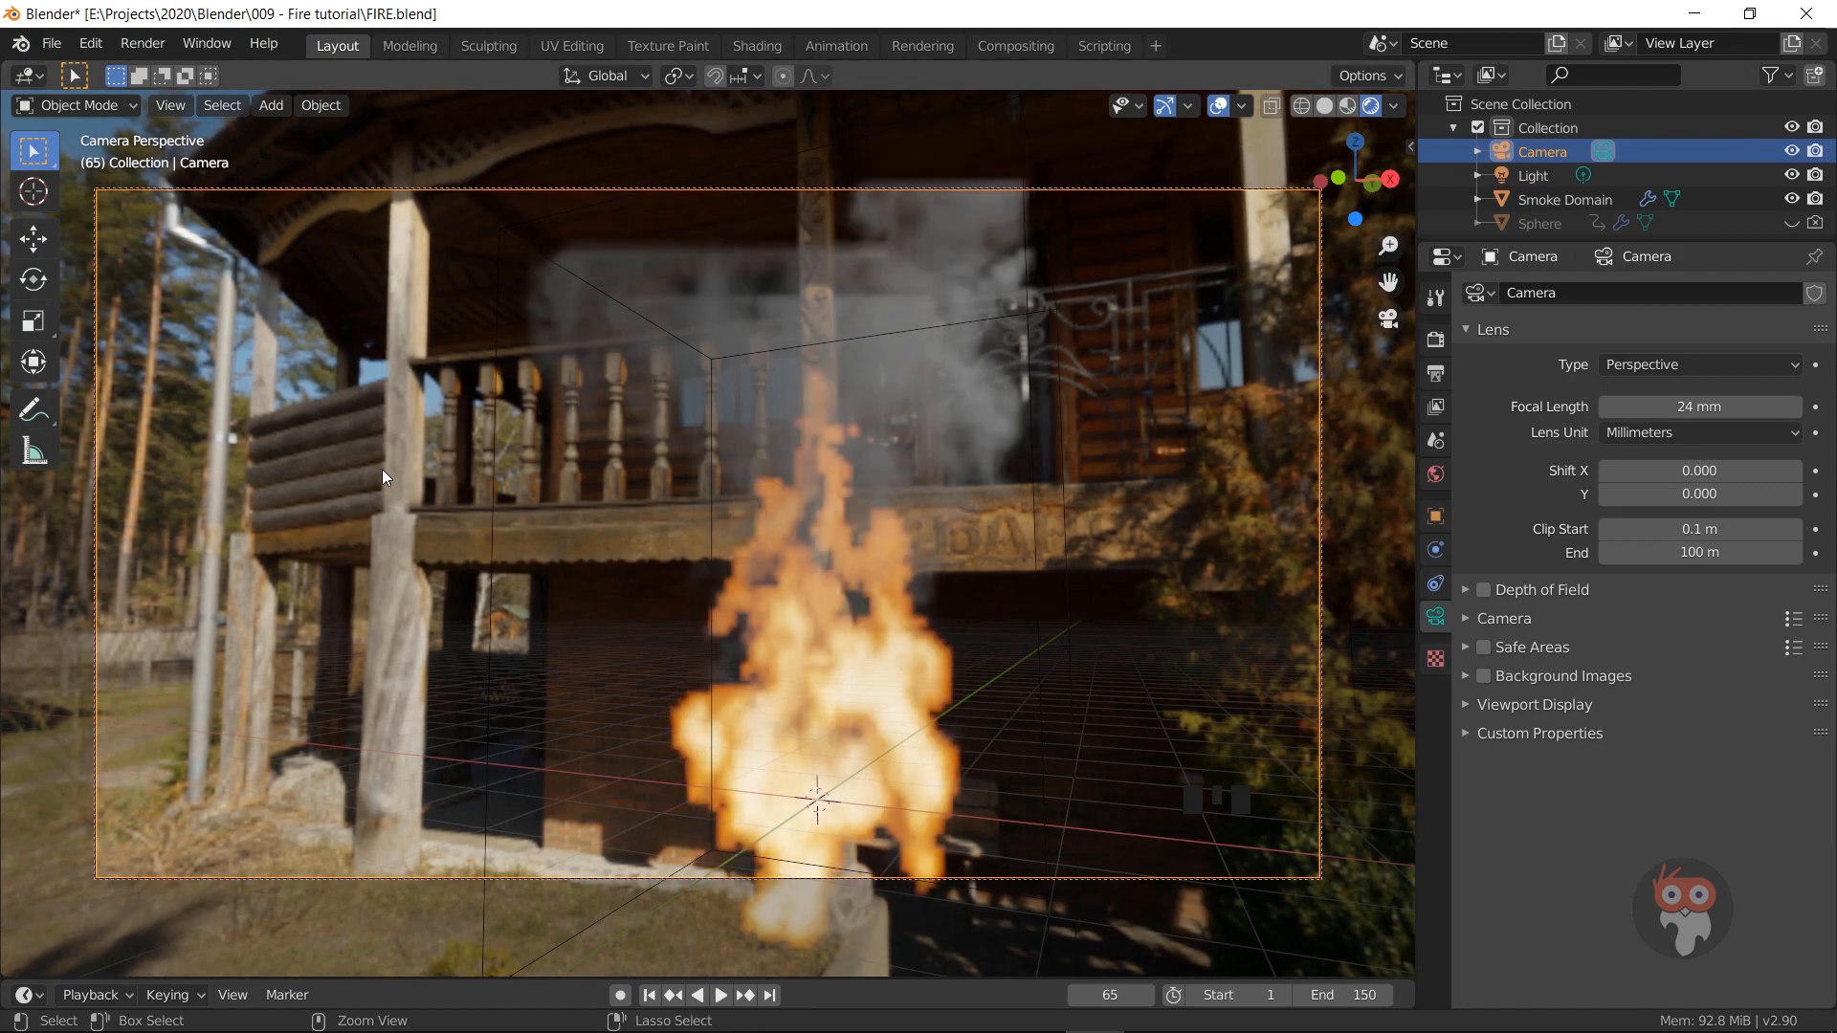
key("ctrl+s")
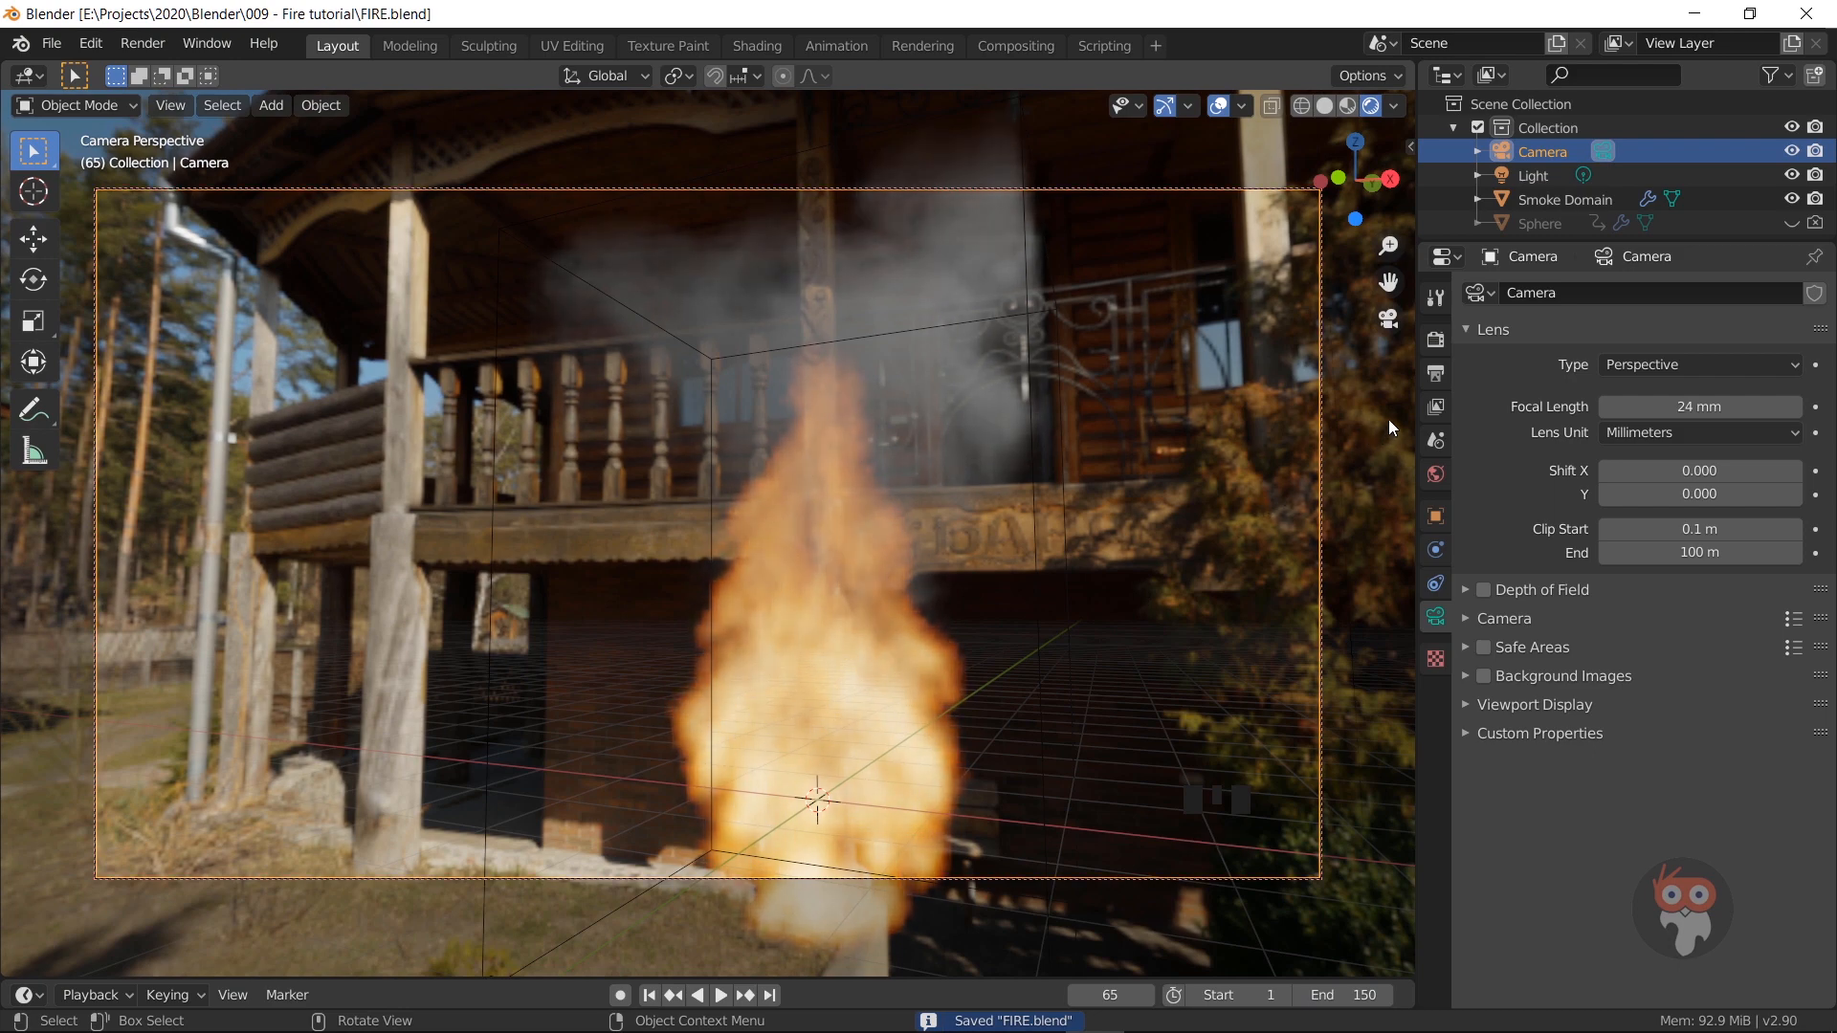
Step: Set the render output path to the 07- Render folder inside 009 - Fire tutorial, with PNG as the file format
left_click(1435, 340)
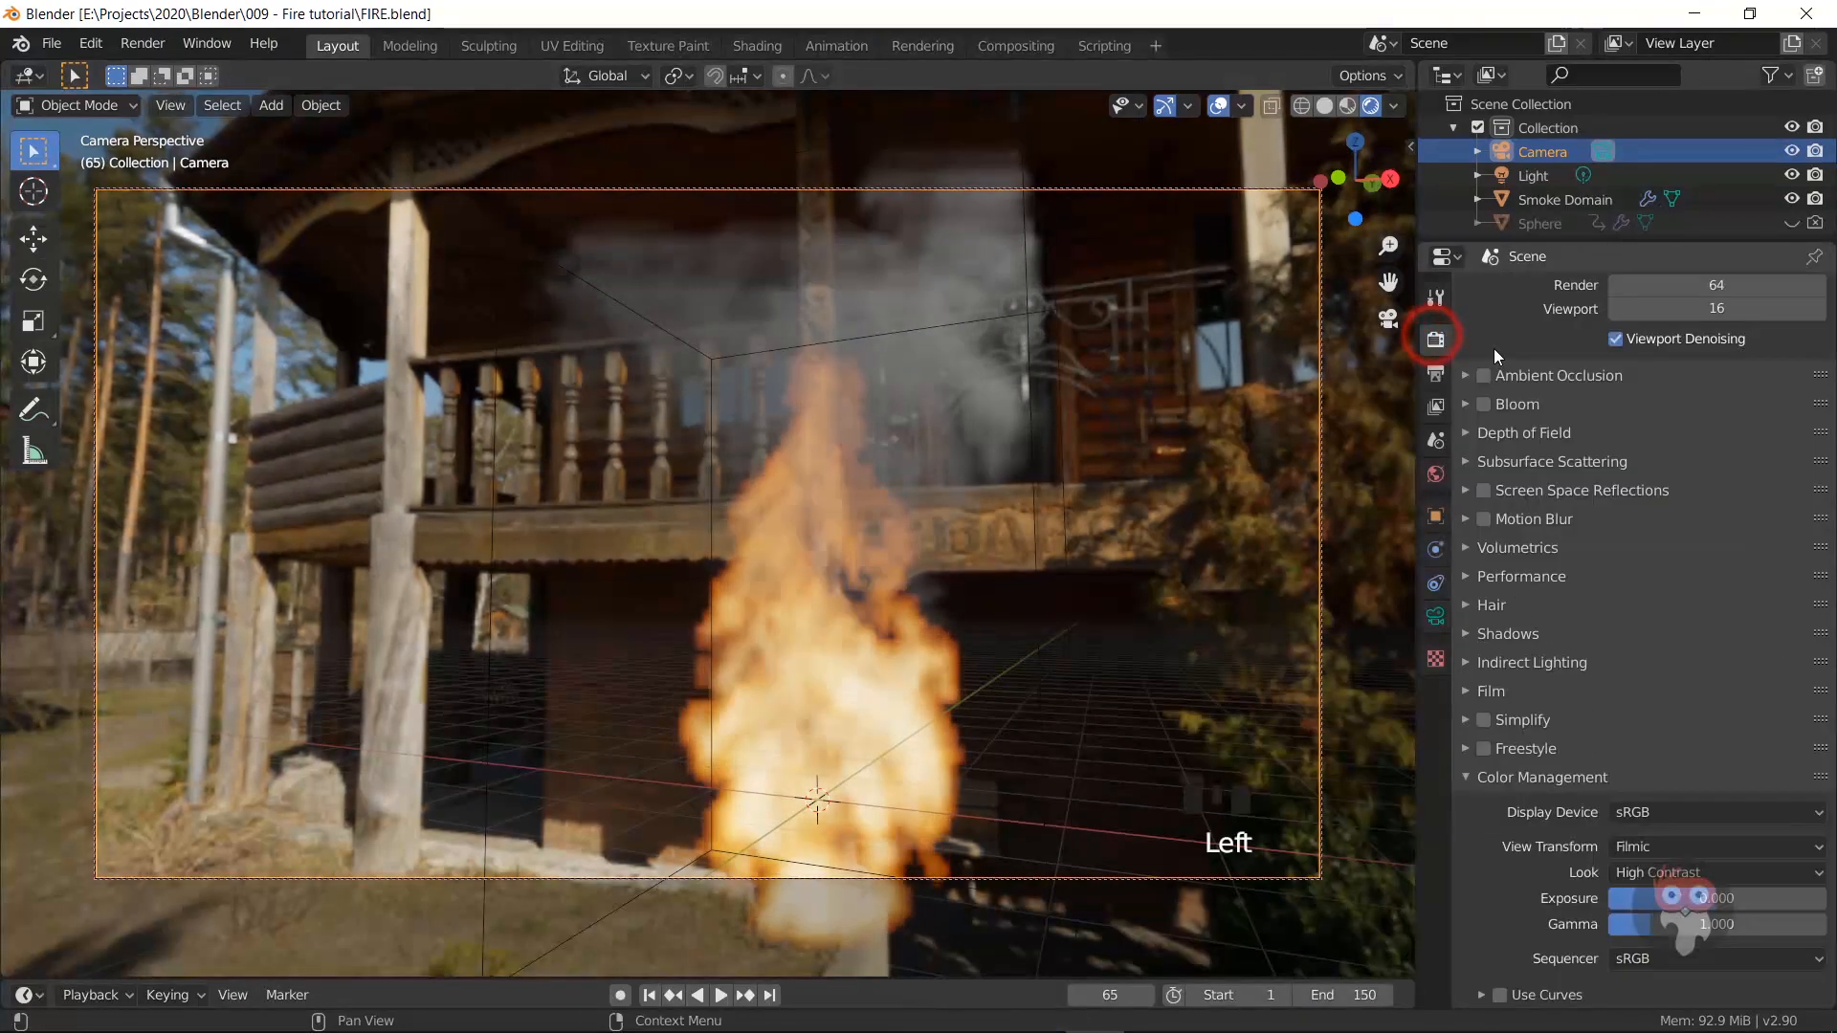
left_click(1439, 374)
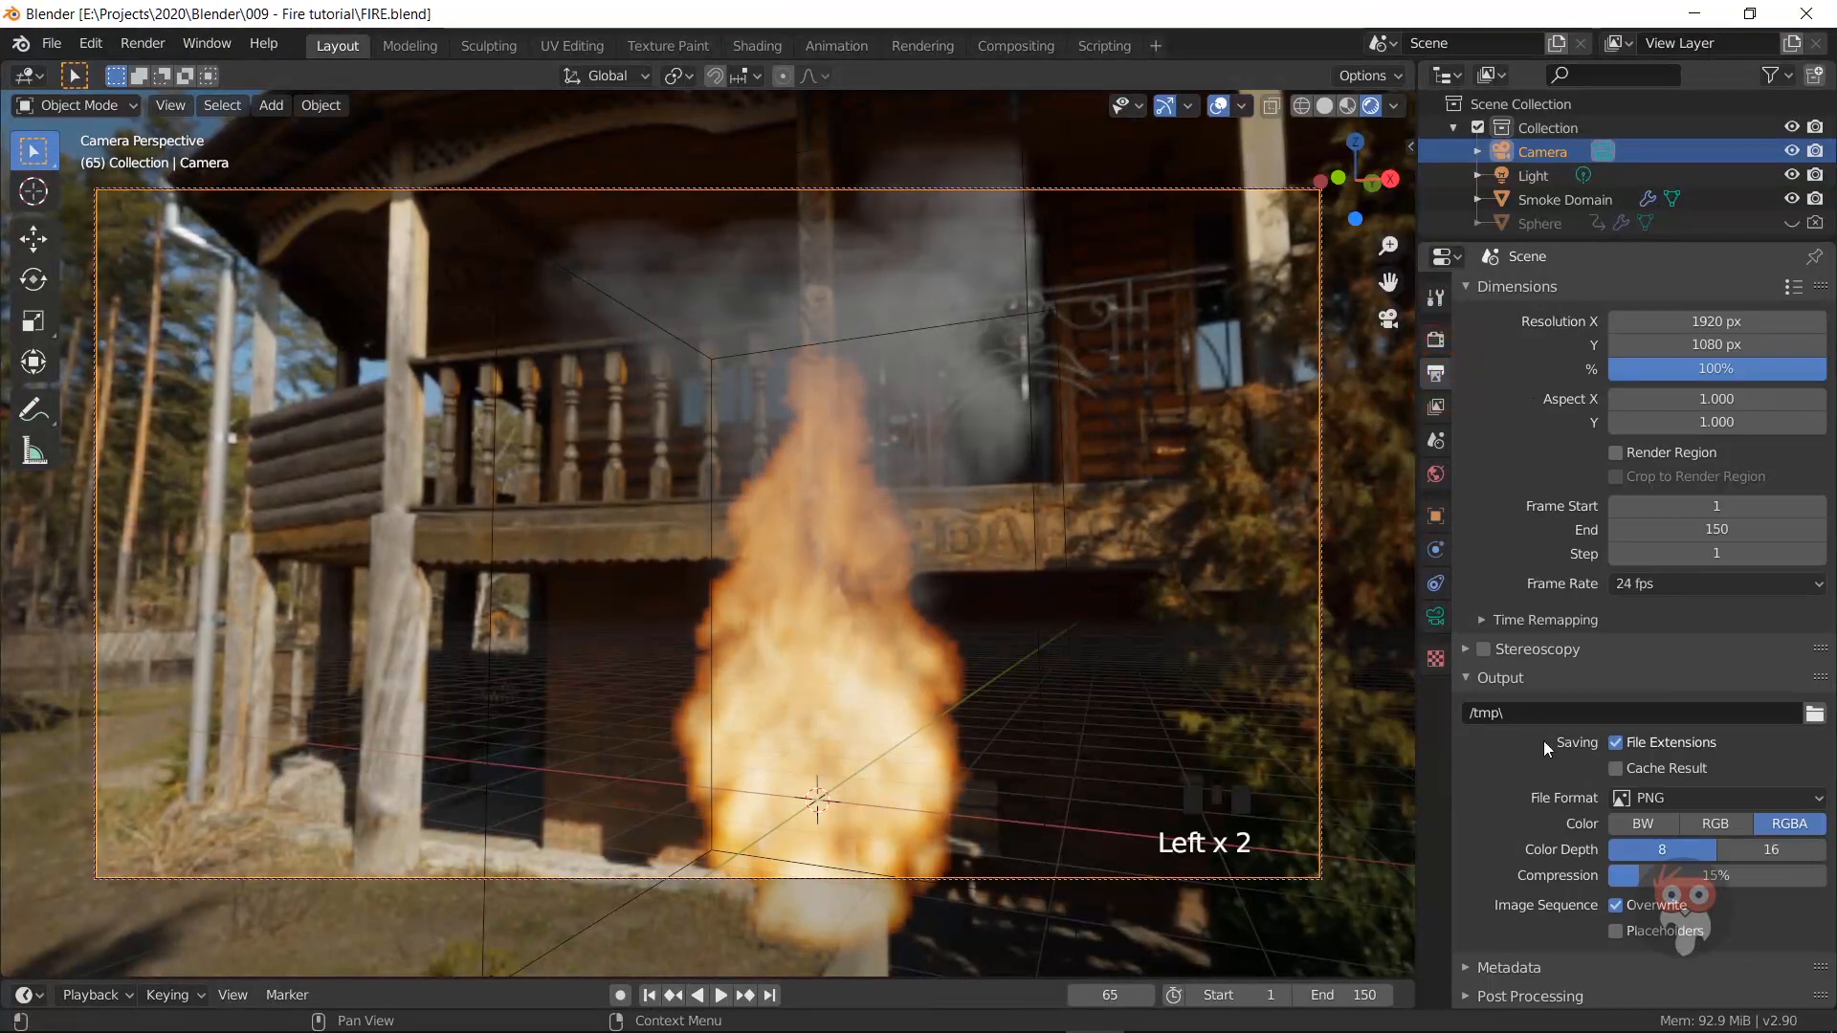
scroll(1540, 742, "down", 4)
left_click(1815, 713)
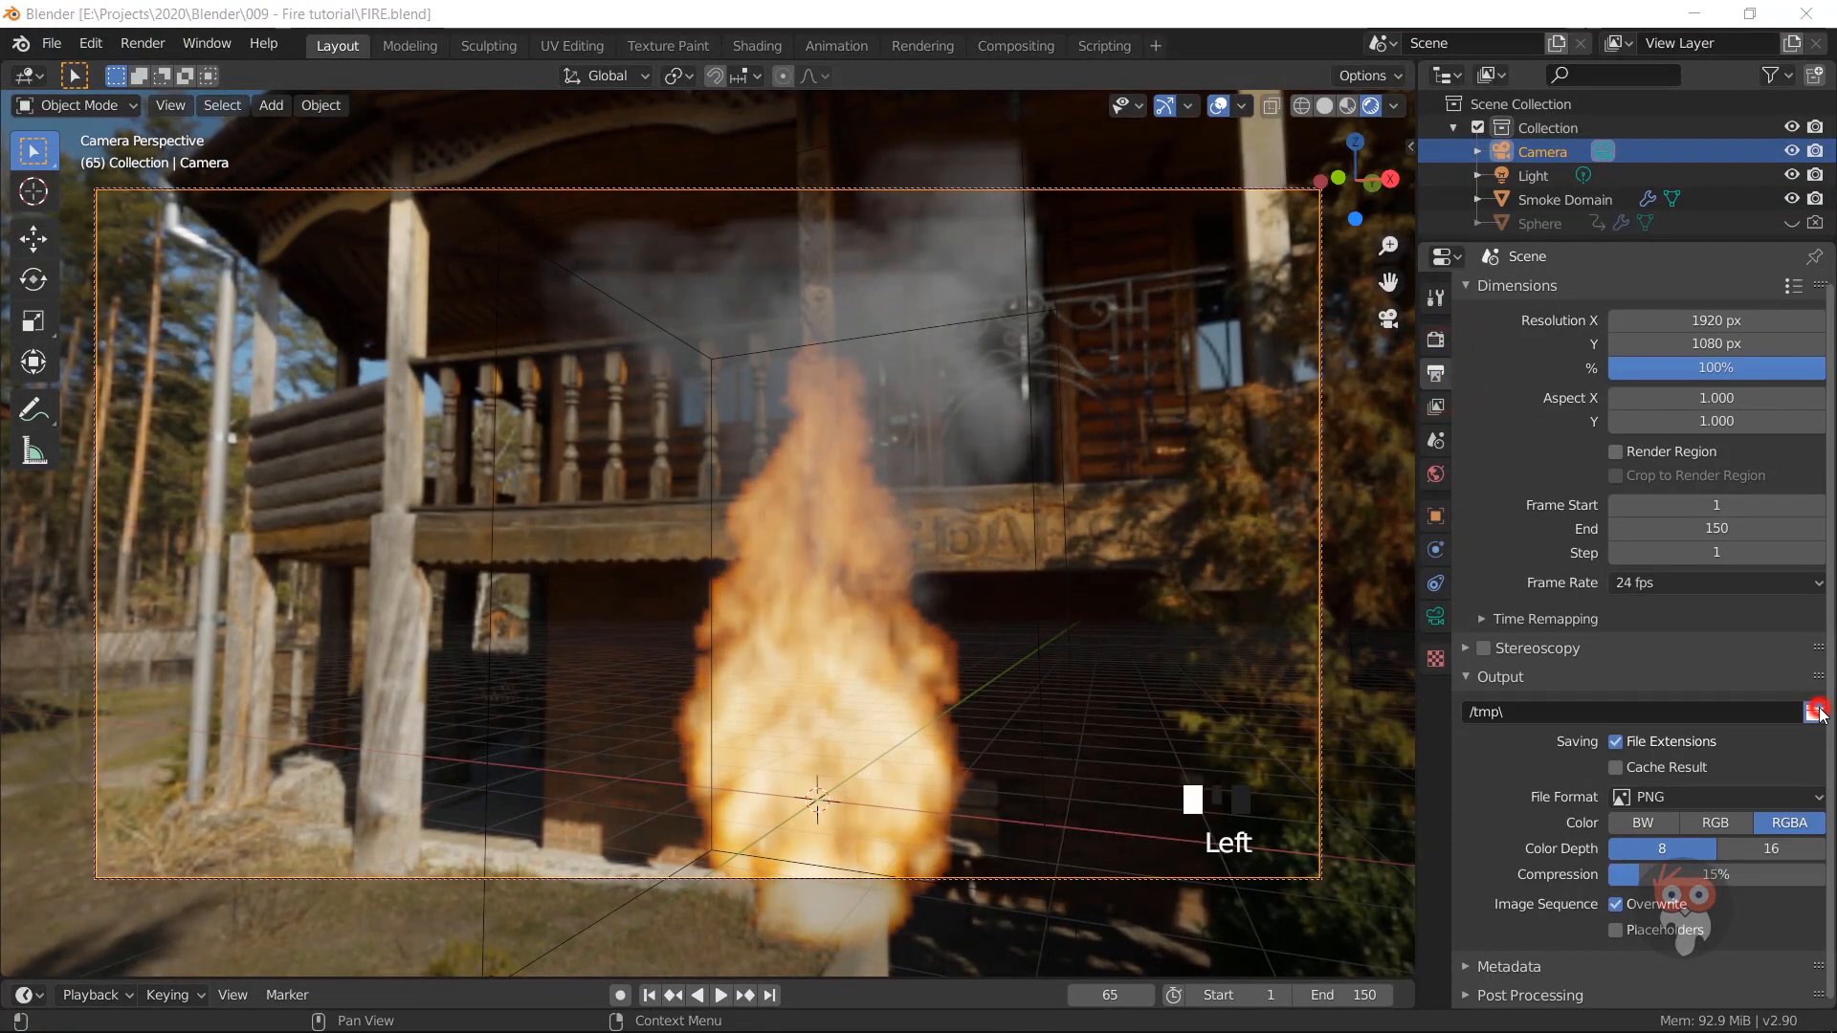
left_click(411, 789)
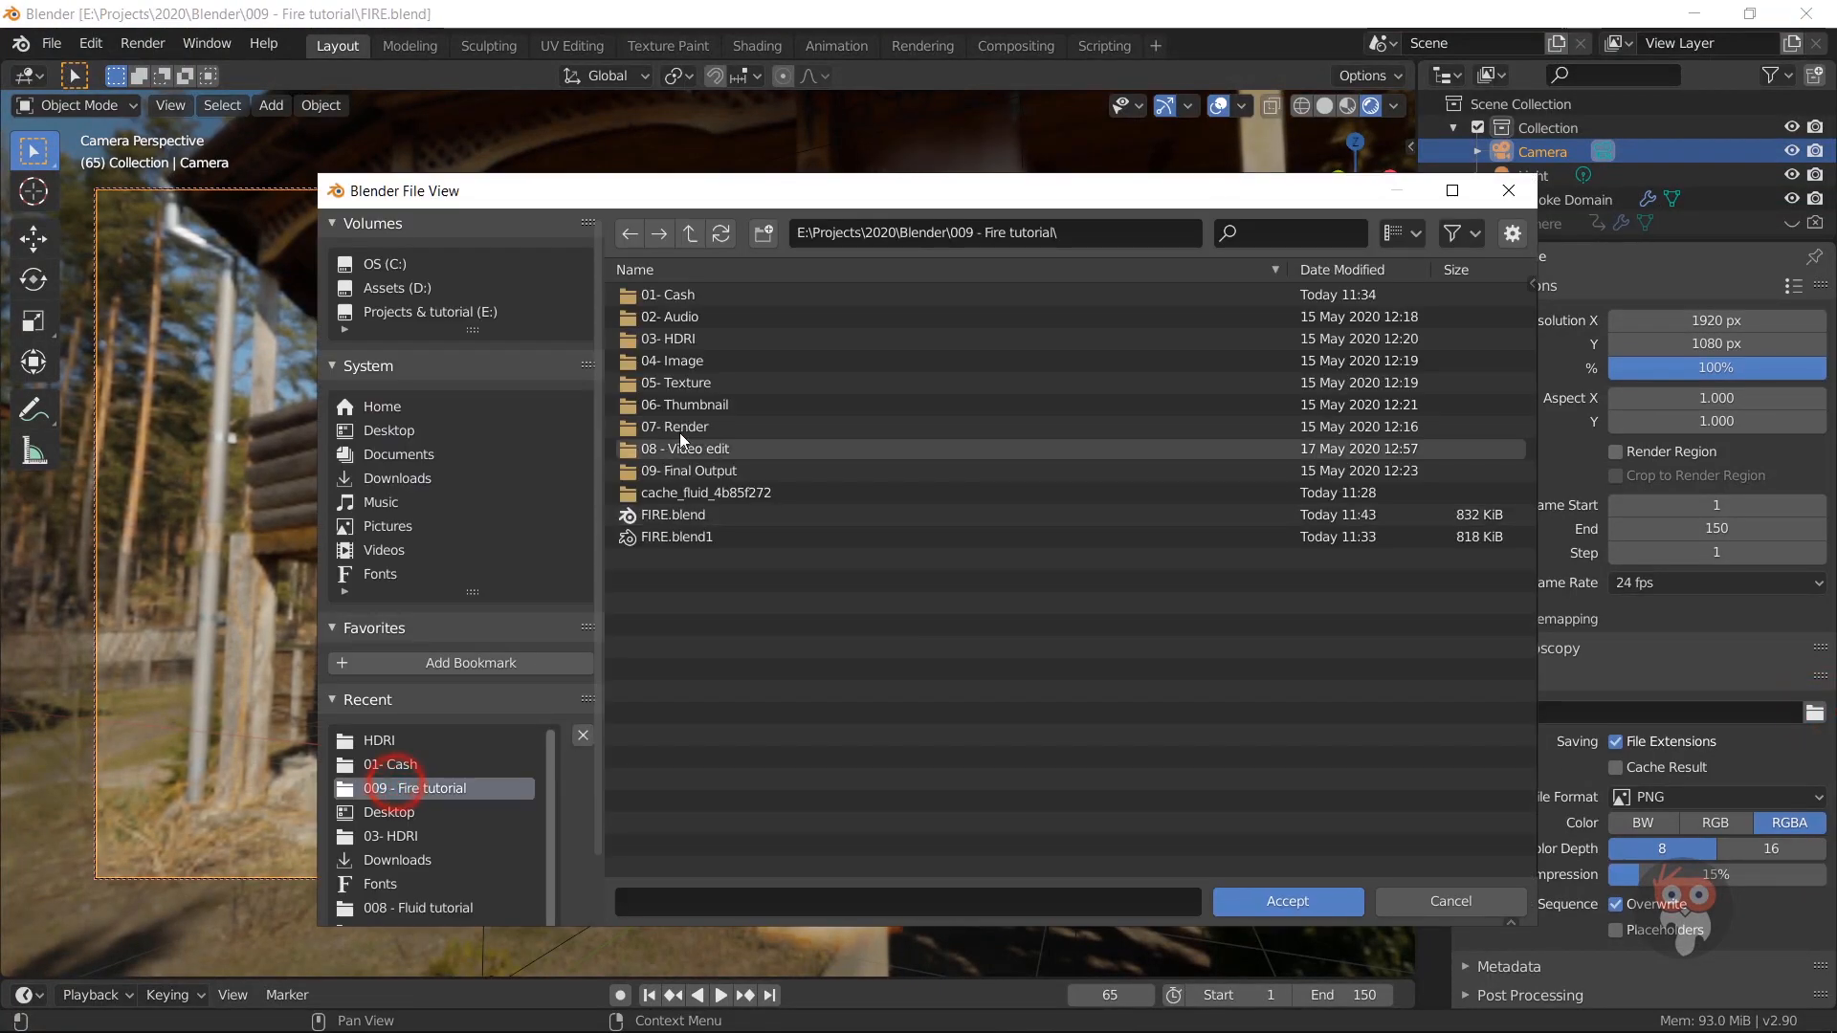
left_click(700, 419)
left_click(1255, 901)
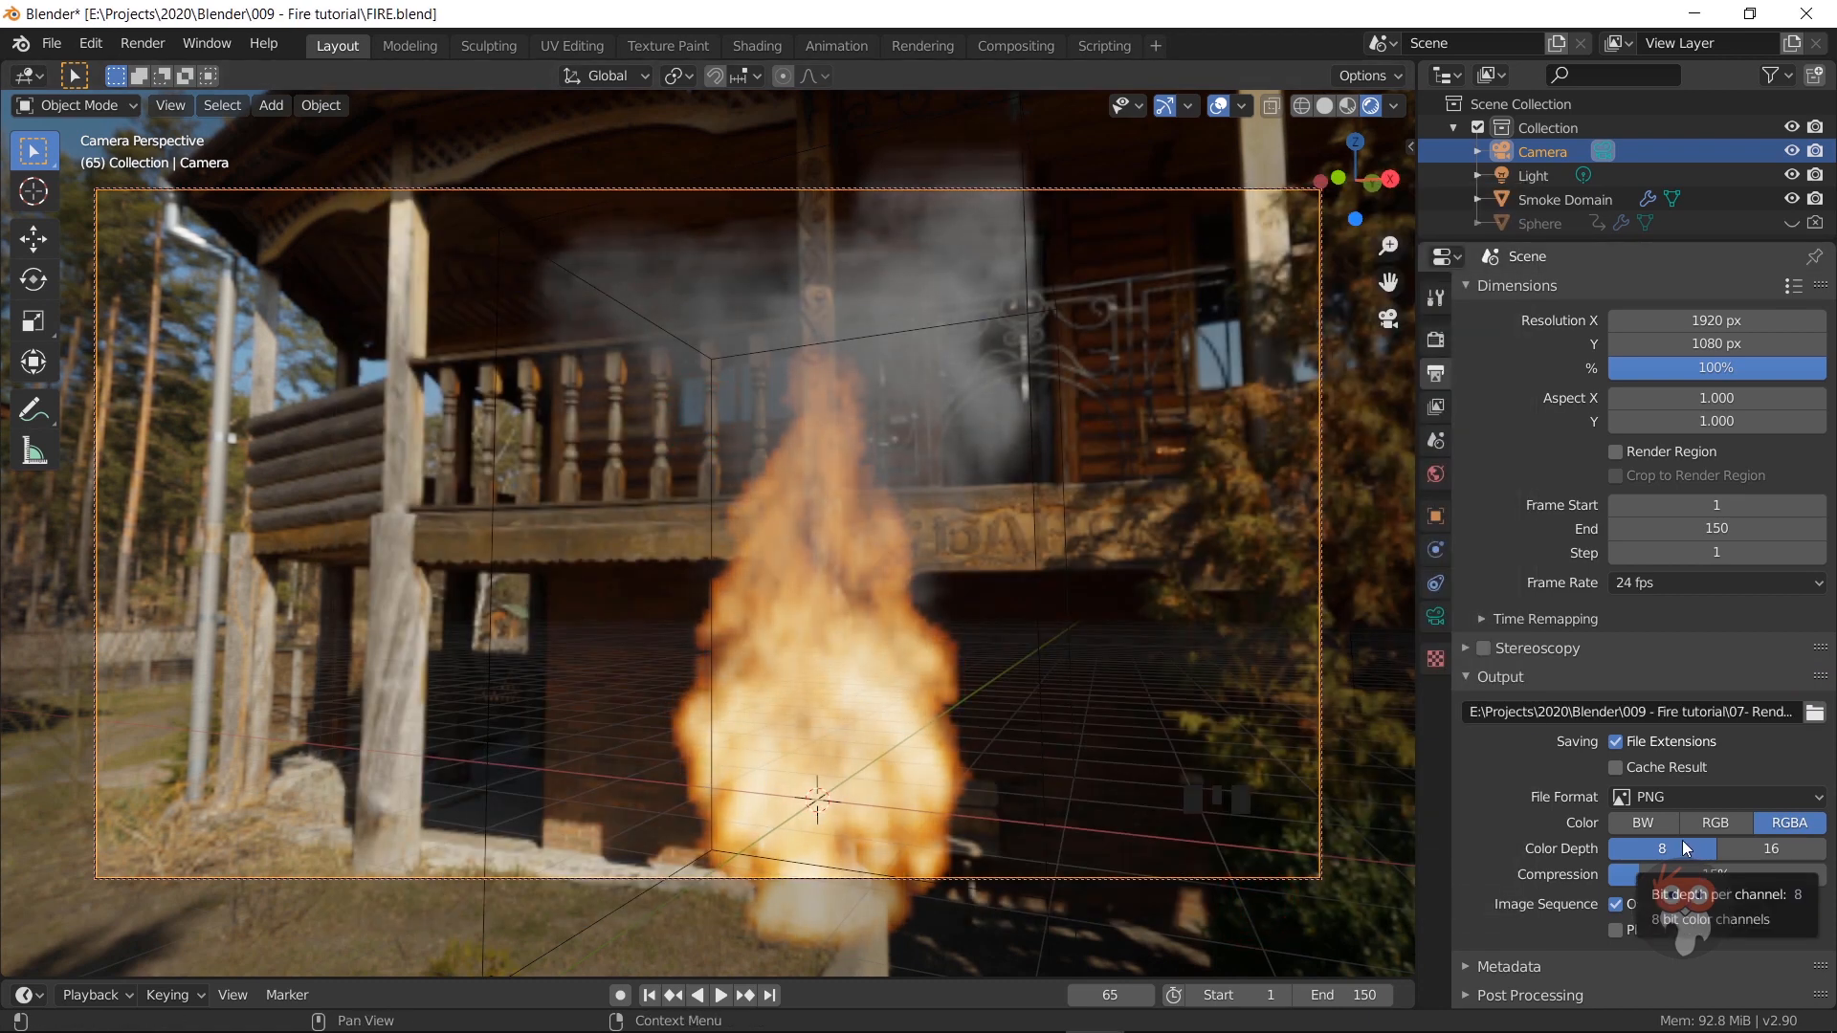
scroll(1565, 815, "down", 5)
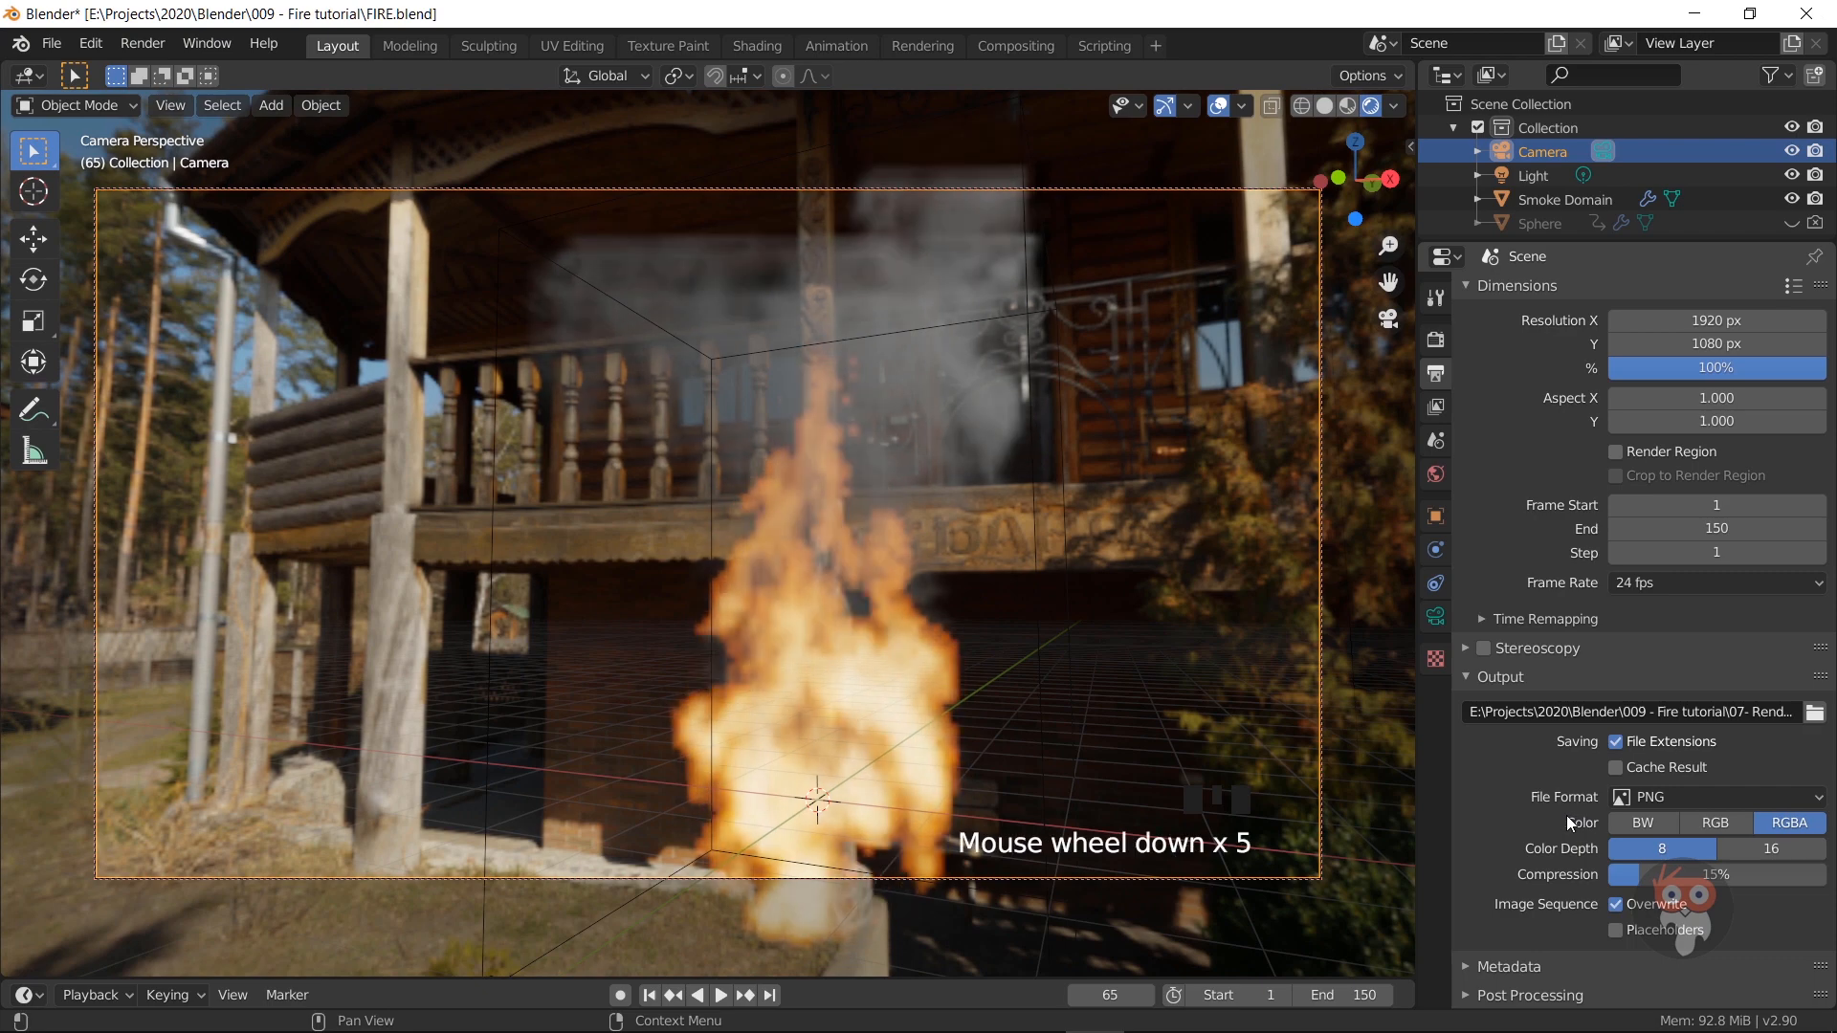
left_click(1768, 796)
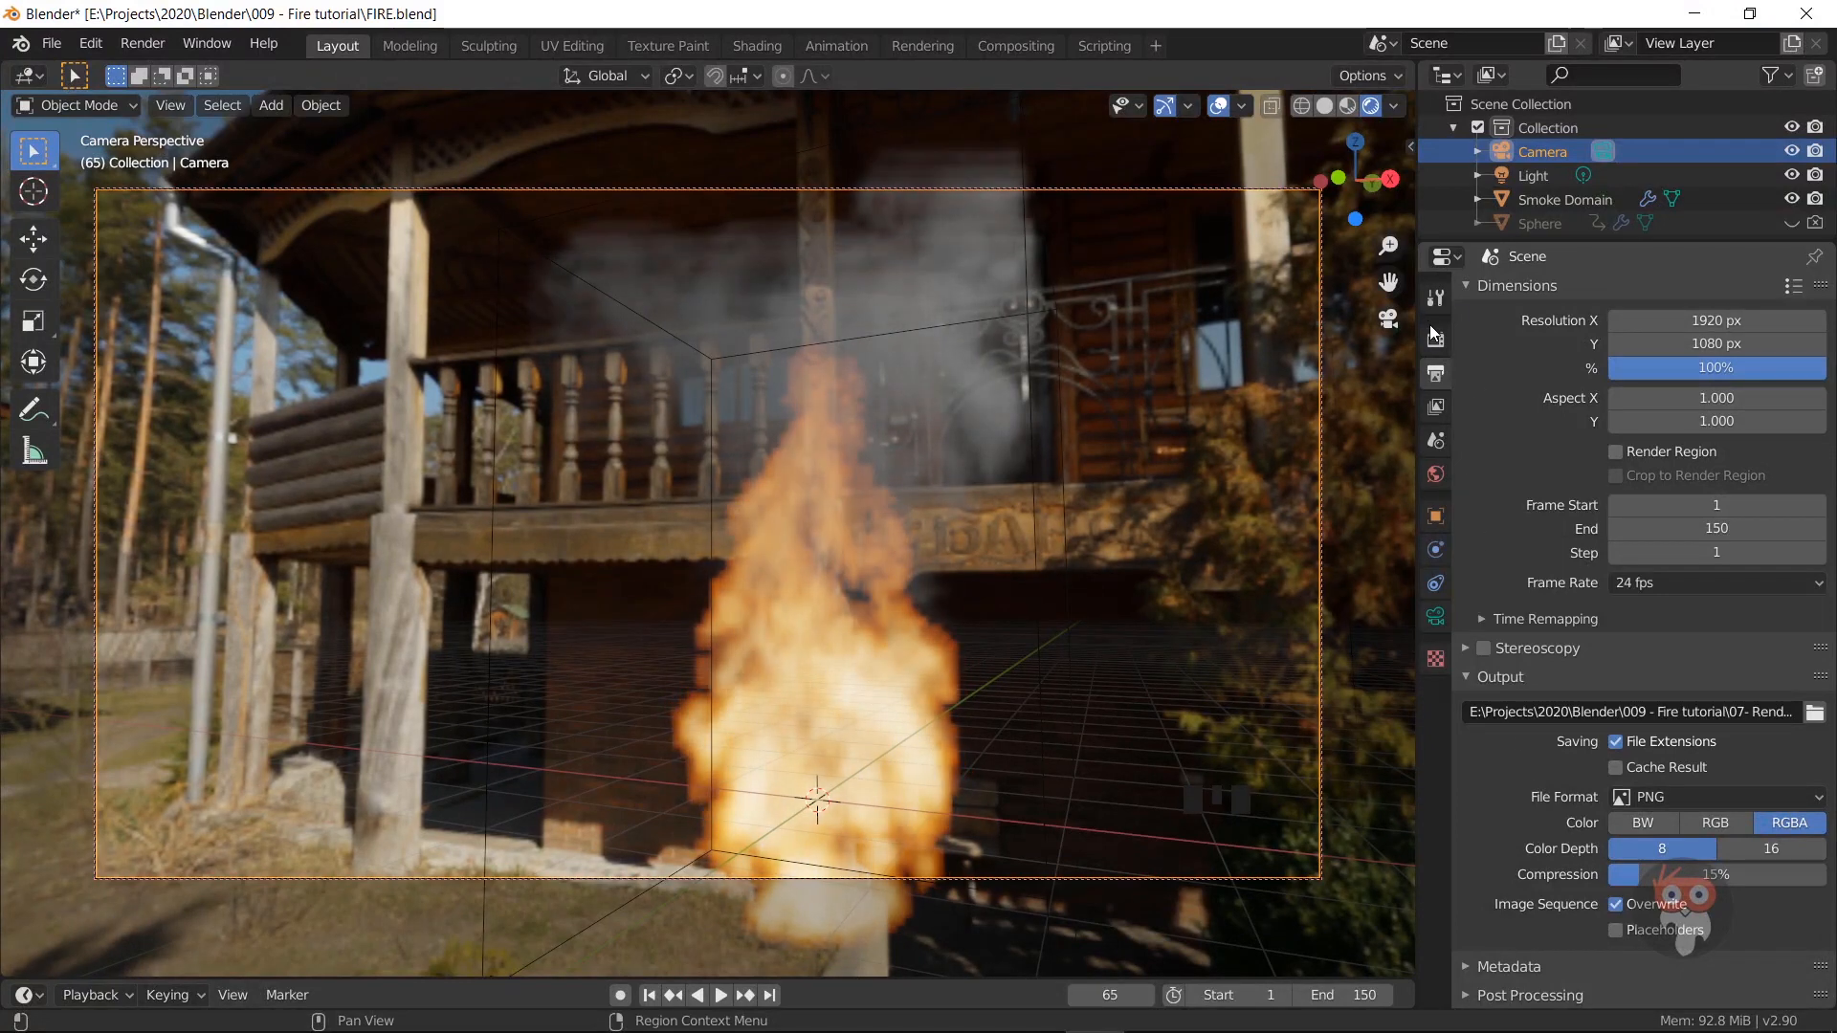
Step: Choose Eevee as the render engine and disable the Light object in both the viewport and renders
left_click(1542, 182)
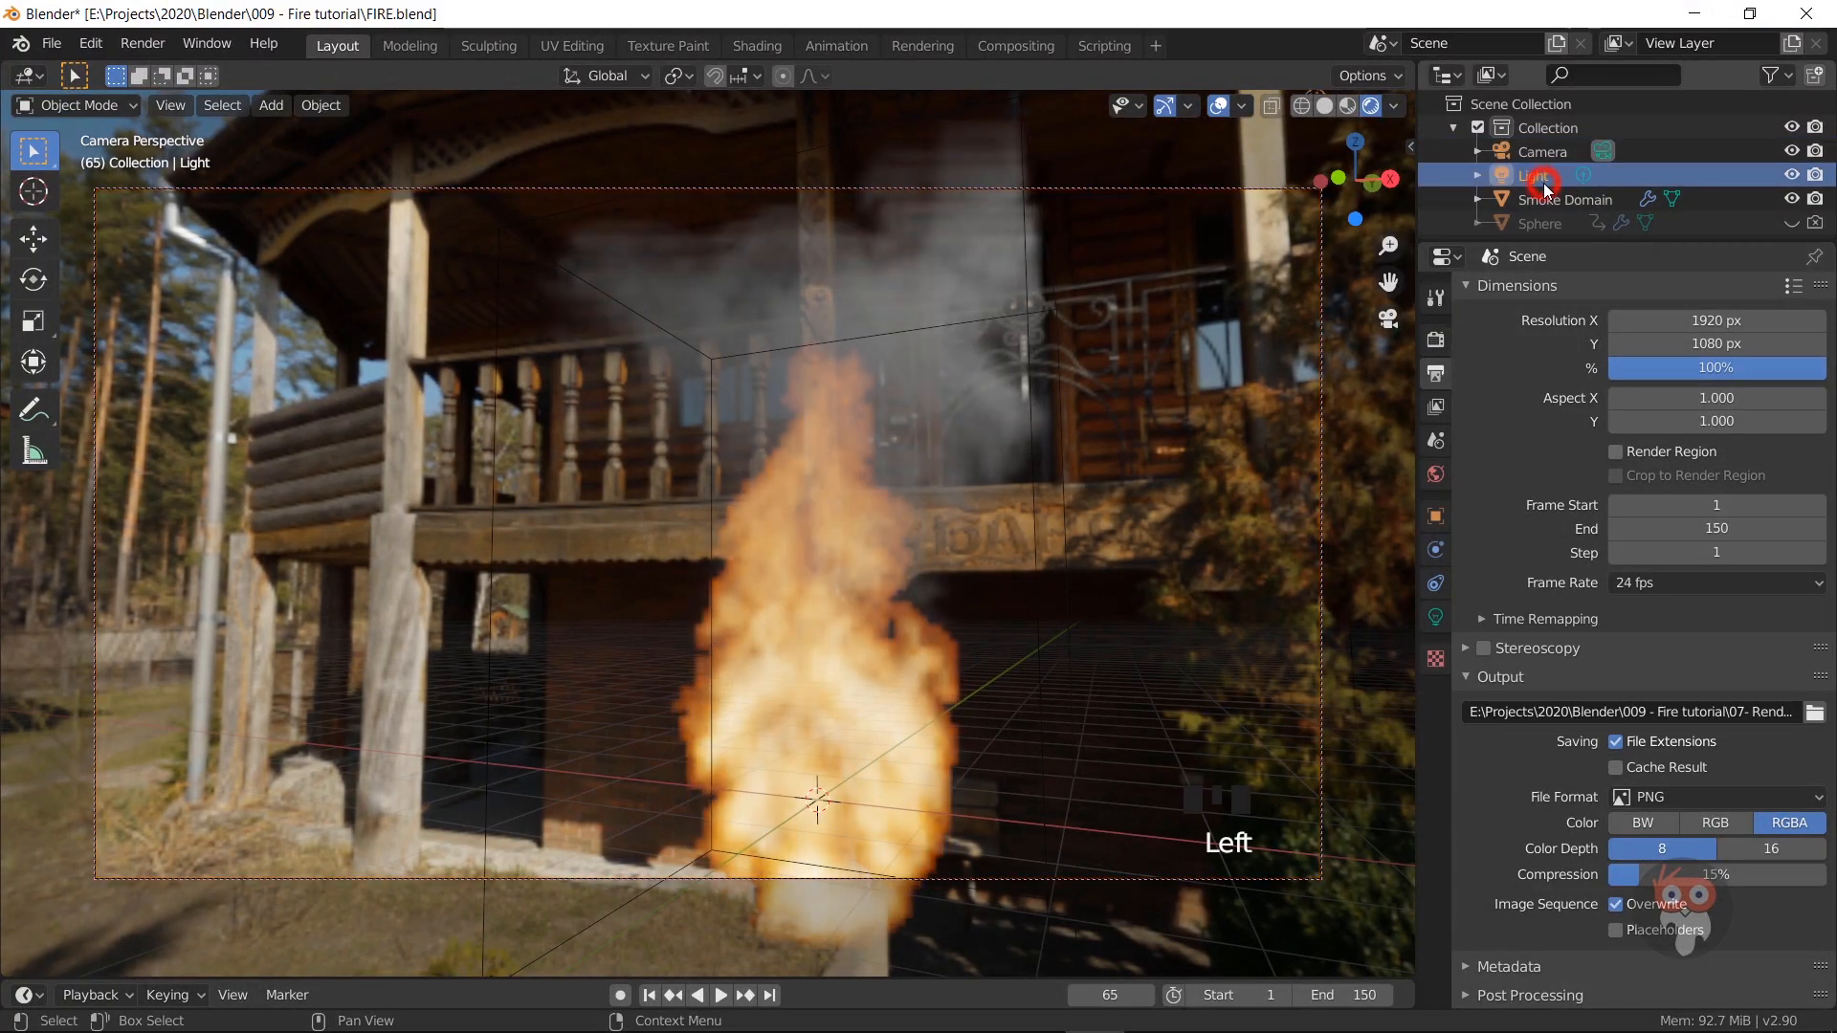
scroll(1449, 342, "up", 1)
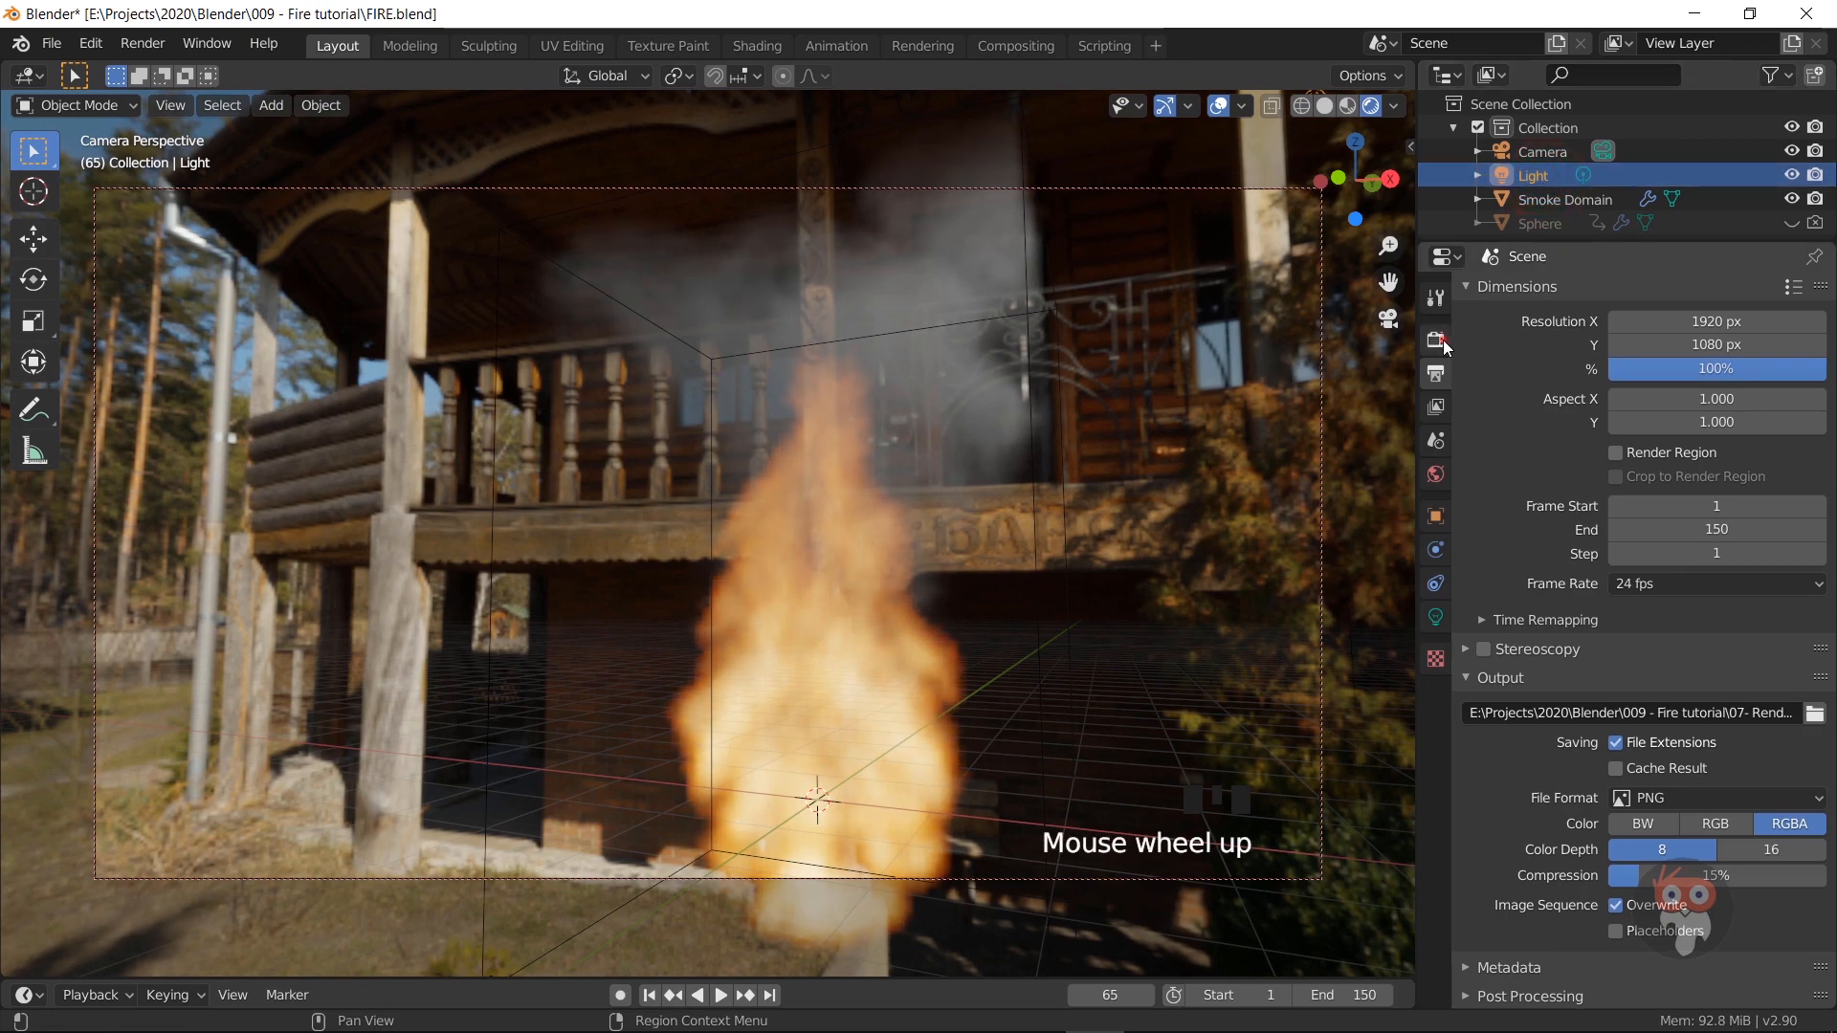
left_click(1445, 344)
scroll(1581, 352, "up", 8)
left_click(1658, 282)
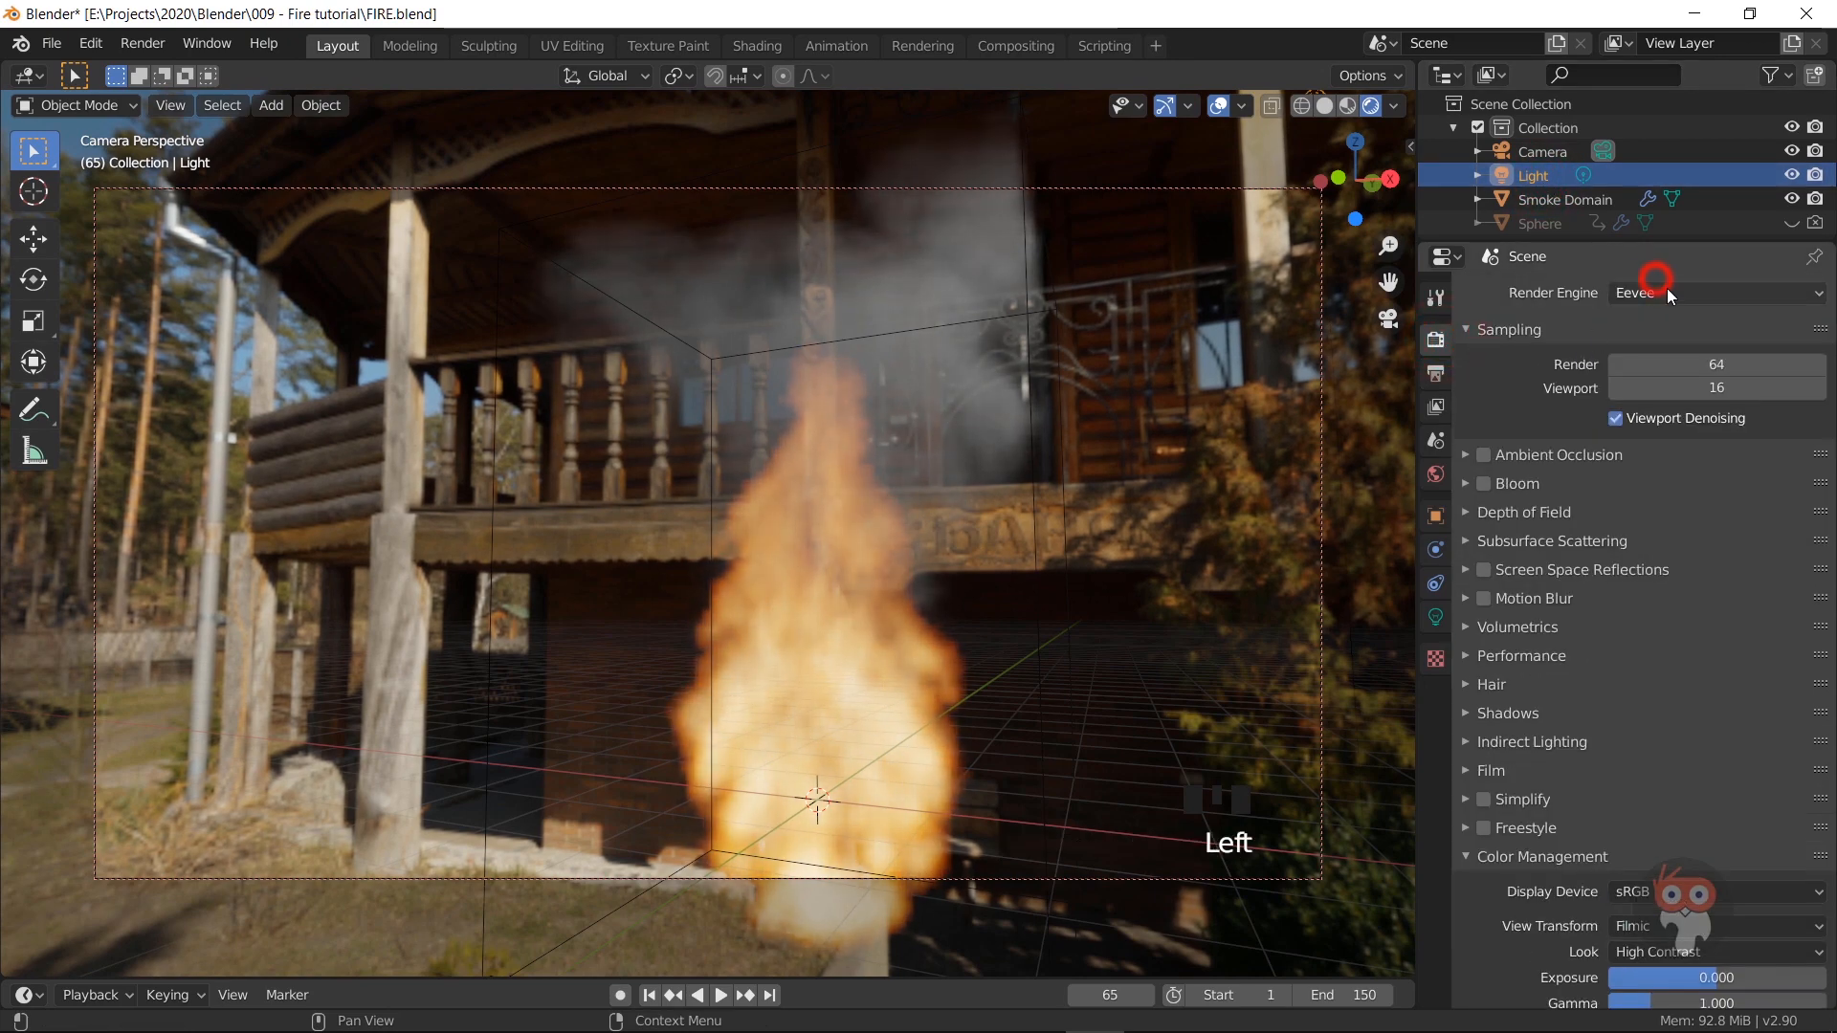
left_click(1644, 329)
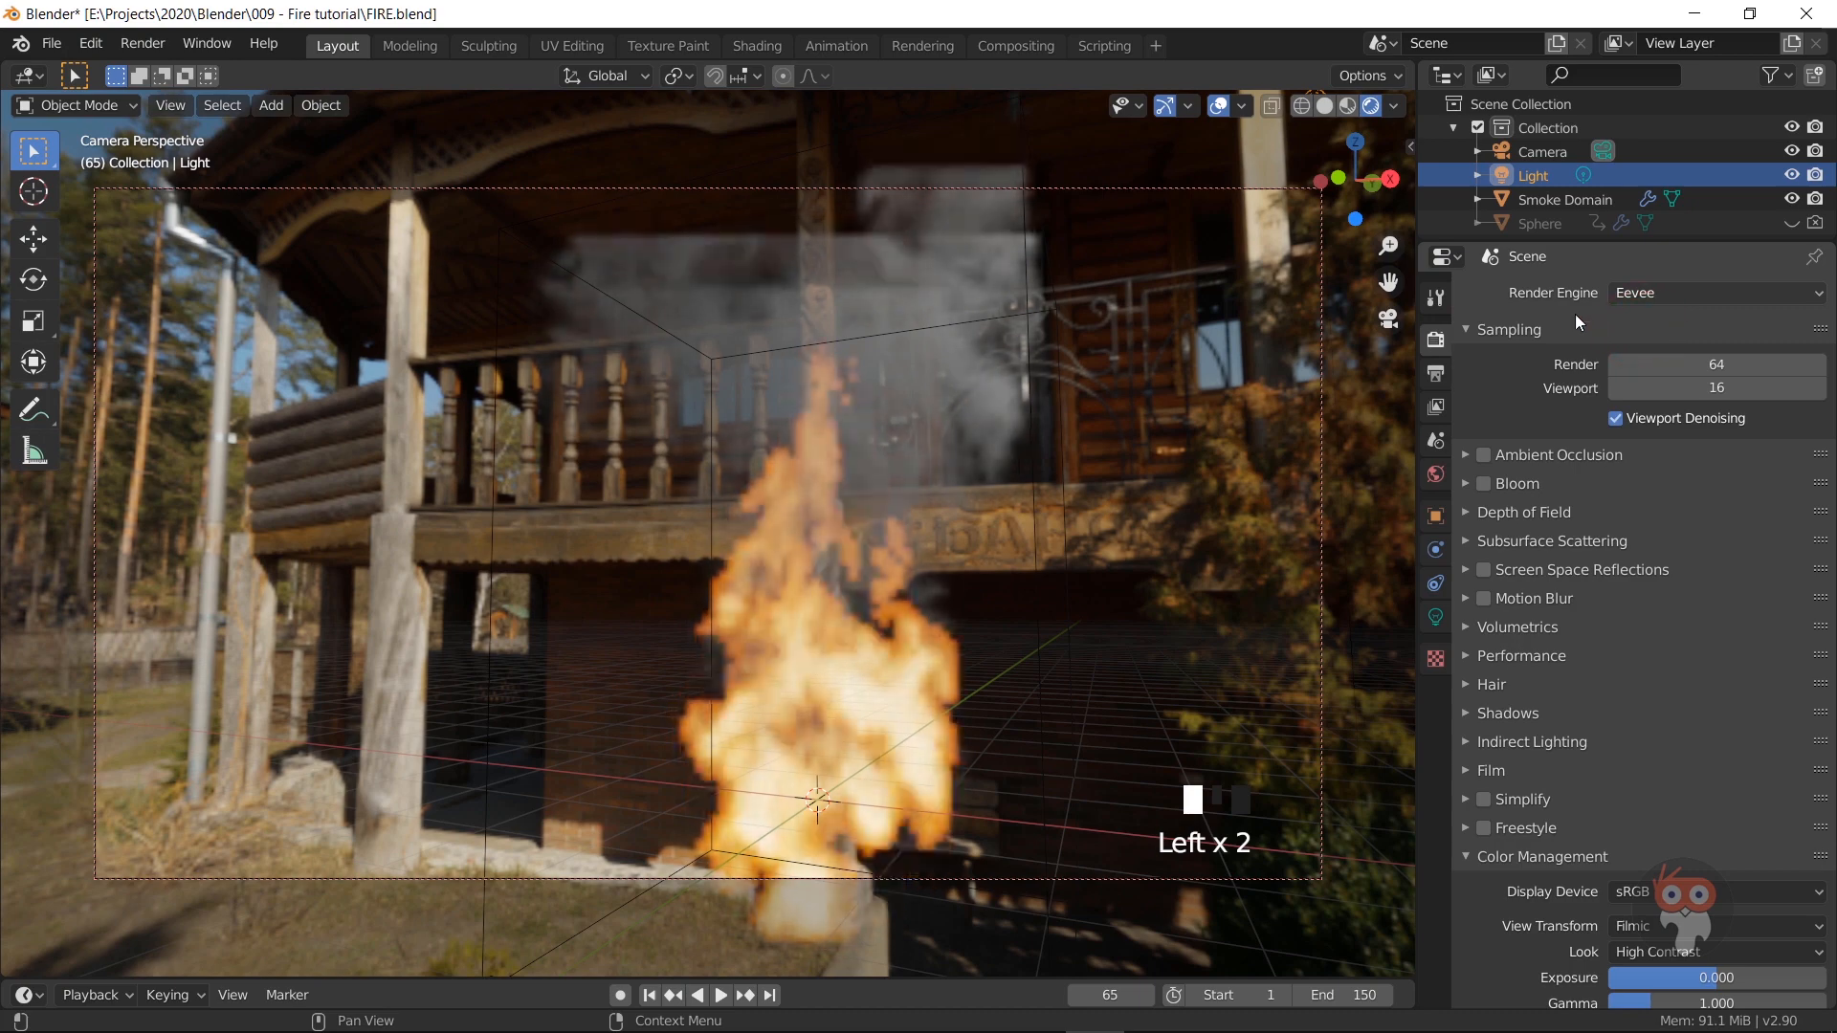
left_click(1792, 176)
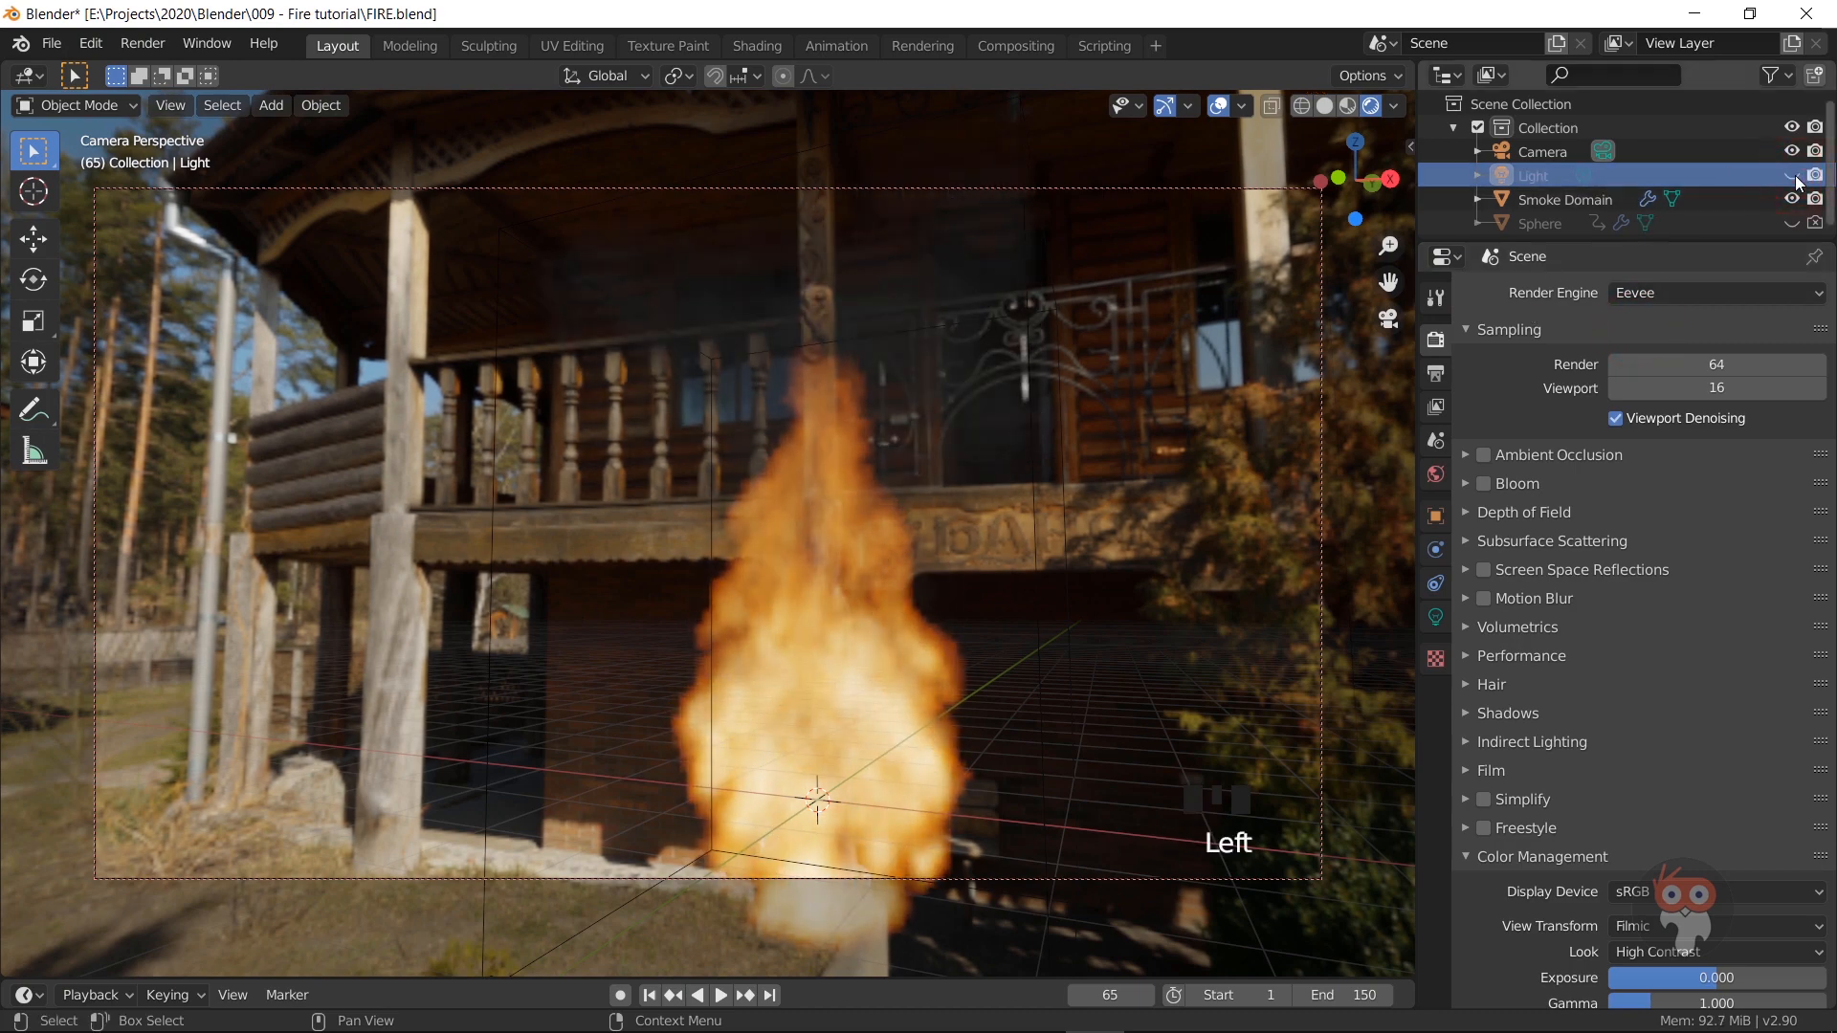
left_click(1816, 175)
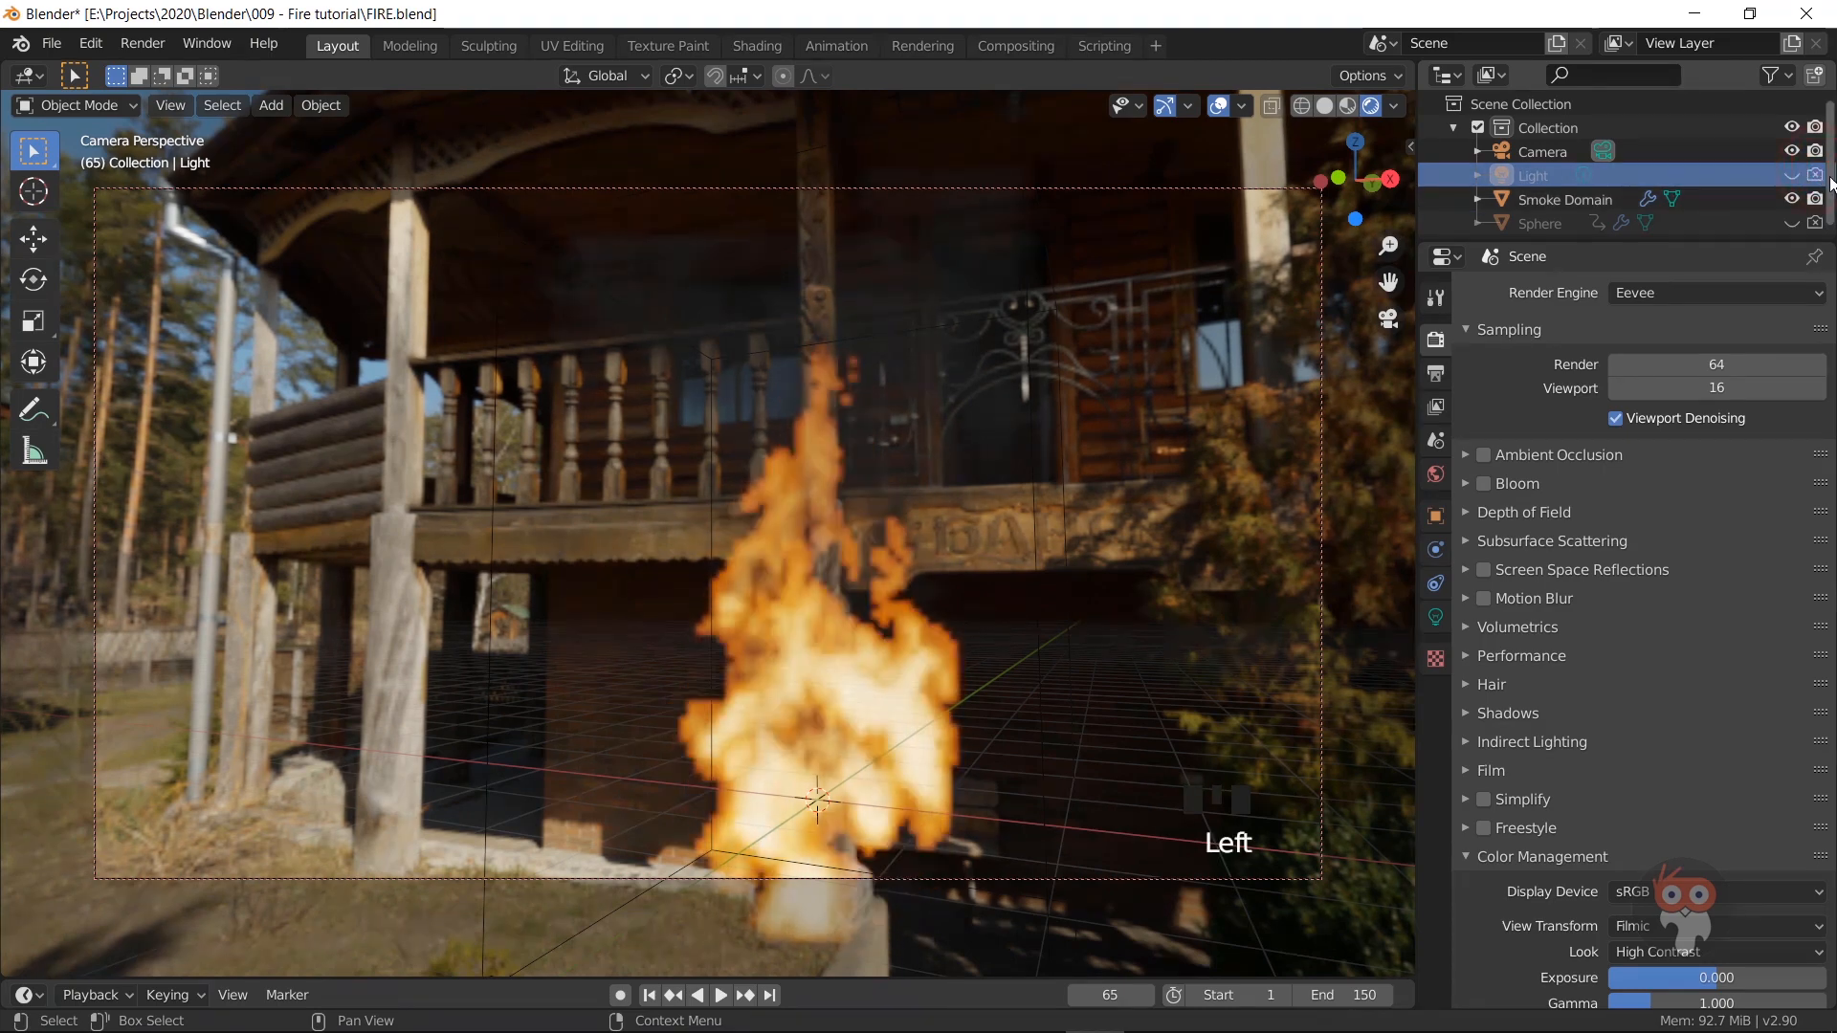
Step: Set the render samples to 16 and enable Bloom for the scene
left_click(1530, 828)
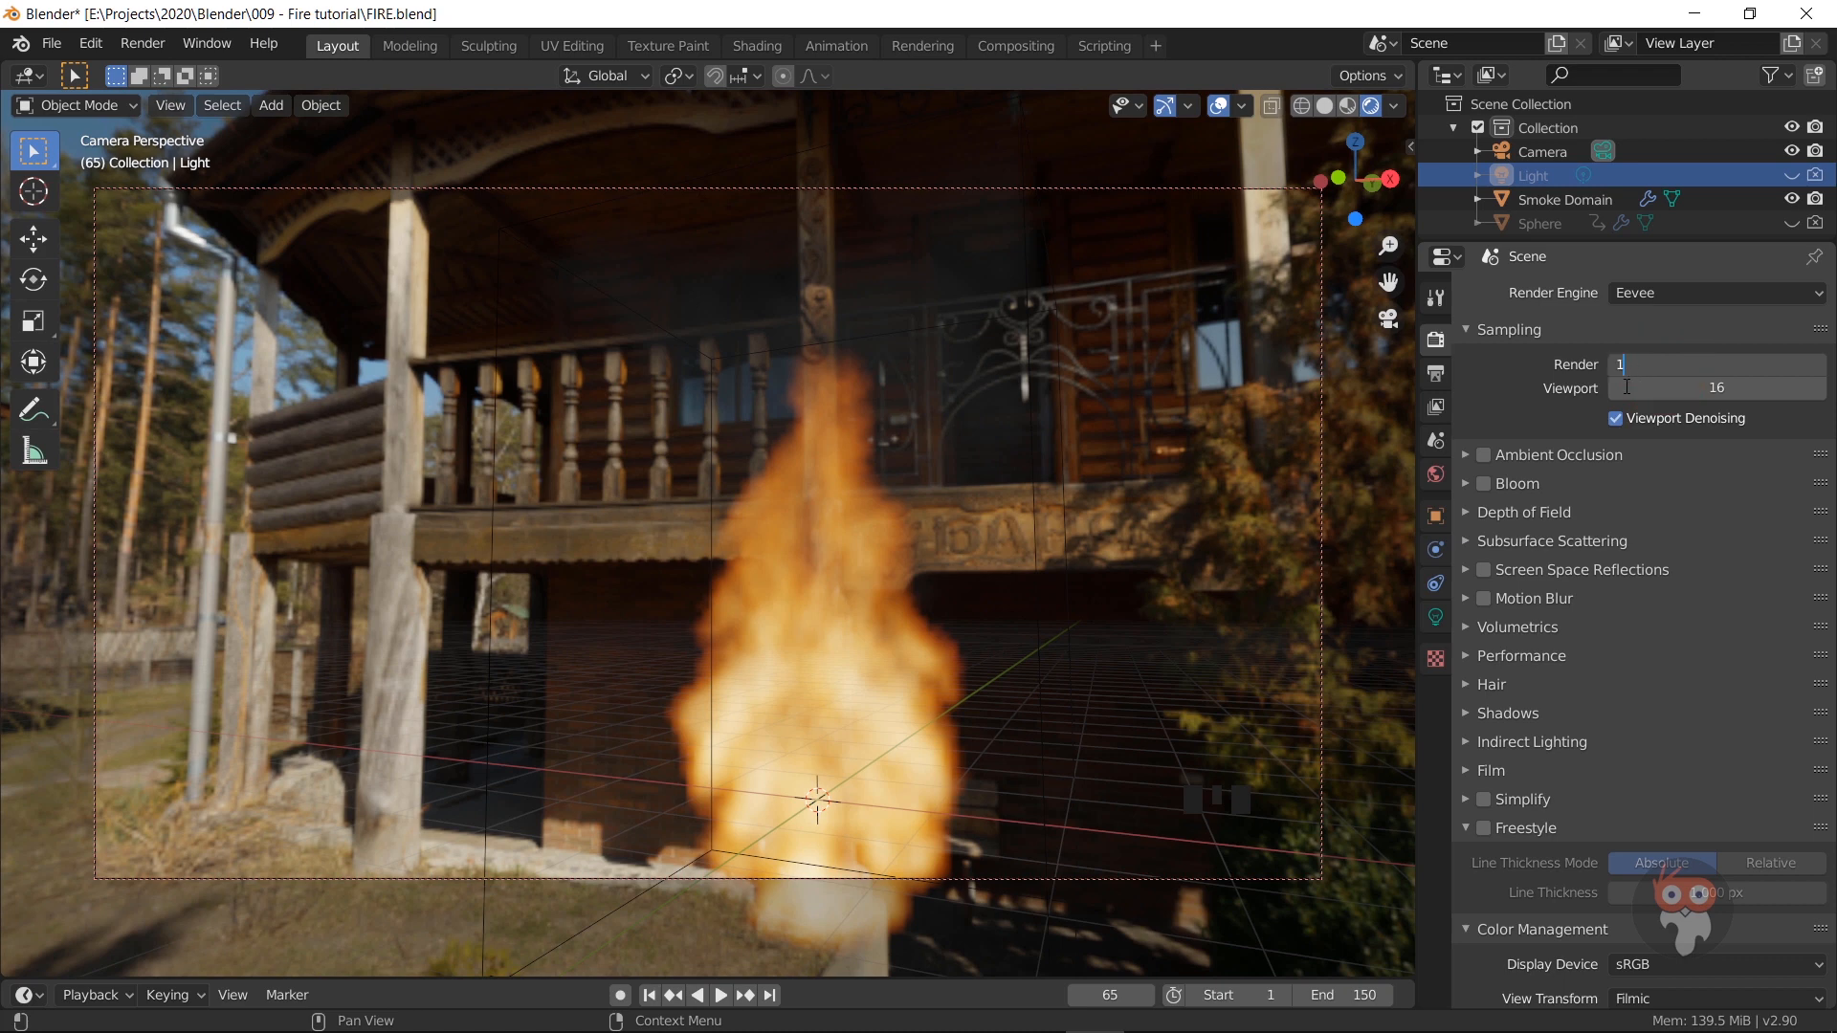
key("Return")
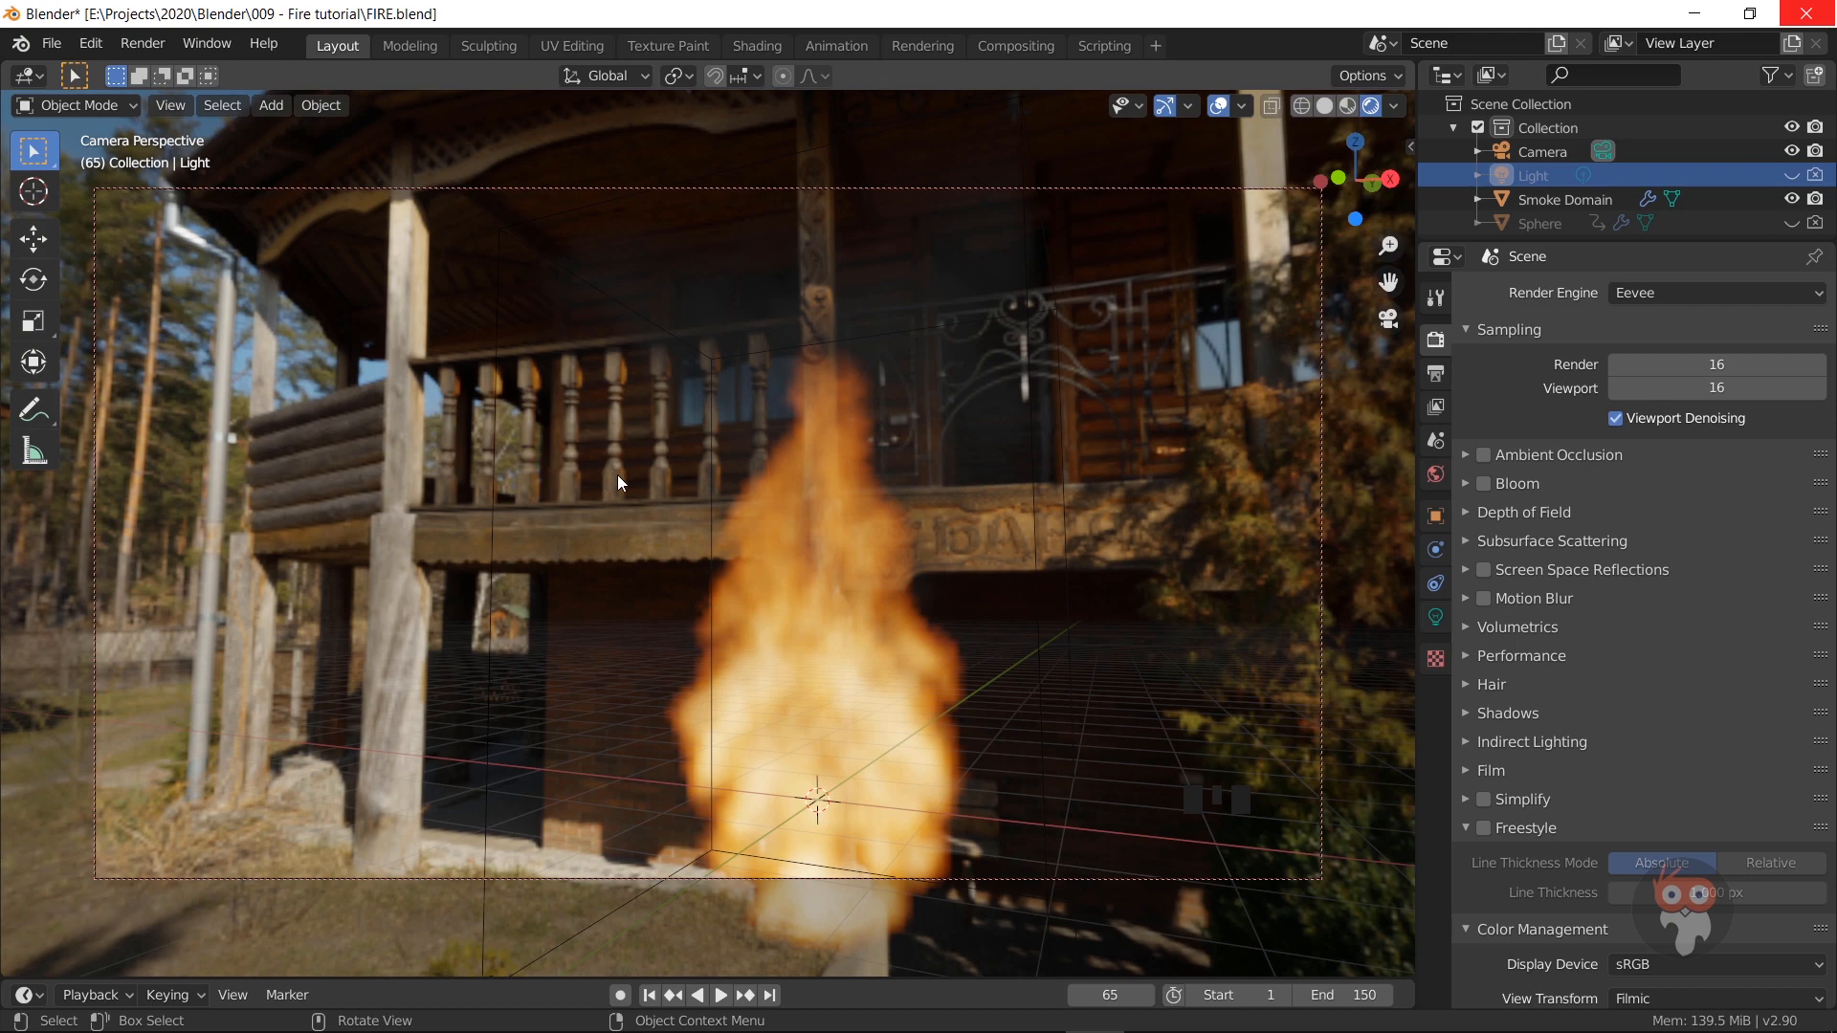
left_click(1483, 484)
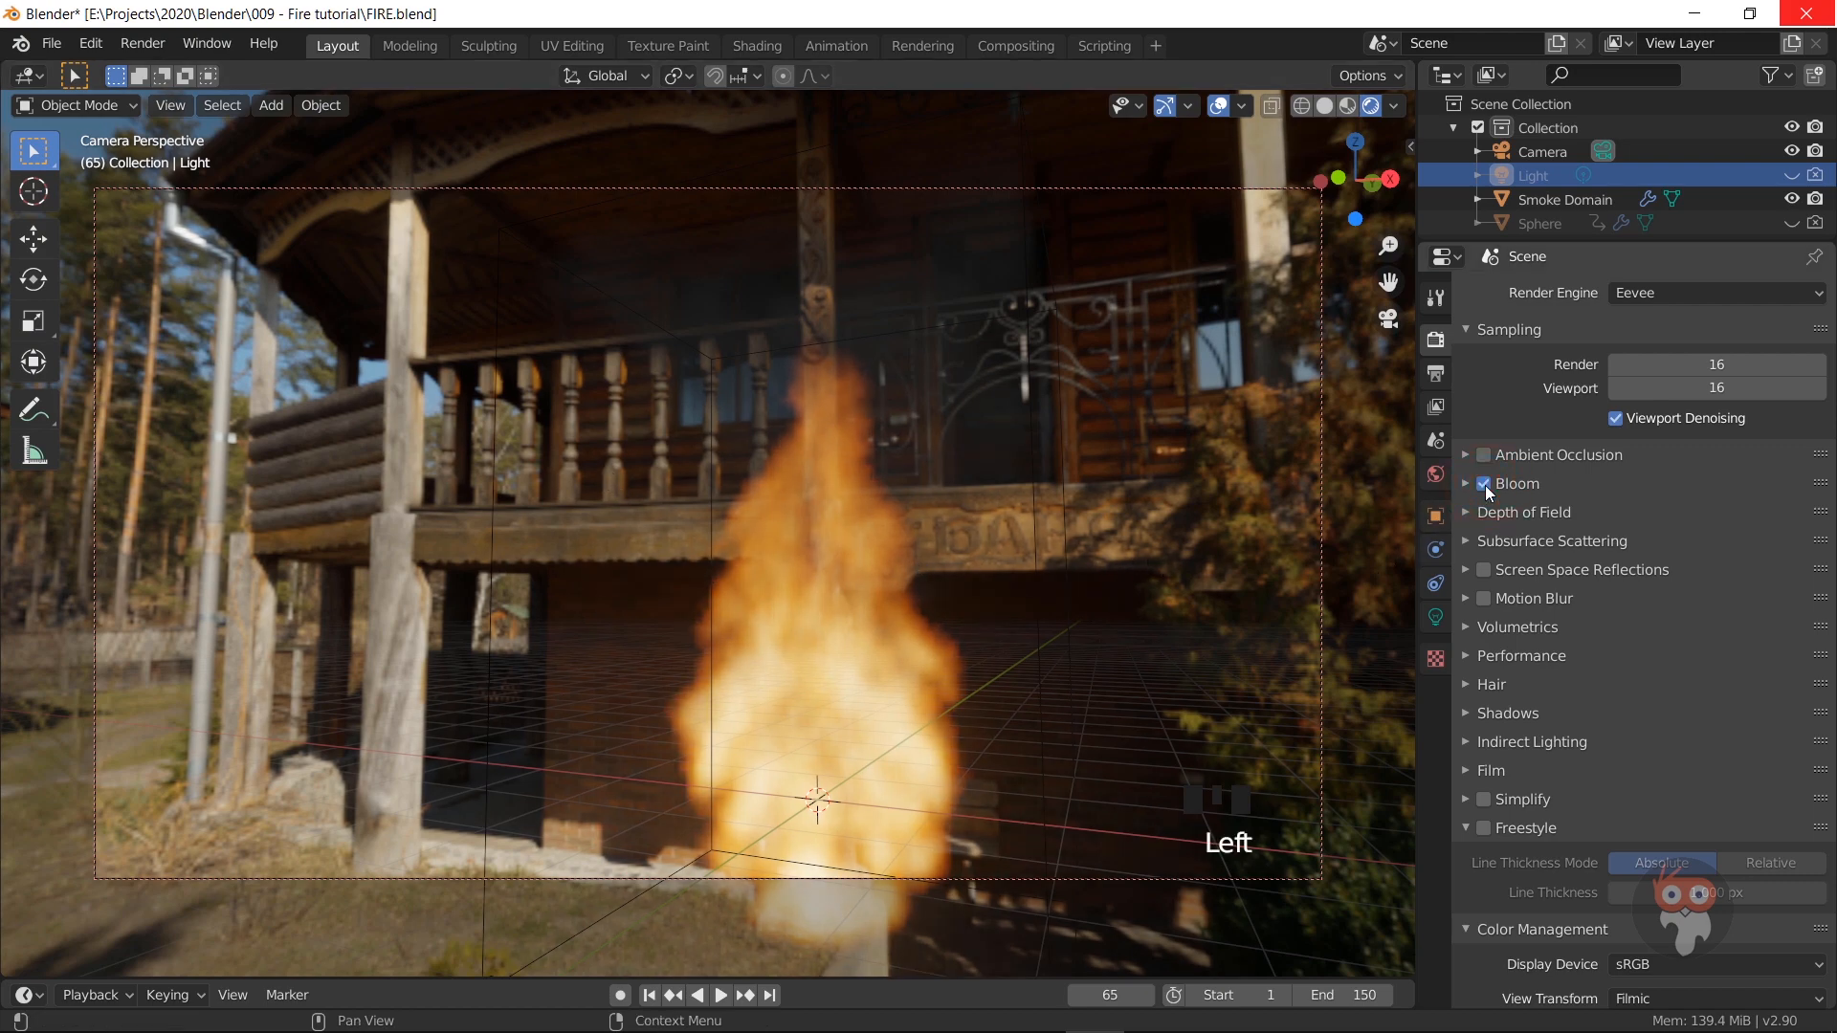
left_click(1484, 484)
left_click(1482, 485)
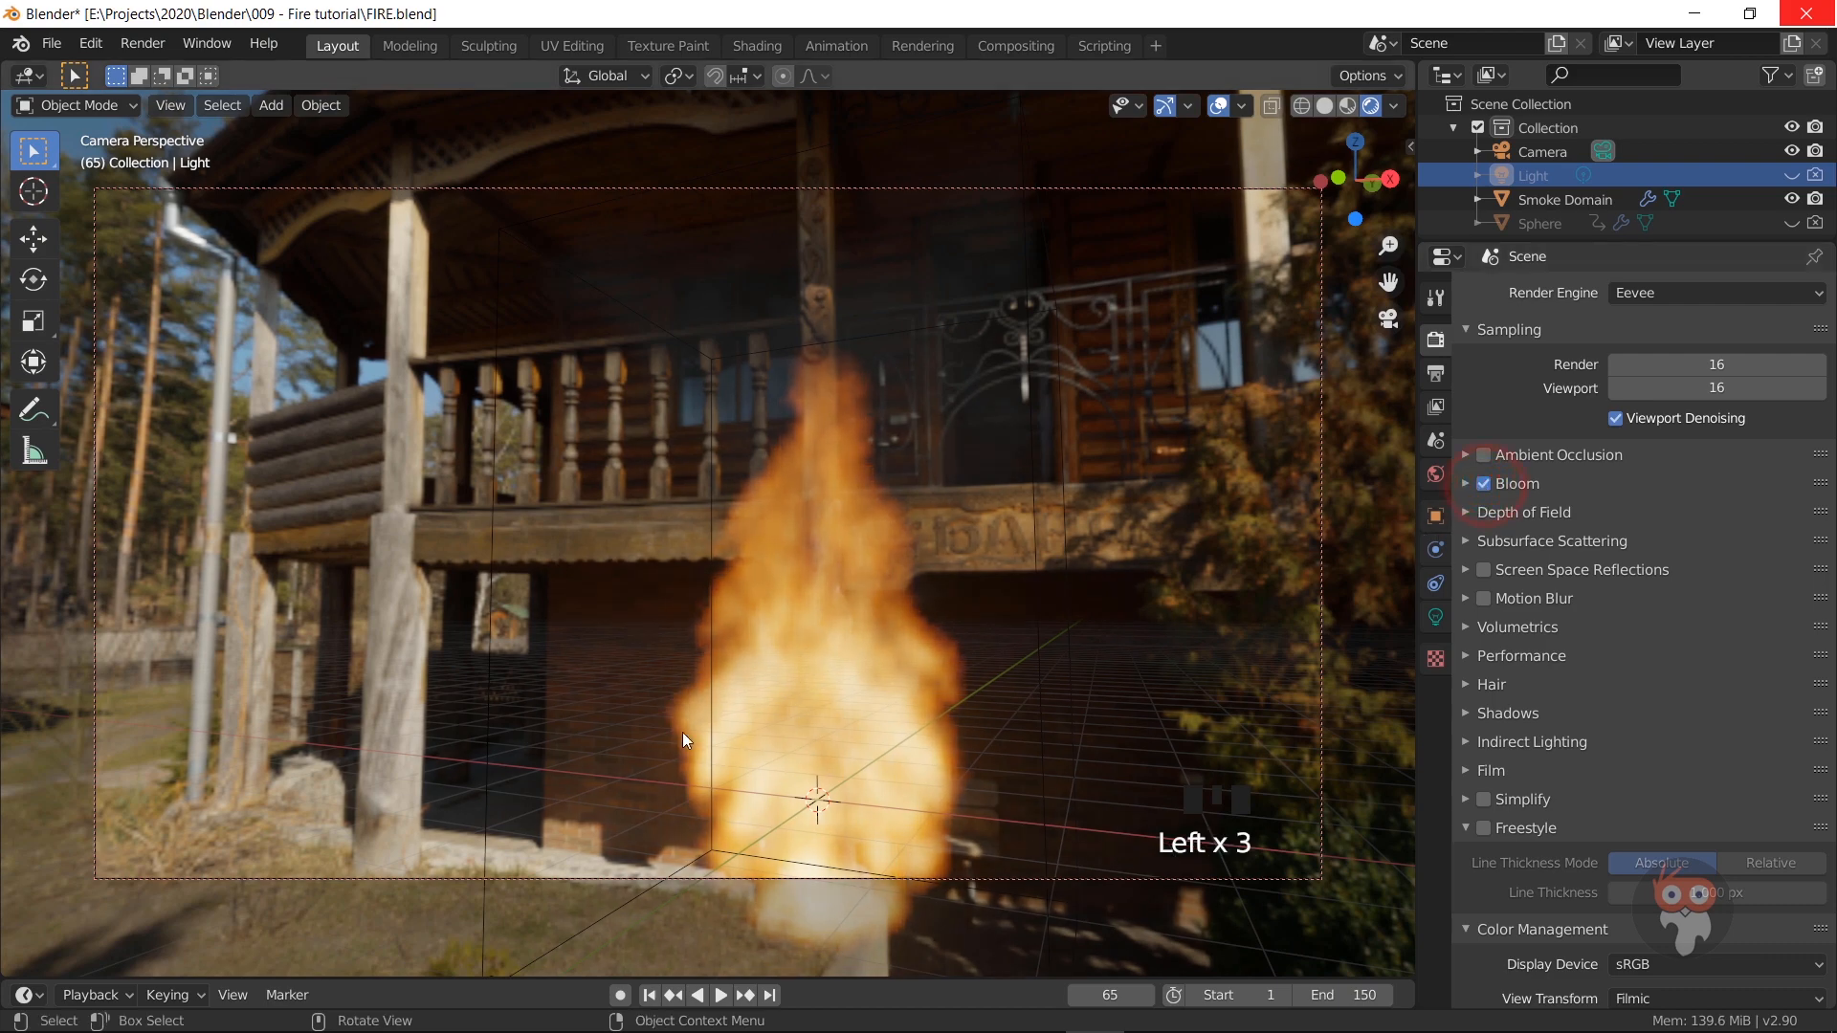
Step: Set the Bloom intensity to 0.100, radius to 10.000 and knee to 0.533
left_click(1472, 481)
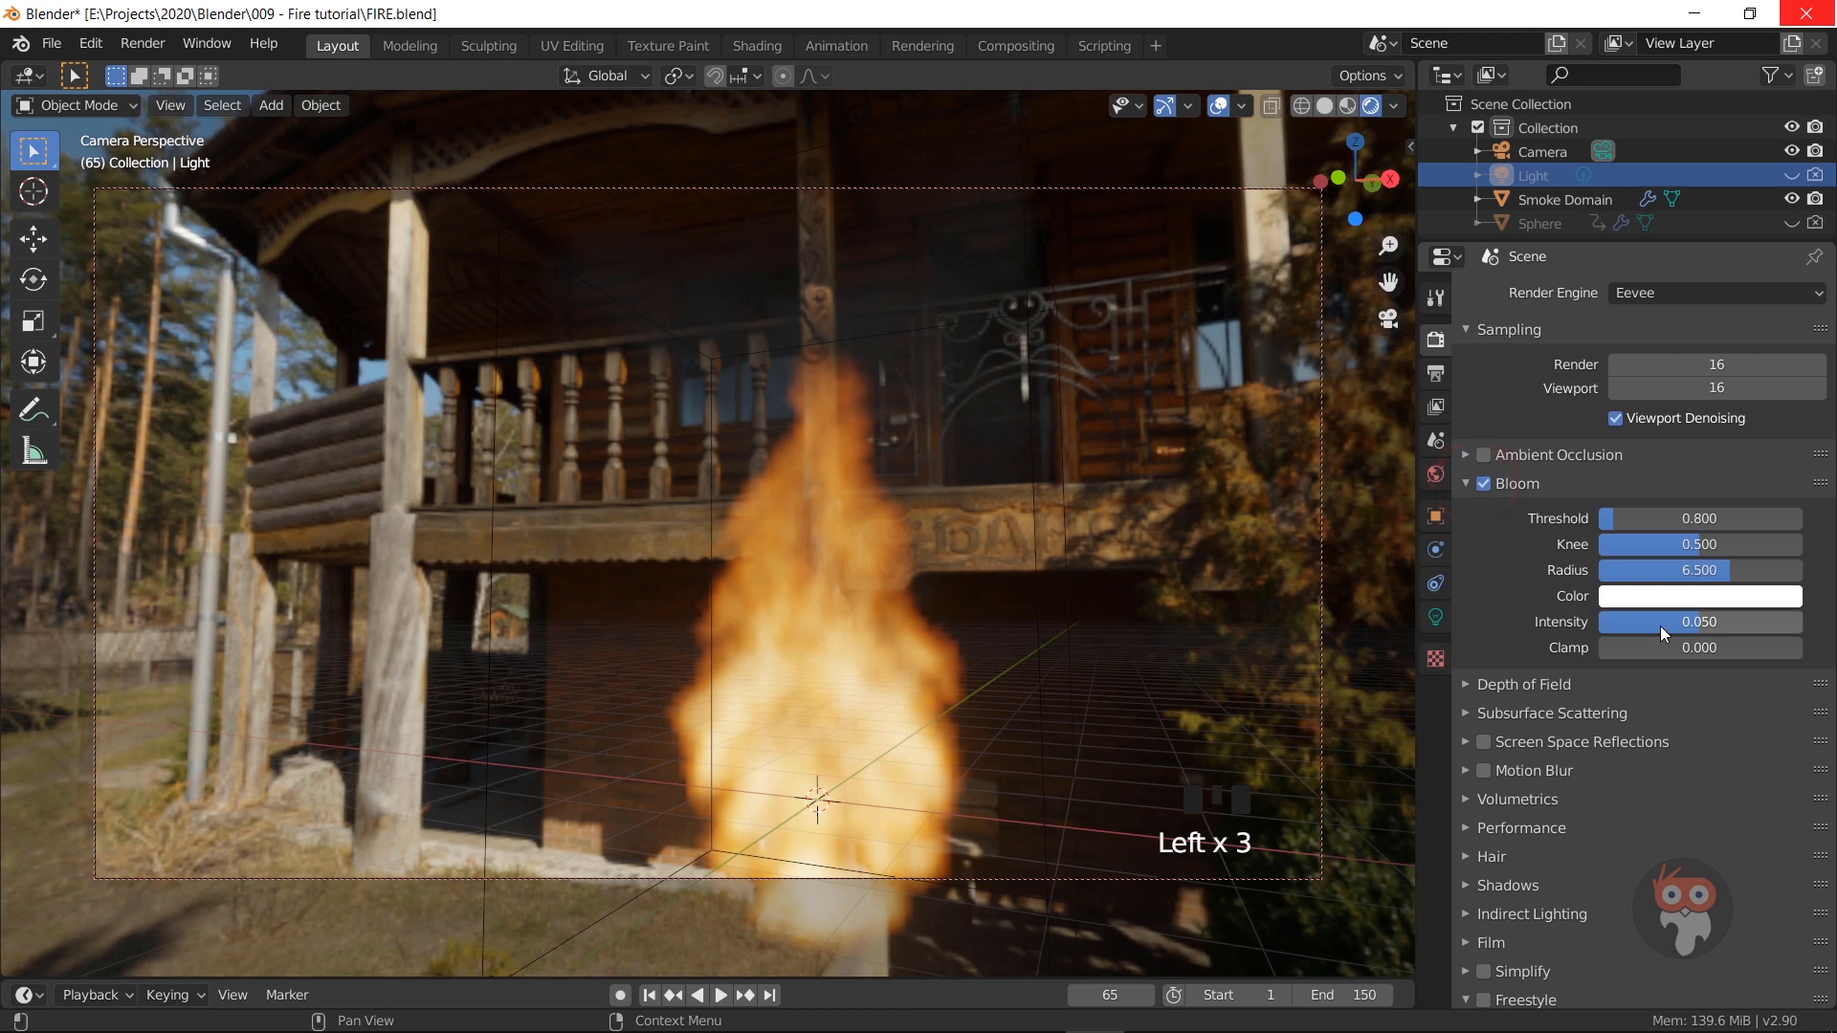
left_click_drag(1661, 626, 1765, 625)
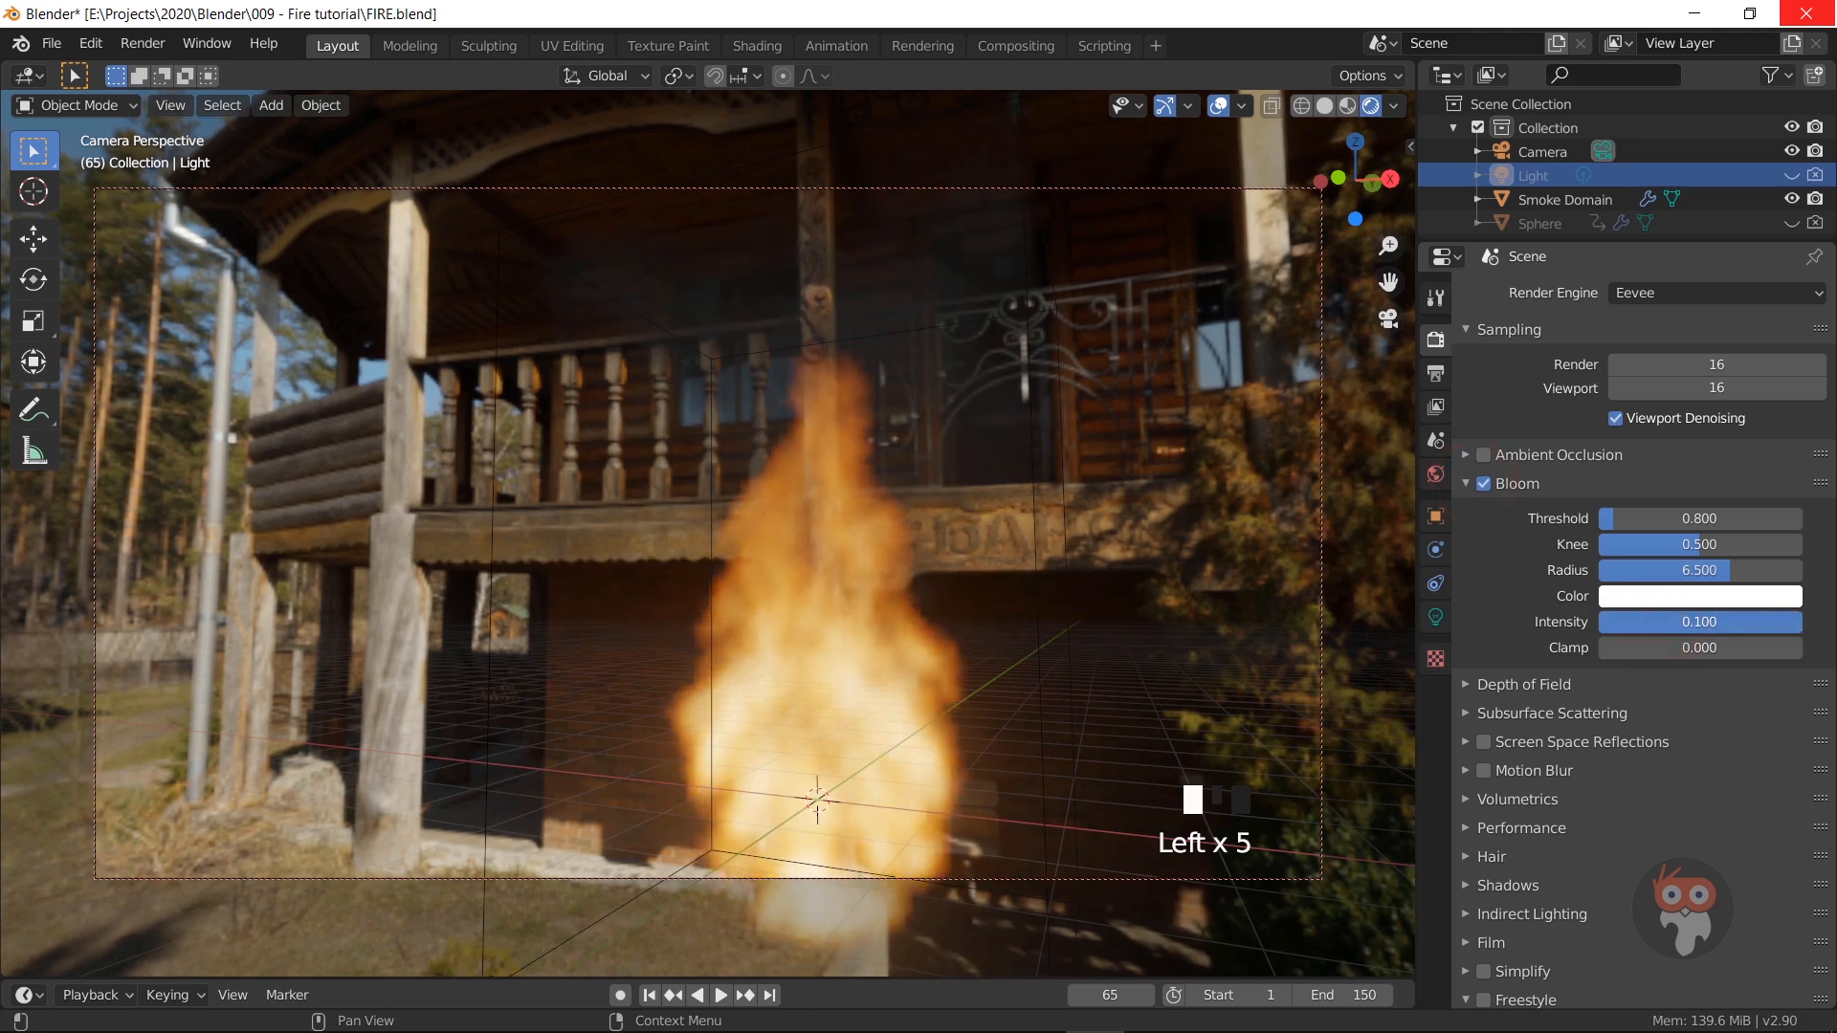
left_click_drag(1727, 626, 1789, 626)
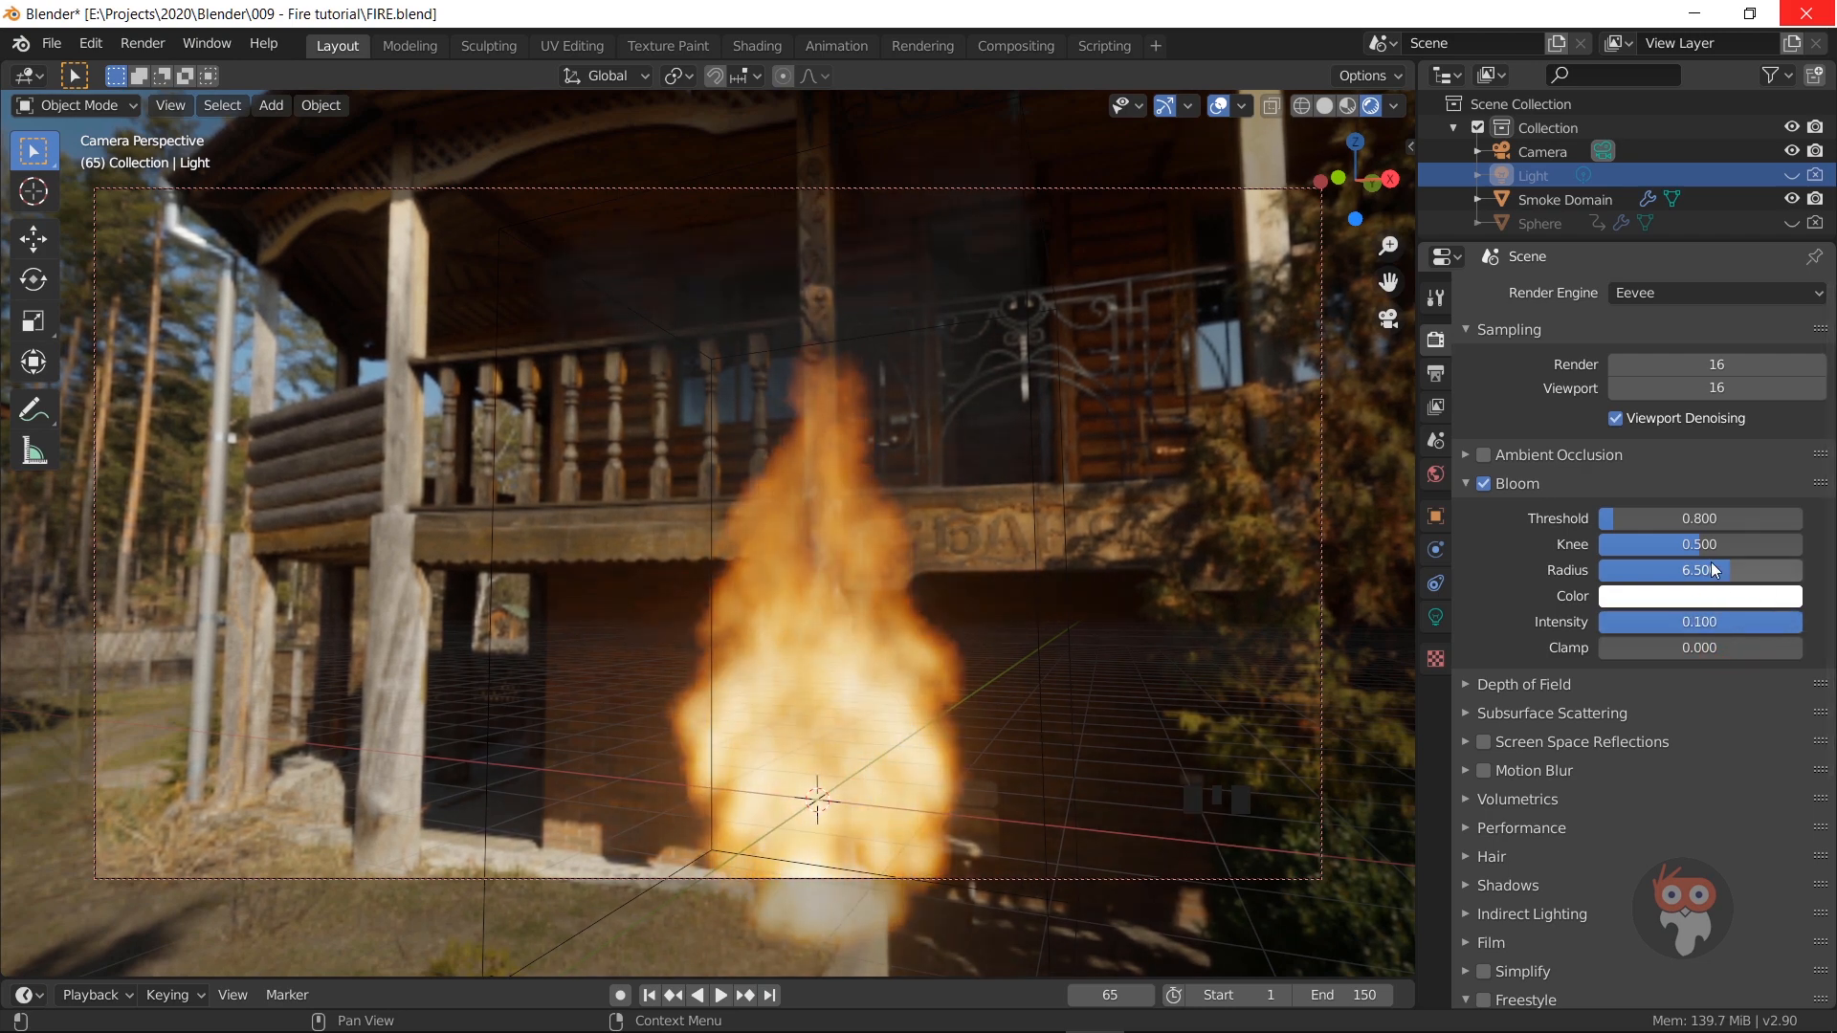
left_click_drag(1710, 566, 1803, 569)
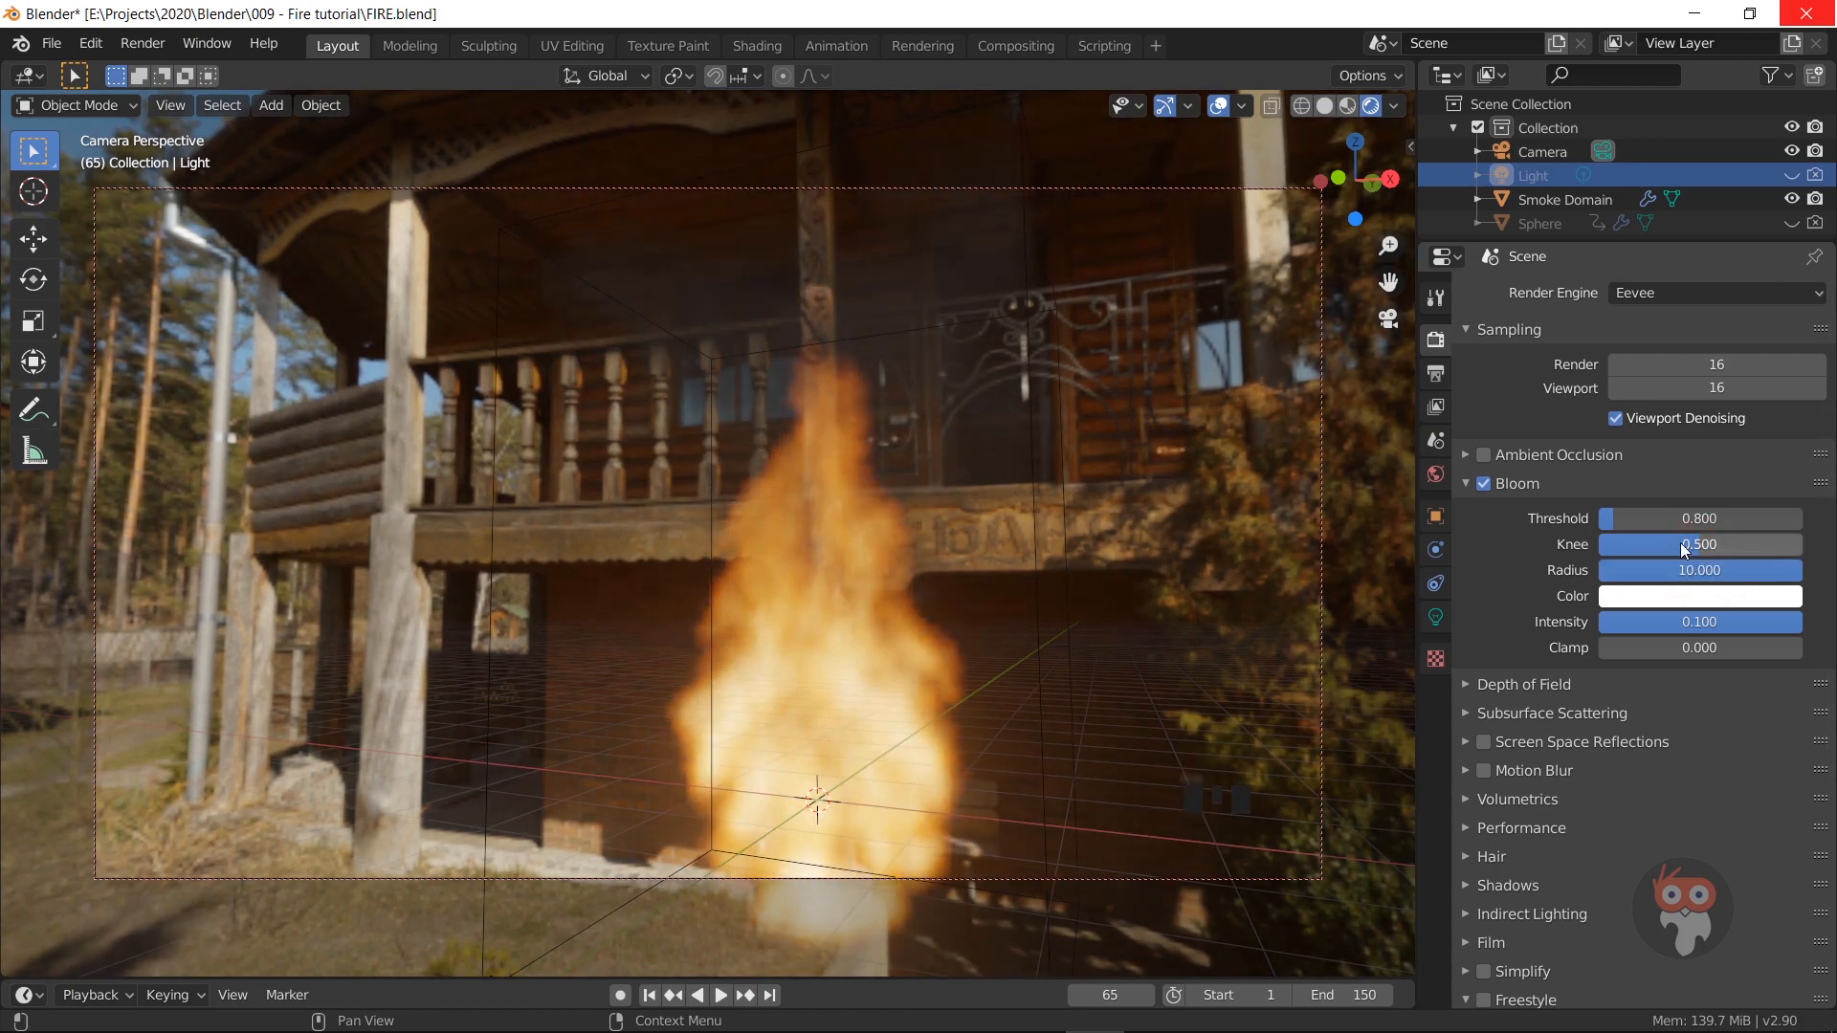
mouse_move(1680, 542)
left_mouse_down()
mouse_move(1803, 543)
mouse_move(1706, 543)
left_mouse_up()
Step: Save the file and render the full fire animation
key("ctrl+s")
left_click(117, 38)
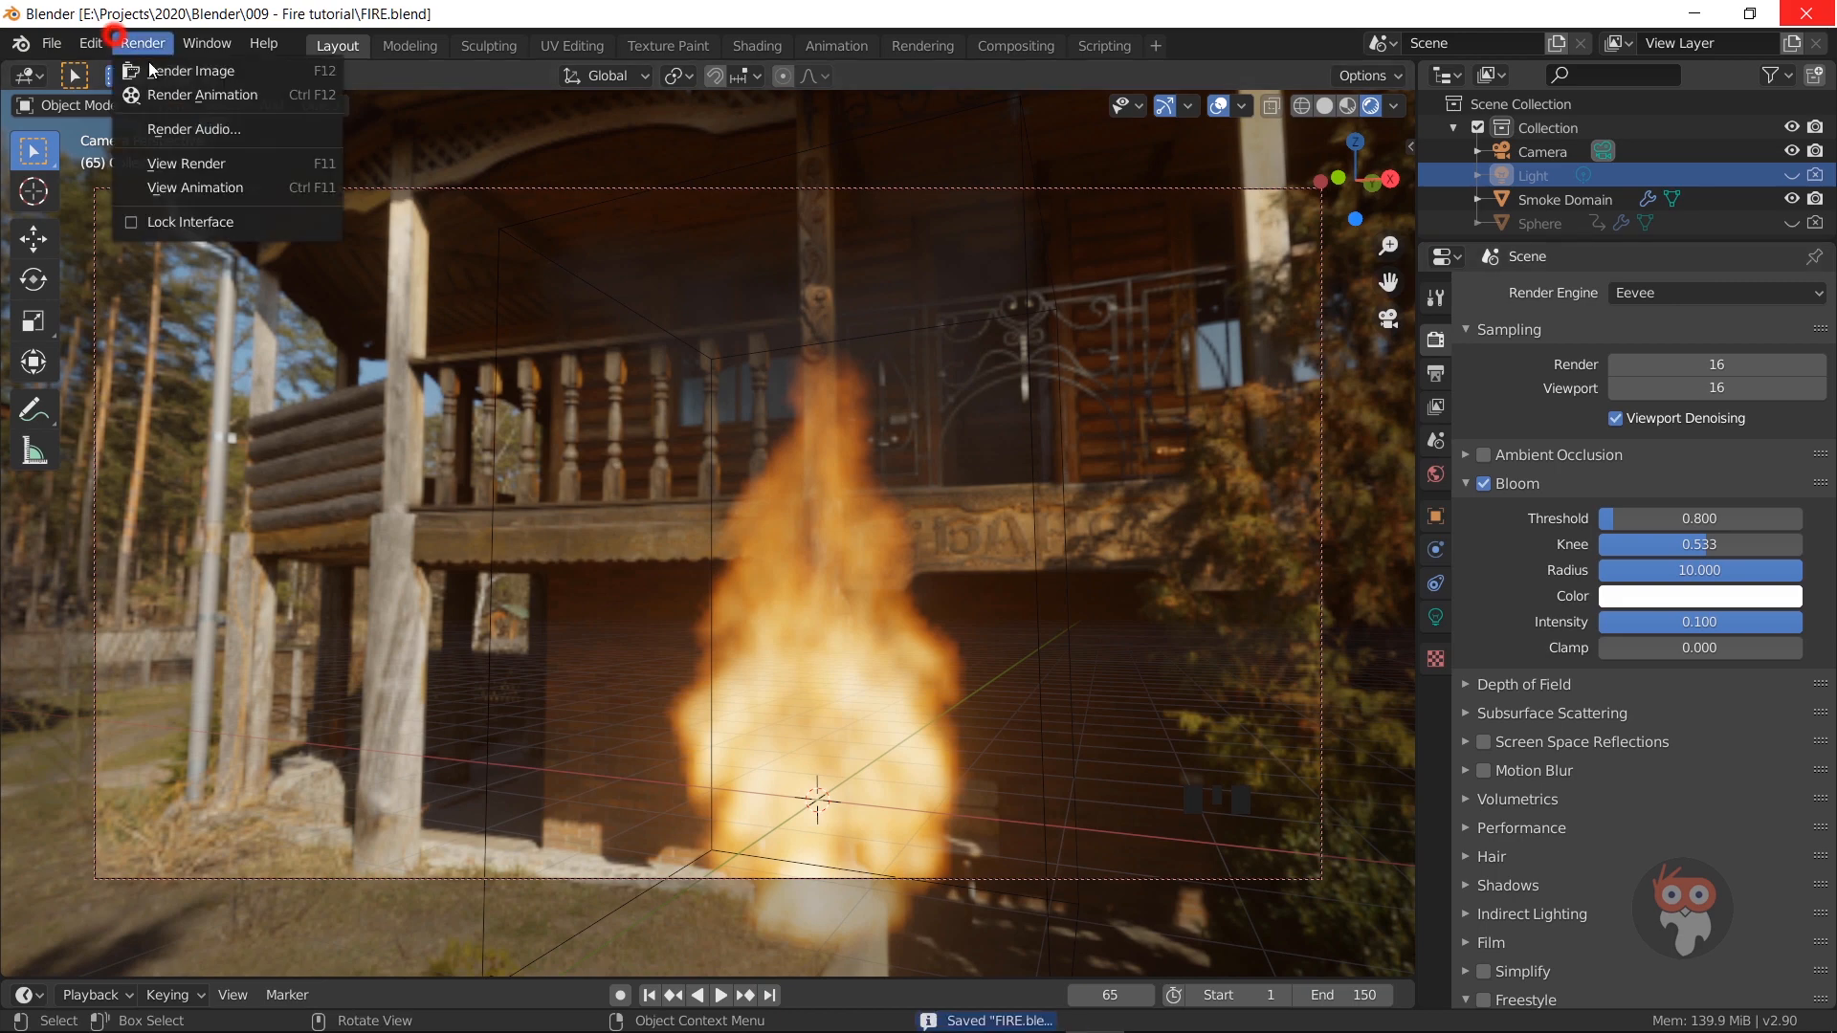
left_click(195, 96)
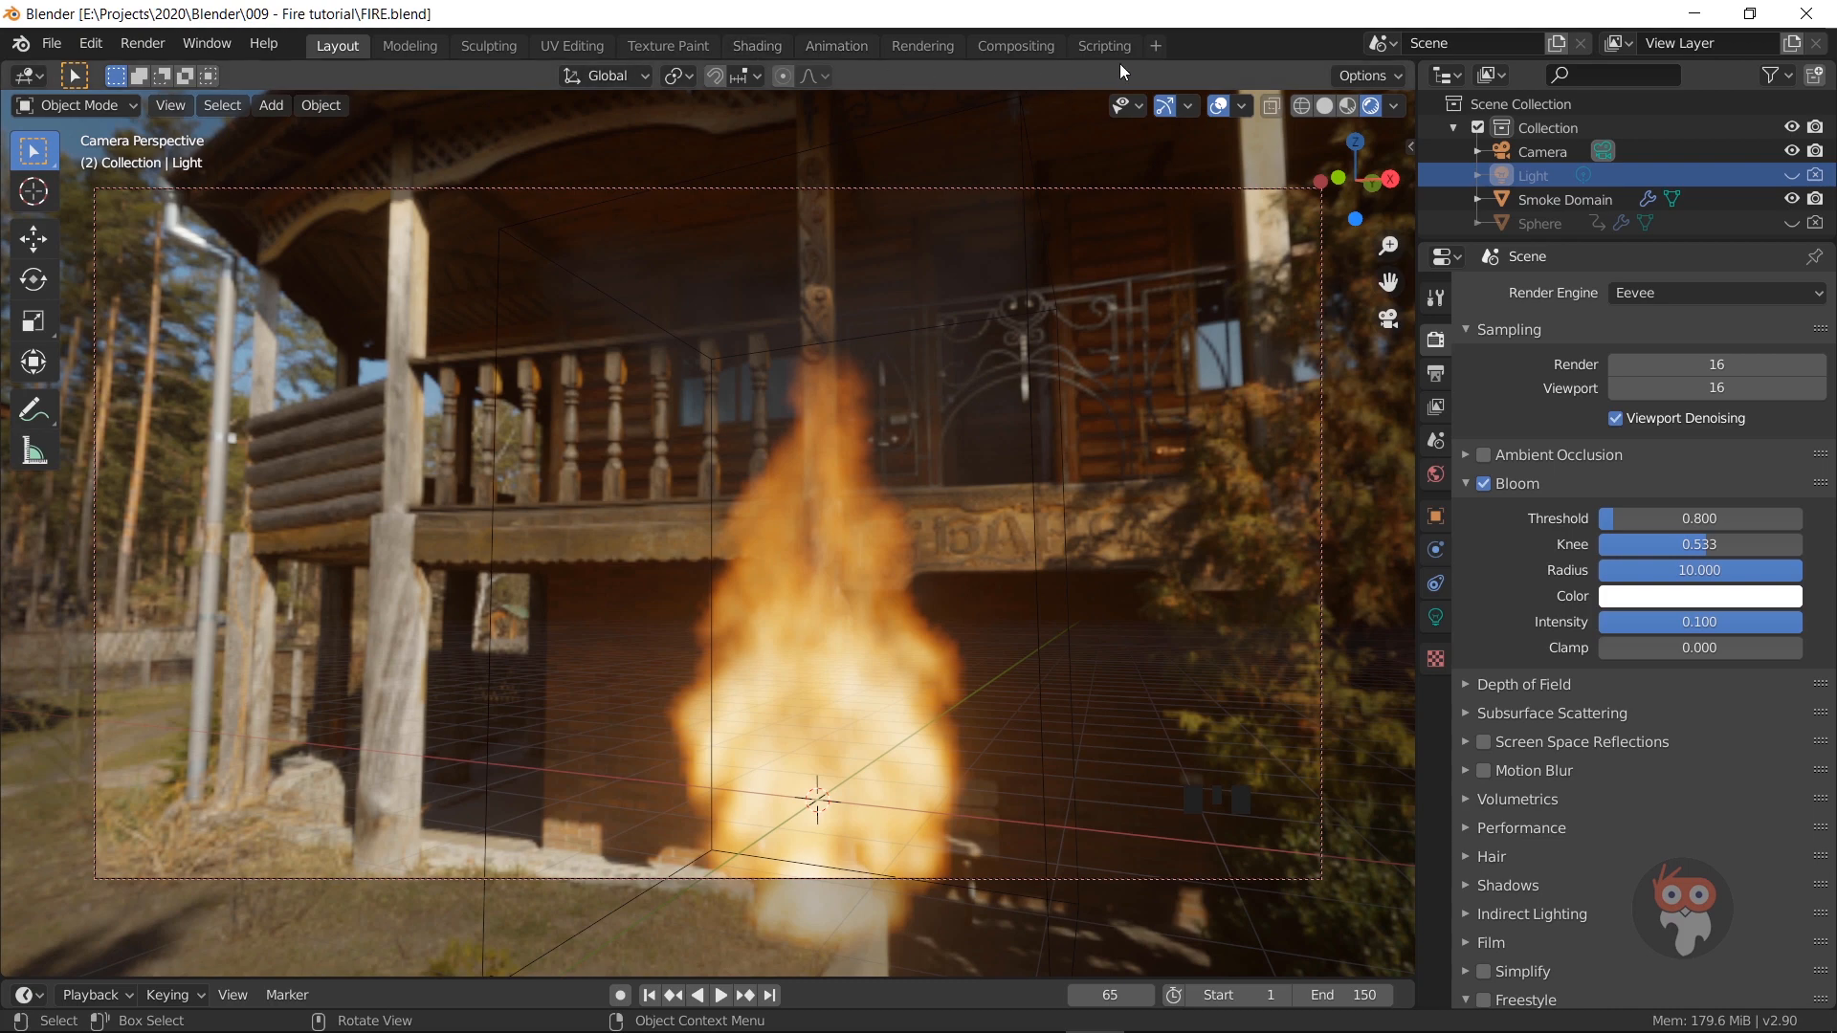
Step: Add a Video Editing workspace to the project
left_click(1157, 46)
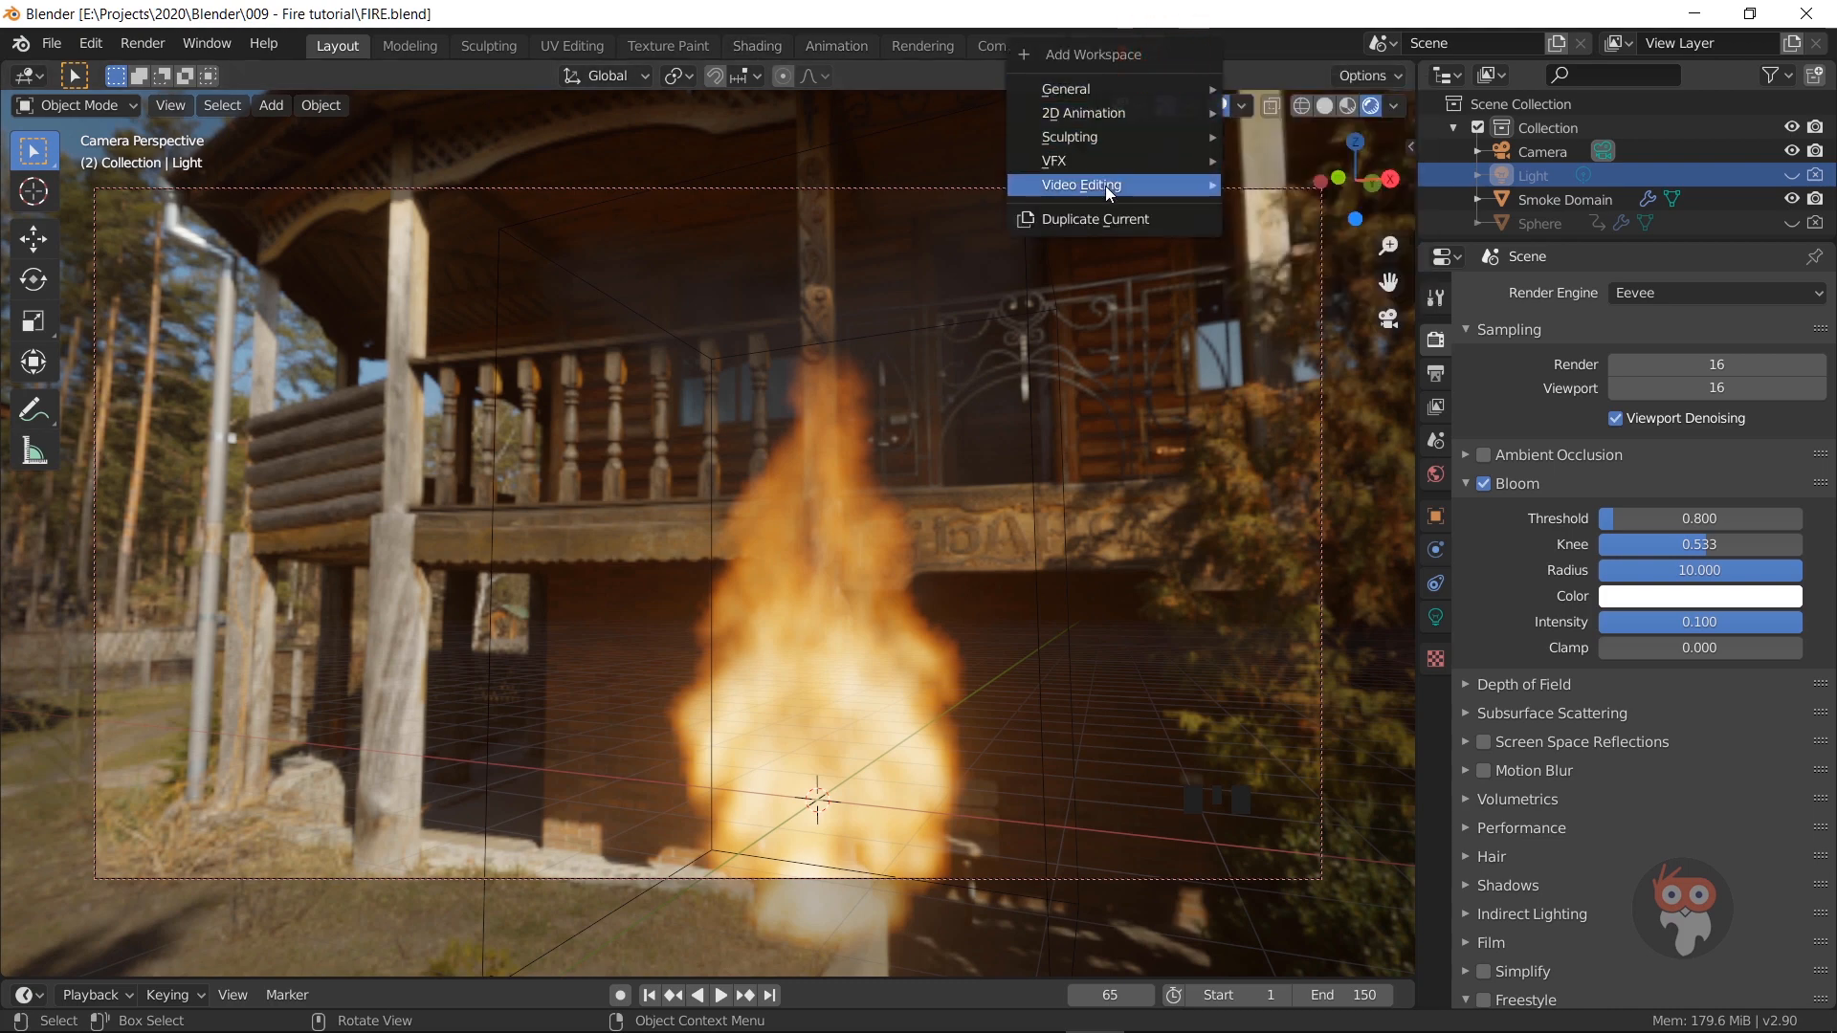
mouse_move(1105, 186)
left_click(1274, 201)
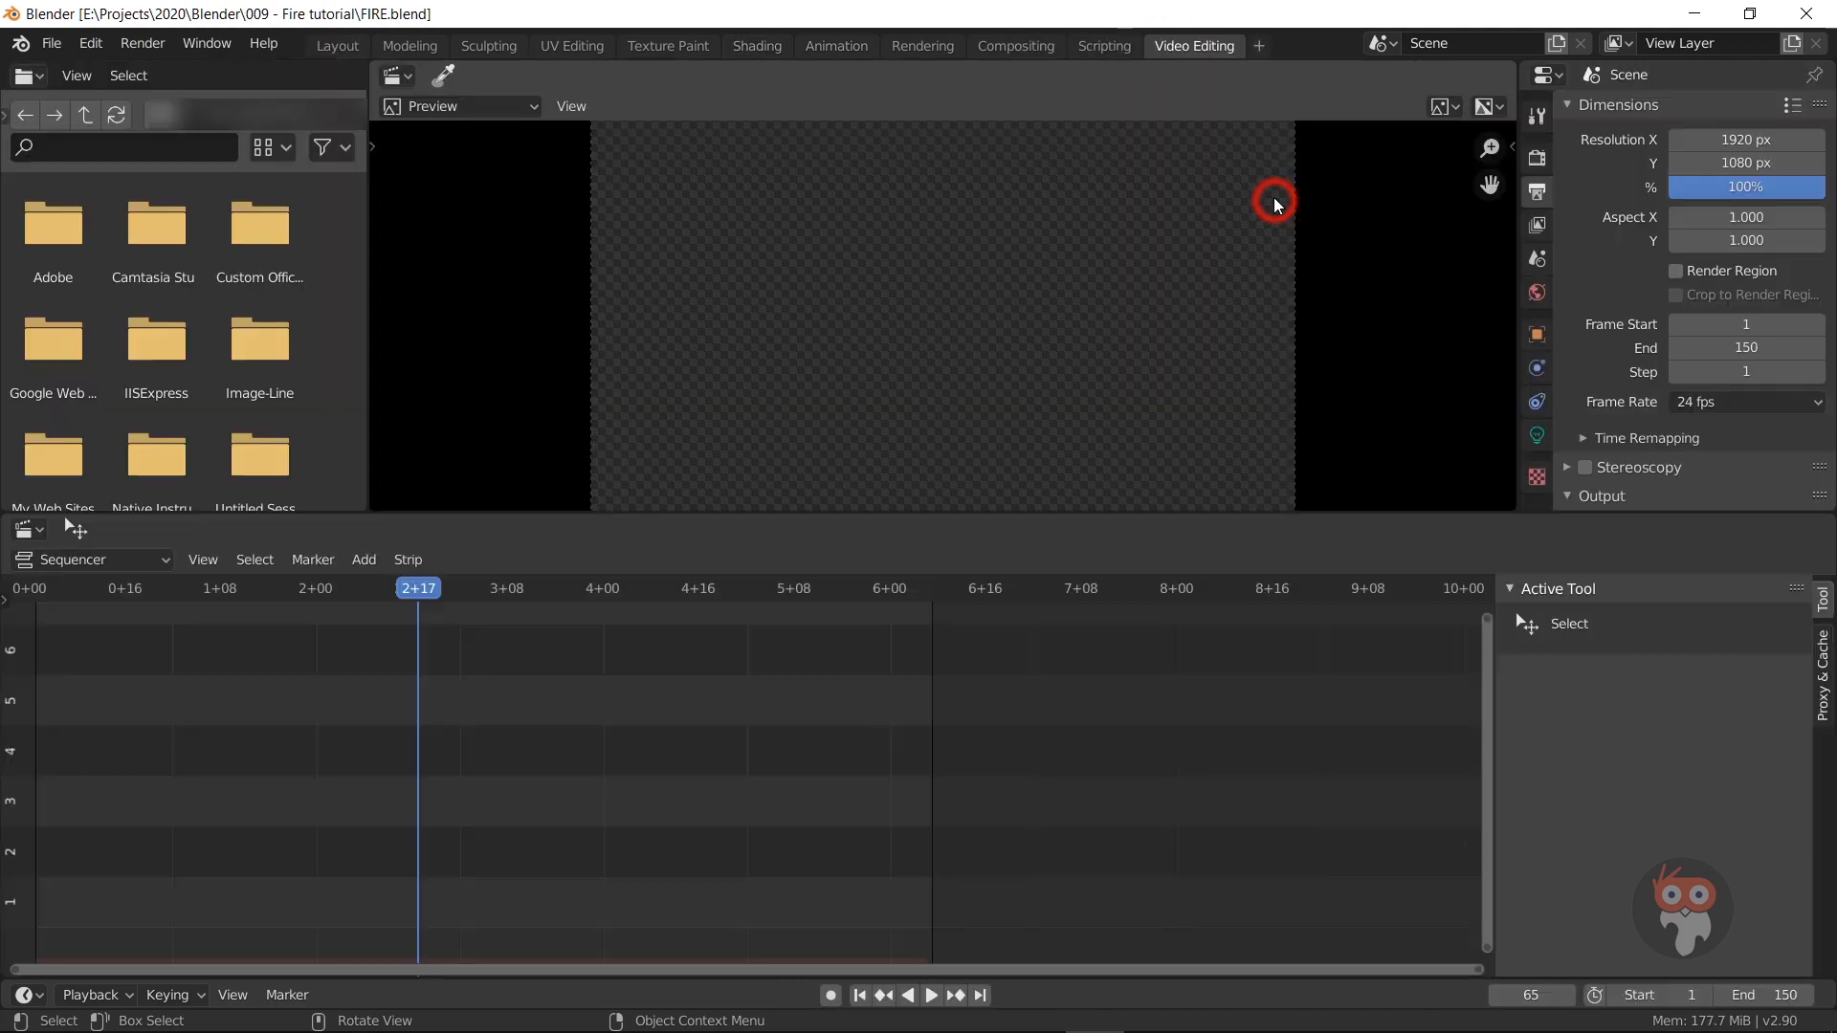
Step: Add all the rendered PNG frames from the 07- Render folder to the sequencer as one image sequence strip
left_click(360, 559)
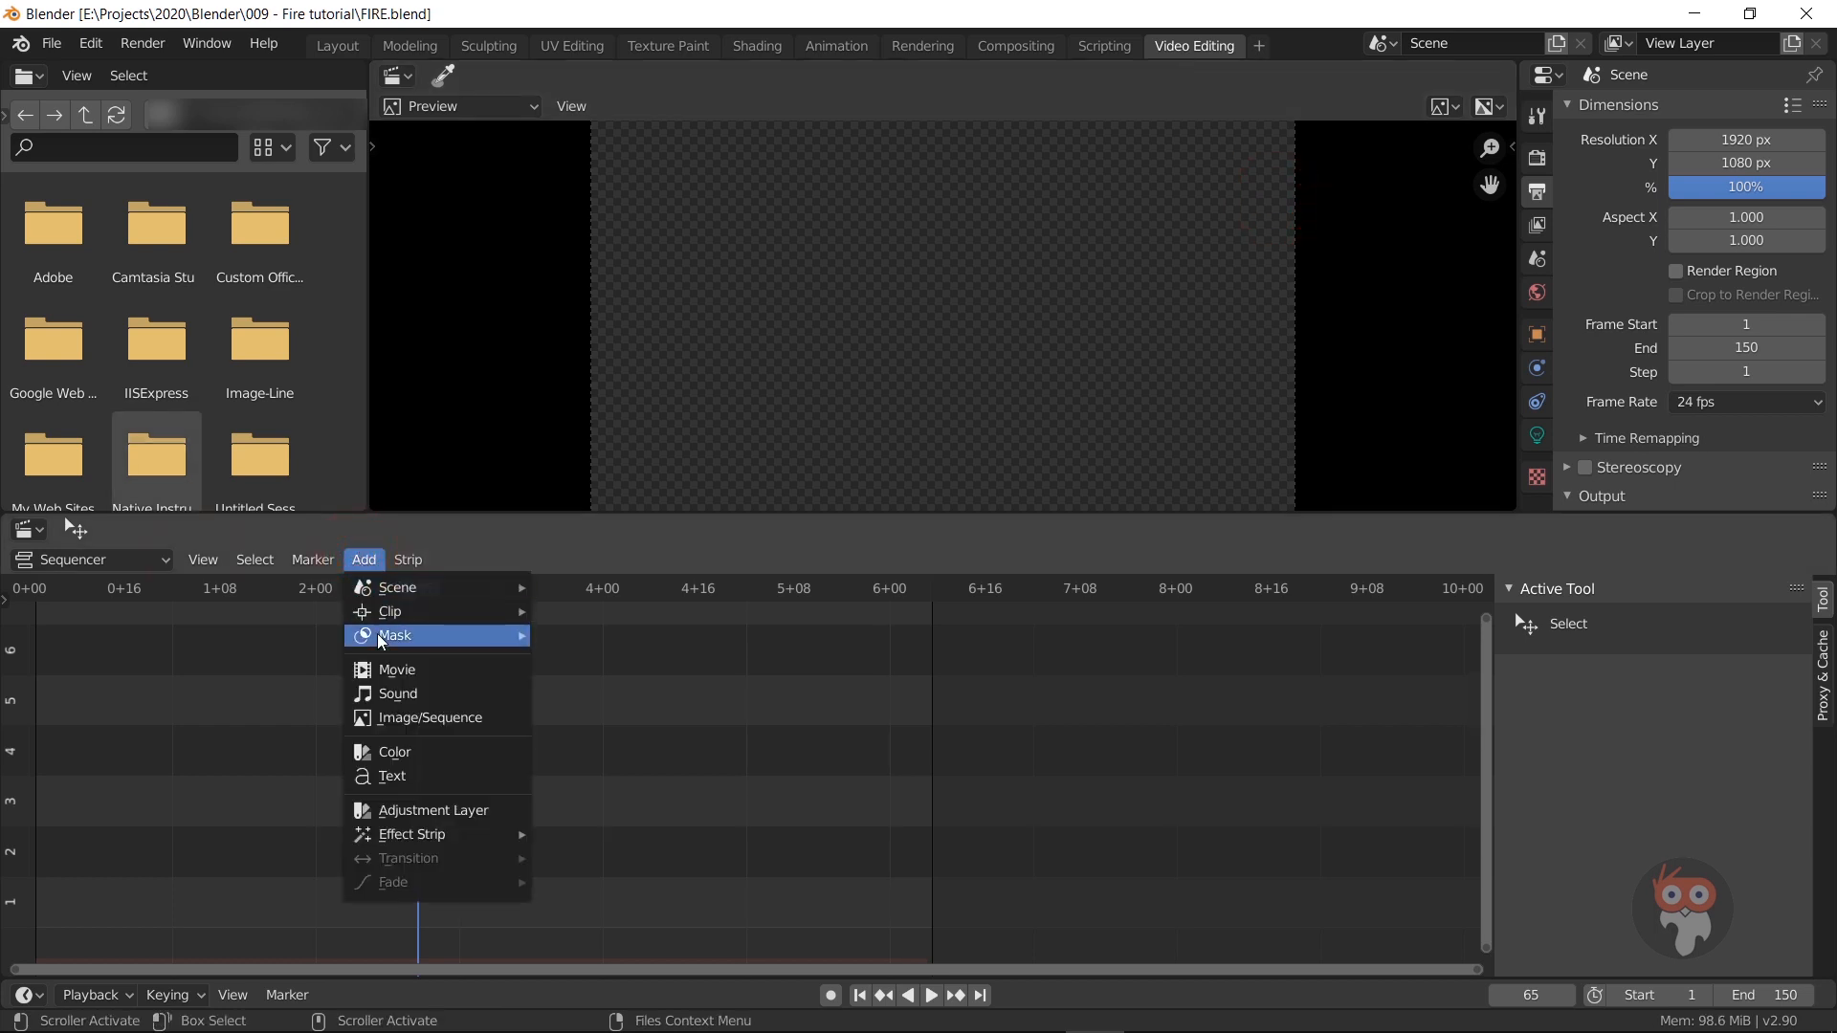
left_click(396, 727)
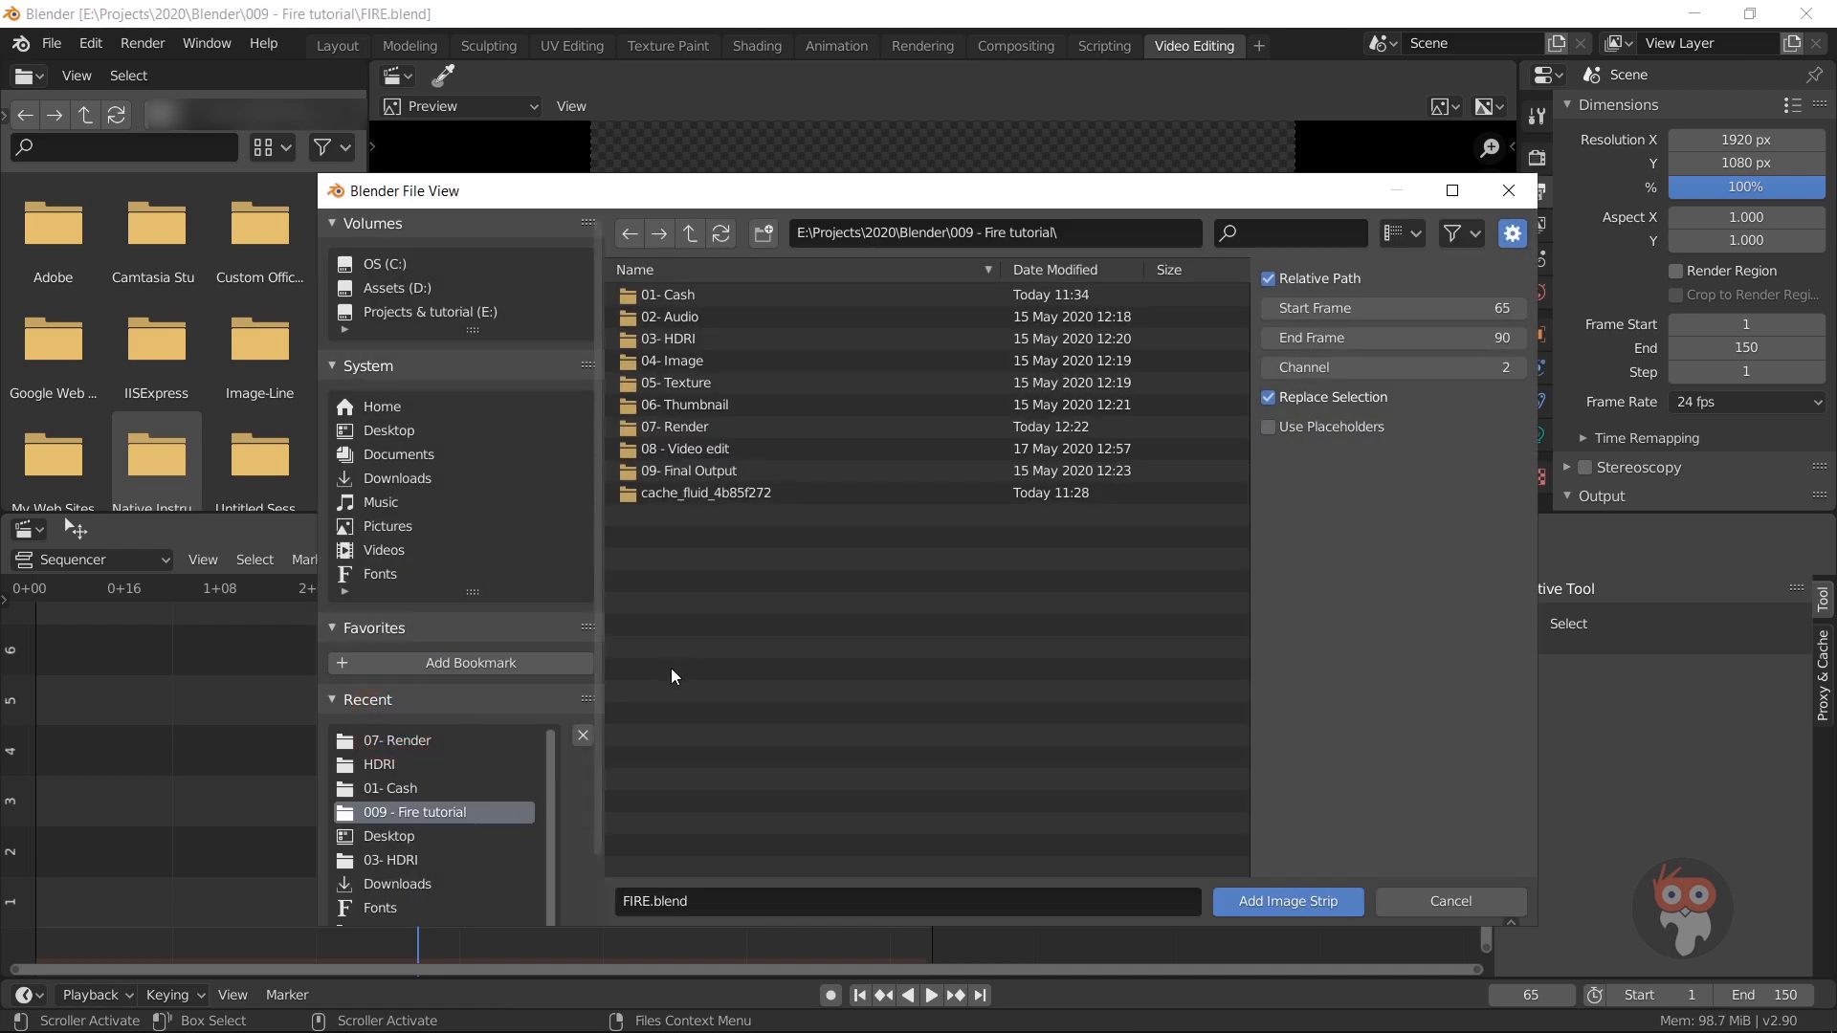
double_click(685, 427)
scroll(709, 481, "down", 15)
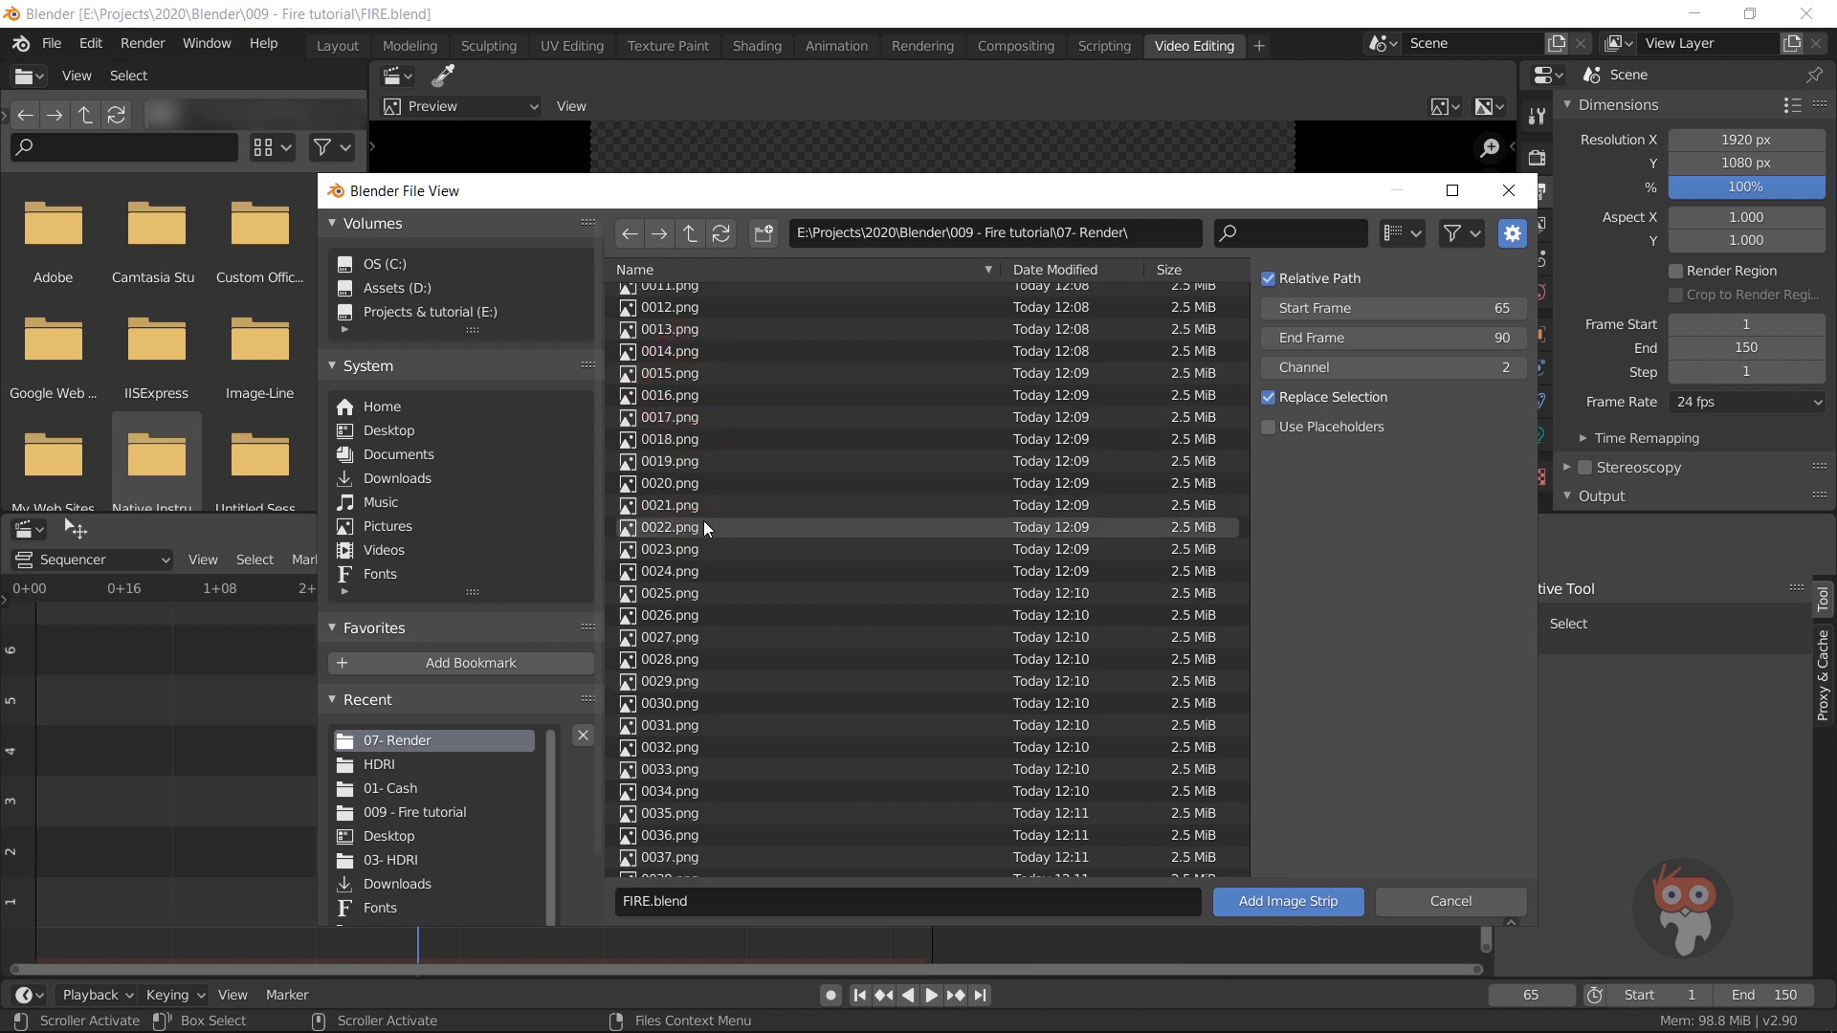
scroll(789, 615, "down", 3)
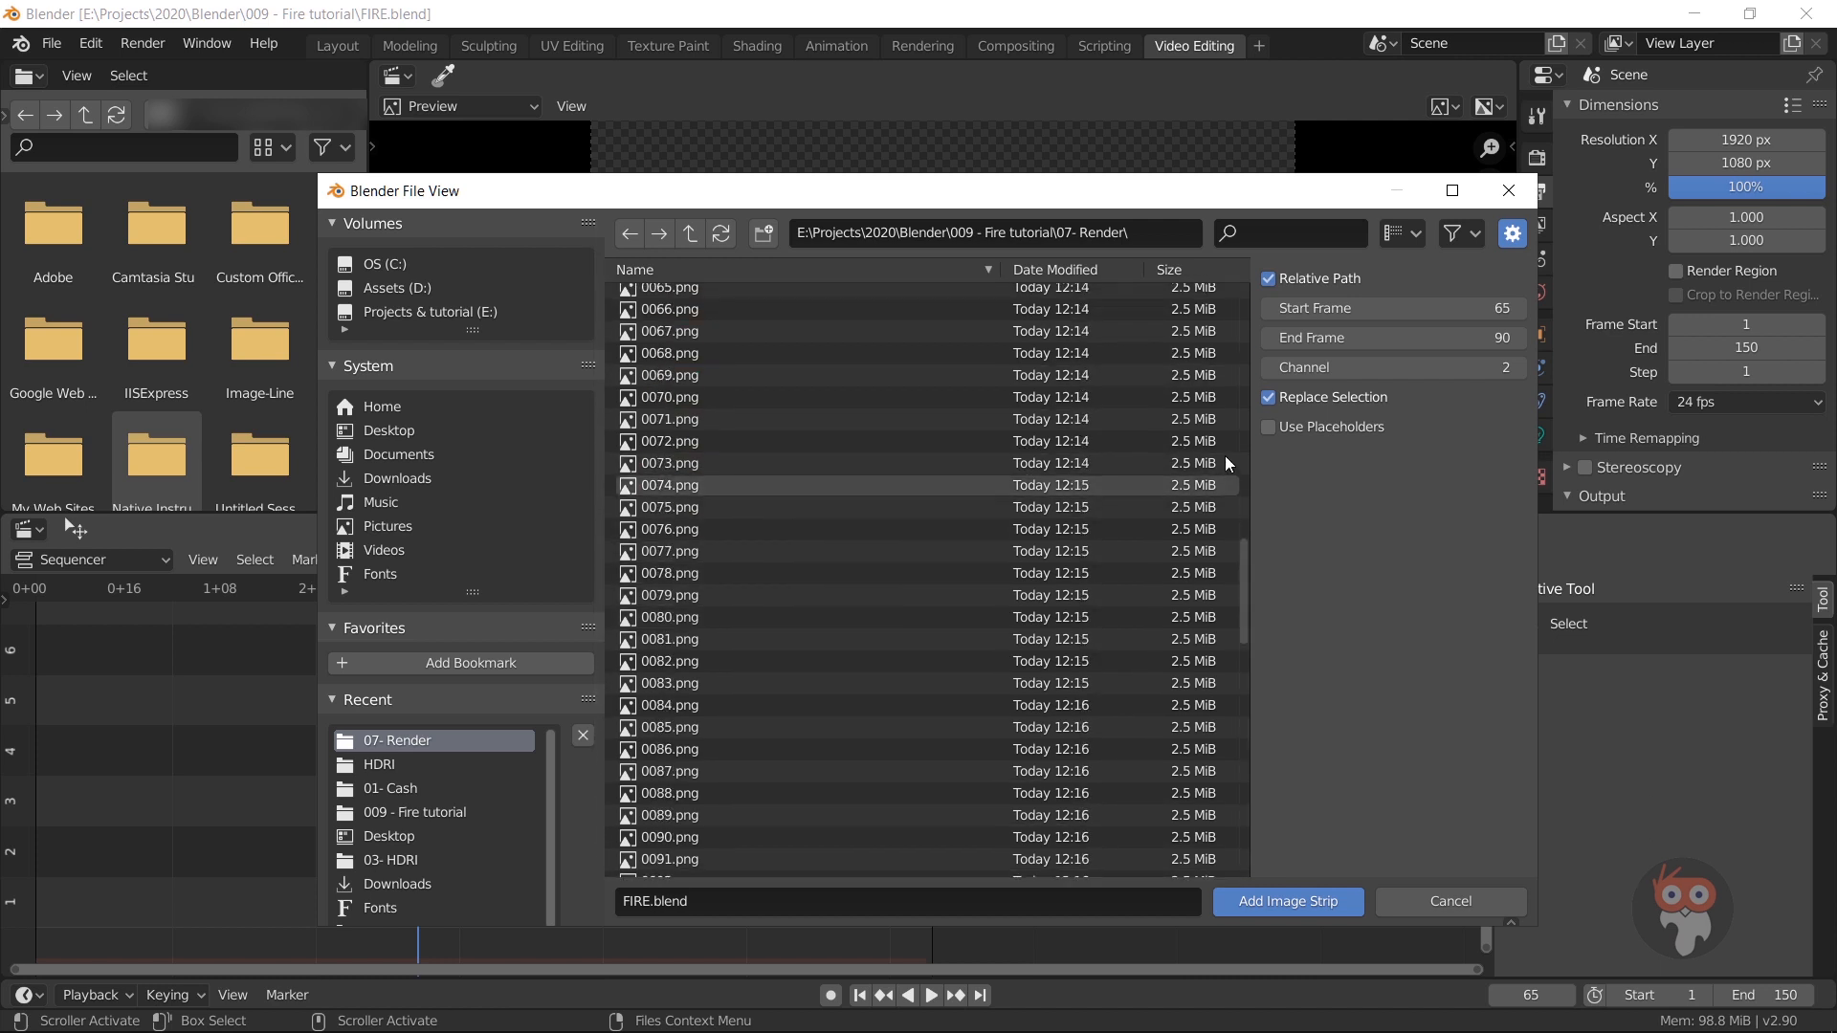
left_click_drag(1253, 613, 1207, 336)
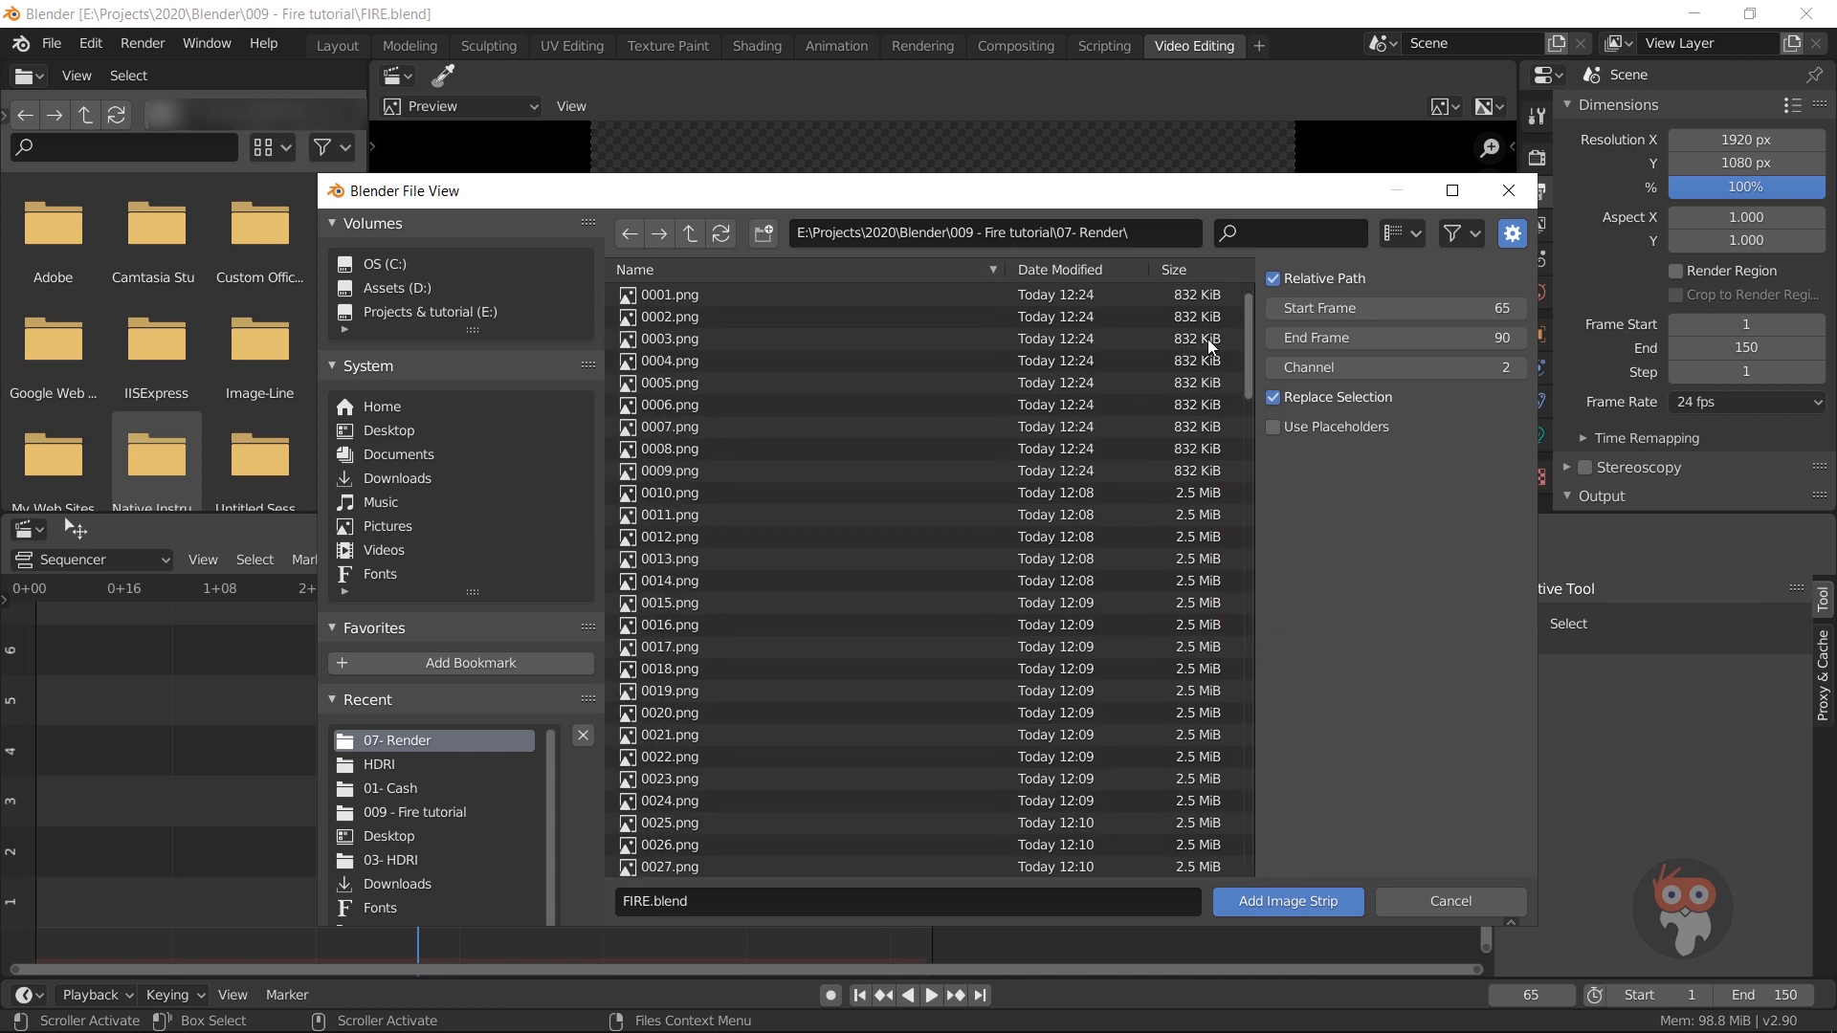
key("a")
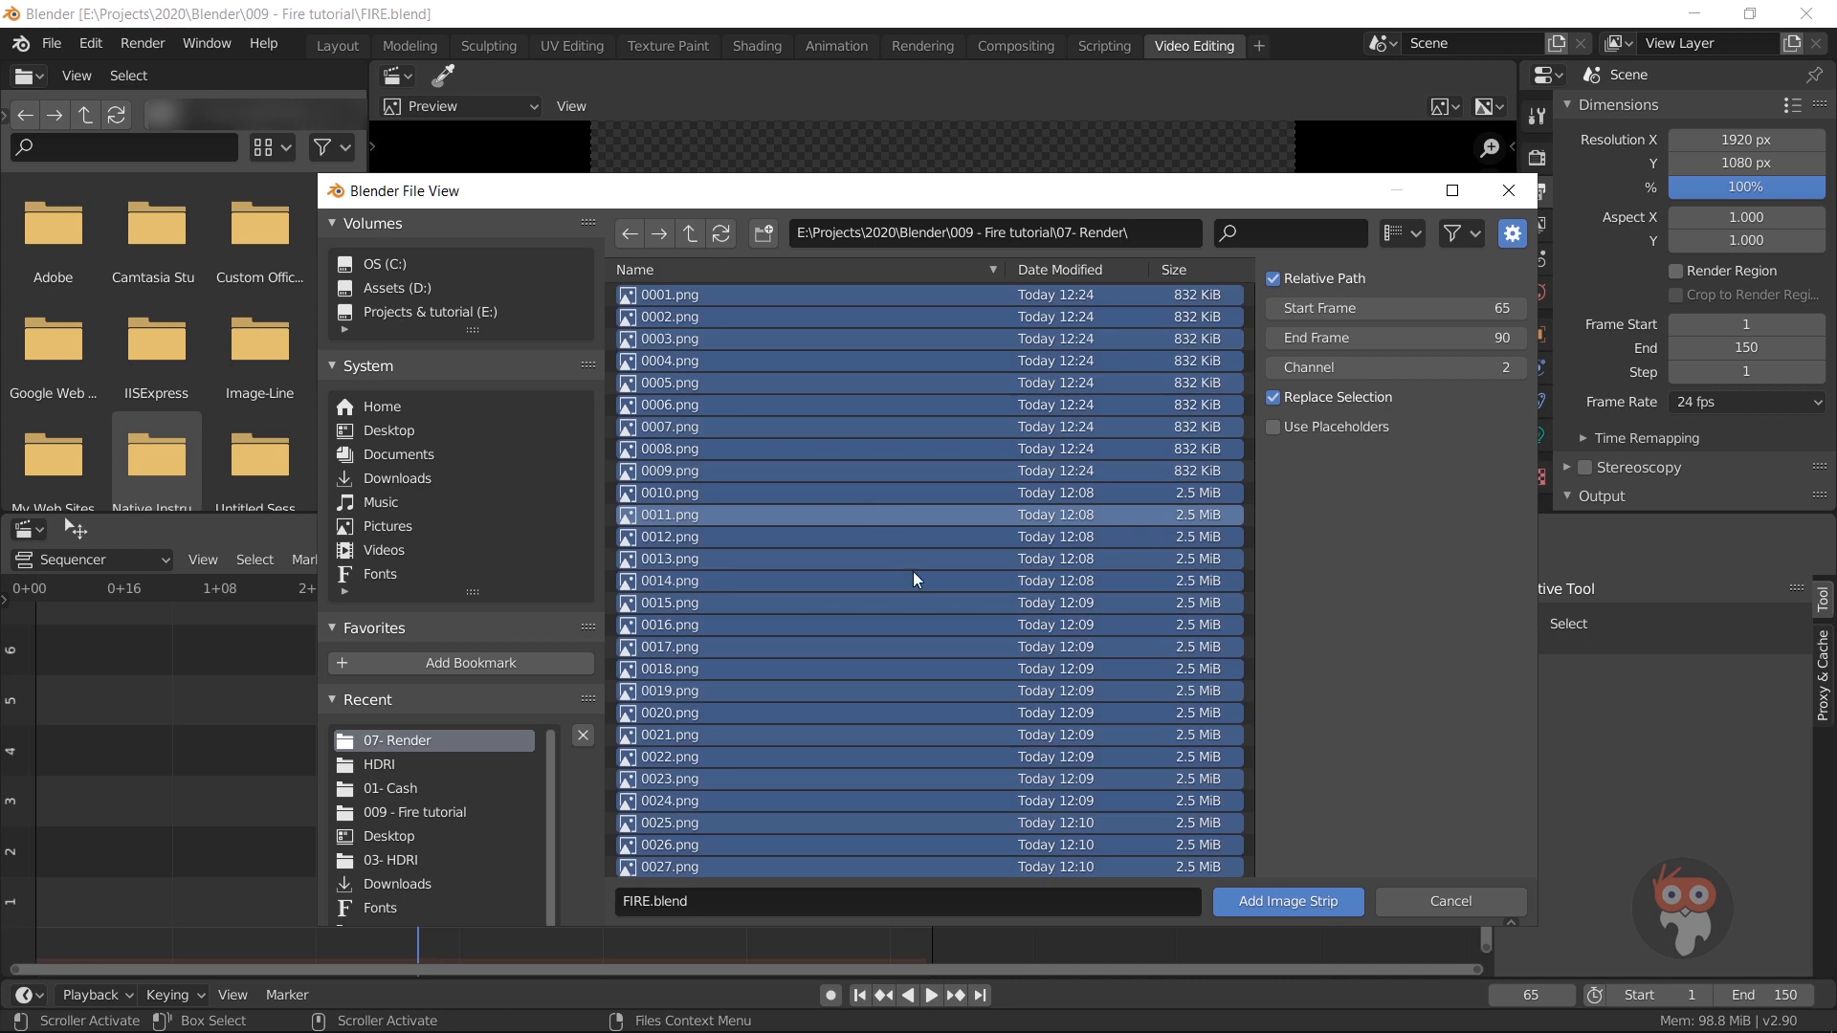
left_click(1275, 904)
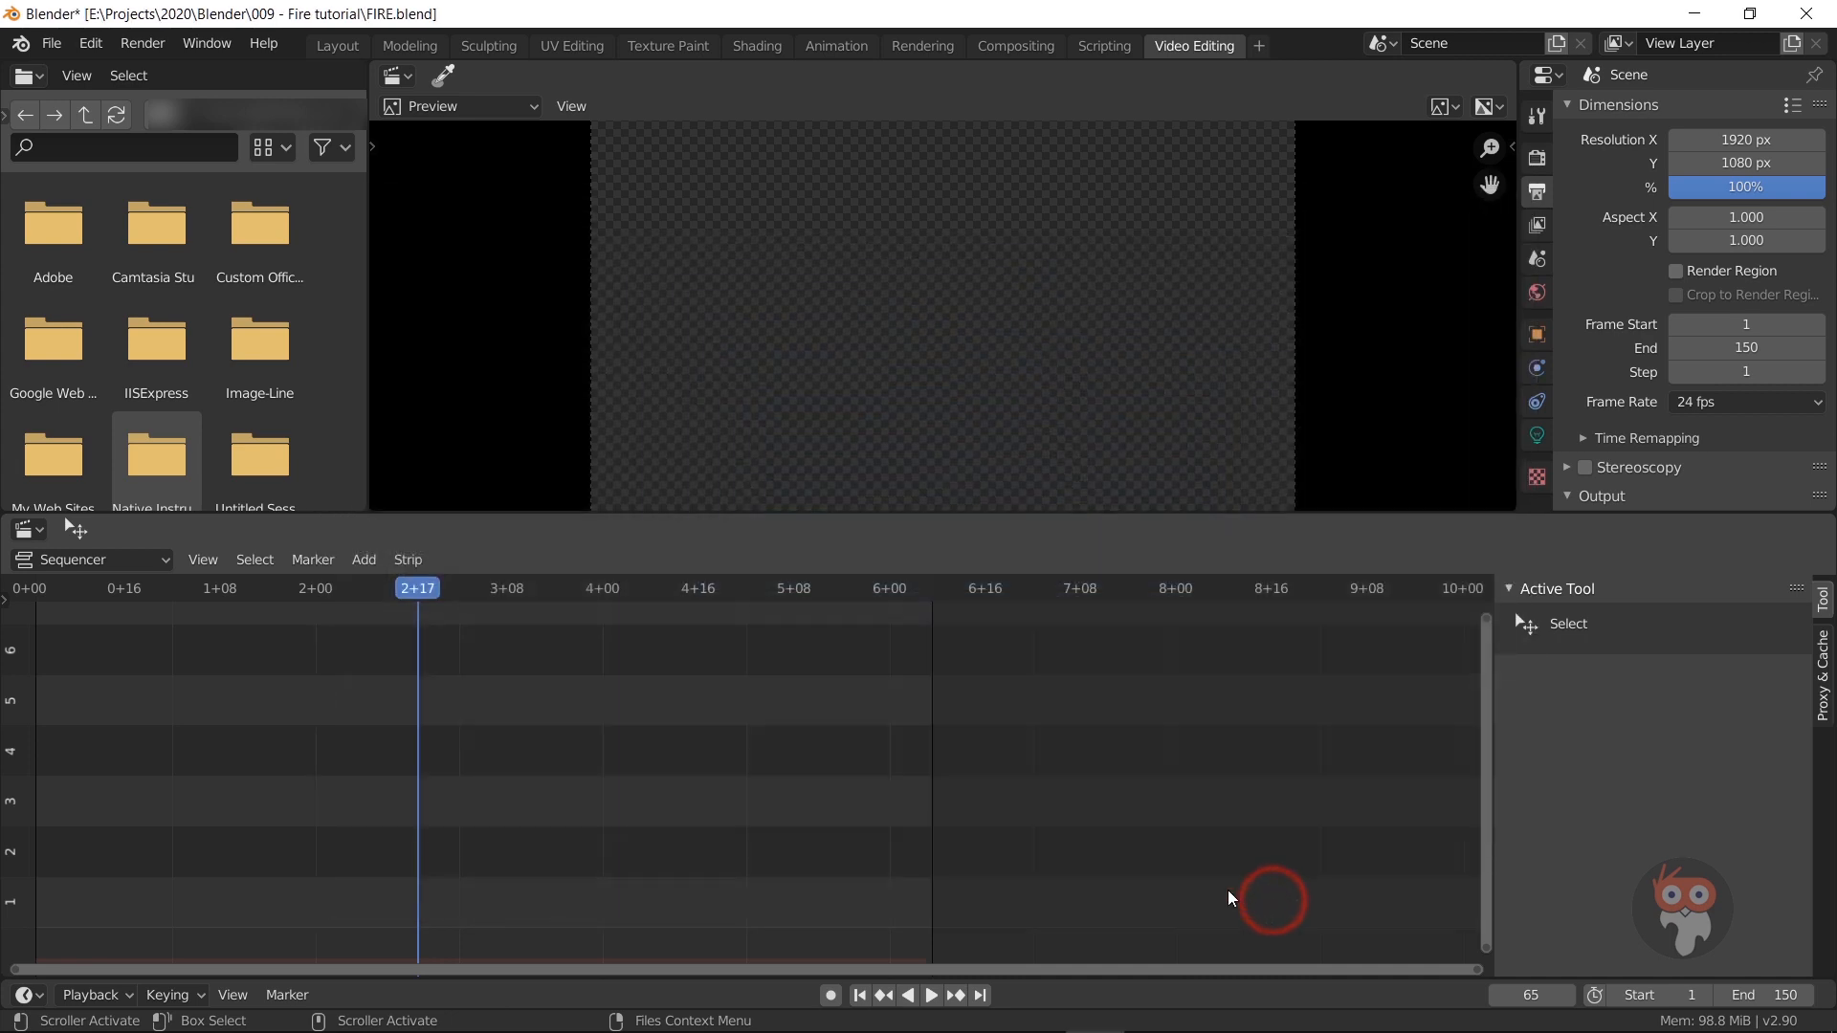
Step: Place the image strip on channel 6 starting at frame 1, and move the playhead to frame 1
left_click_drag(1187, 863, 802, 676)
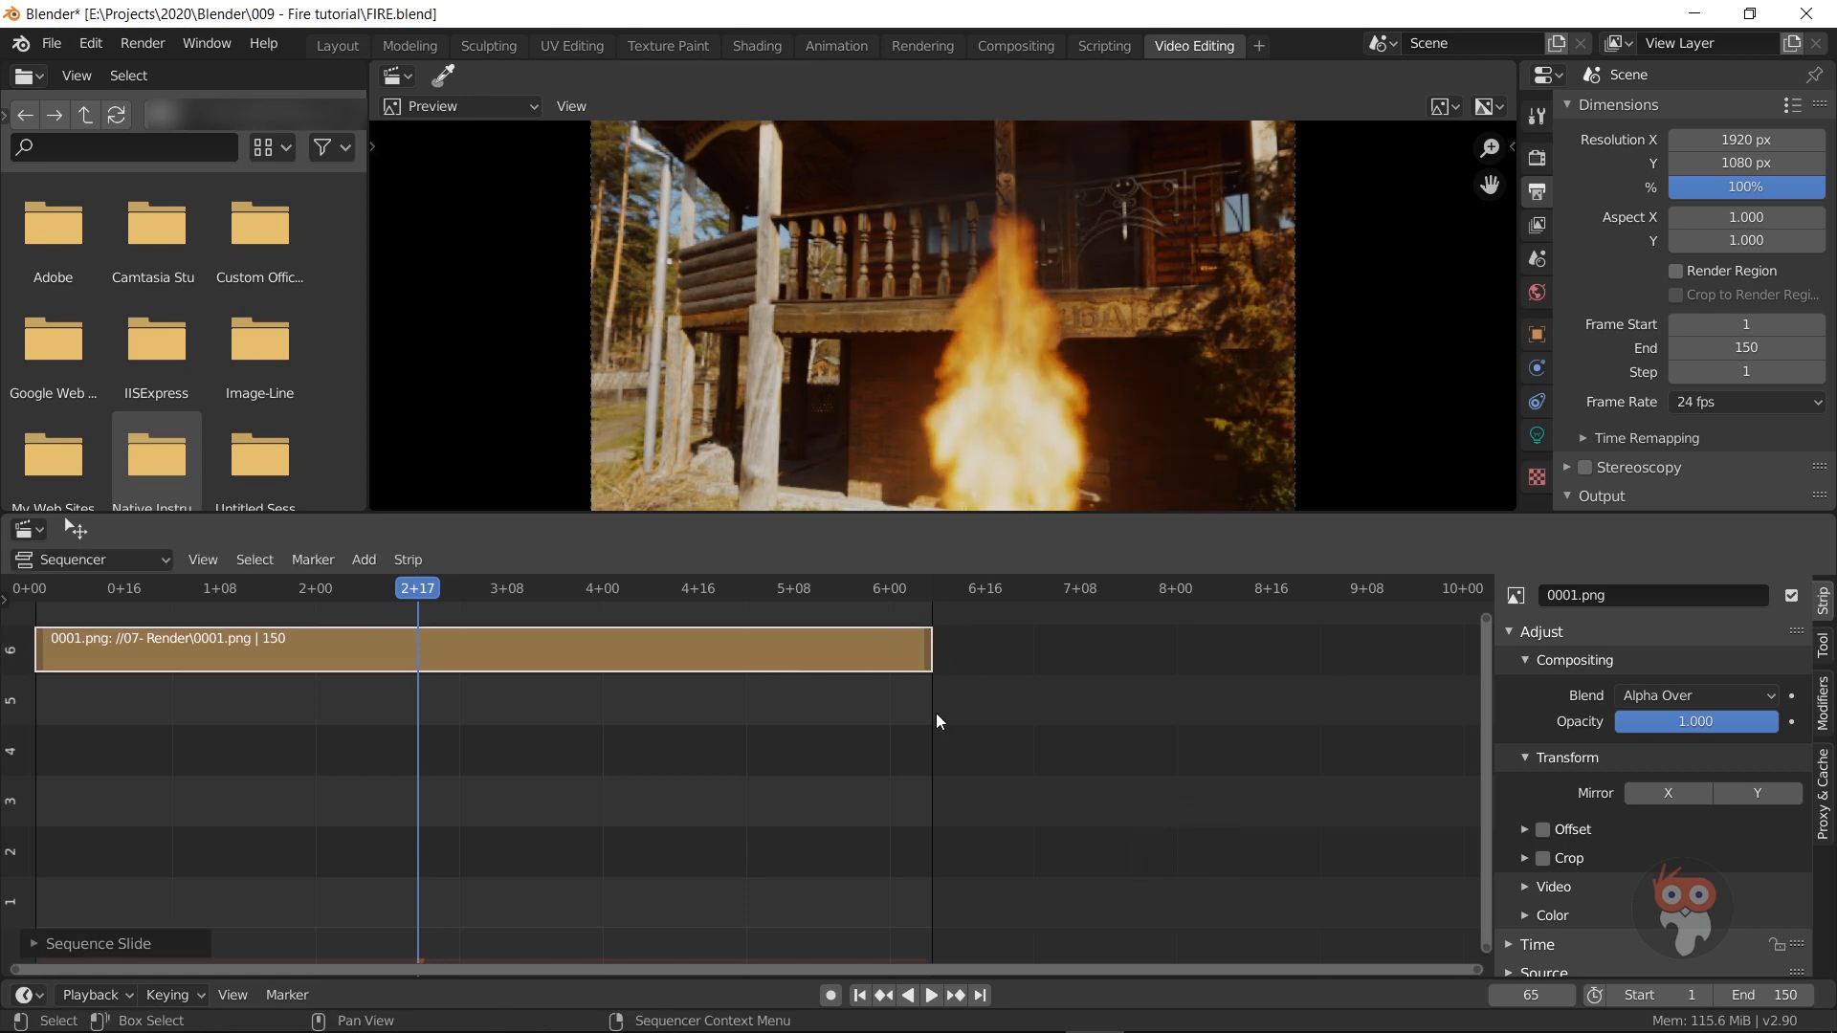
left_click_drag(418, 591, 38, 612)
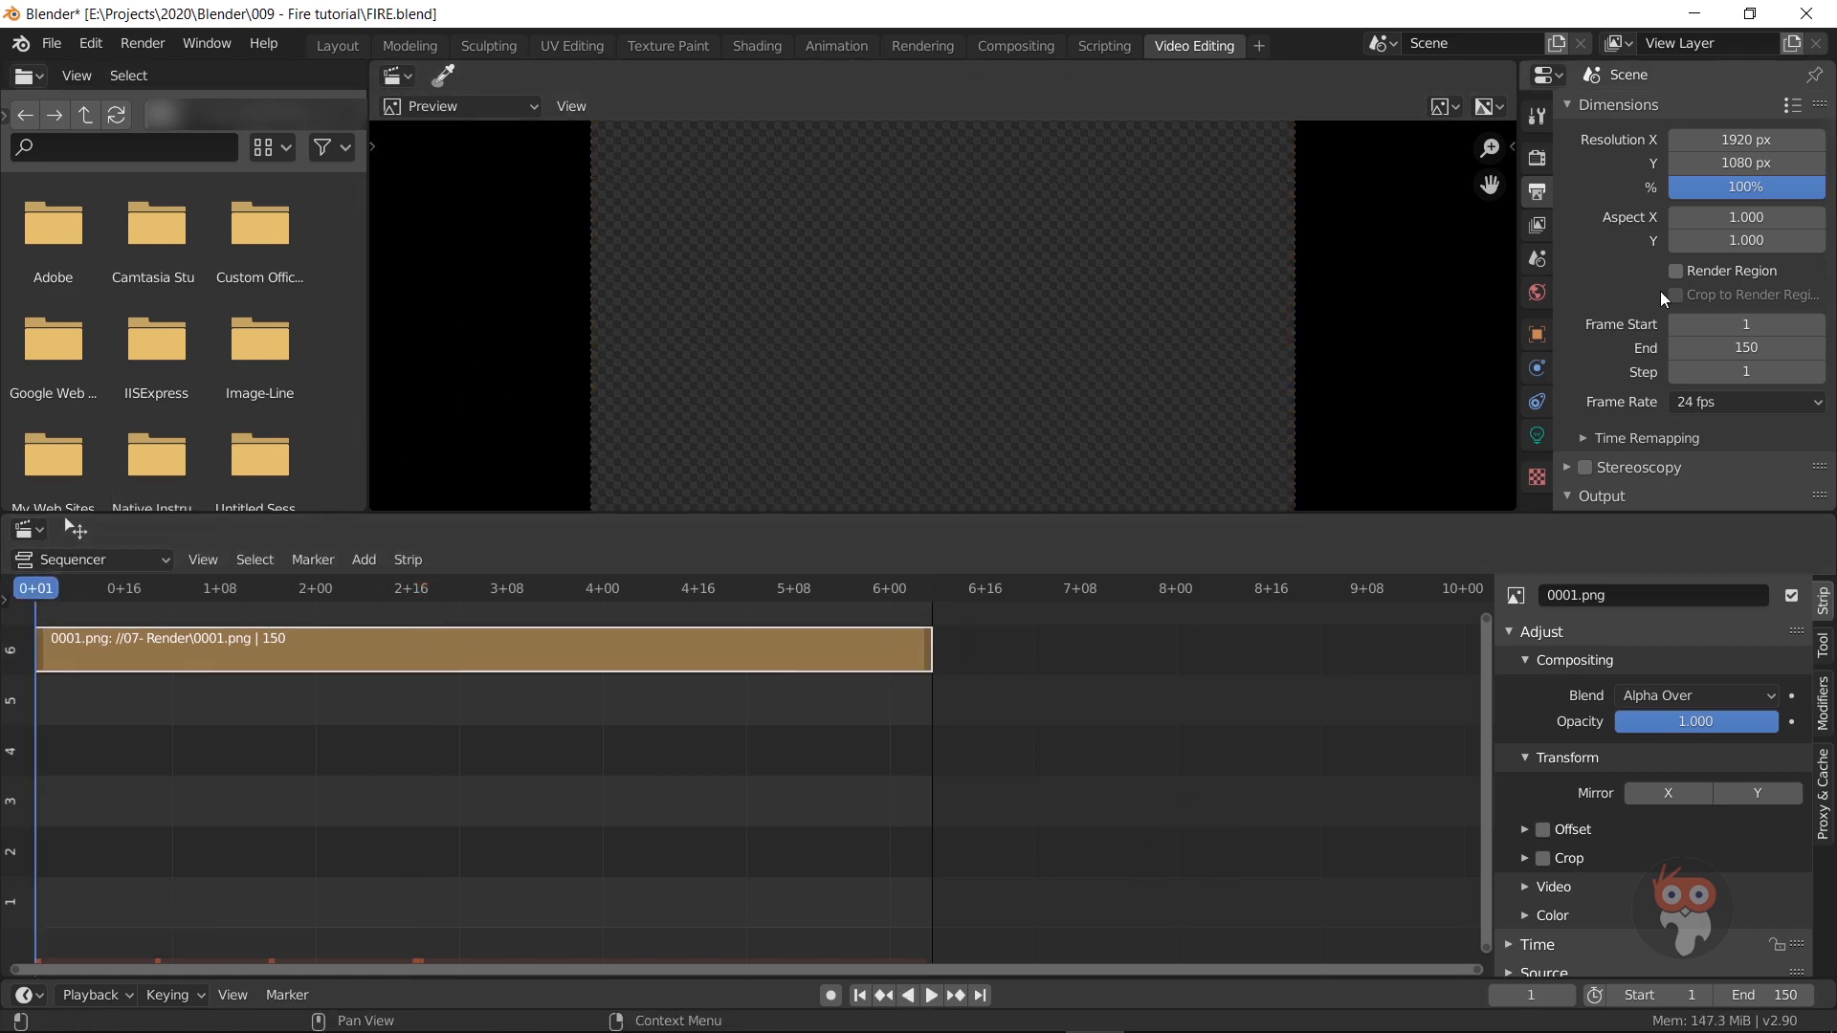
Step: Set the output file format to FFmpeg video and the encoding container to MPEG-4
scroll(1687, 337, "down", 5)
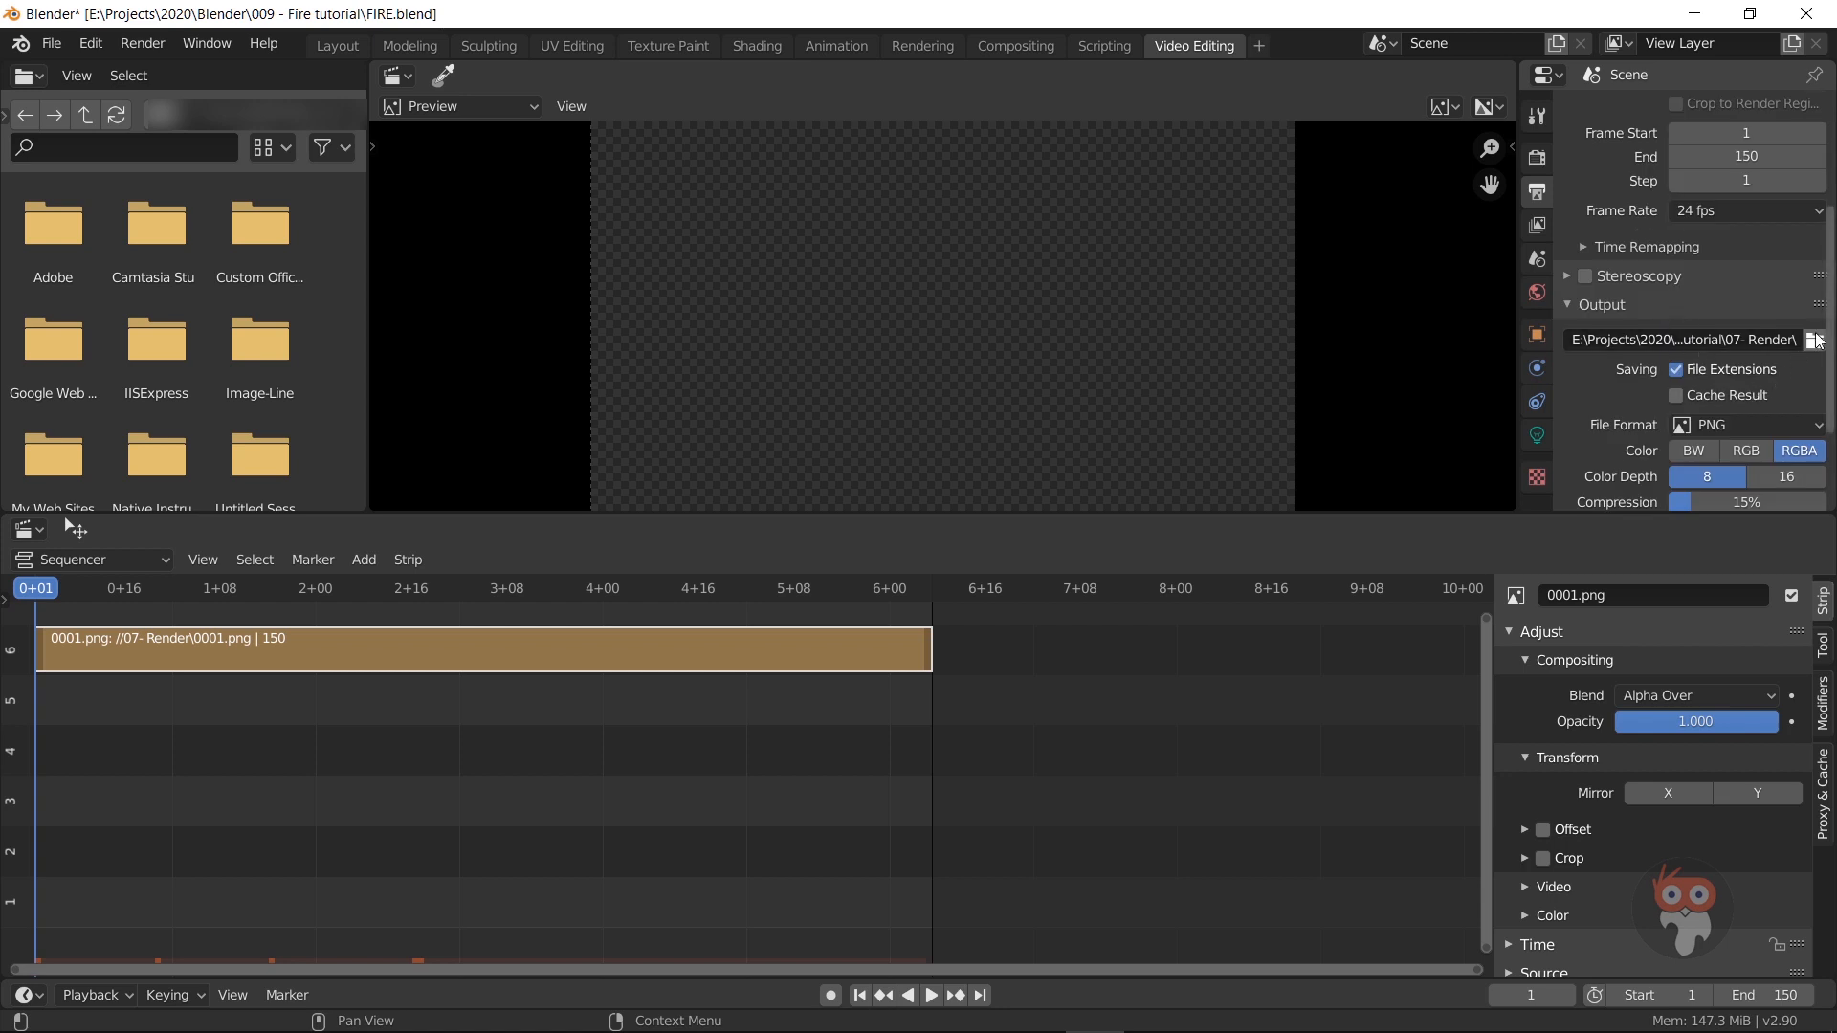
left_click(1747, 427)
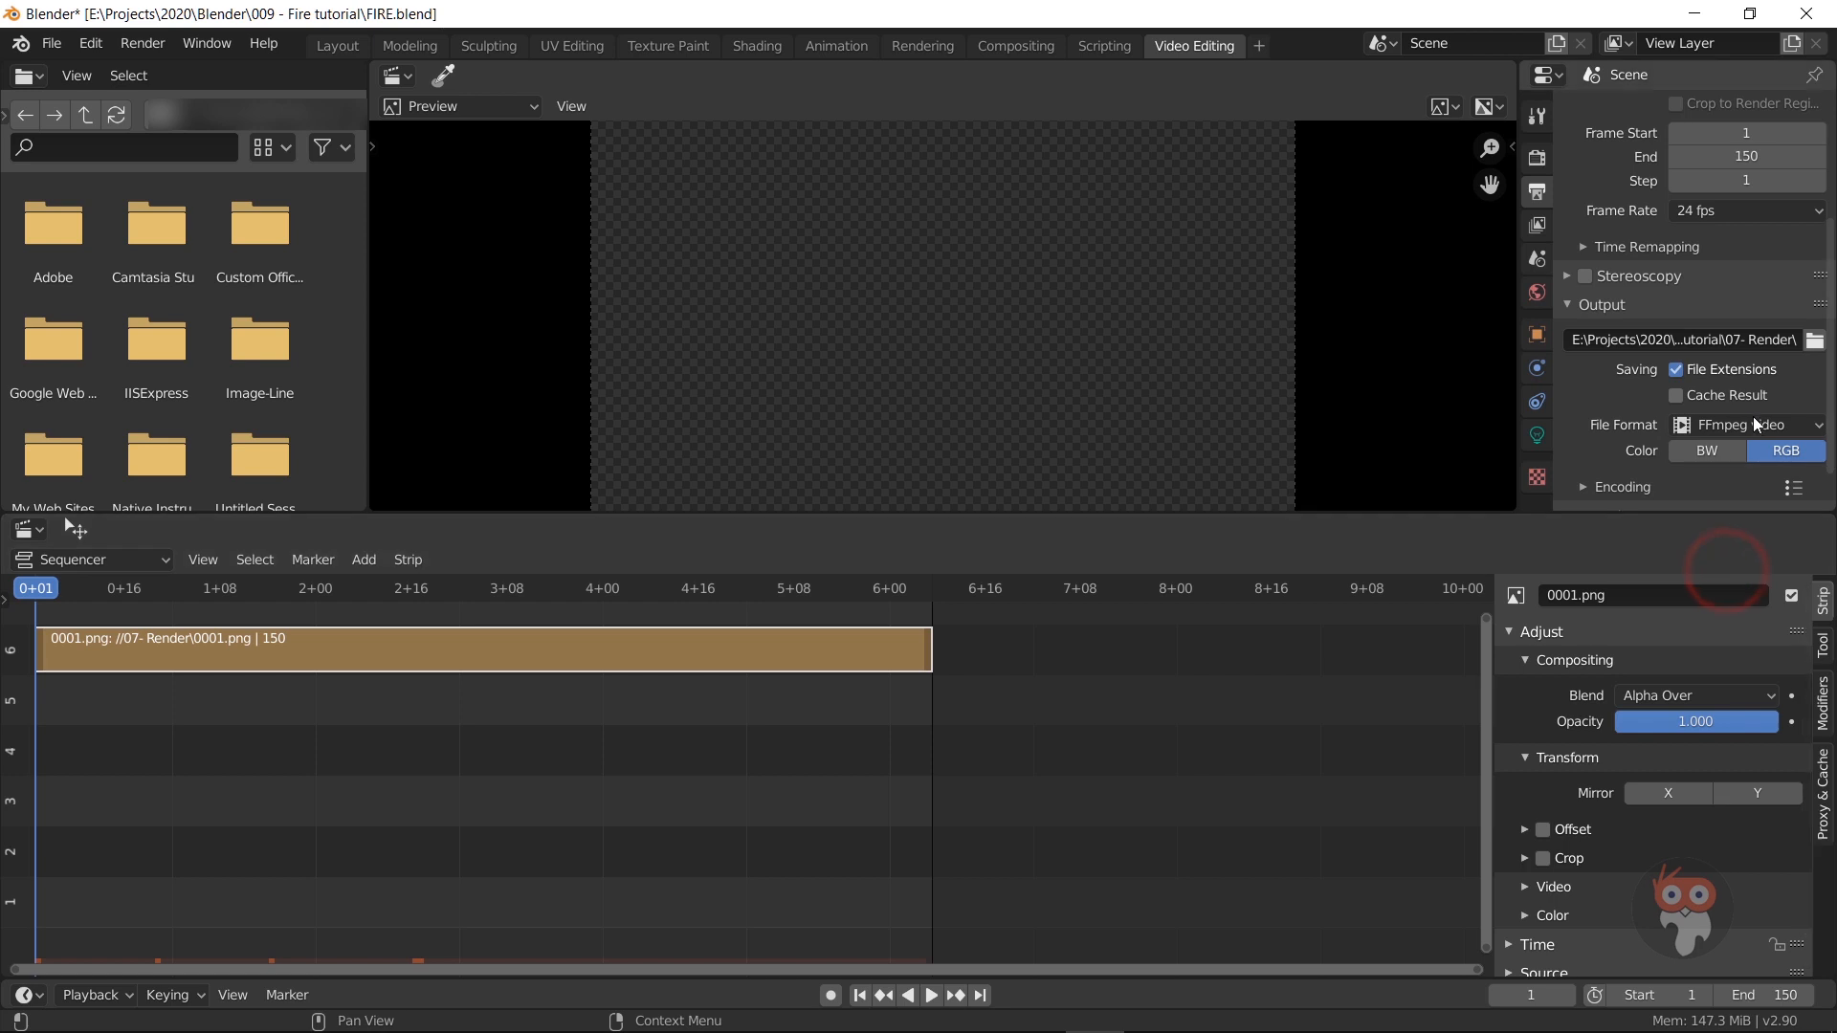
scroll(1646, 401, "down", 1)
left_click(1591, 440)
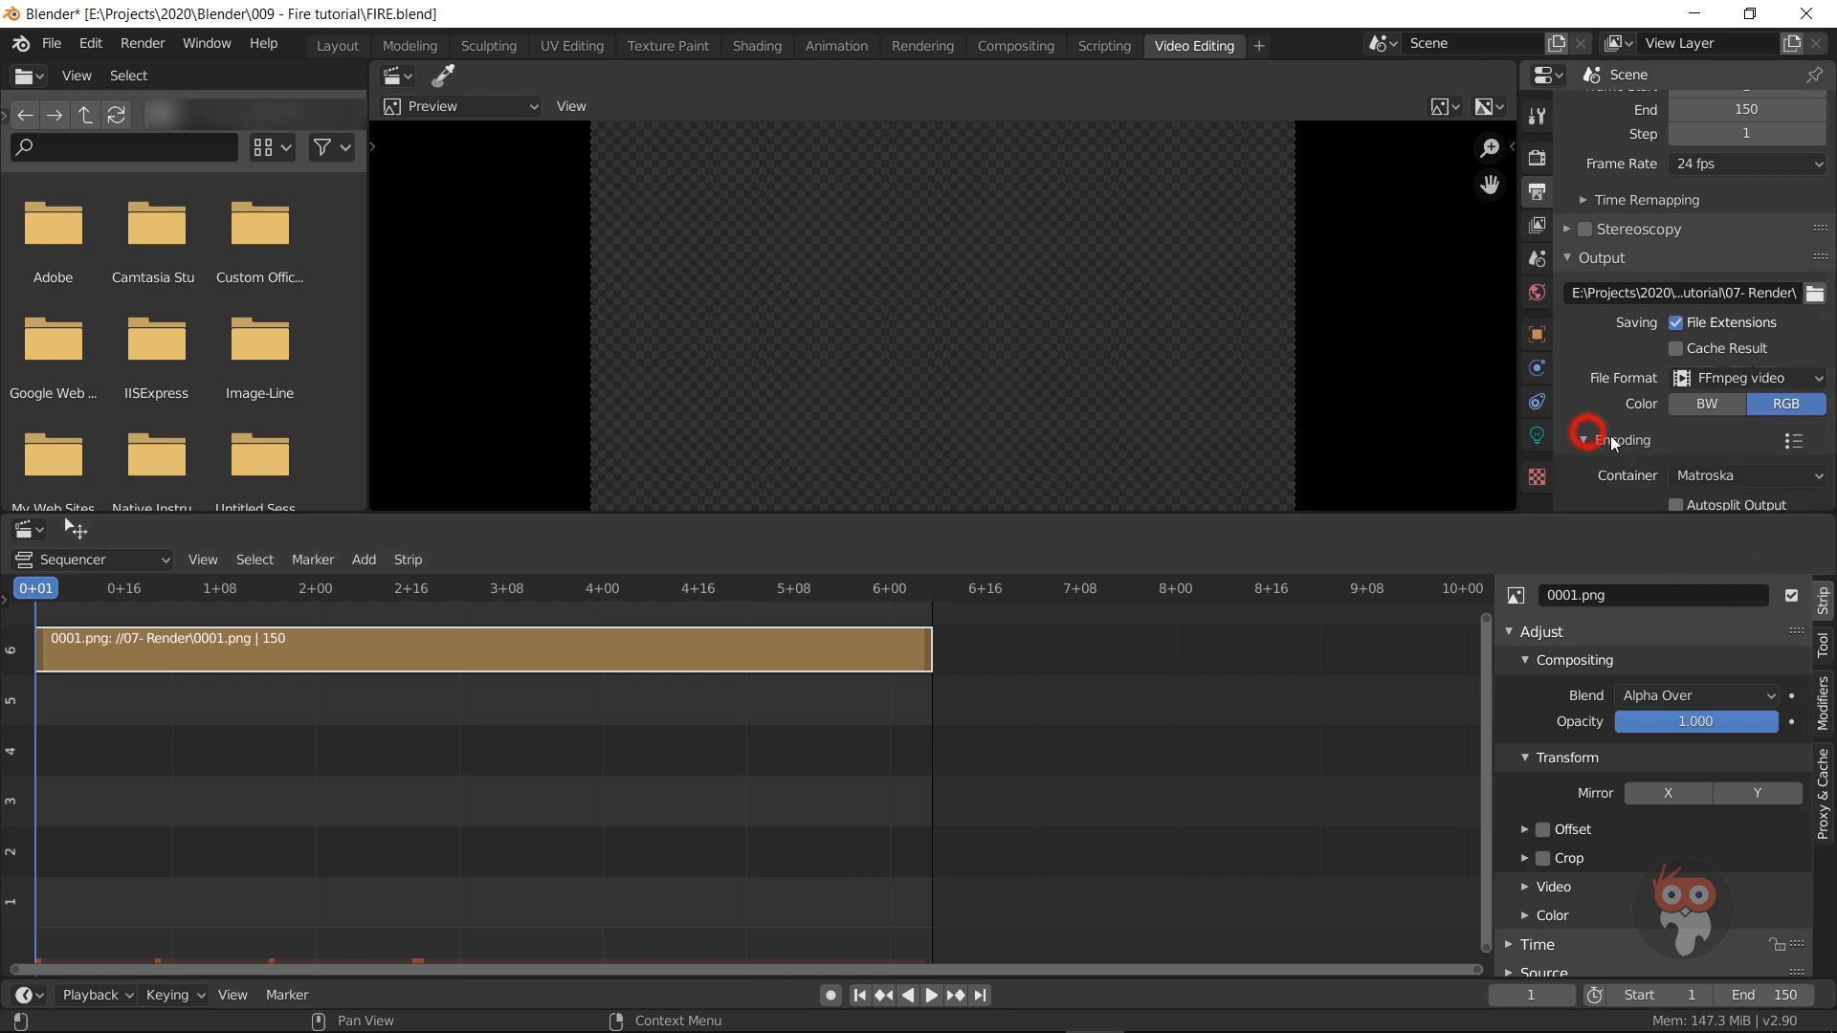
scroll(1707, 421, "up", 4)
scroll(1708, 424, "down", 4)
scroll(1710, 421, "down", 4)
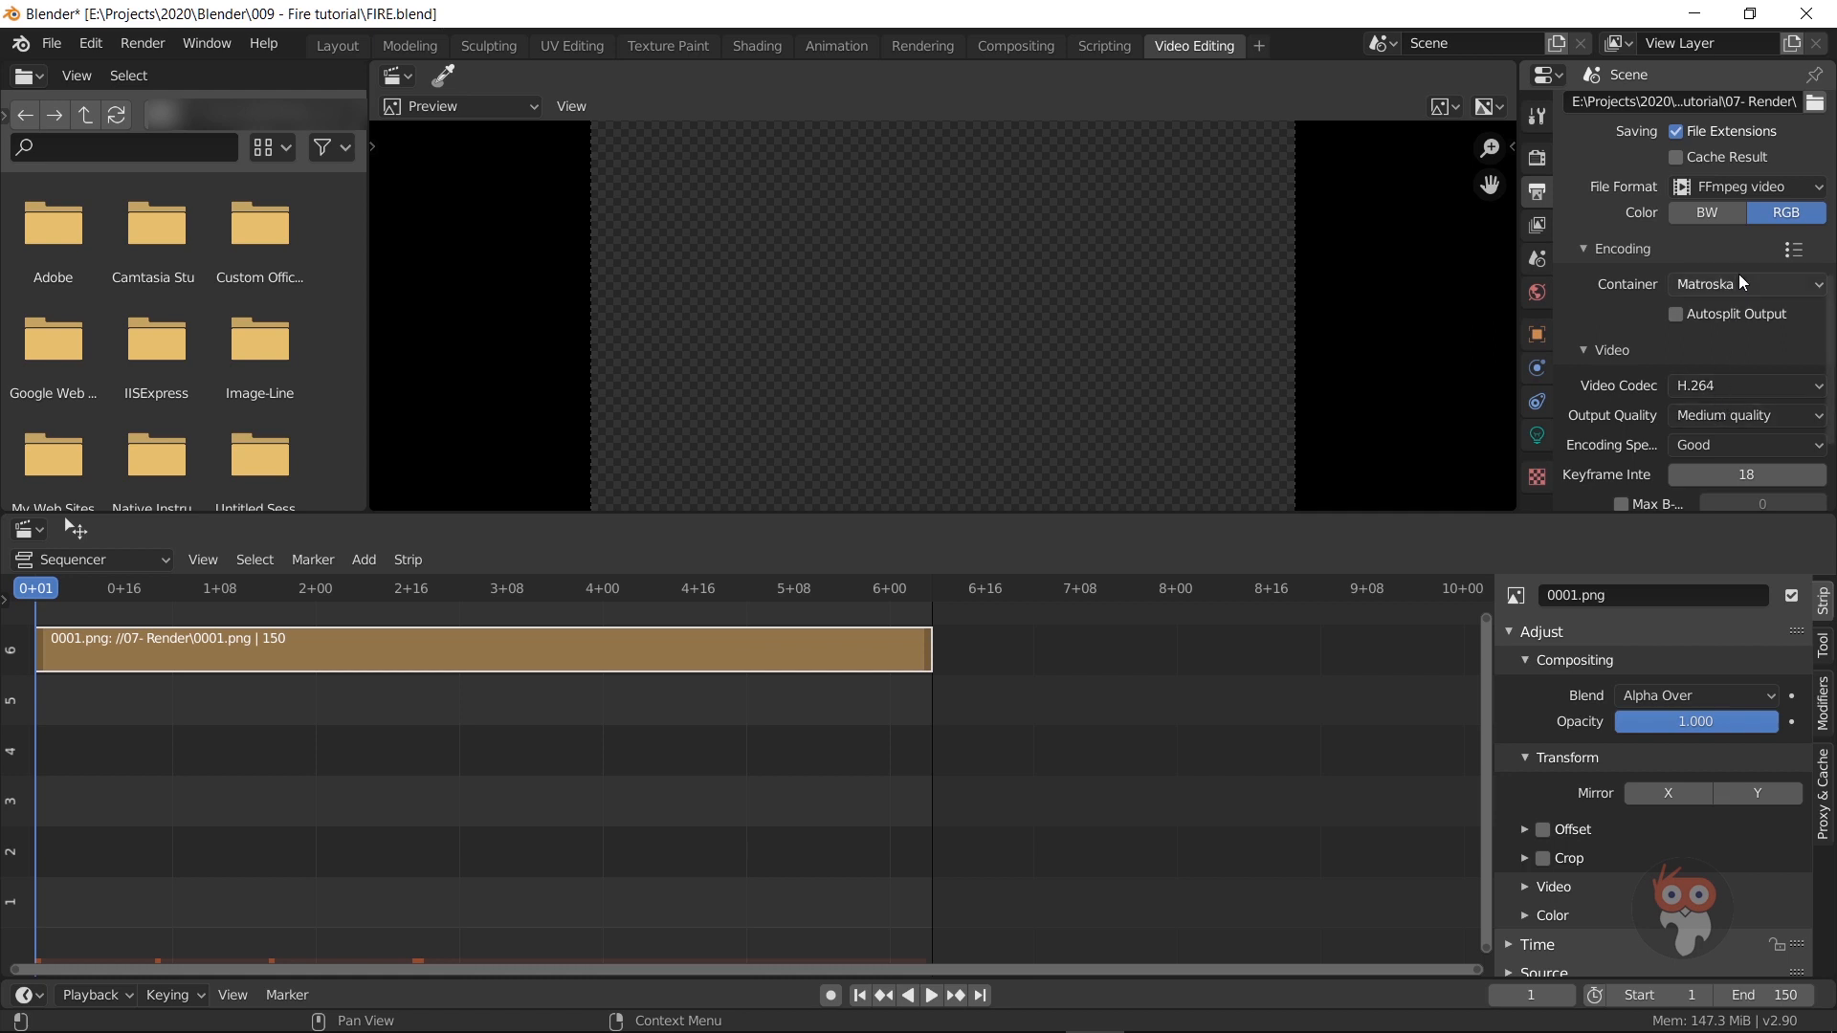
left_click(1718, 283)
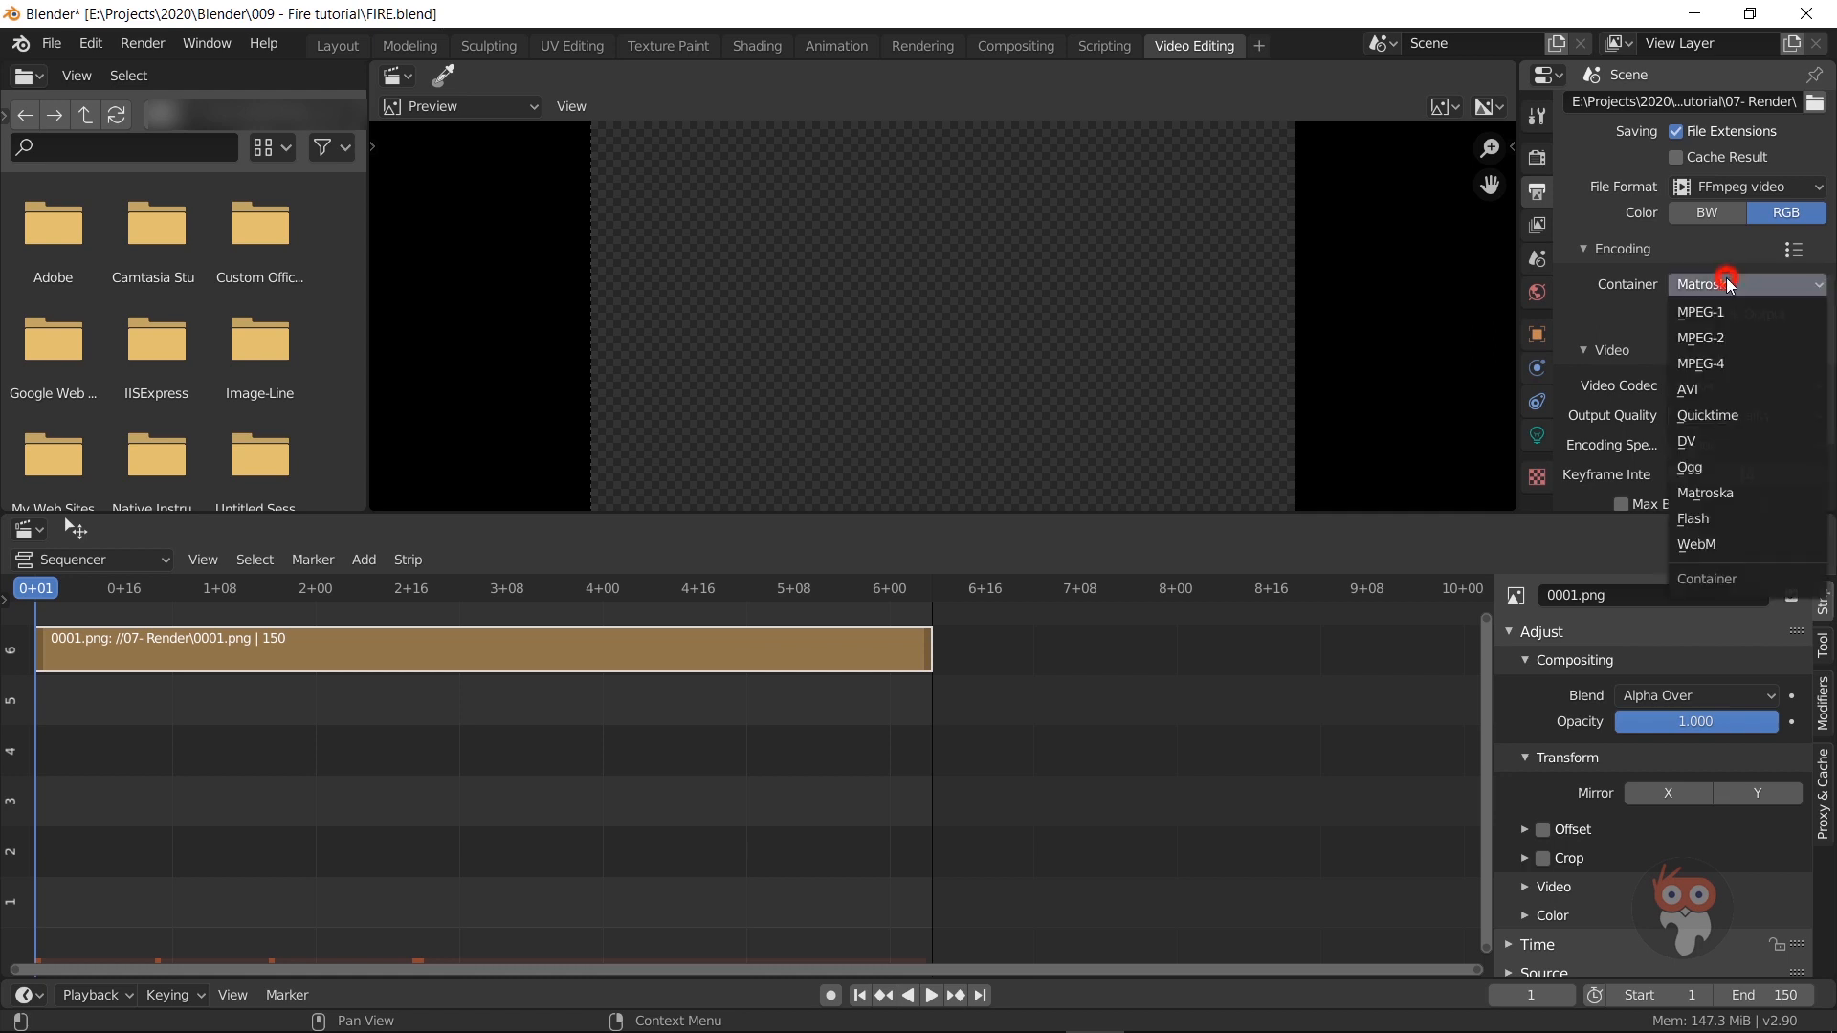
left_click(1719, 364)
scroll(1683, 382, "down", 4)
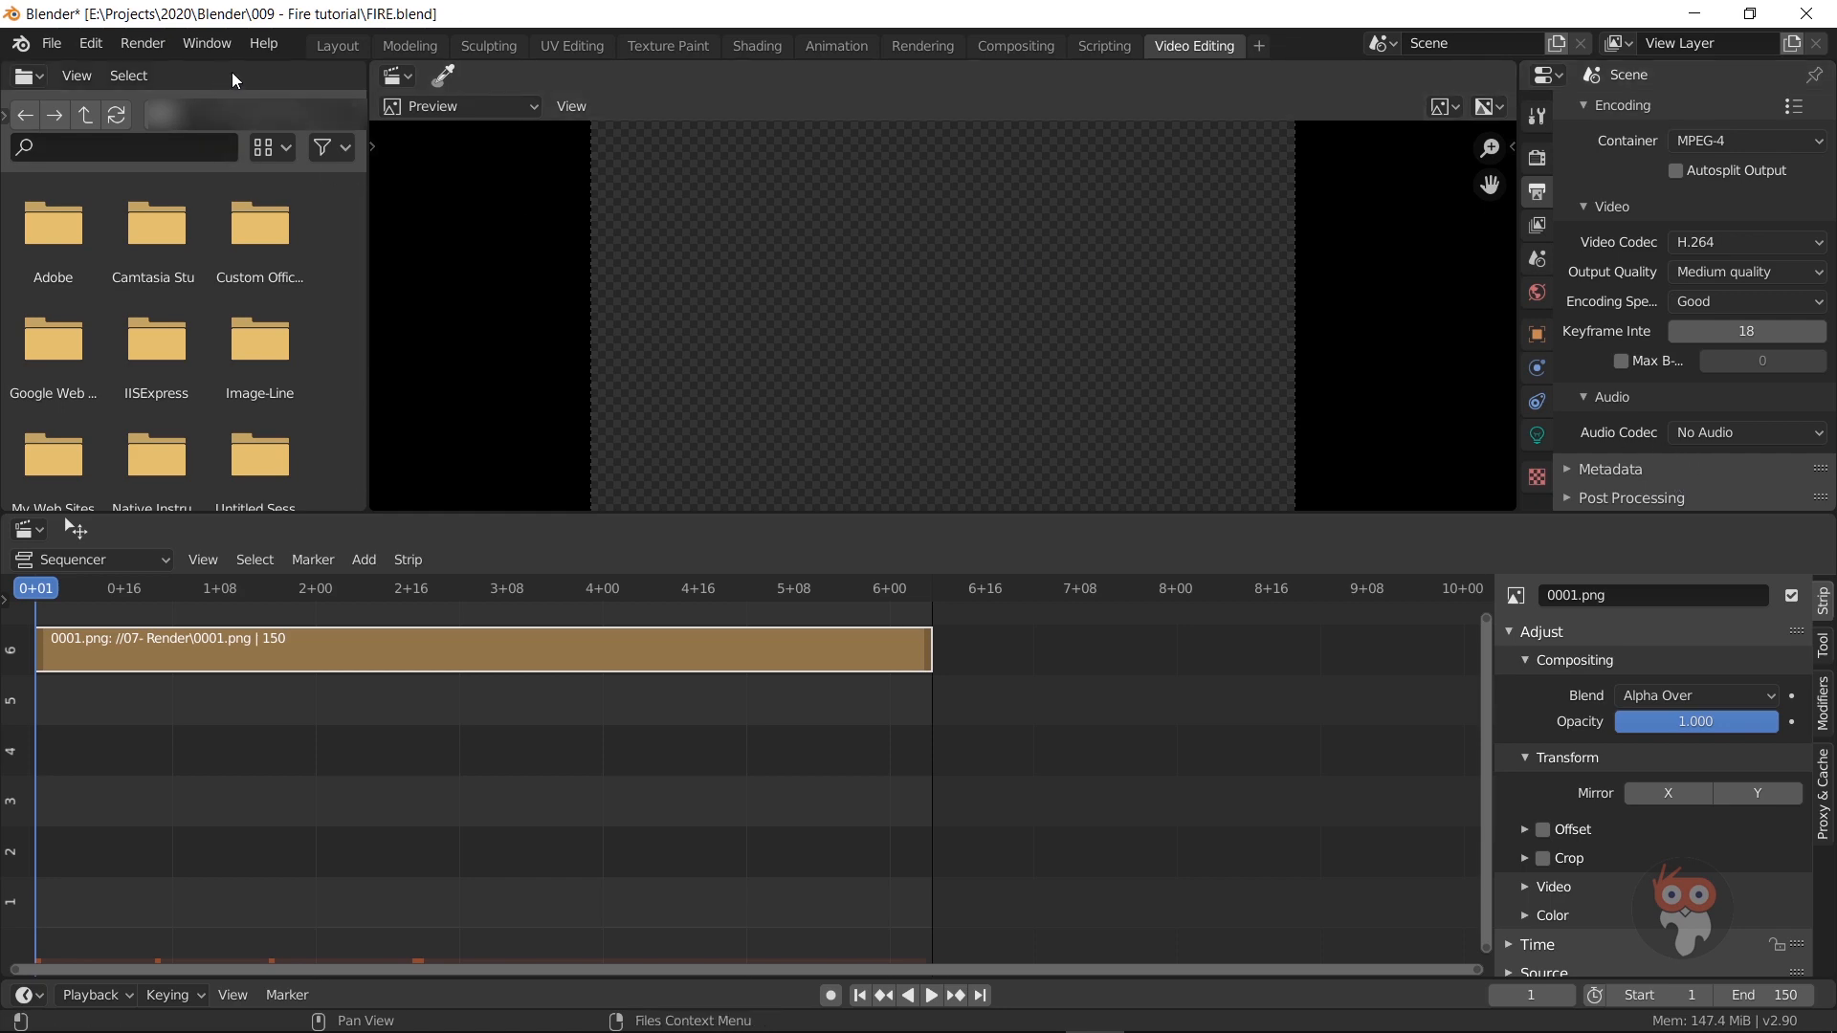
Step: Render the sequenced animation as a video
left_click(141, 48)
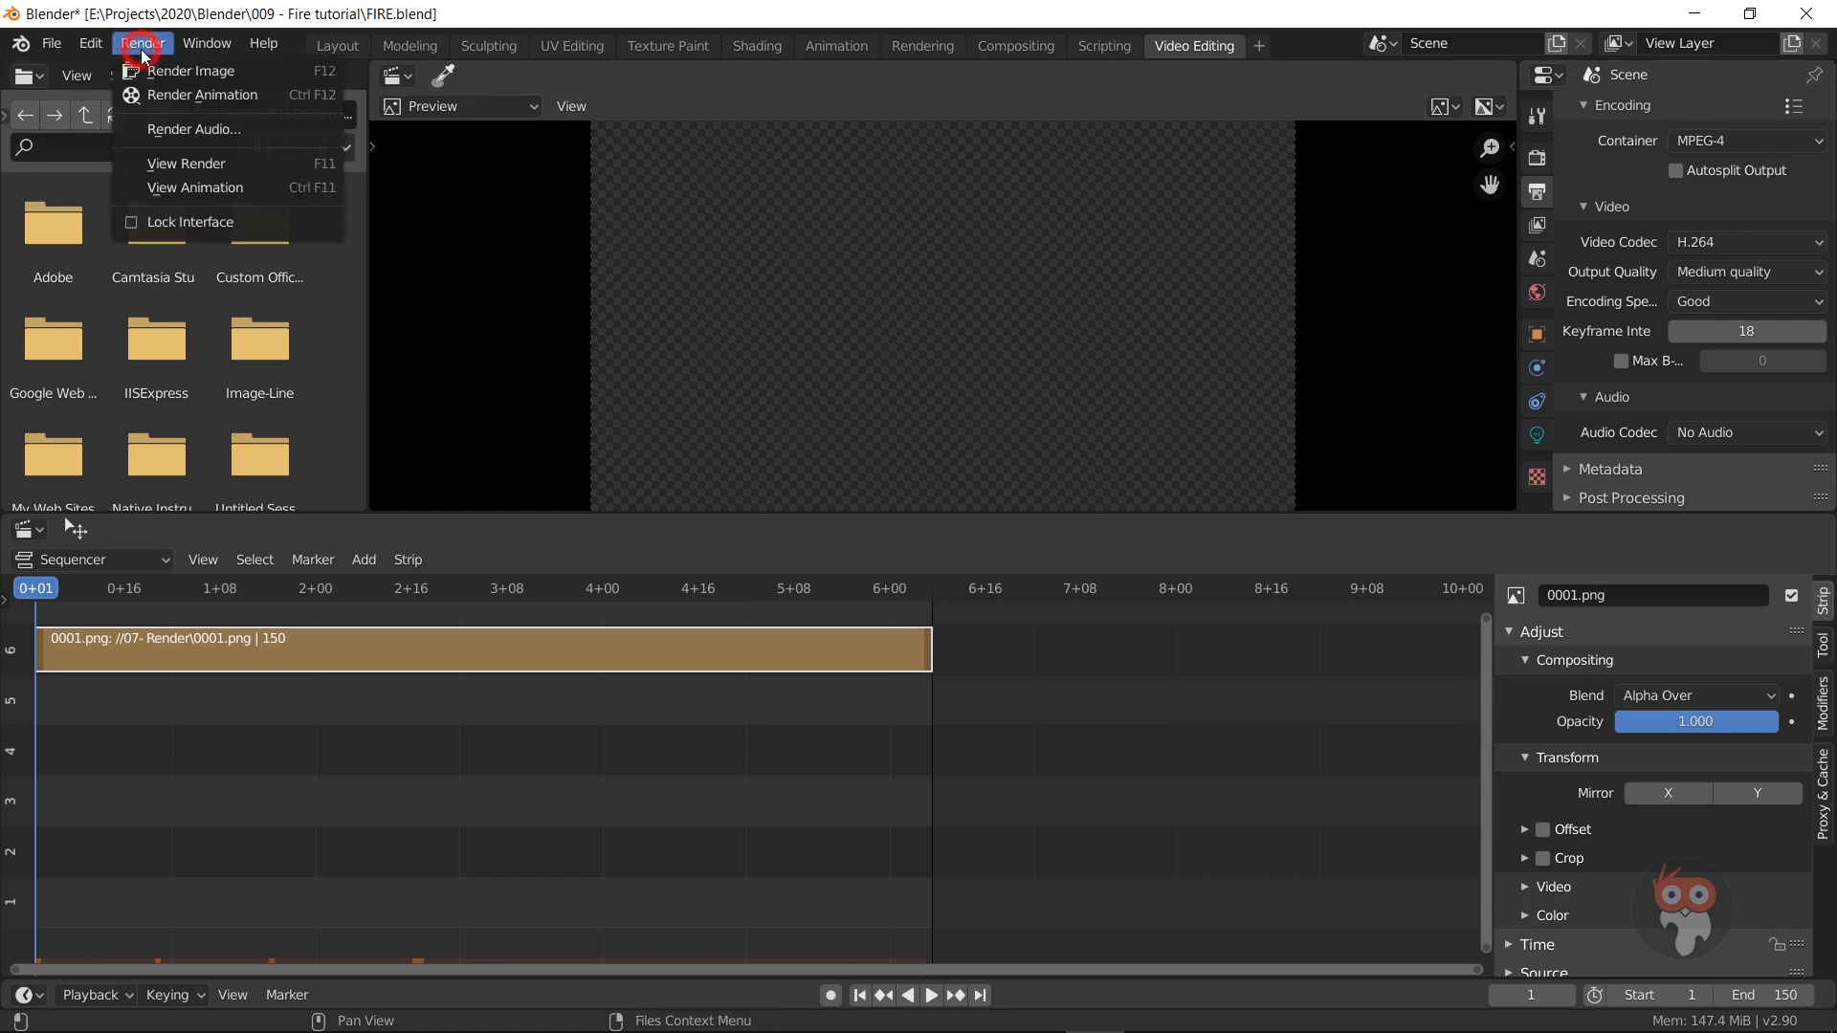
left_click(168, 95)
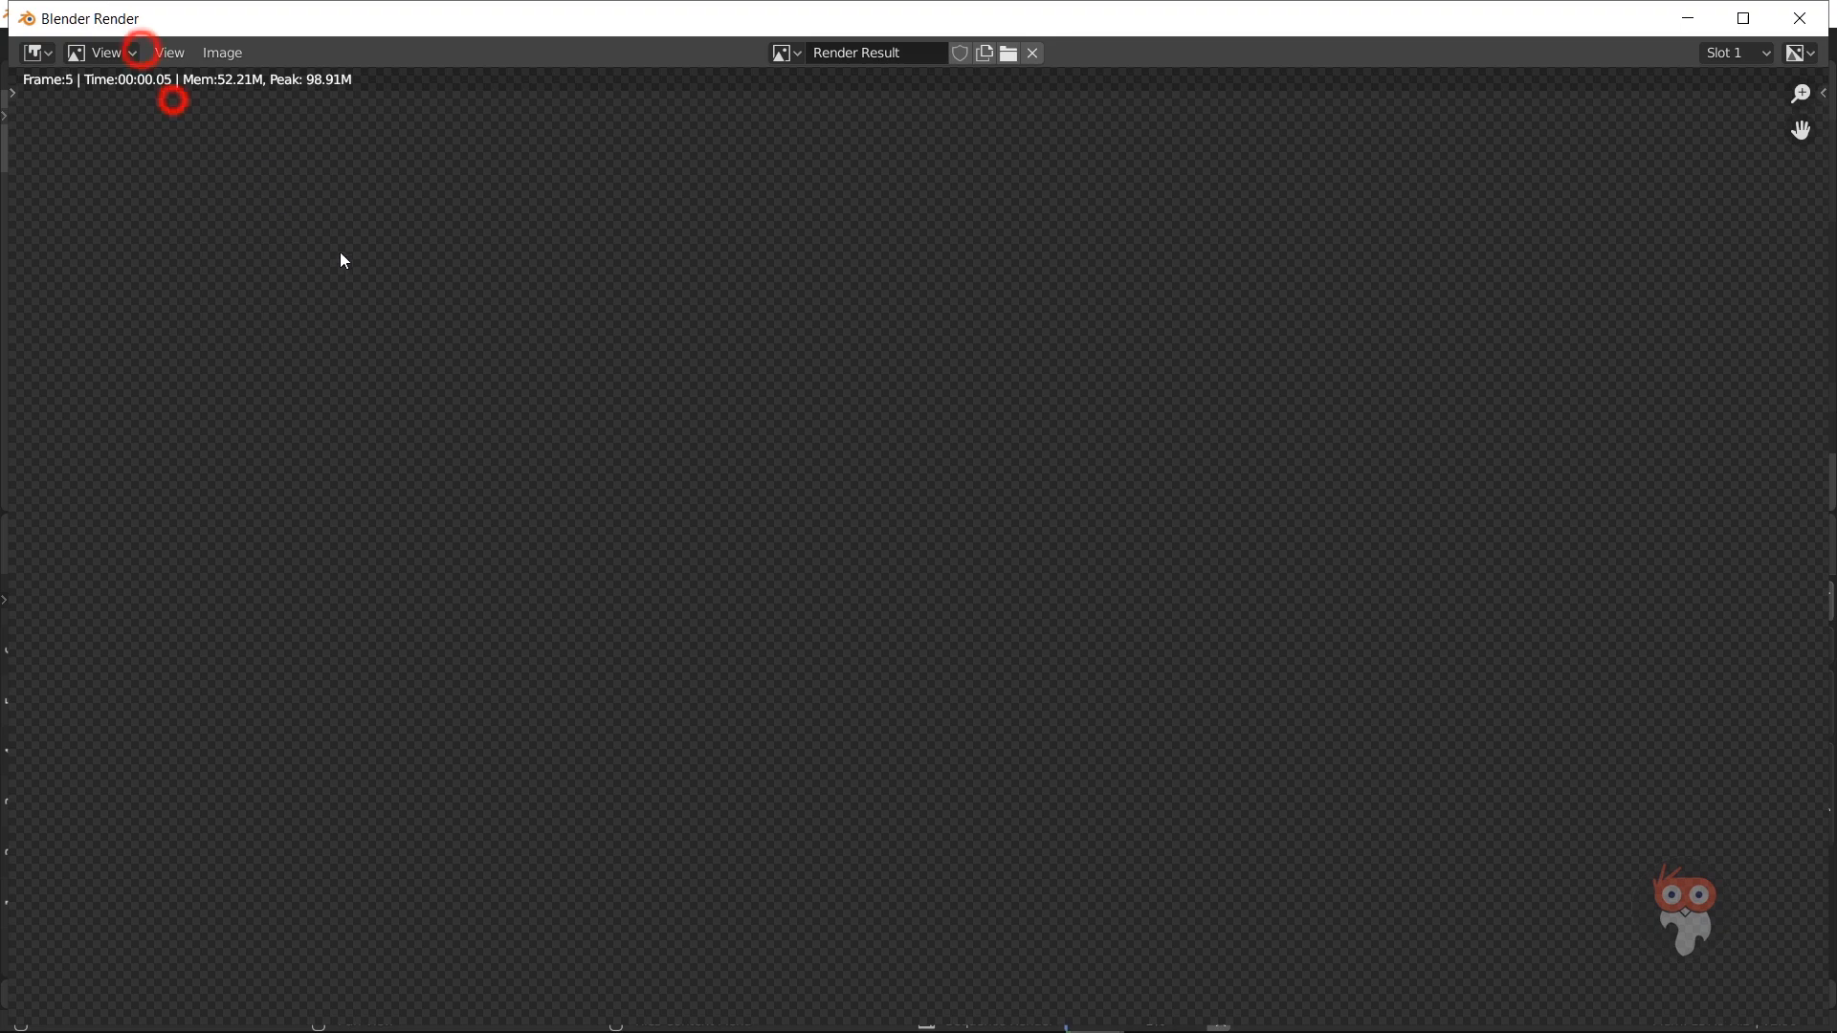